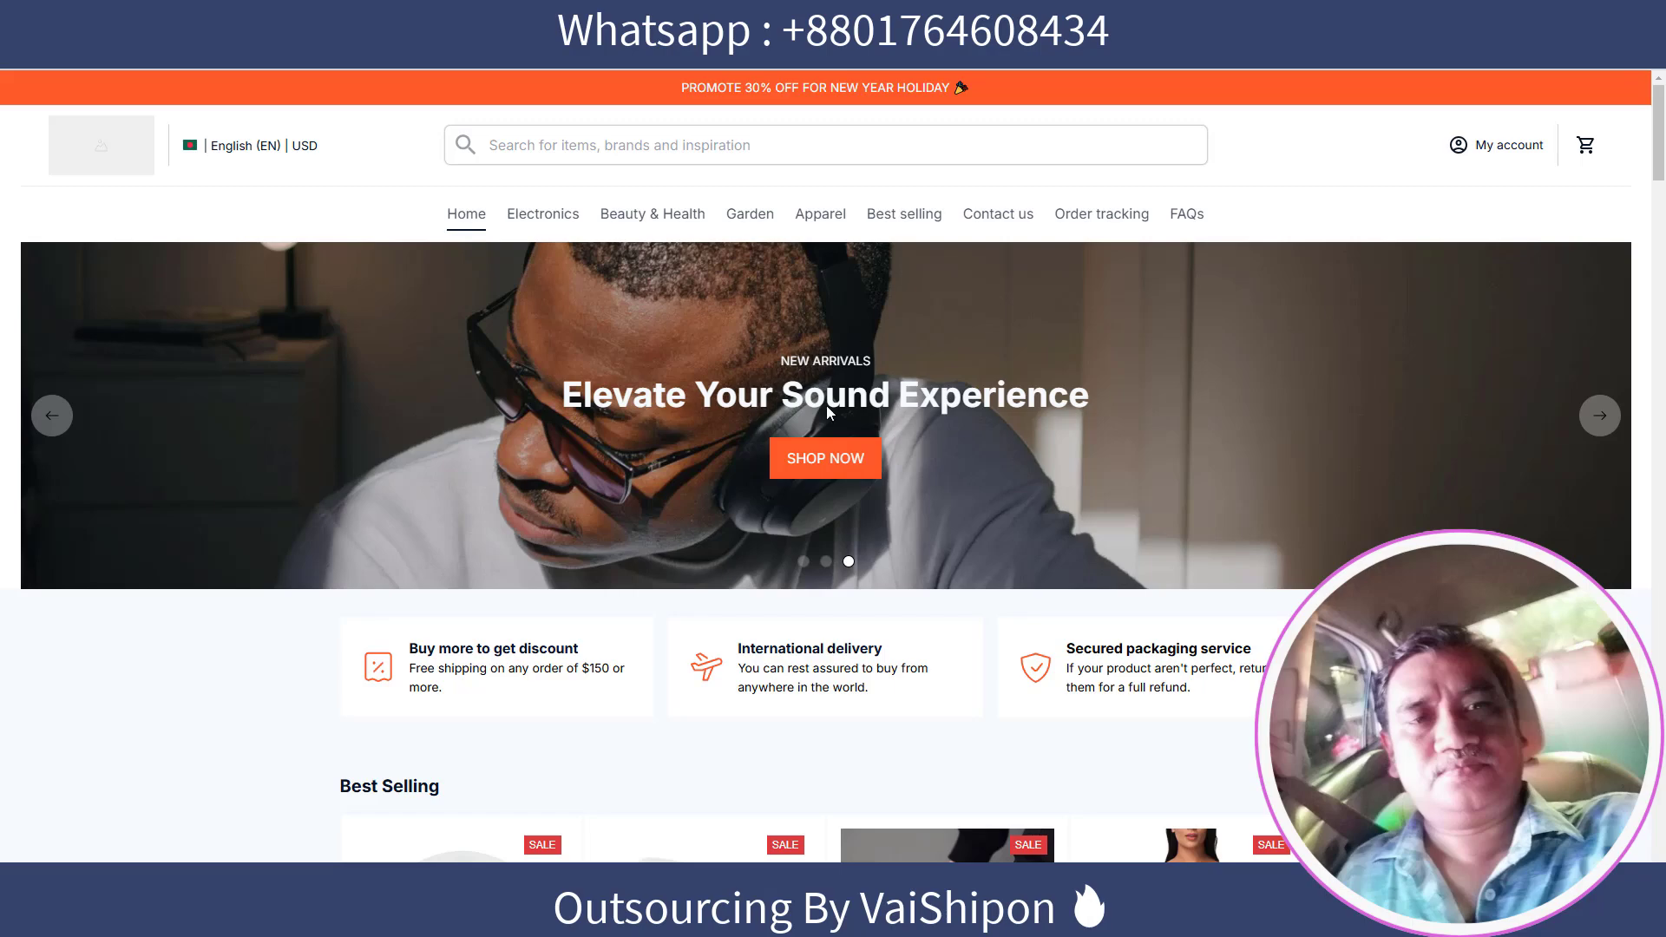
Look over the storefront home page's banner and best-selling products
scroll(955, 460, "down", 6)
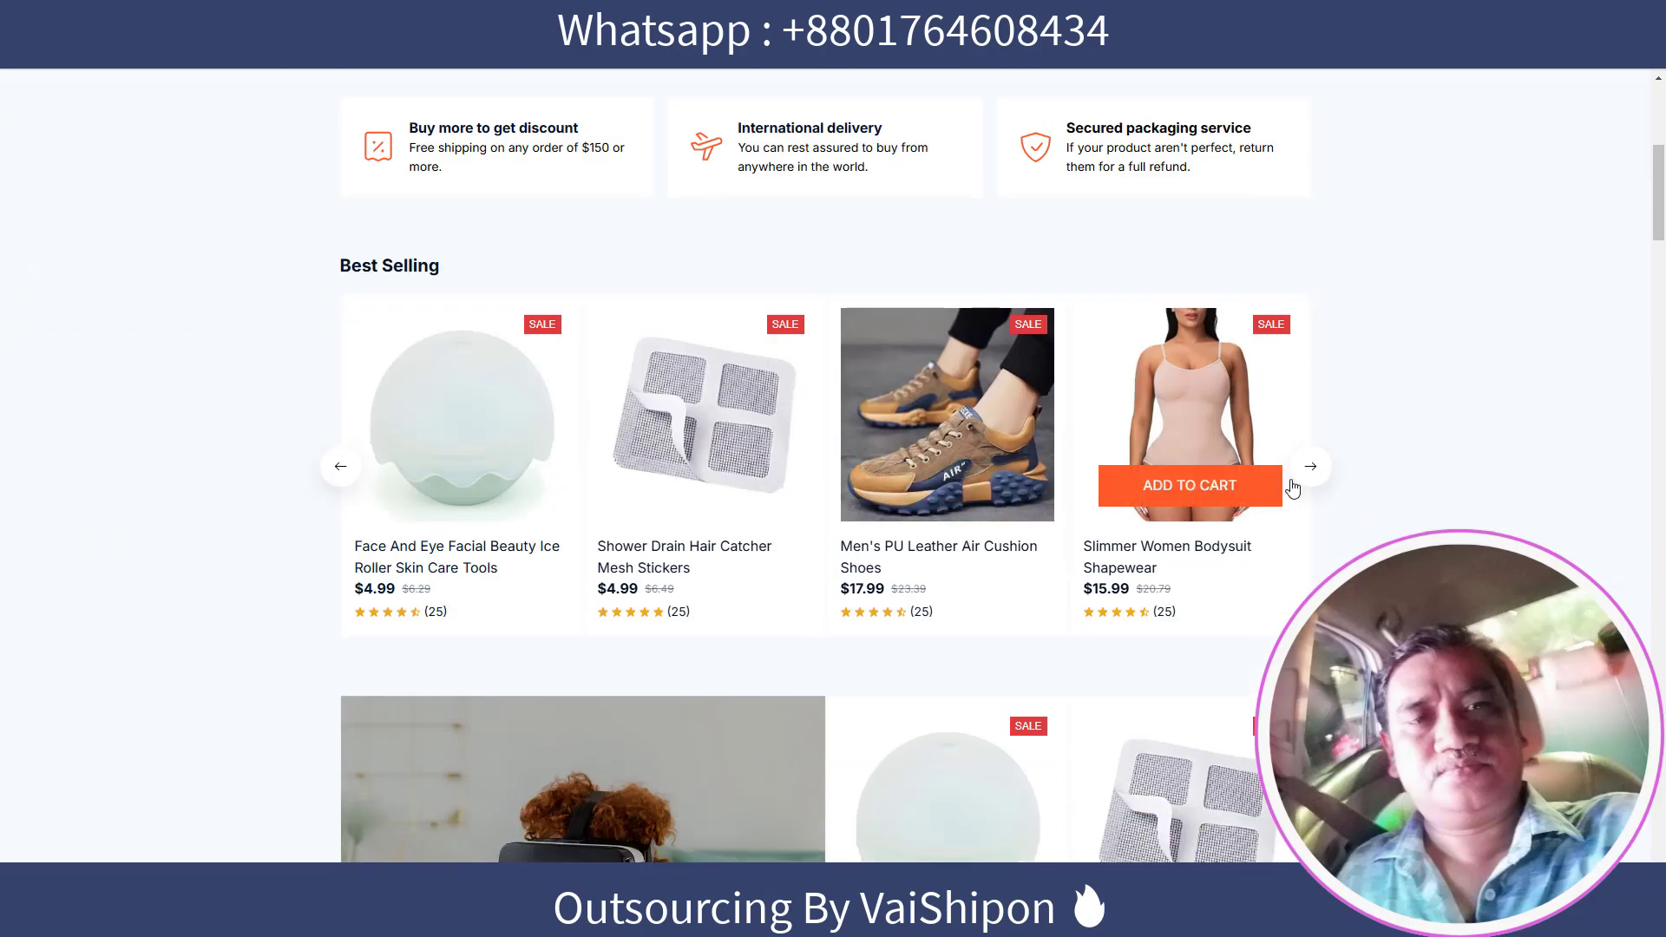
scroll(733, 343, "down", 1)
scroll(733, 342, "up", 7)
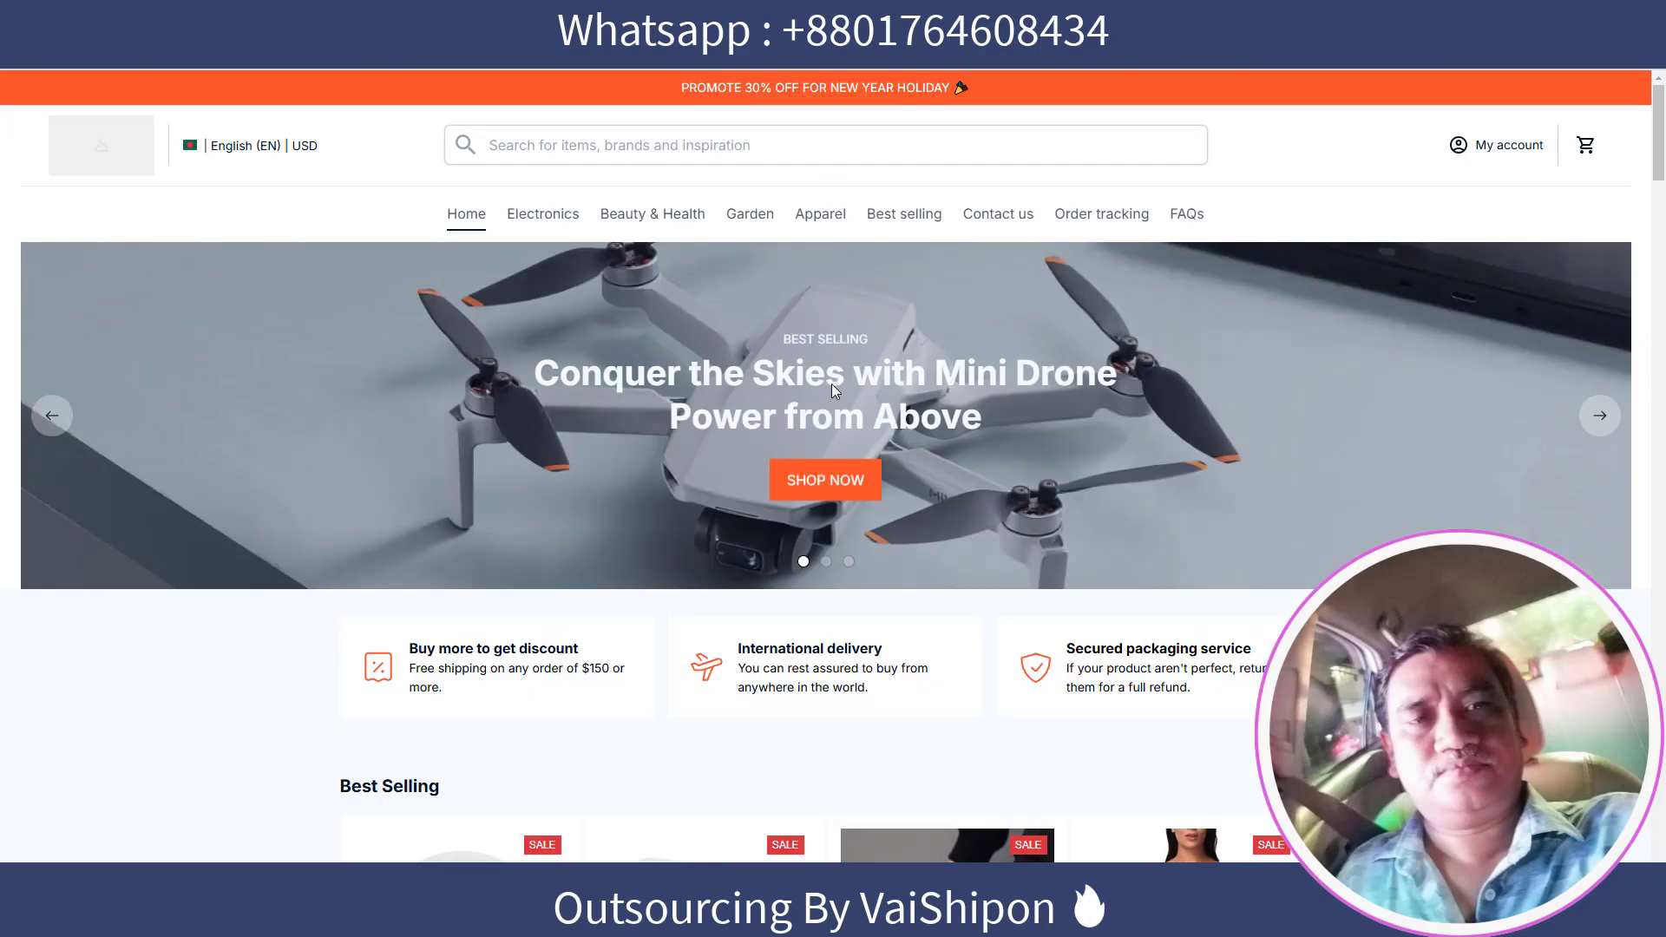
scroll(810, 390, "down", 5)
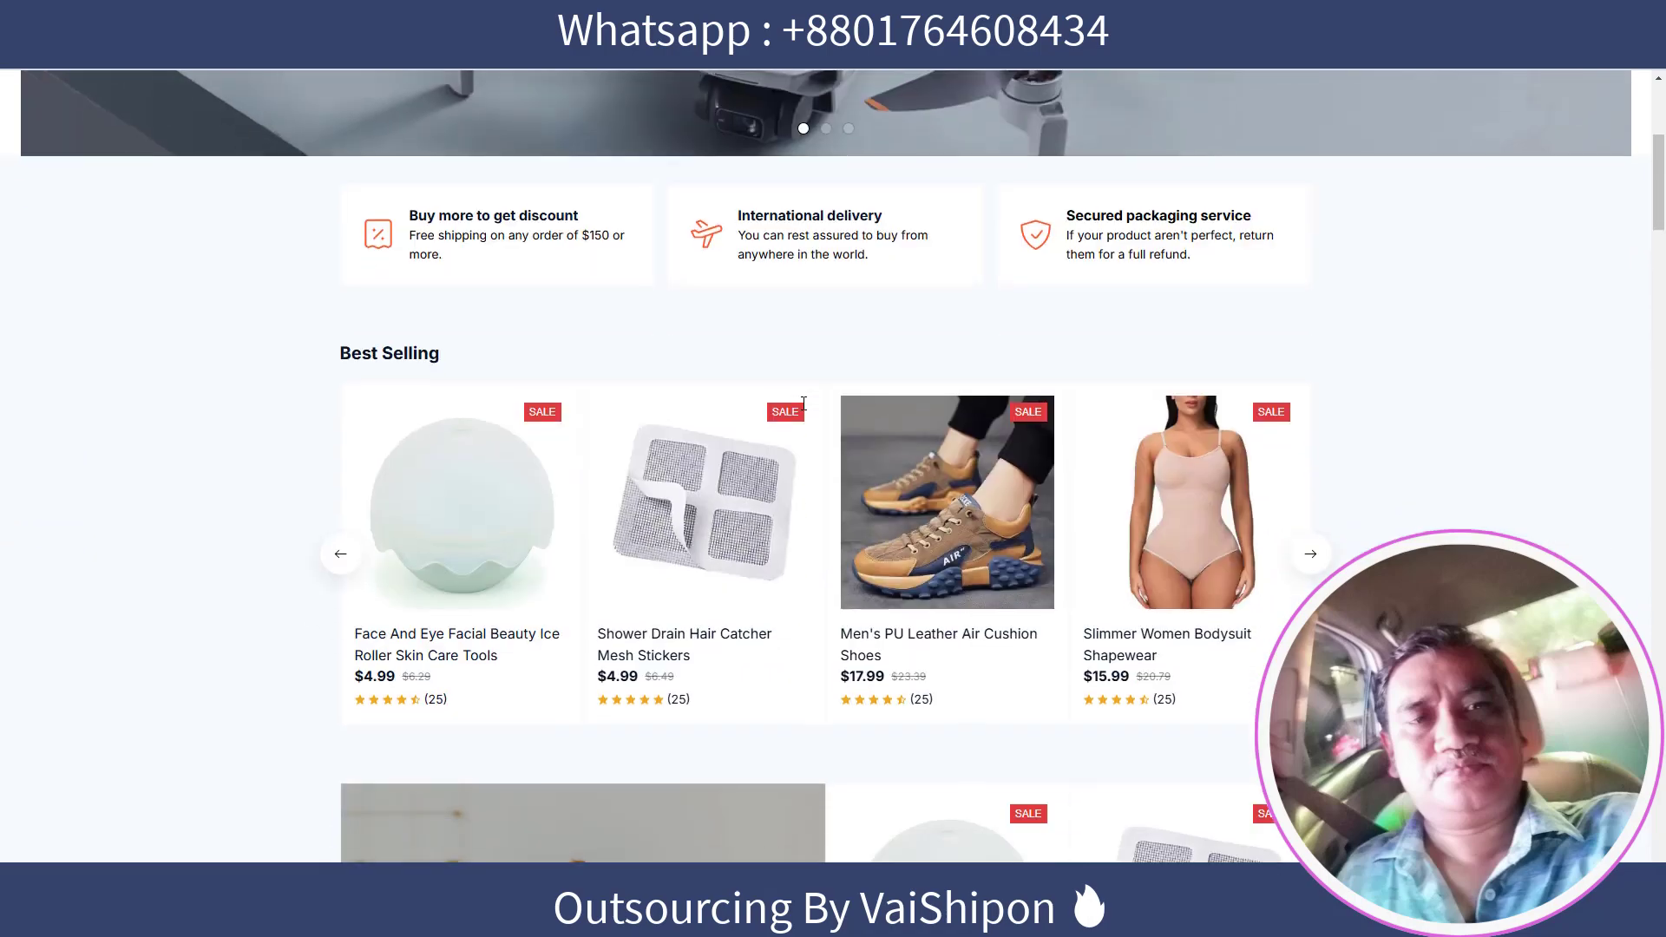
scroll(805, 410, "up", 5)
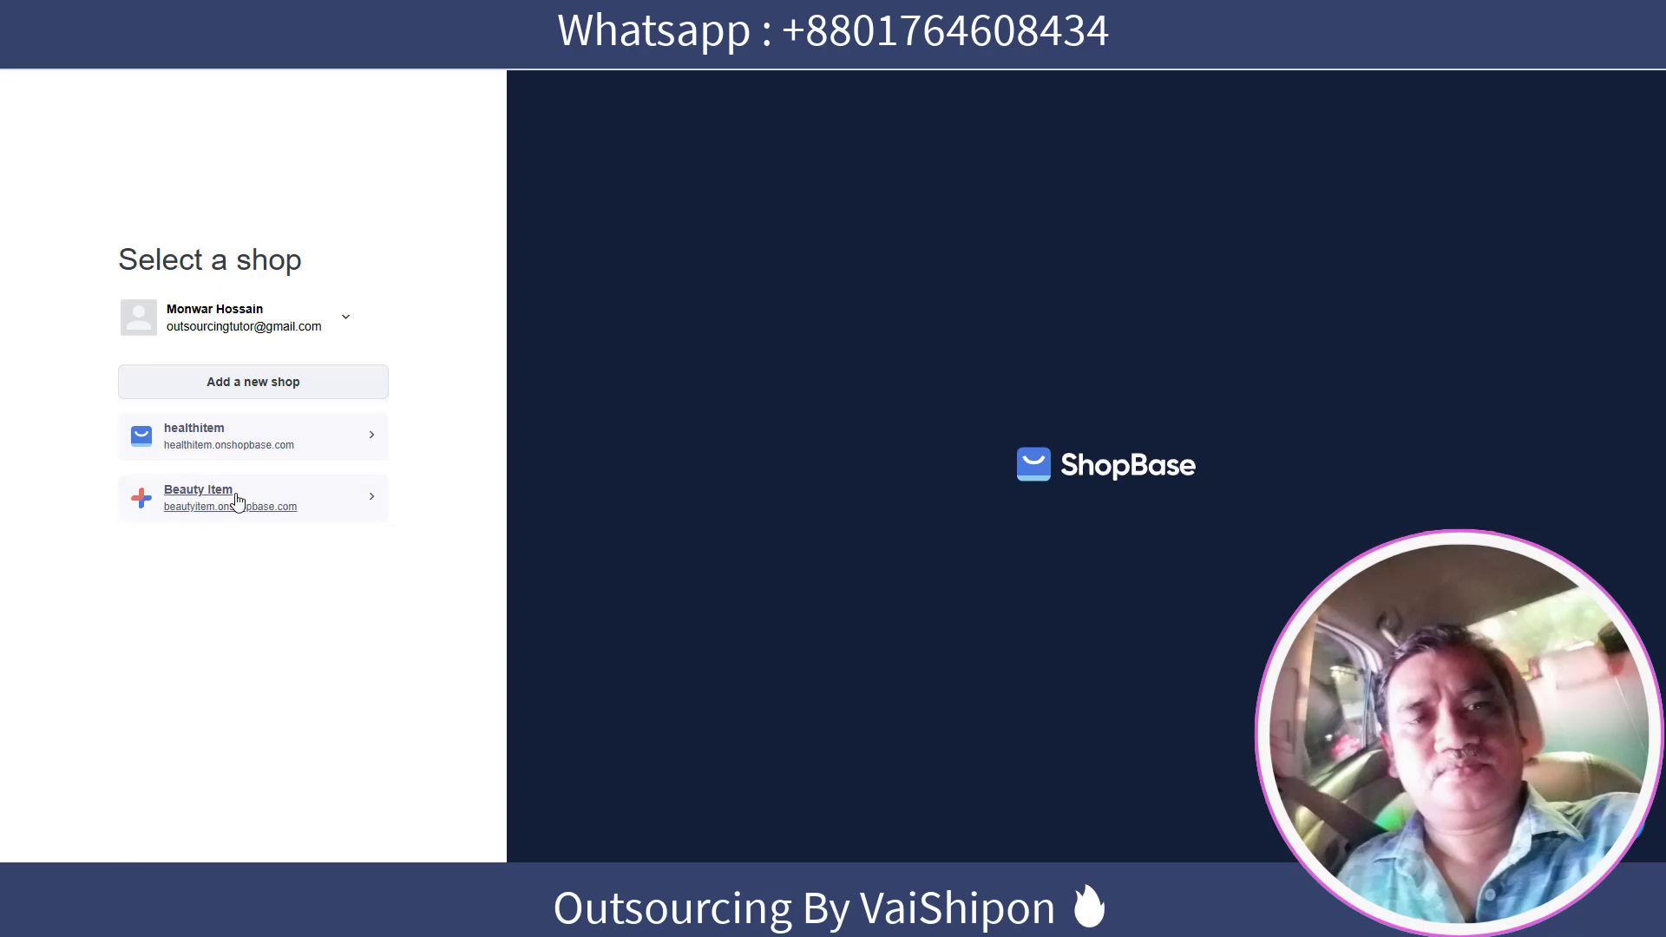
Open the Beauty Item shop from the shop selection and review its storefront home page down to the Best Selling section
left_click(371, 497)
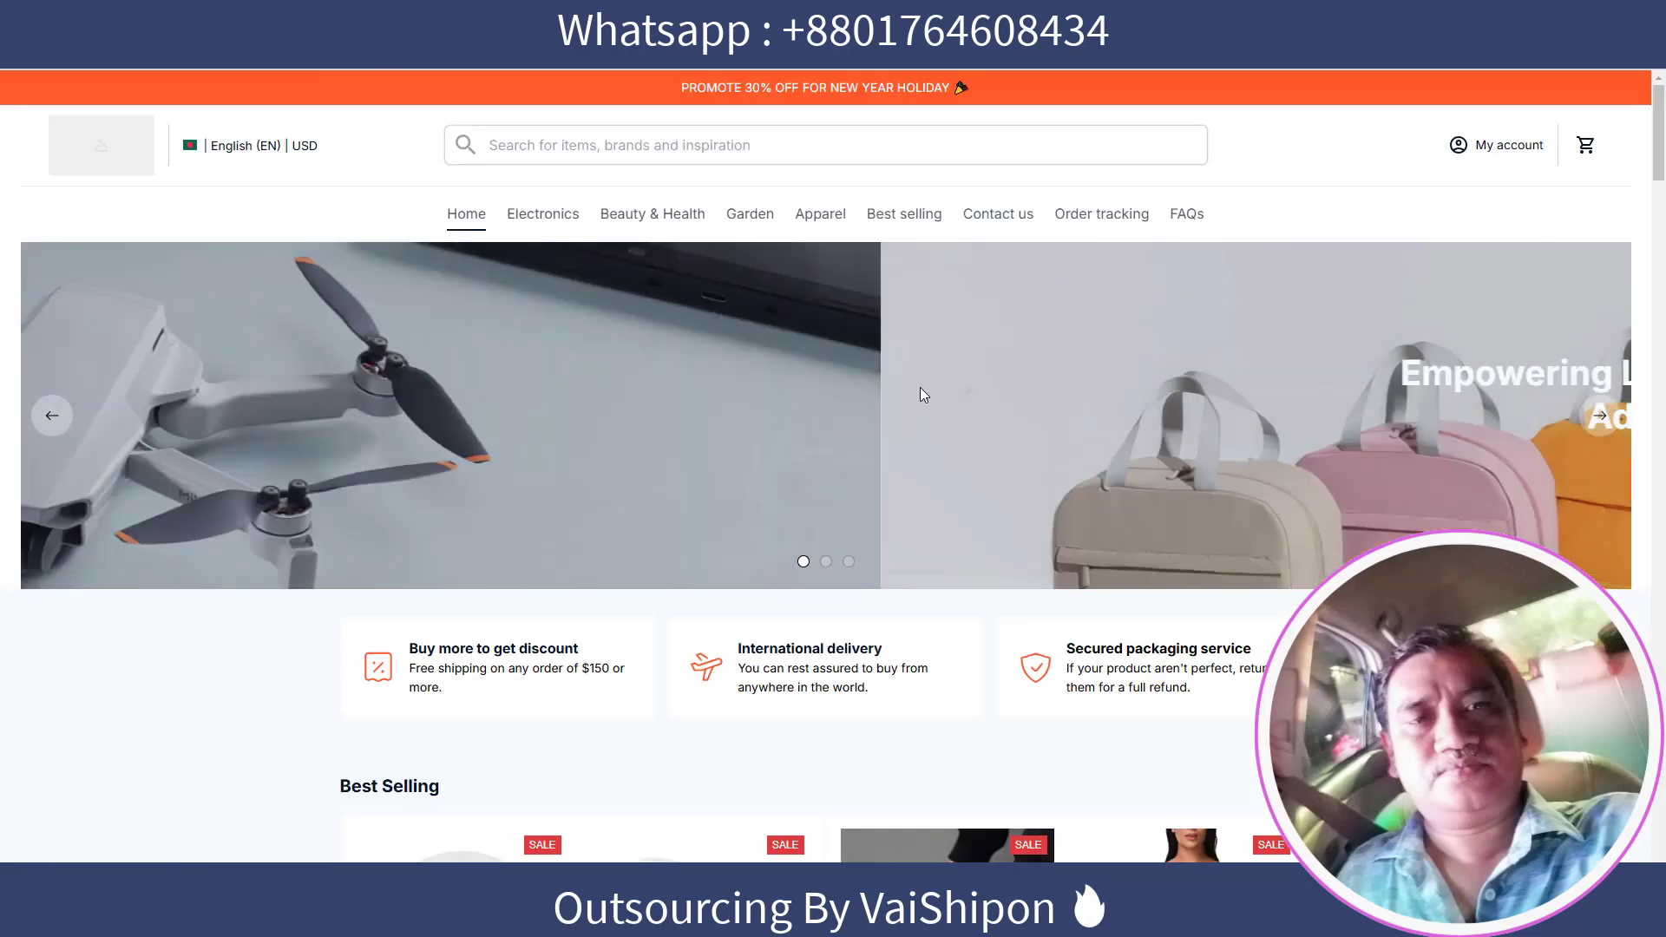
scroll(920, 387, "down", 10)
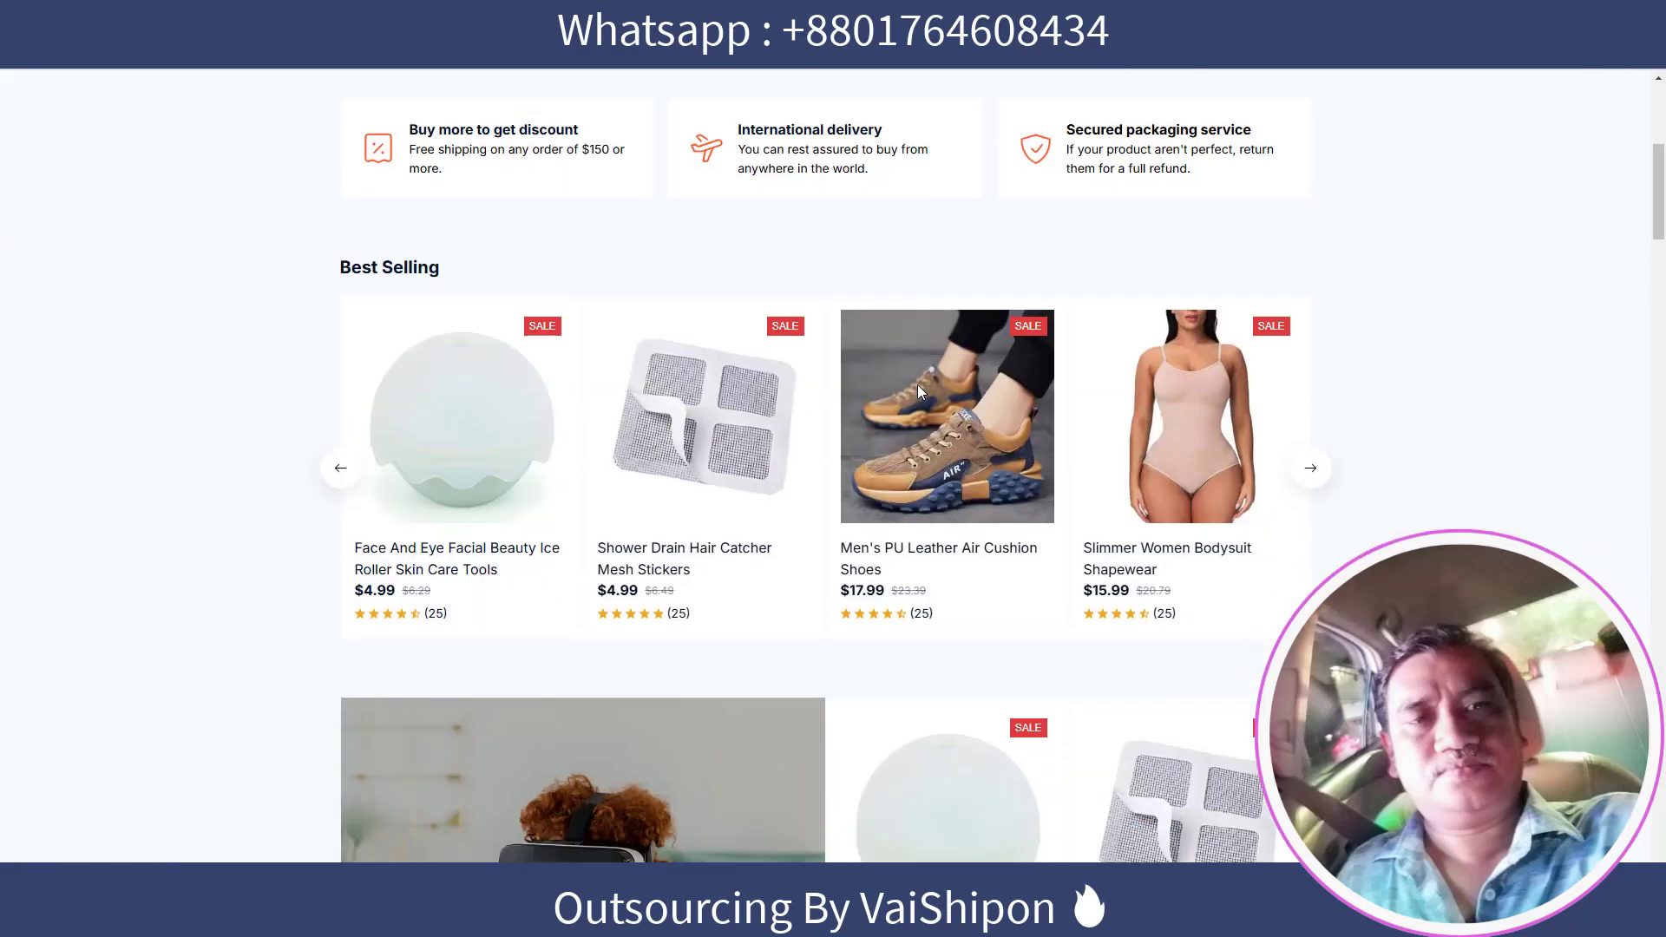
scroll(920, 393, "up", 10)
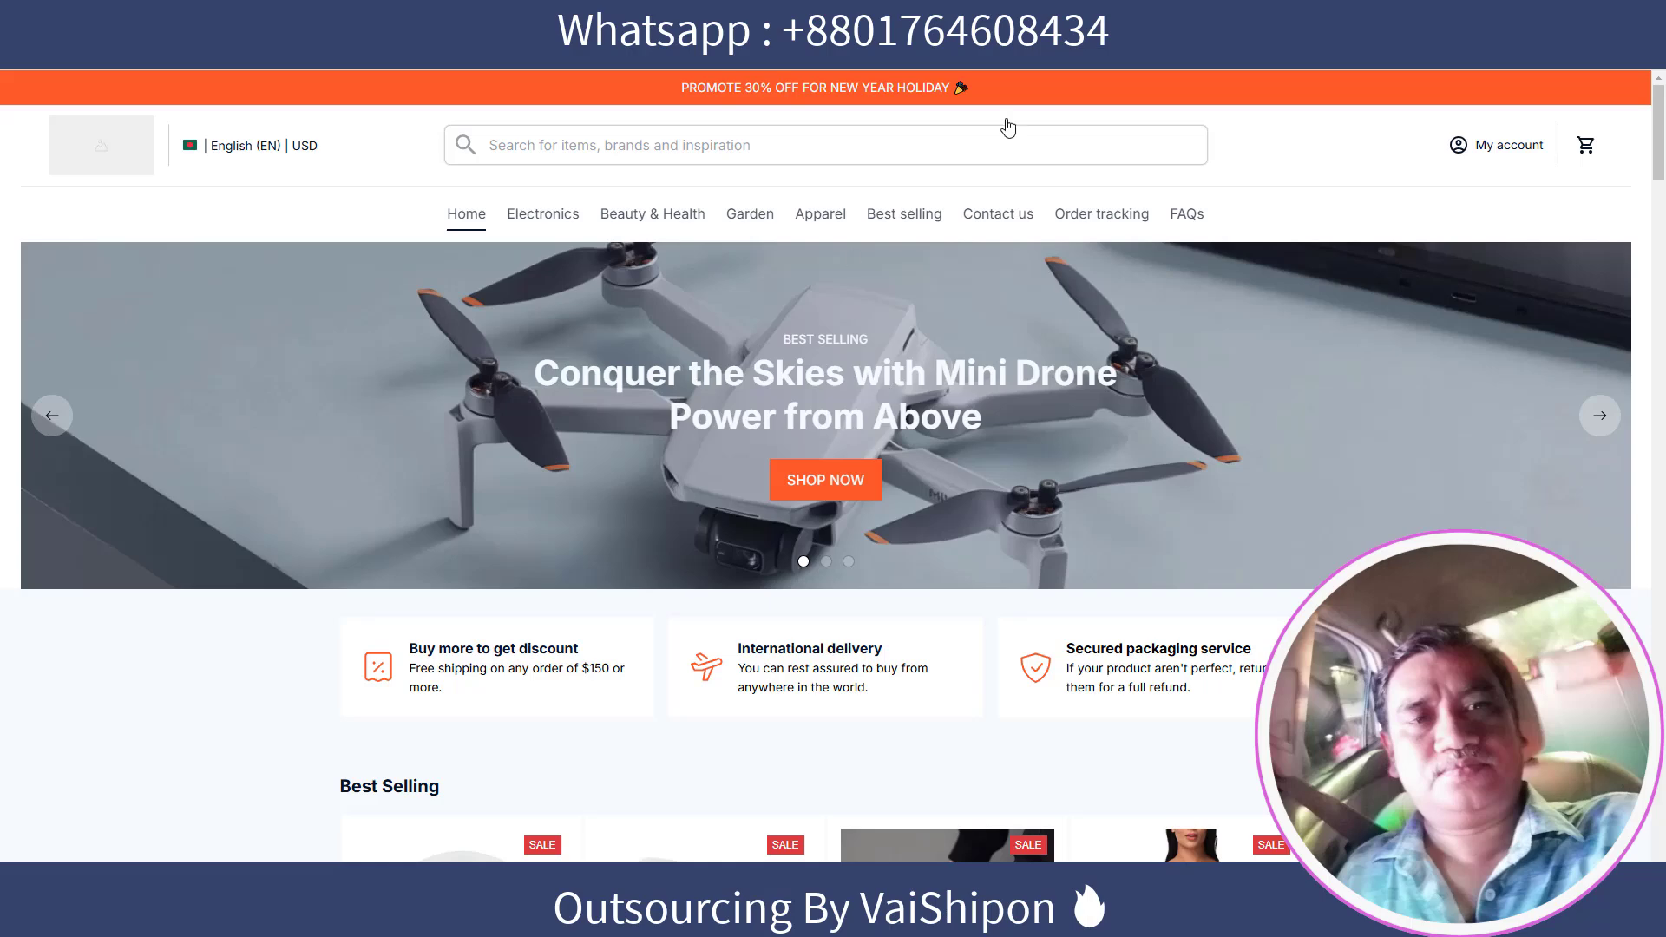
scroll(1085, 477, "down", 5)
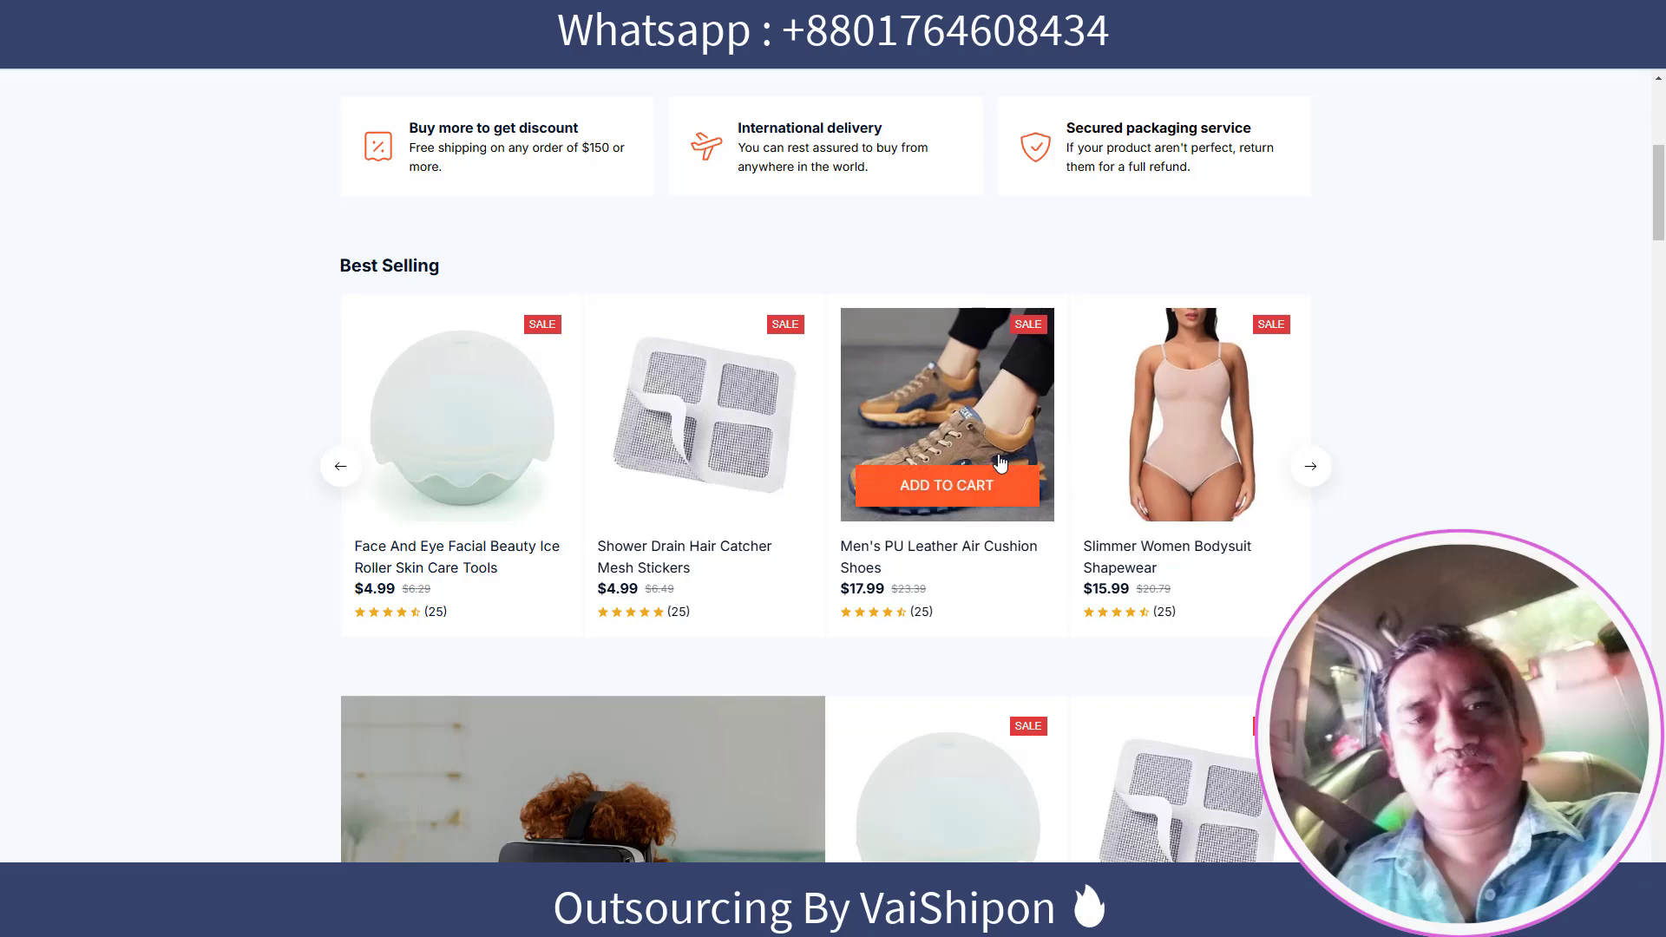
scroll(946, 486, "up", 4)
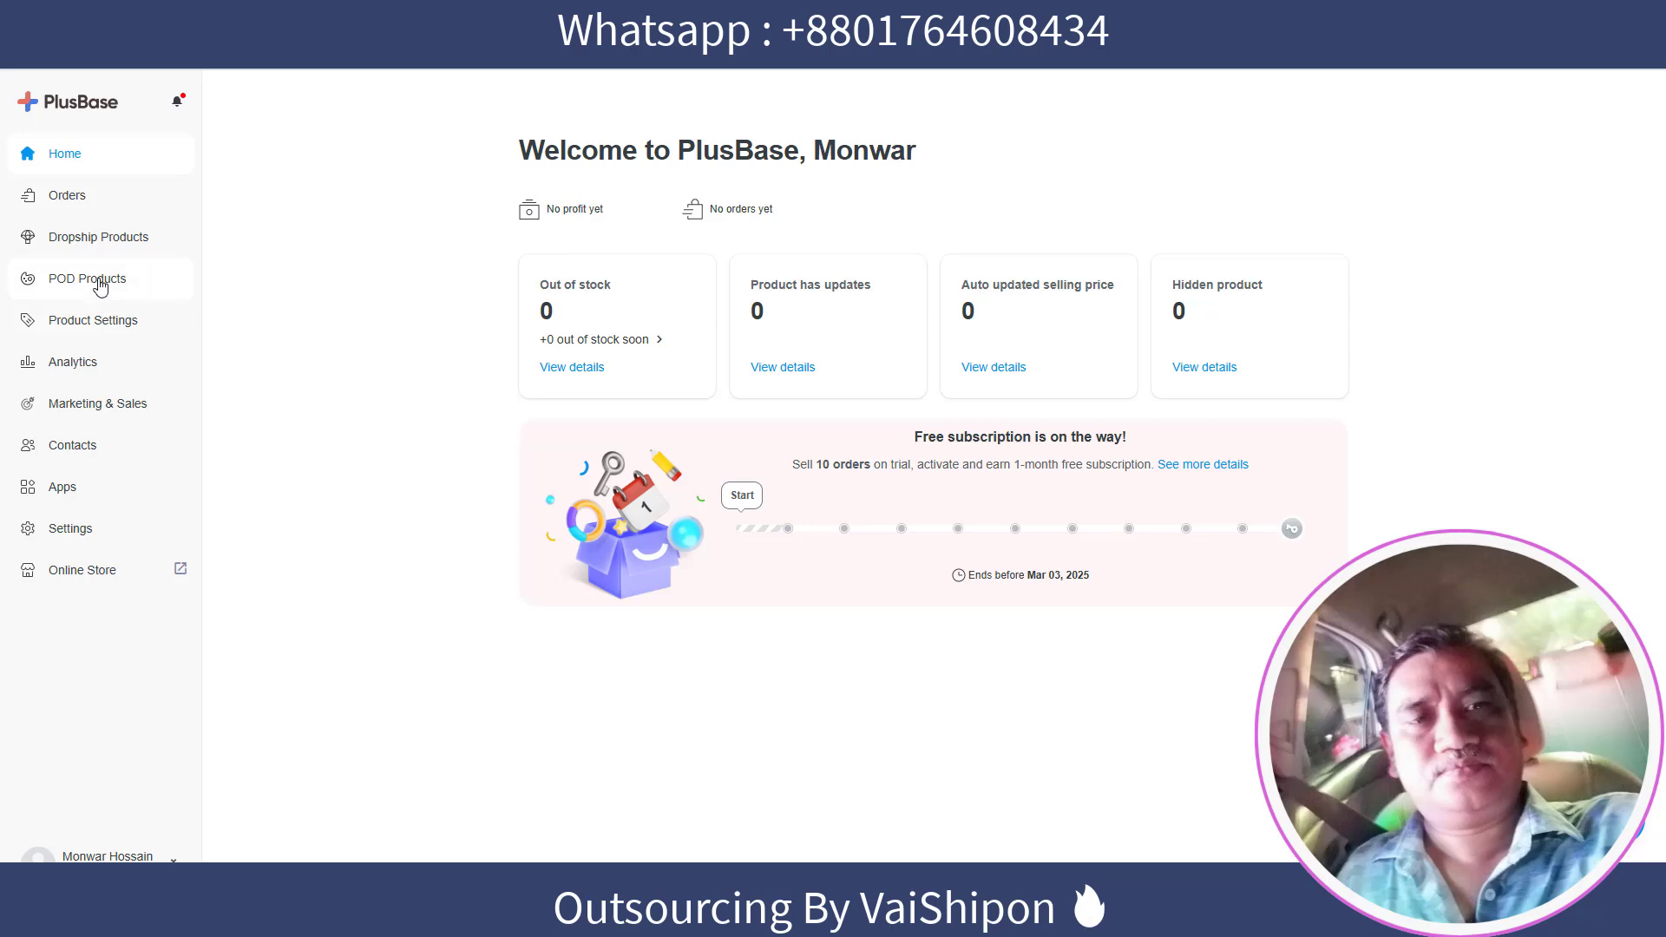
Open the POD product catalog and look through the products in all categories
left_click(194, 287)
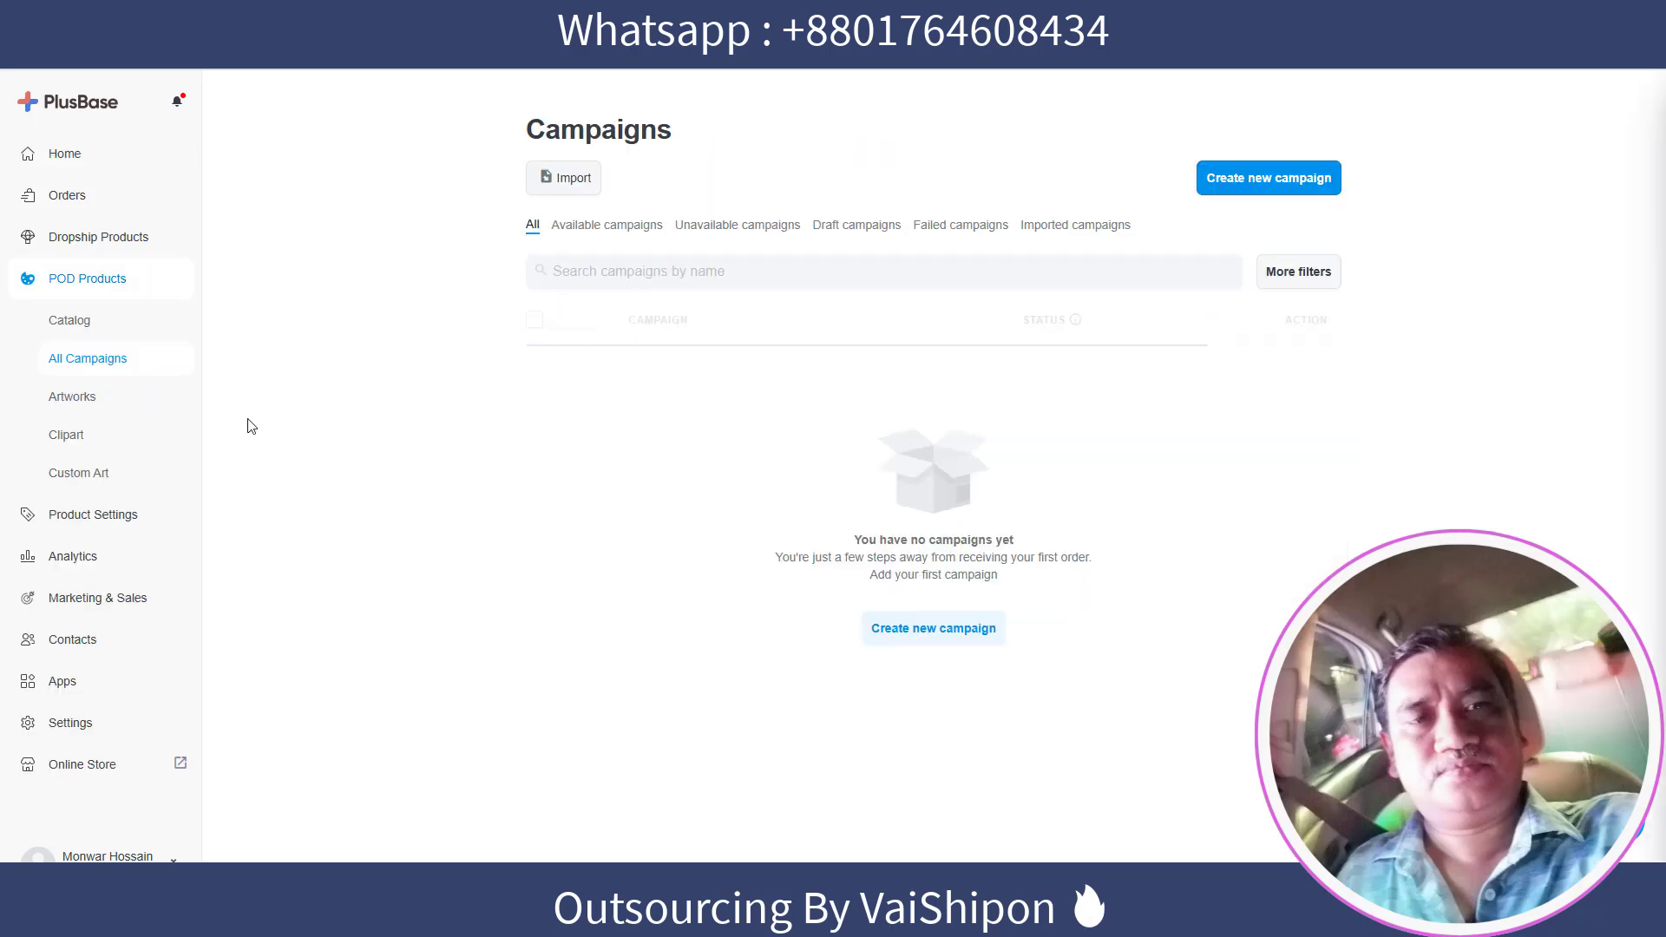
left_click(76, 325)
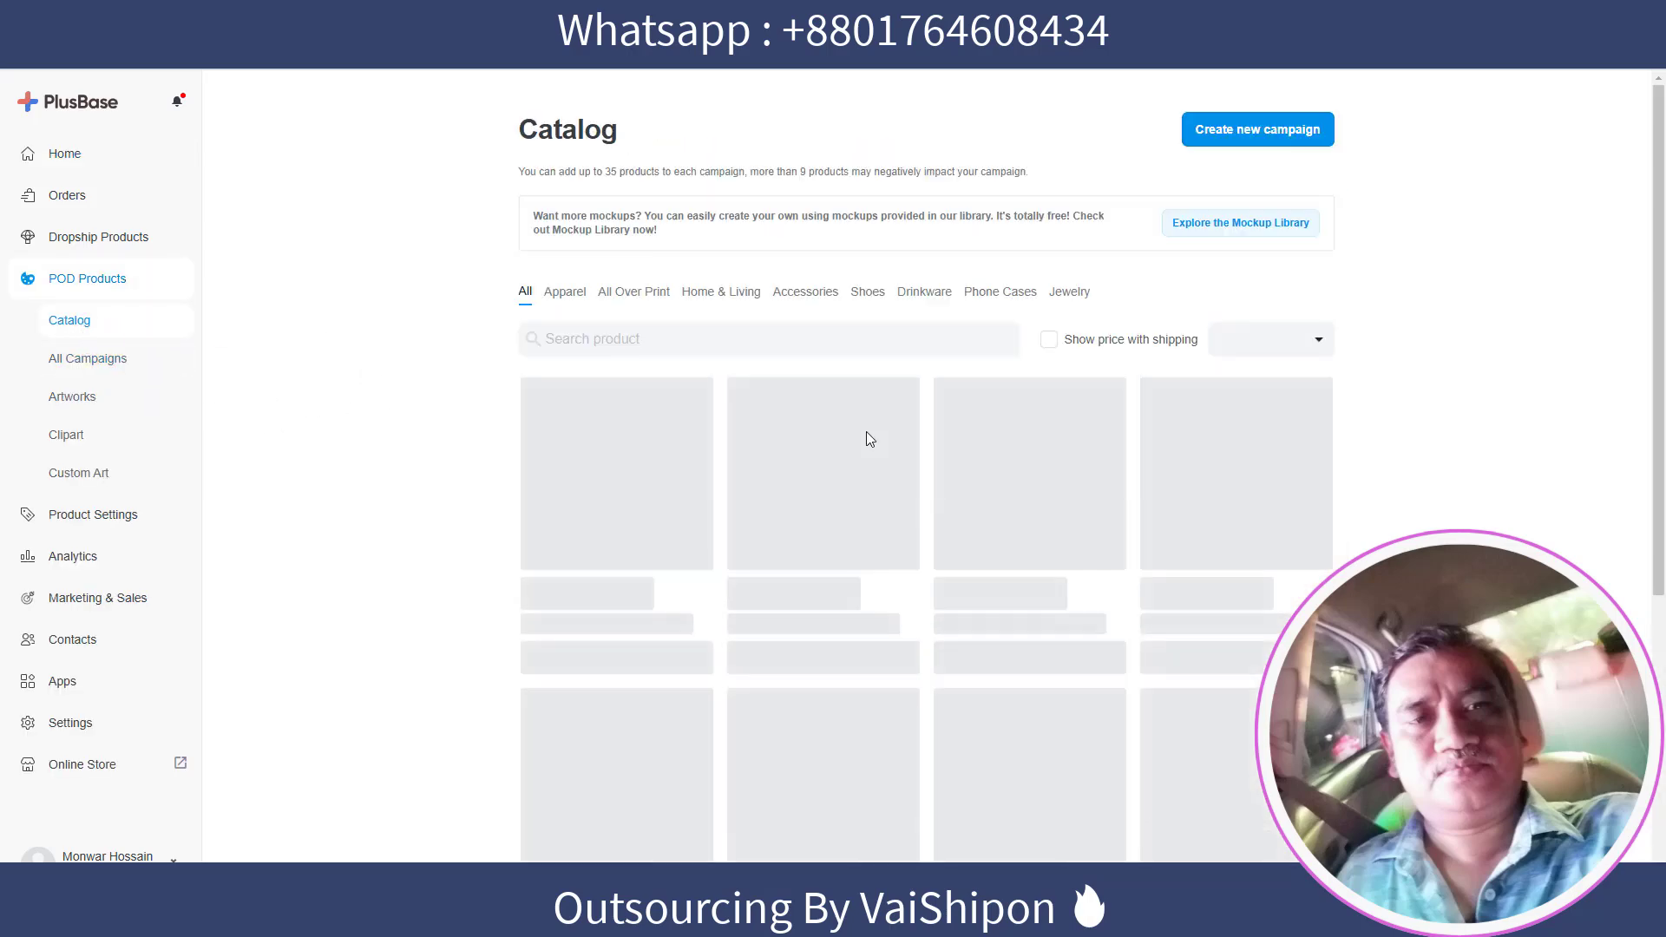
scroll(883, 473, "down", 10)
scroll(882, 473, "up", 10)
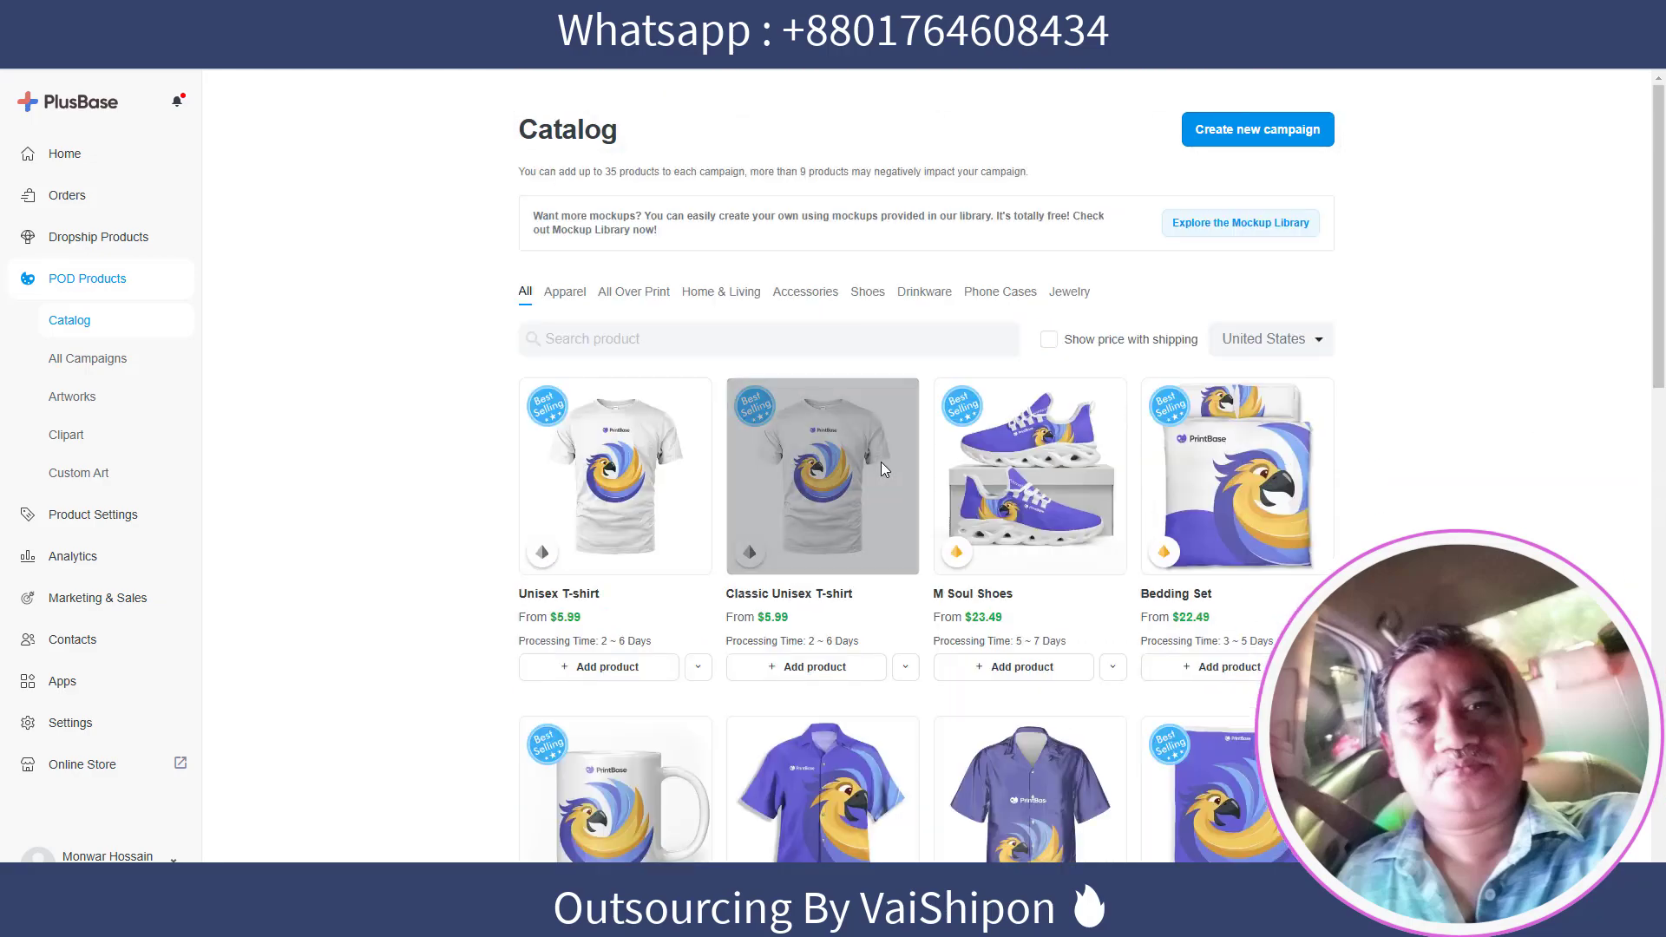
scroll(881, 465, "down", 7)
scroll(881, 464, "up", 4)
scroll(882, 469, "up", 4)
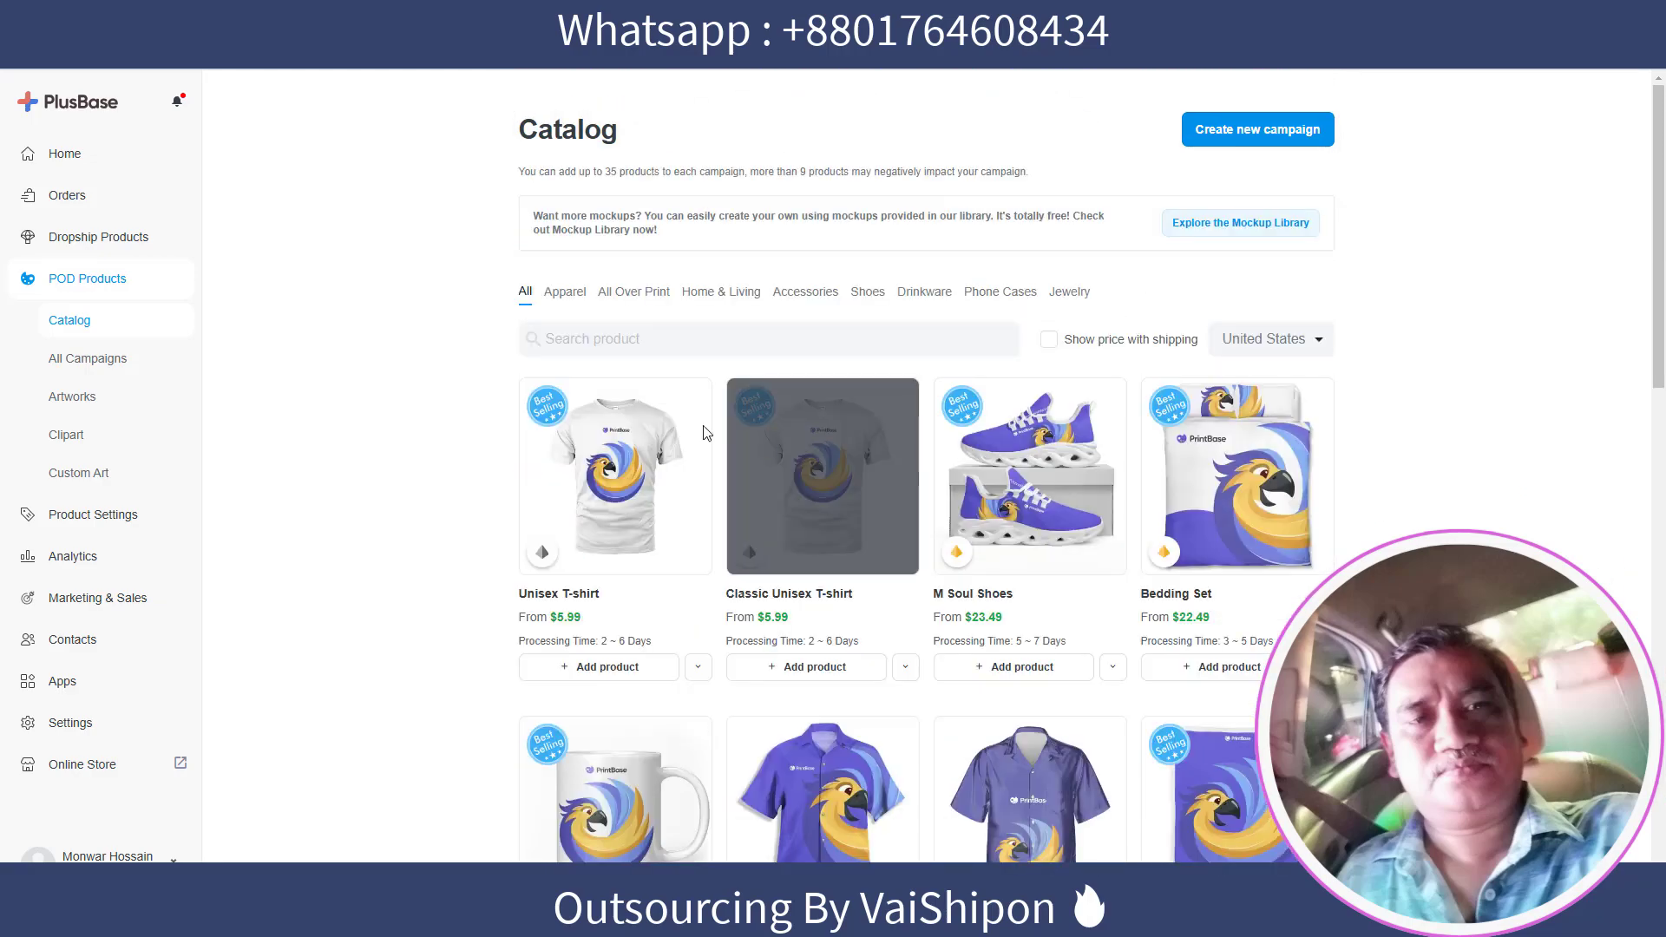
Browse the POD catalog's All Over Print, Home & Living, Accessories, Shoes, Drinkware, Phone Cases and Jewelry categories
left_click(632, 295)
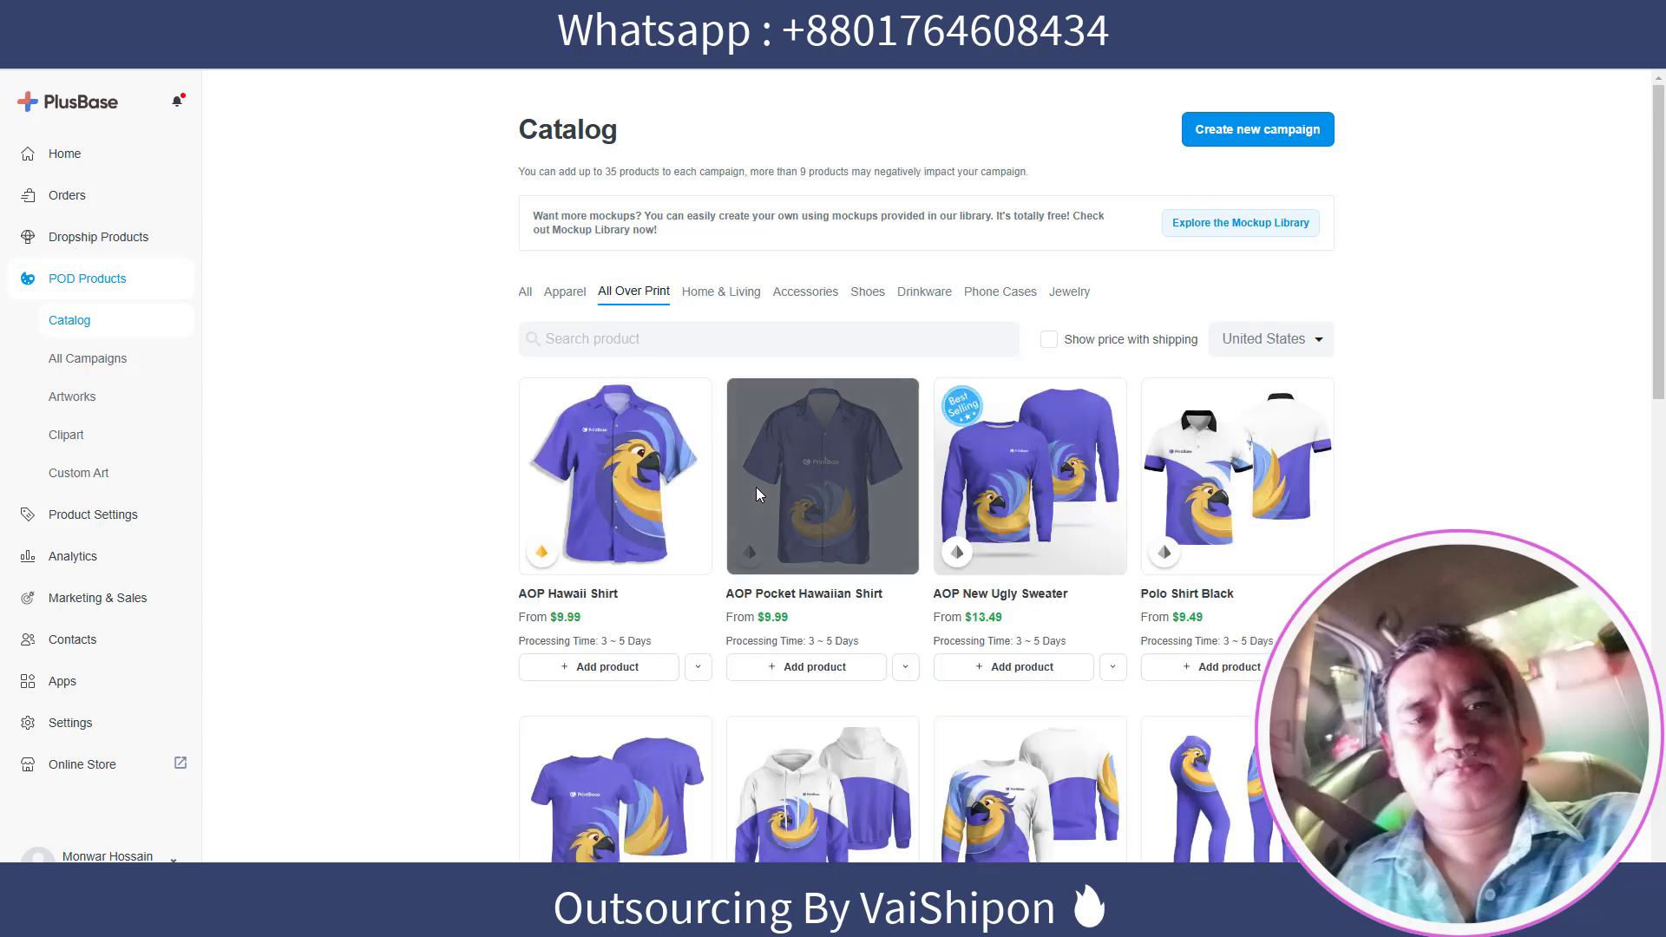
left_click(716, 299)
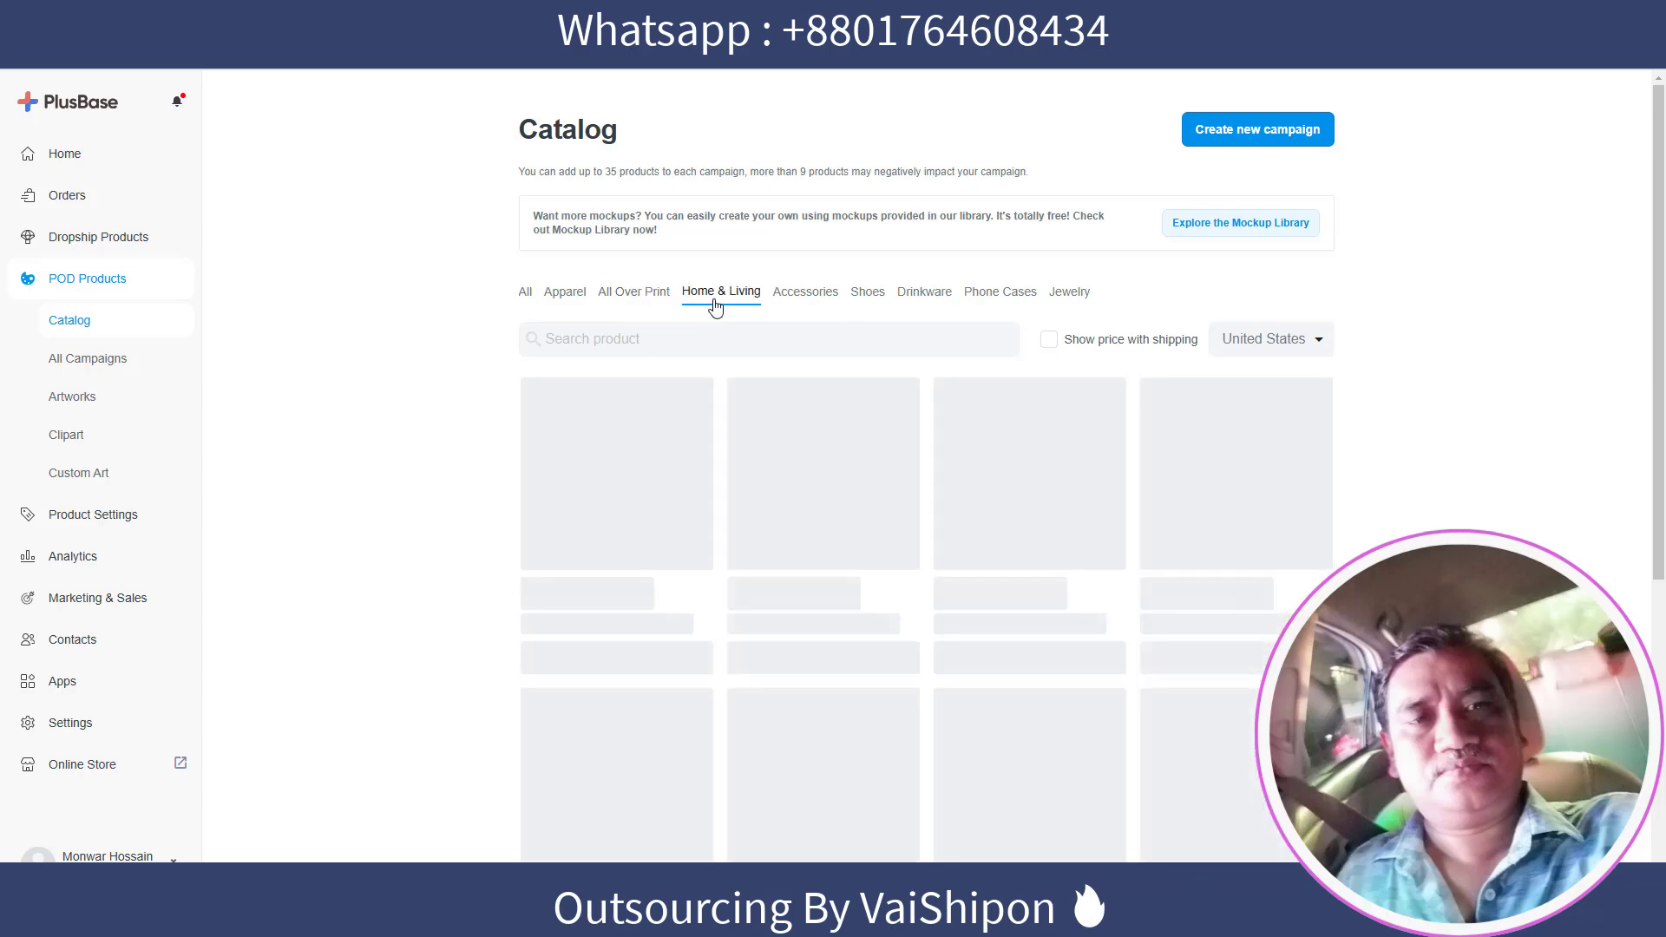
left_click(811, 300)
left_click(867, 296)
left_click(925, 300)
left_click(1002, 302)
left_click(1076, 297)
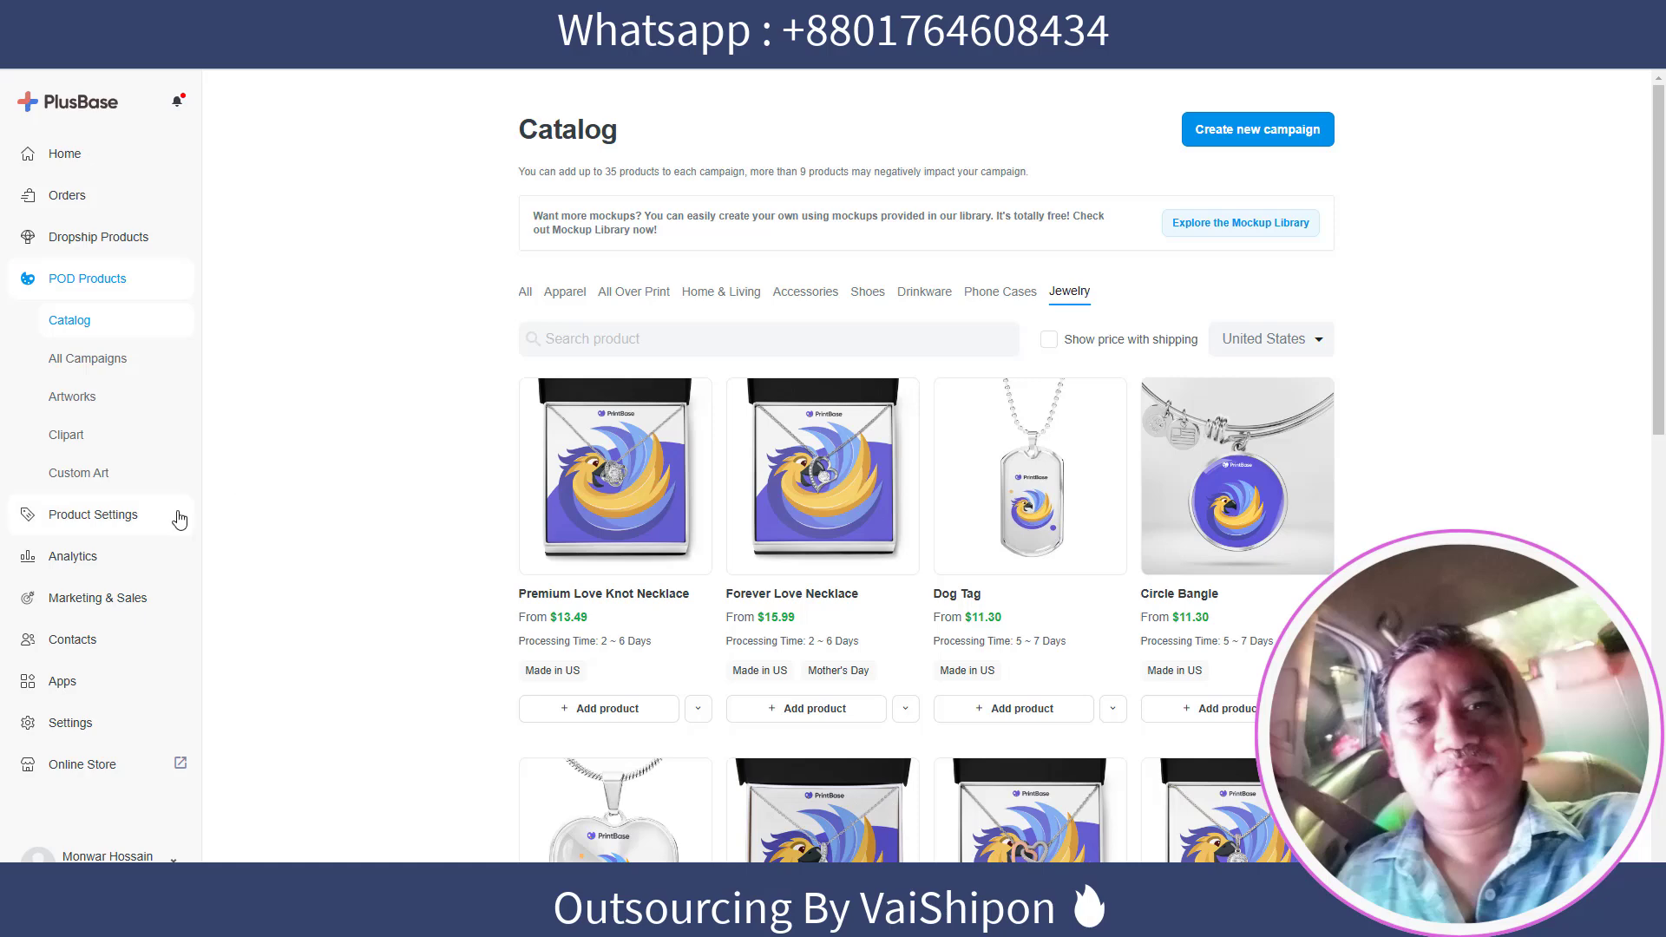
Open the shop's dropship product list and examine the products with their prices and product costs
left_click(103, 247)
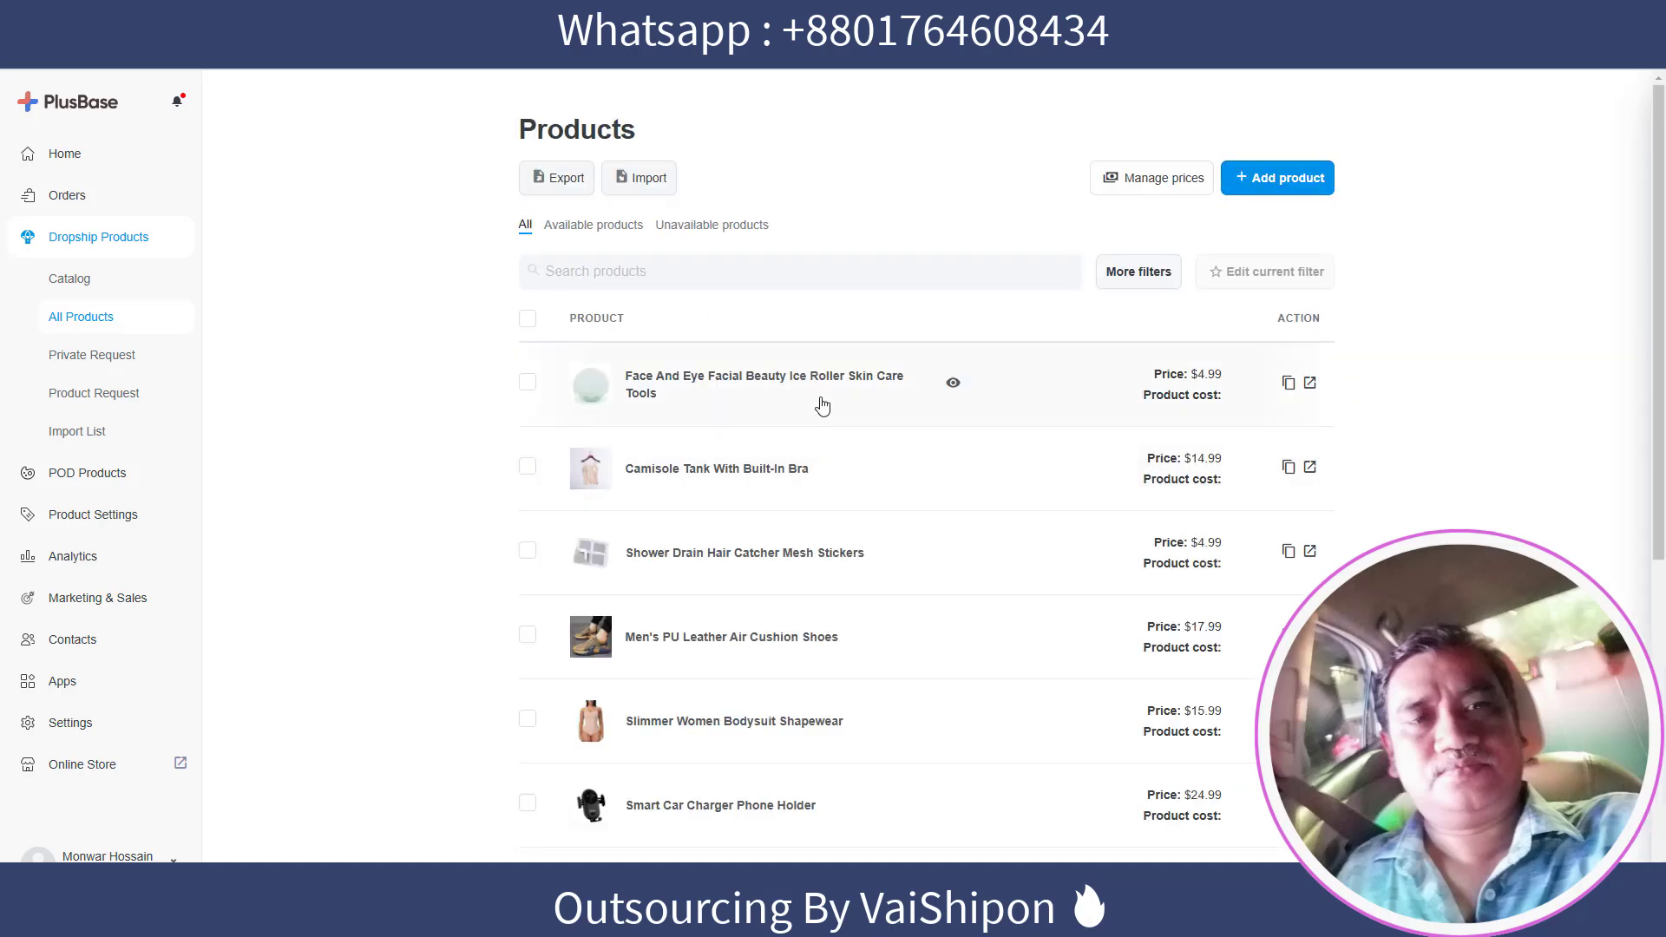
scroll(821, 434, "down", 7)
scroll(833, 439, "up", 7)
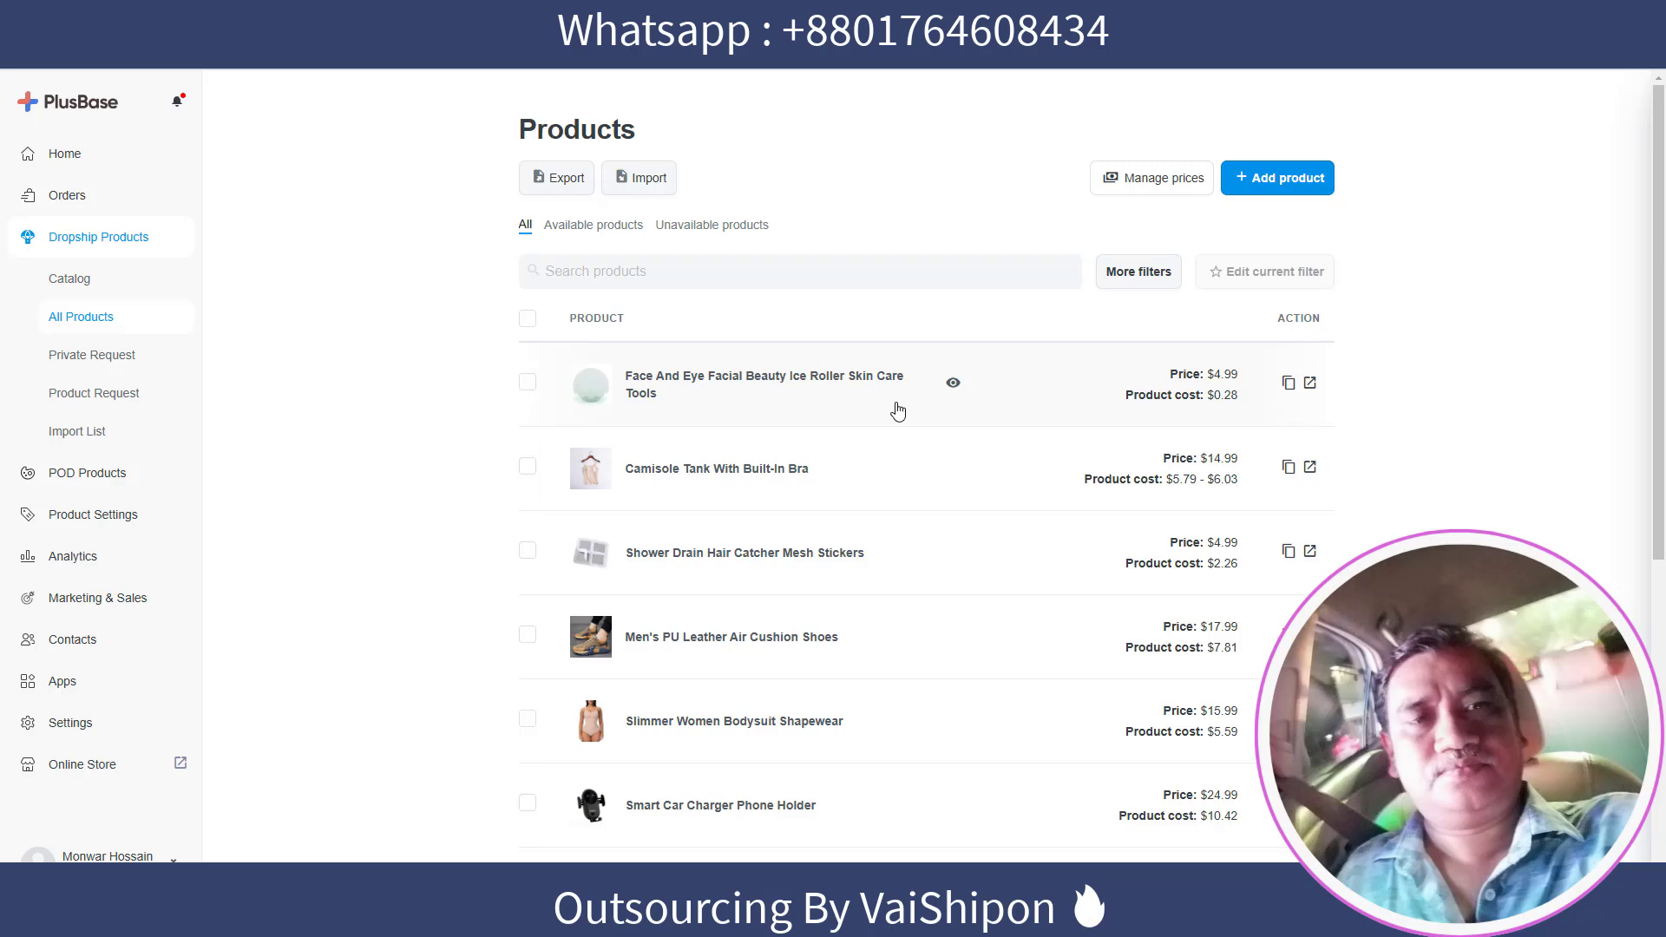
scroll(851, 469, "down", 6)
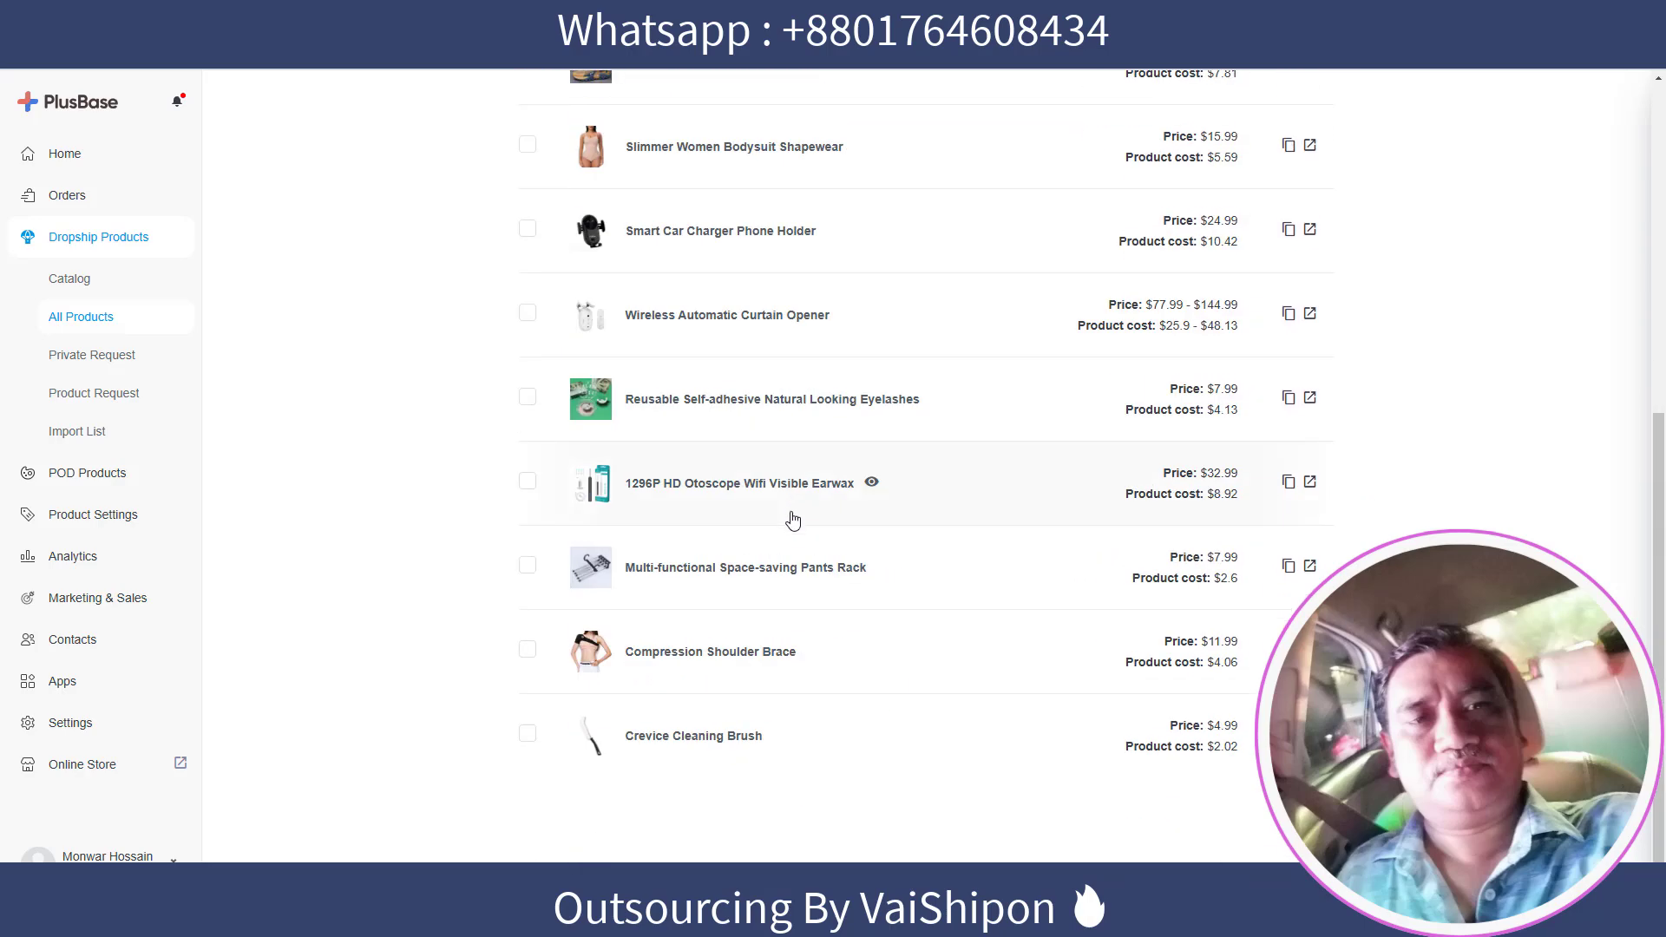
scroll(792, 519, "up", 7)
Check the available and the unavailable dropship products, and return to the list of all products
left_click(593, 228)
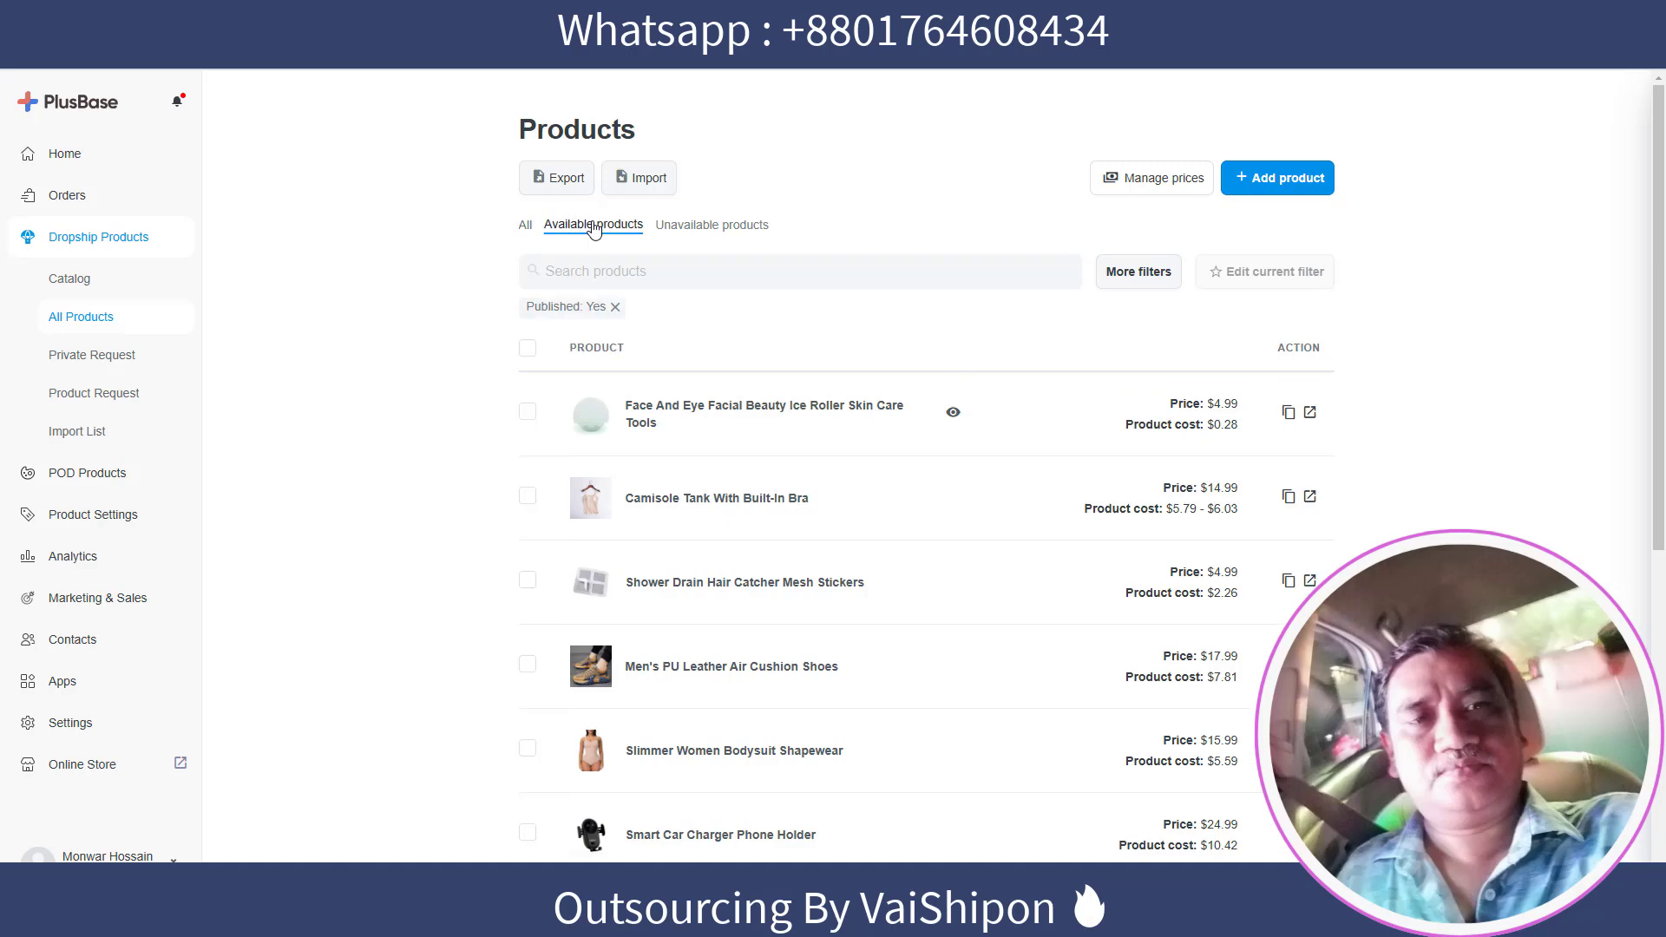
scroll(730, 438, "down", 7)
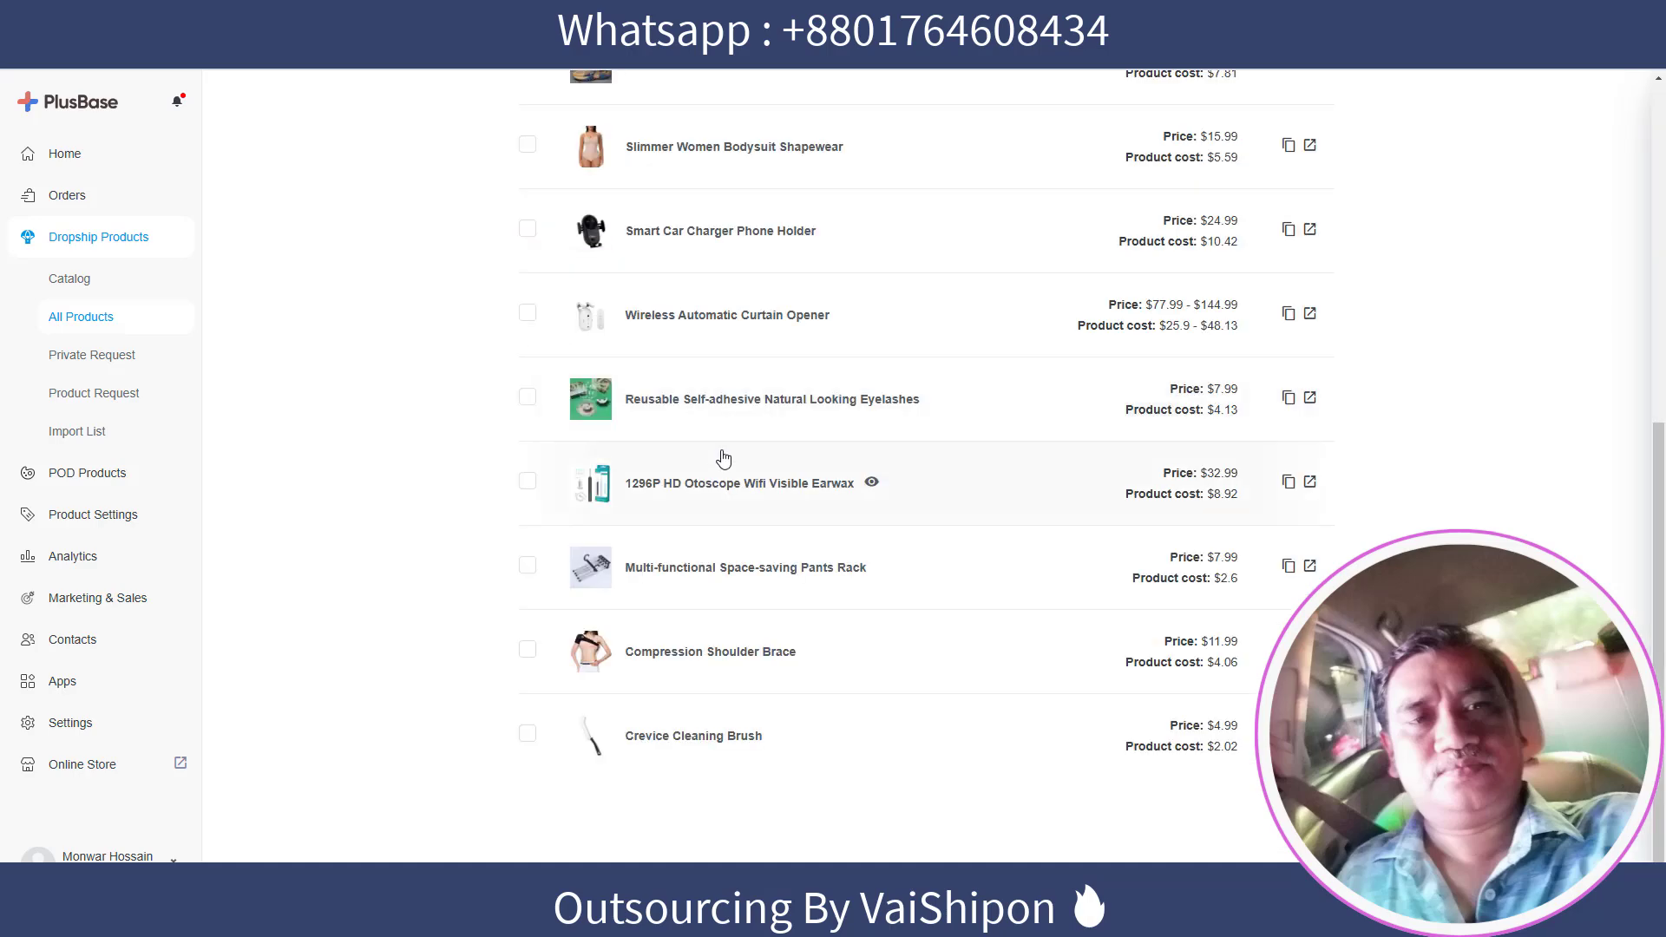
scroll(725, 450, "up", 7)
scroll(723, 452, "down", 3)
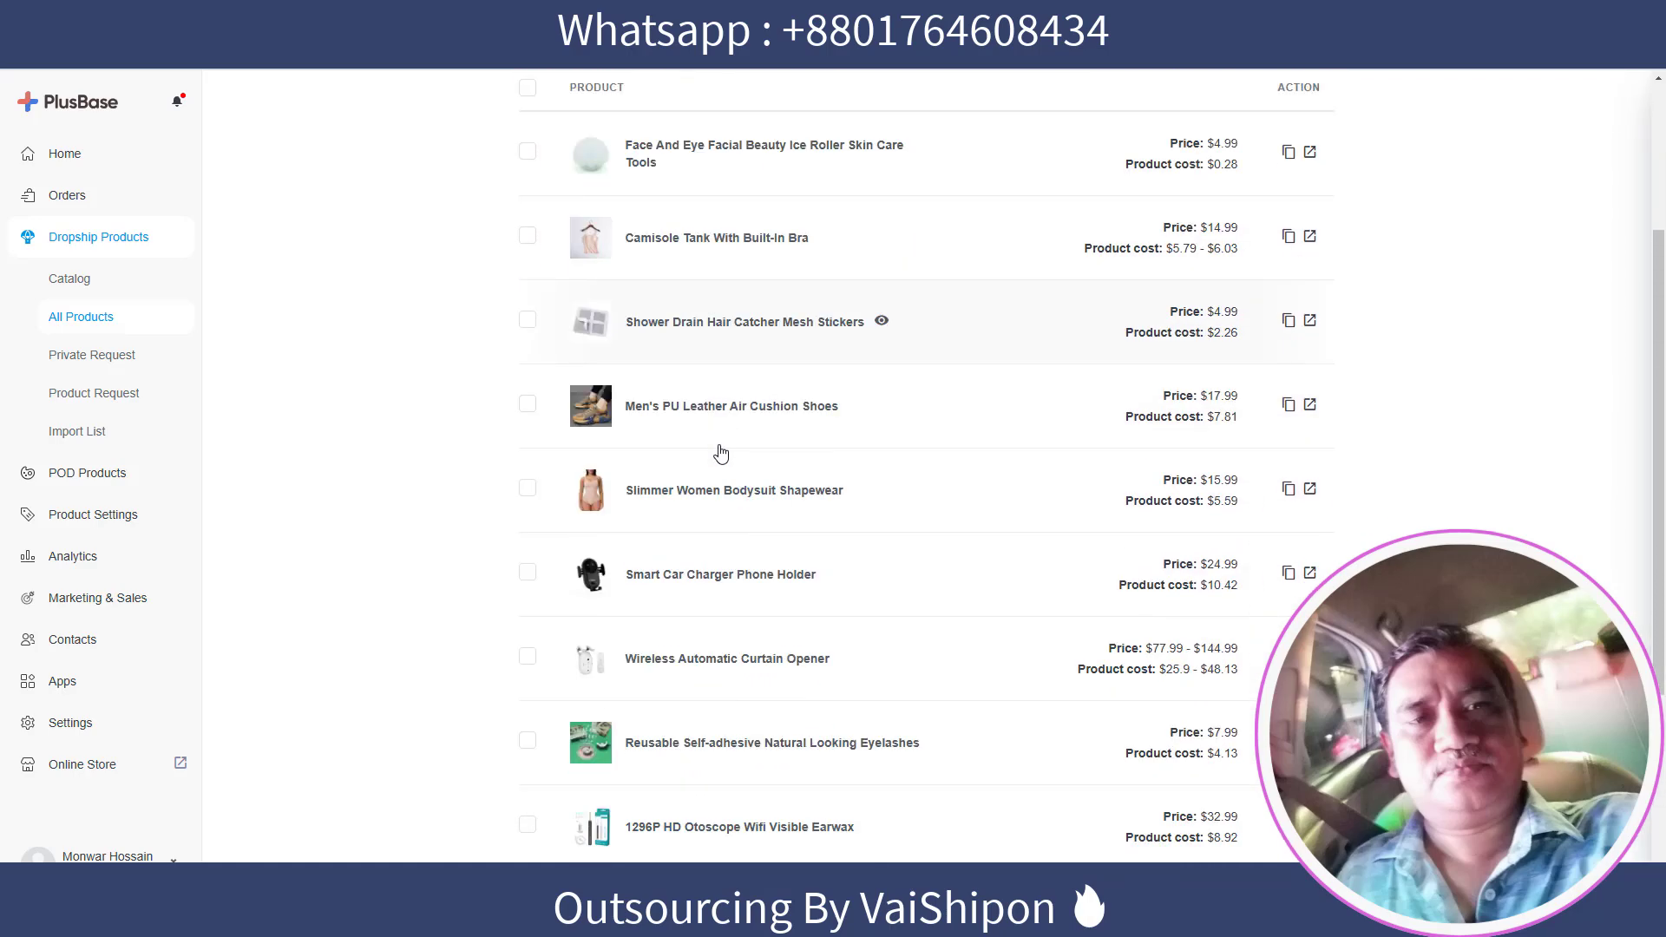
scroll(722, 452, "up", 3)
left_click(690, 227)
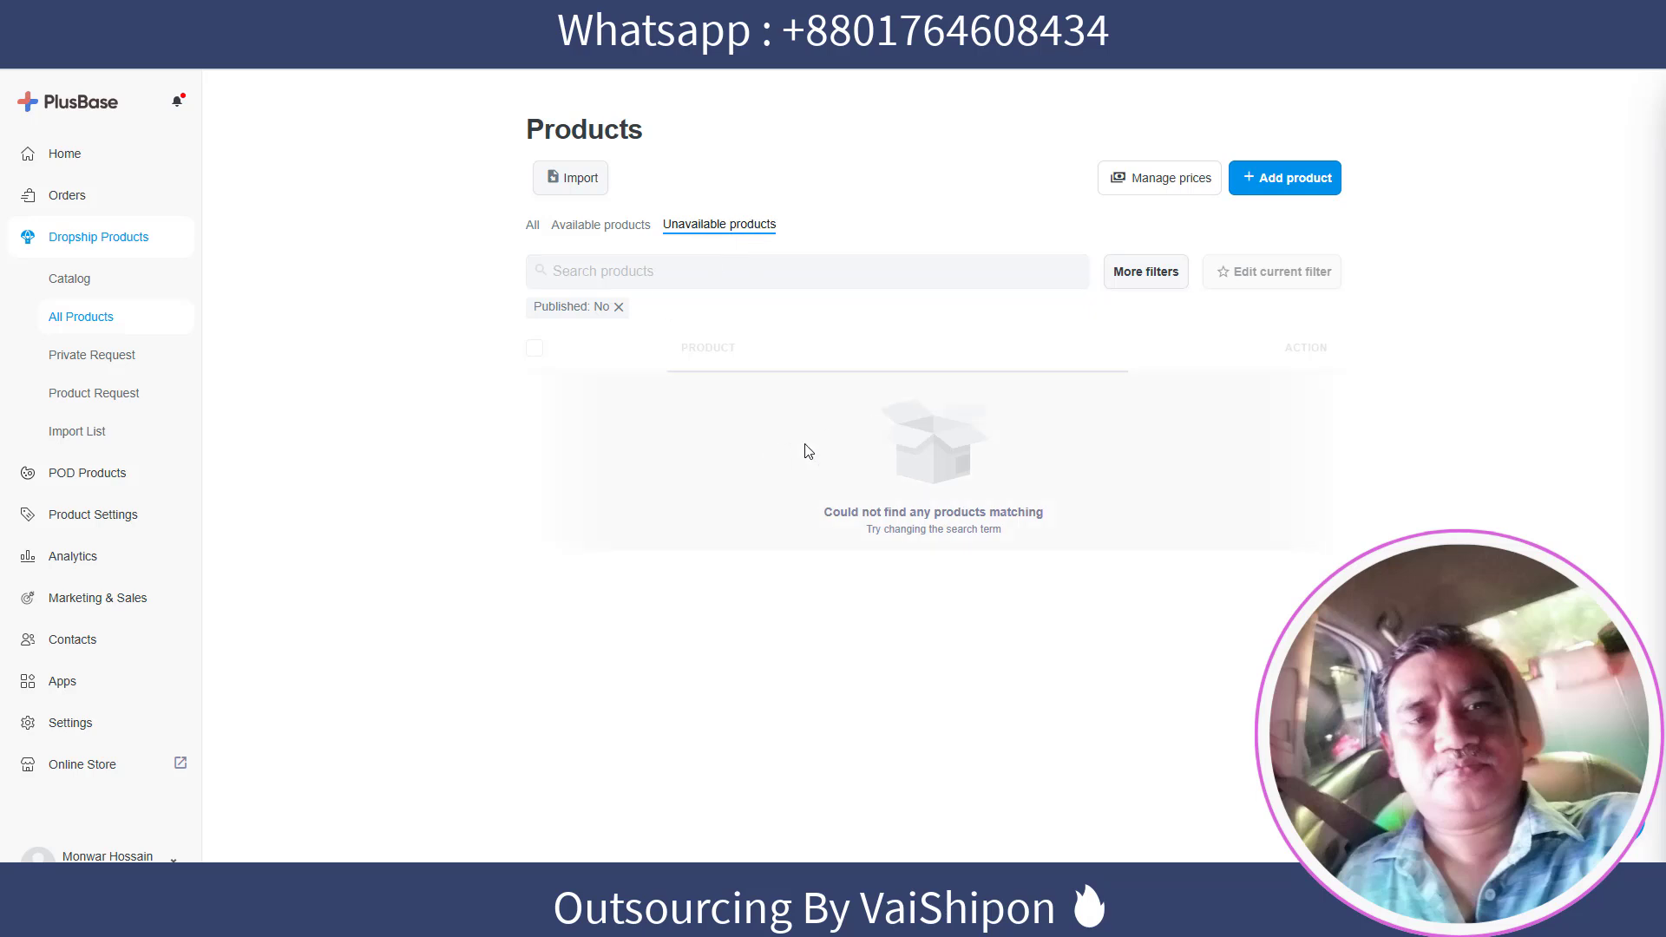
left_click(533, 227)
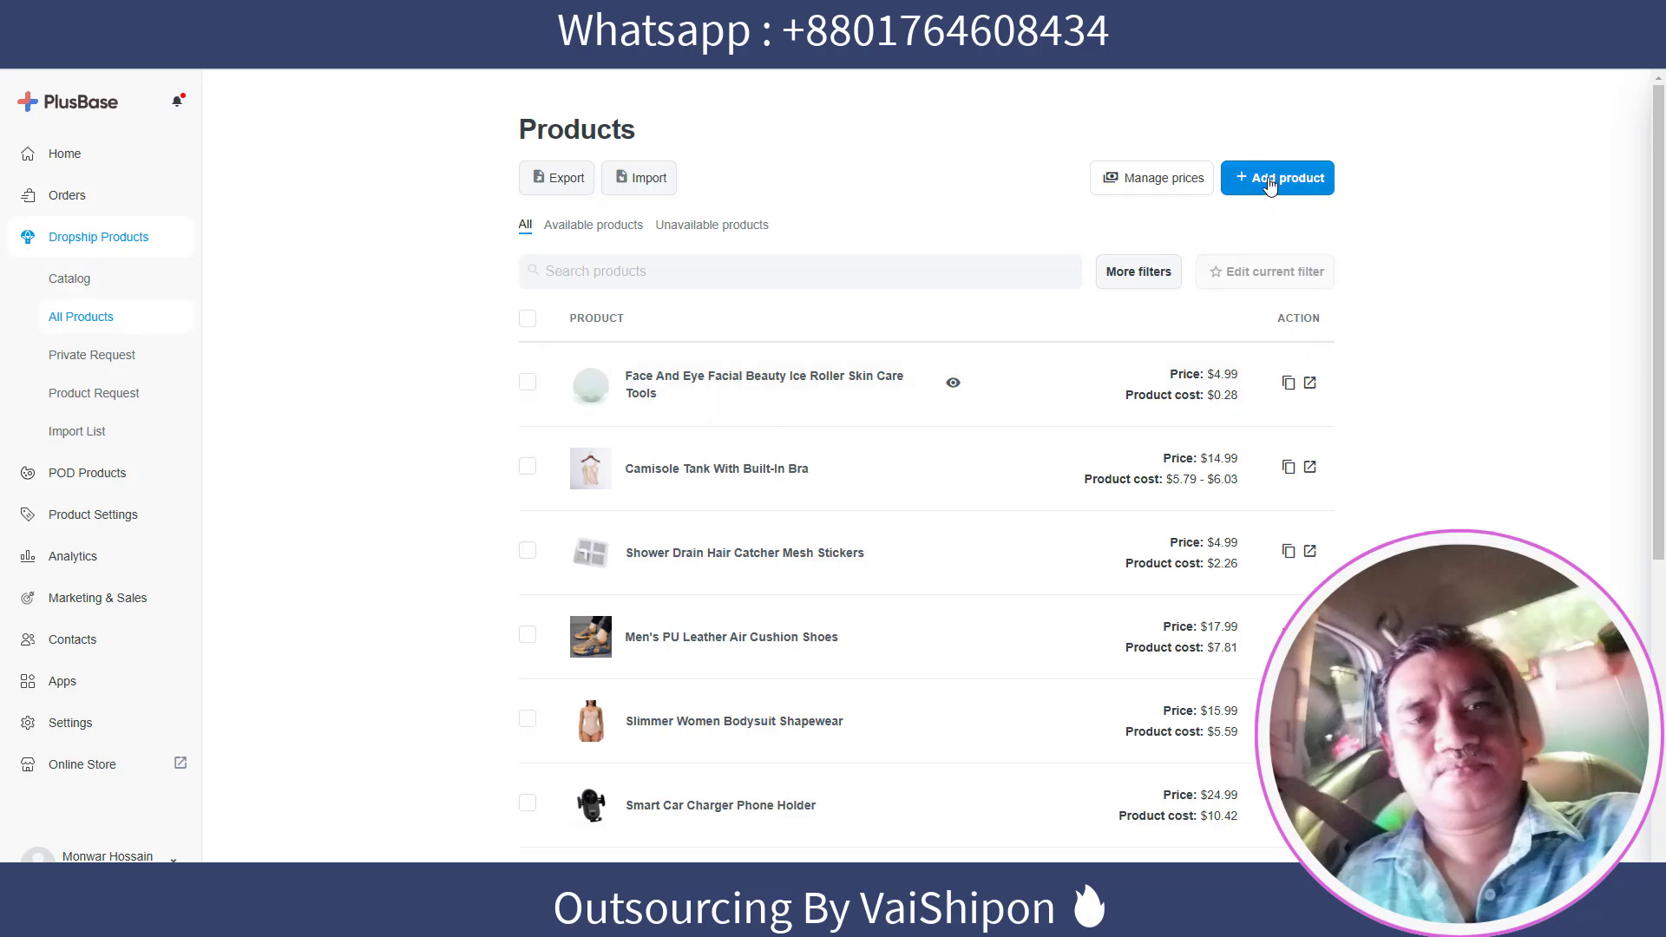
Open the dropship product request page, and open the AliExpress site in a new browser tab
left_click(96, 355)
left_click(174, 399)
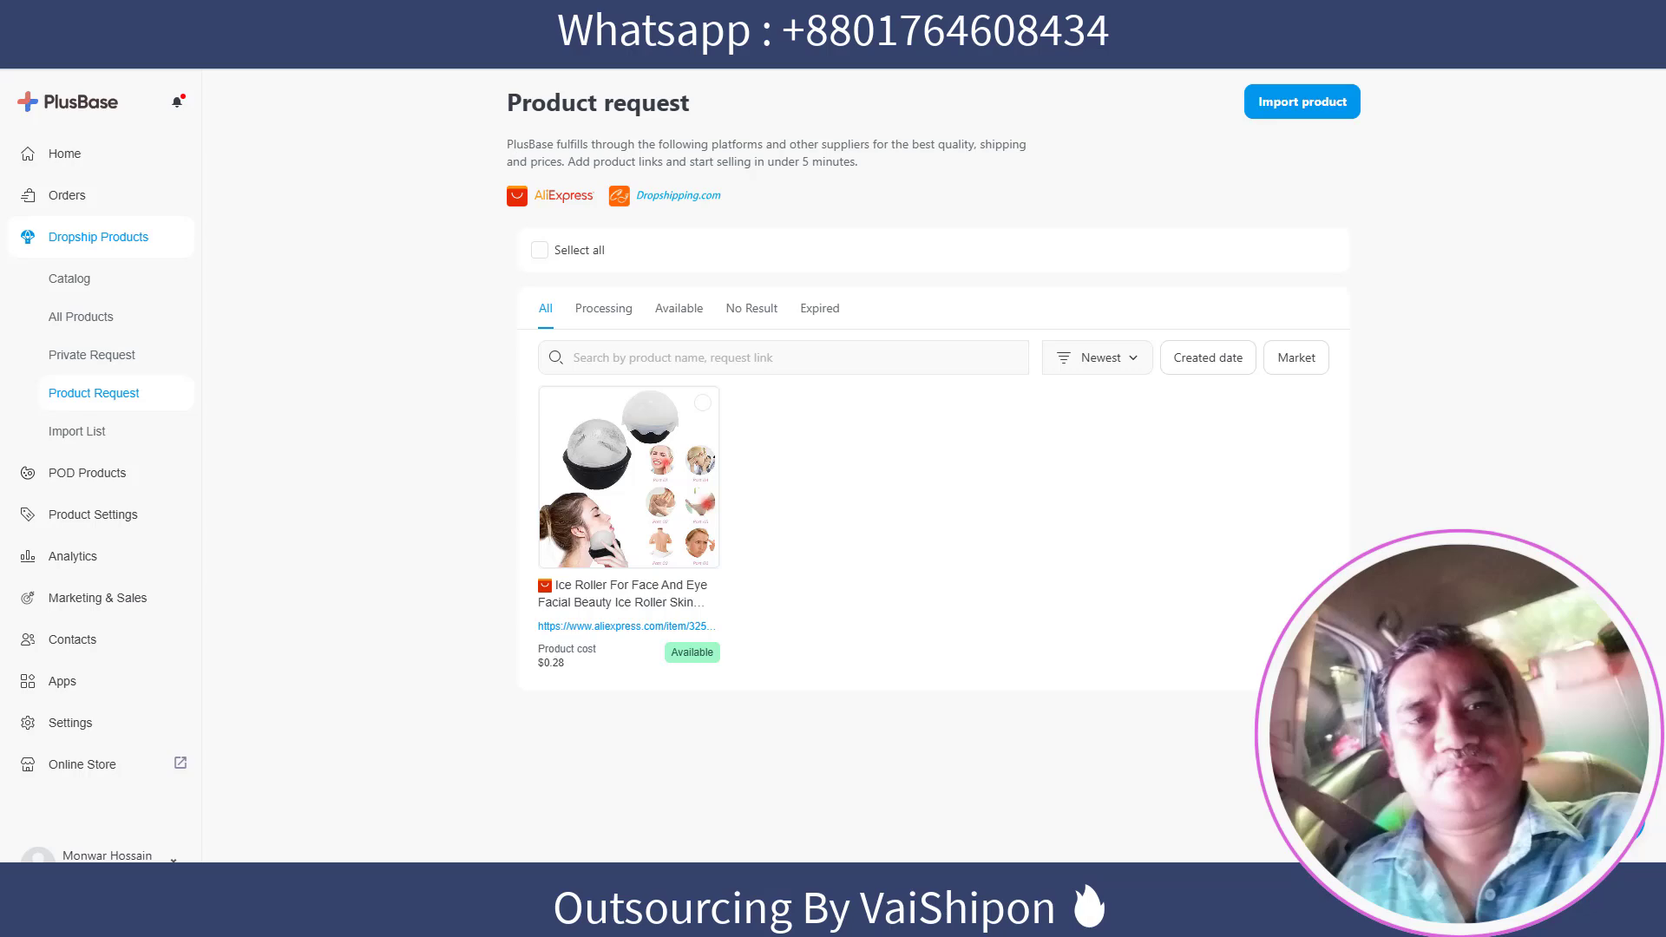
key("ctrl+t")
type("aliexpress")
key("Return")
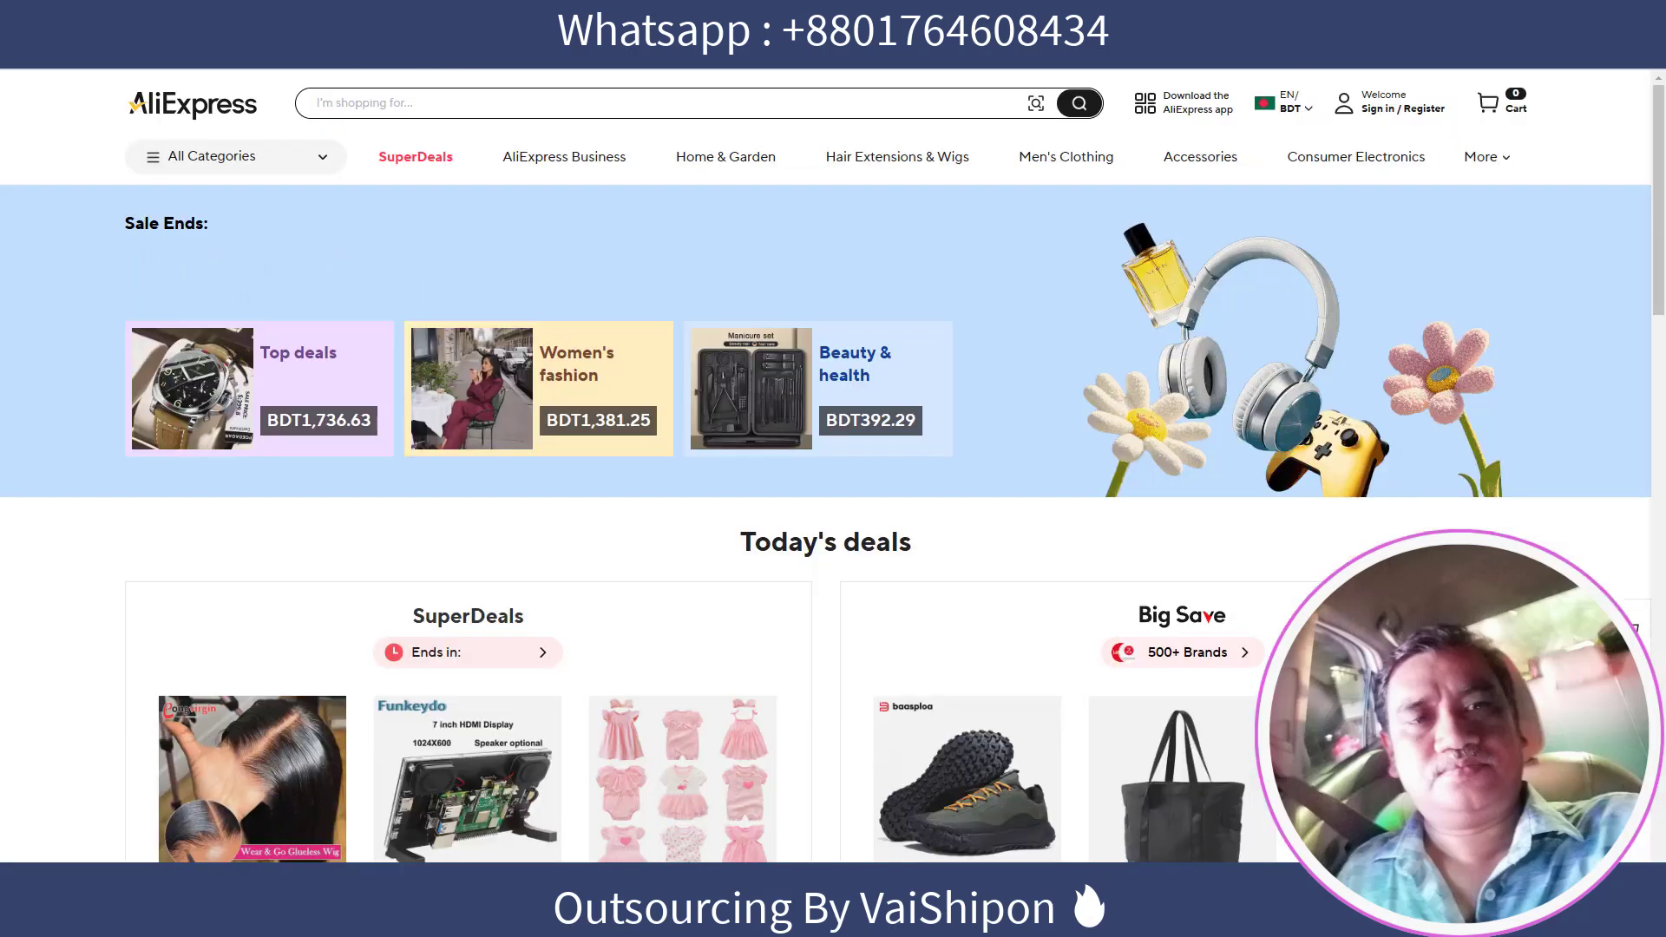
Set the AliExpress ship-to country to United States, save the setting, and close the promotional pop-up
left_click(1307, 111)
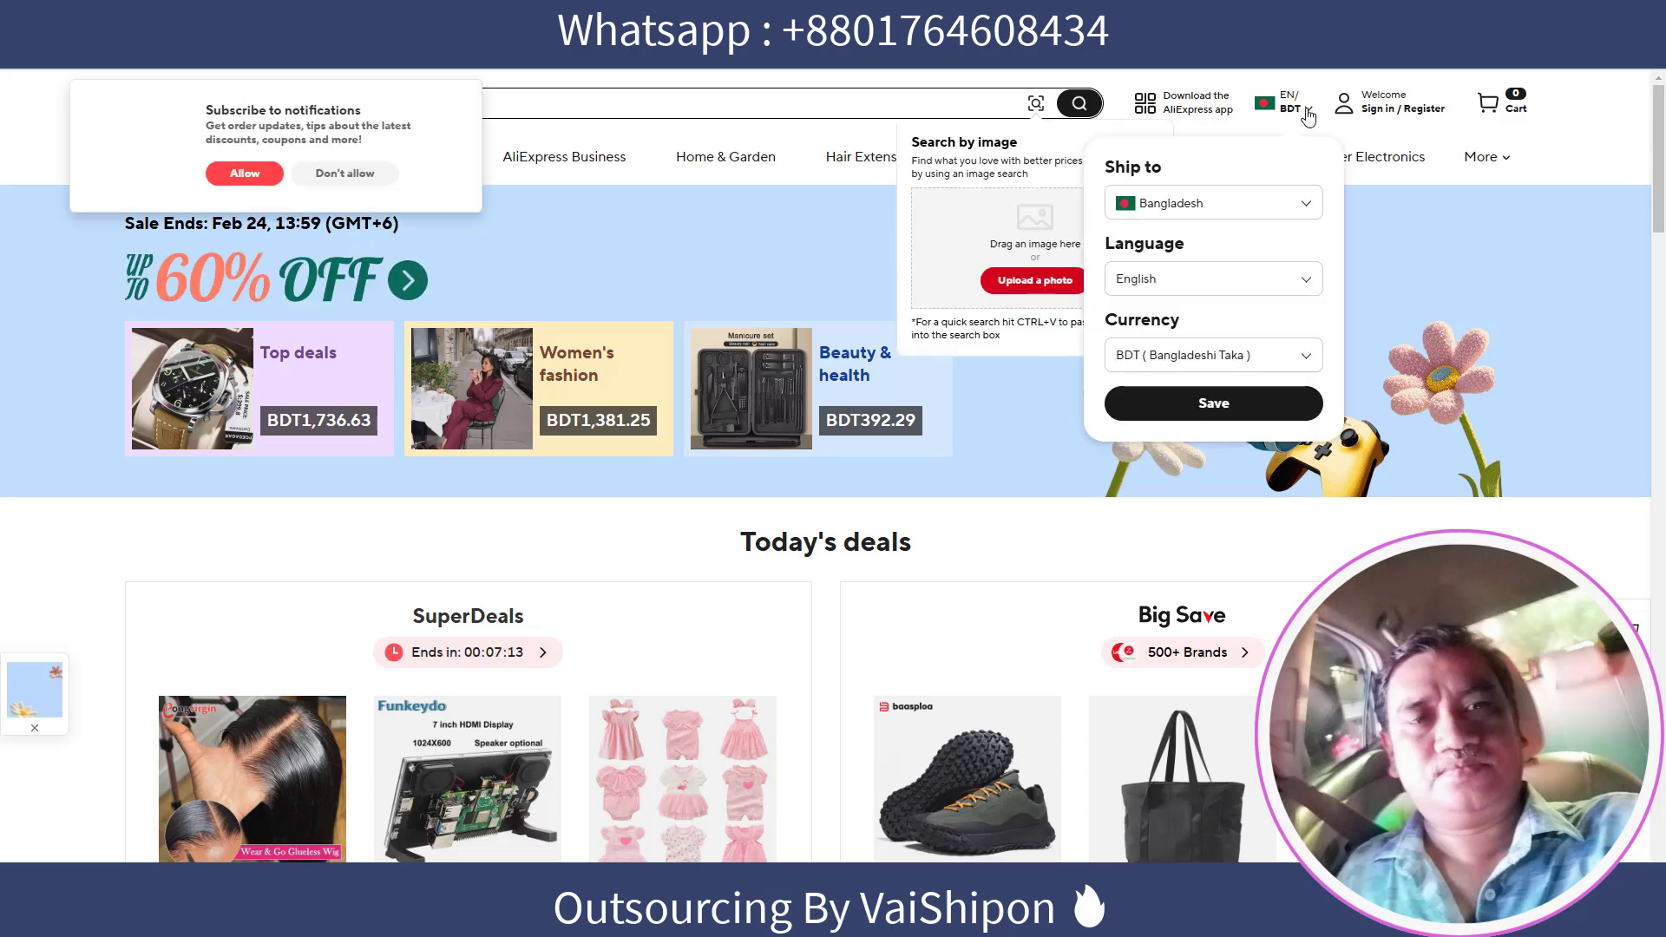
left_click(1301, 207)
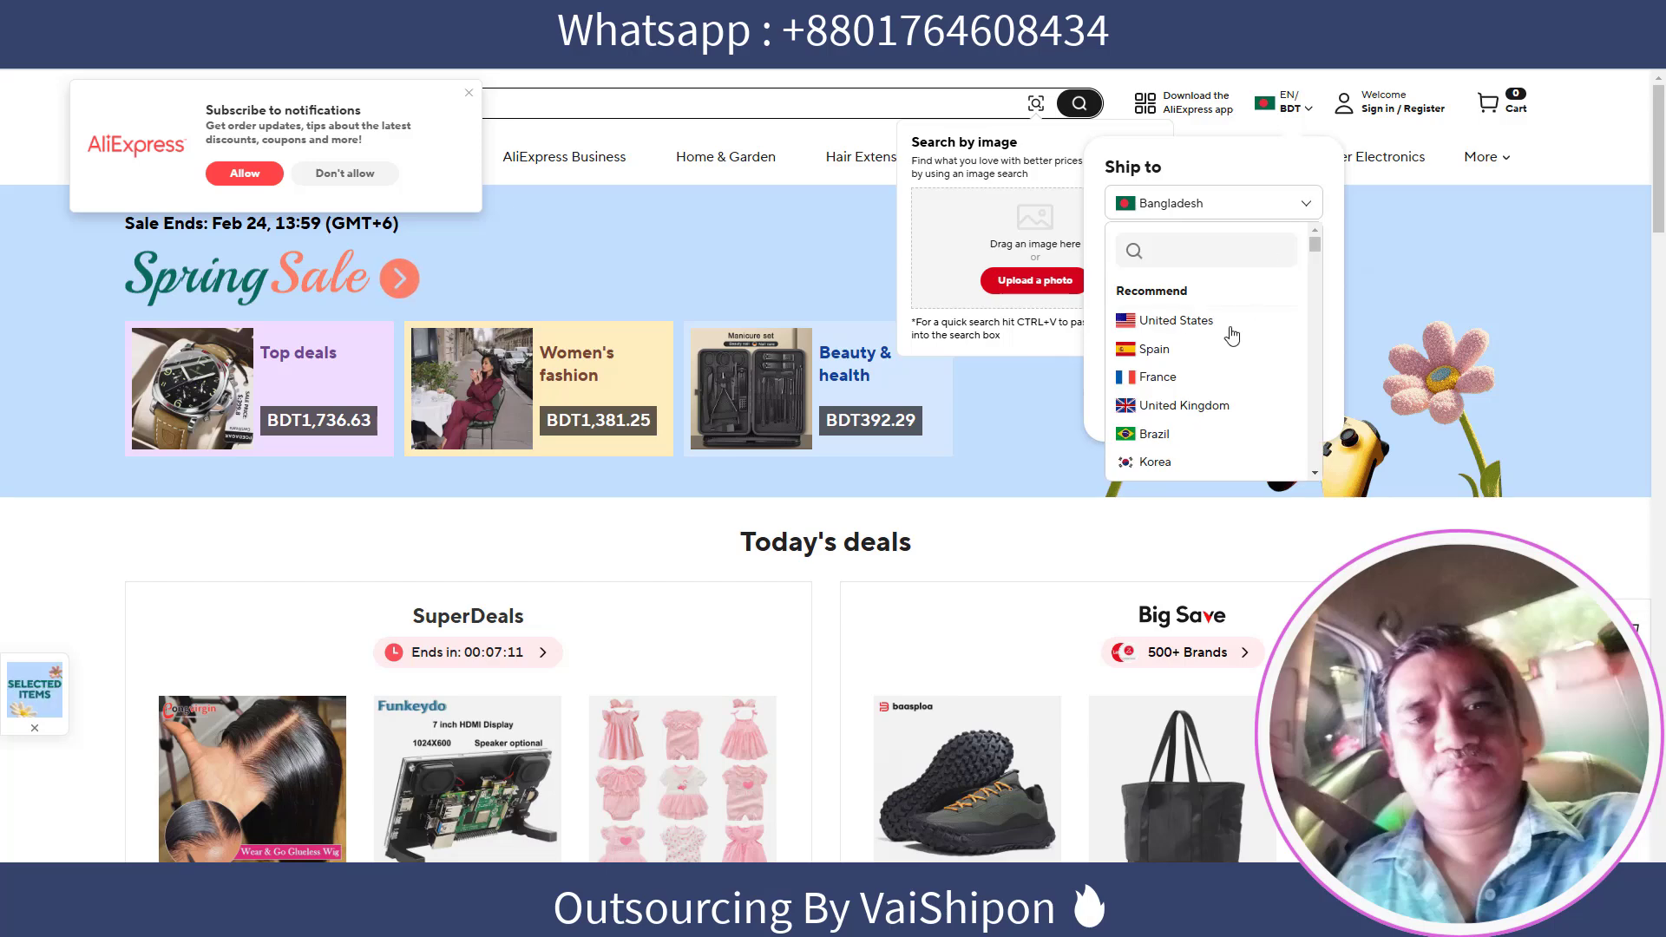
scroll(1192, 360, "down", 10)
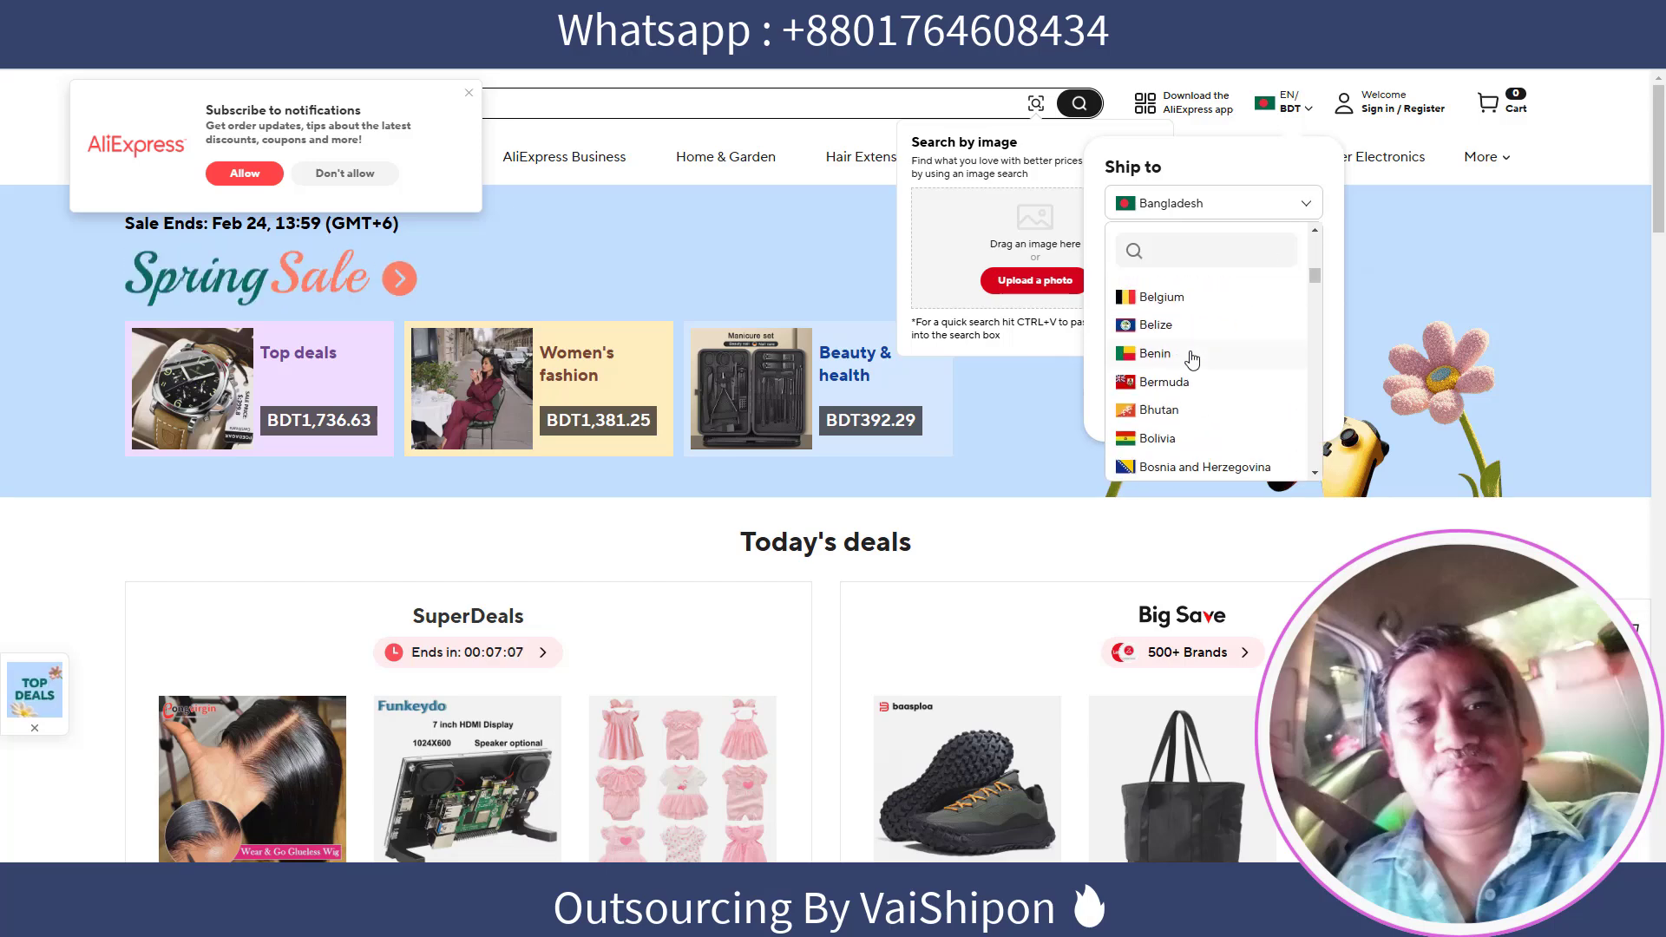
scroll(1192, 360, "down", 10)
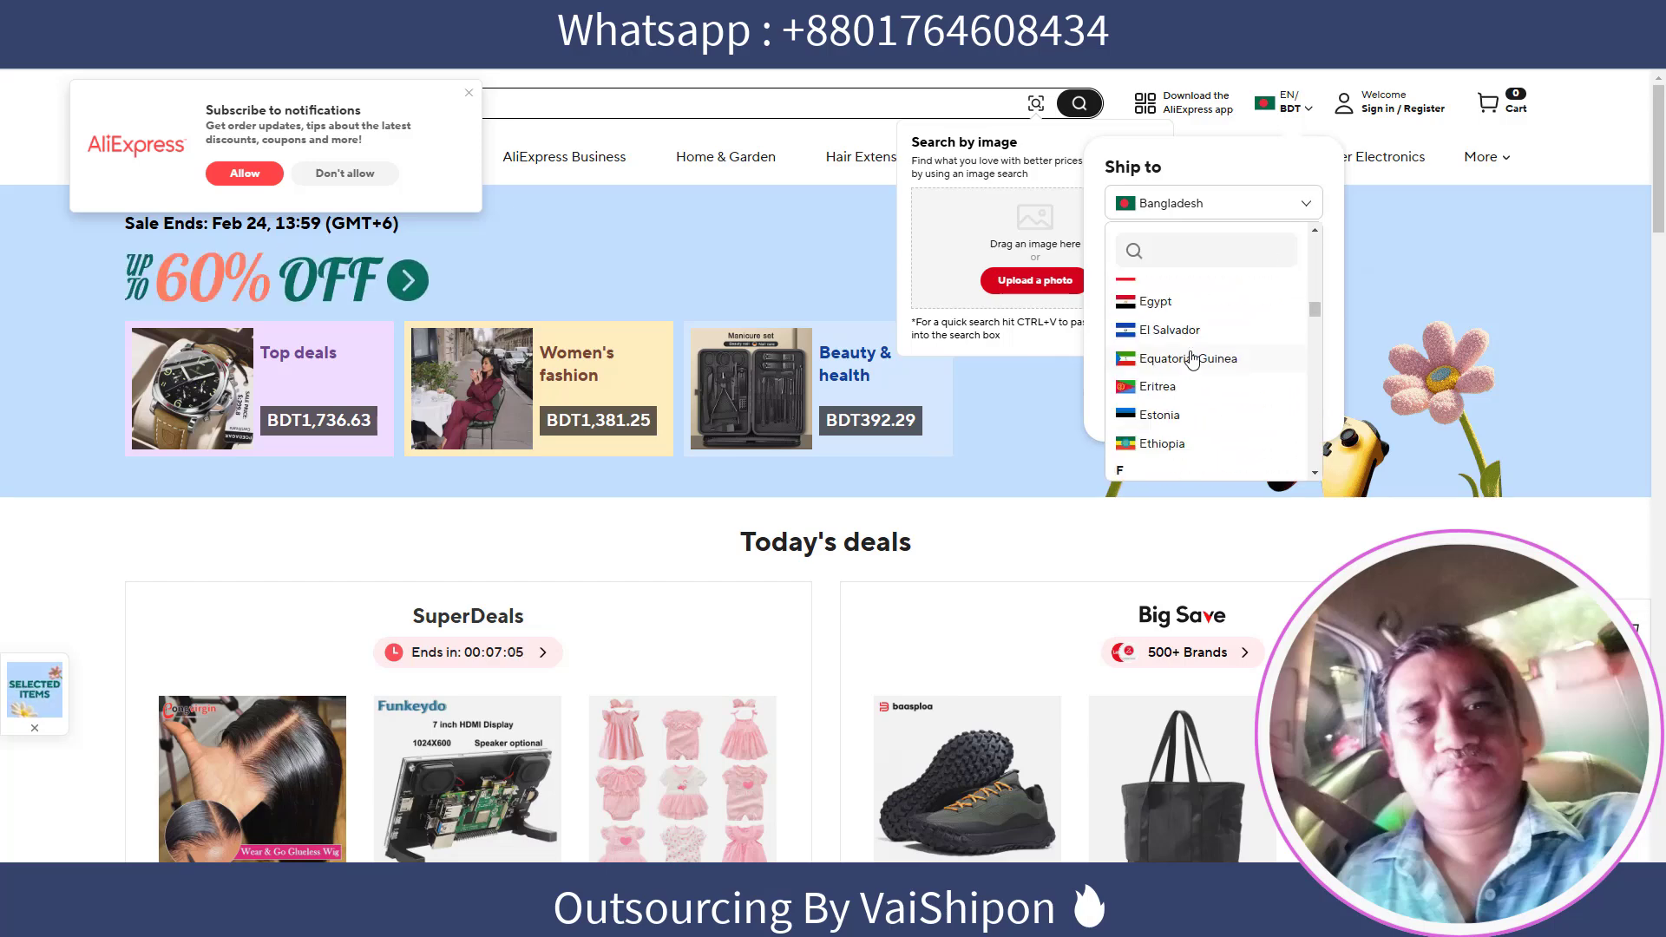
scroll(1173, 395, "down", 5)
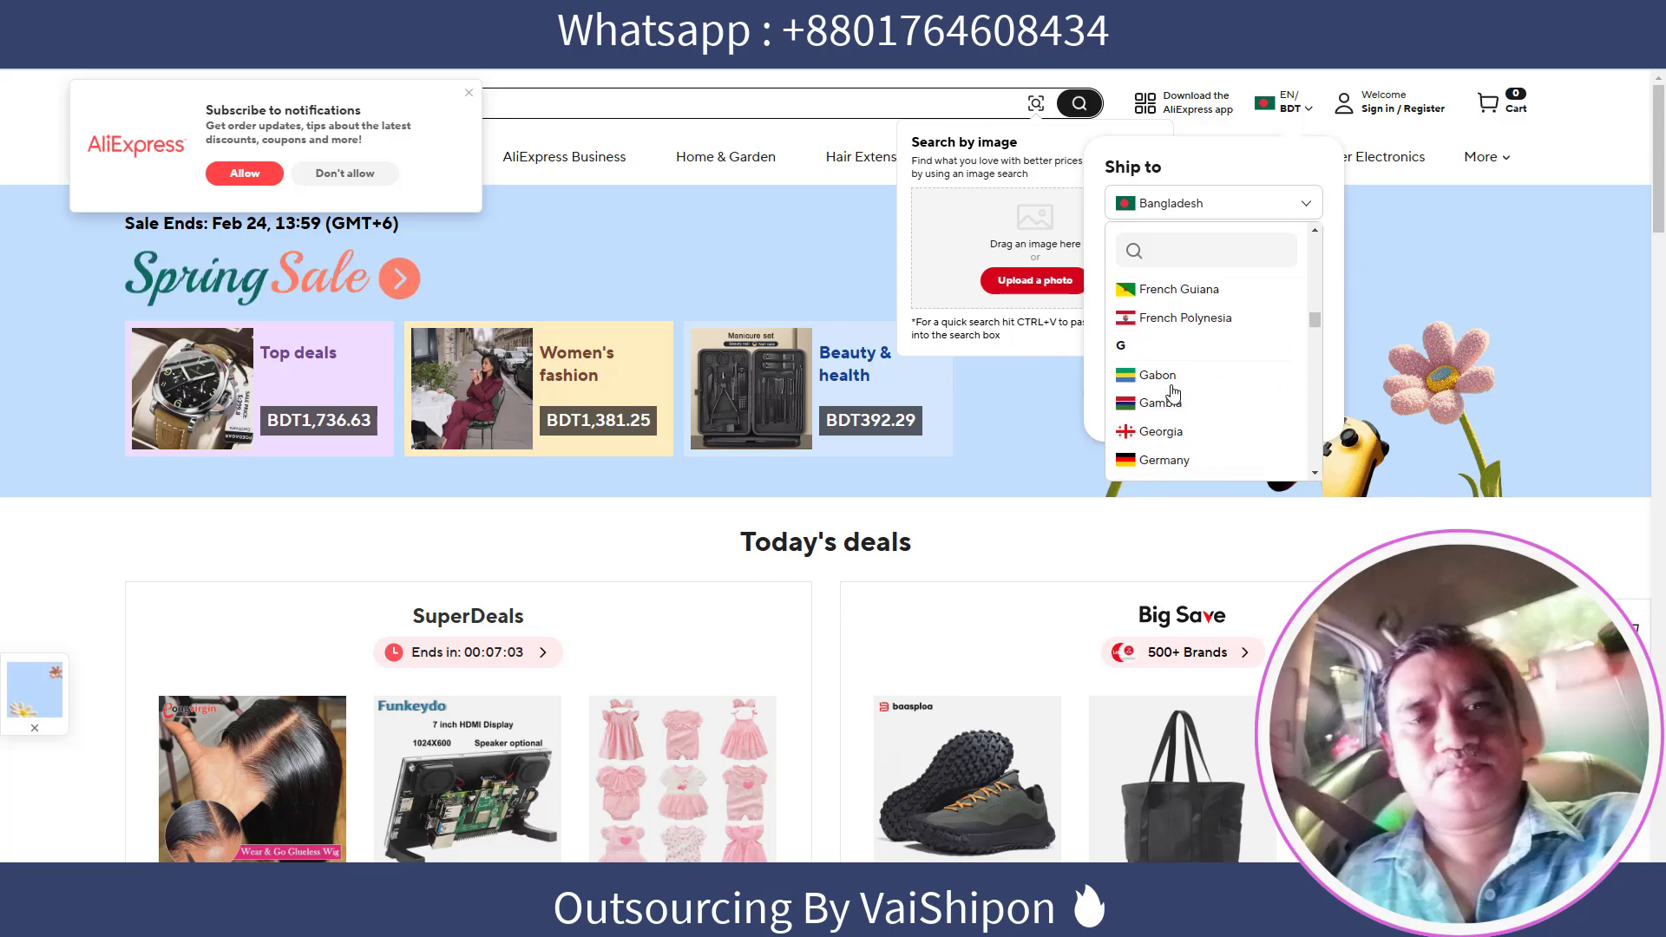
scroll(1173, 394, "down", 20)
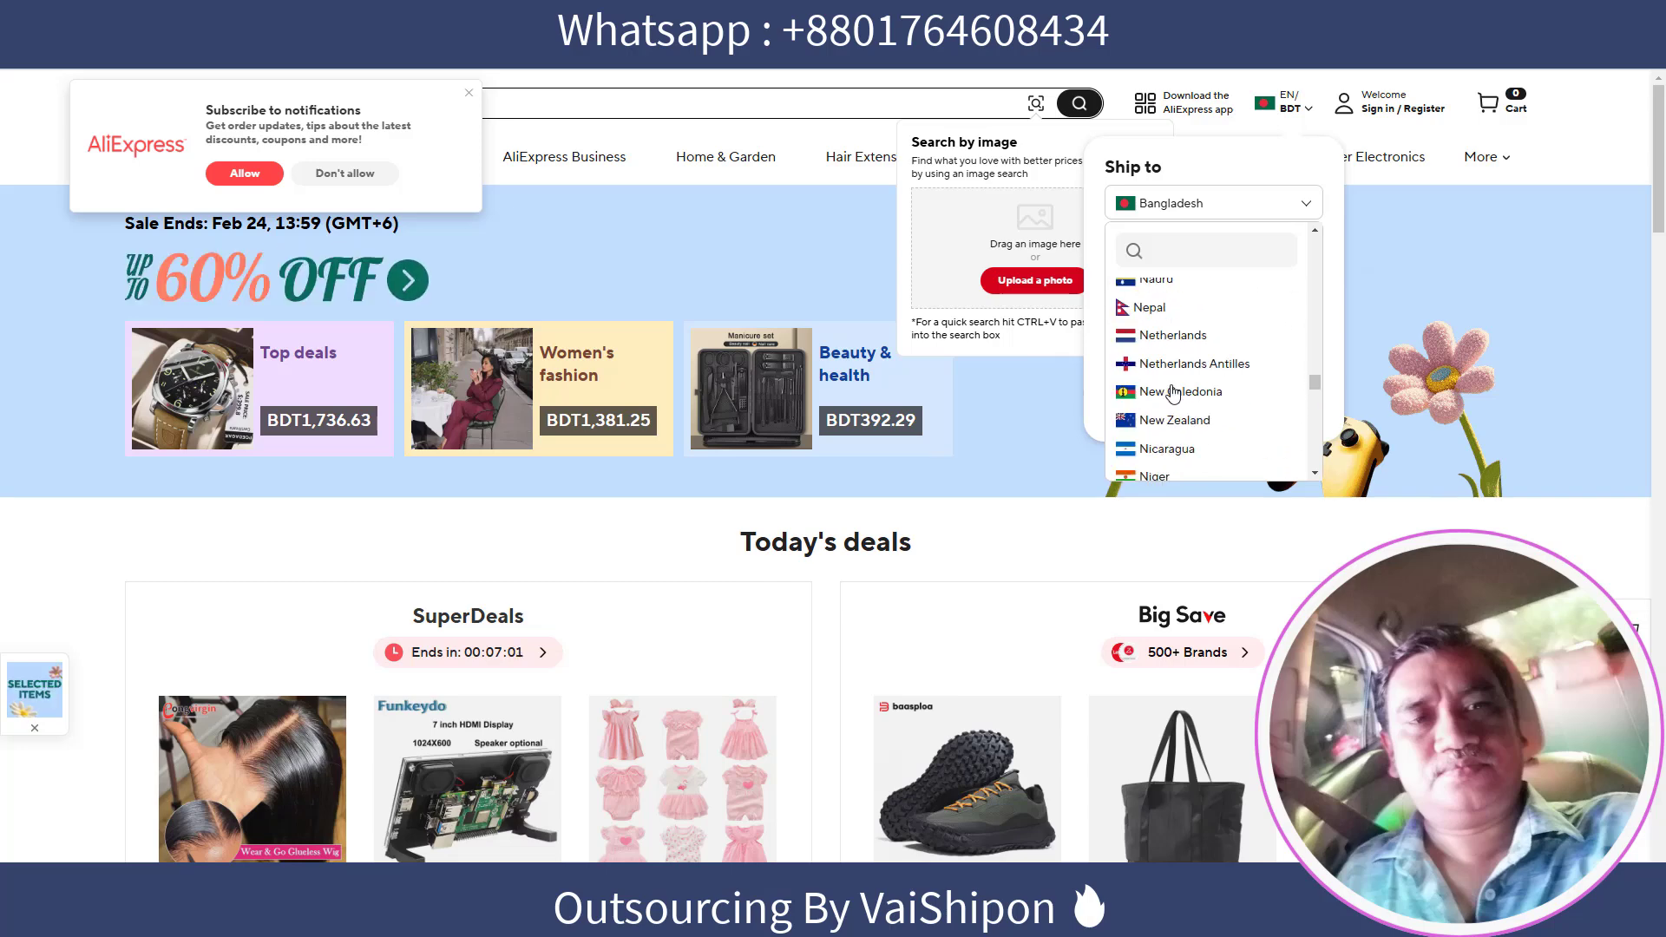
scroll(1174, 393, "down", 10)
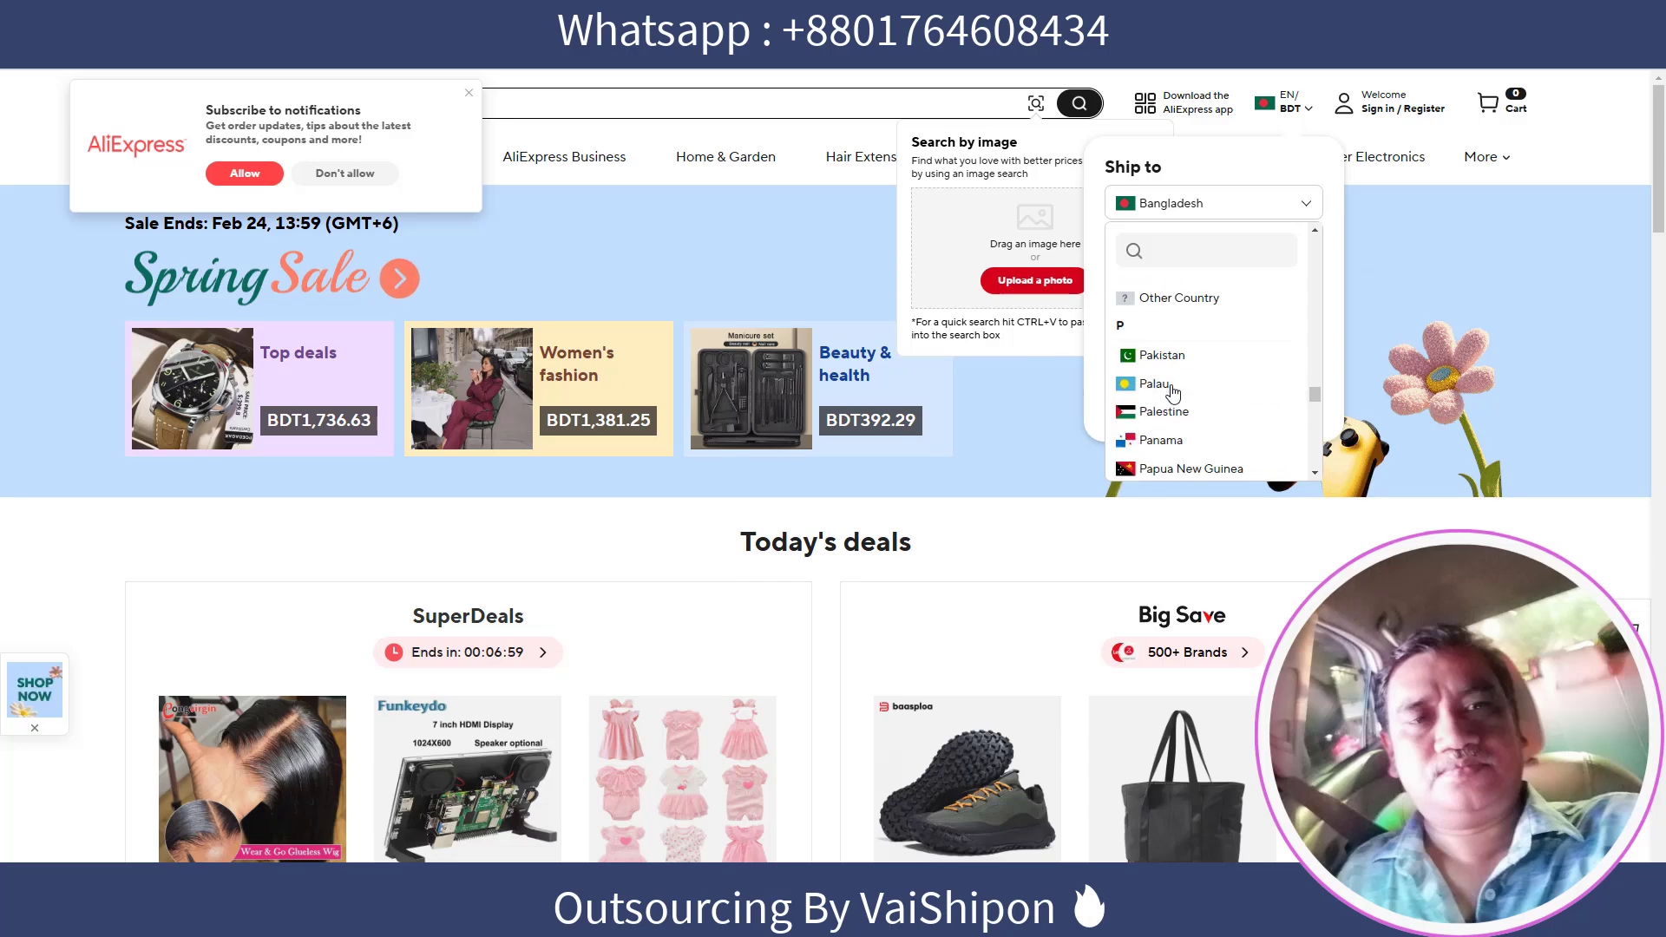
scroll(1174, 393, "down", 10)
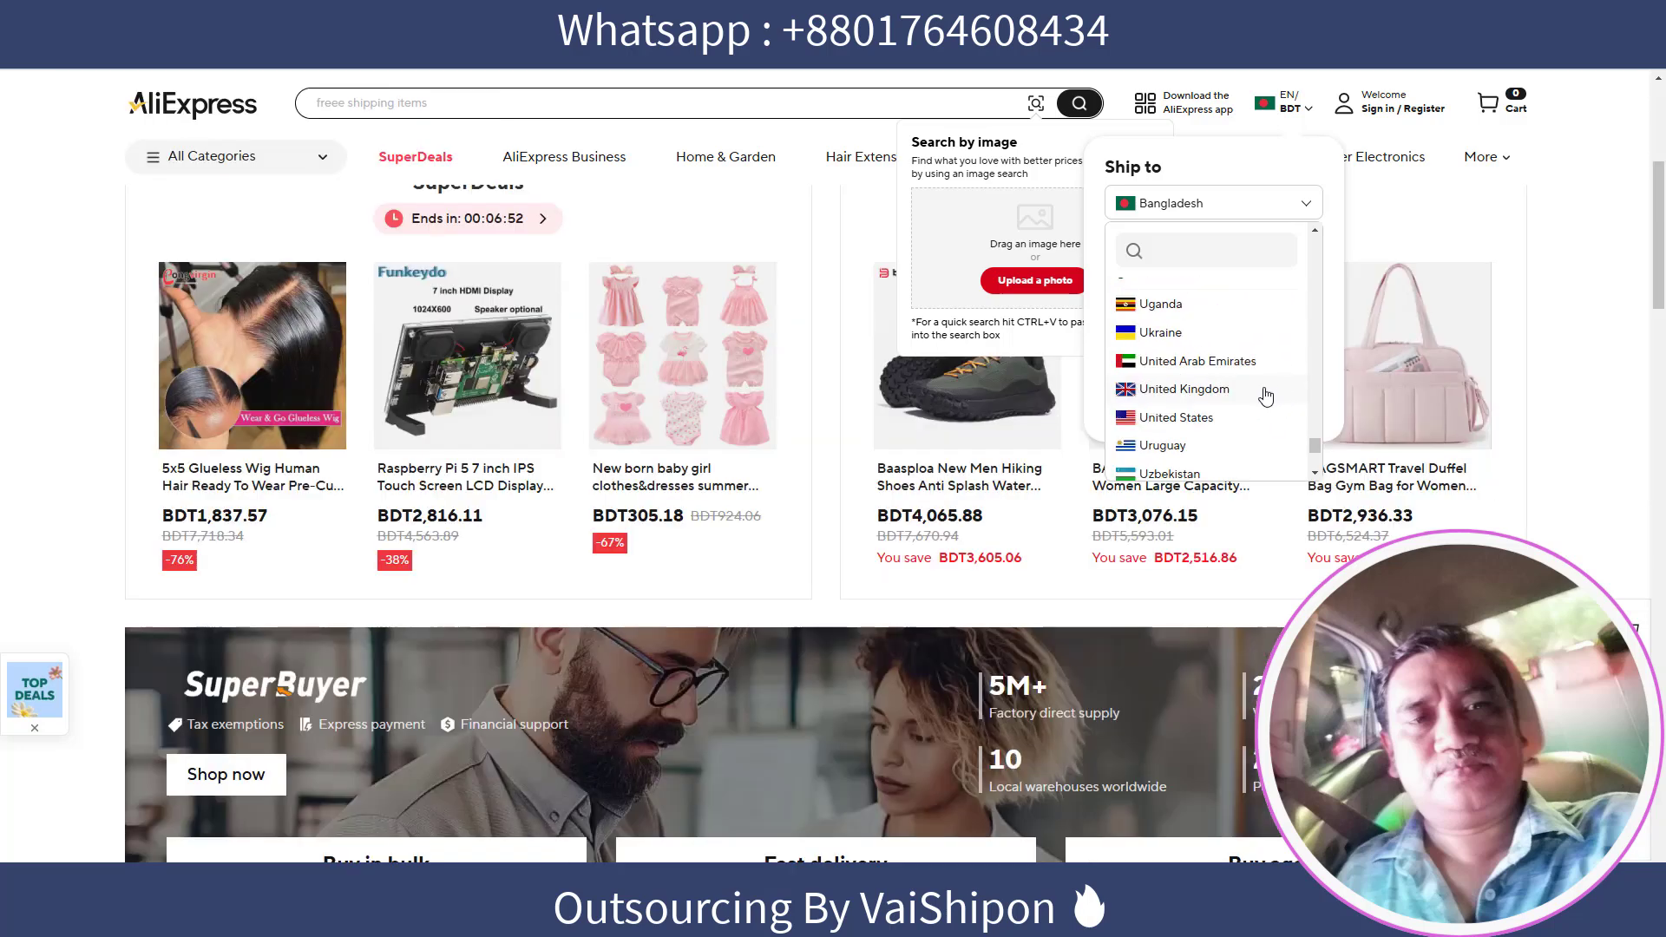
left_click(1168, 418)
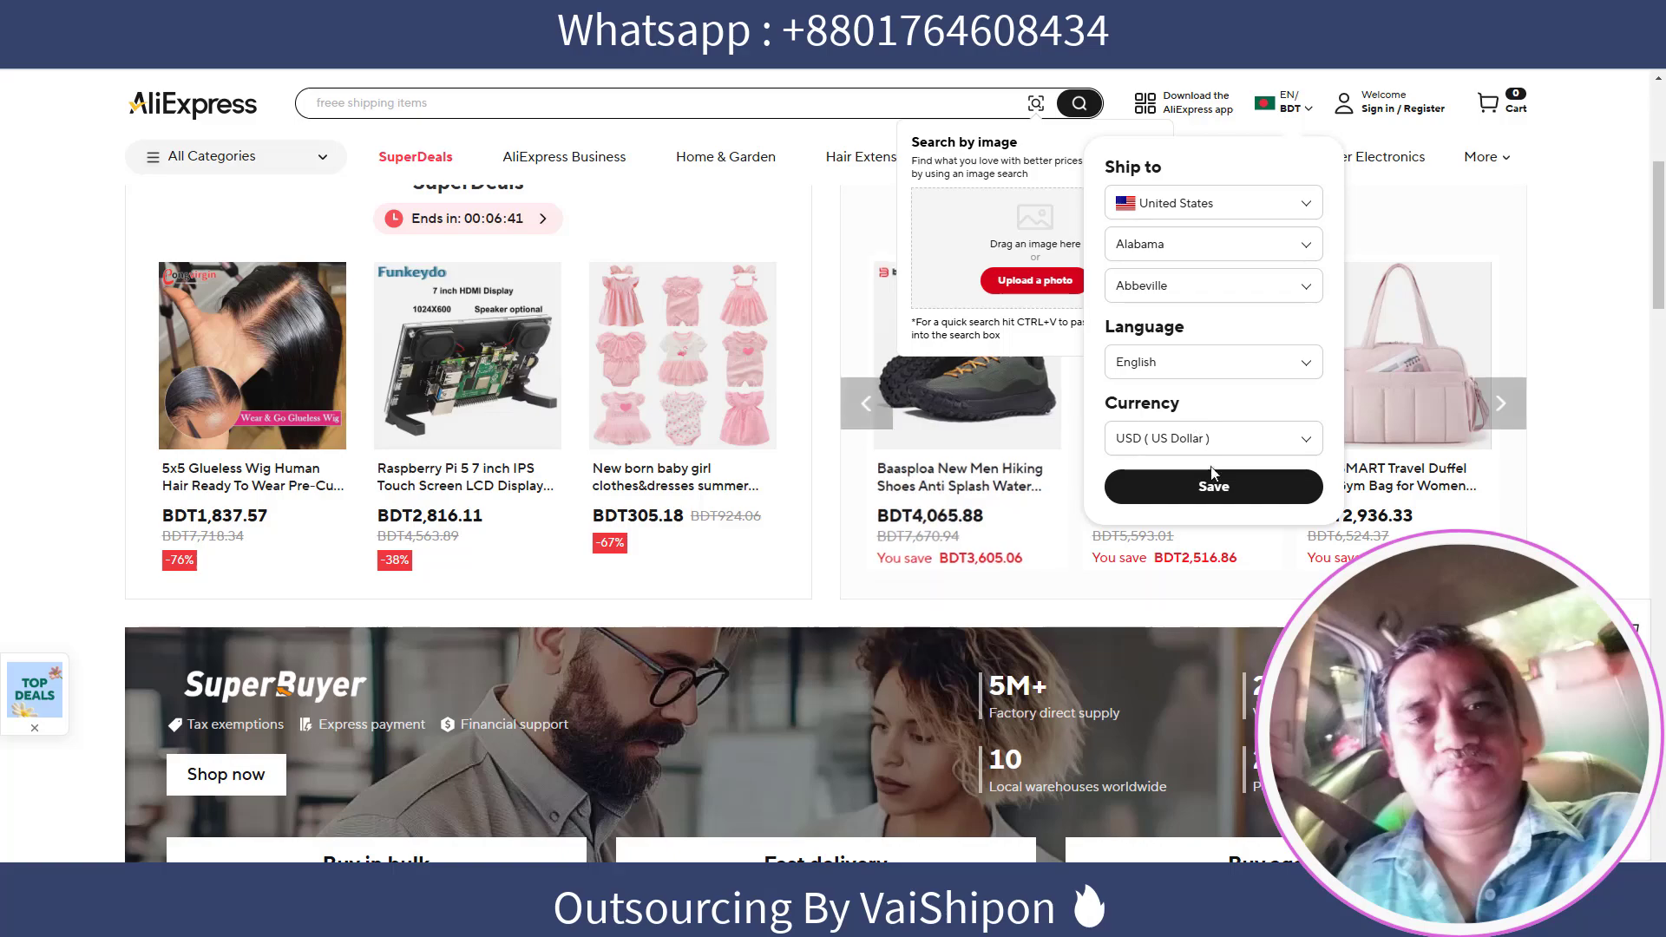
left_click(1214, 488)
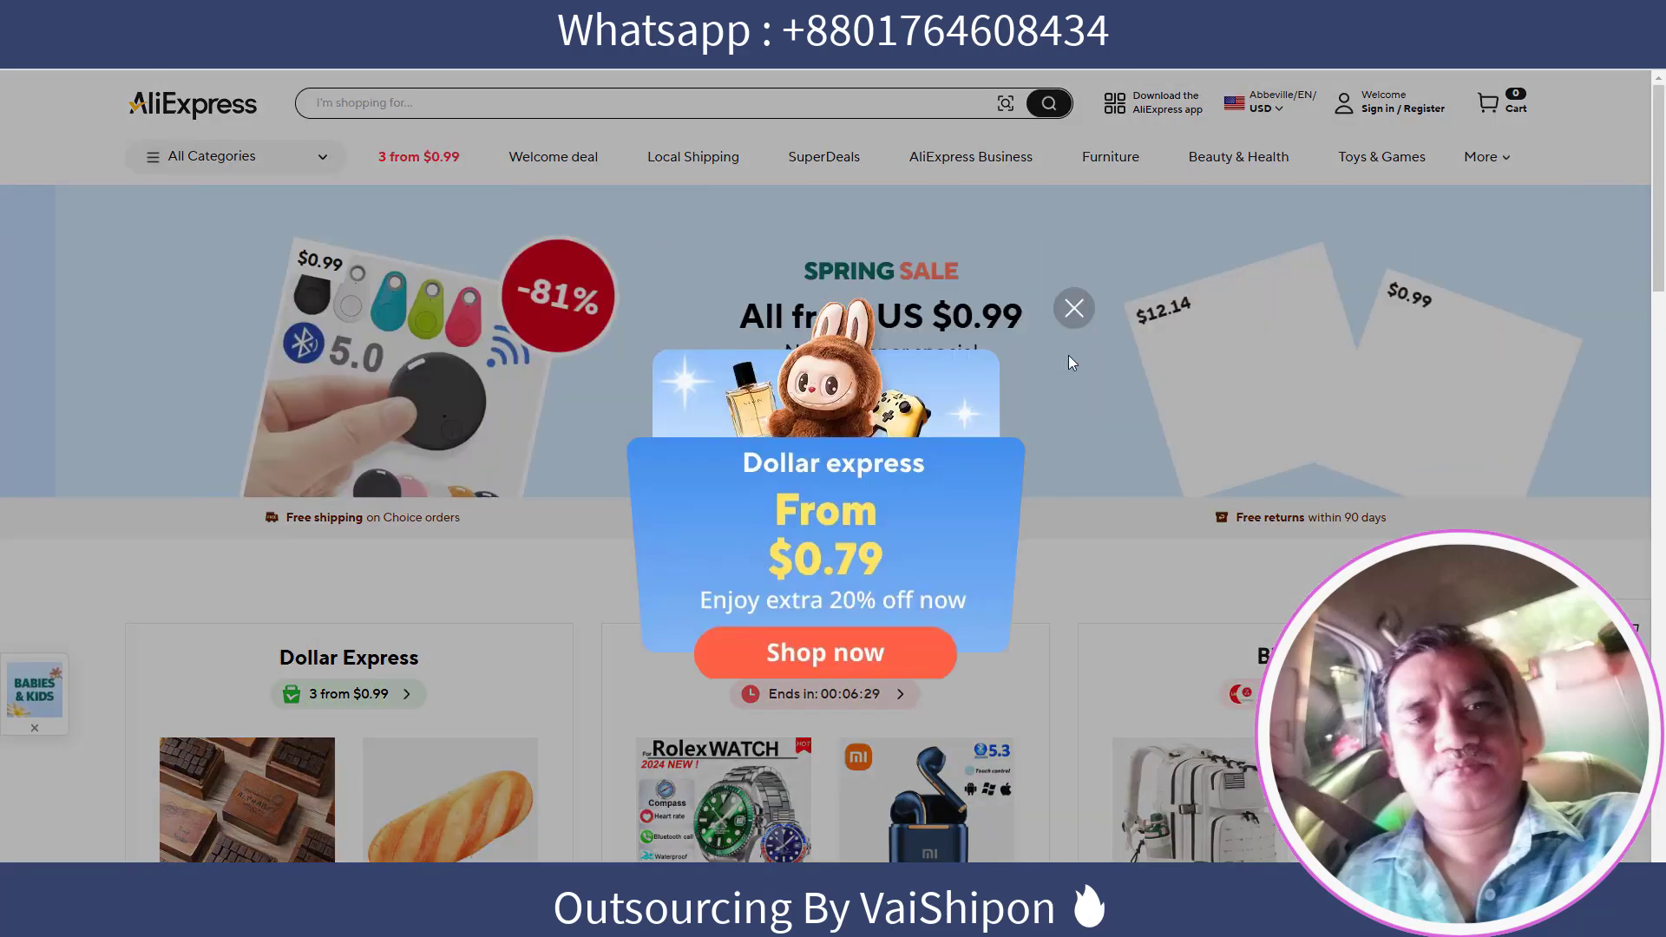
left_click(1074, 310)
scroll(900, 457, "down", 5)
scroll(898, 458, "up", 5)
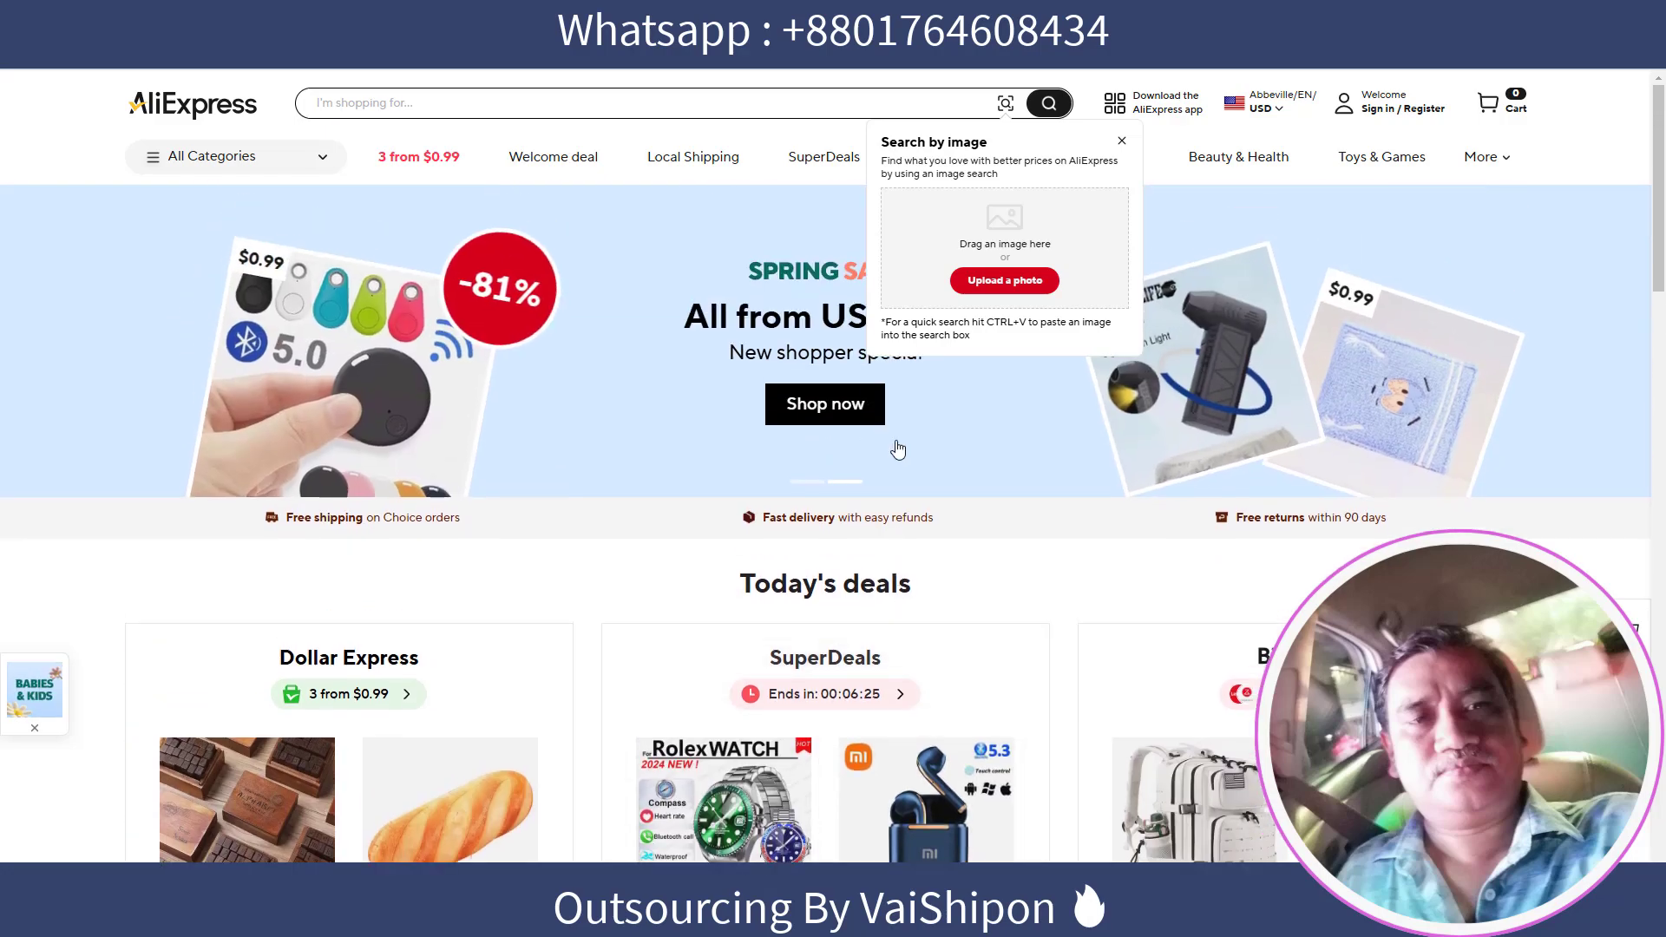
Search AliExpress for "beauty product"
left_click(589, 96)
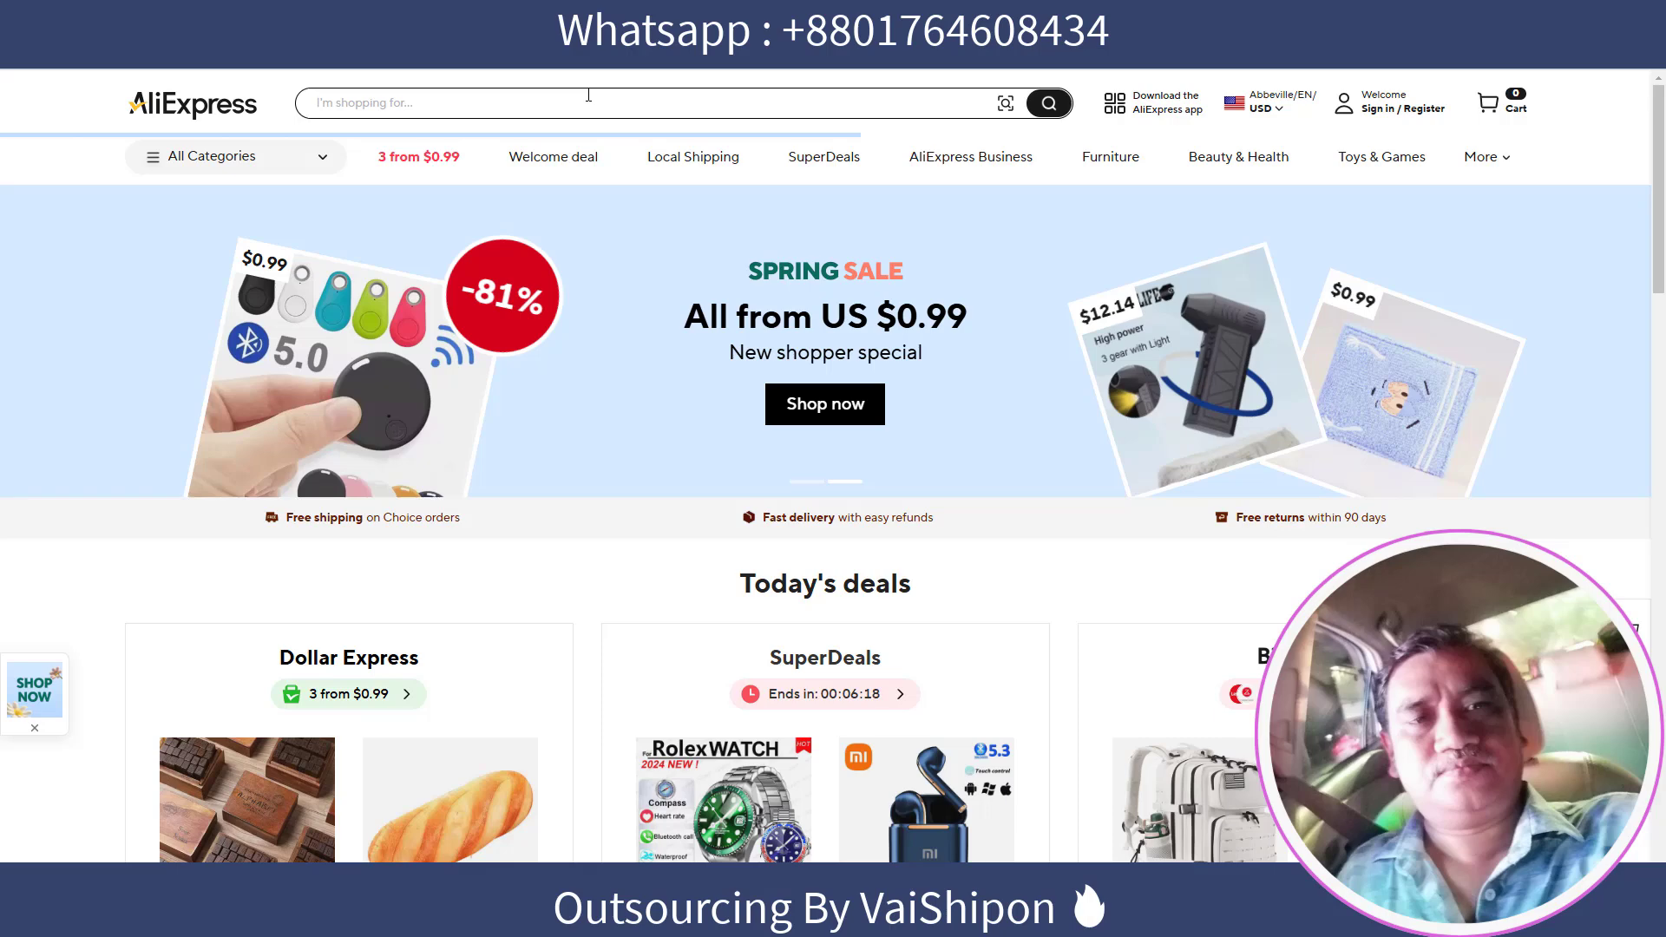
left_click(588, 94)
type("bea")
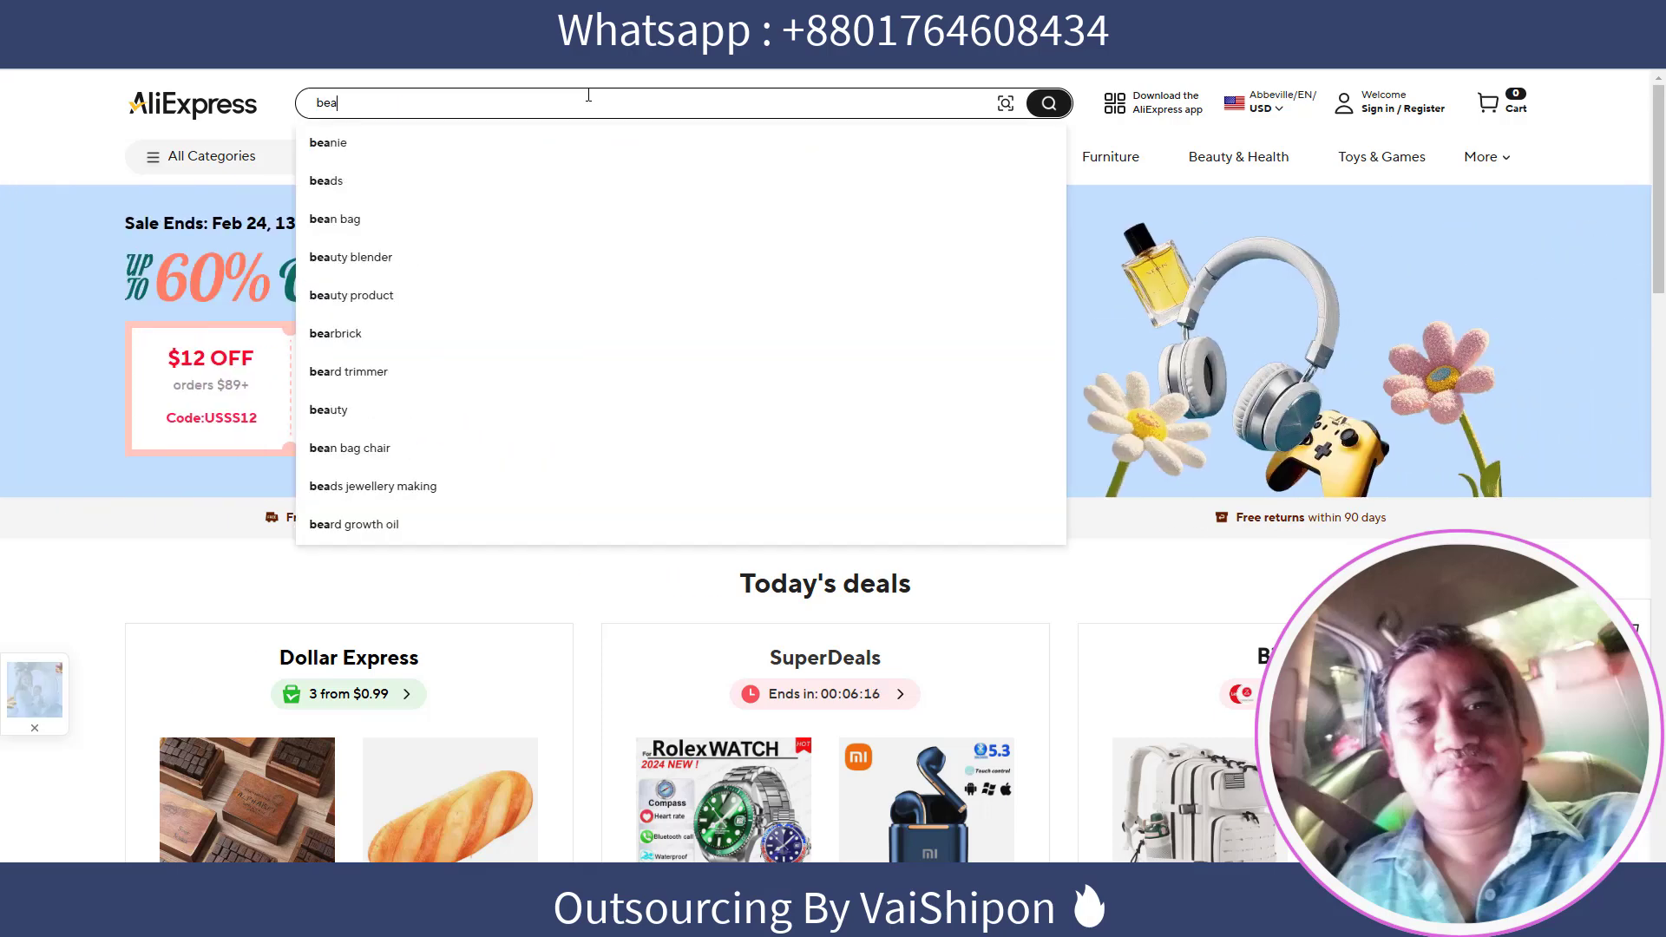
type("uty product")
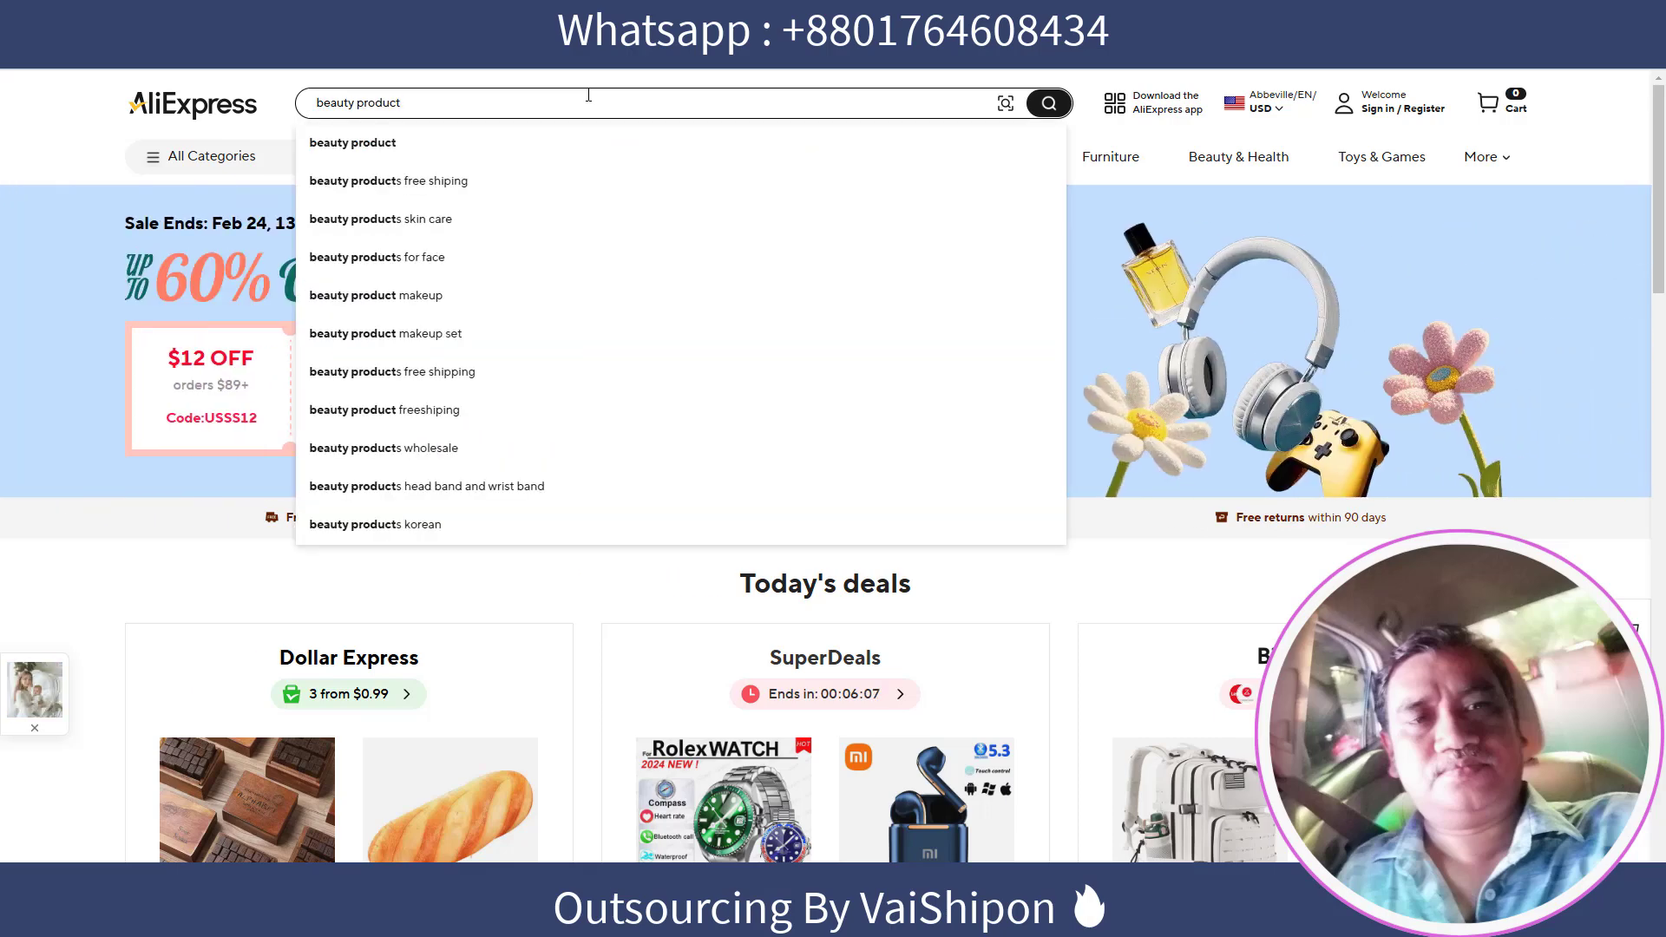
key("Return")
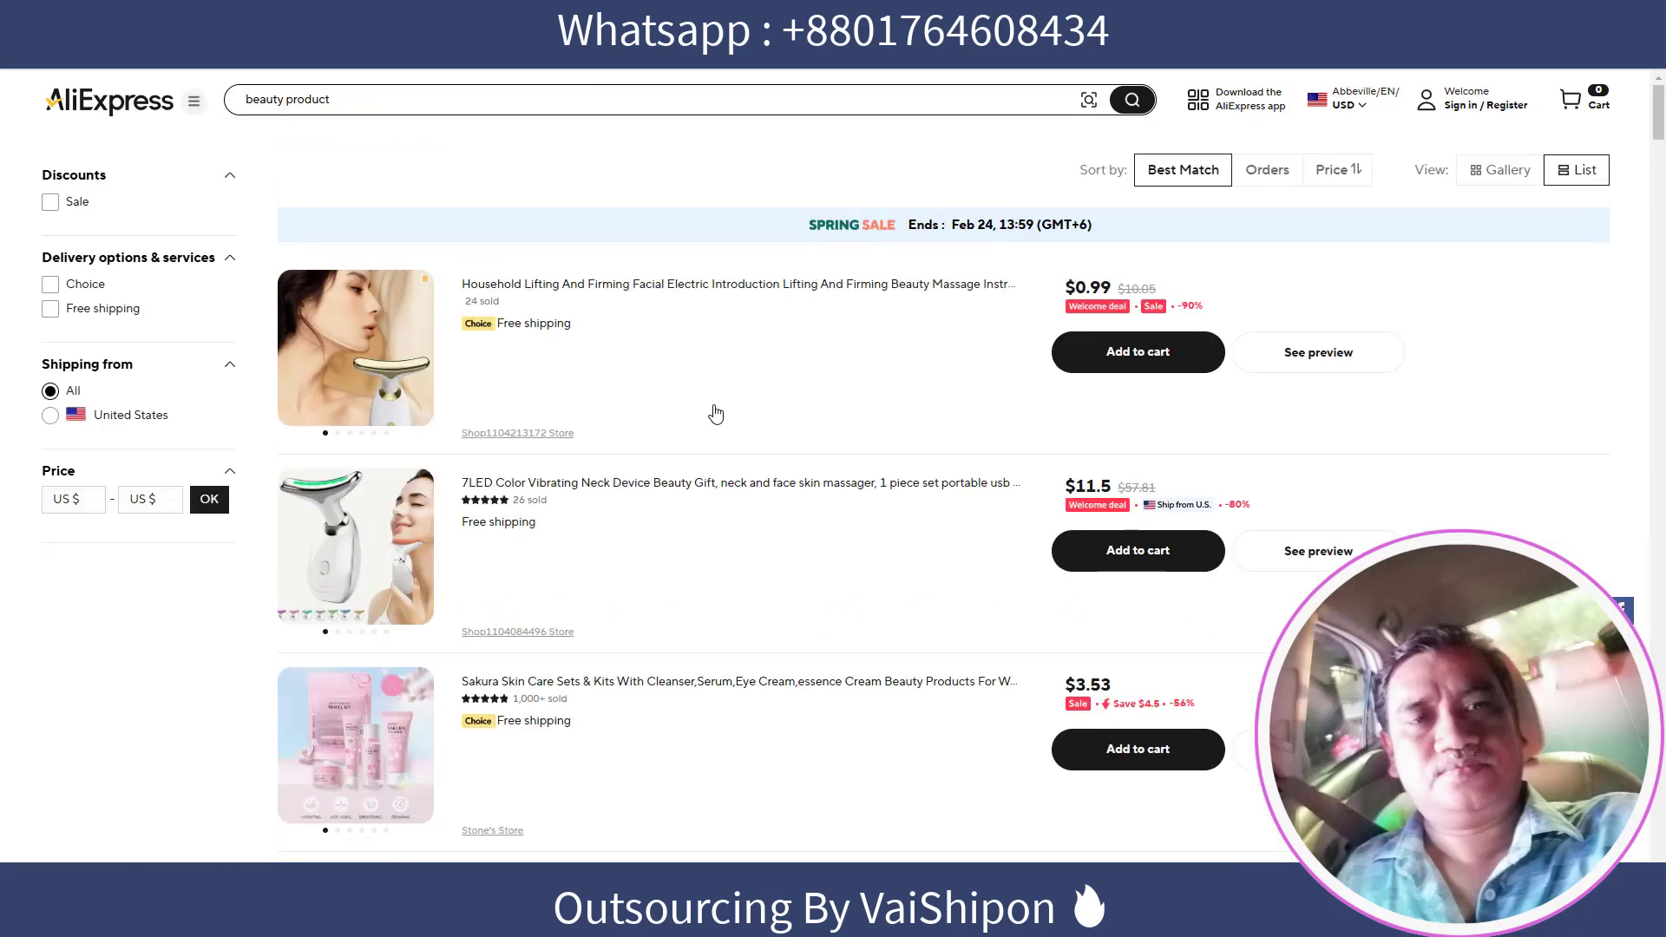
Examine the beauty product search results, comparing their prices, shipping terms and sales
scroll(755, 425, "down", 15)
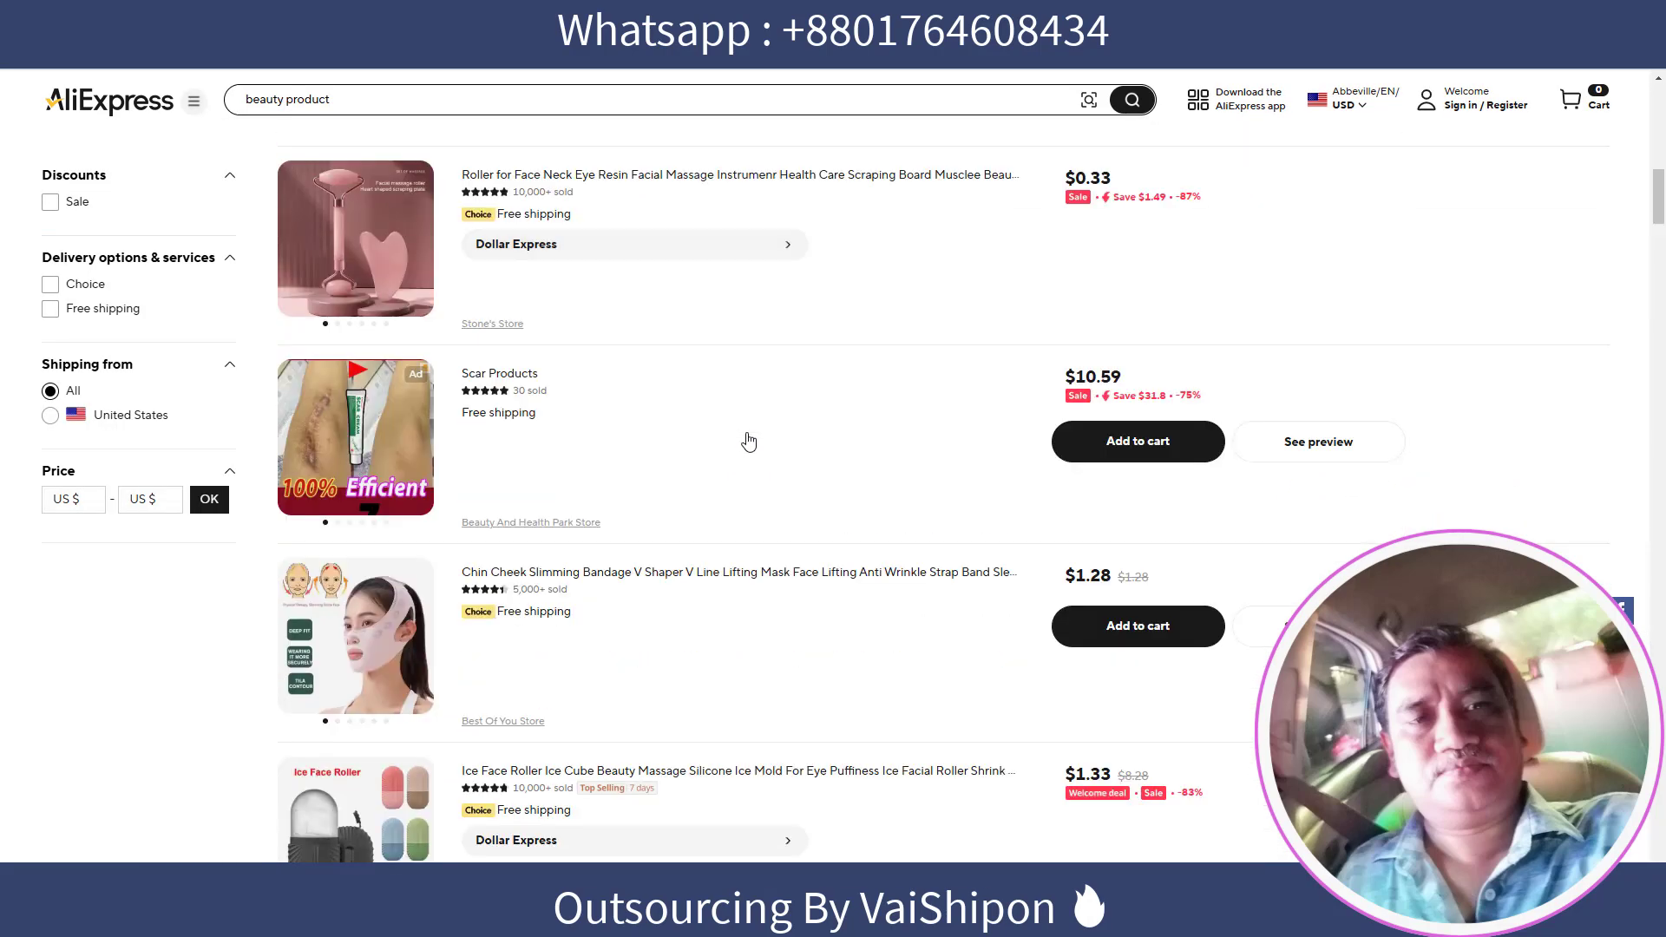
scroll(749, 442, "up", 15)
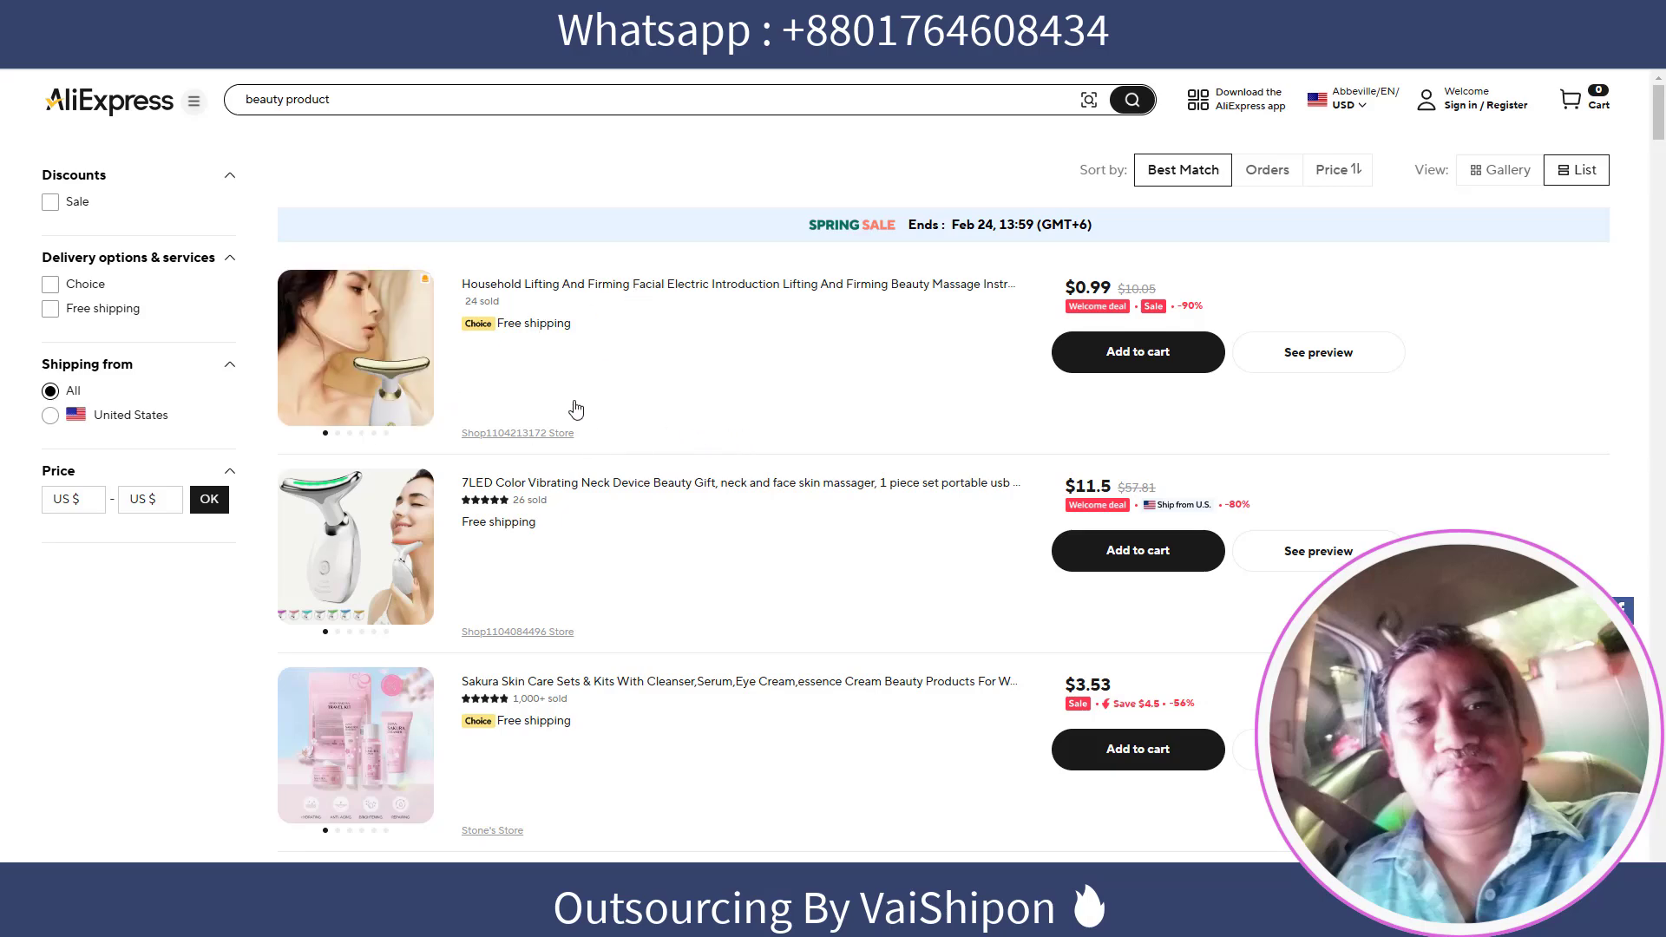
scroll(577, 408, "down", 1)
scroll(668, 408, "down", 5)
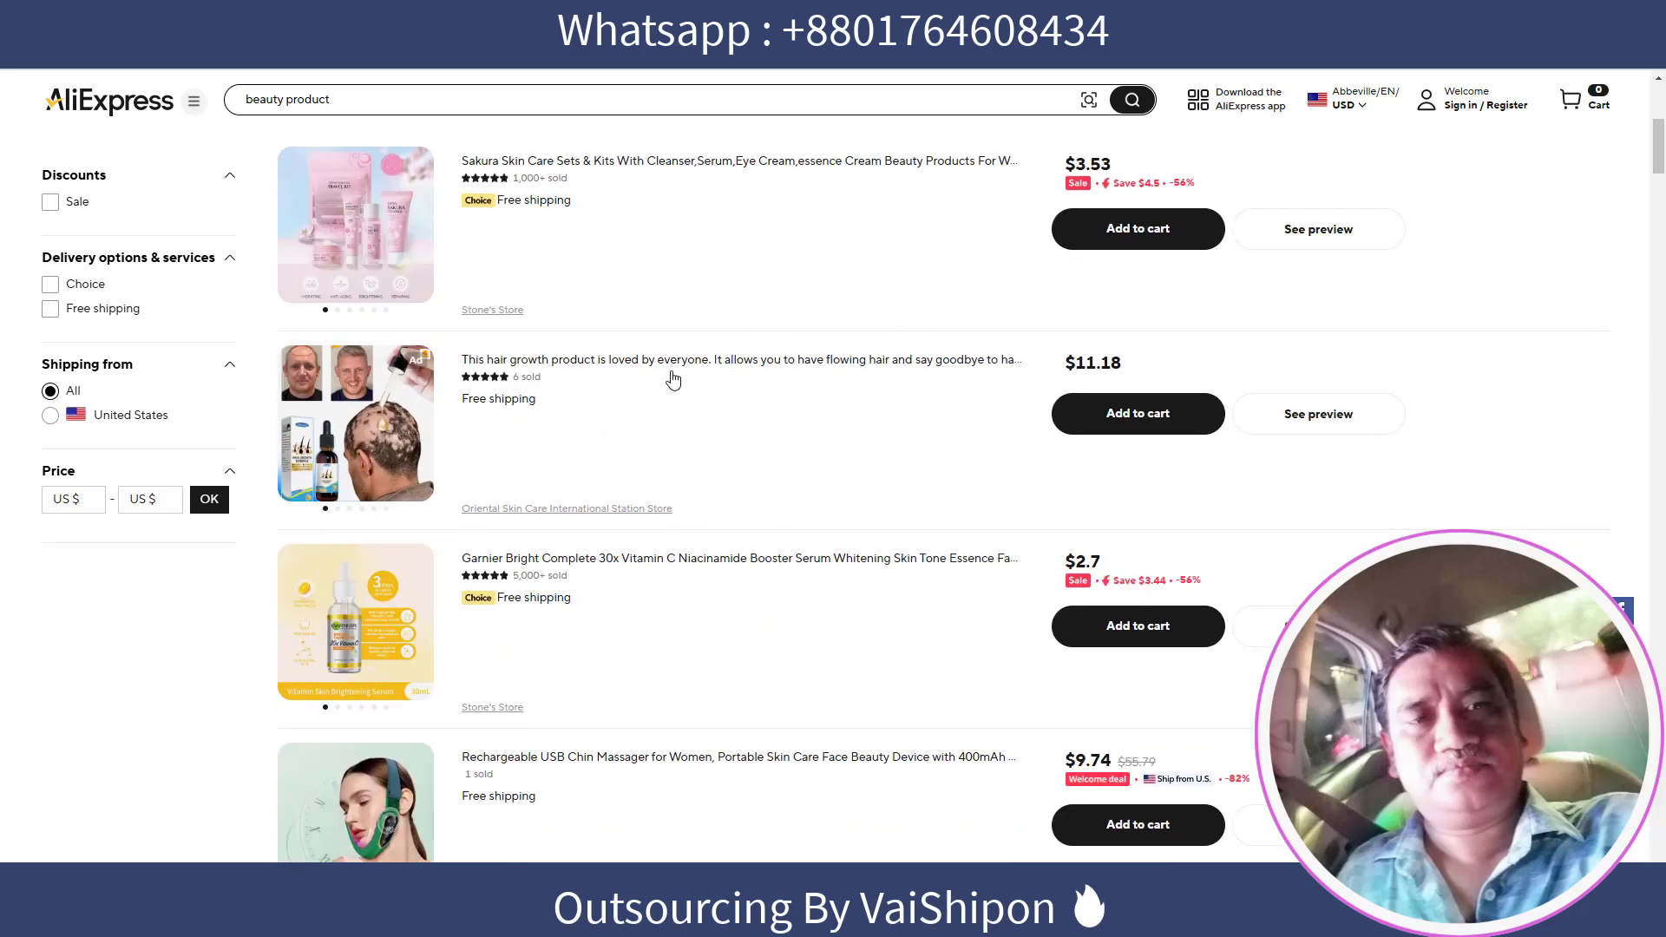
scroll(924, 346, "down", 1)
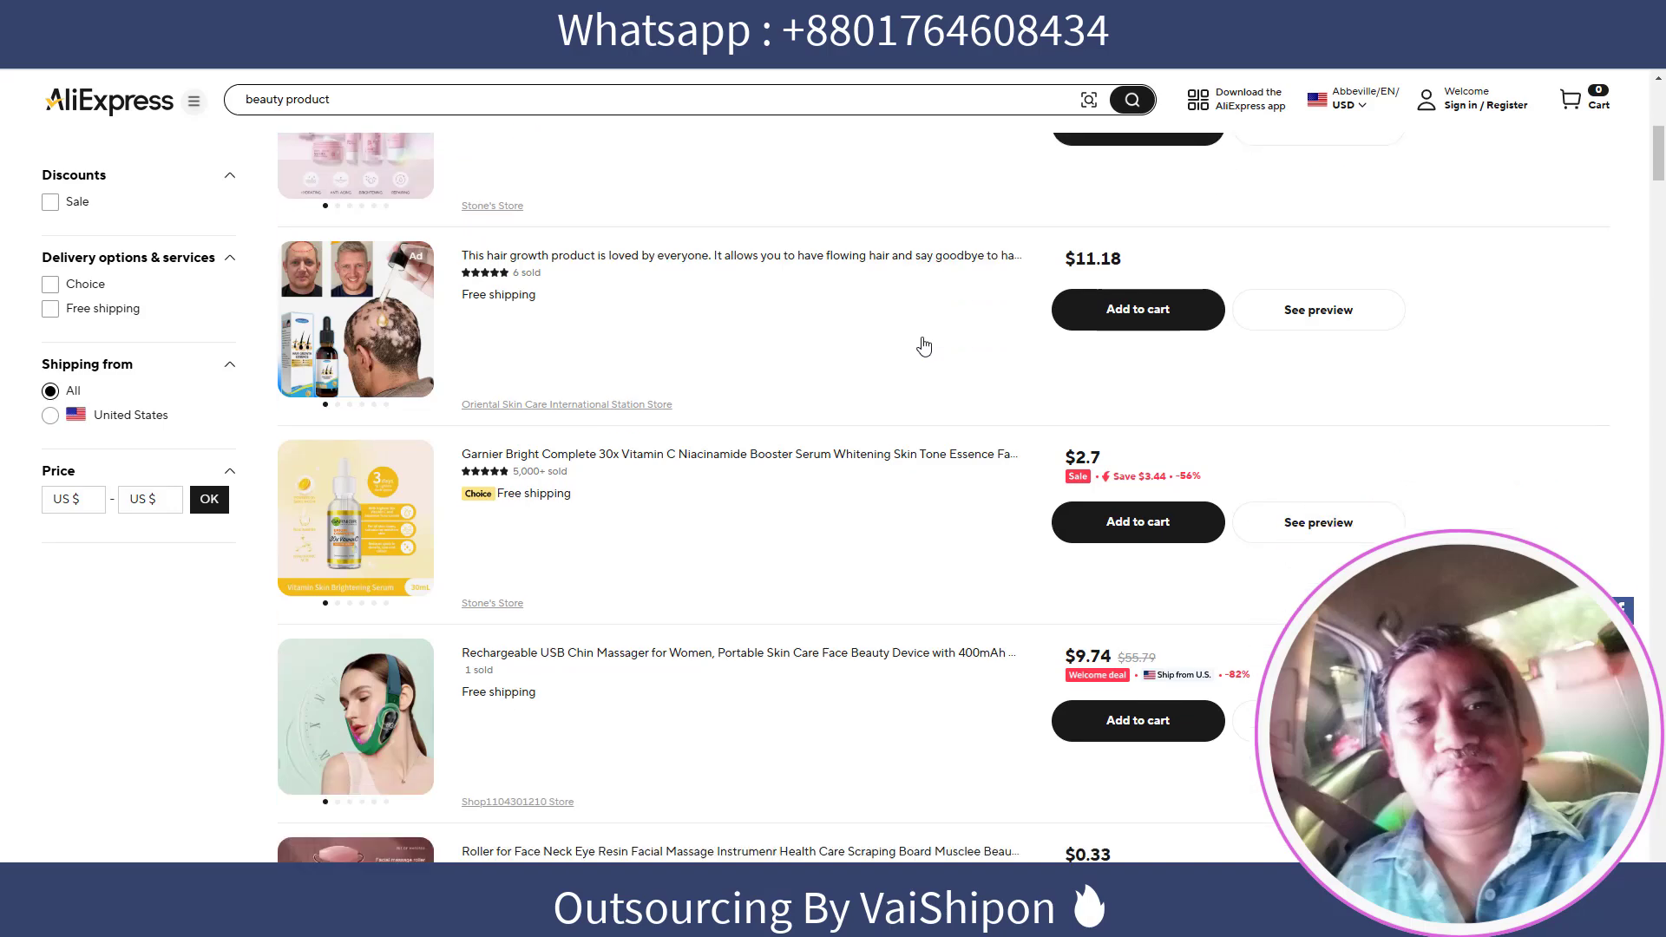
scroll(925, 346, "down", 2)
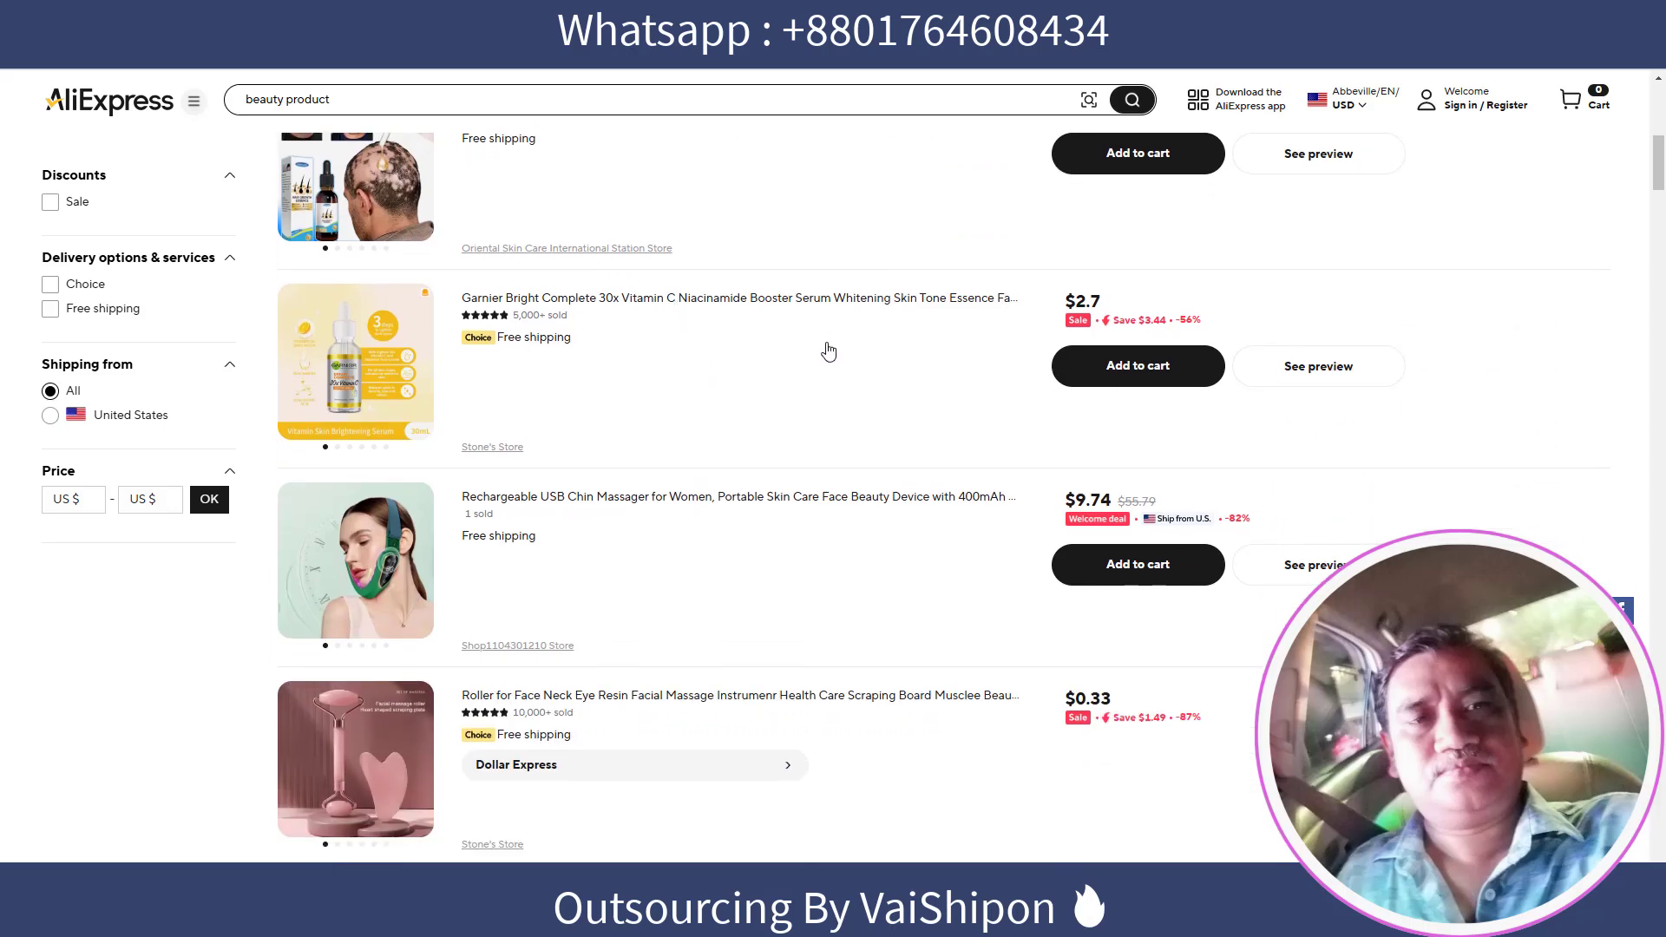
scroll(804, 376, "down", 2)
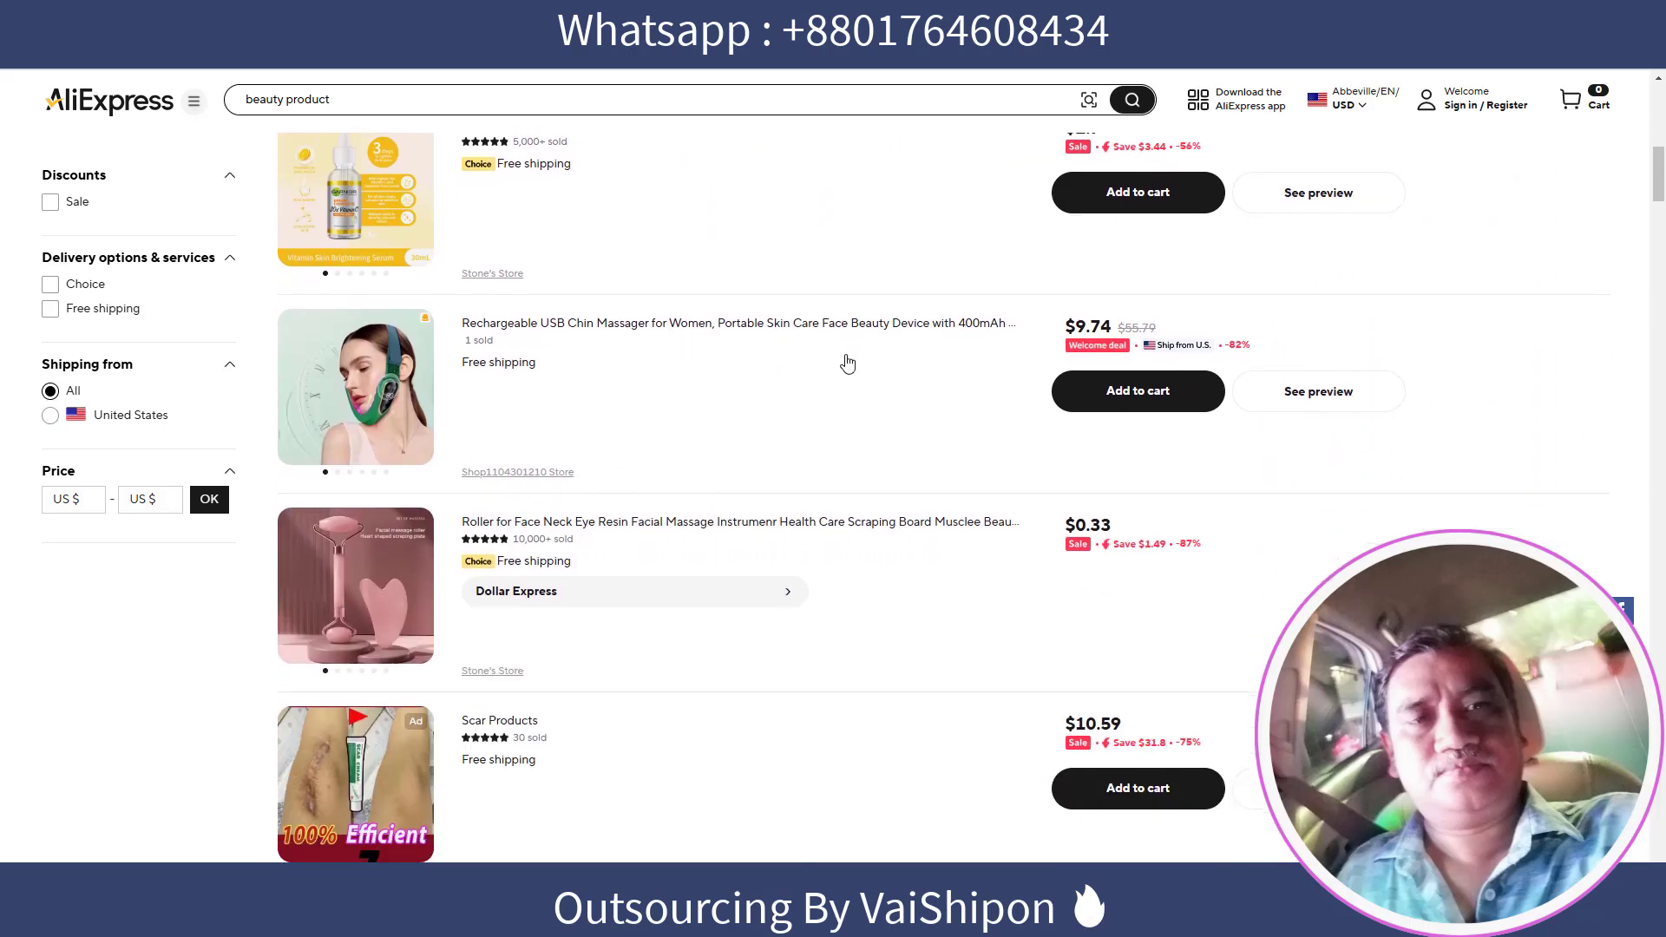
scroll(848, 363, "down", 2)
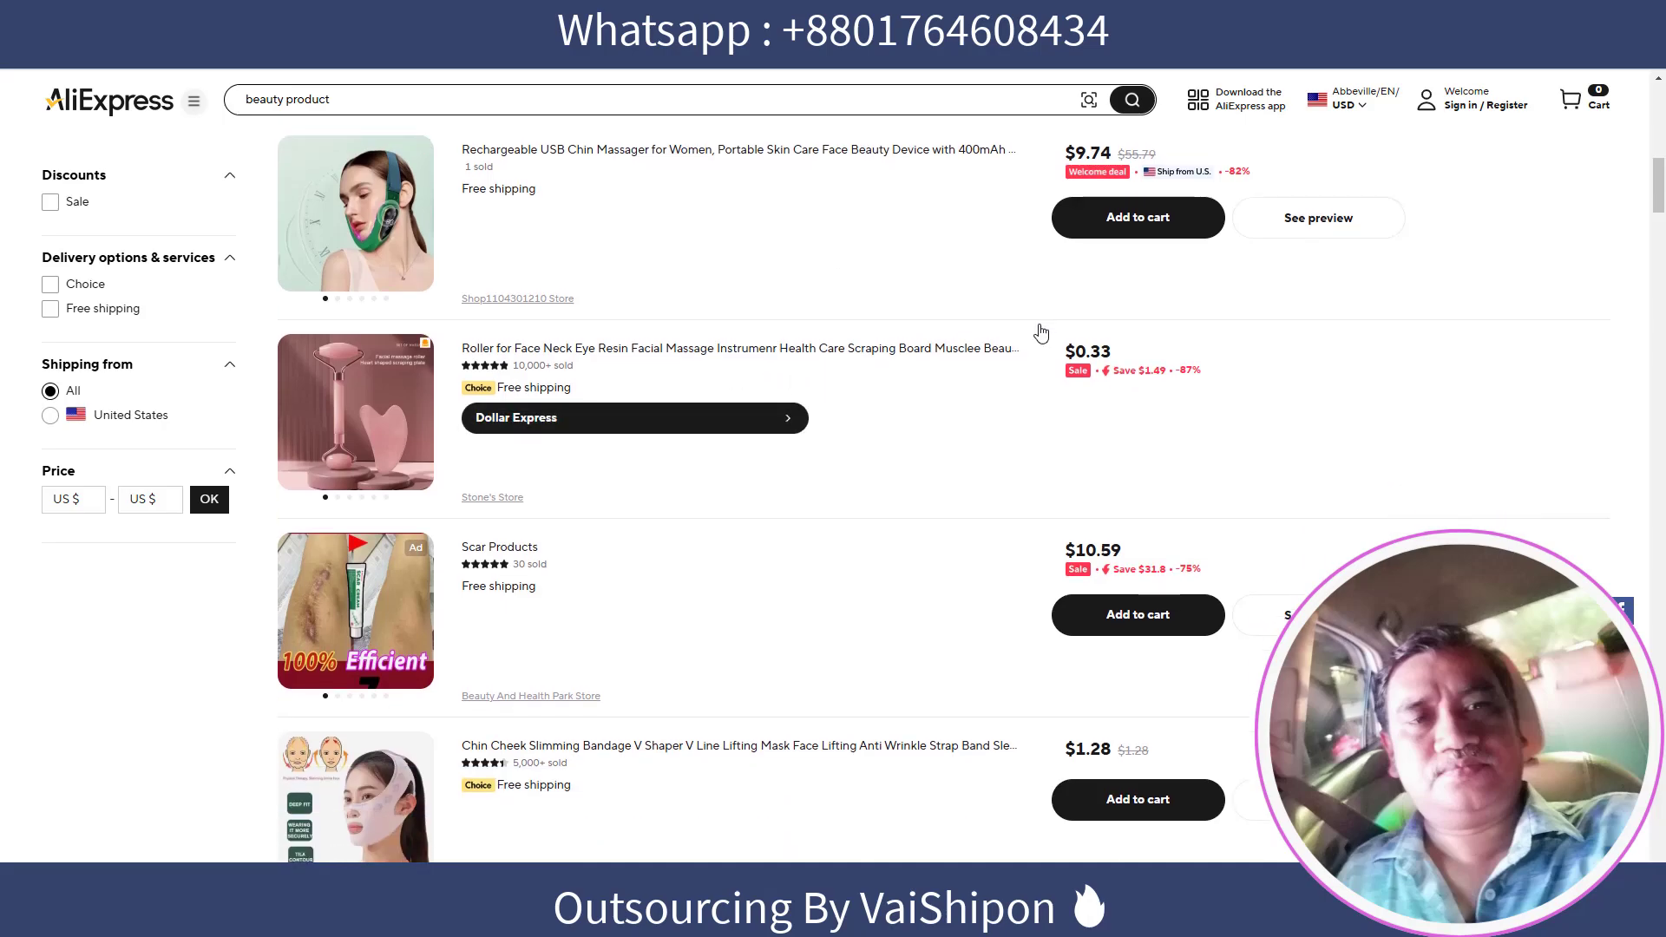
scroll(993, 345, "up", 7)
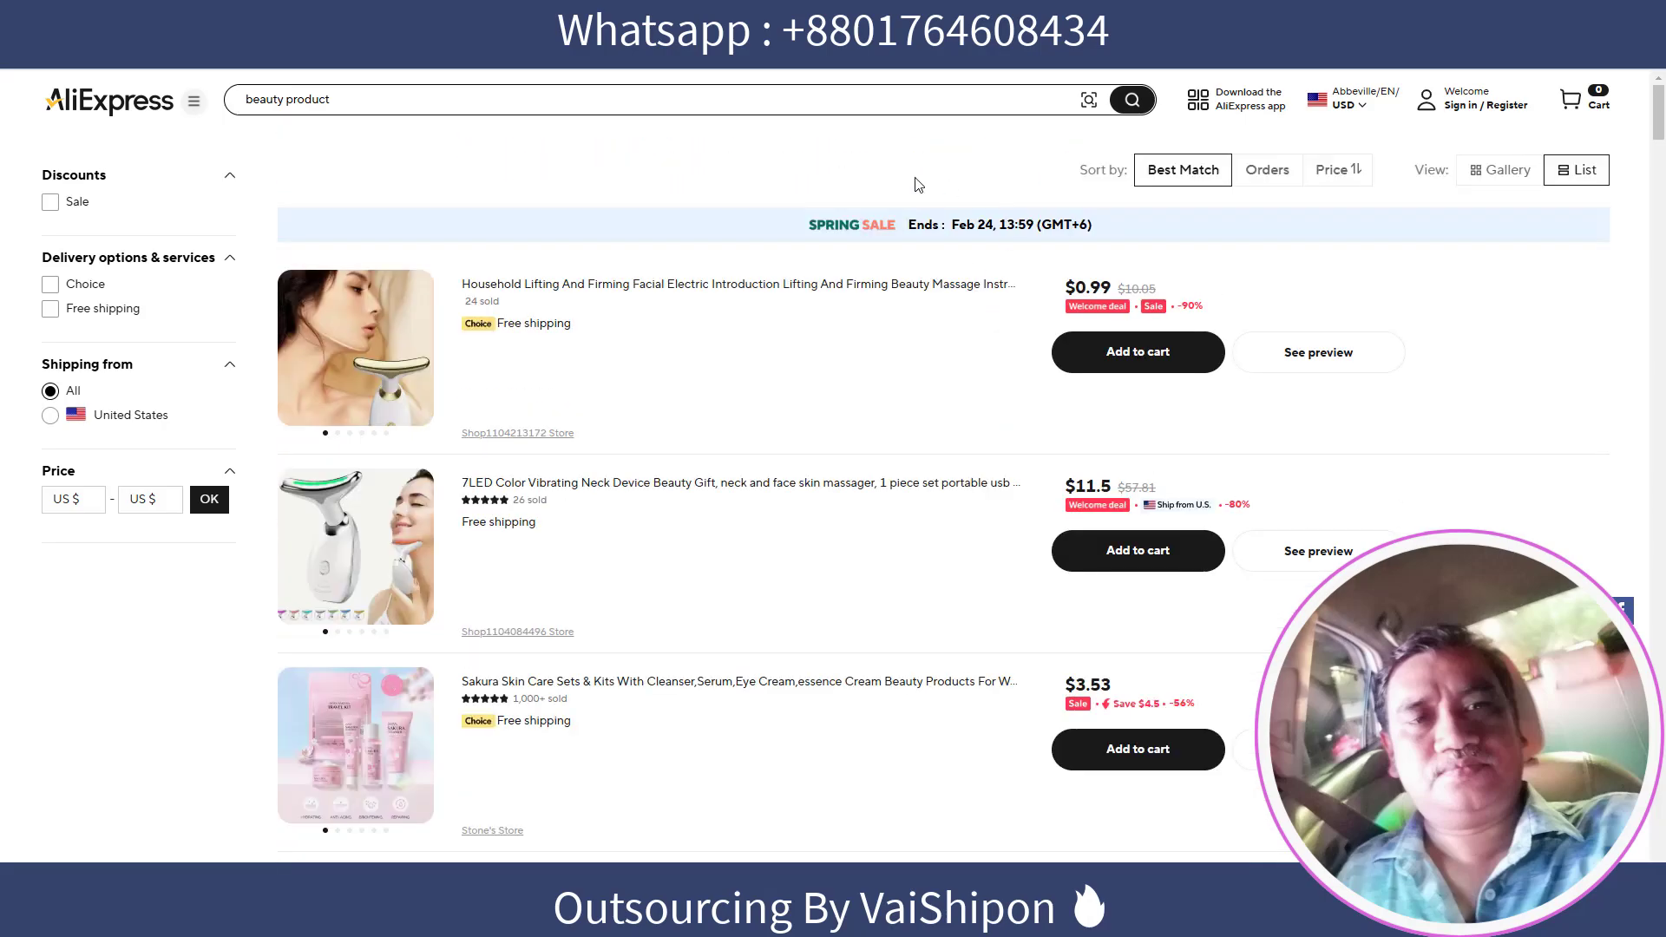
Switch to the PlusBase product request page and open the product import form
left_click(354, 82)
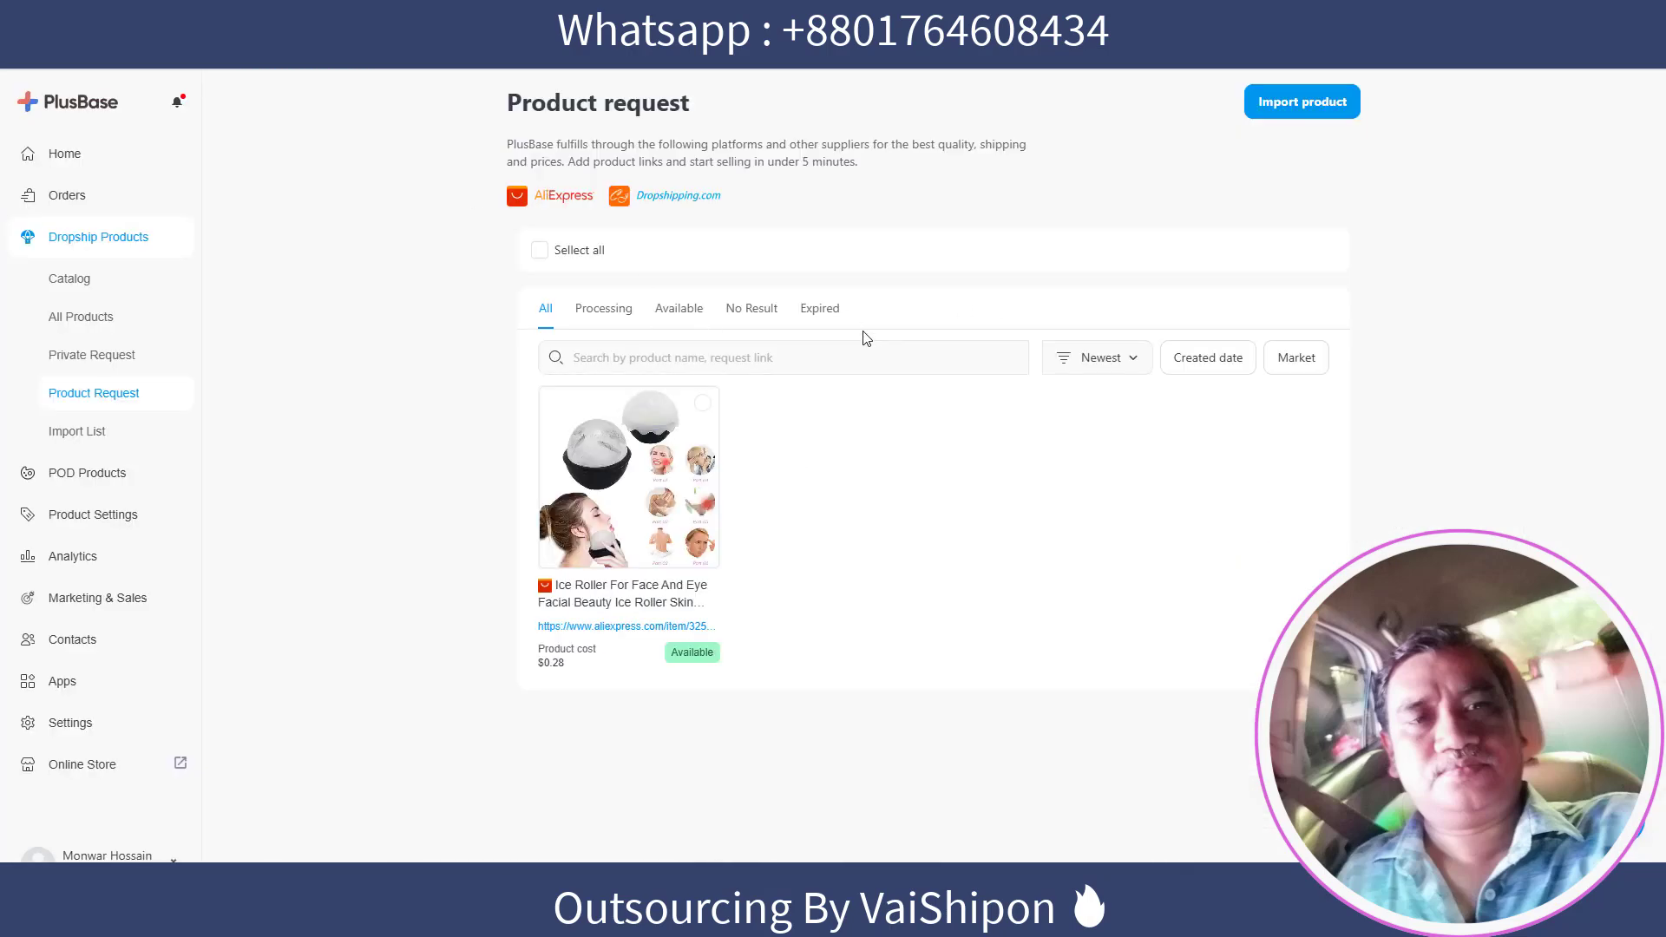
left_click(1283, 111)
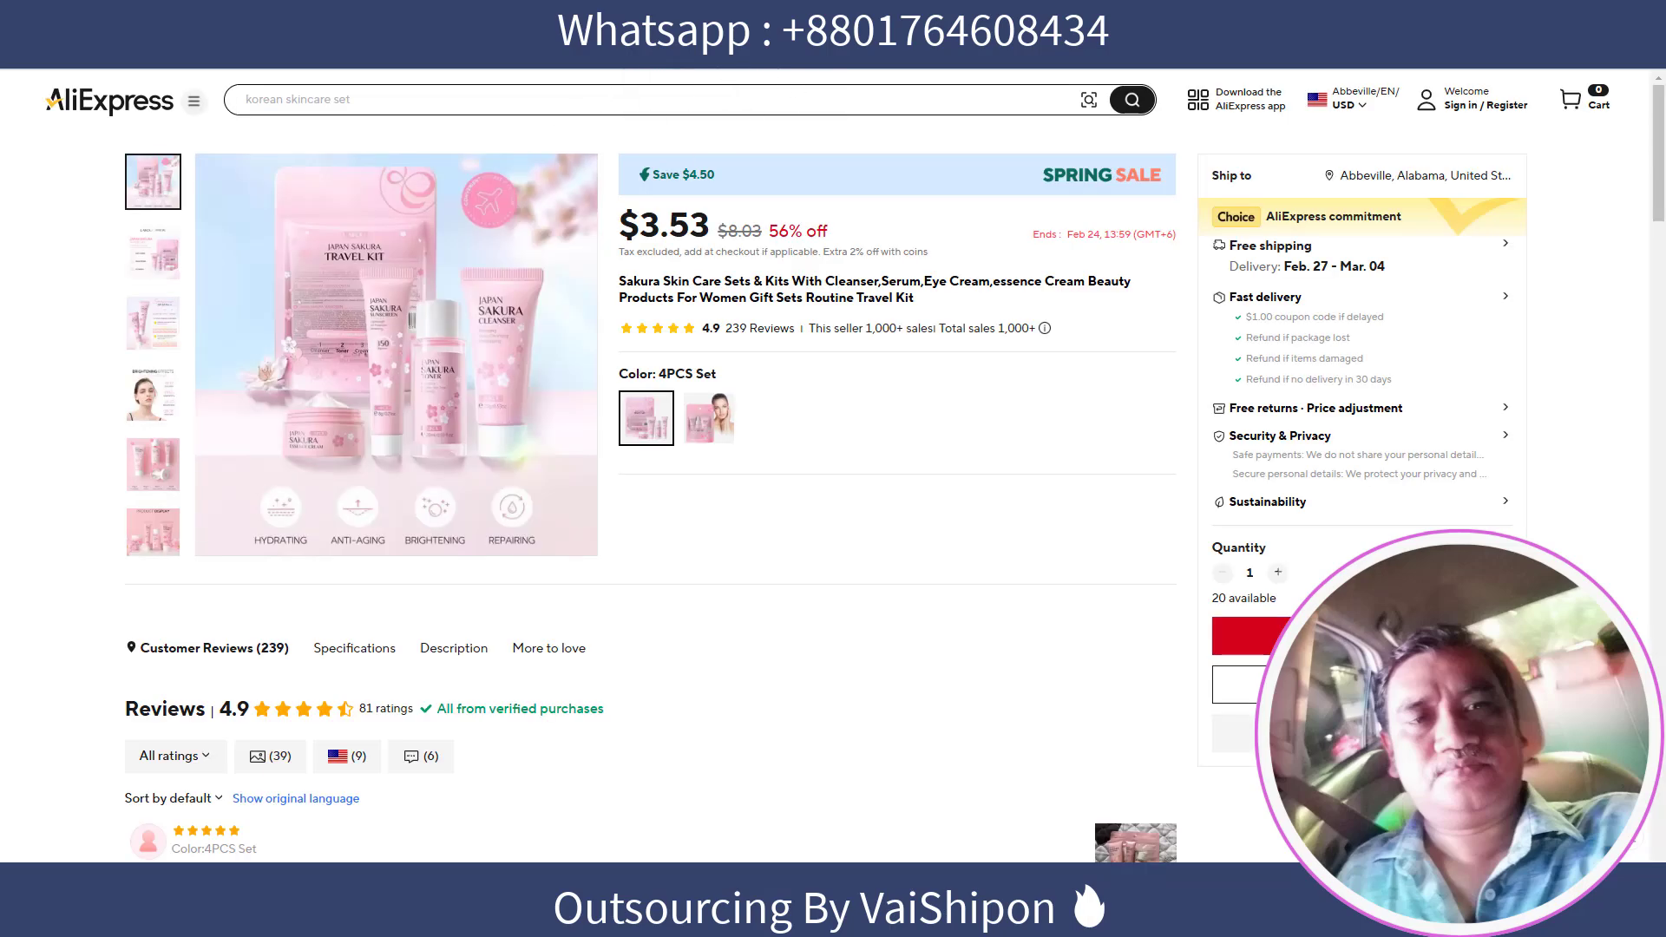
right_click(717, 62)
left_click(773, 171)
left_click(612, 35)
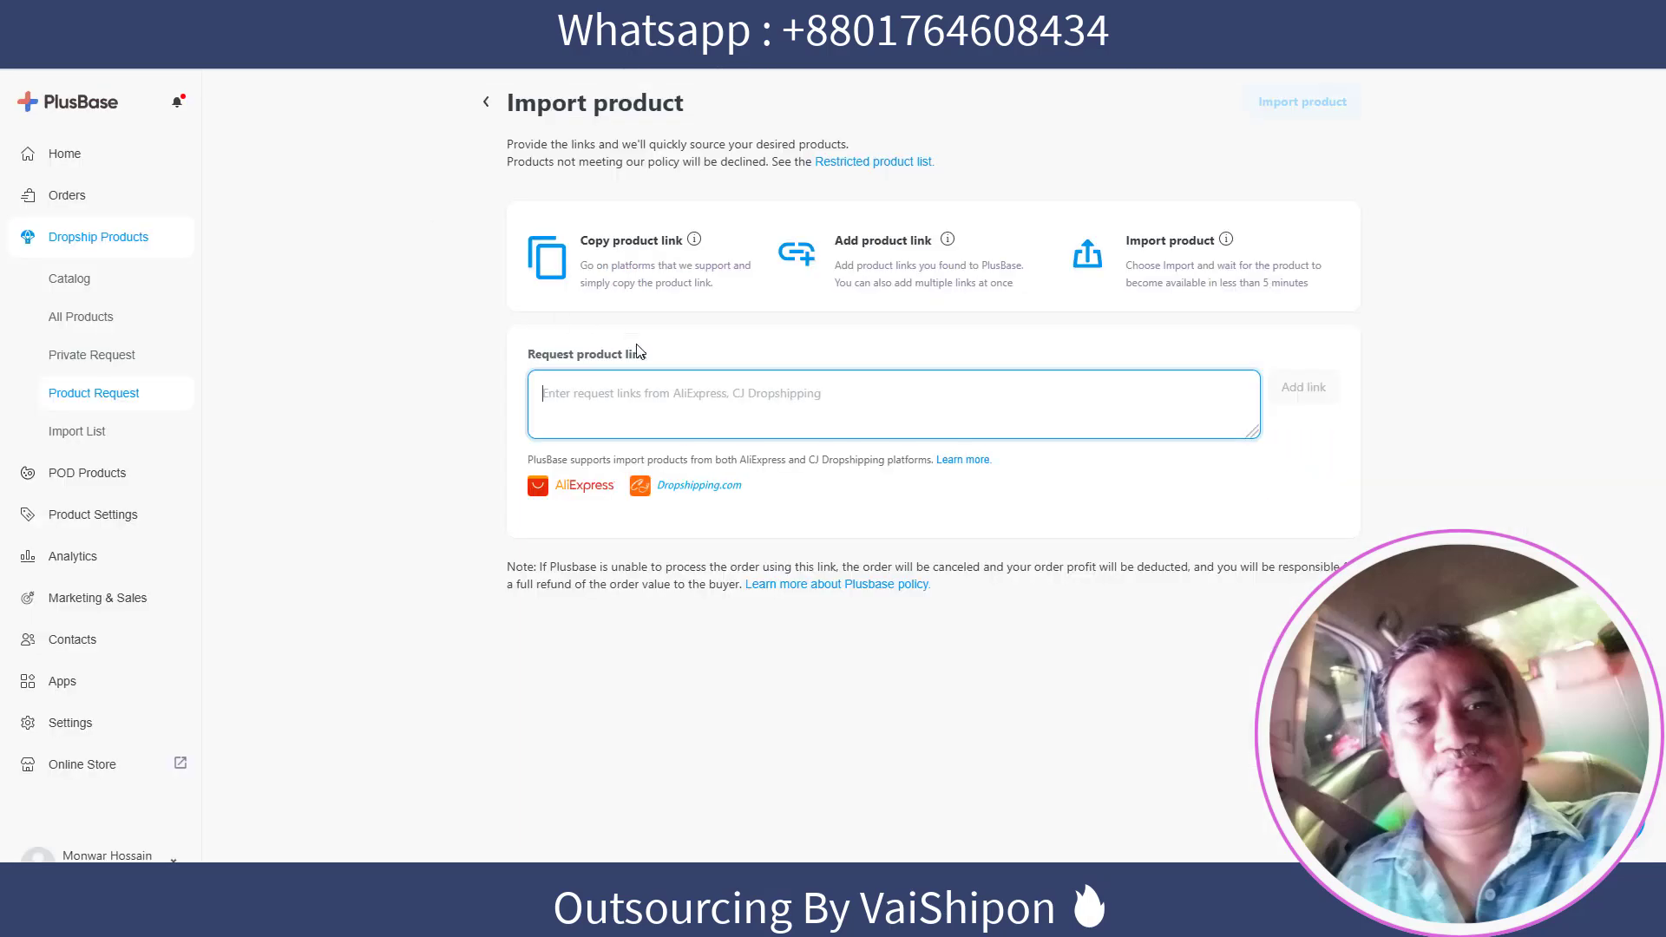
key("ctrl+v")
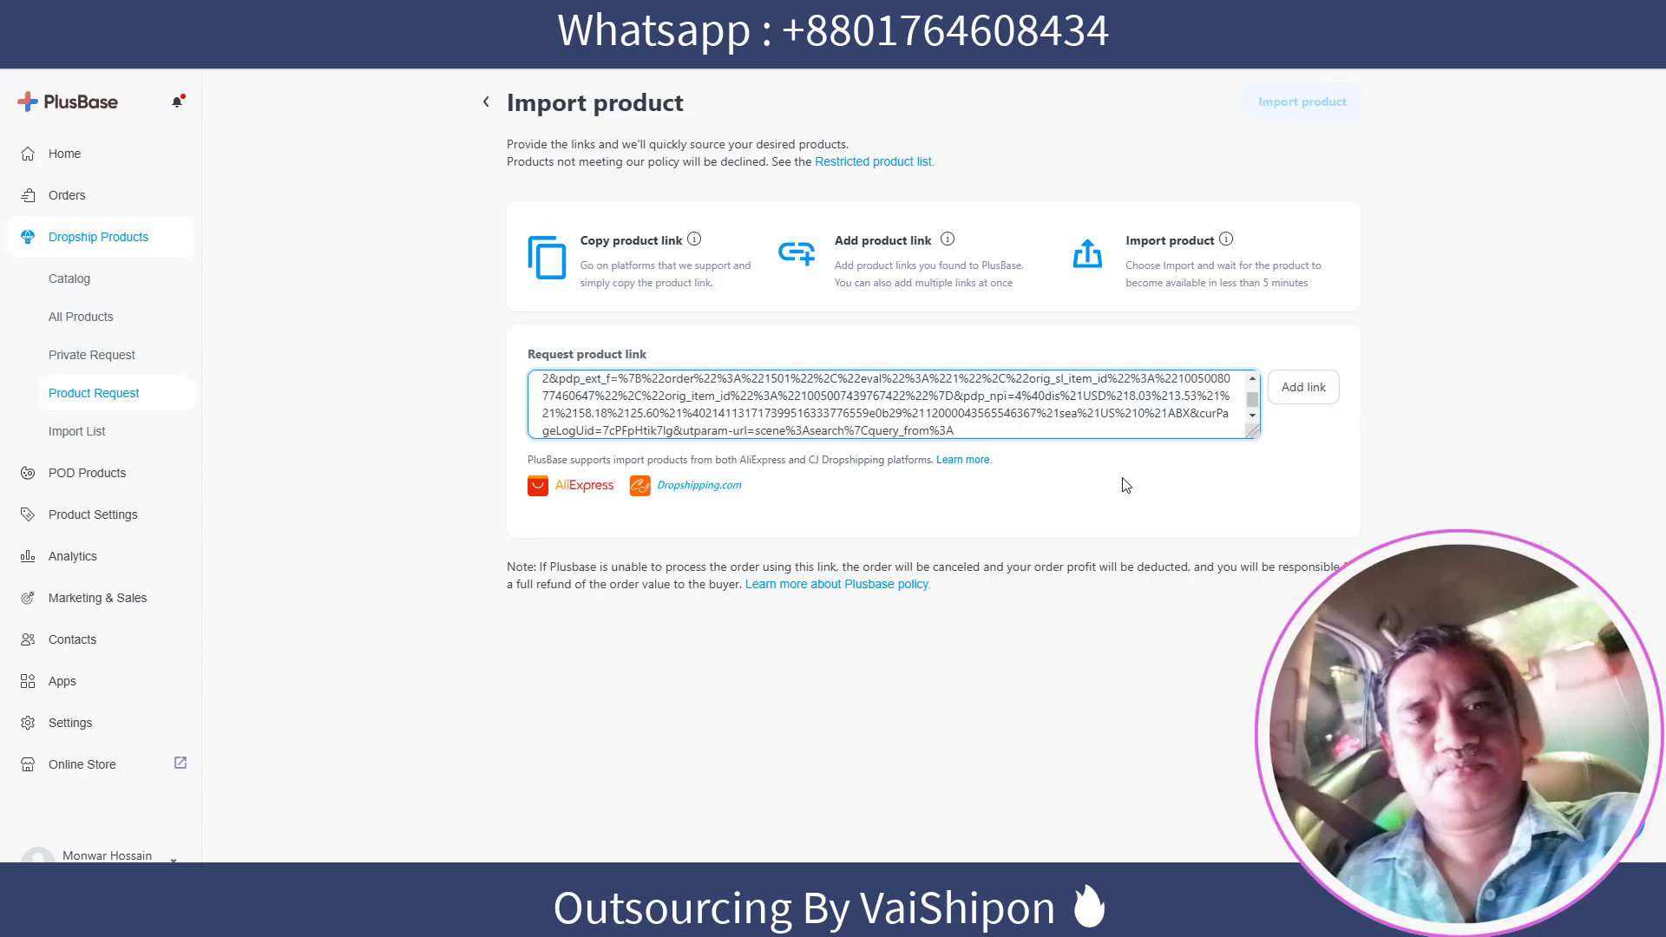
key("ctrl+a")
key("BackSpace")
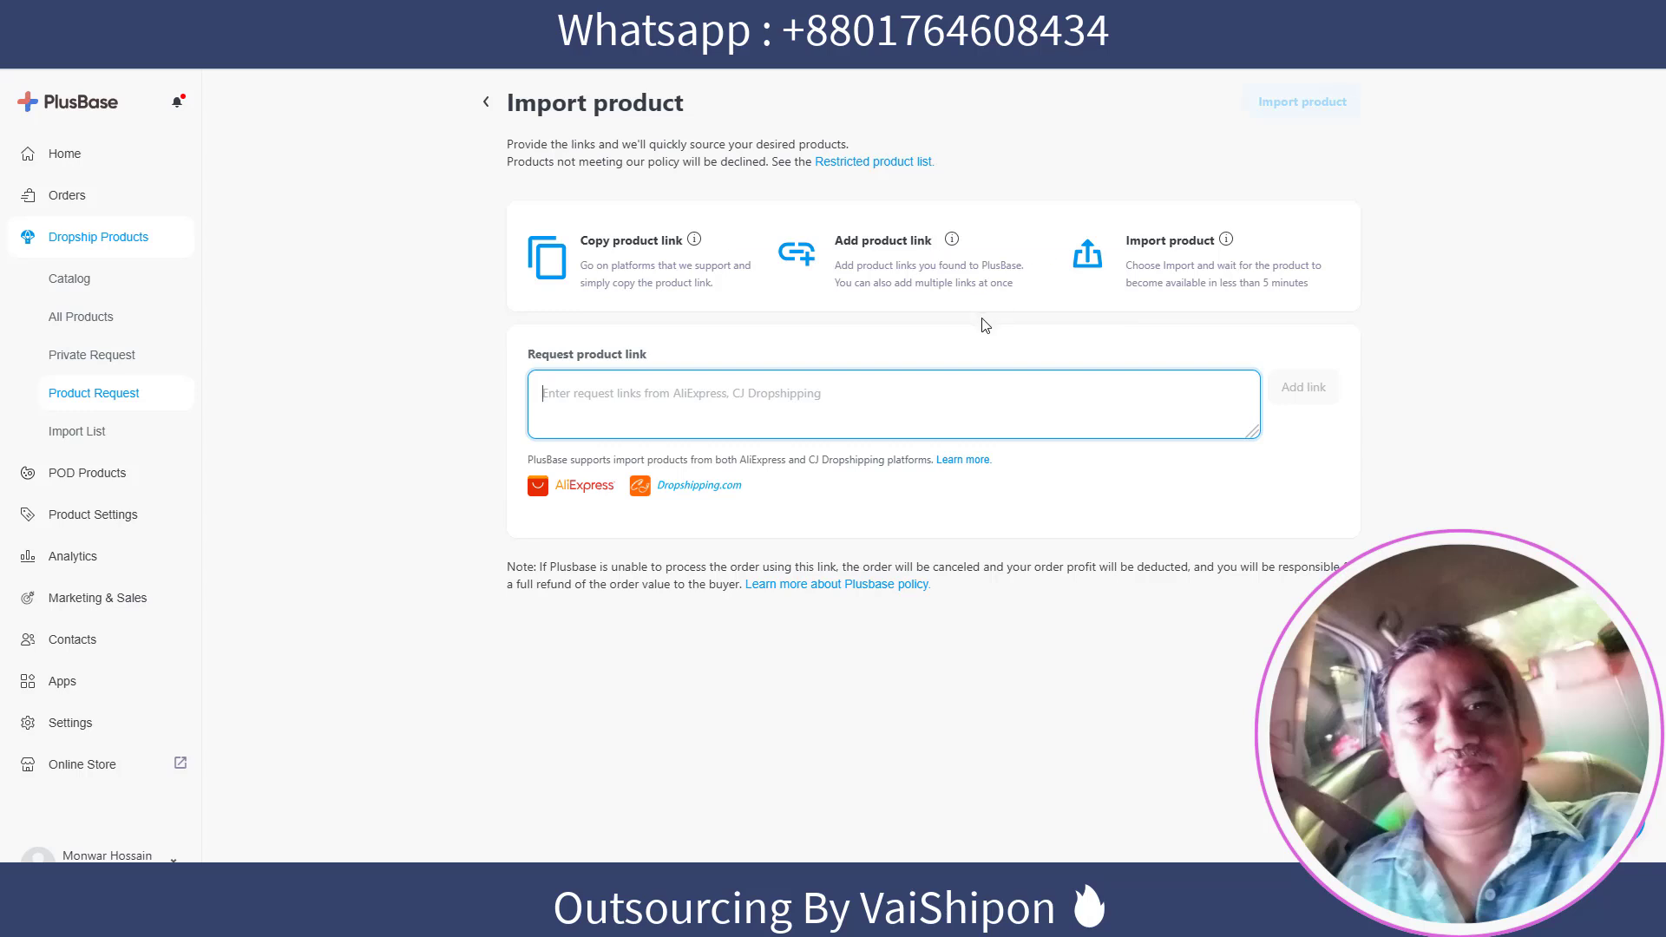
Copy the AliExpress link of the Household Lifting And Firming facial massage instrument and add it to the PlusBase import request
key("ctrl+Tab")
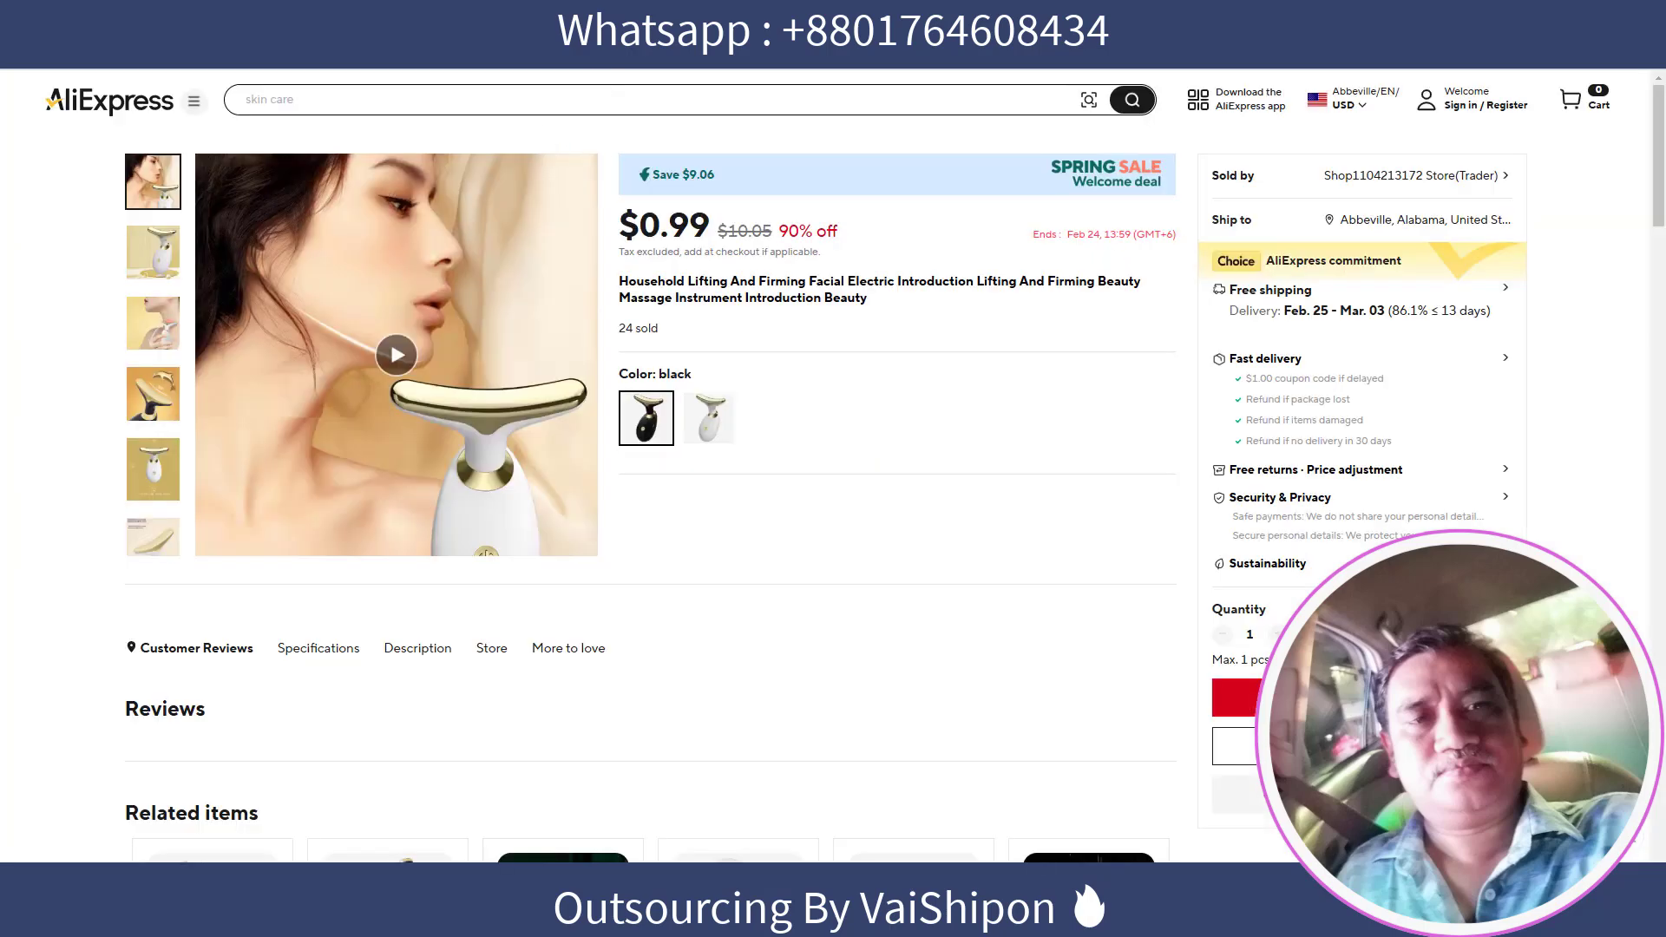
right_click(623, 54)
left_click(663, 197)
key("ctrl+shift+Tab")
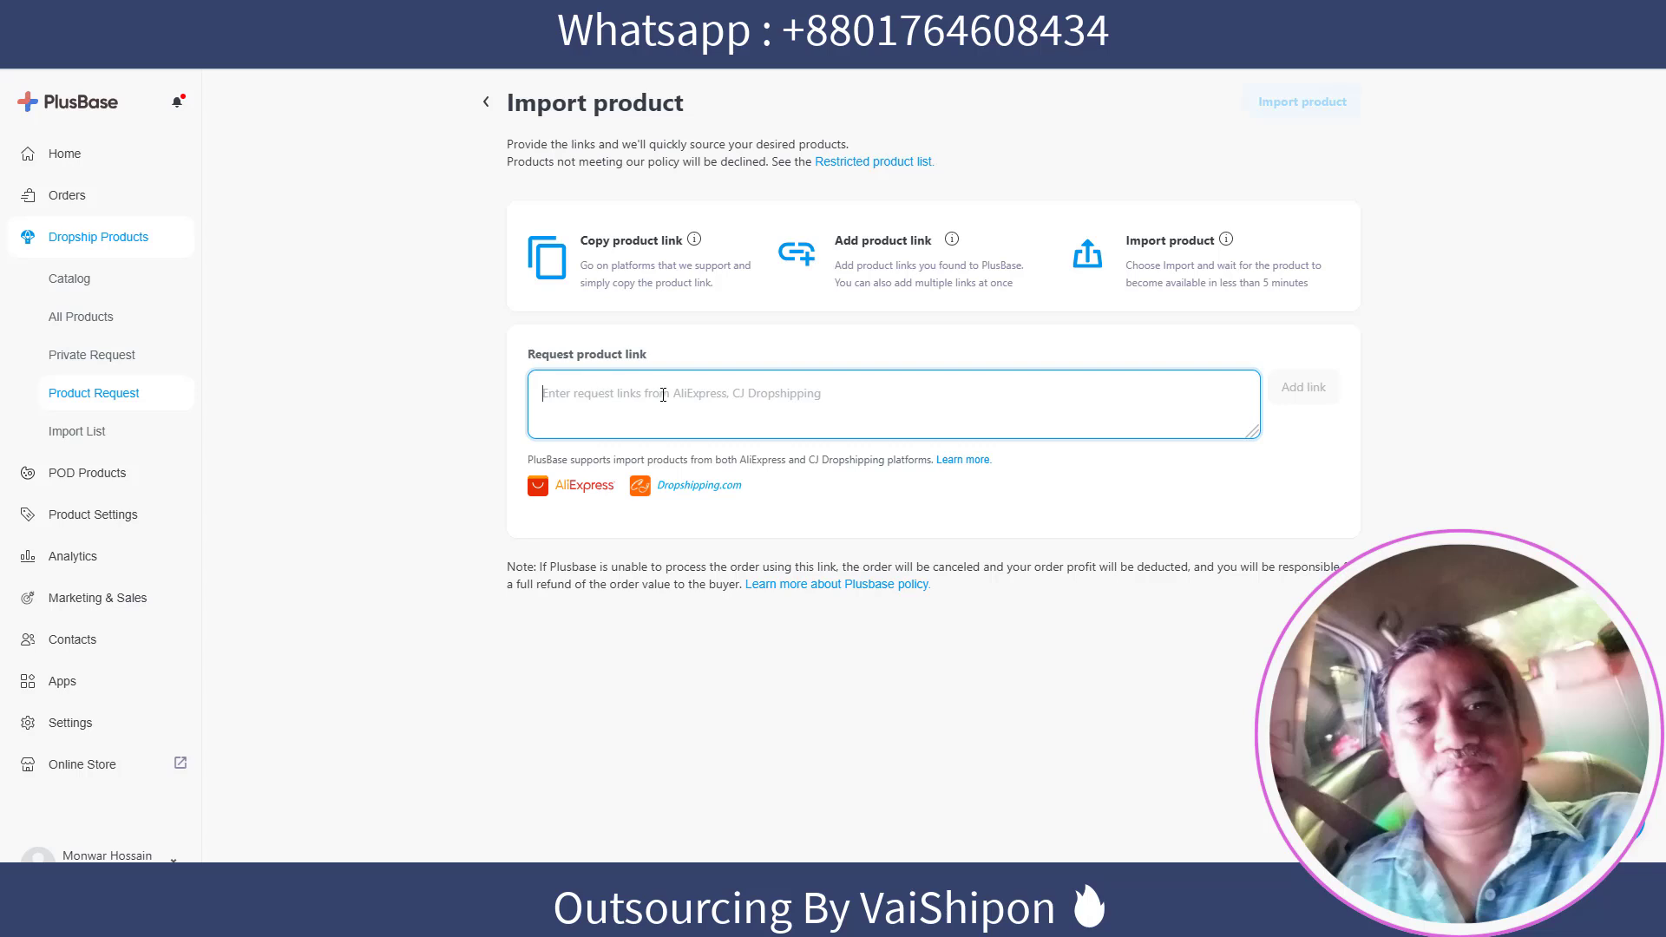
key("ctrl+v")
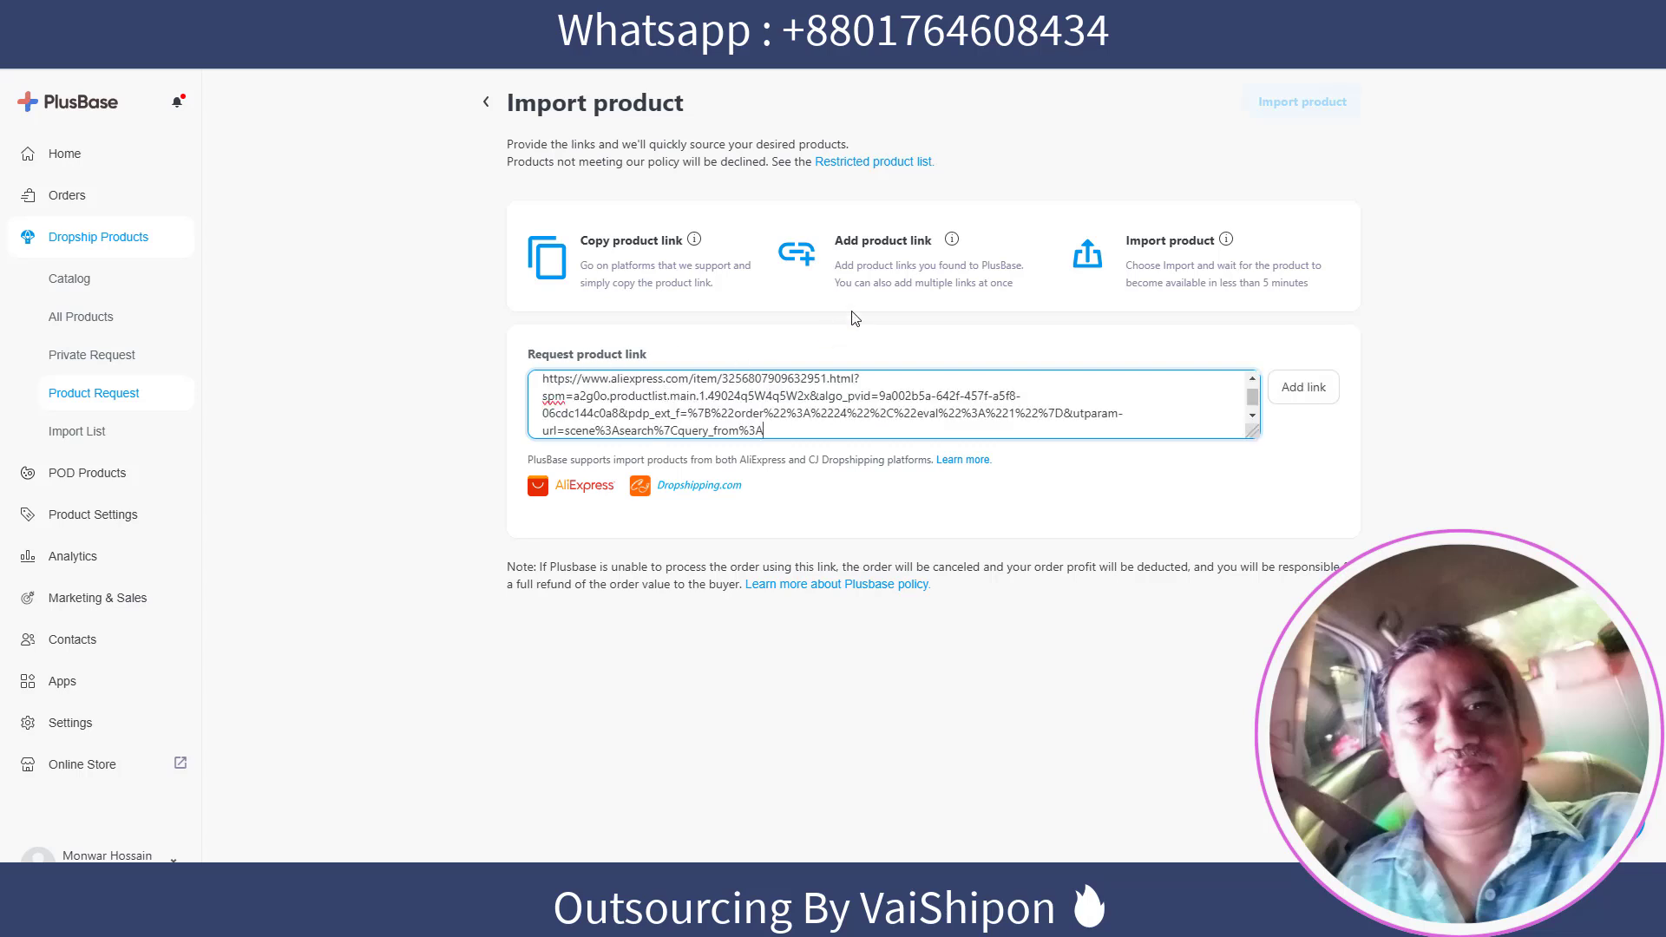
key("Return")
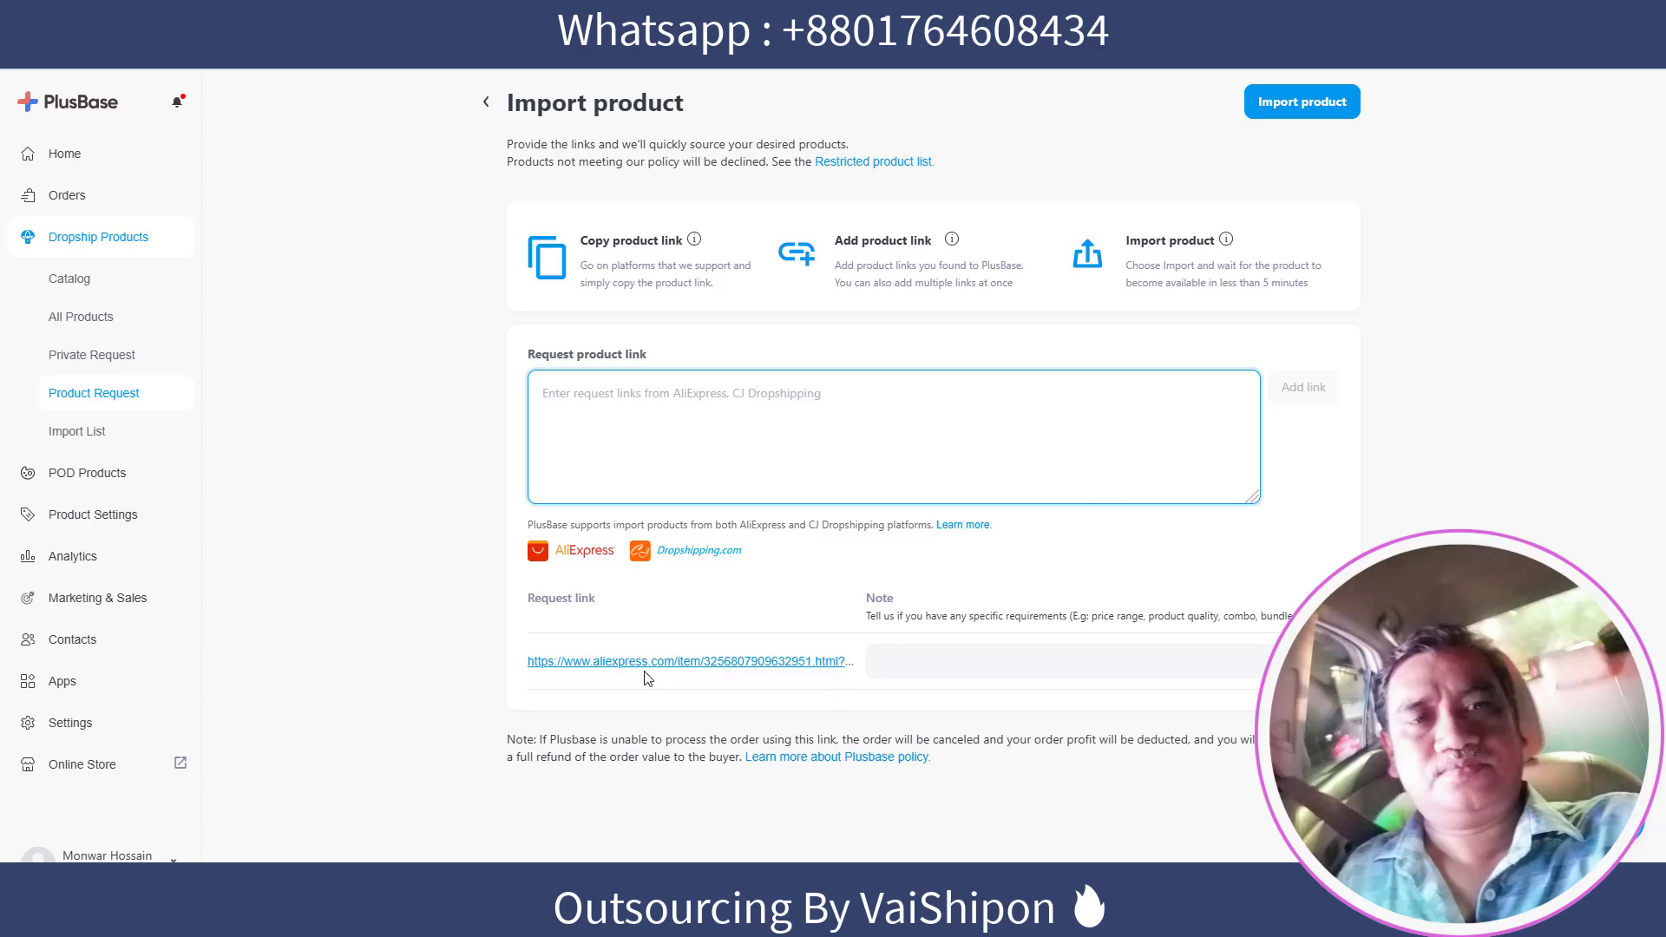
Copy the AliExpress link of the 7LED Color Vibrating Neck Device and add it to the PlusBase import request
key("ctrl+Tab")
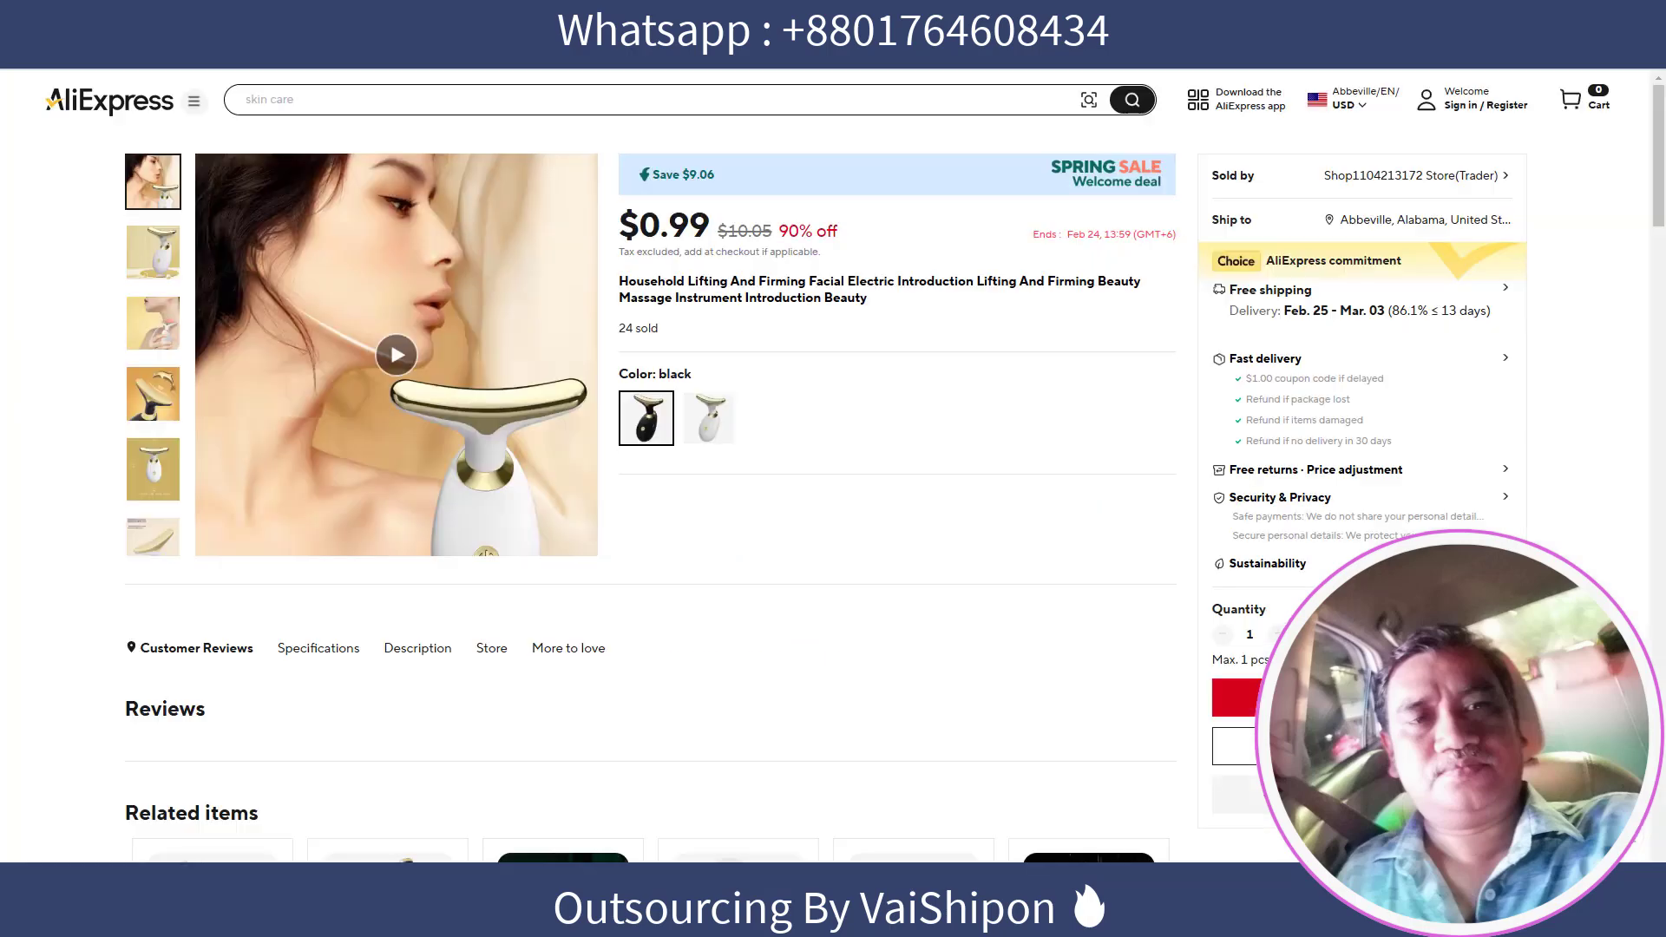
key("ctrl+Tab")
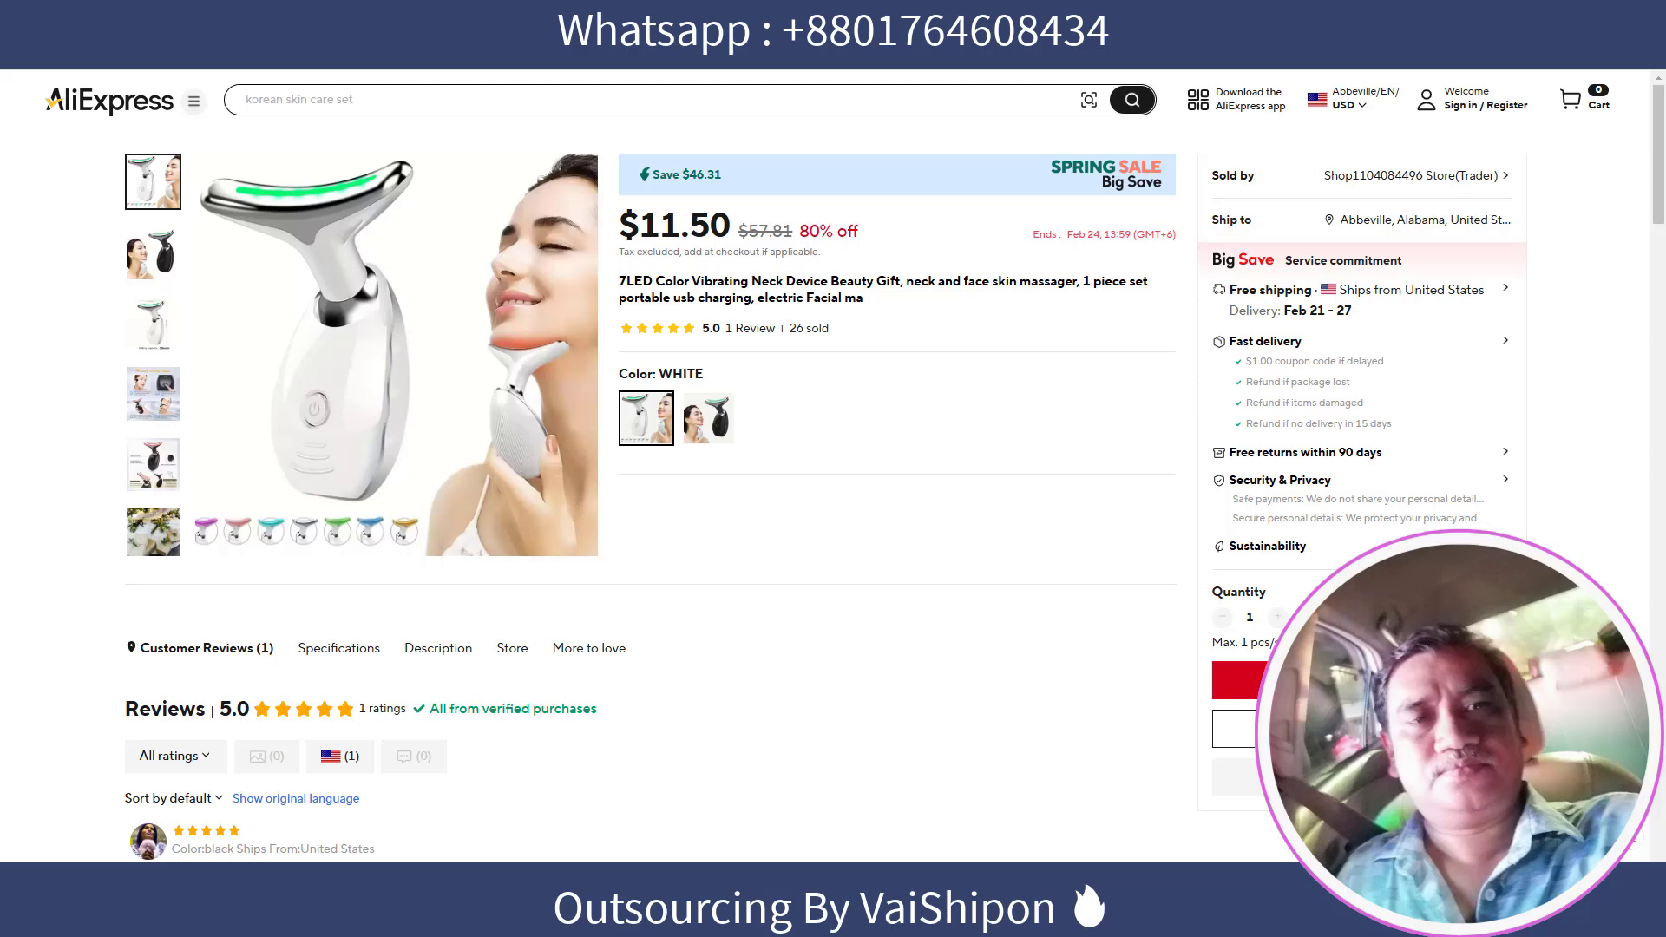
right_click(501, 61)
left_click(555, 176)
key("ctrl+Tab")
key("ctrl+v")
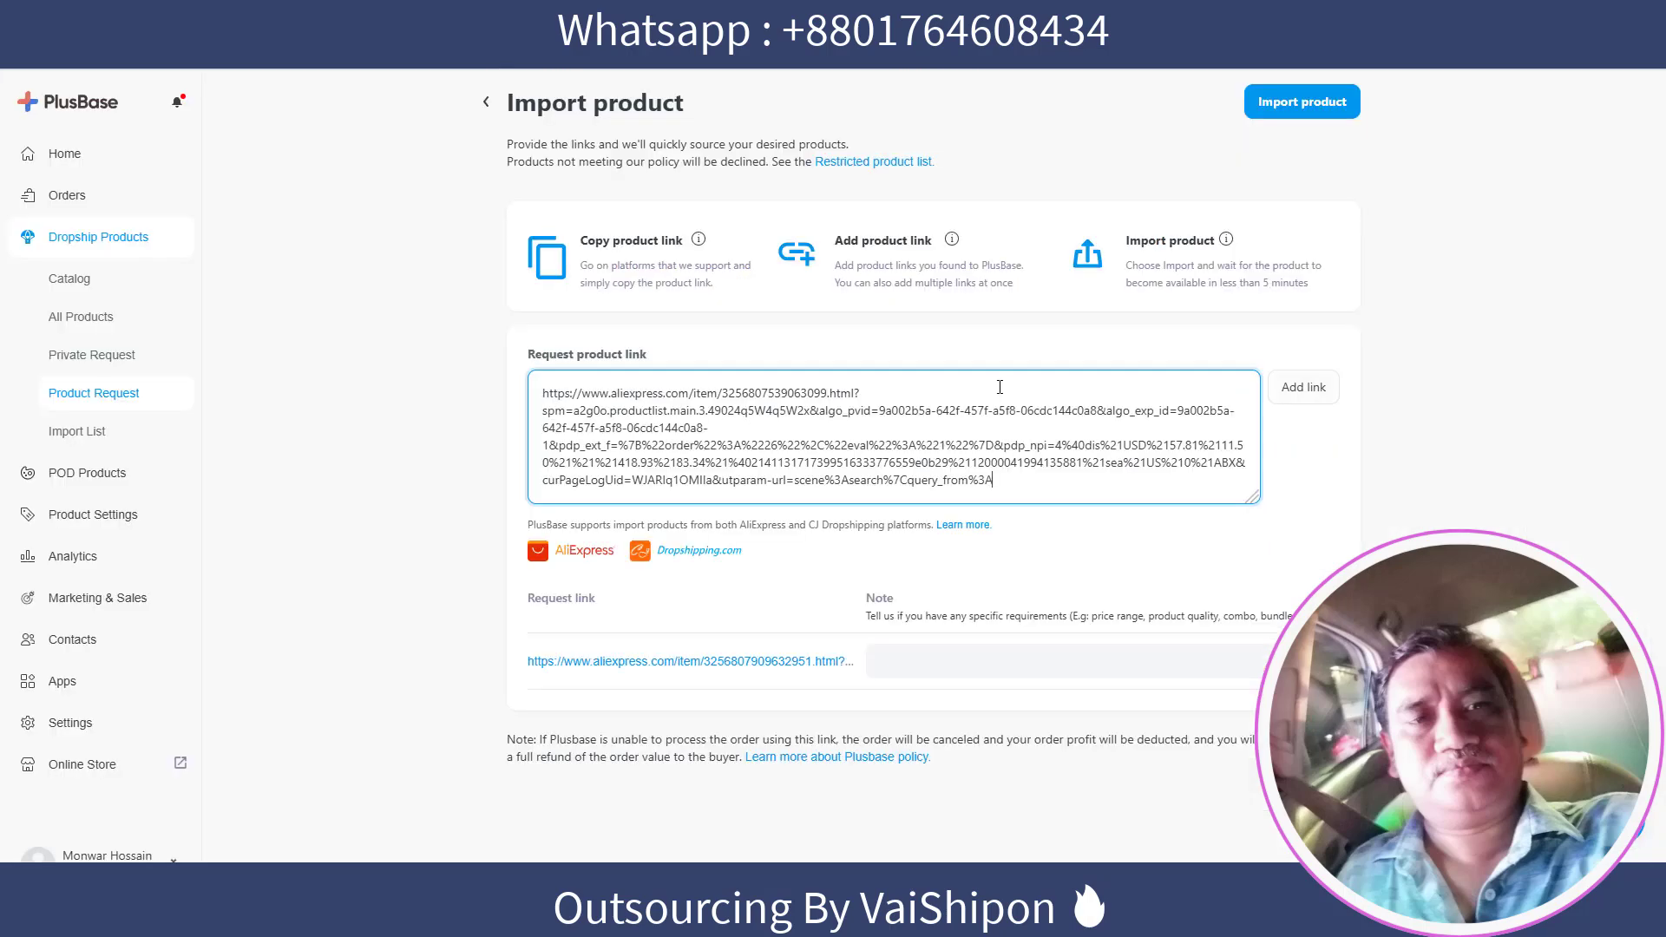
left_click(1320, 388)
Copy the AliExpress link of the Sakura Skin Care Sets & Kits product and add it to the PlusBase import request
key("ctrl+Tab")
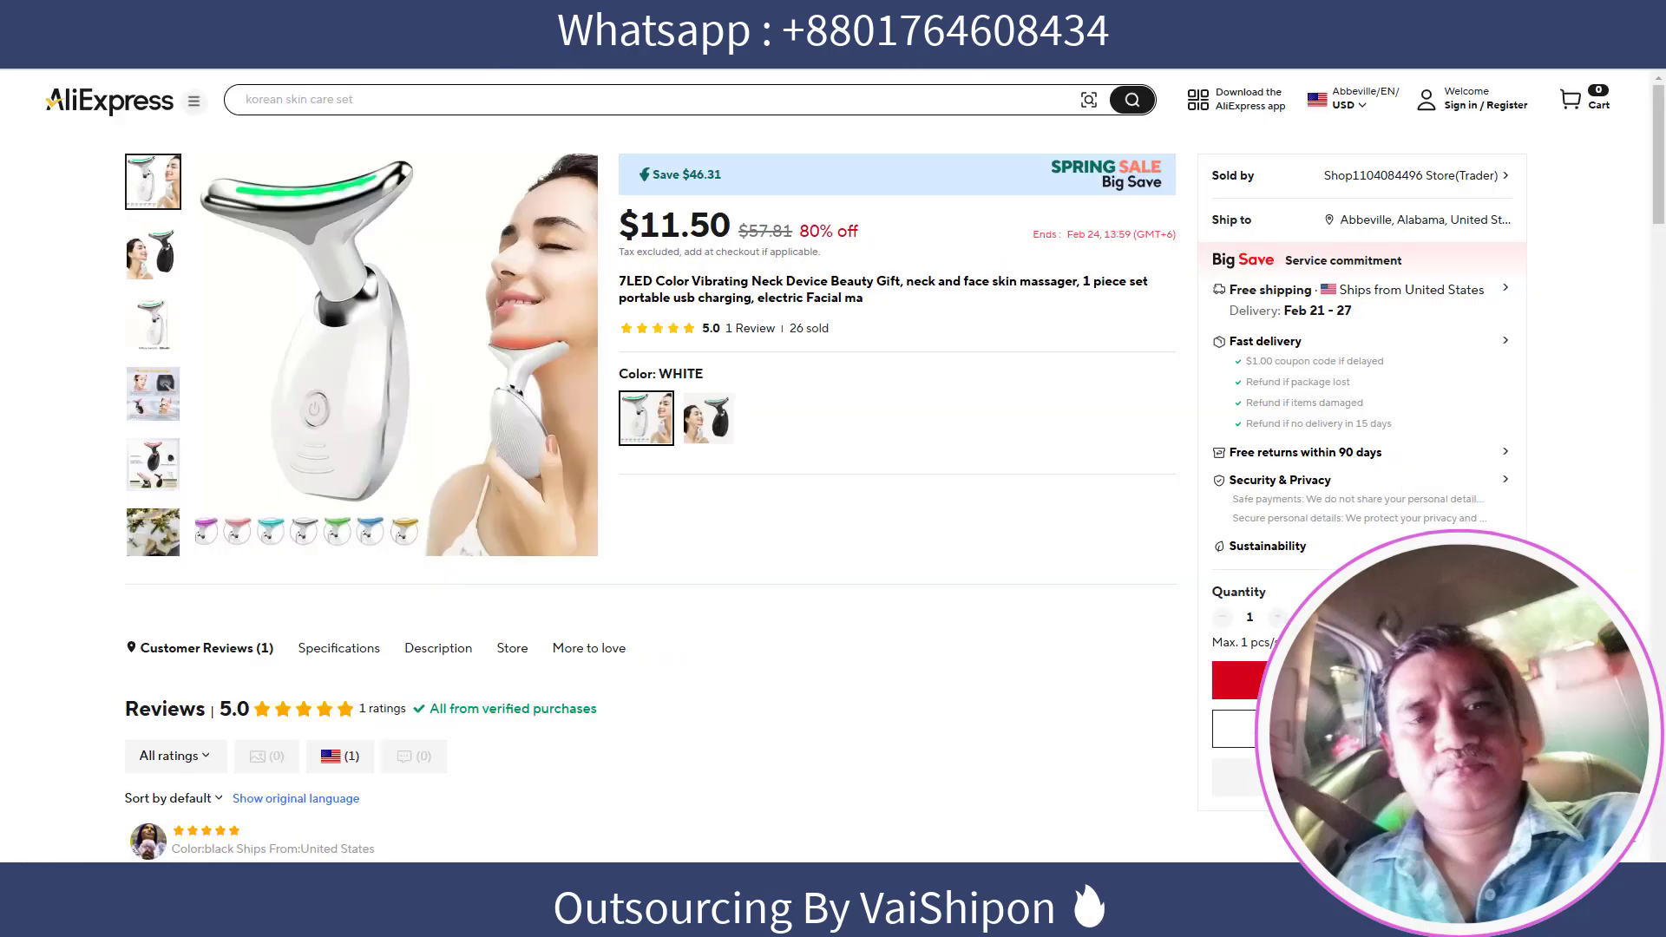
key("ctrl+Tab")
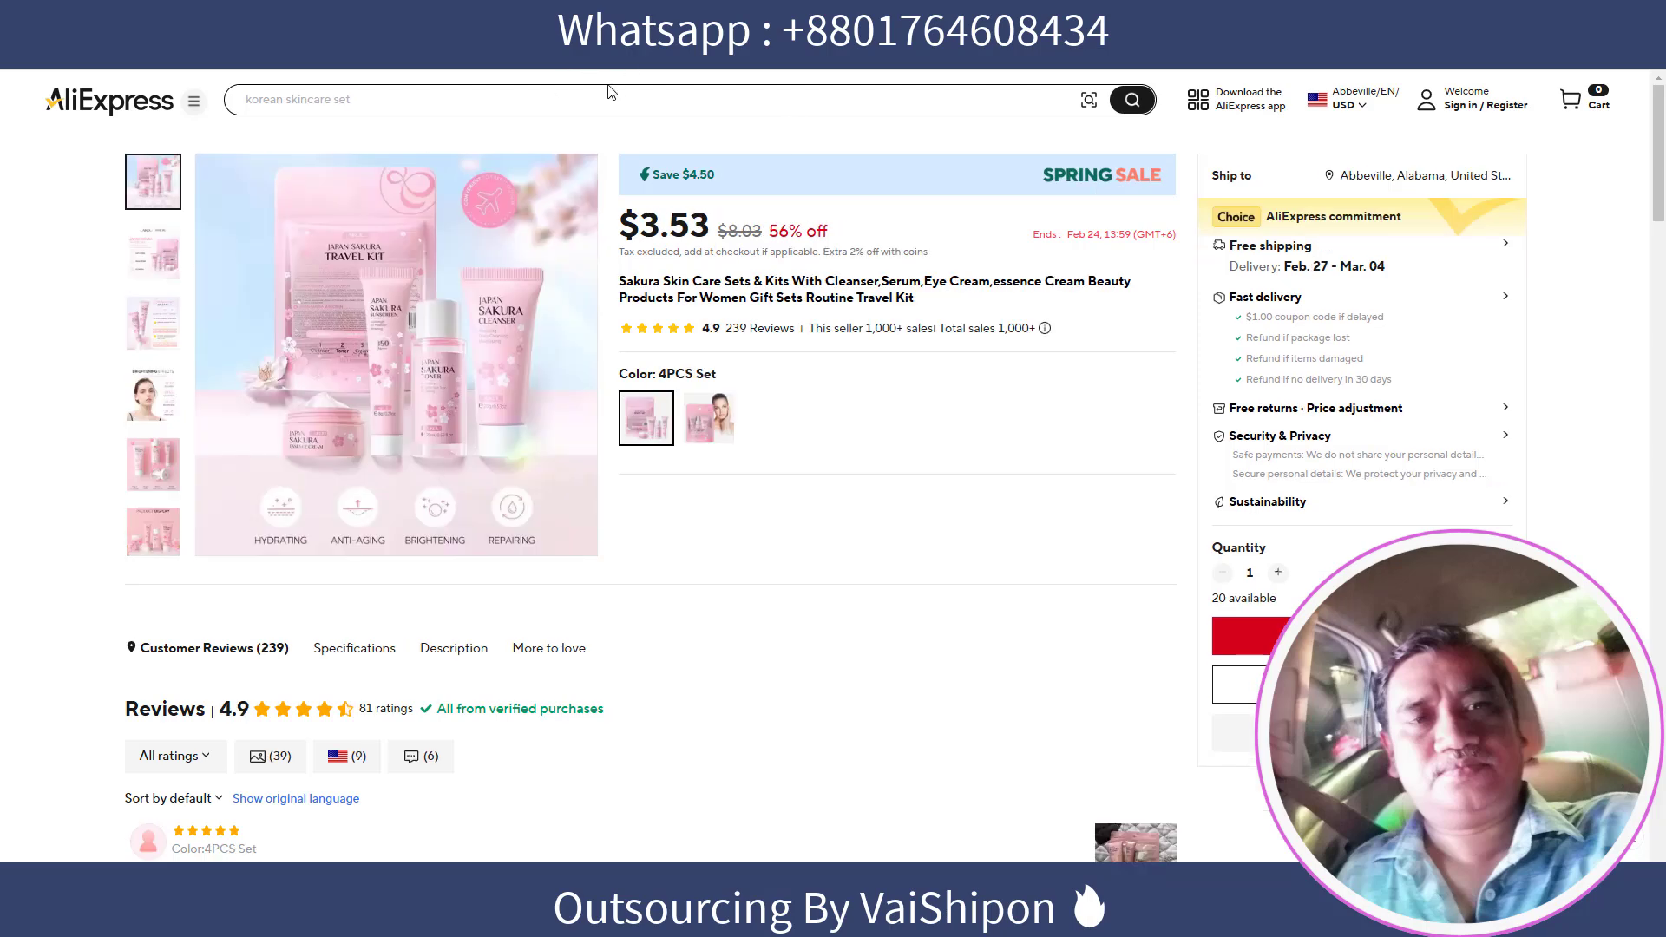
right_click(665, 63)
left_click(708, 178)
key("ctrl+Tab")
key("ctrl+v")
left_click(1295, 387)
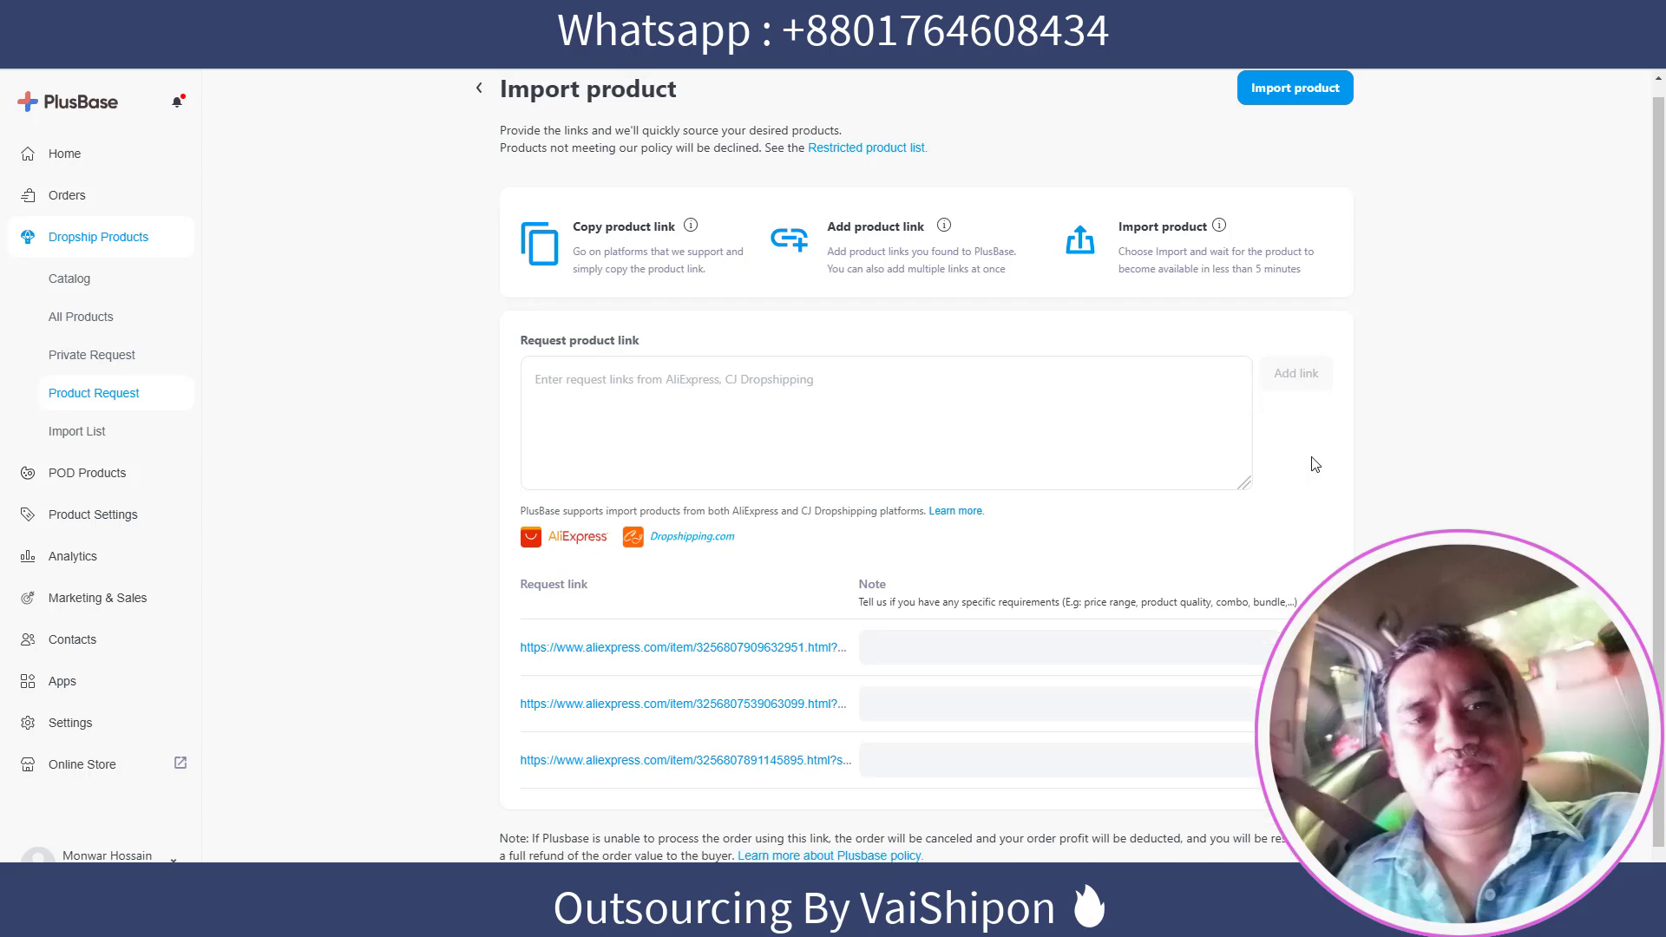
Copy the AliExpress link of the hair growth serum and add it to the PlusBase import request
scroll(963, 594, "down", 1)
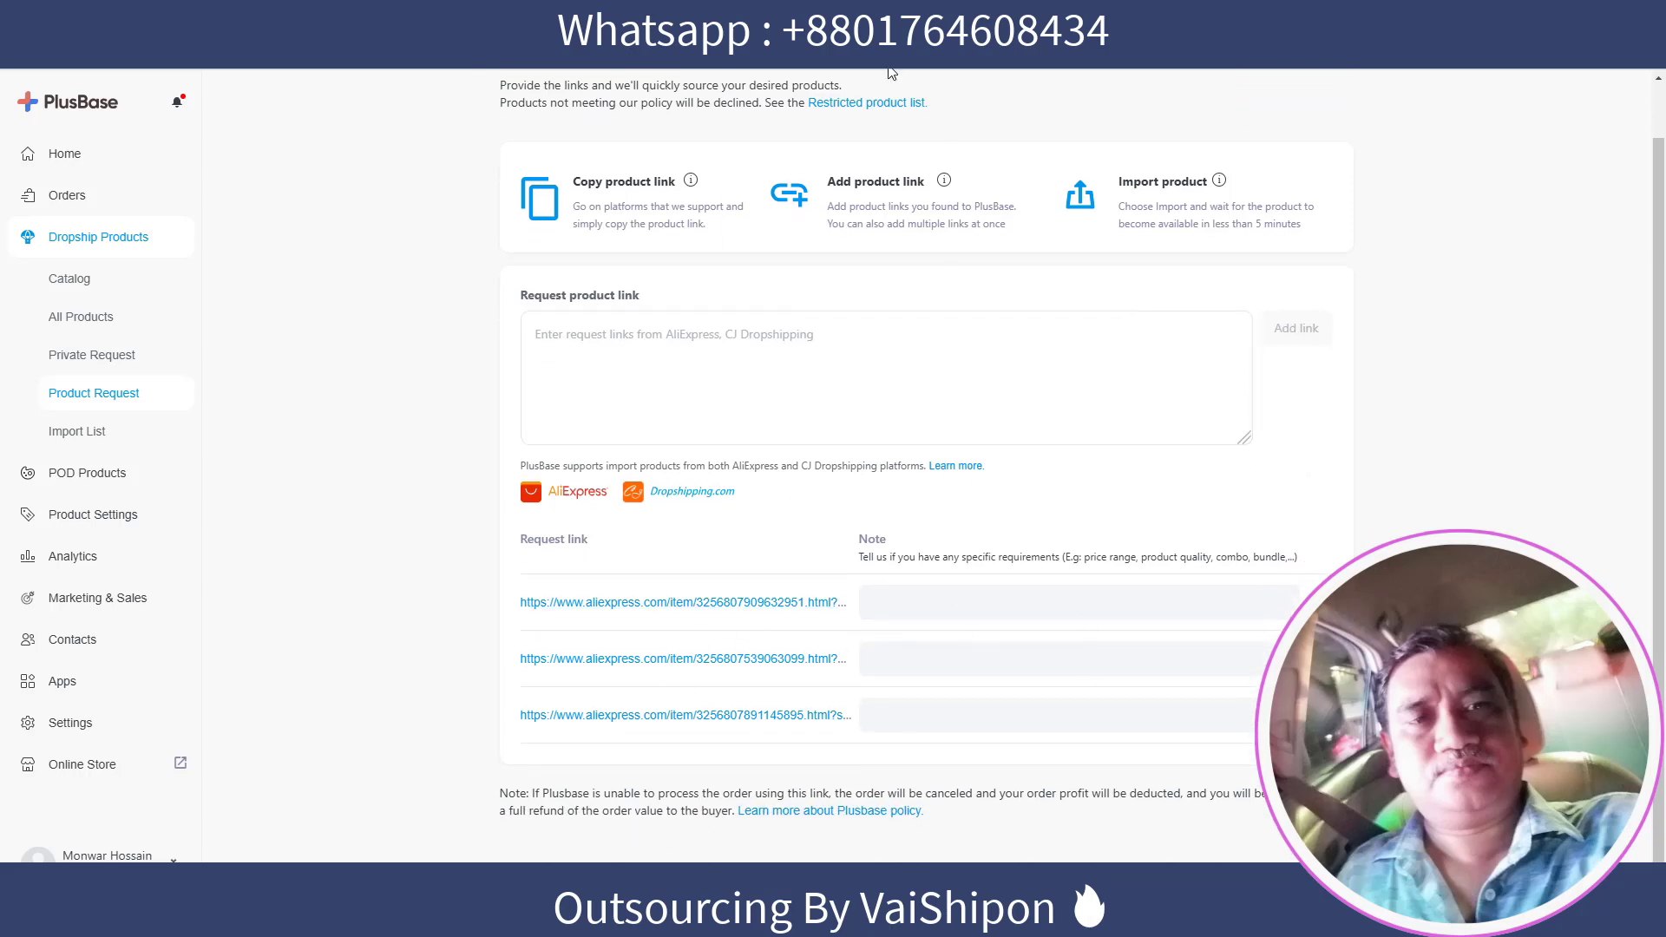
key("ctrl+Tab")
right_click(744, 54)
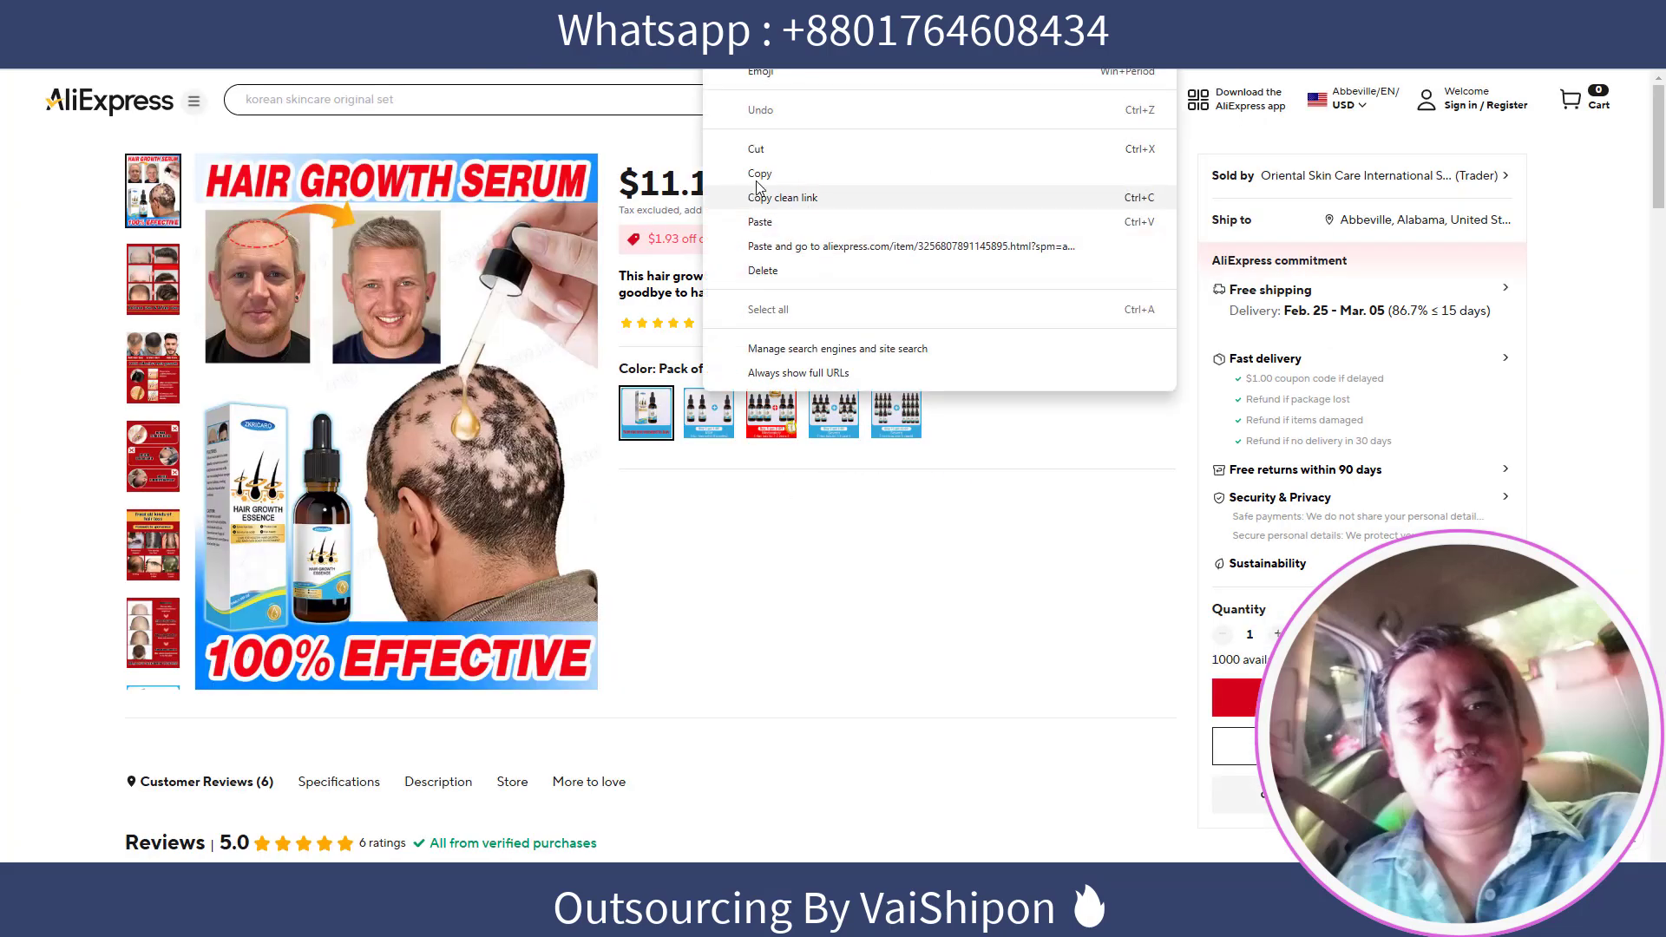
left_click(761, 180)
key("ctrl+Tab")
key("ctrl+v")
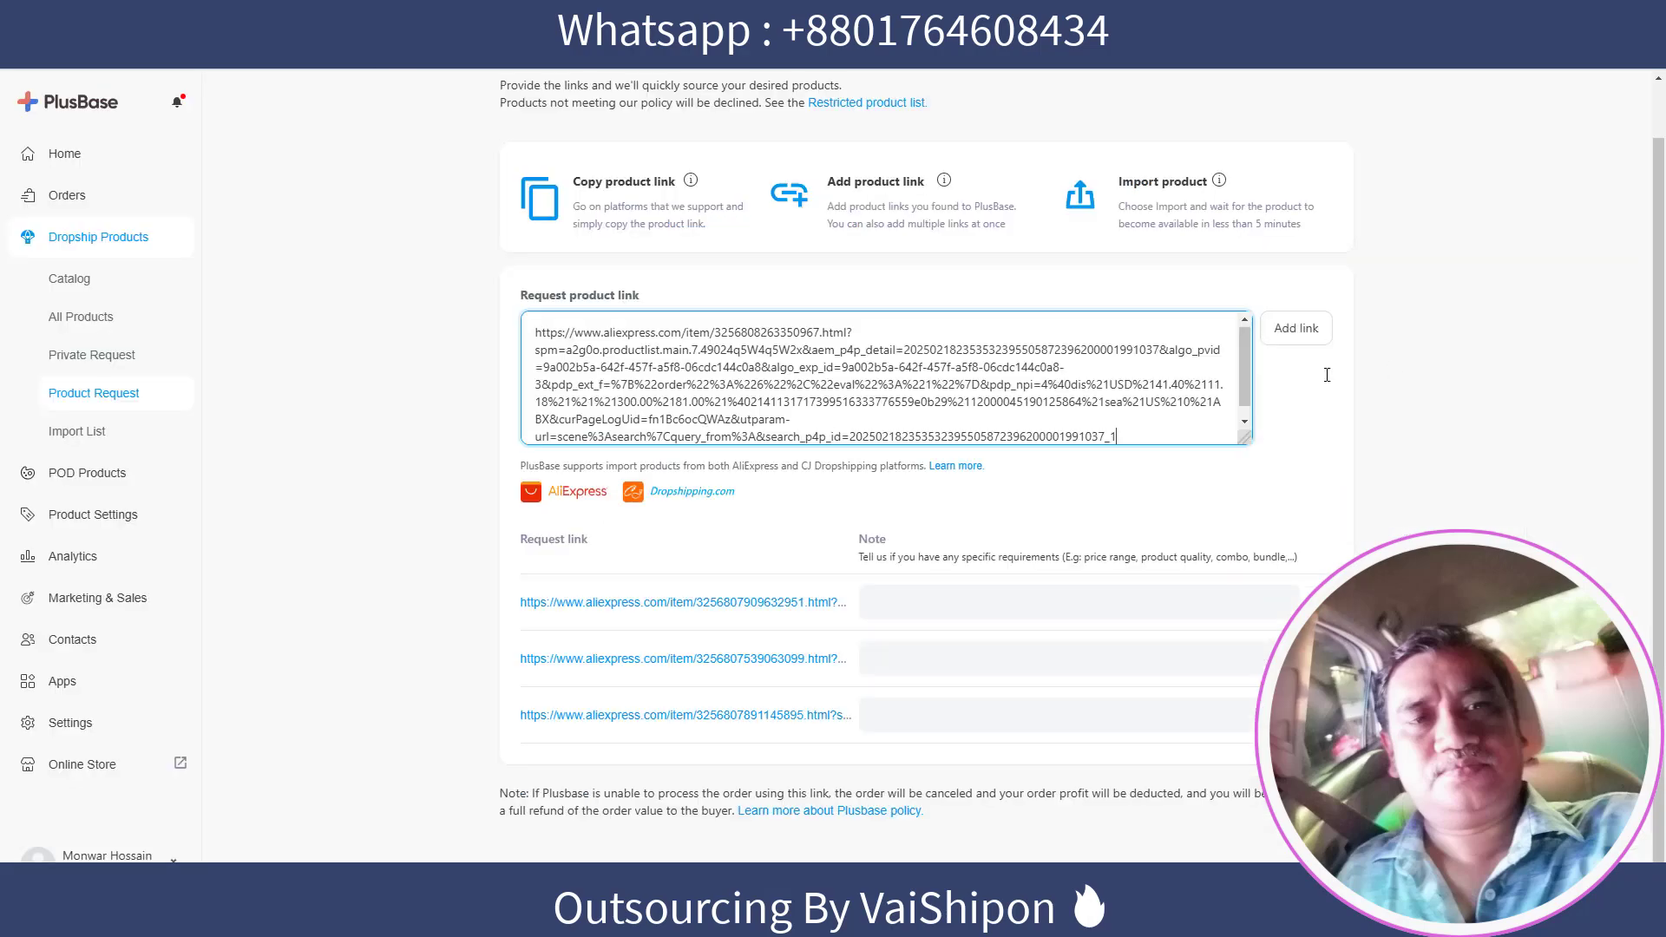
left_click(1298, 329)
Copy the AliExpress link of the Garnier Bright Complete 30x Vitamin C serum and add it to the PlusBase import request
key("ctrl+Tab")
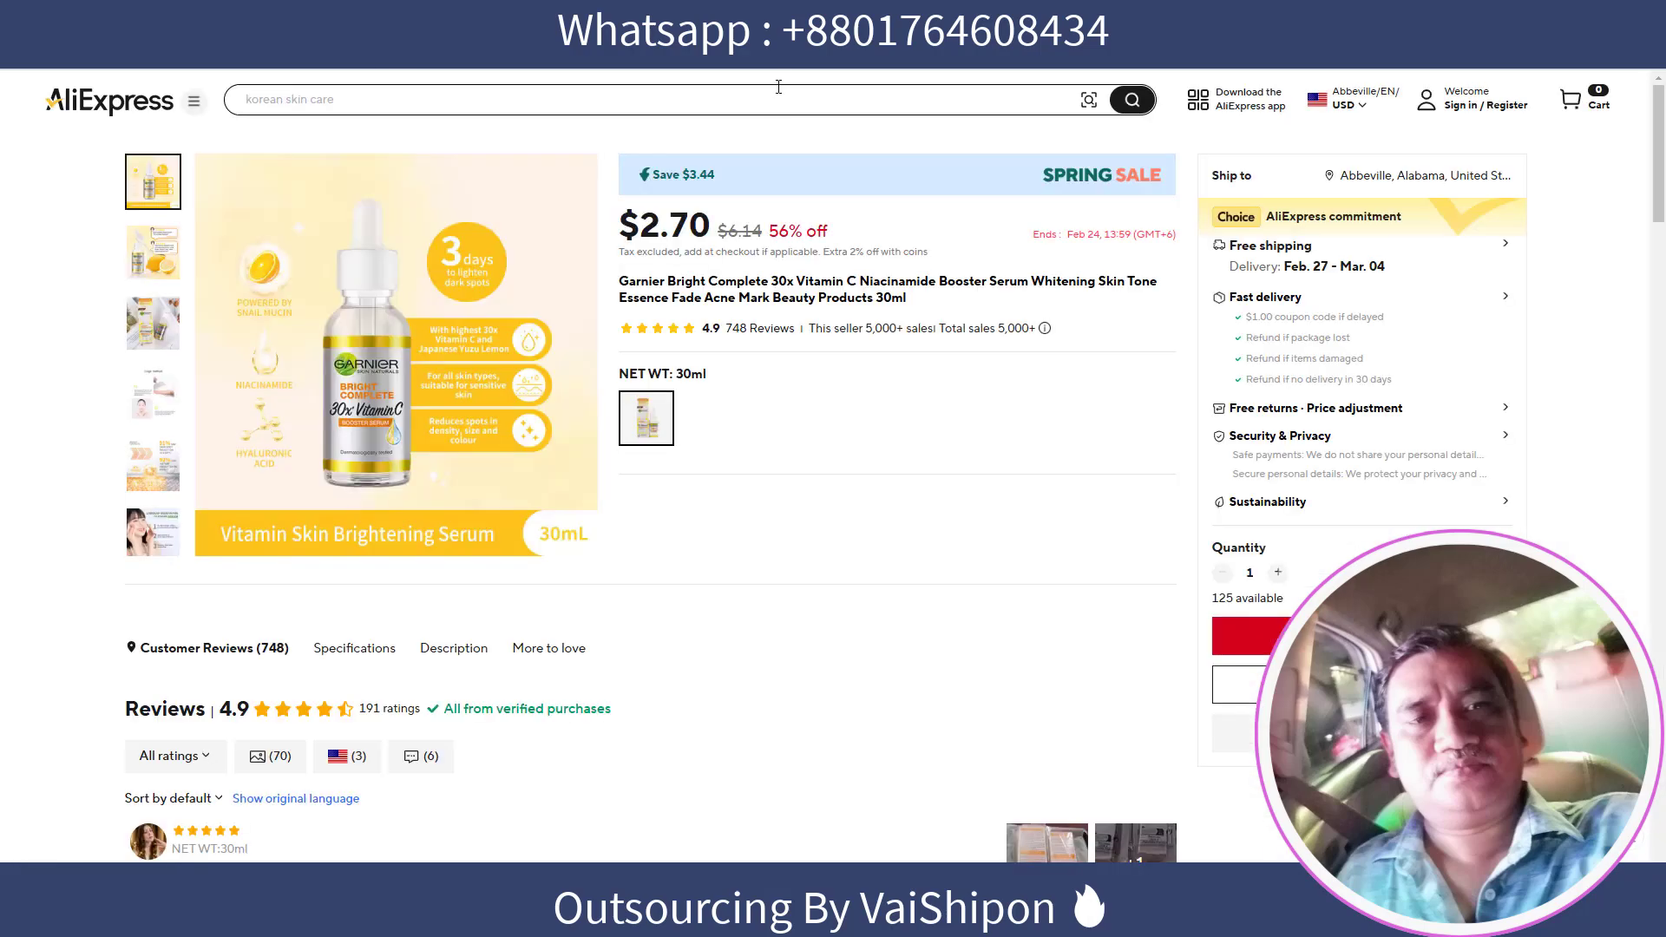
key("ctrl+Tab")
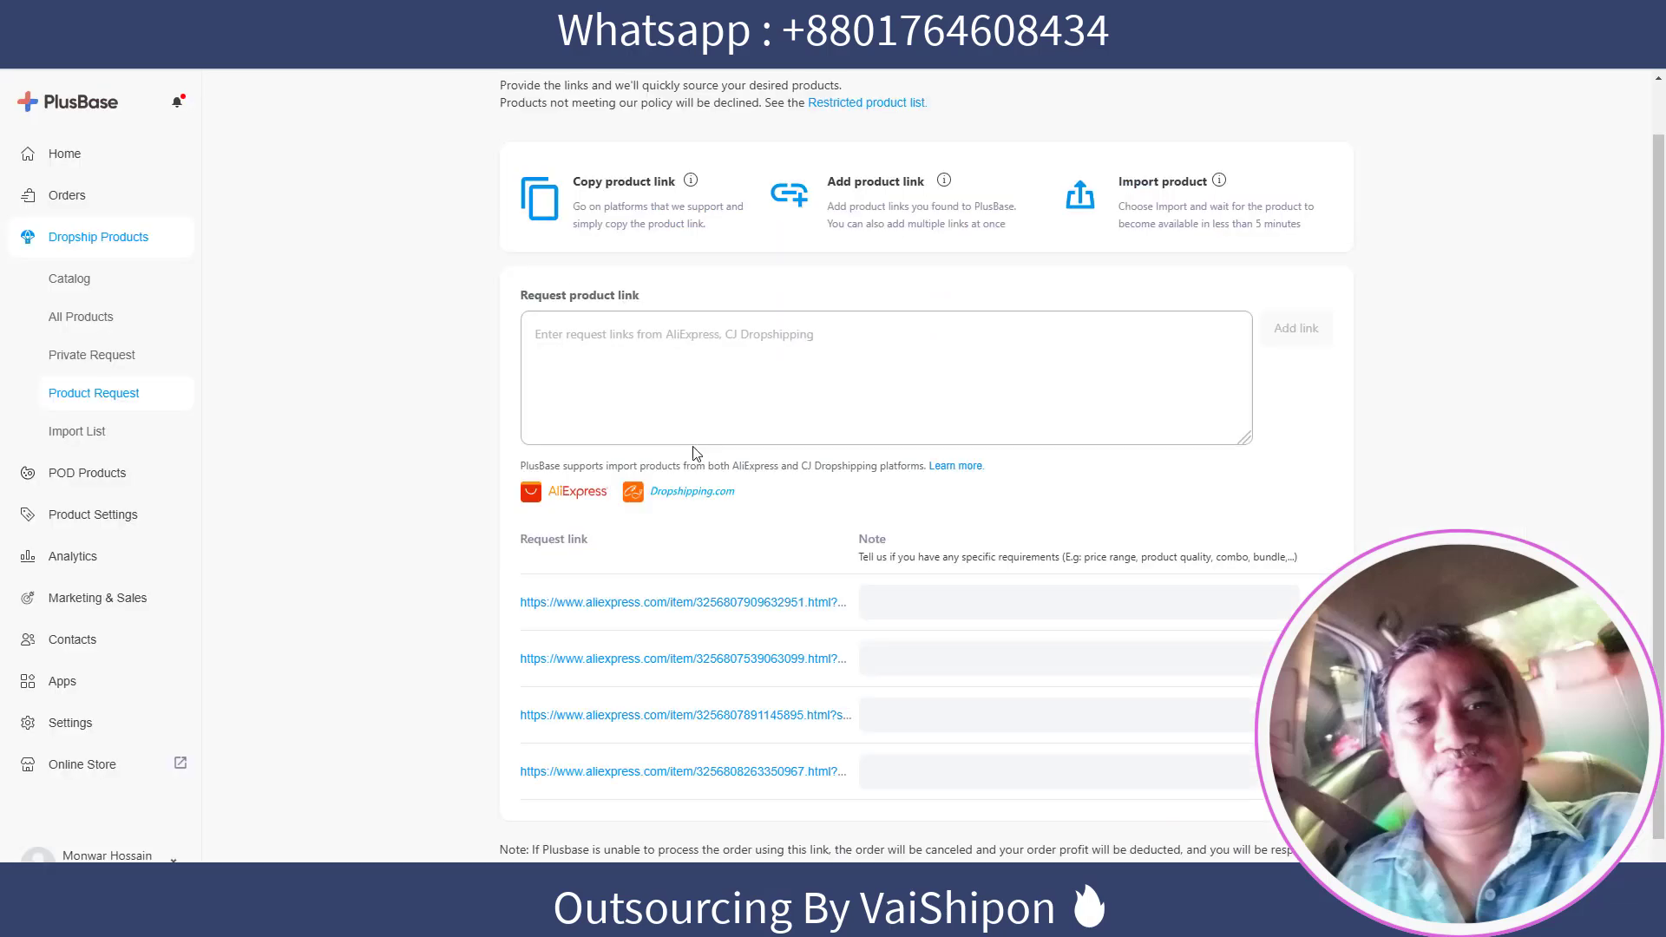
key("ctrl+v")
left_click(1296, 329)
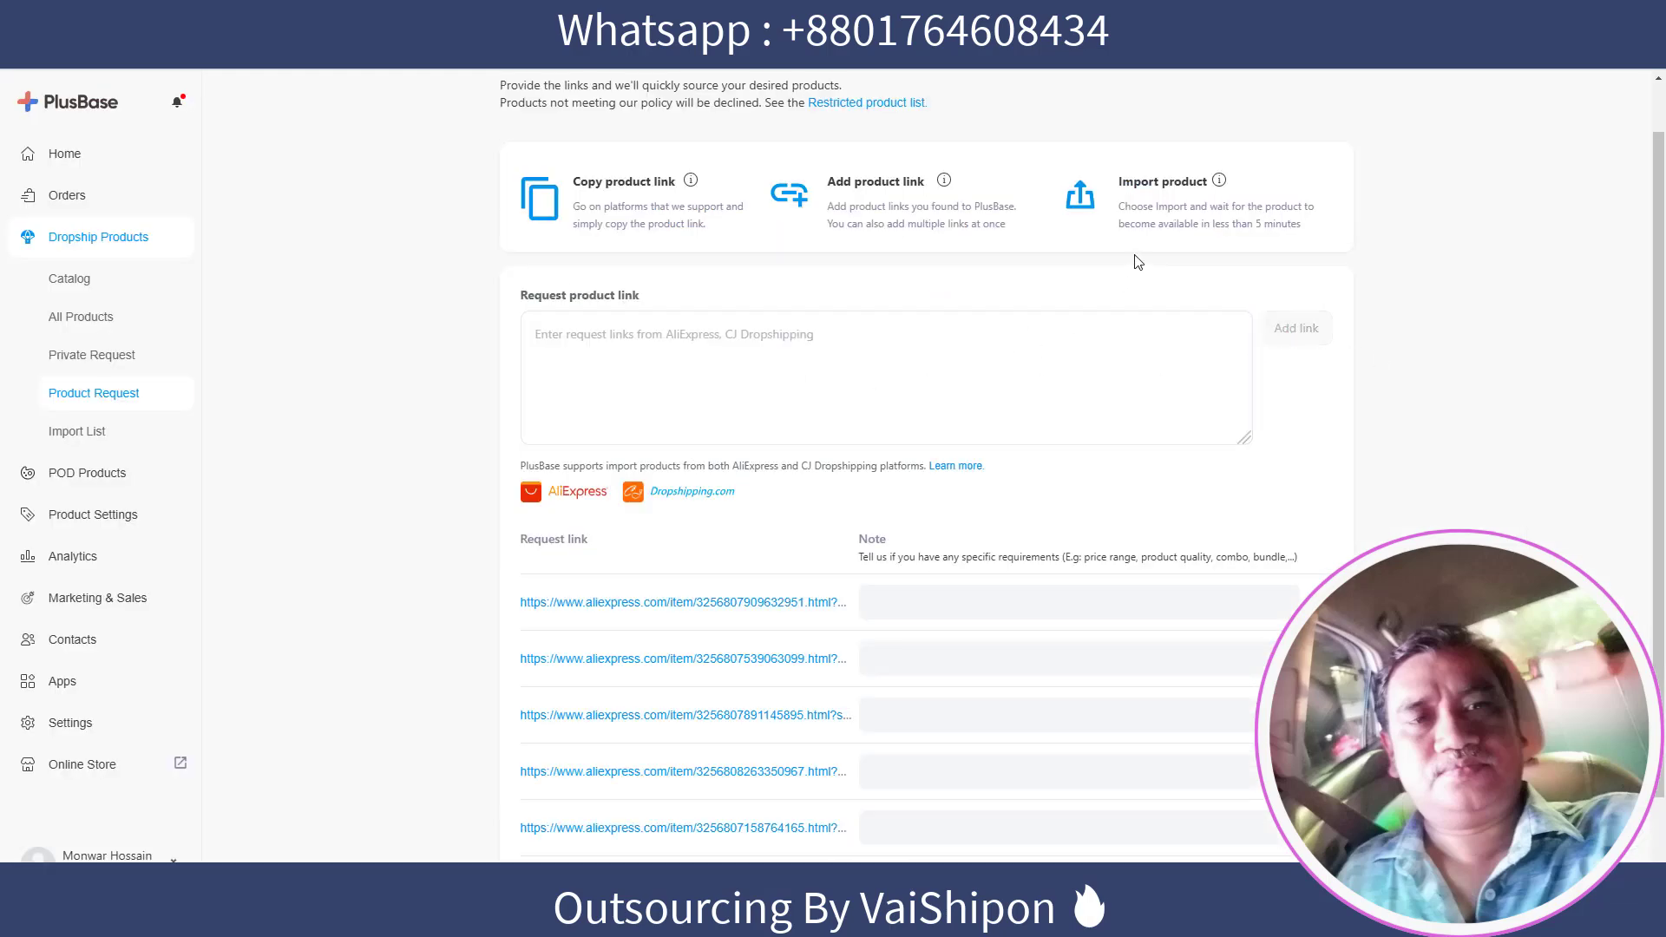
Copy the AliExpress link of the Rechargeable USB Chin Massager and add it to the PlusBase import request
key("ctrl+Tab")
left_click(754, 17)
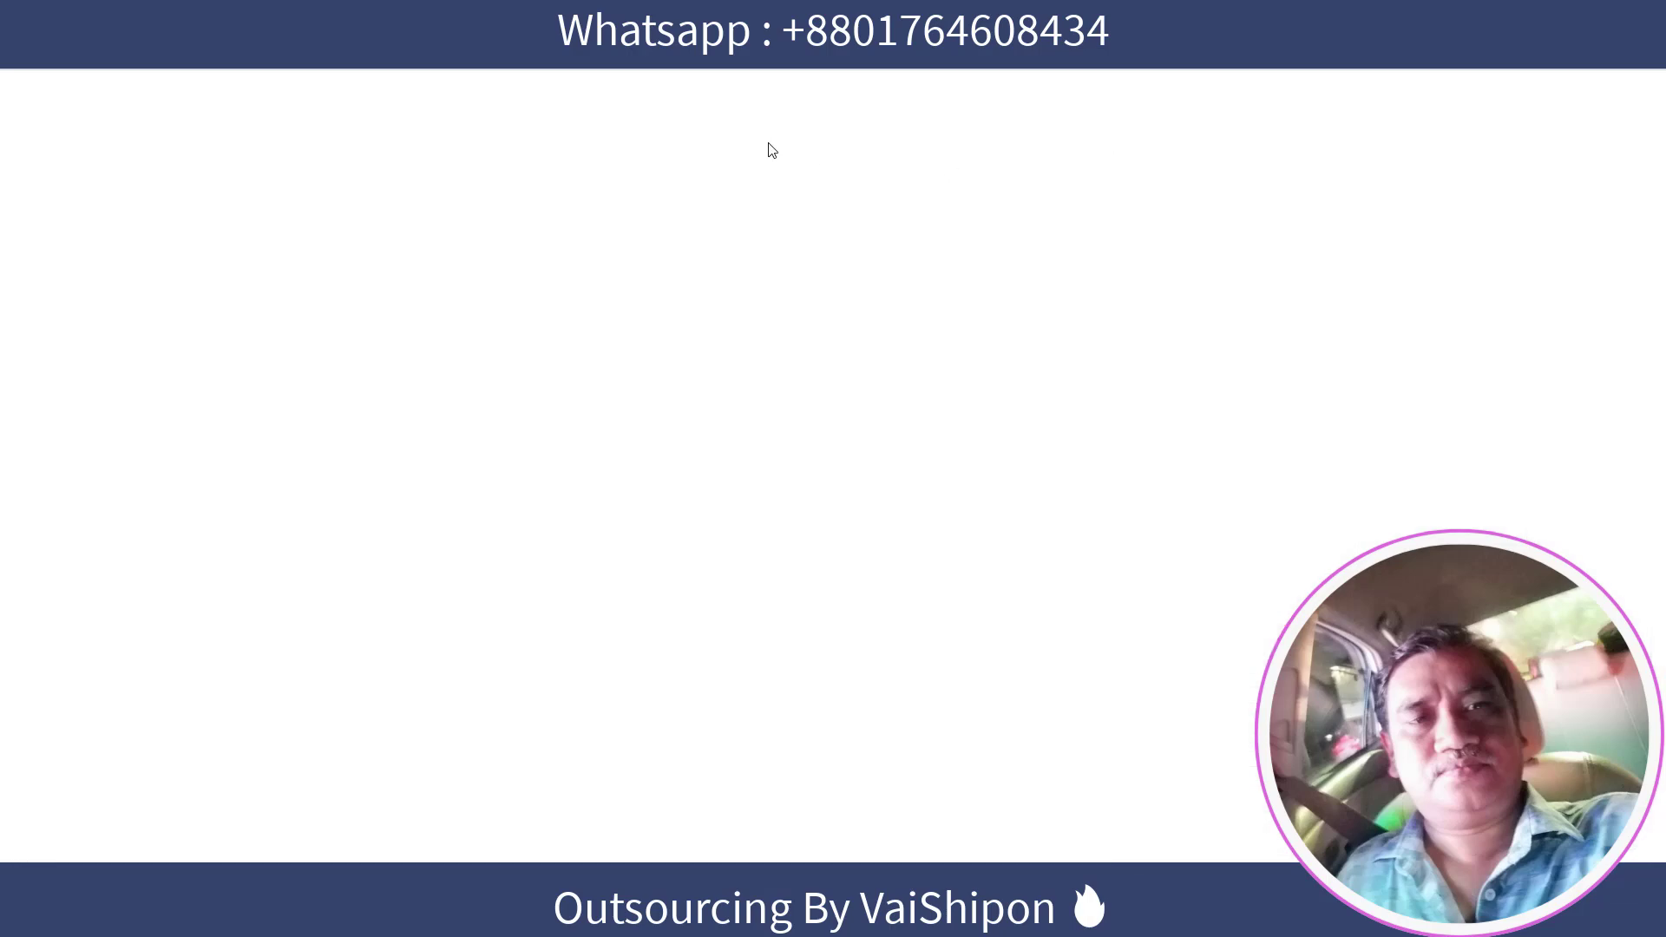
right_click(788, 55)
left_click(825, 208)
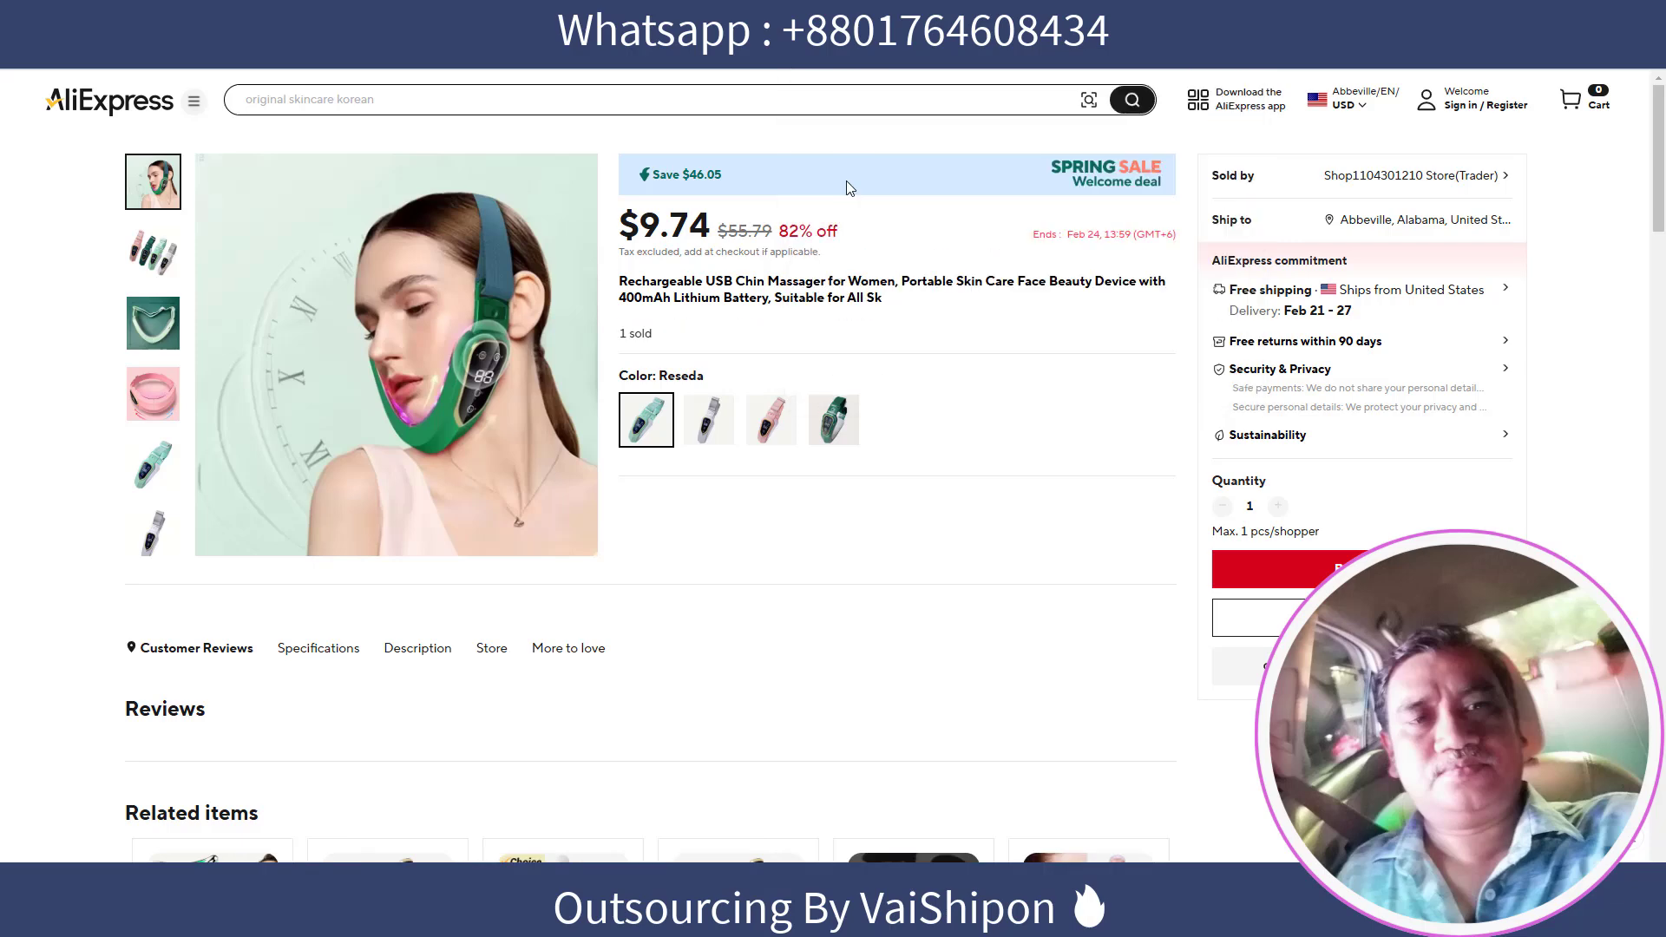
key("ctrl+Tab")
key("ctrl+v")
left_click(1297, 330)
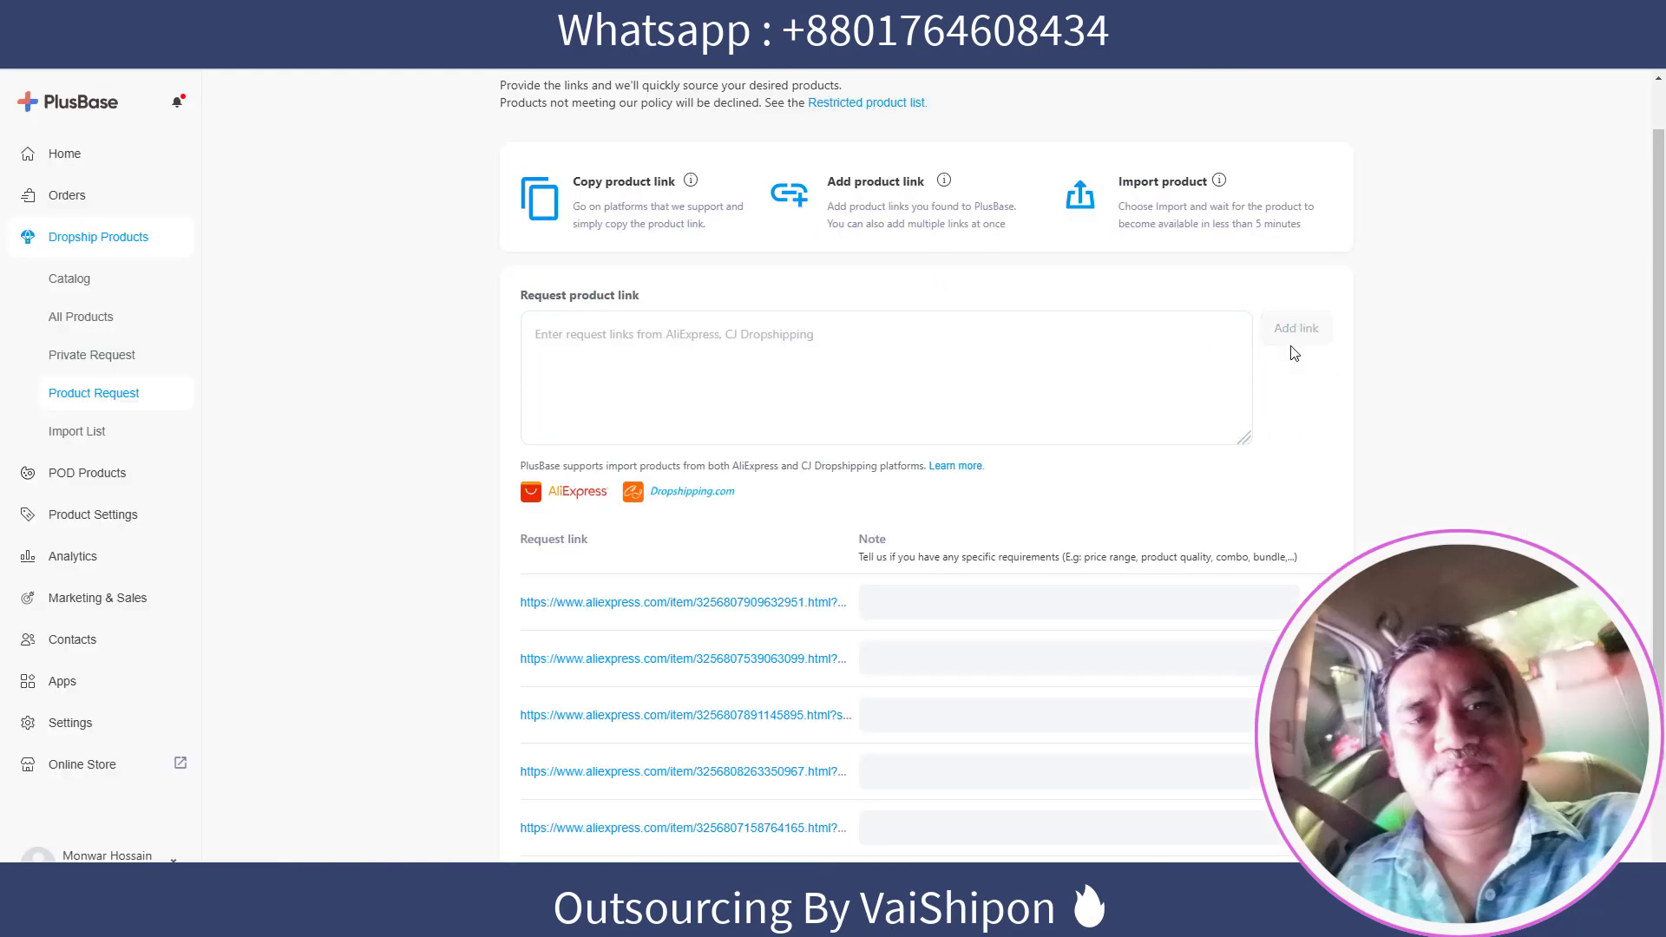
Review the list of added request links and submit them for product import
scroll(890, 588, "down", 2)
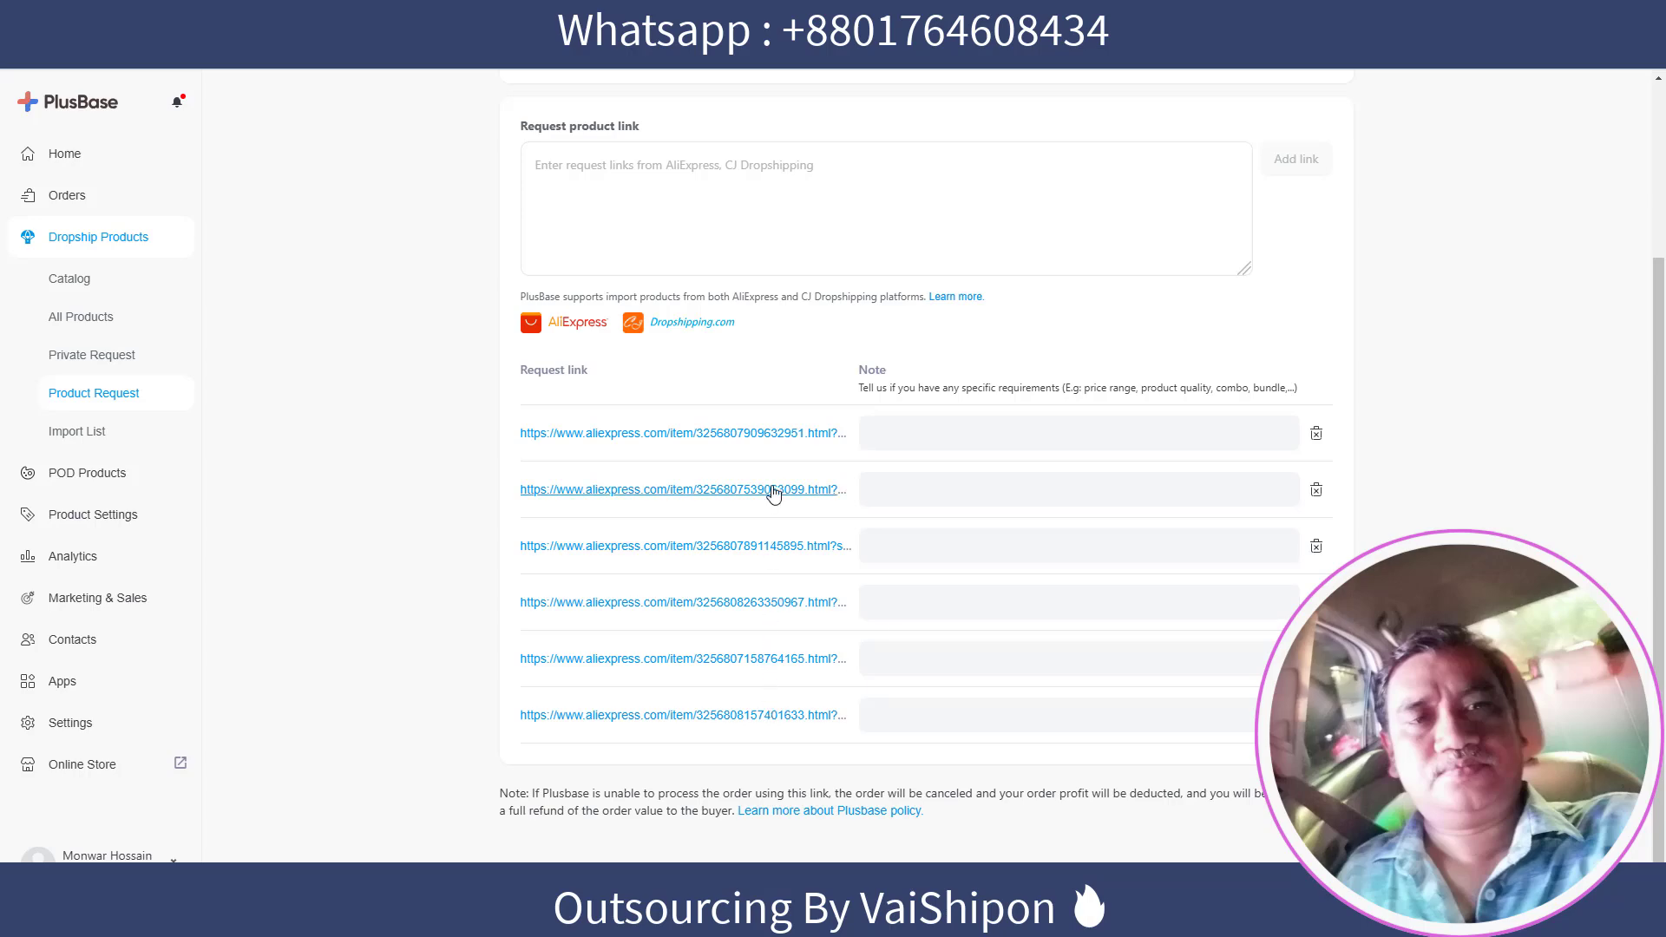
scroll(1291, 404, "up", 3)
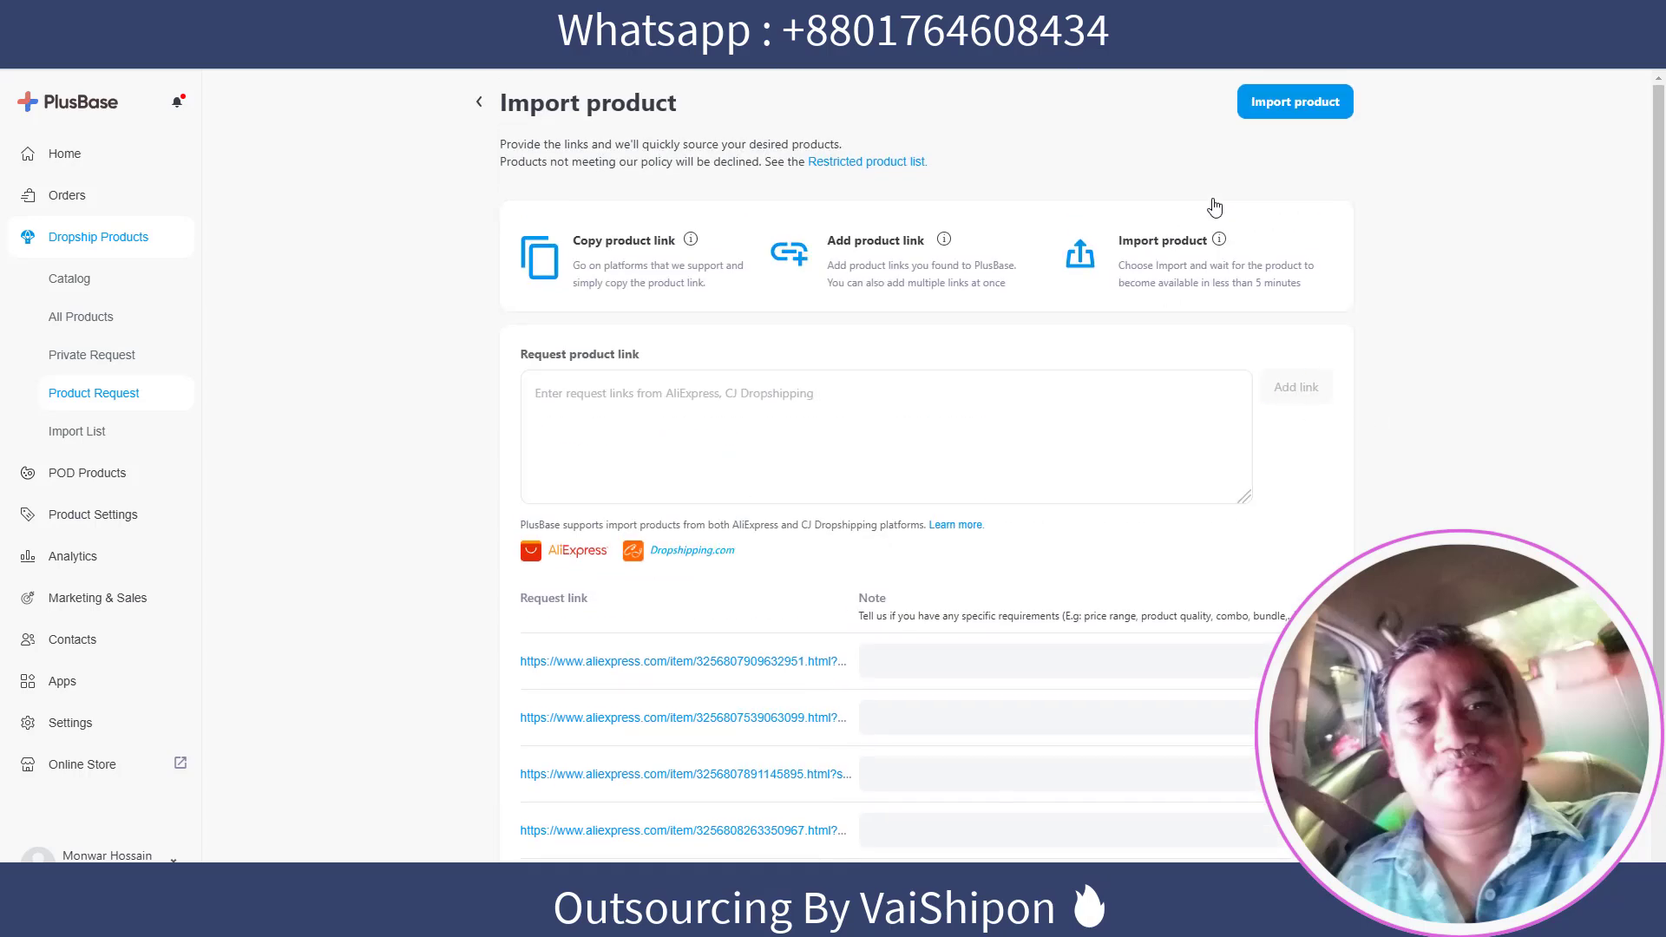
left_click(1274, 111)
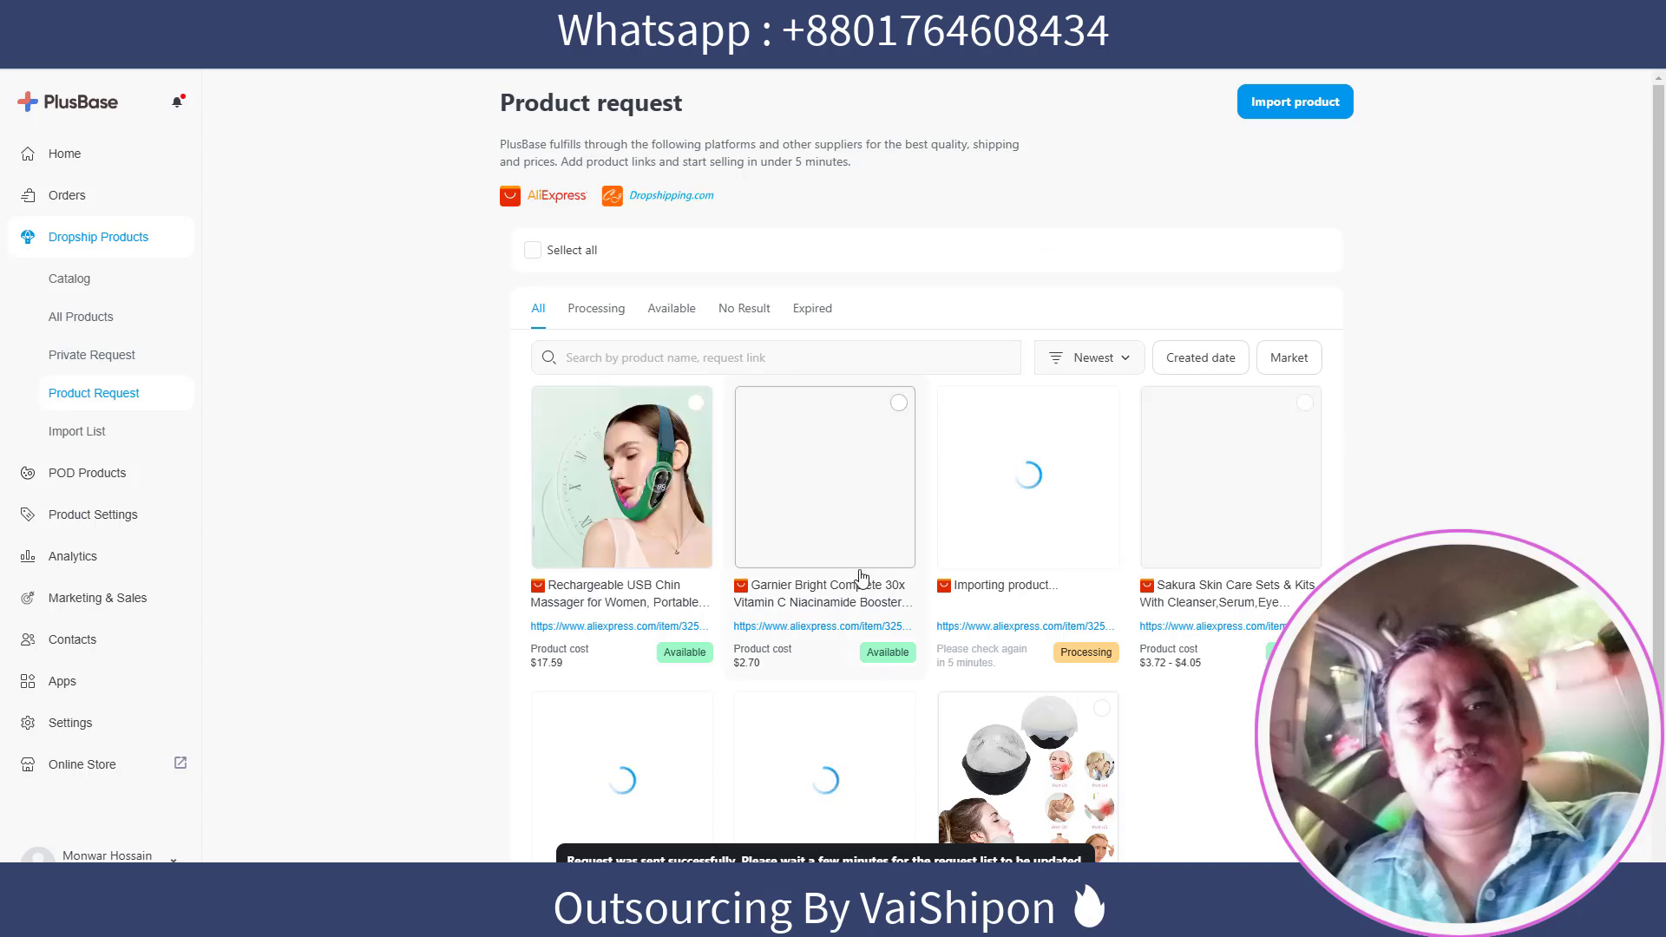
Check the availability and costs of the requested products and open them in the import list
scroll(1137, 544, "down", 2)
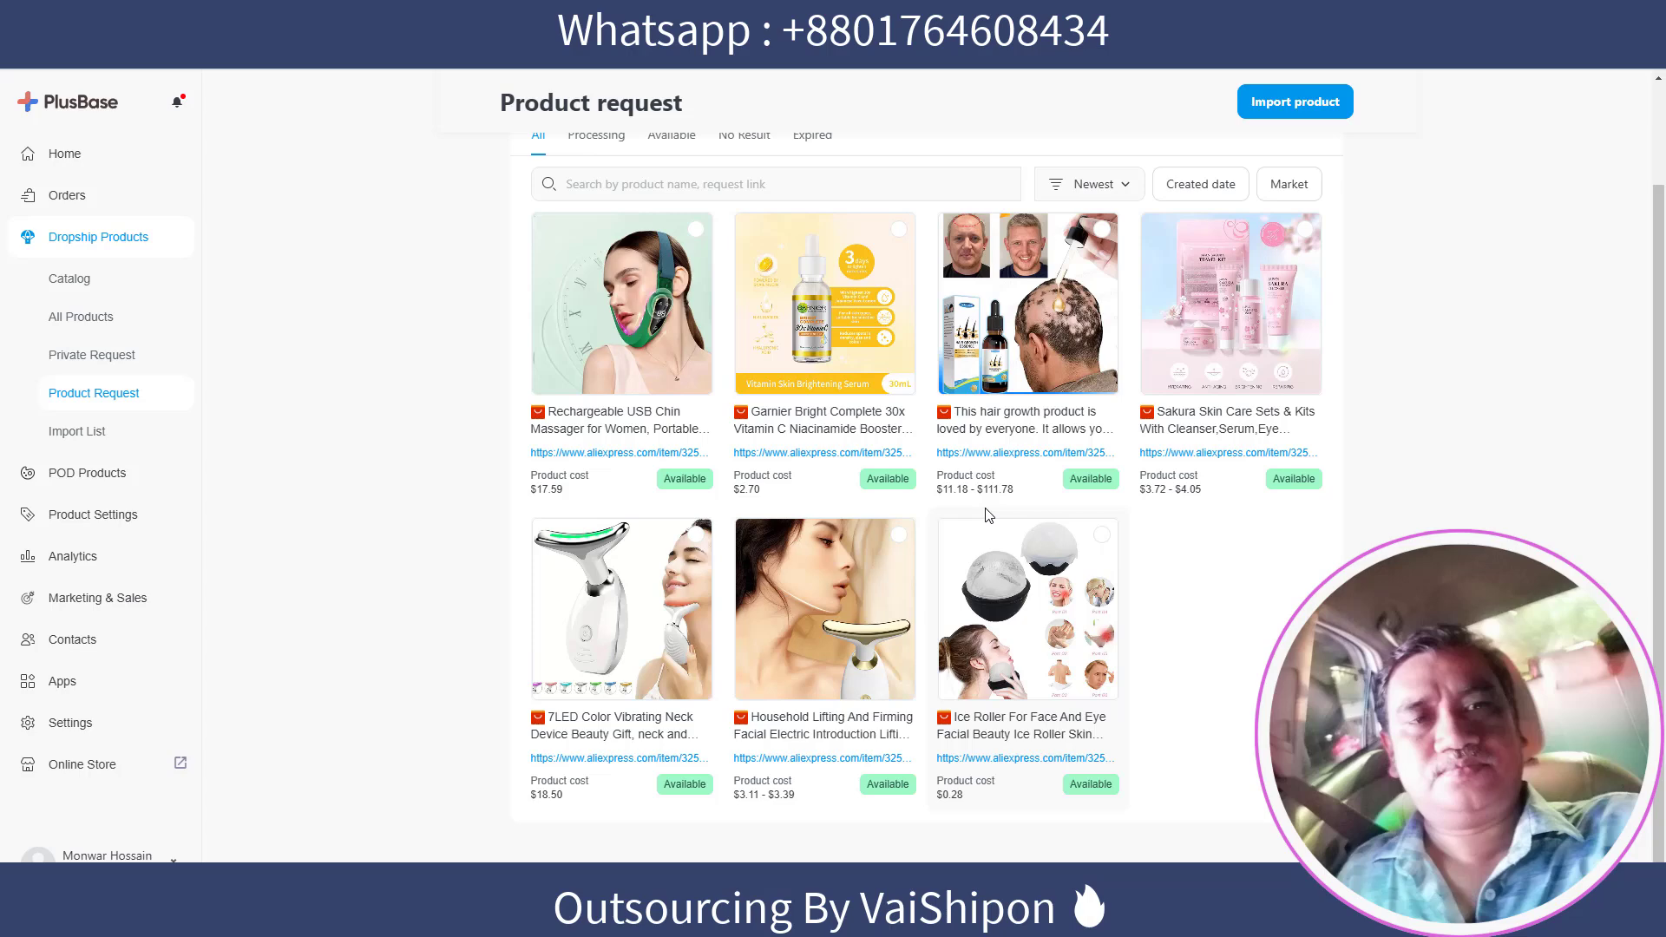
scroll(990, 515, "down", 1)
scroll(998, 515, "up", 2)
scroll(1012, 514, "down", 2)
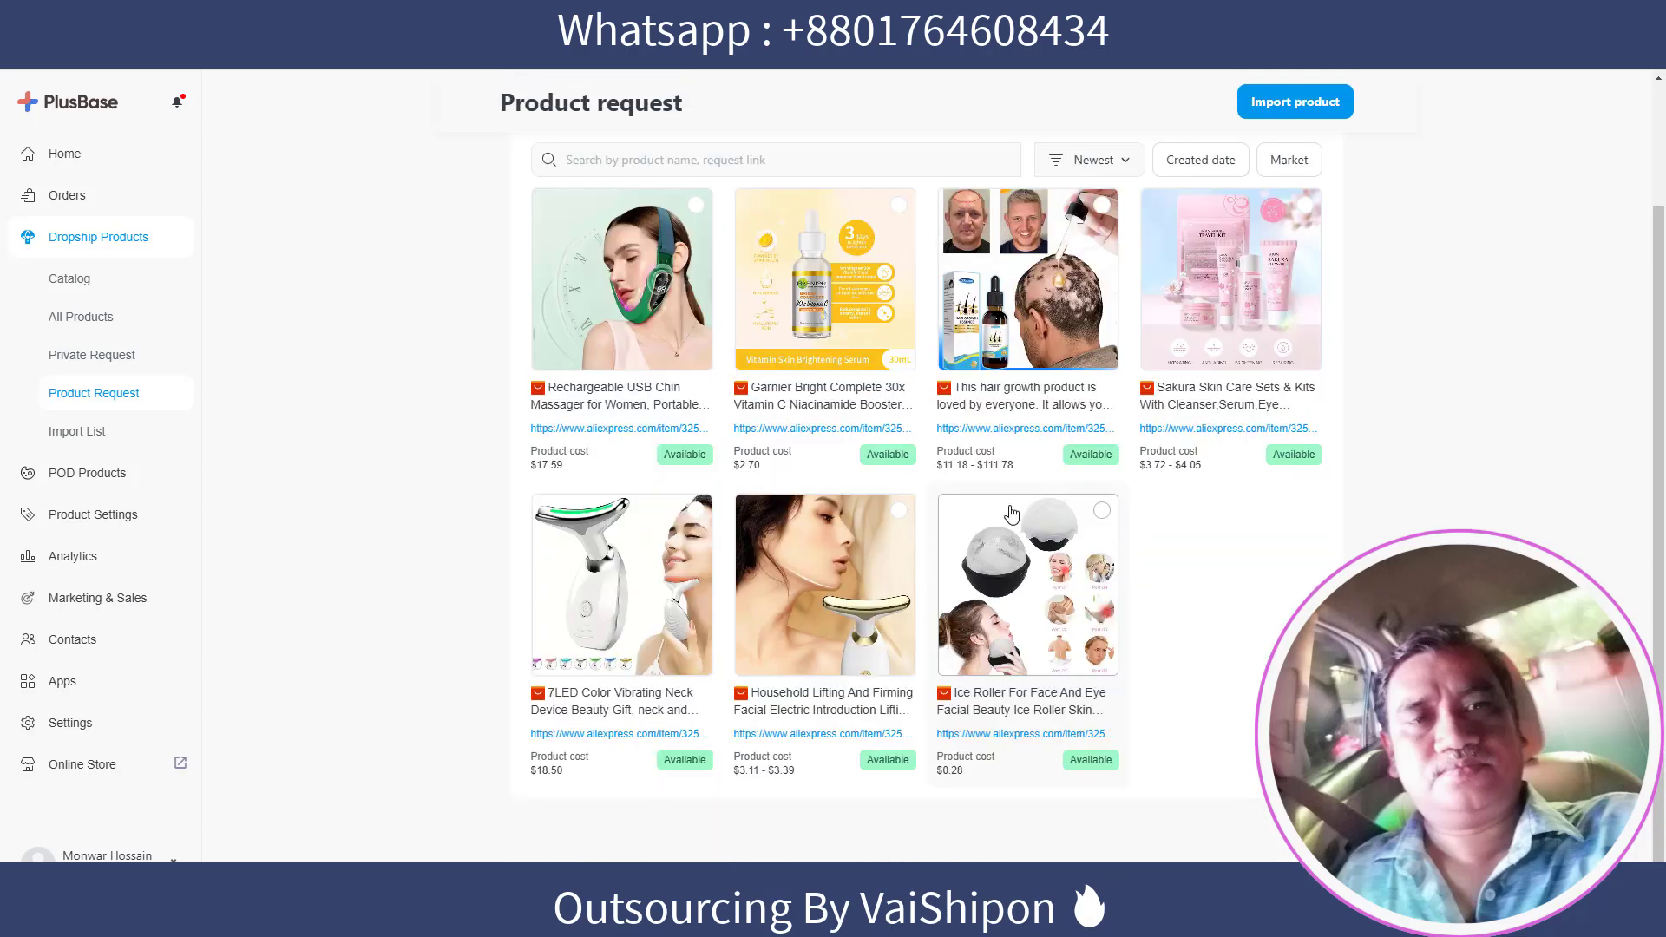
scroll(1012, 514, "up", 3)
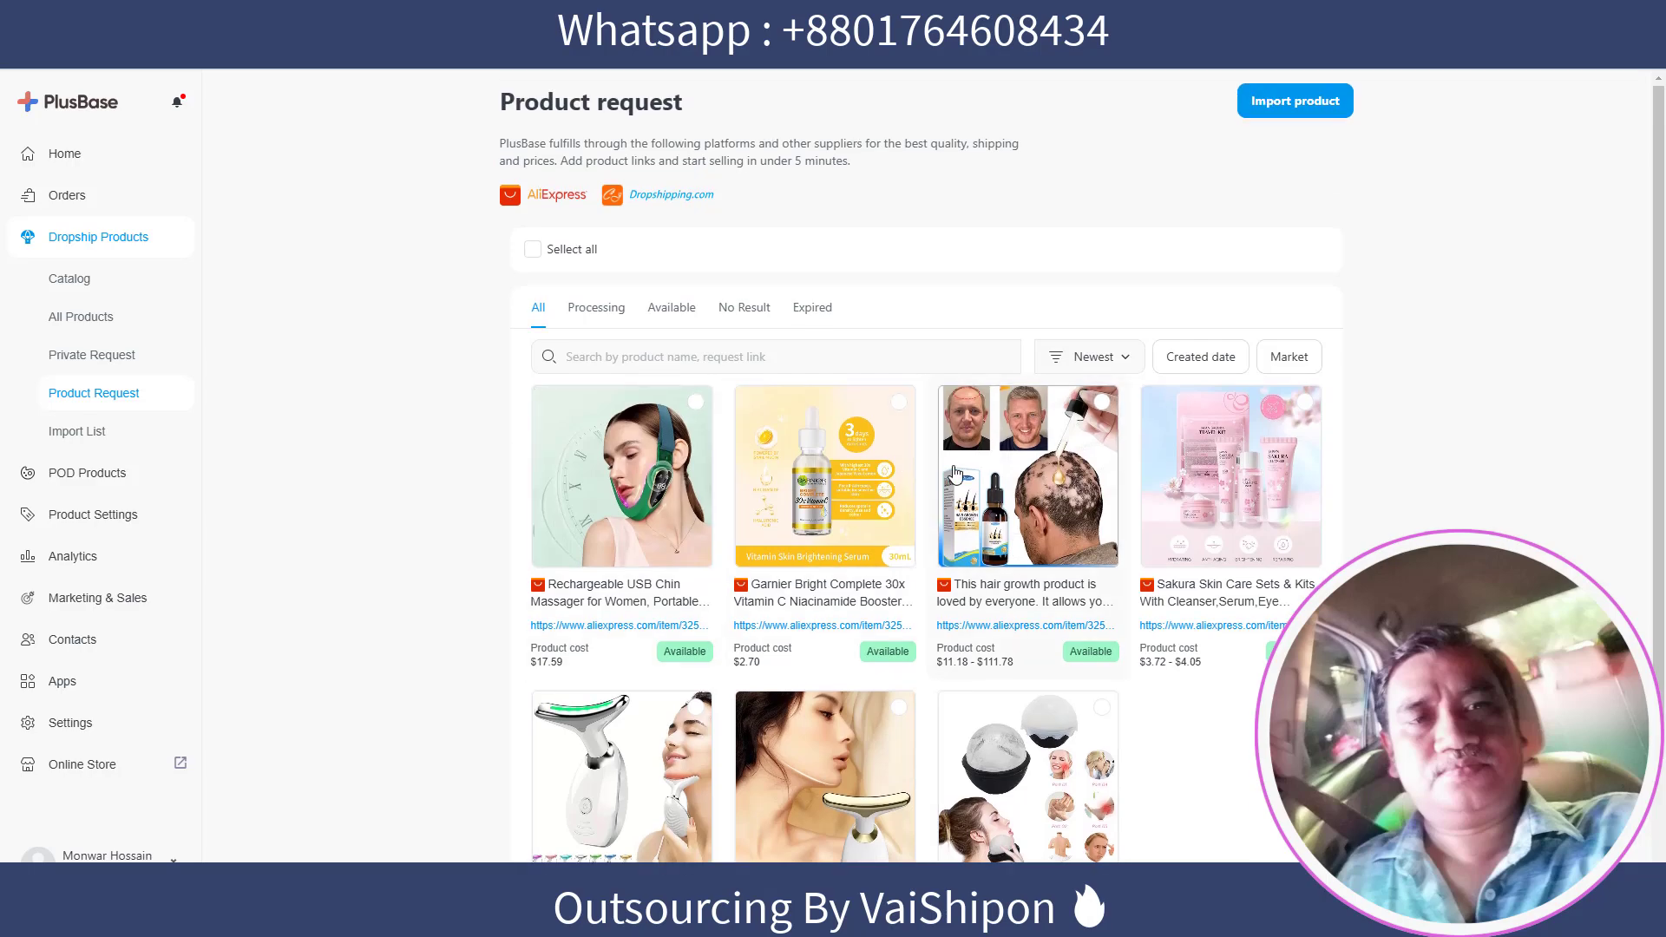
scroll(955, 473, "down", 1)
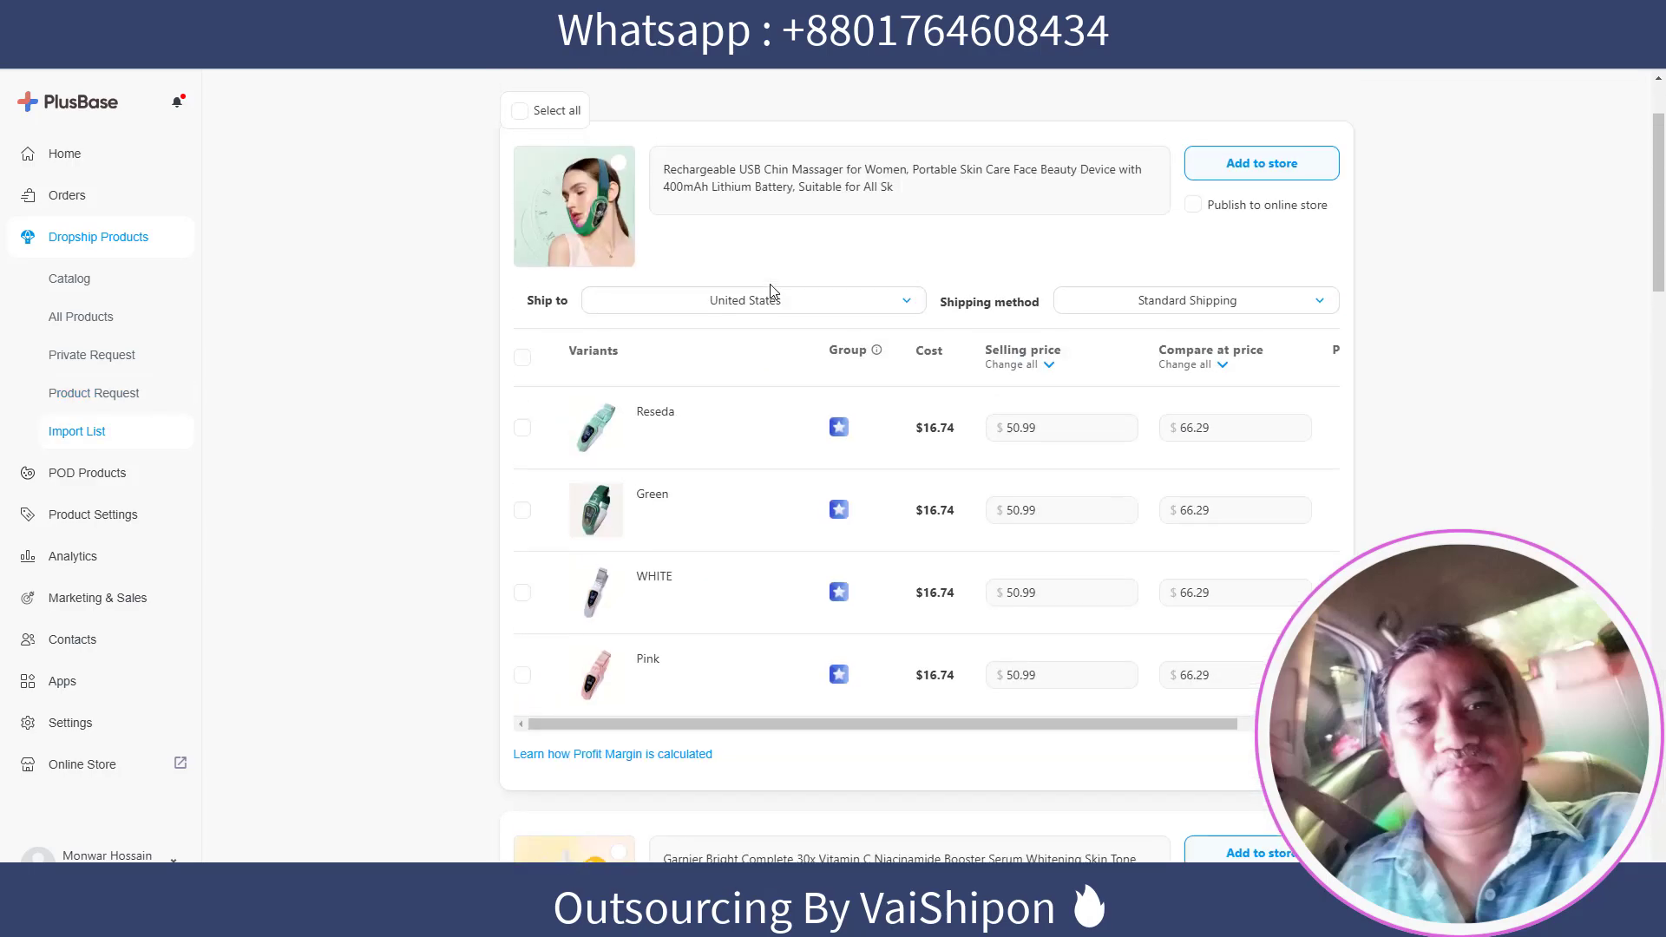
Enable publishing to the online store for the chin massager and shorten its title to "Rechargeable USB Chin Massager for Women"
scroll(771, 291, "up", 2)
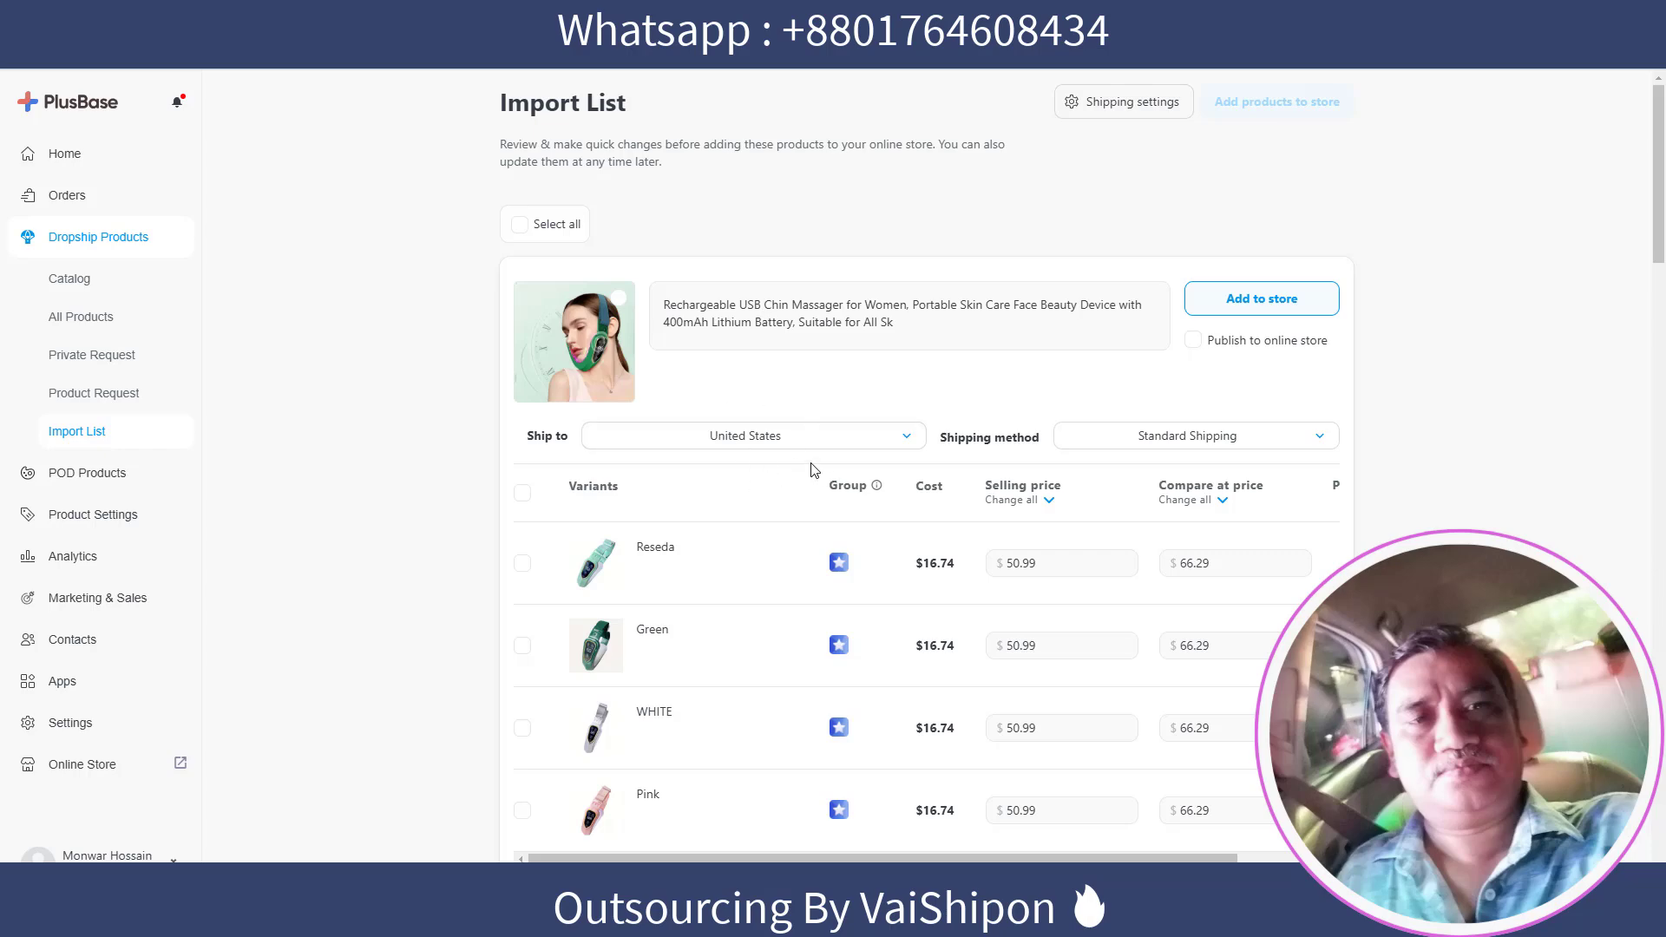
scroll(807, 469, "down", 2)
scroll(807, 470, "up", 1)
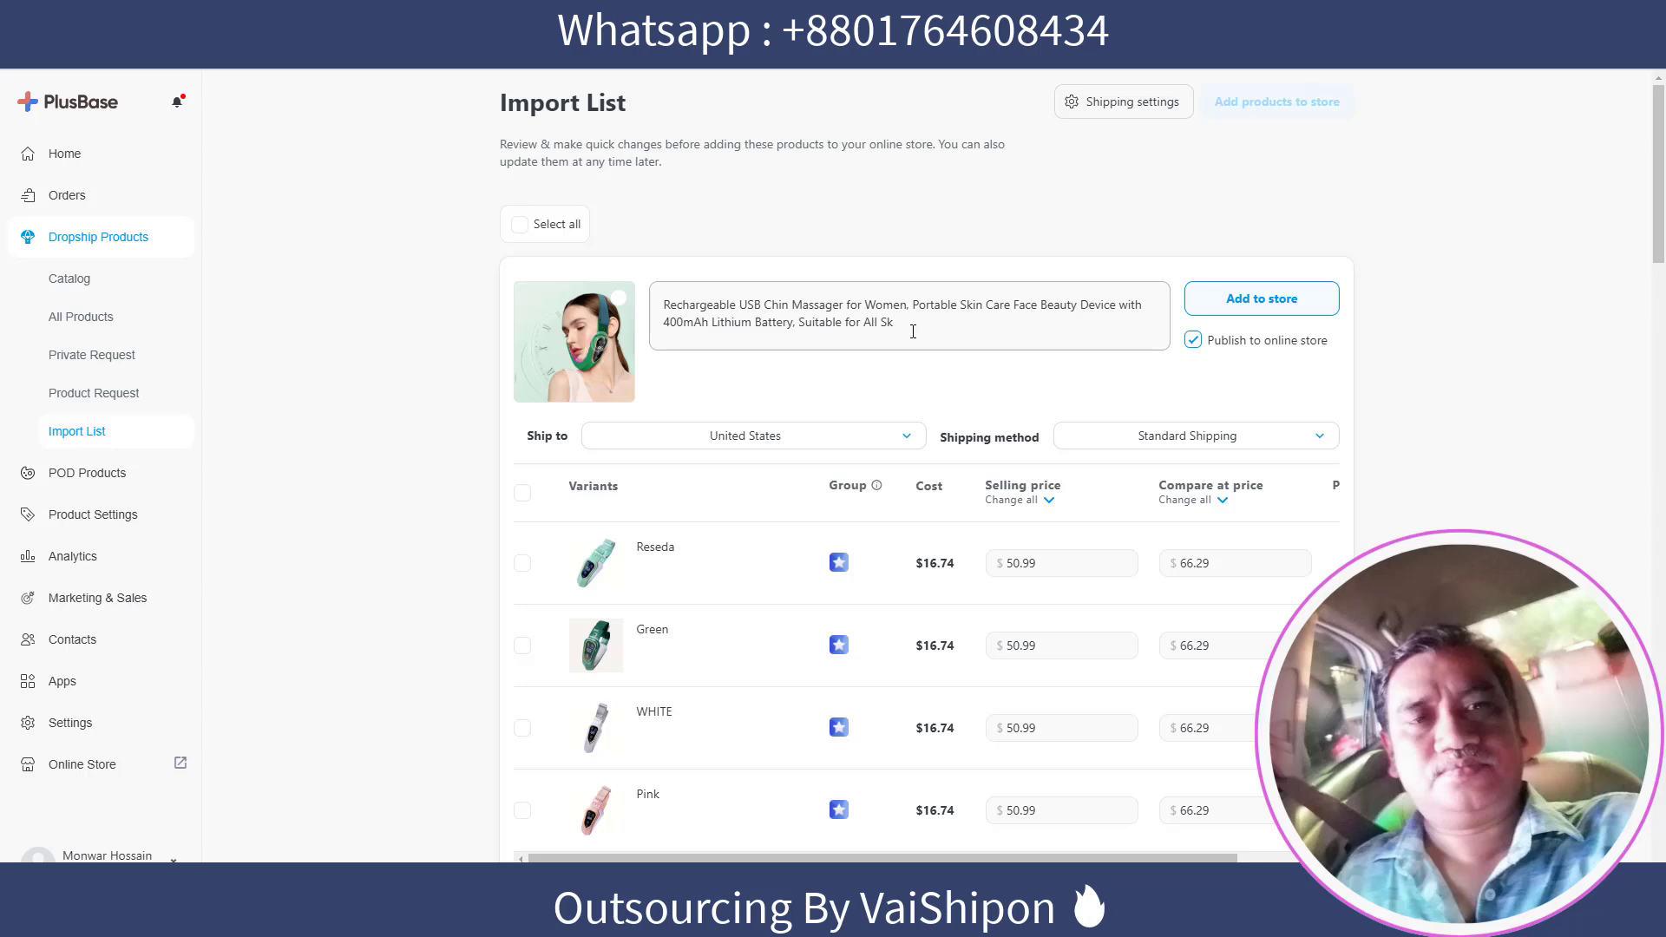
left_click_drag(913, 332, 638, 312)
left_click(877, 342)
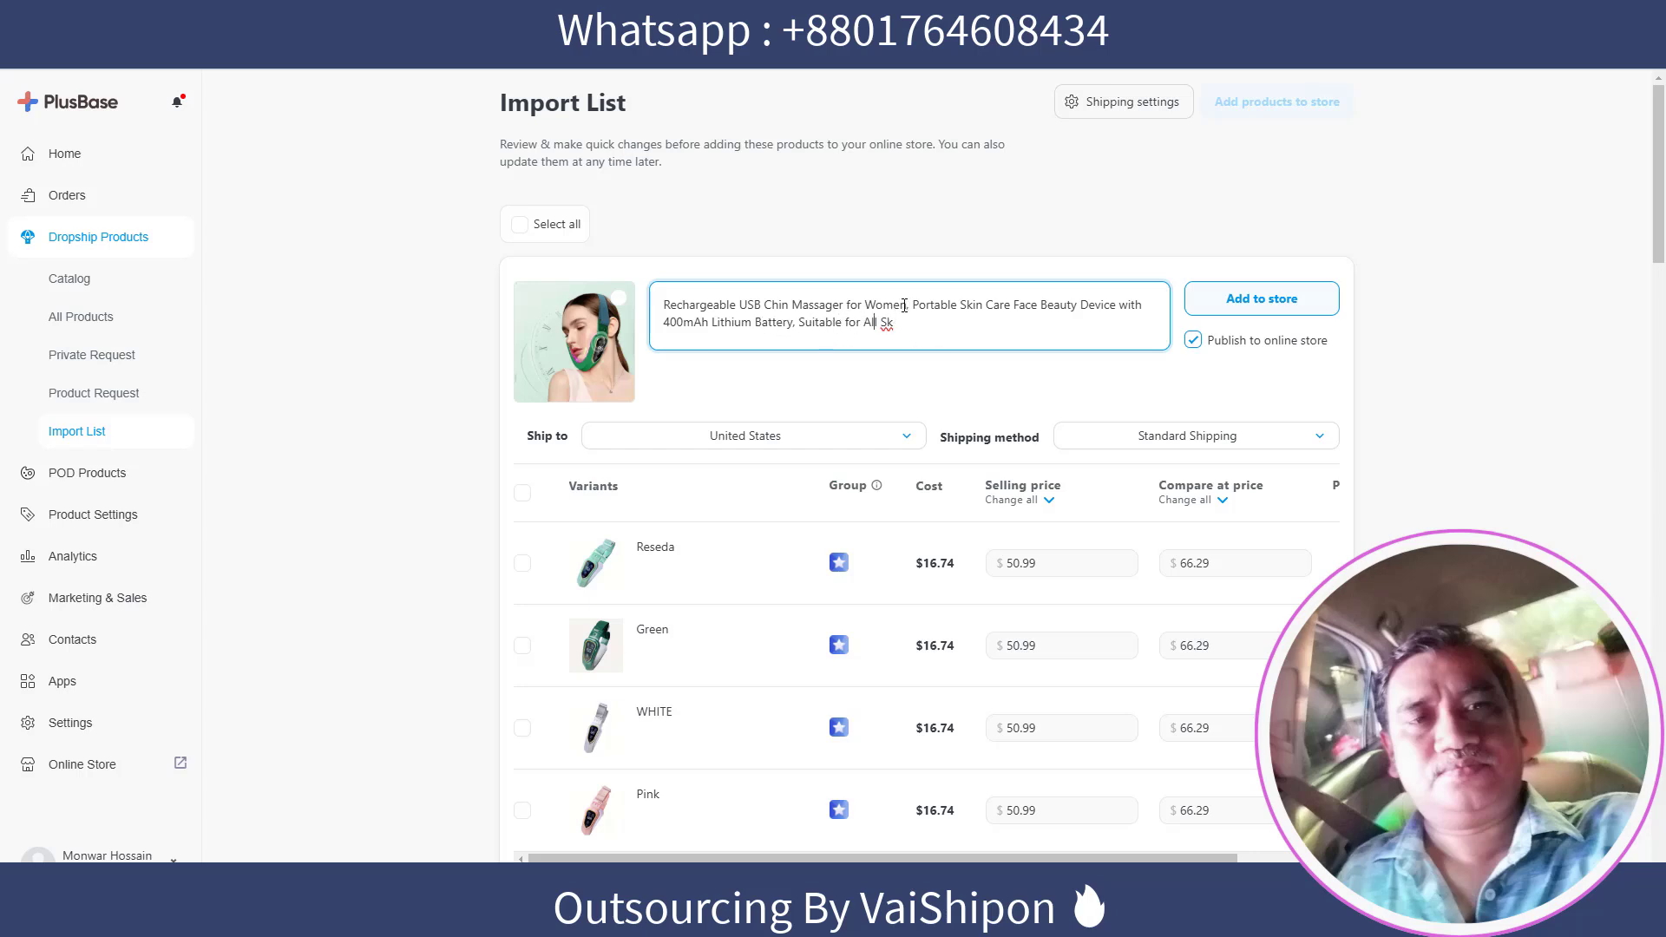
left_click_drag(908, 307, 929, 319)
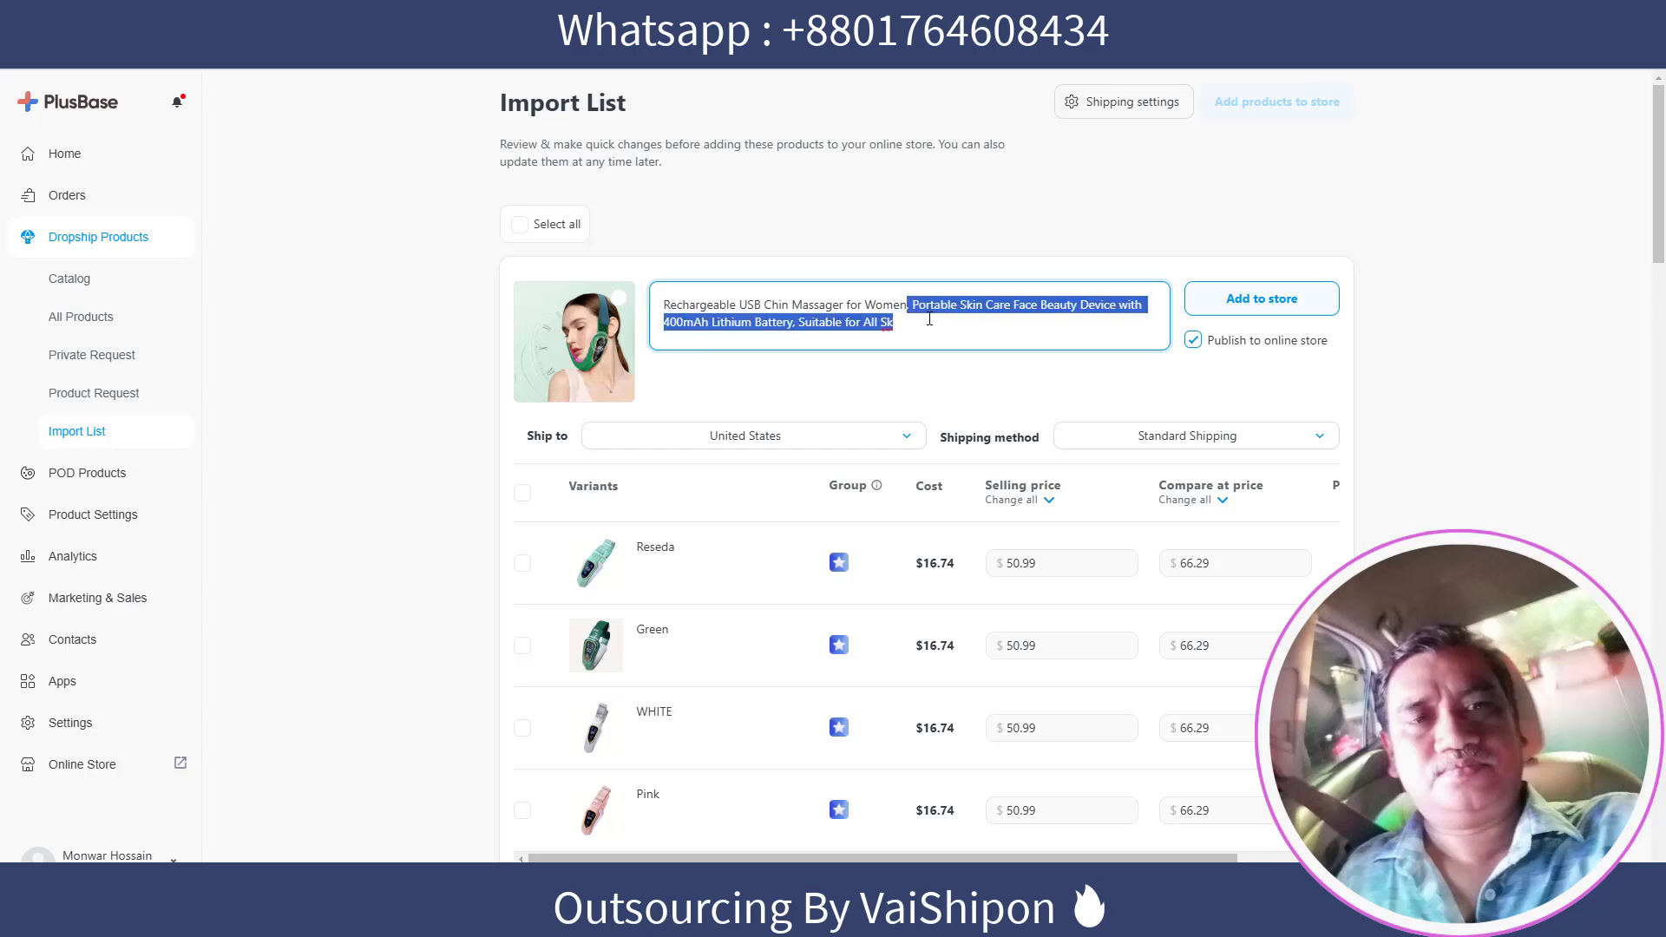
key("BackSpace")
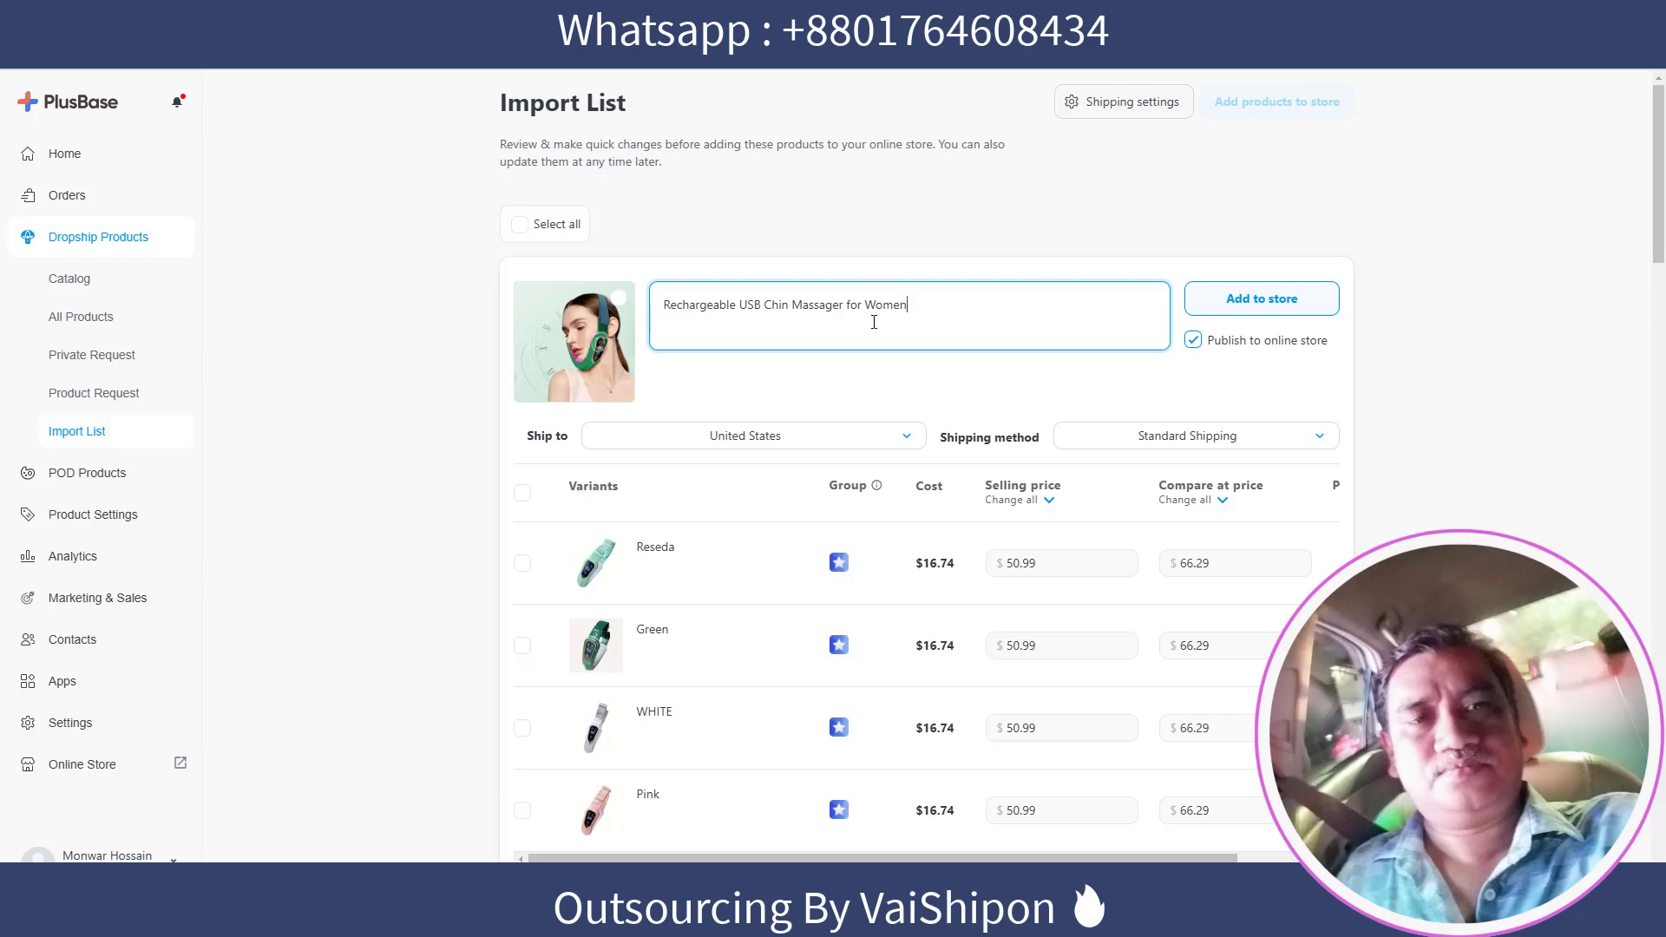
Shorten the Garnier serum's title to "Garnier Bright Complete 30x Vitamin C Niacinamide Booster"
scroll(958, 319, "down", 9)
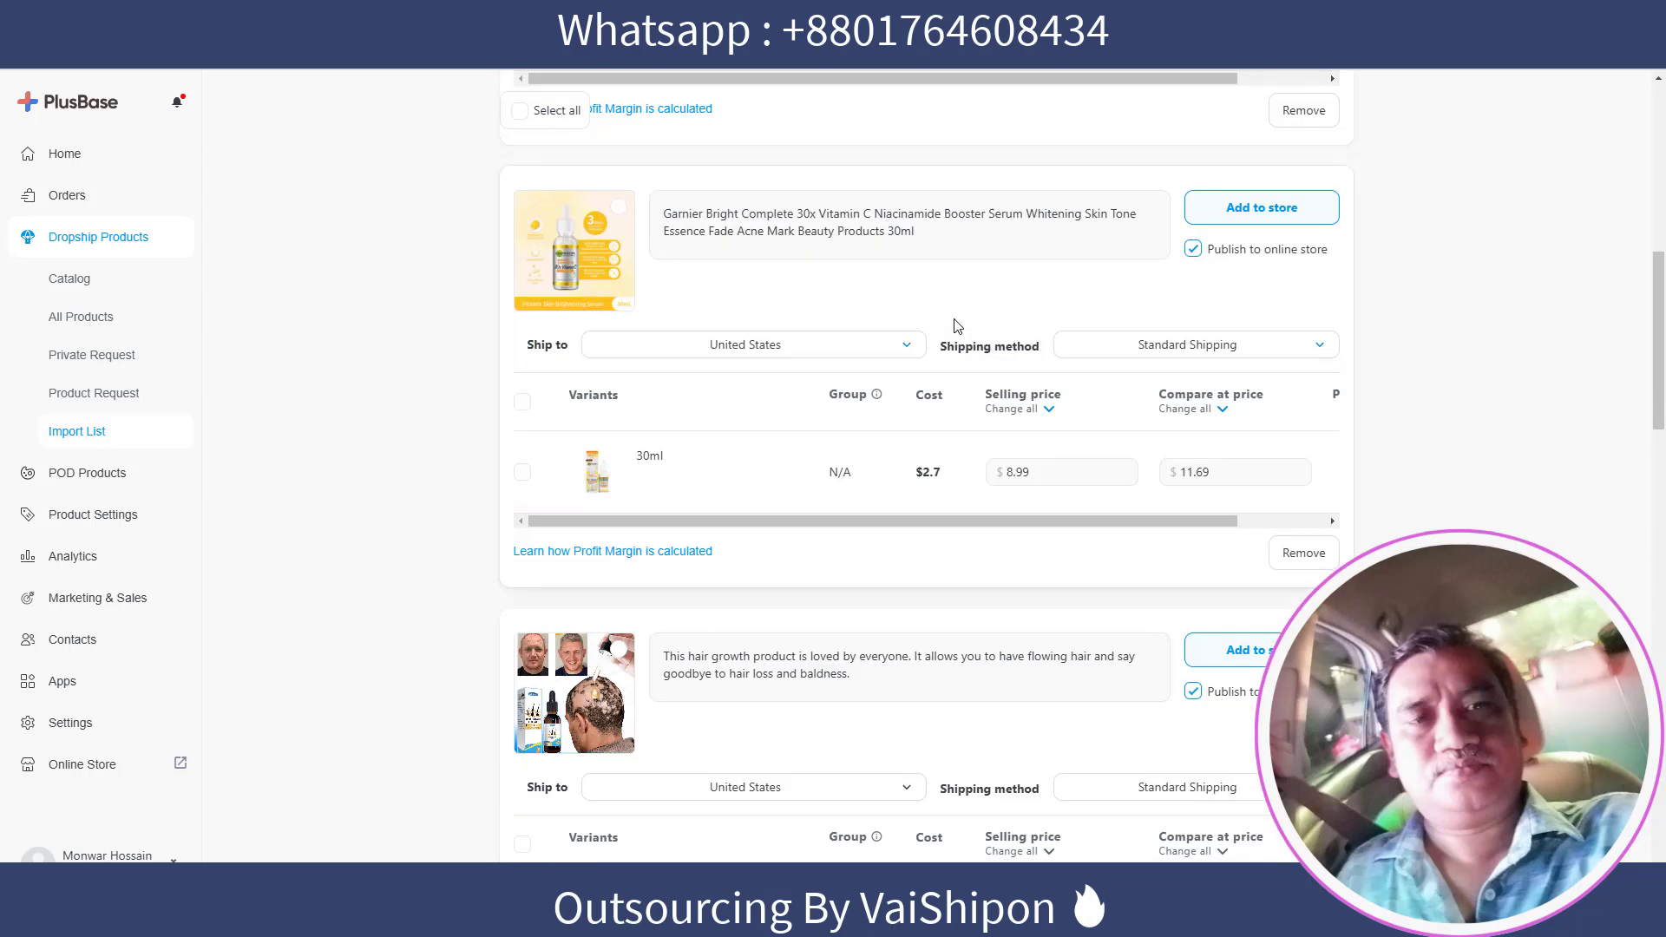
scroll(957, 324, "up", 2)
left_click(757, 399)
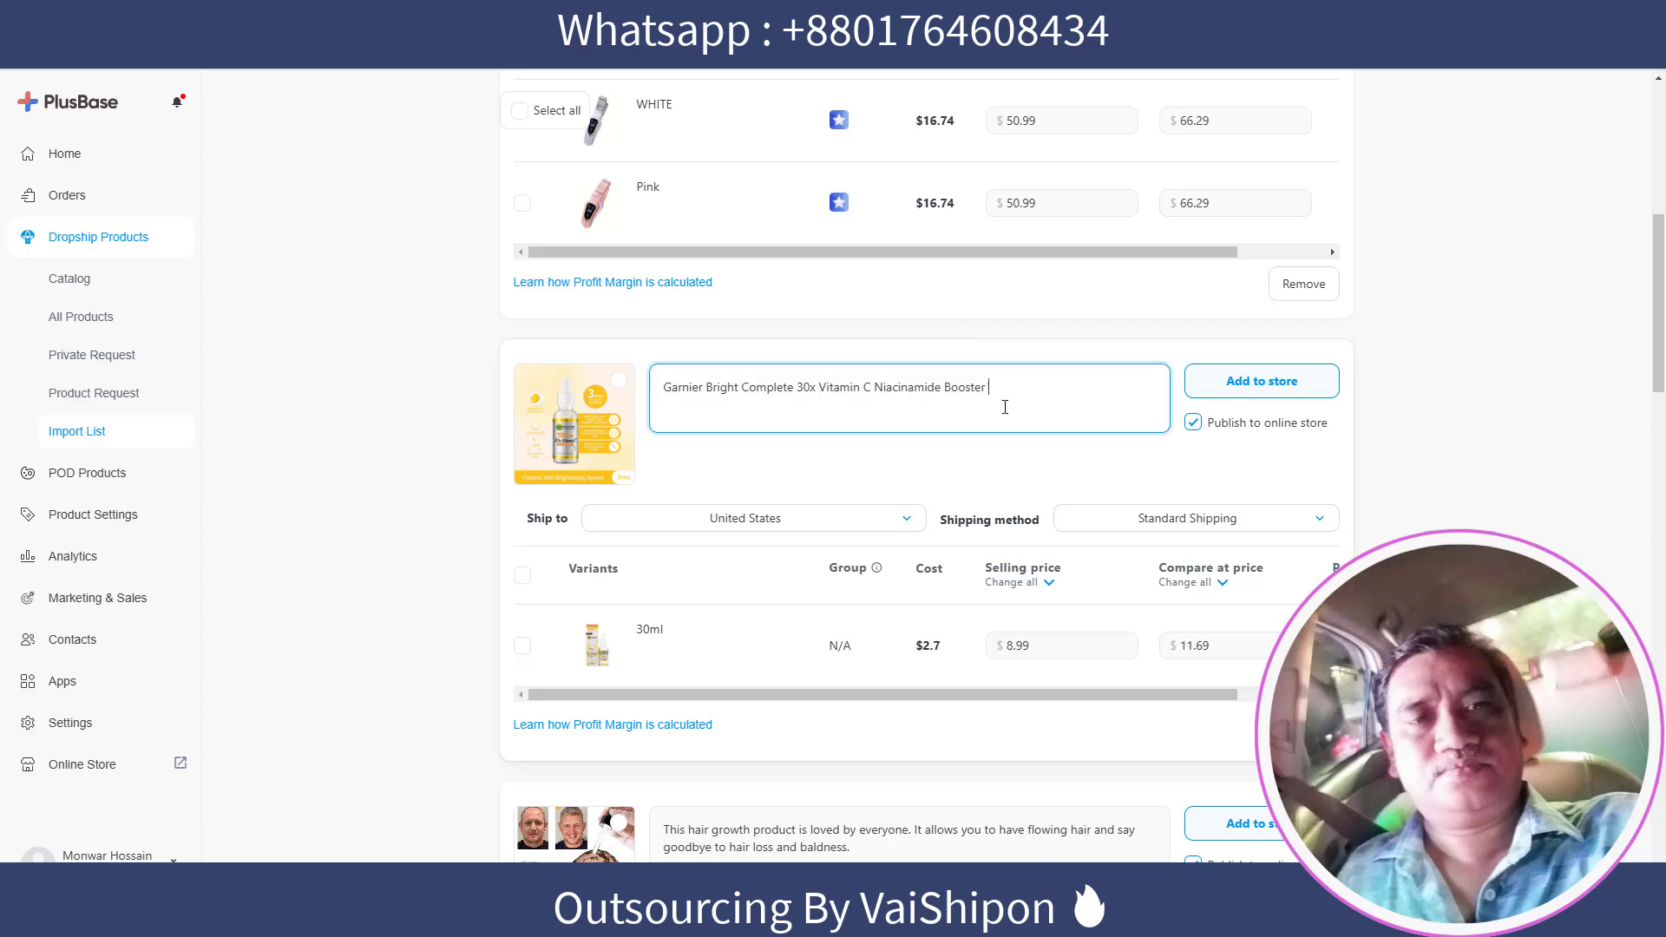
Shorten the hair growth serum's title to "This hair growth product"
scroll(1000, 408, "down", 5)
scroll(1004, 418, "down", 1)
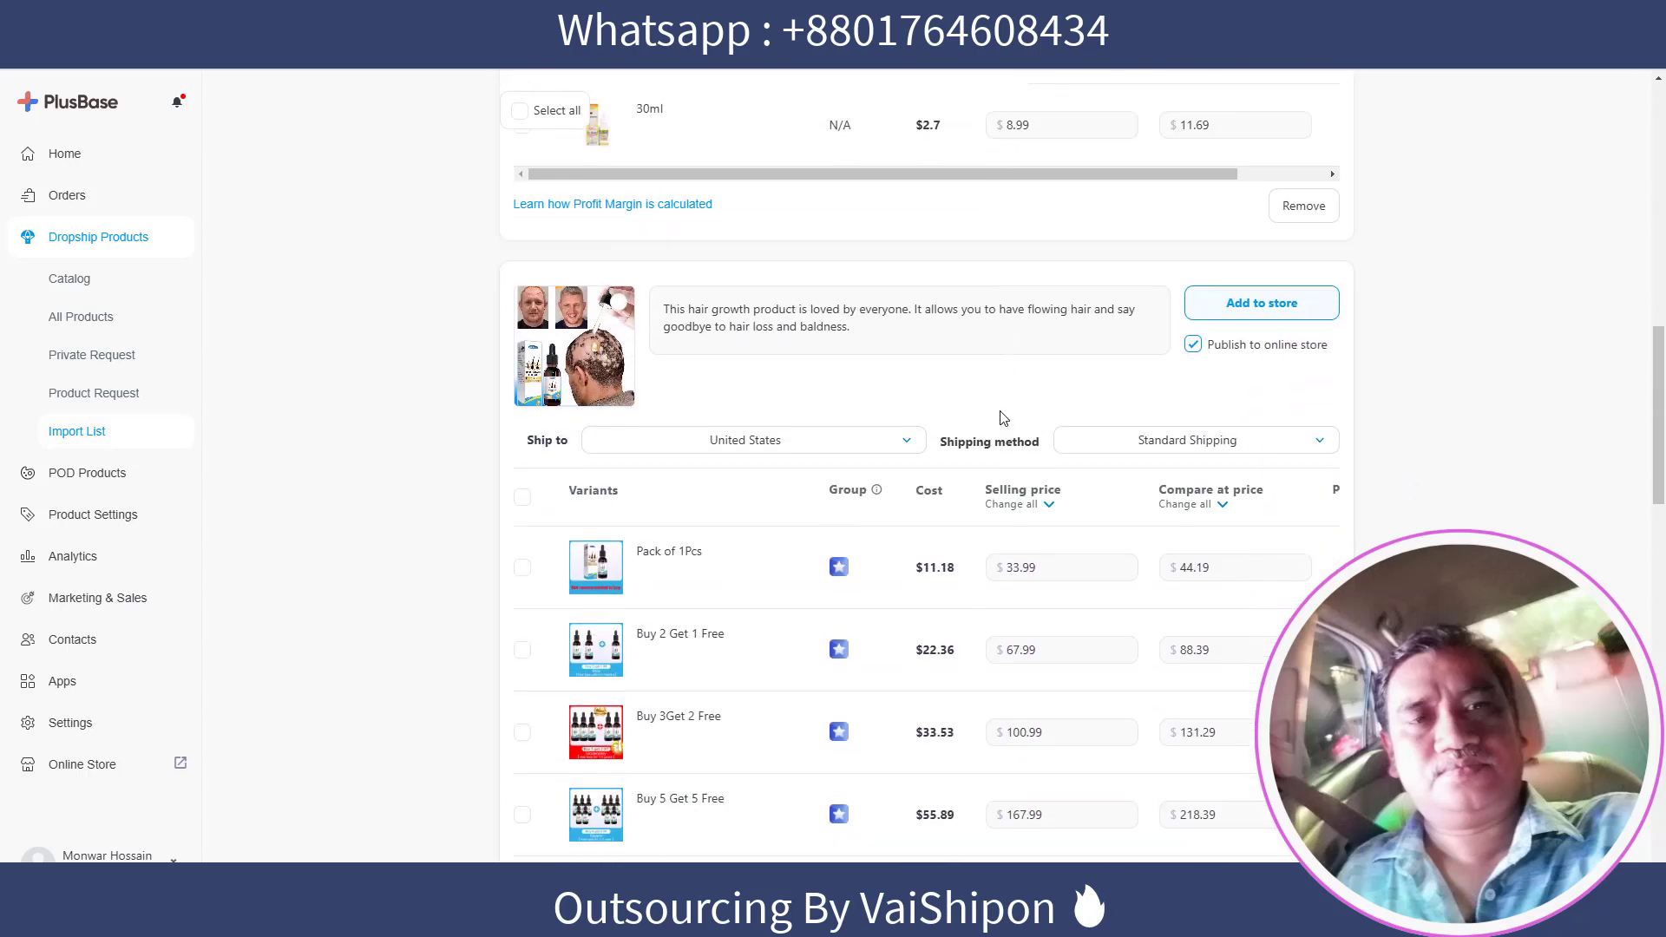
left_click_drag(799, 309, 894, 342)
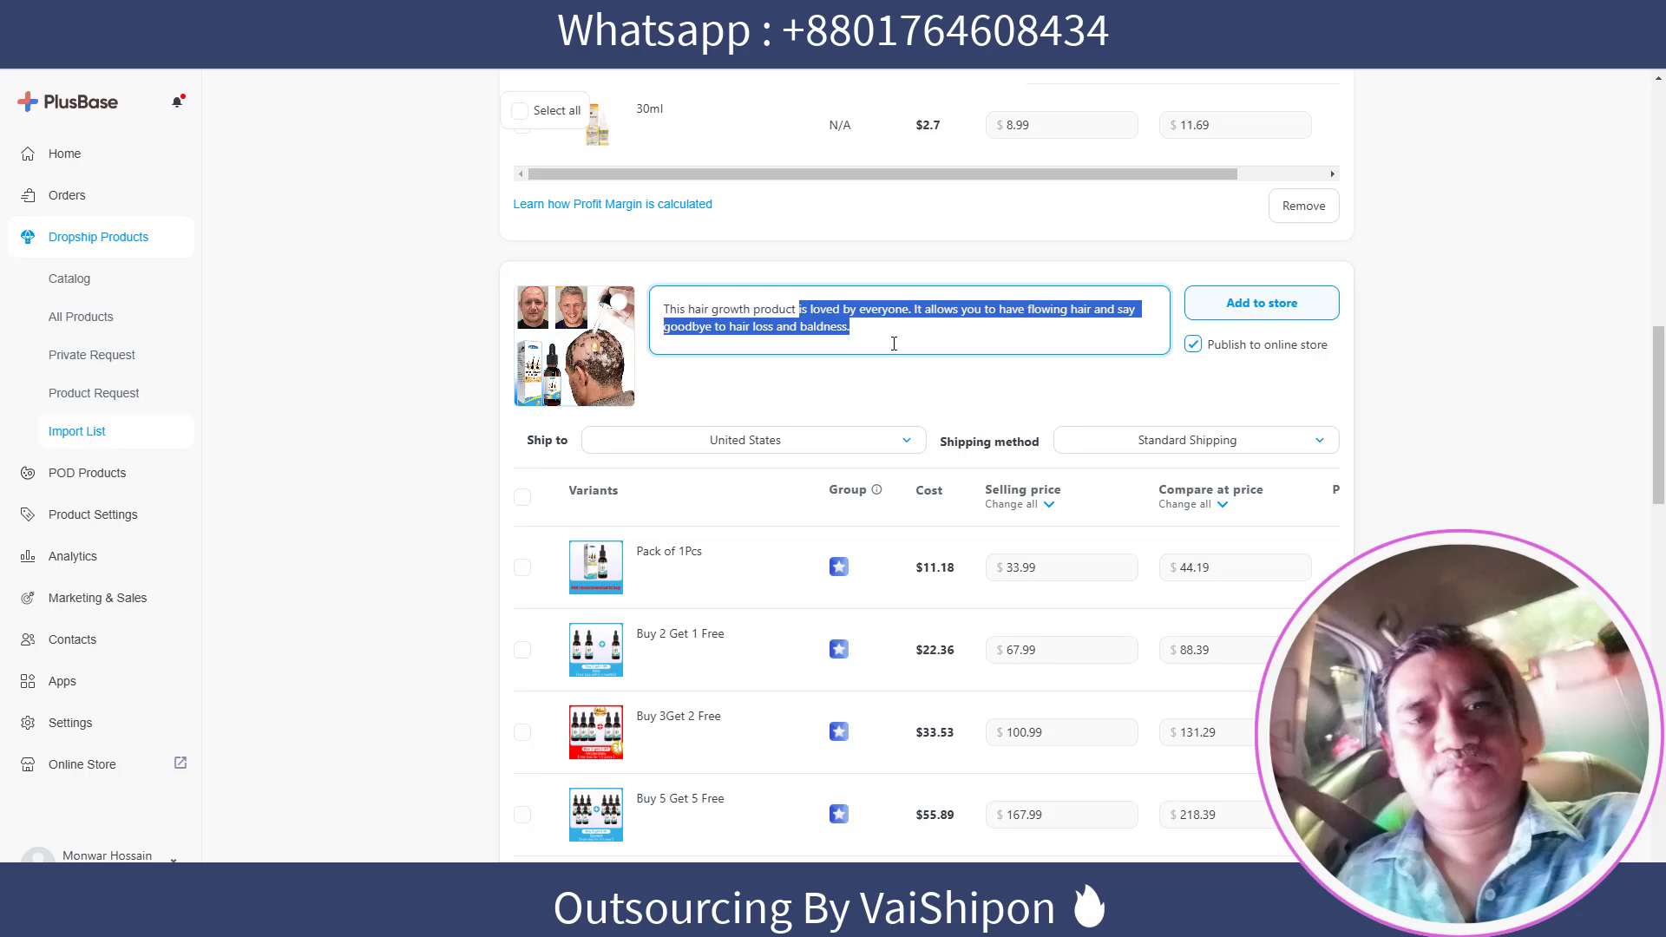
key("BackSpace")
Shorten the Sakura set's title to "Sakura Skin Care Sets & Kits With Cleanser"
scroll(894, 343, "down", 9)
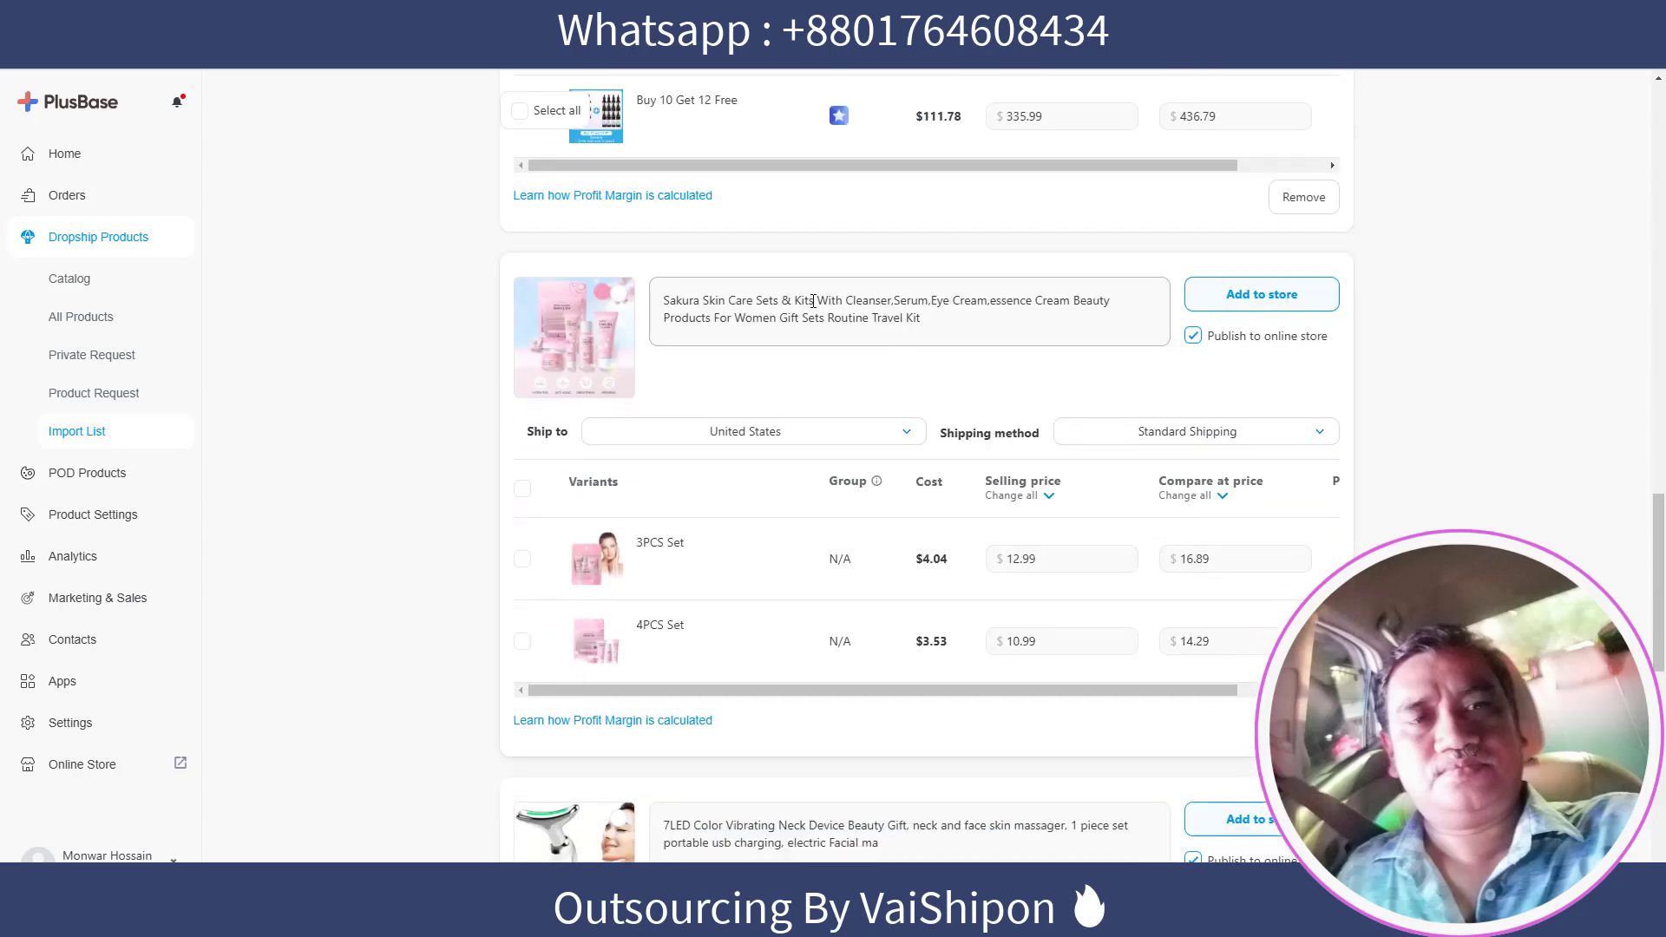
left_click_drag(893, 304, 934, 328)
key("BackSpace")
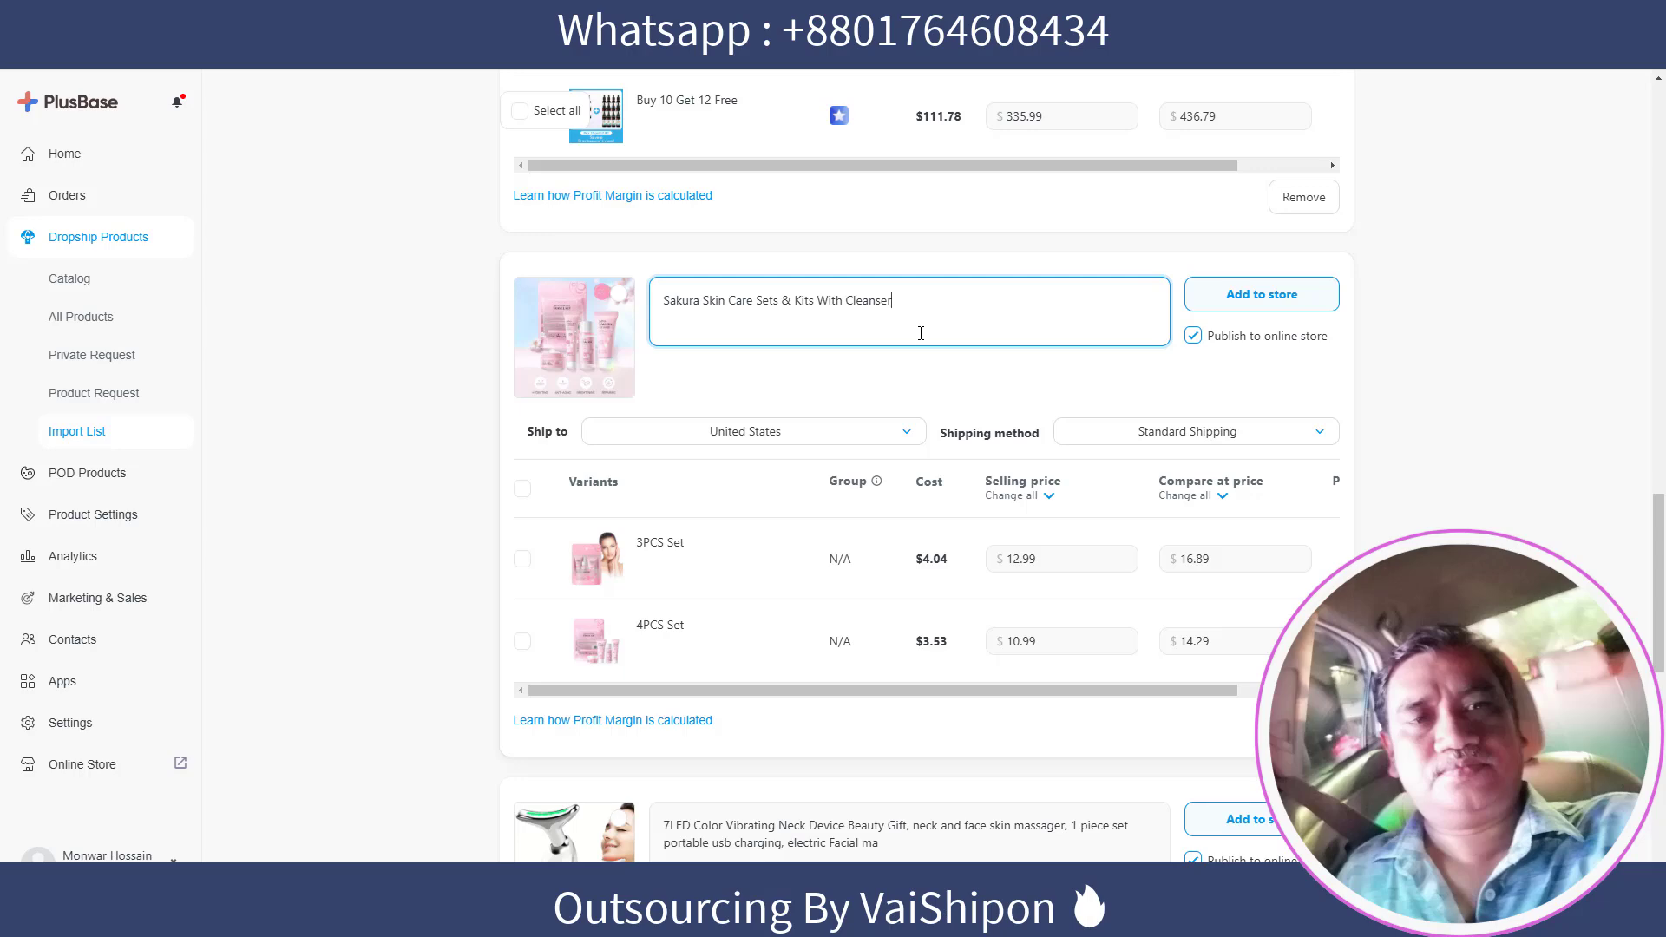
Remove "7LED" from the start of the vibrating neck device's title
scroll(911, 357, "down", 6)
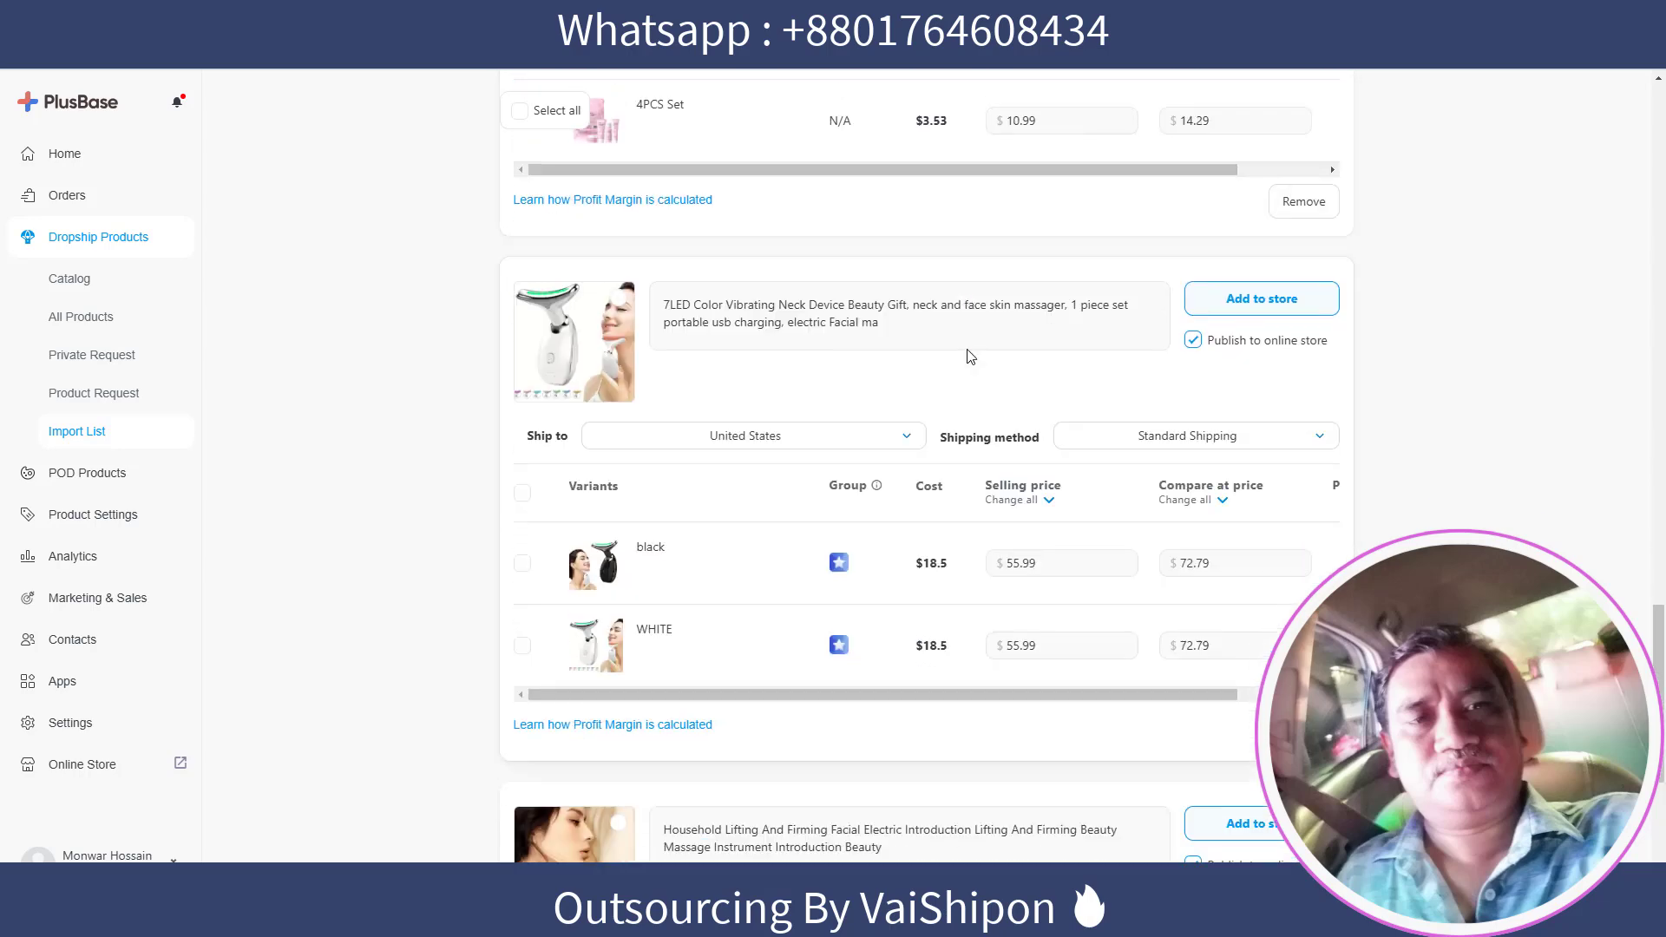
left_click_drag(697, 306, 664, 306)
key("BackSpace")
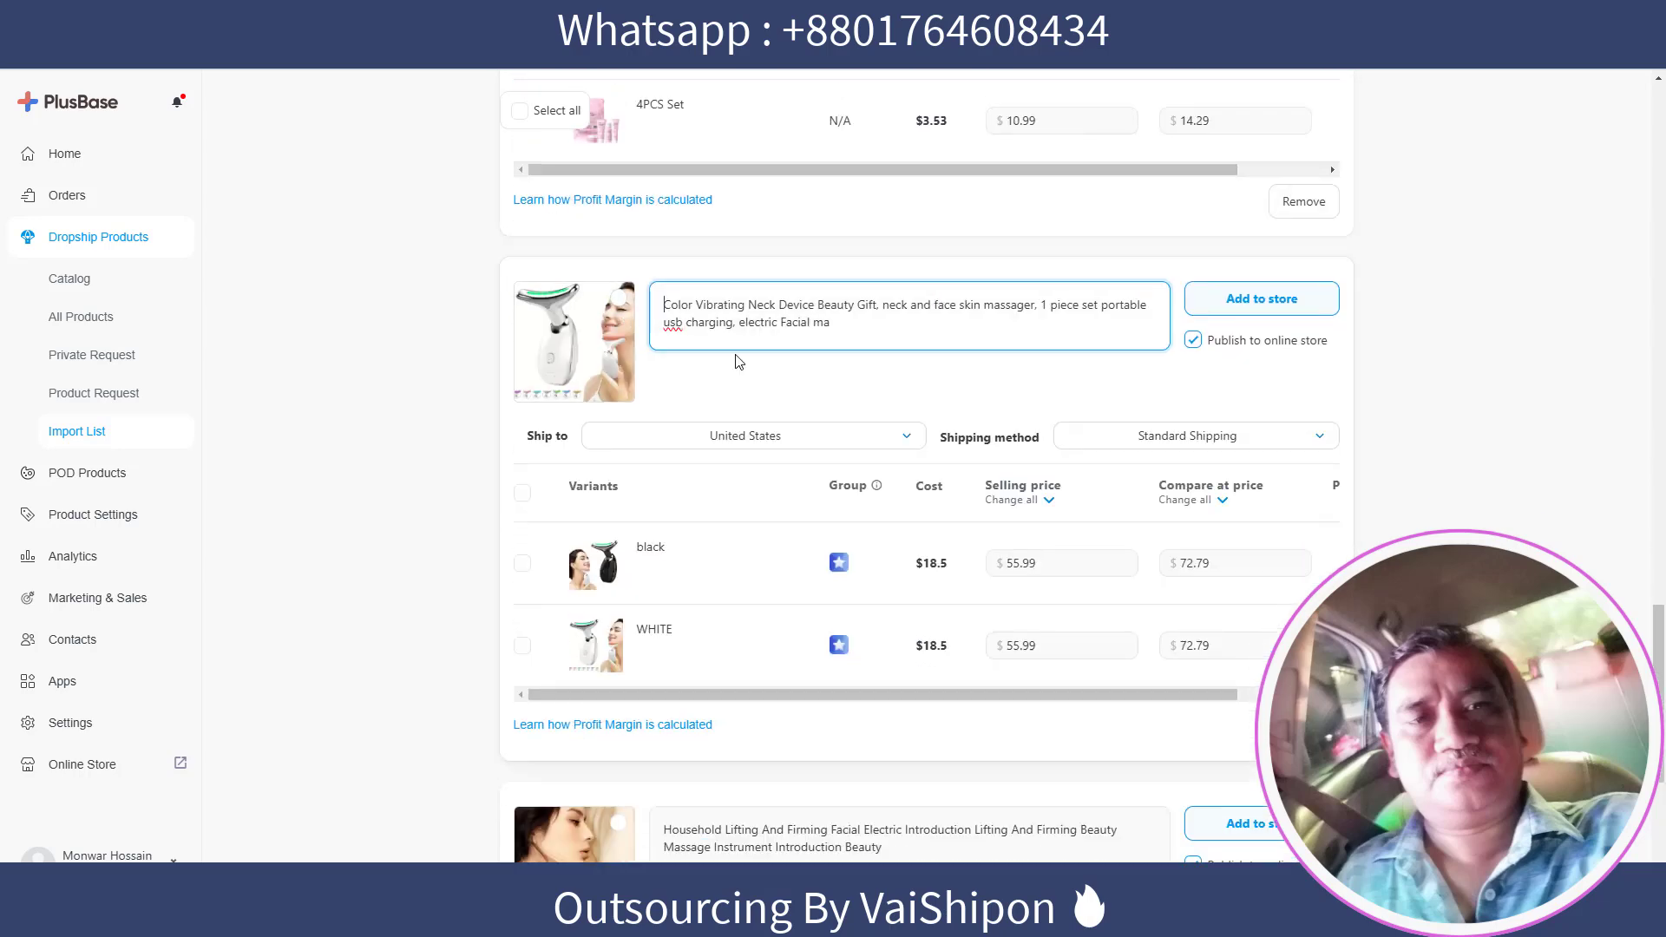
Shorten the neck device's title to "Color Vibrating Neck Device Beauty Gift" and the household device's to "Household Lifting And Firming Facial Electric Introduction"
left_click_drag(877, 306, 902, 327)
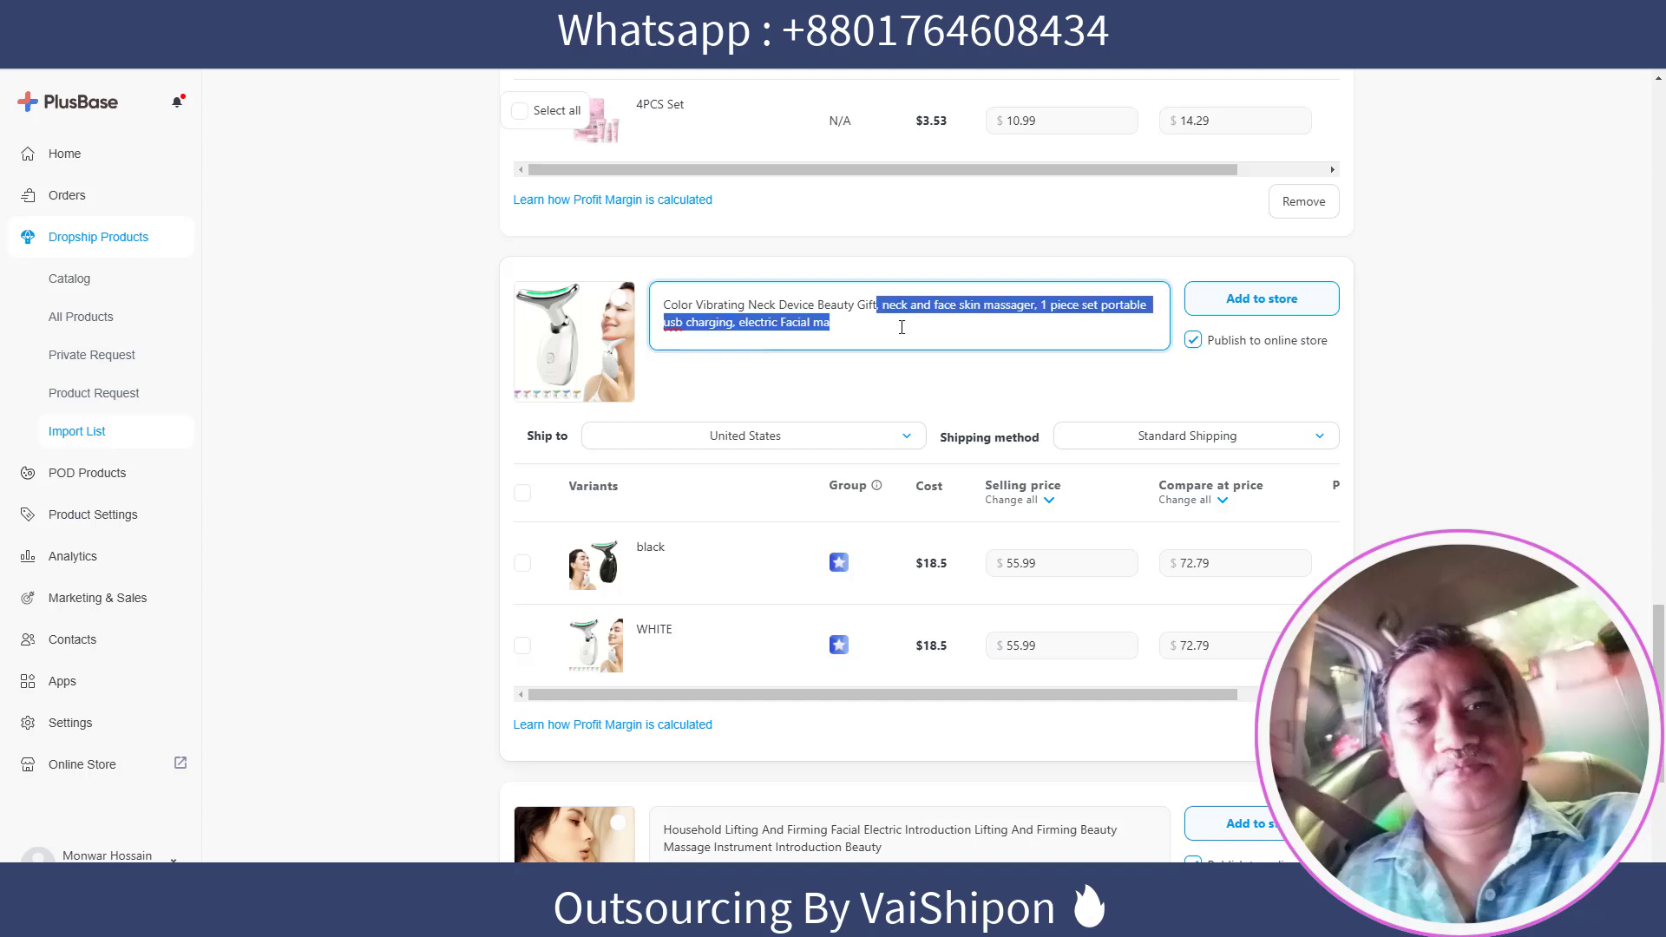
key("BackSpace")
scroll(905, 333, "down", 5)
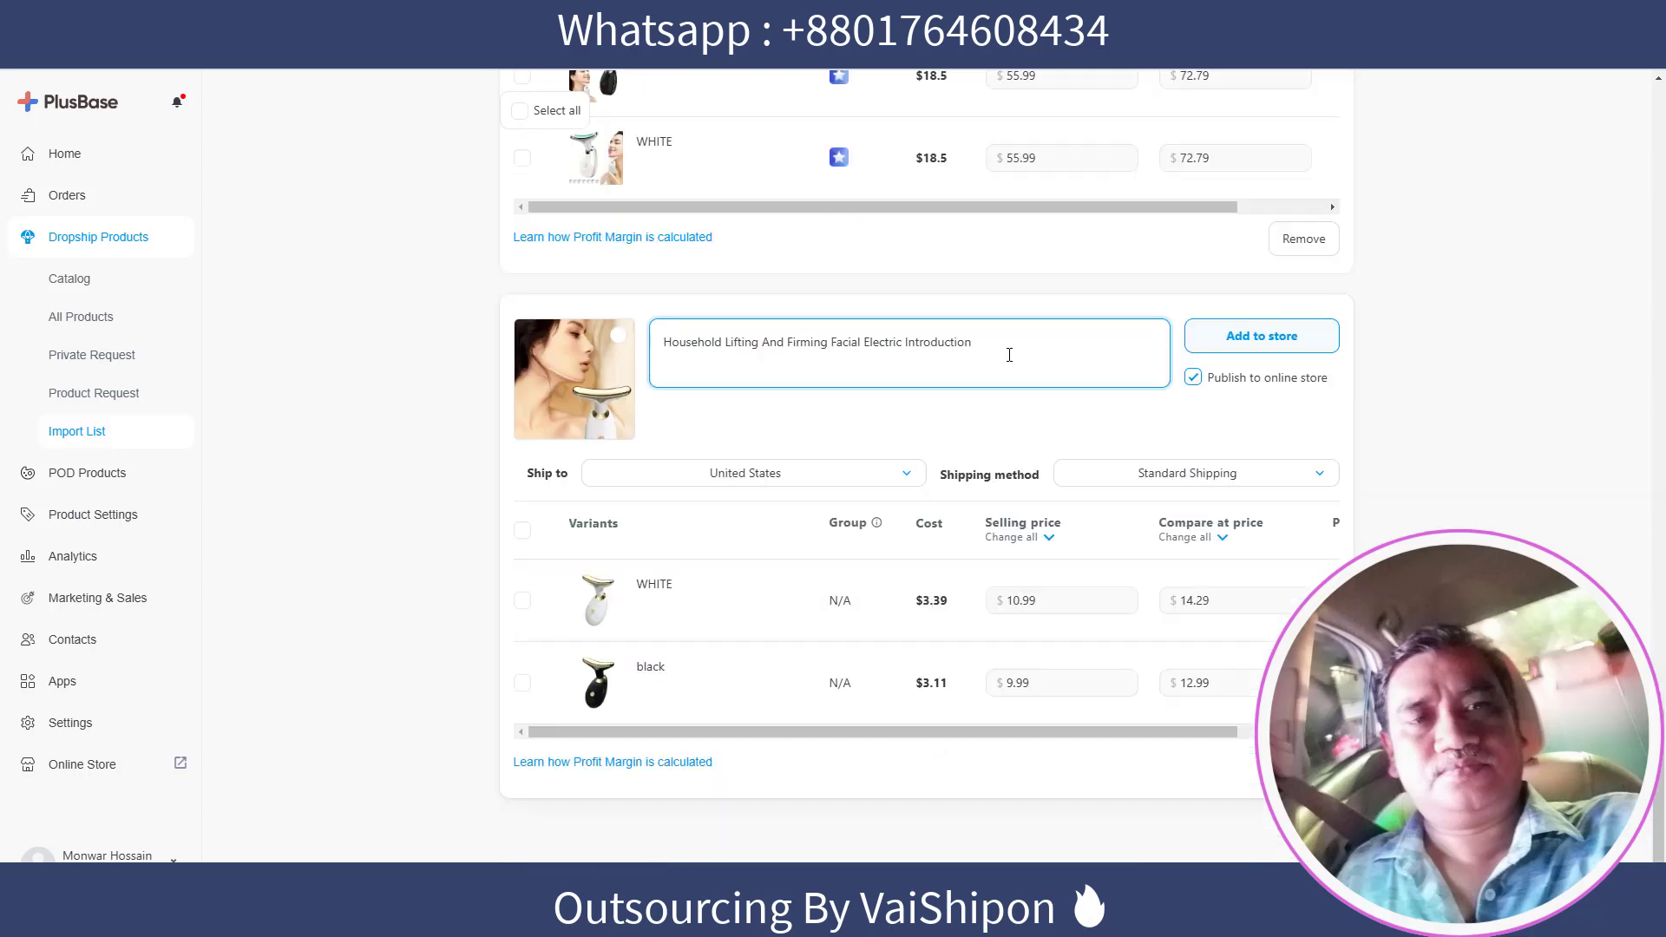
Examine the chin massager's variant costs against its selling and compare-at prices, and look through the other products in the import list
scroll(1012, 353, "up", 4)
scroll(1012, 351, "up", 15)
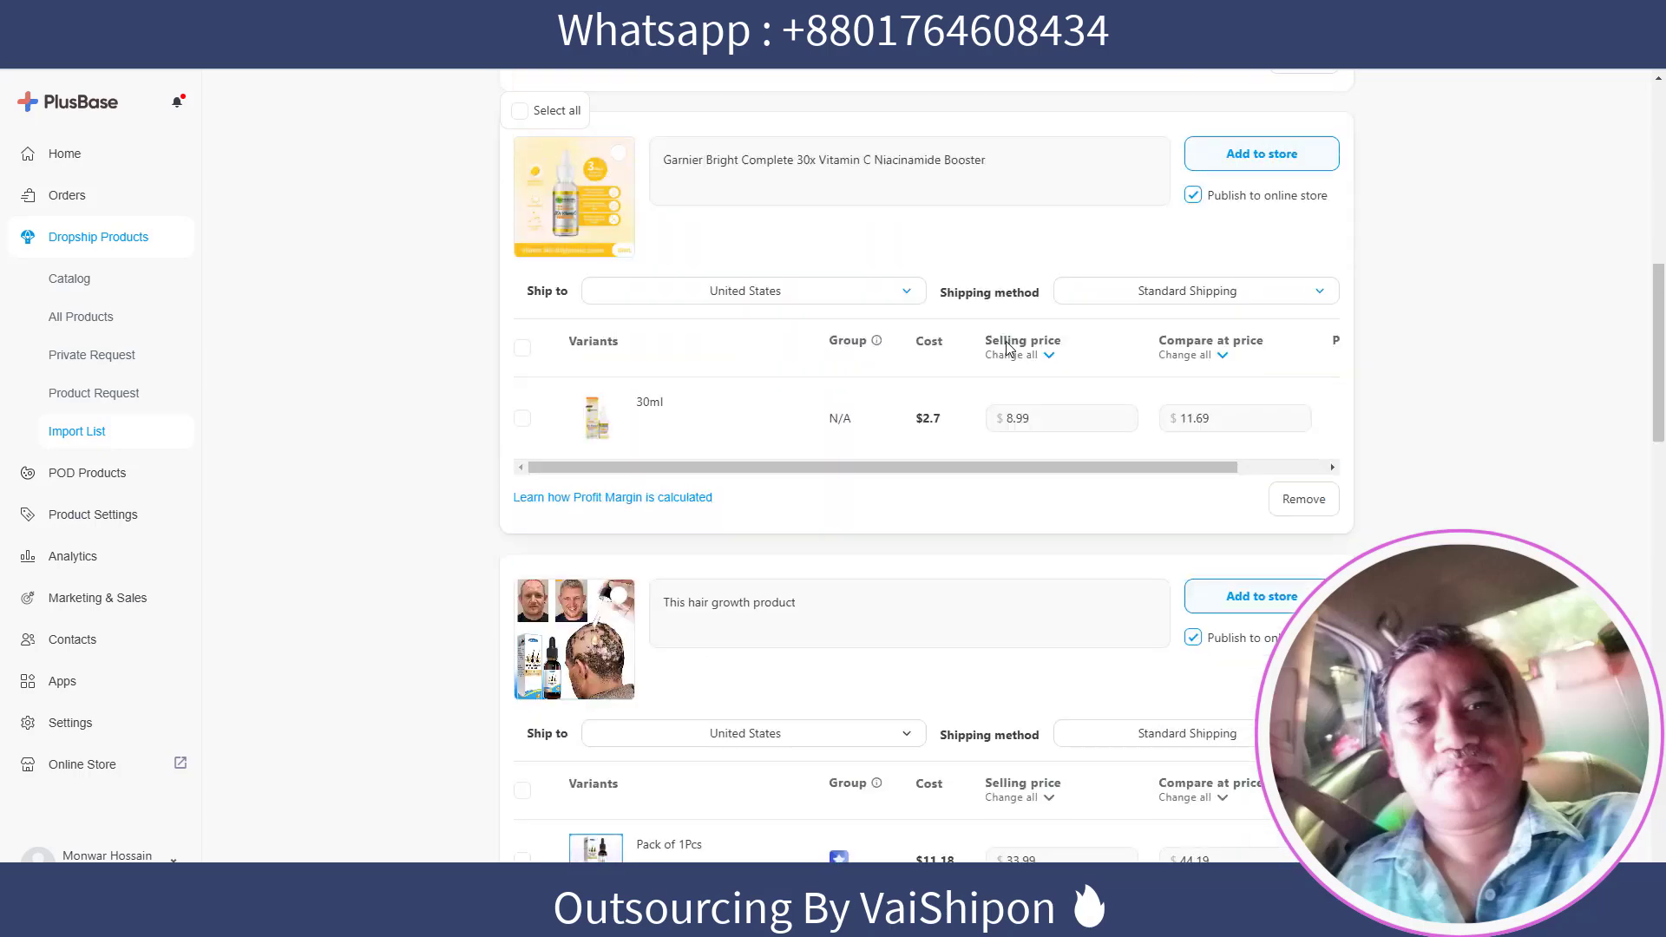
scroll(992, 340, "up", 6)
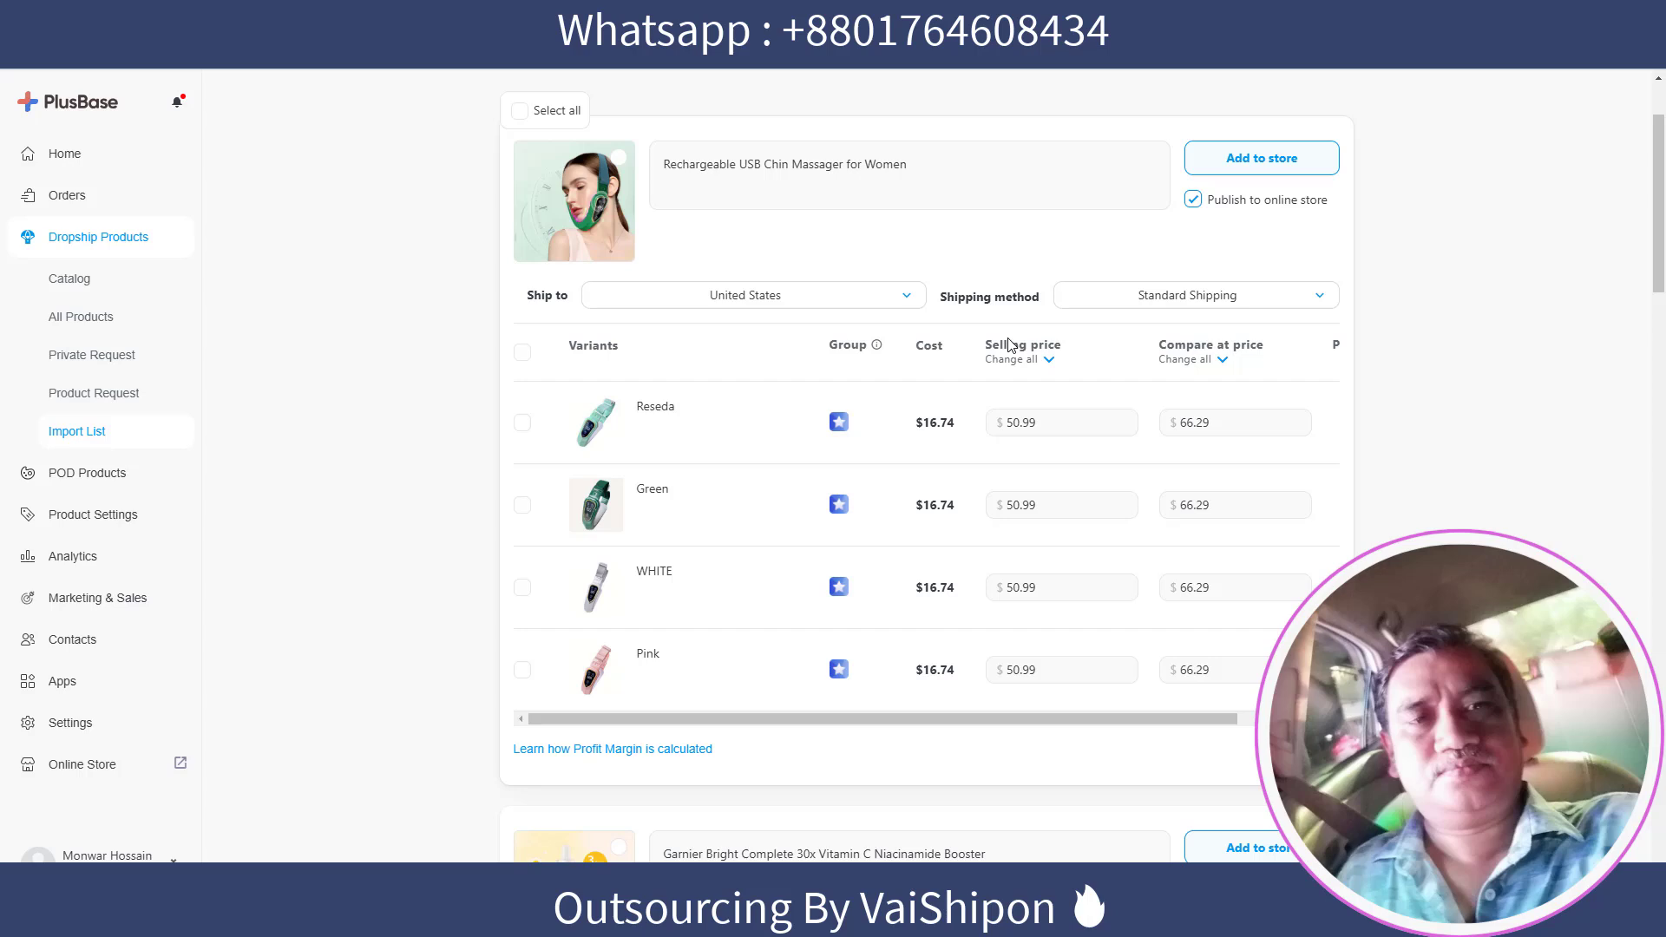
scroll(1003, 456, "up", 1)
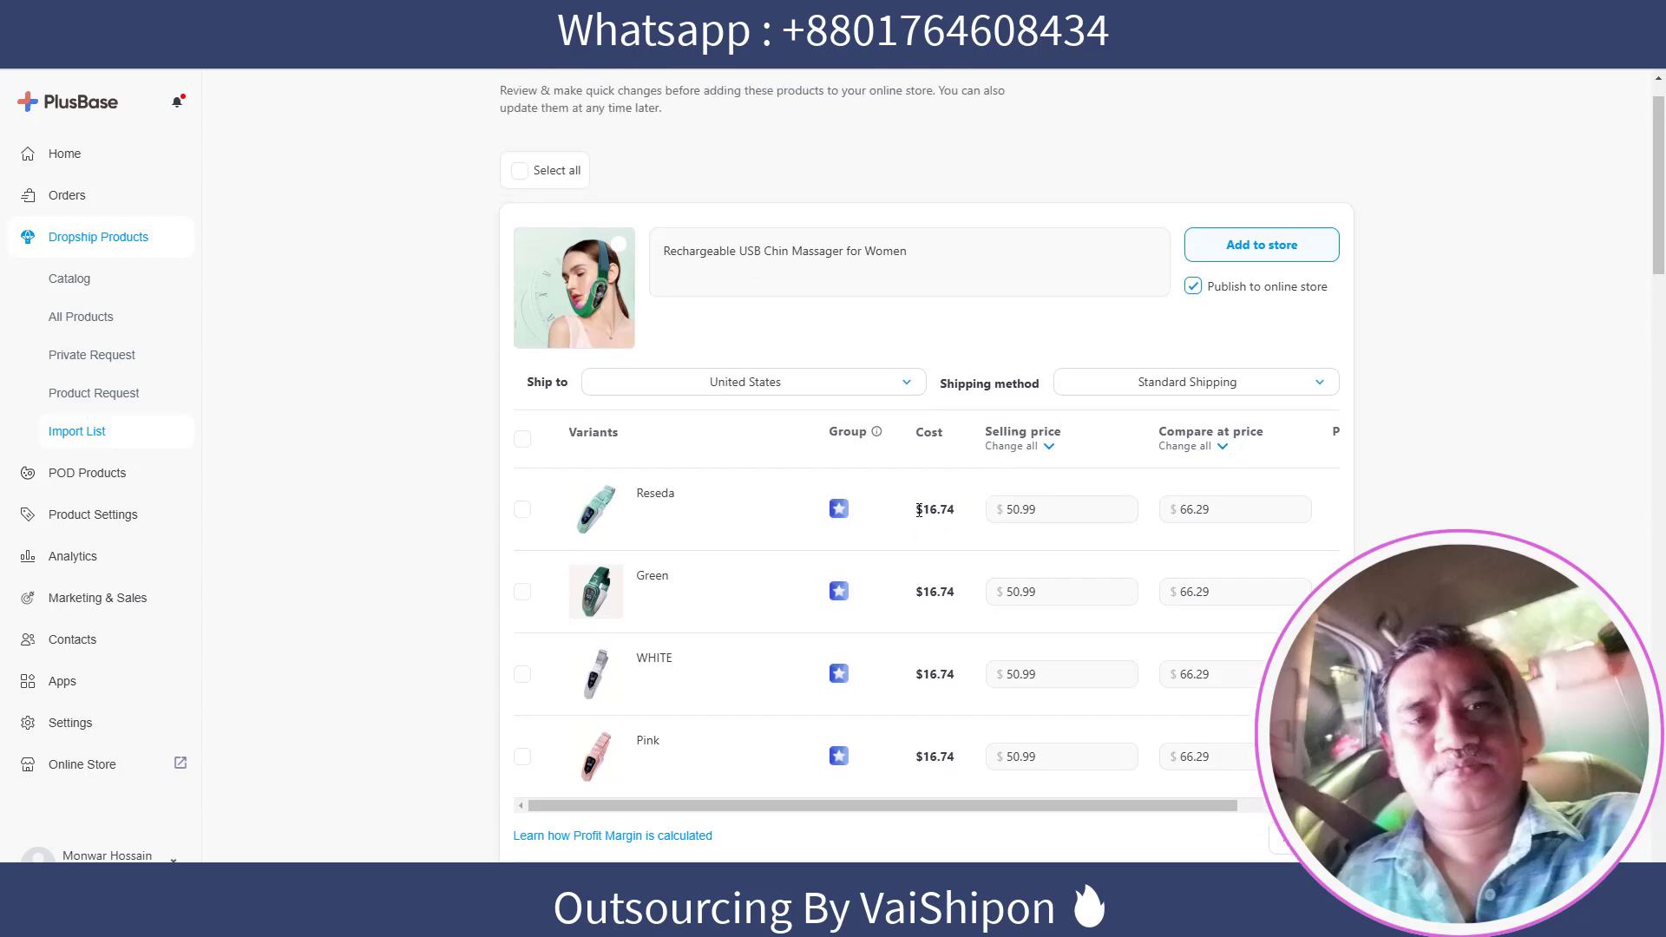
left_click_drag(919, 511, 961, 516)
left_click(941, 531)
mouse_move(918, 512)
left_mouse_down()
mouse_move(966, 514)
mouse_move(904, 513)
mouse_move(962, 514)
mouse_move(918, 508)
left_mouse_up()
left_click(961, 523)
left_click(1019, 524)
scroll(1088, 557, "down", 2)
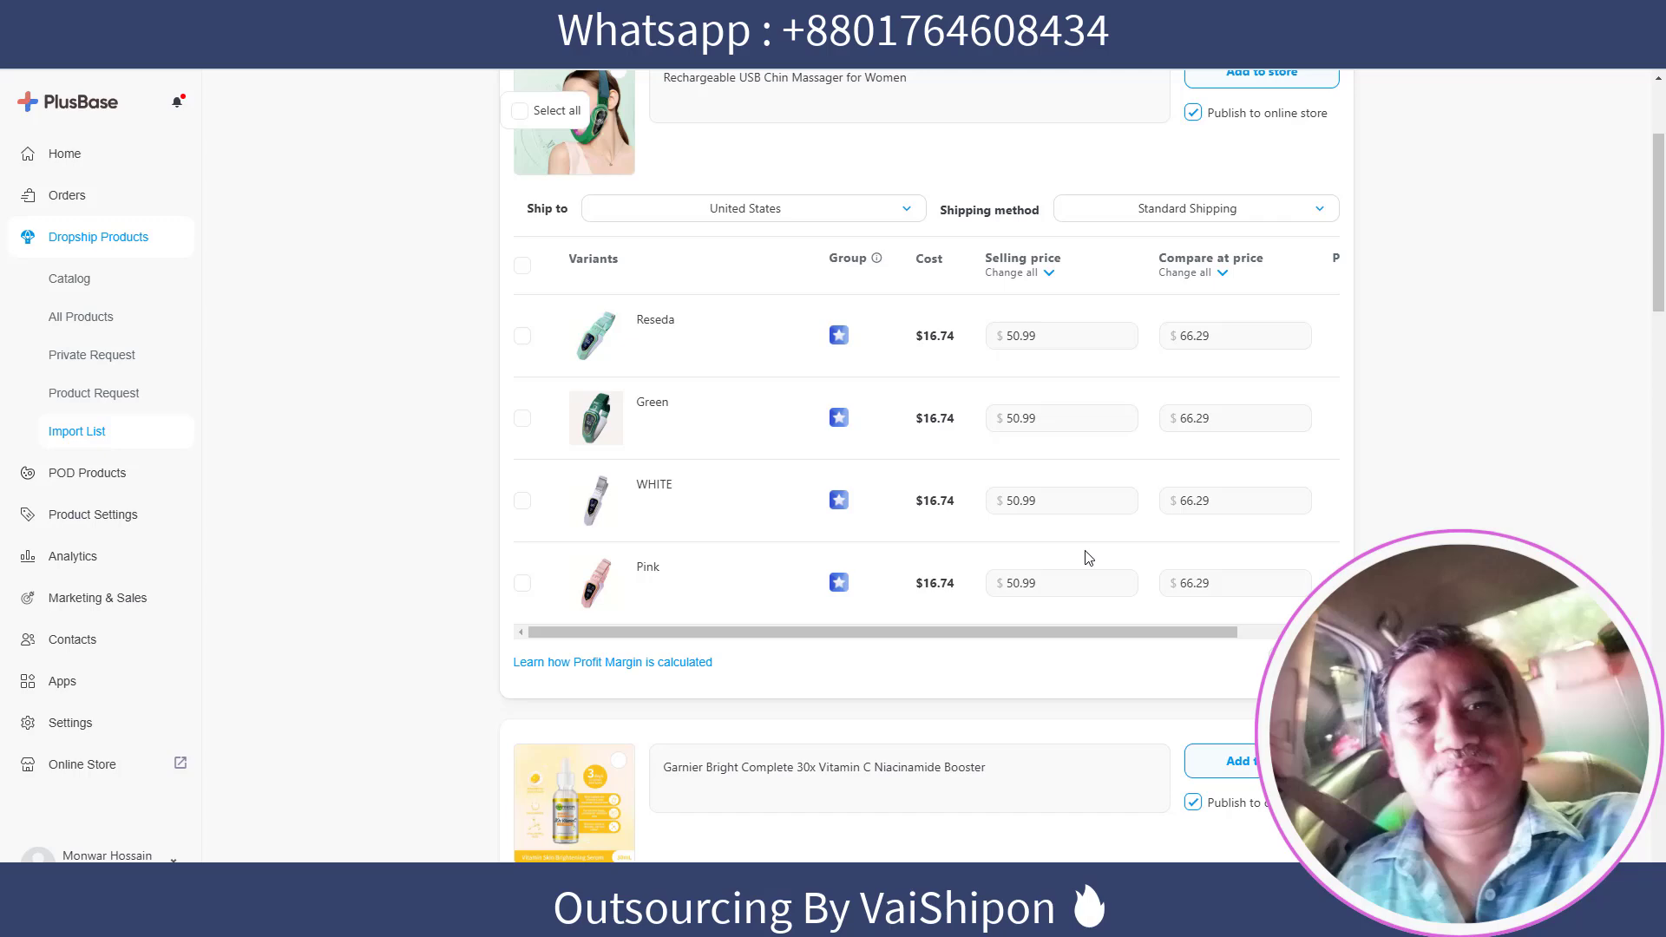
scroll(1455, 509, "down", 8)
scroll(1453, 507, "down", 5)
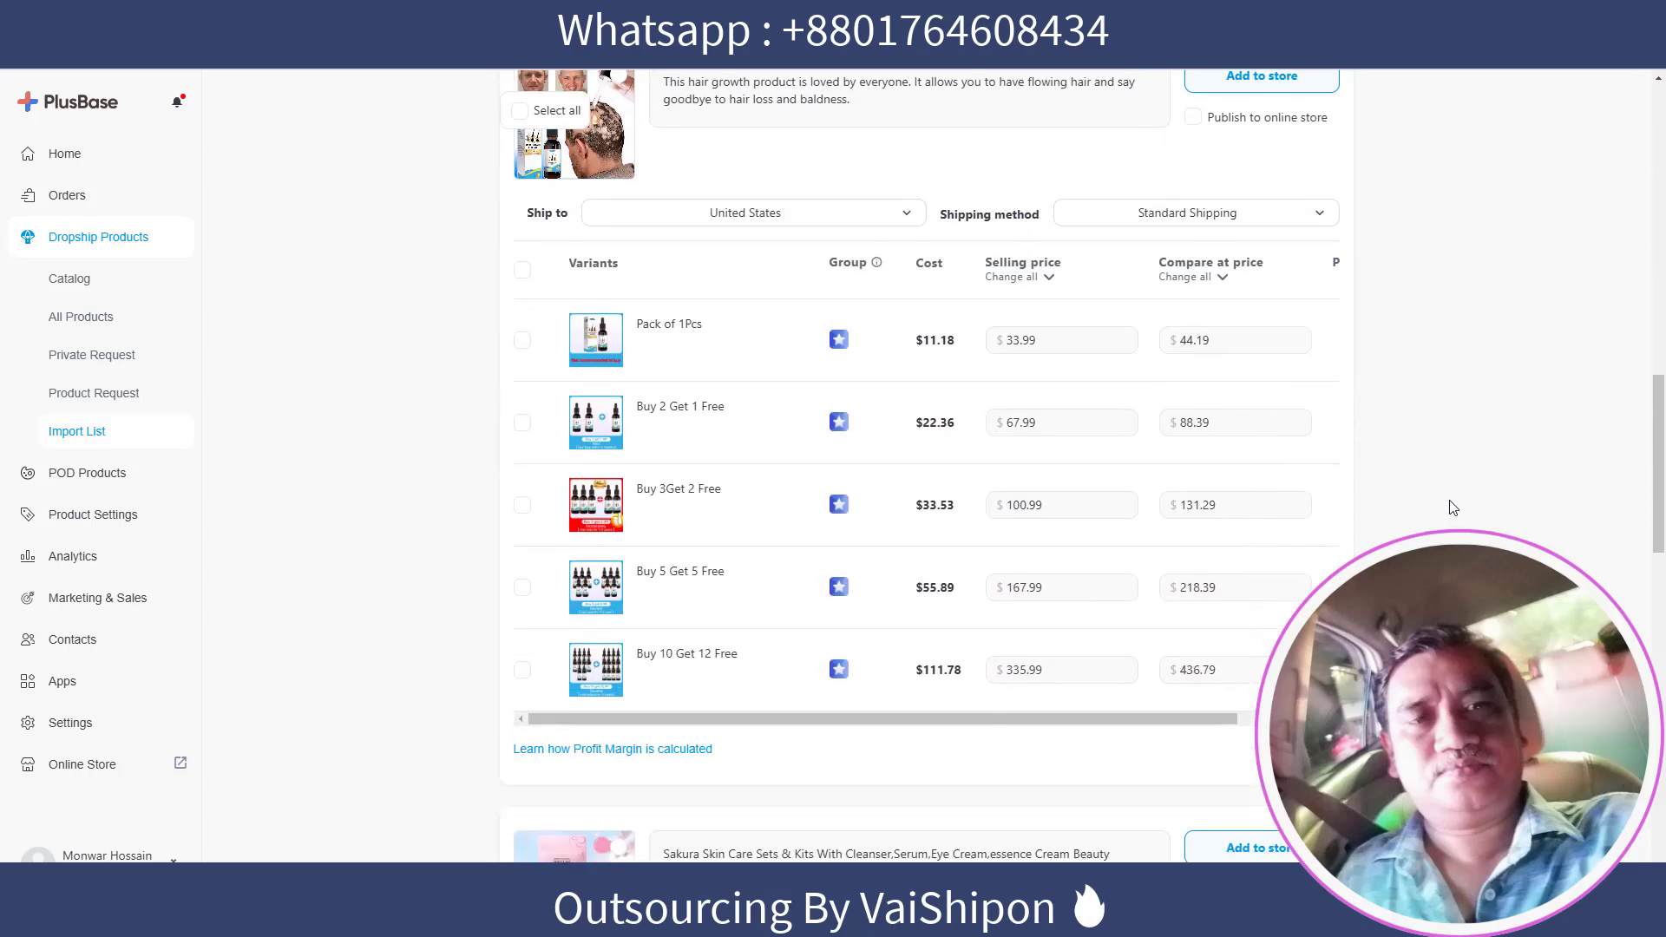
Select all products in the import list and enable publishing to the online store for the chin massager
scroll(1454, 507, "up", 7)
scroll(1454, 508, "up", 12)
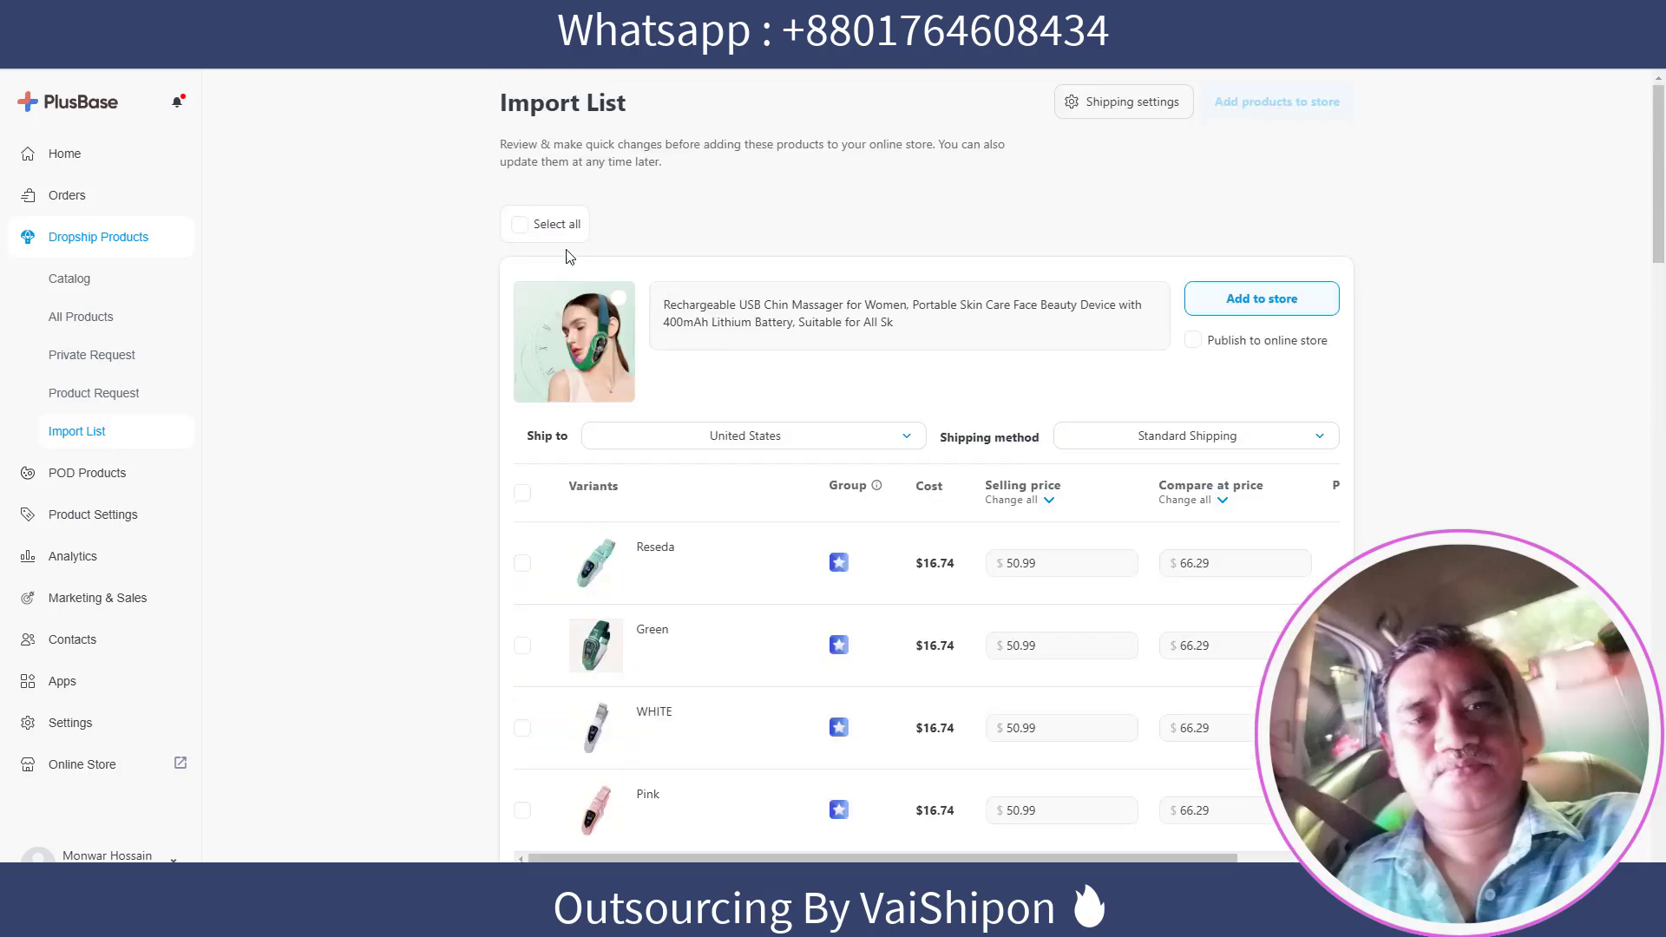
left_click(519, 224)
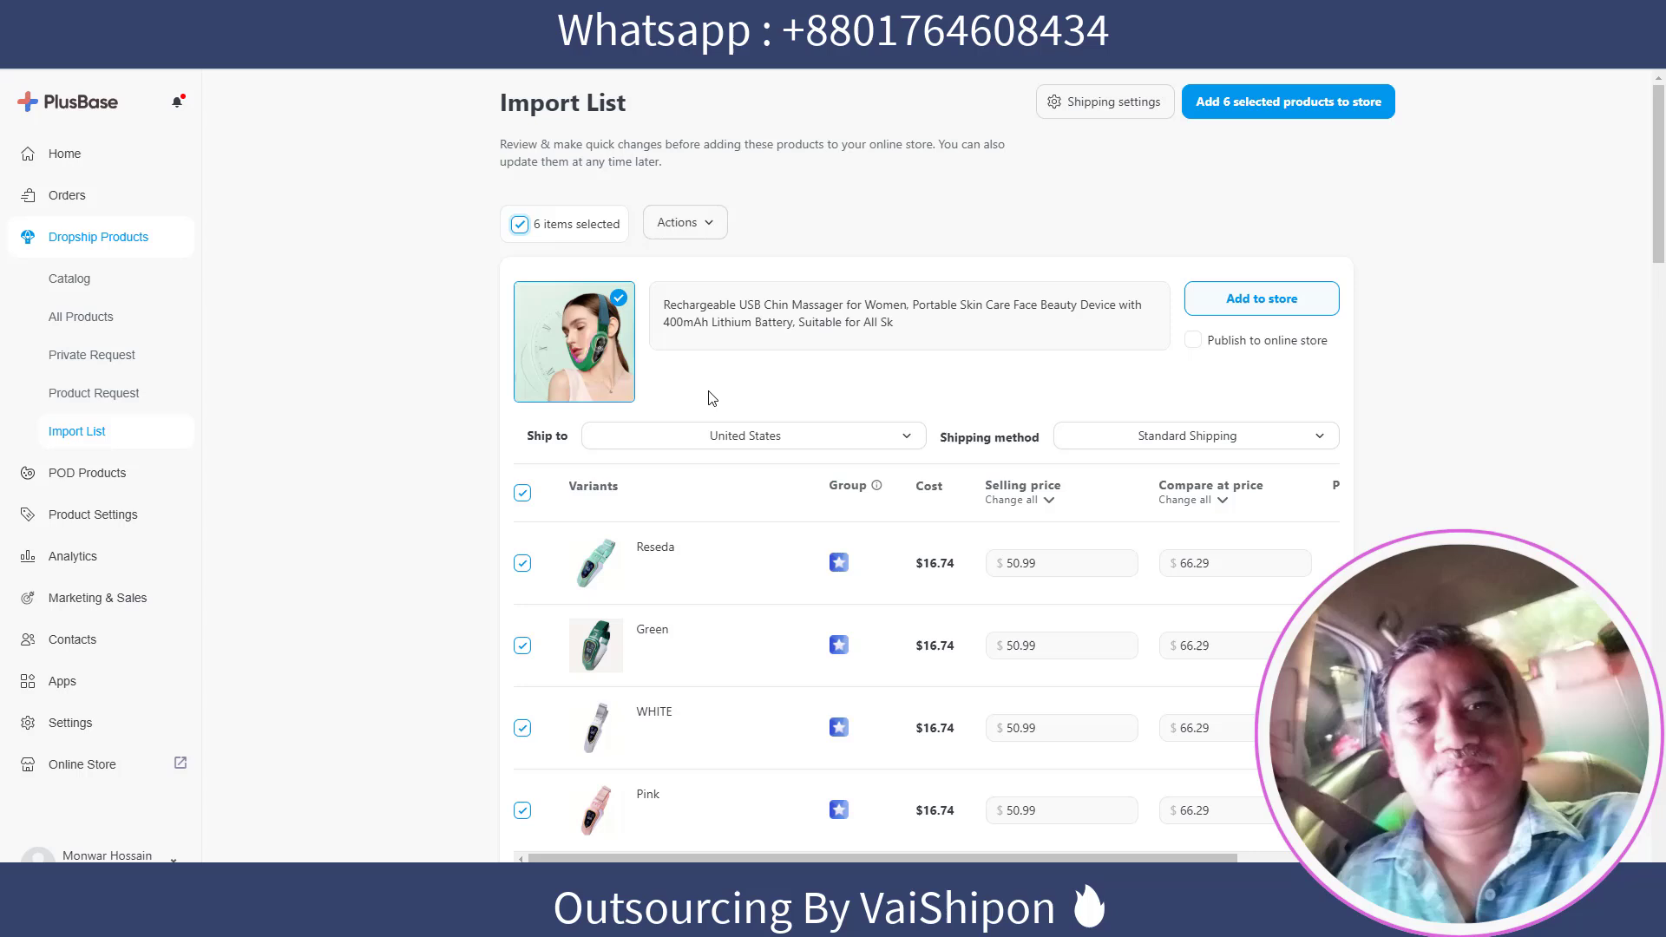
left_click(1193, 342)
Enable publishing to the online store for the remaining products and add all six selected products to the store
scroll(1361, 360, "down", 7)
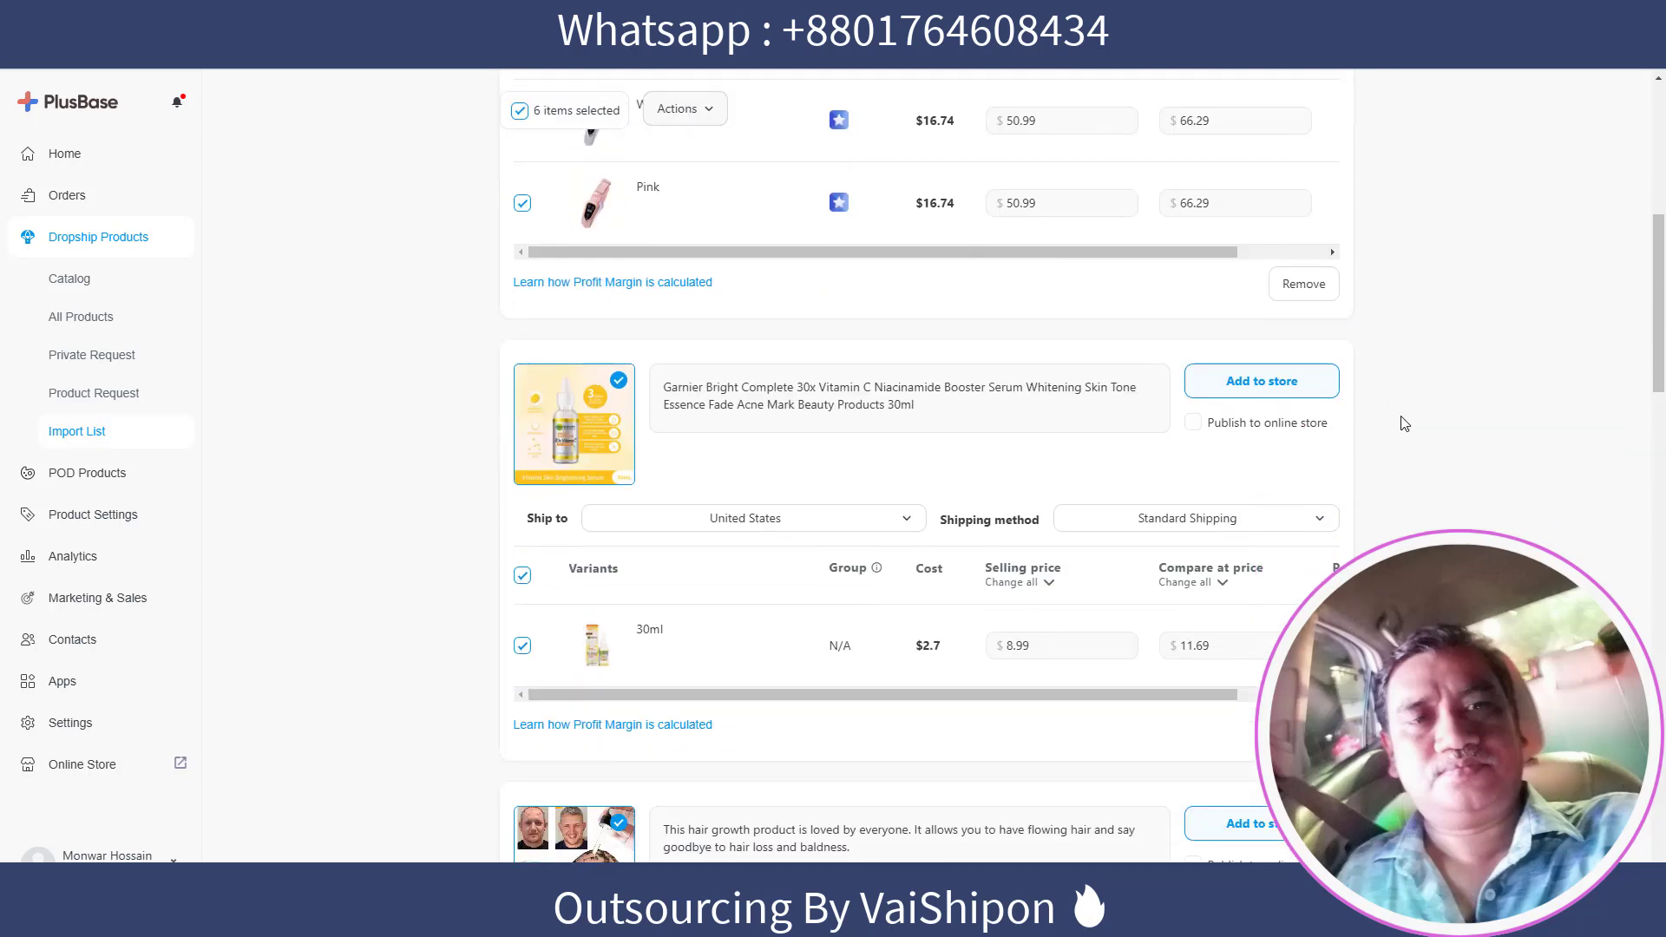
scroll(1348, 523, "down", 5)
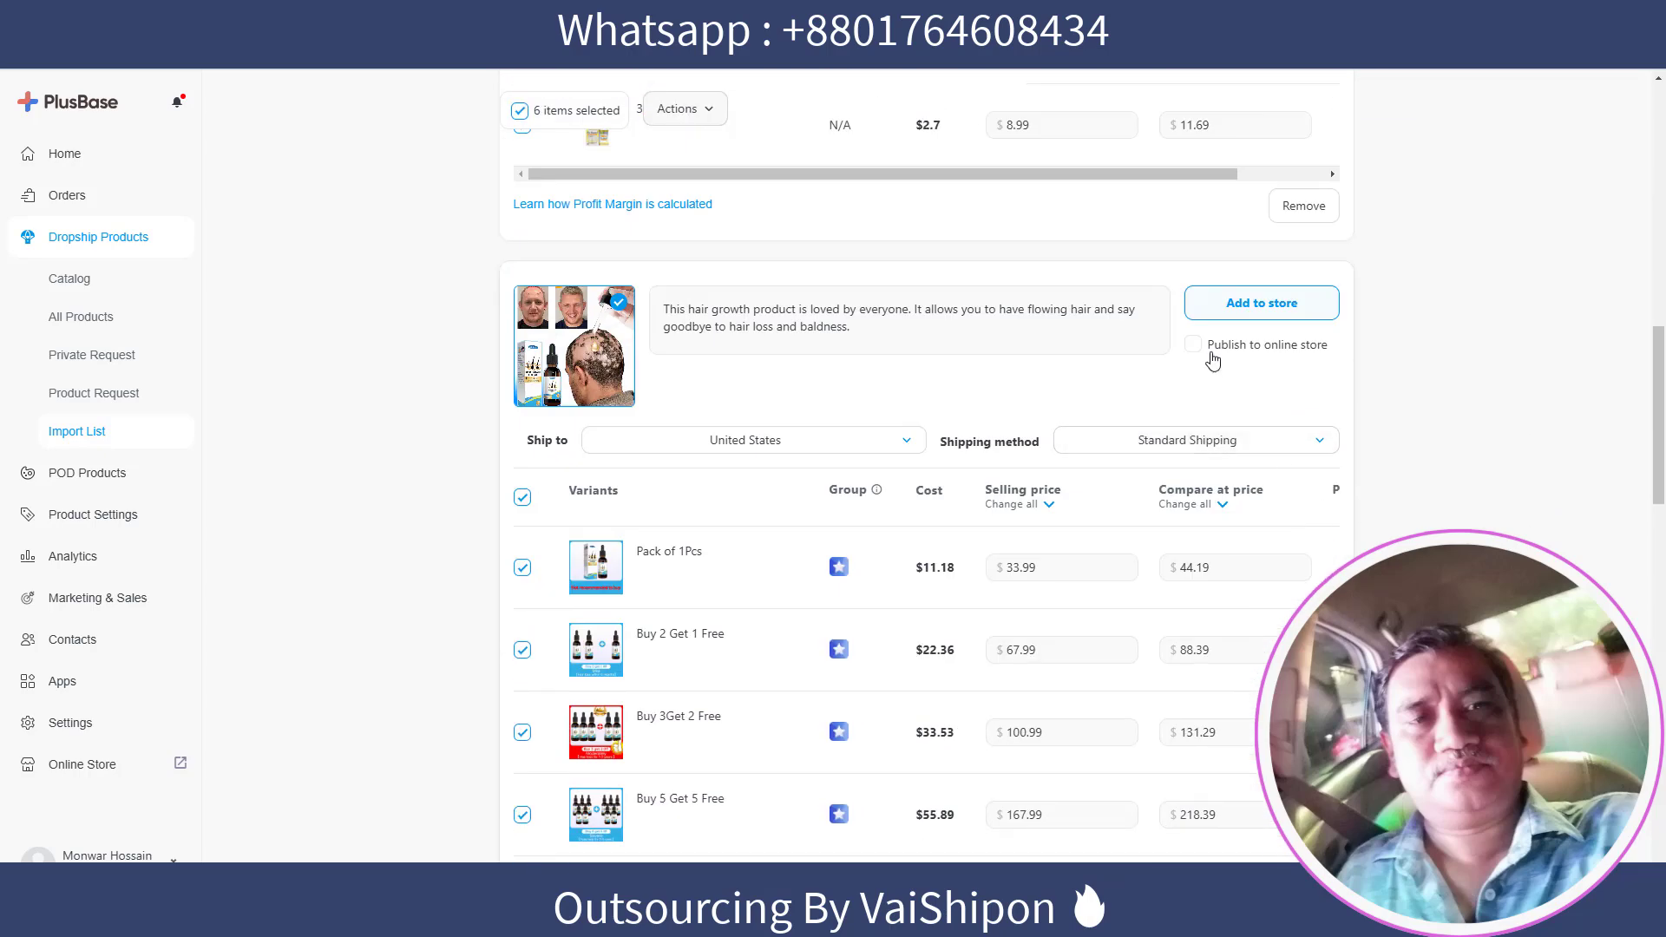
left_click(1193, 344)
scroll(1529, 445, "down", 15)
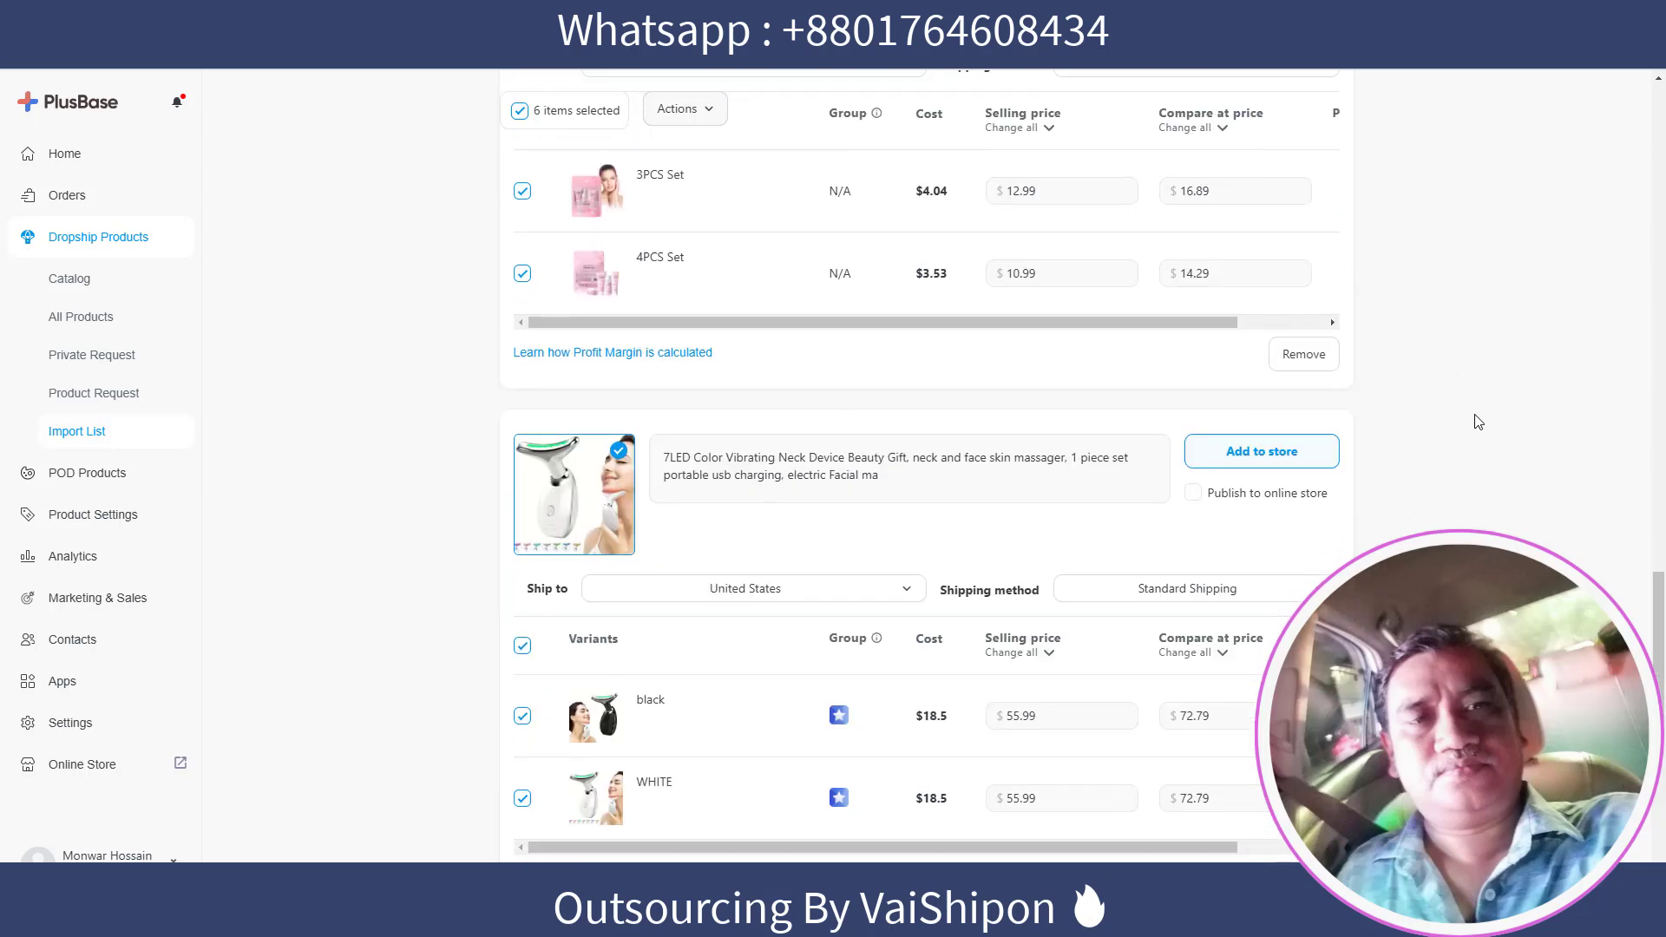
left_click(1193, 340)
scroll(1197, 391, "down", 5)
scroll(1202, 520, "up", 1)
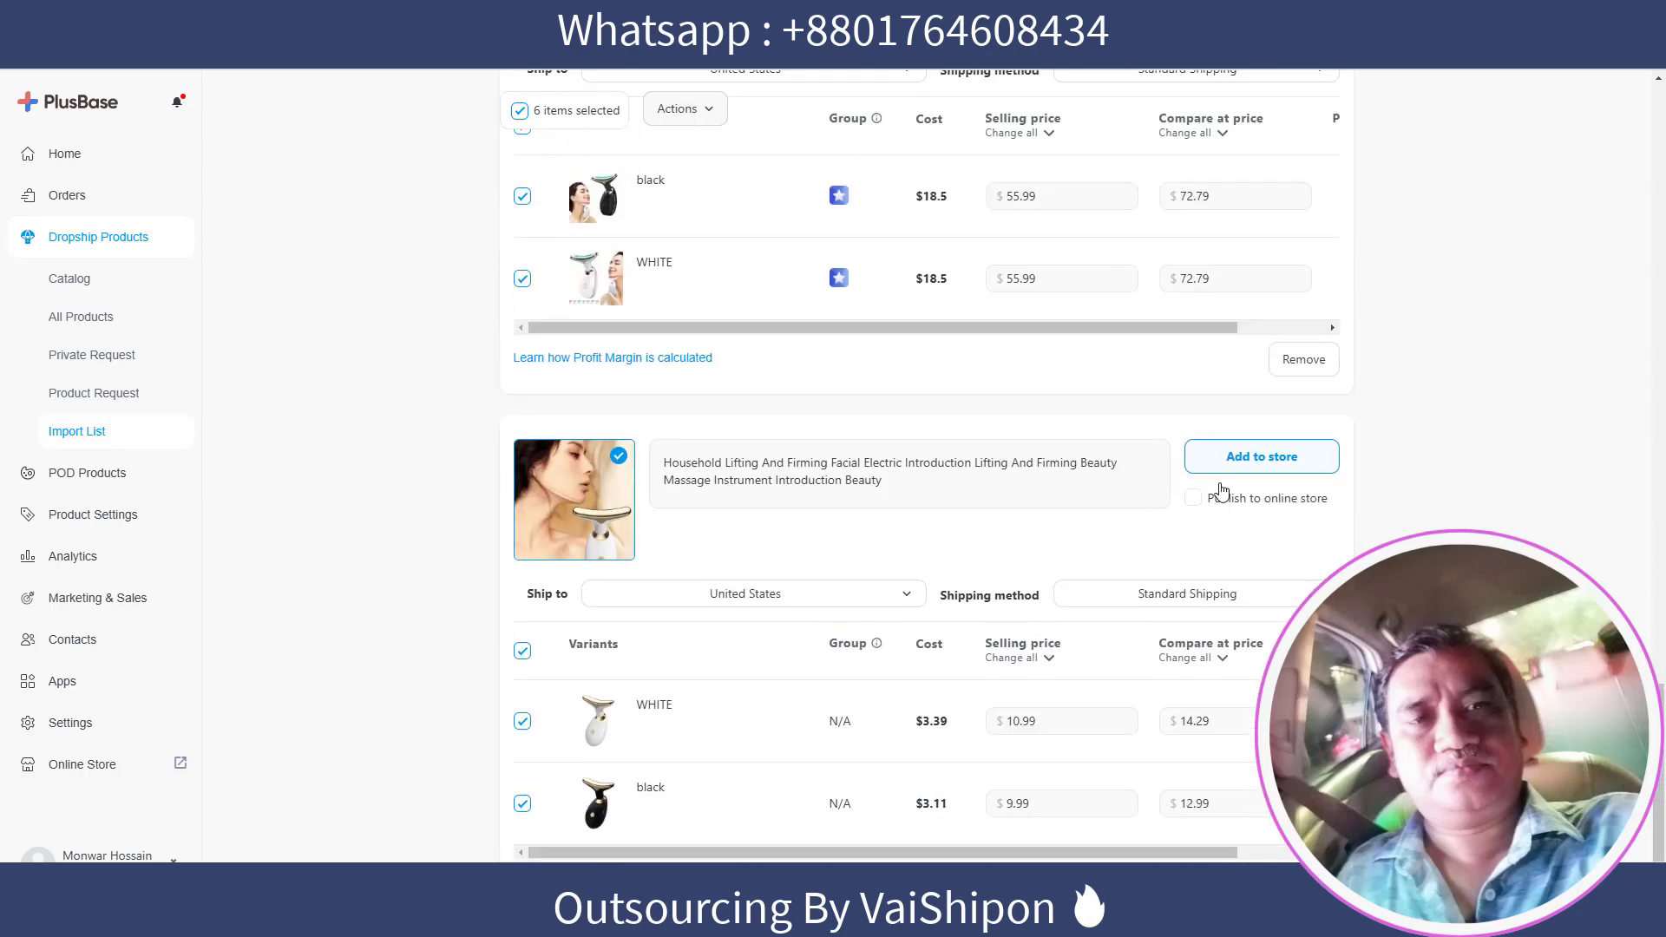
left_click(1193, 518)
scroll(1197, 520, "down", 2)
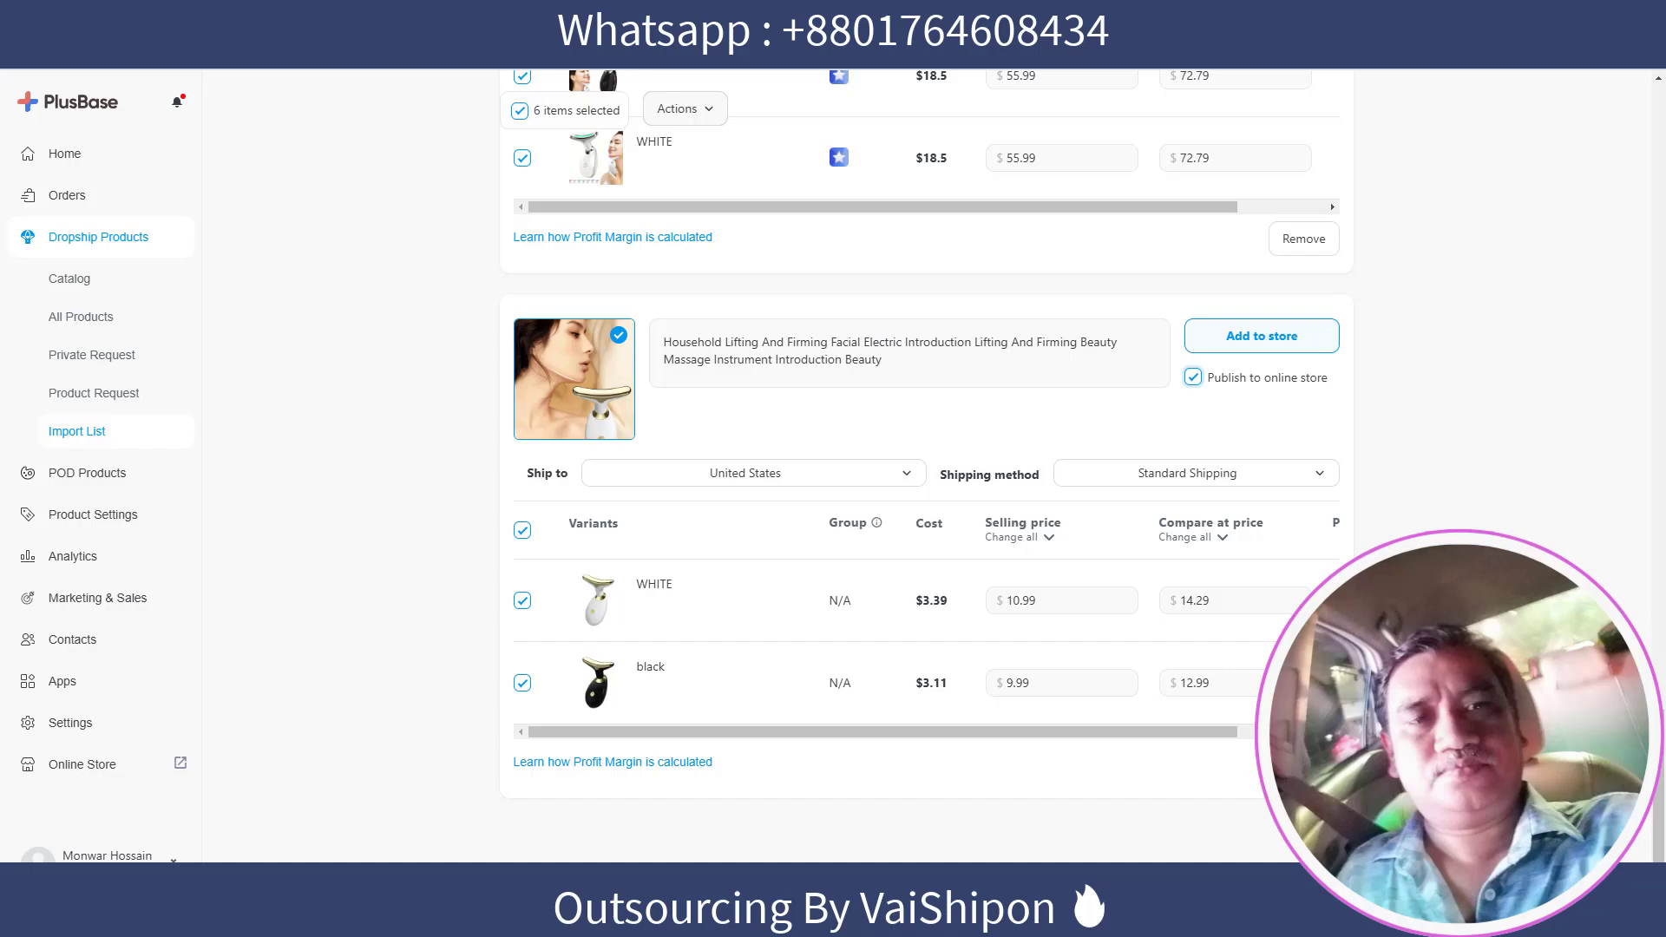
scroll(1466, 503, "up", 20)
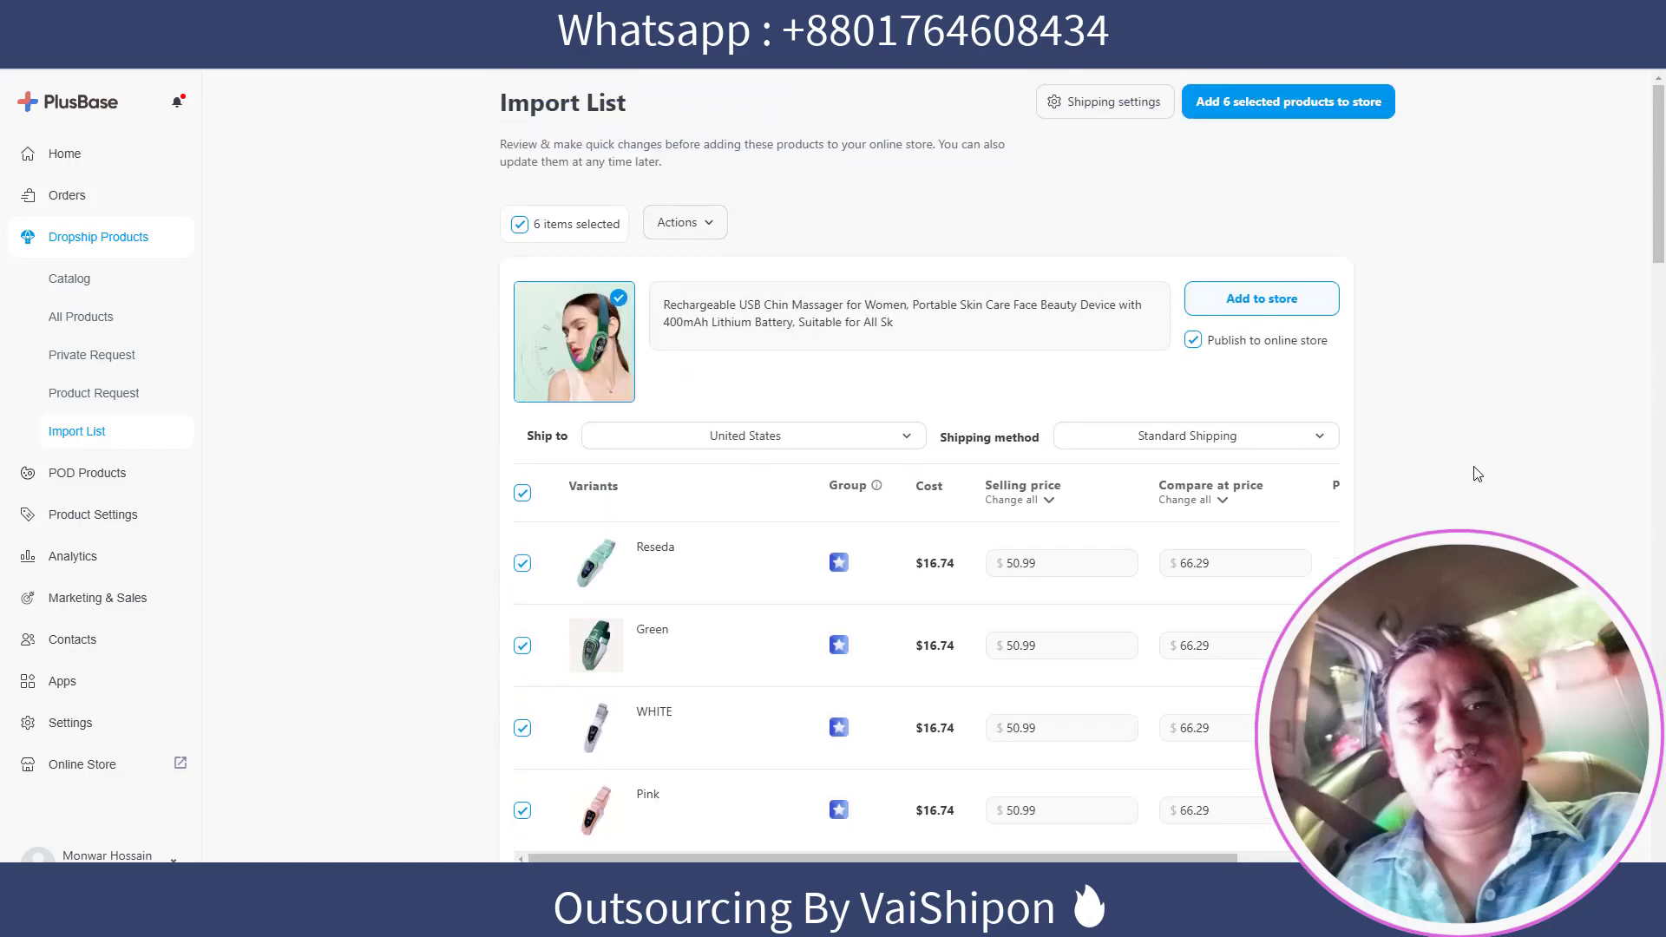
left_click(1244, 301)
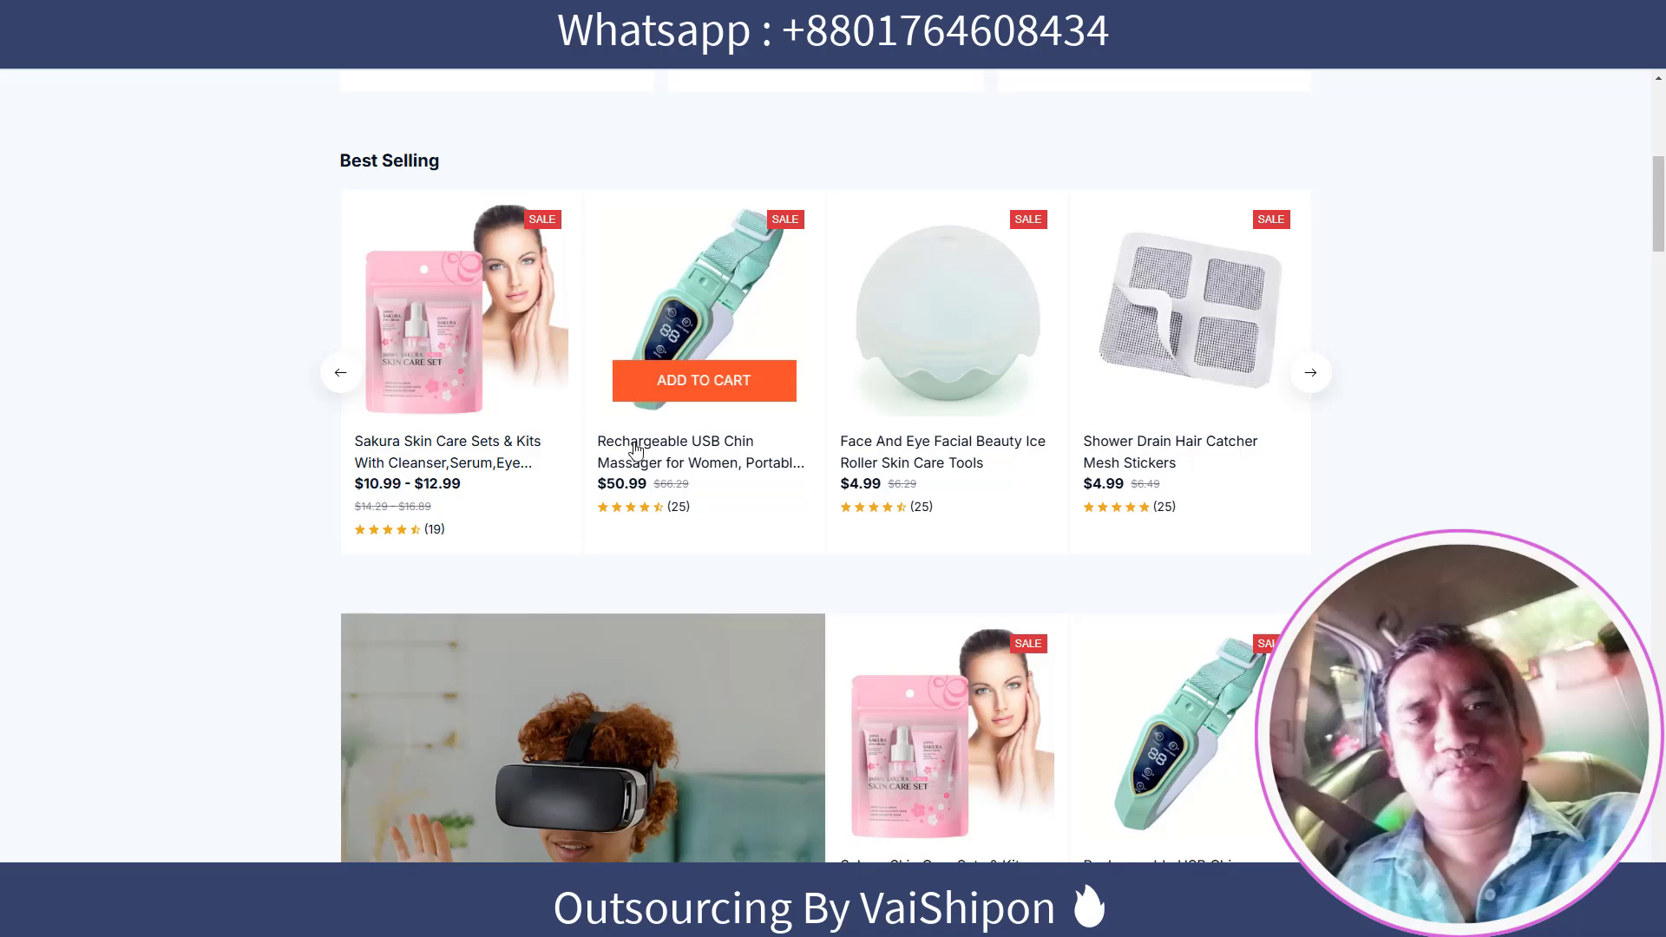
Check the storefront's home page for the newly added beauty products and return to the import list
scroll(910, 694, "up", 4)
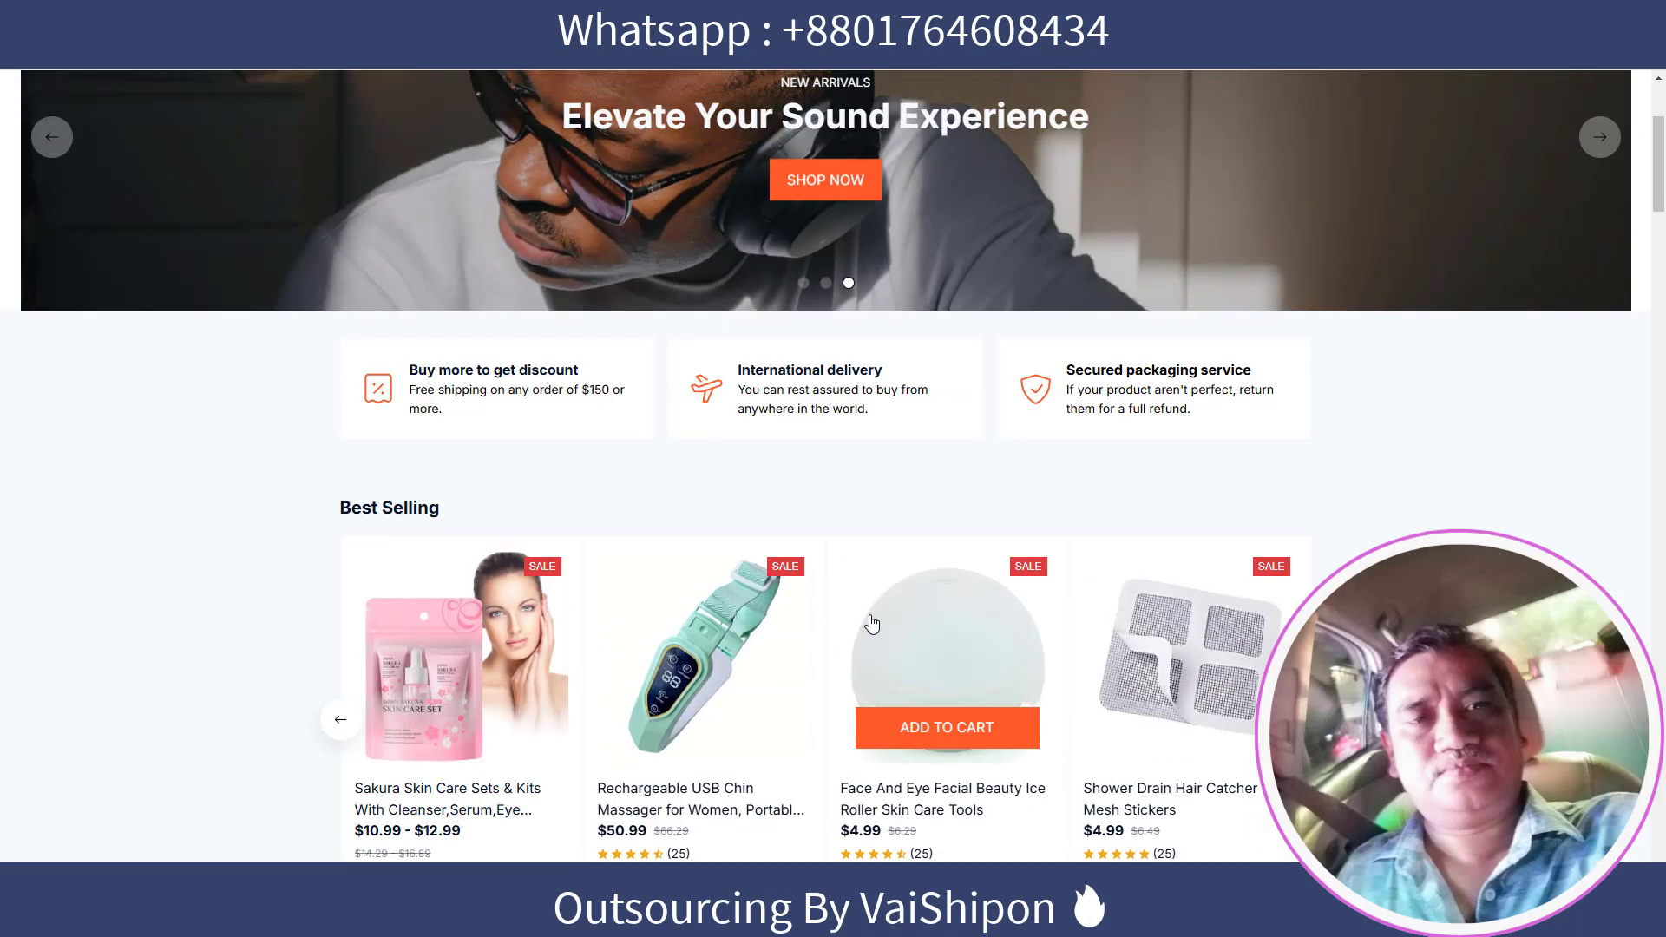
scroll(886, 699, "down", 5)
scroll(897, 692, "down", 10)
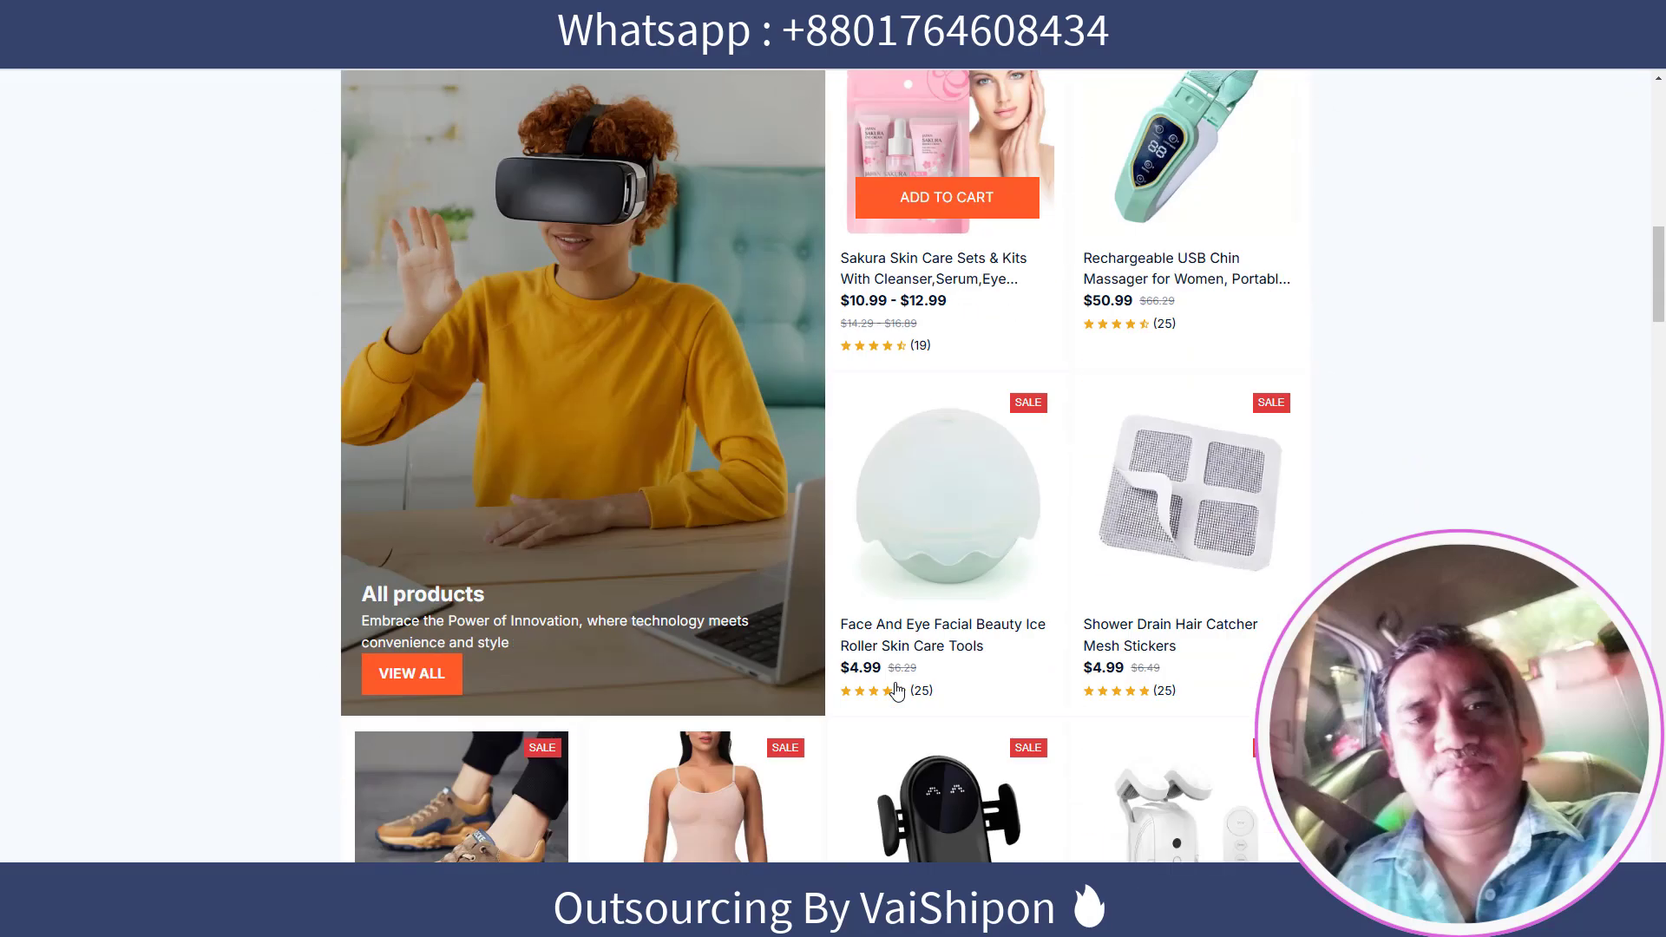
scroll(897, 692, "up", 10)
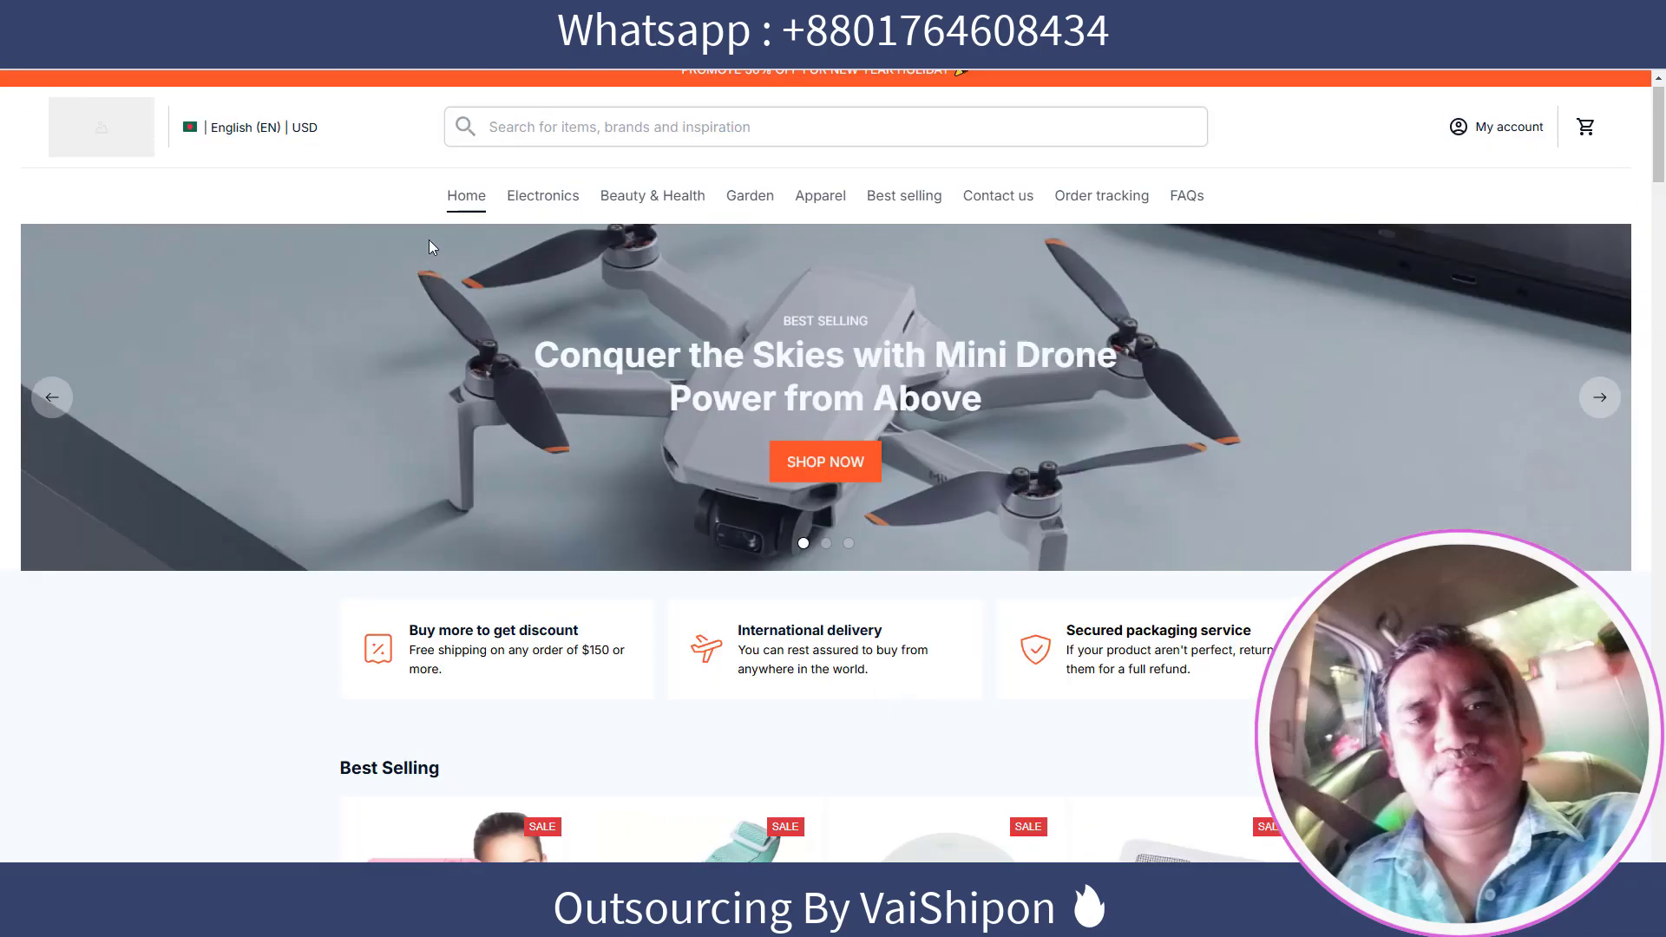
left_click(391, 14)
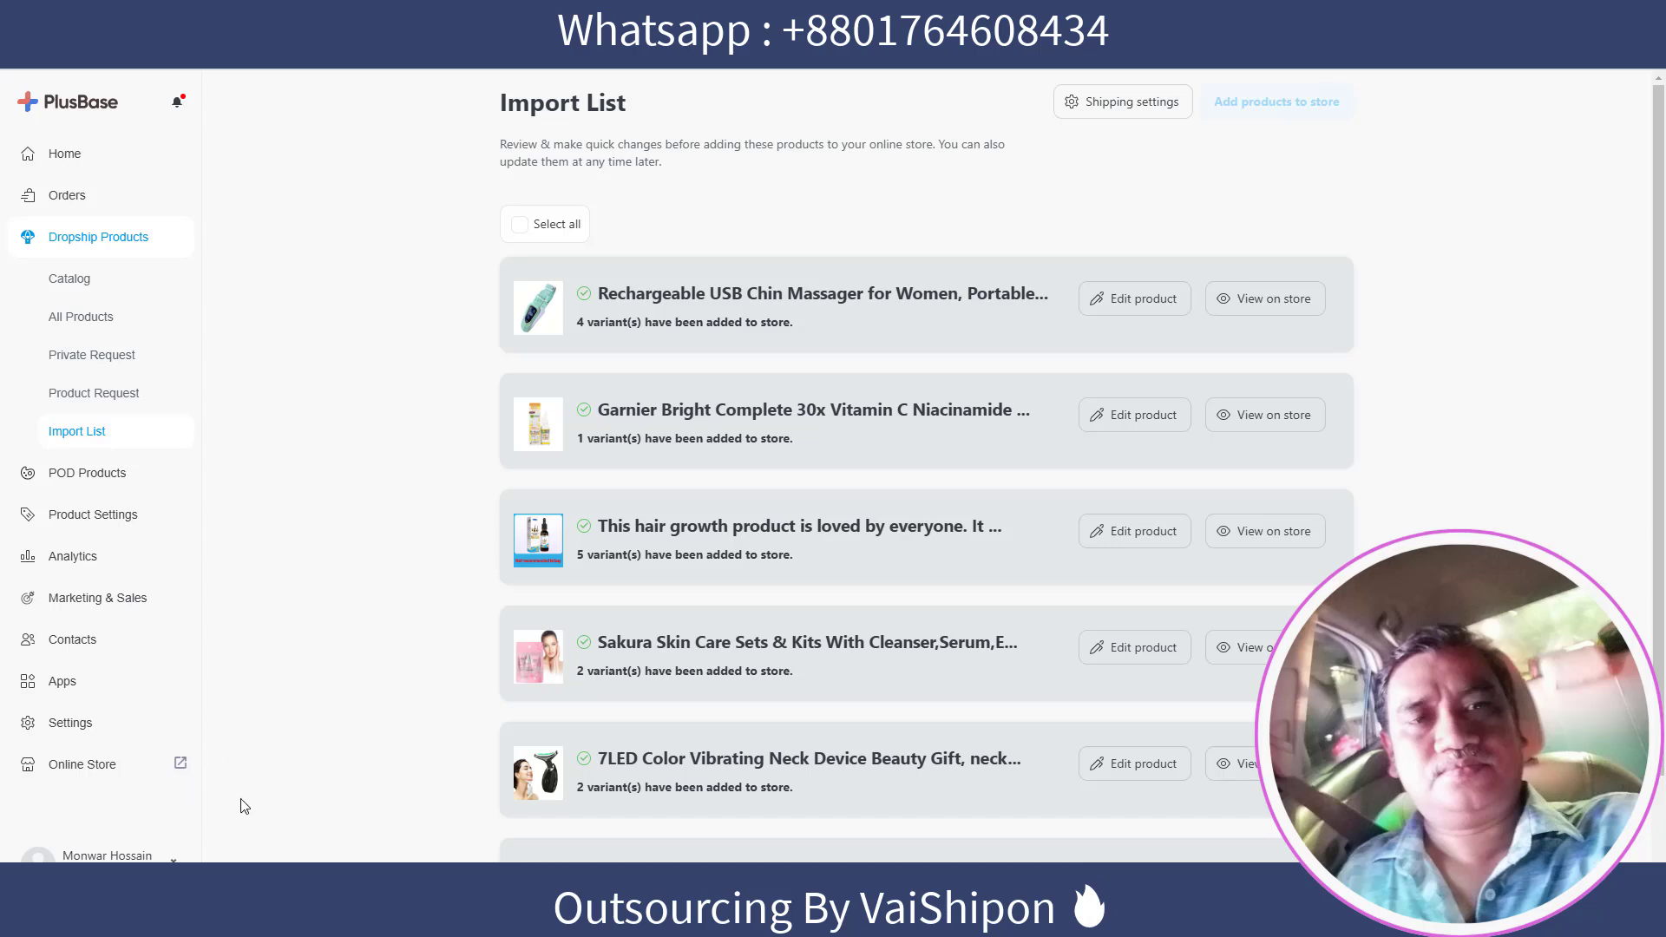
Open the online store's domain settings and examine the connected domains, including beautyitem.onshopbase.com
left_click(83, 765)
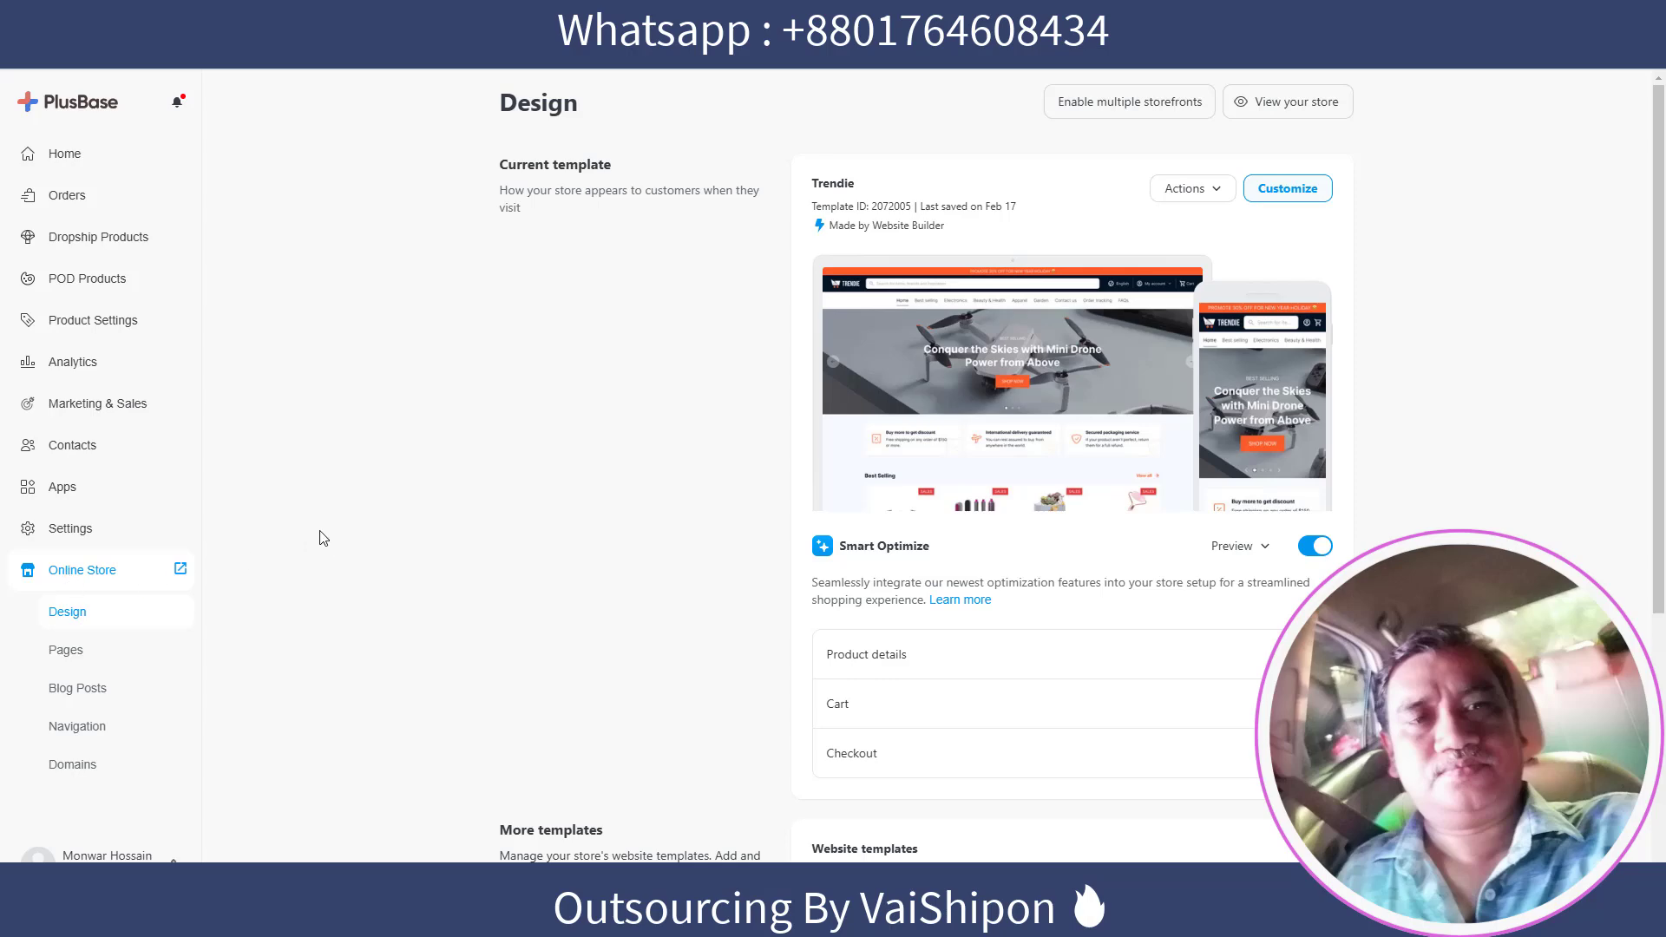
left_click(62, 766)
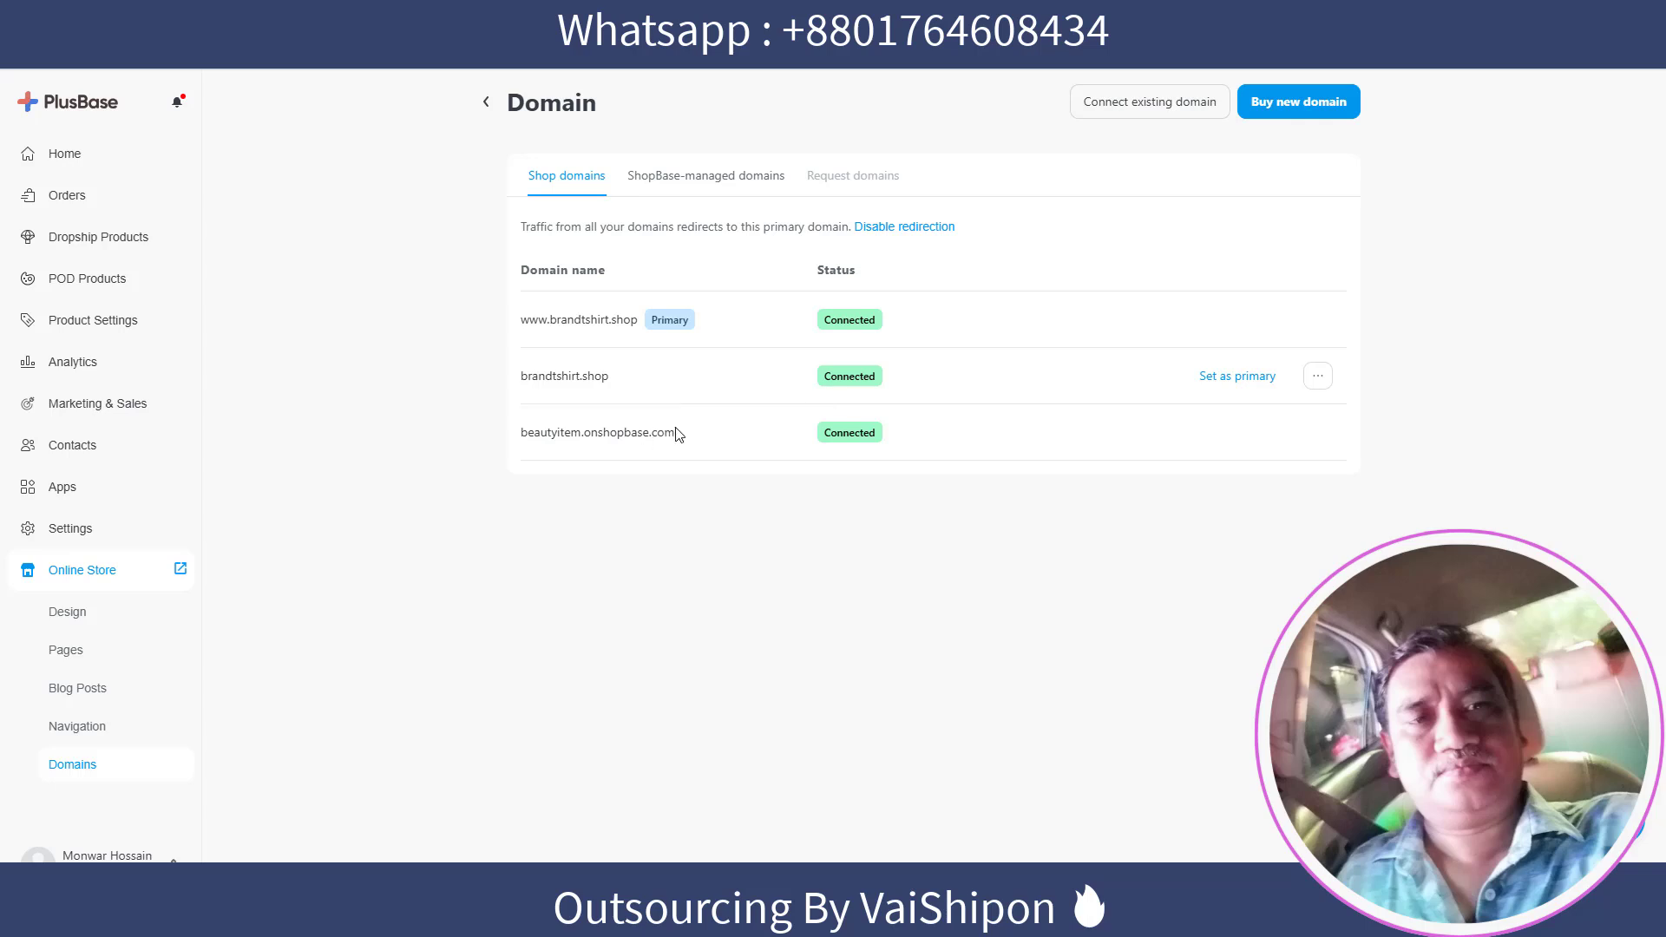
left_click_drag(692, 437, 521, 432)
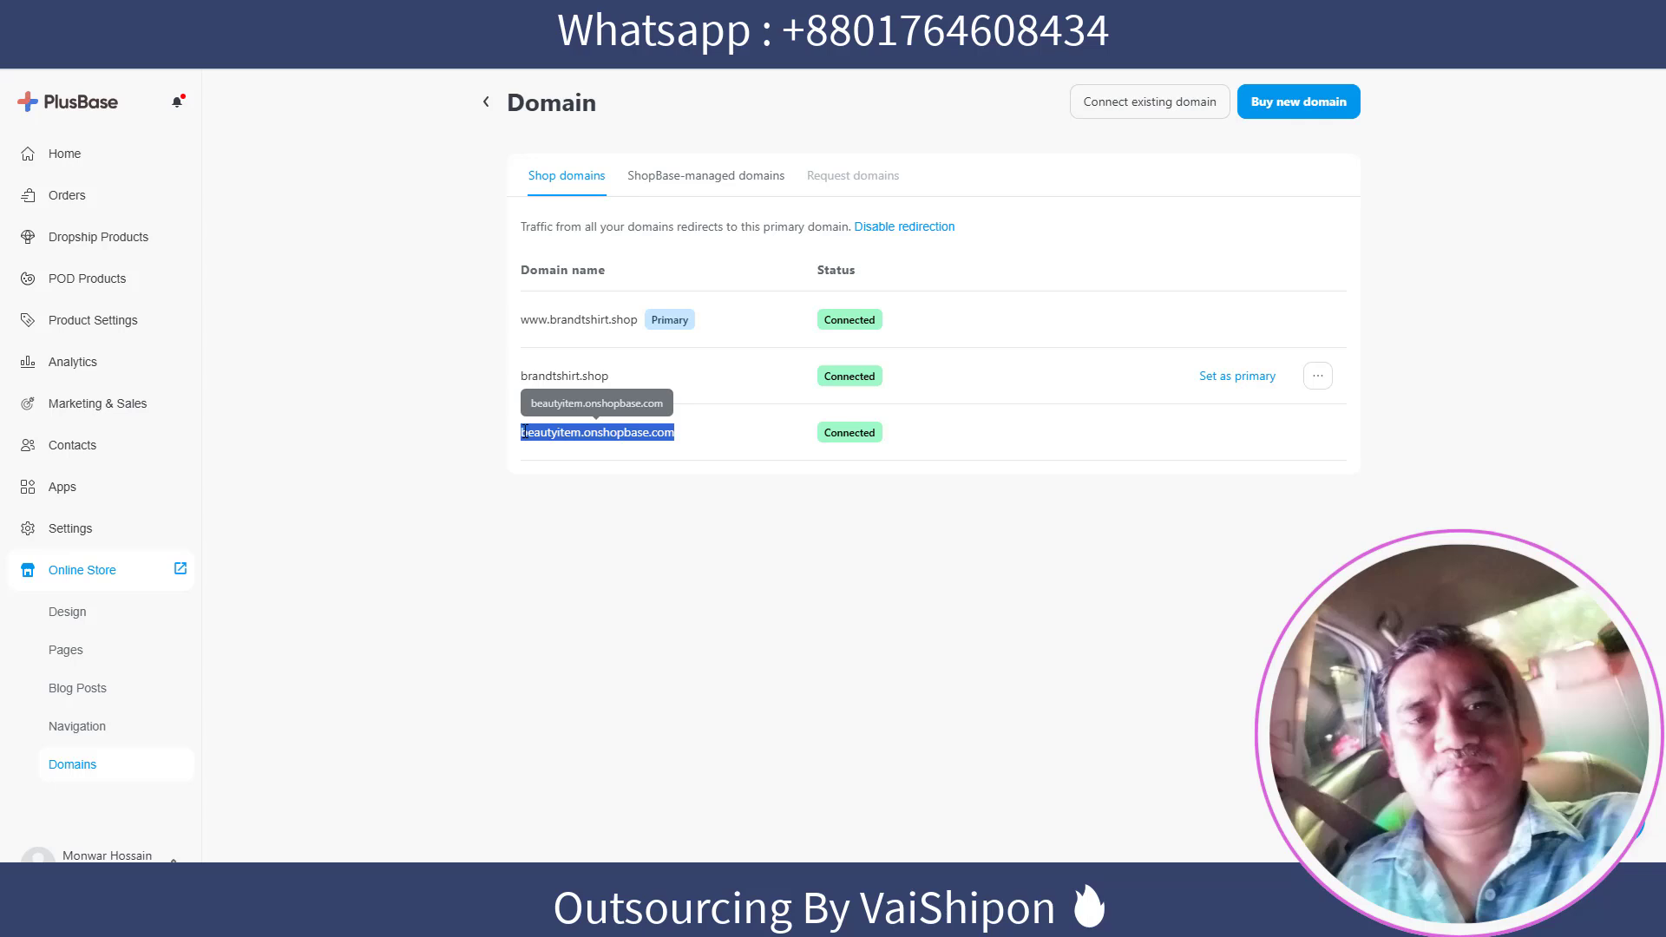
left_click(712, 471)
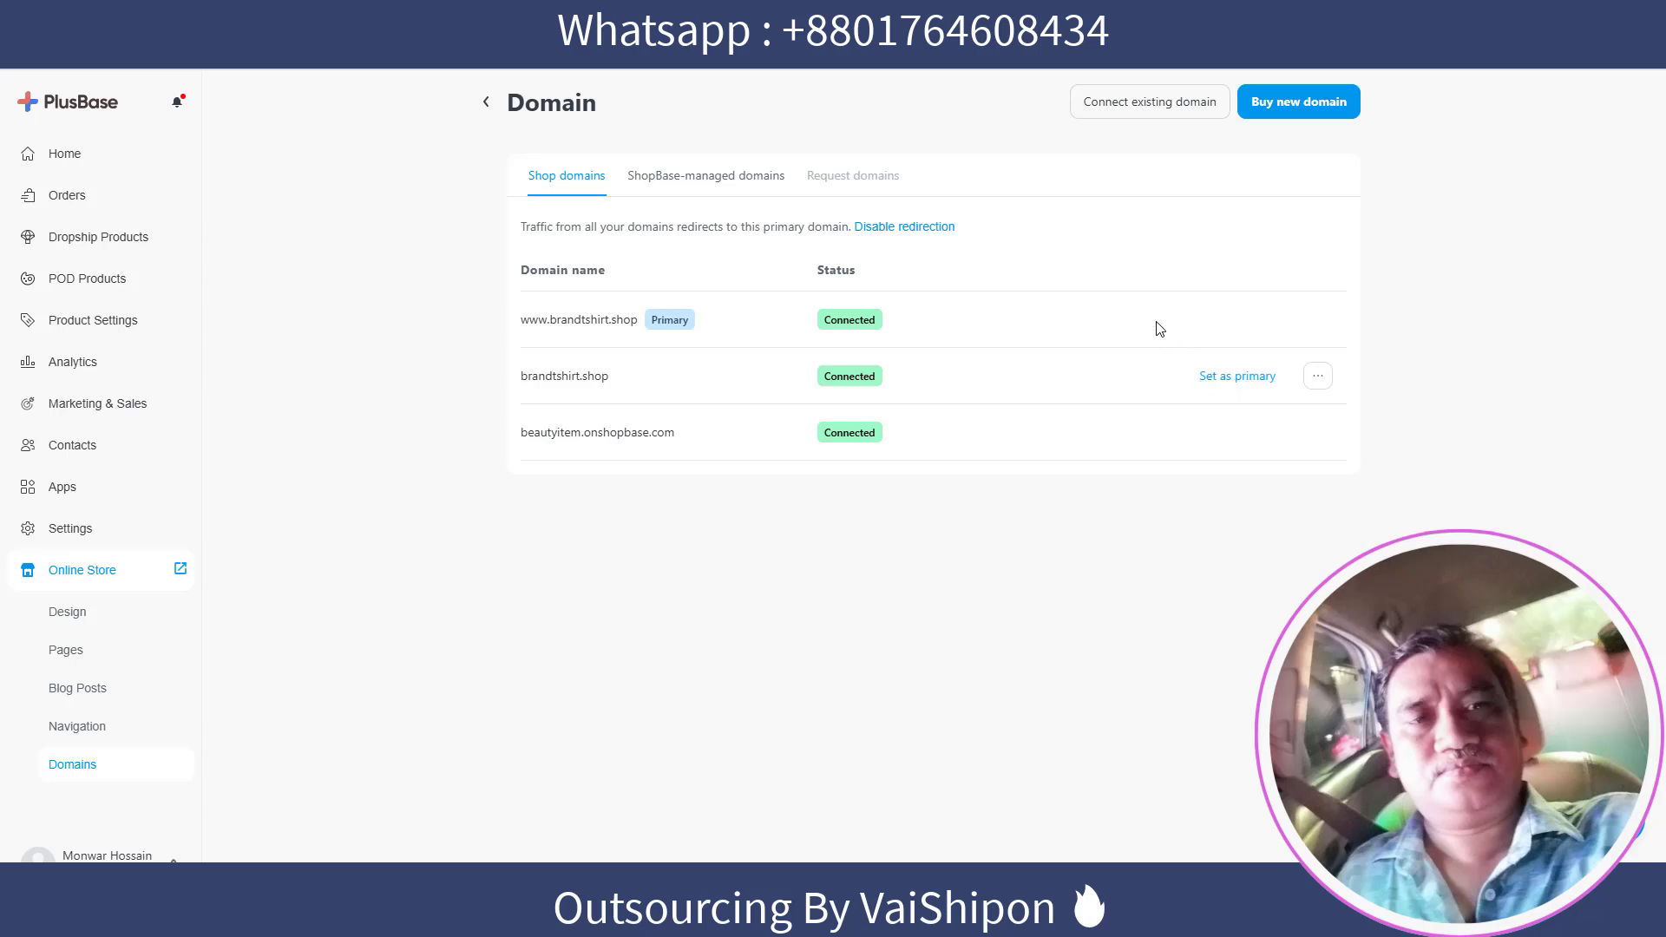
Start connecting an existing domain and enter vaishipon.com as the domain name
left_click(1117, 112)
left_click(628, 487)
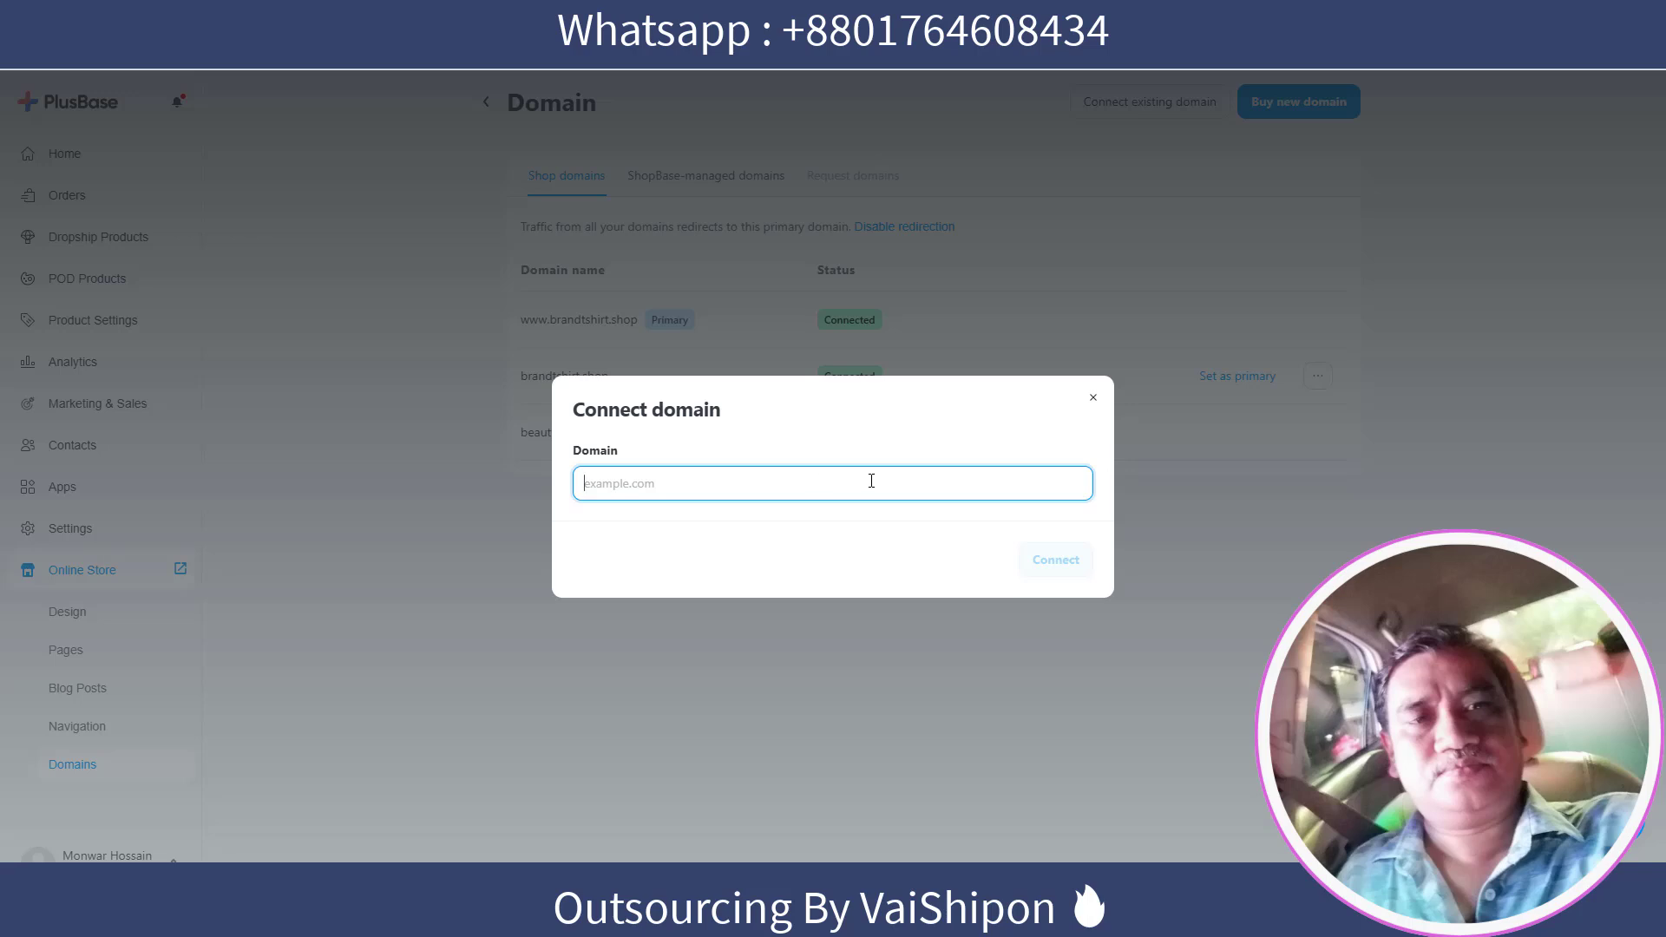
type("vaiship")
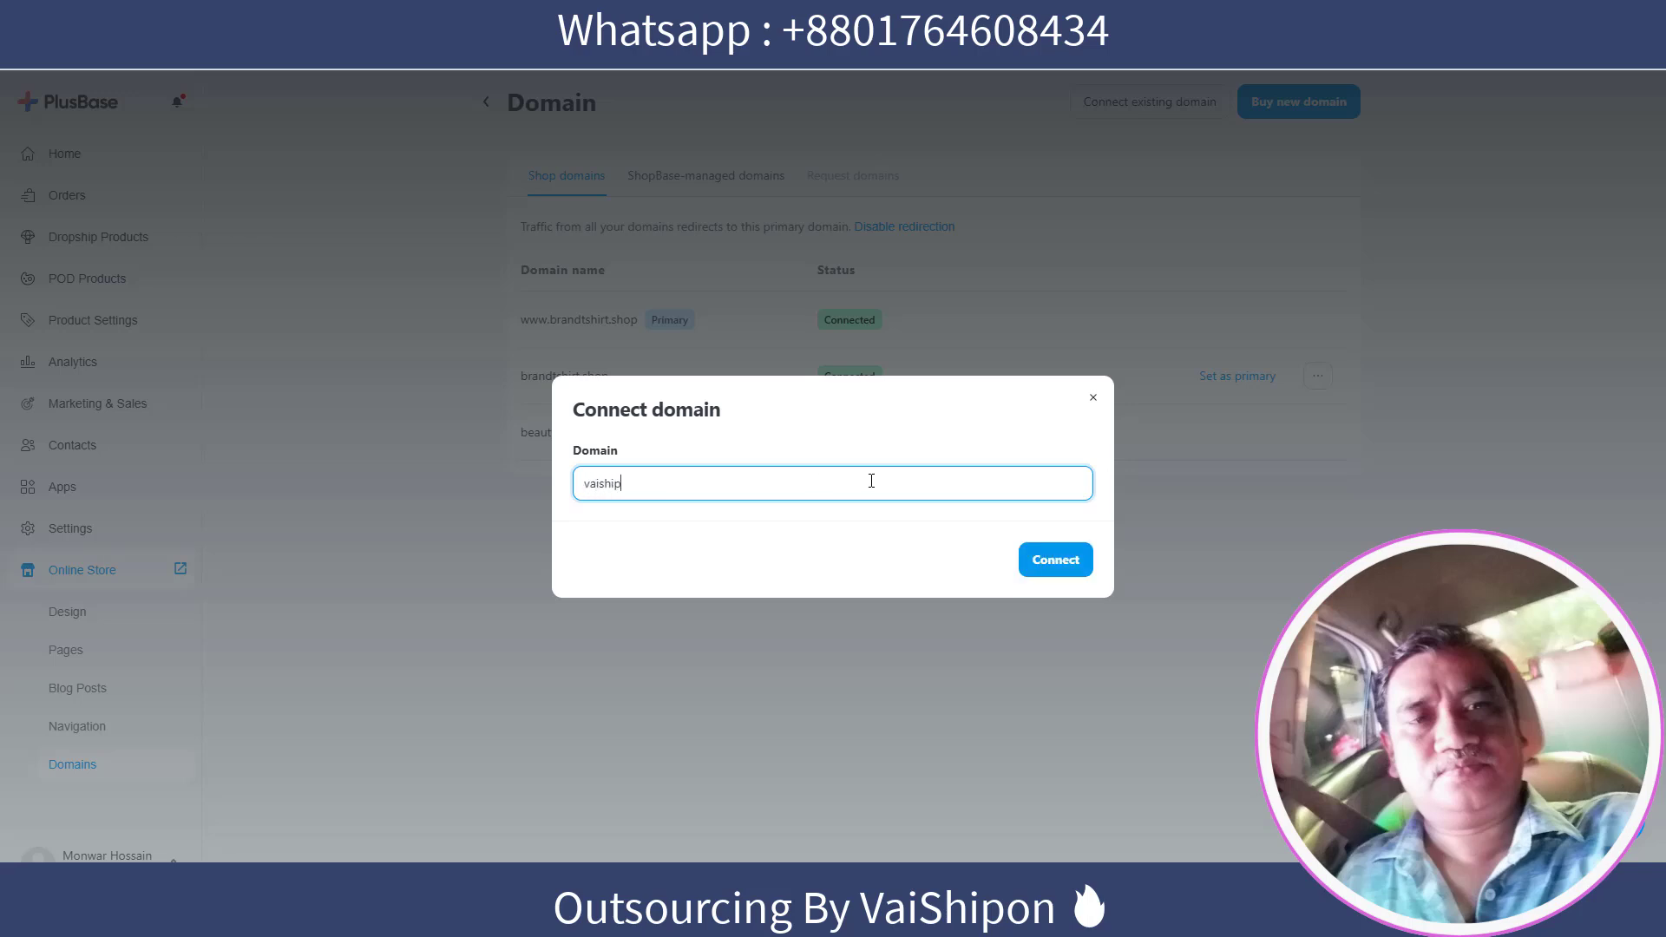
type("on.com")
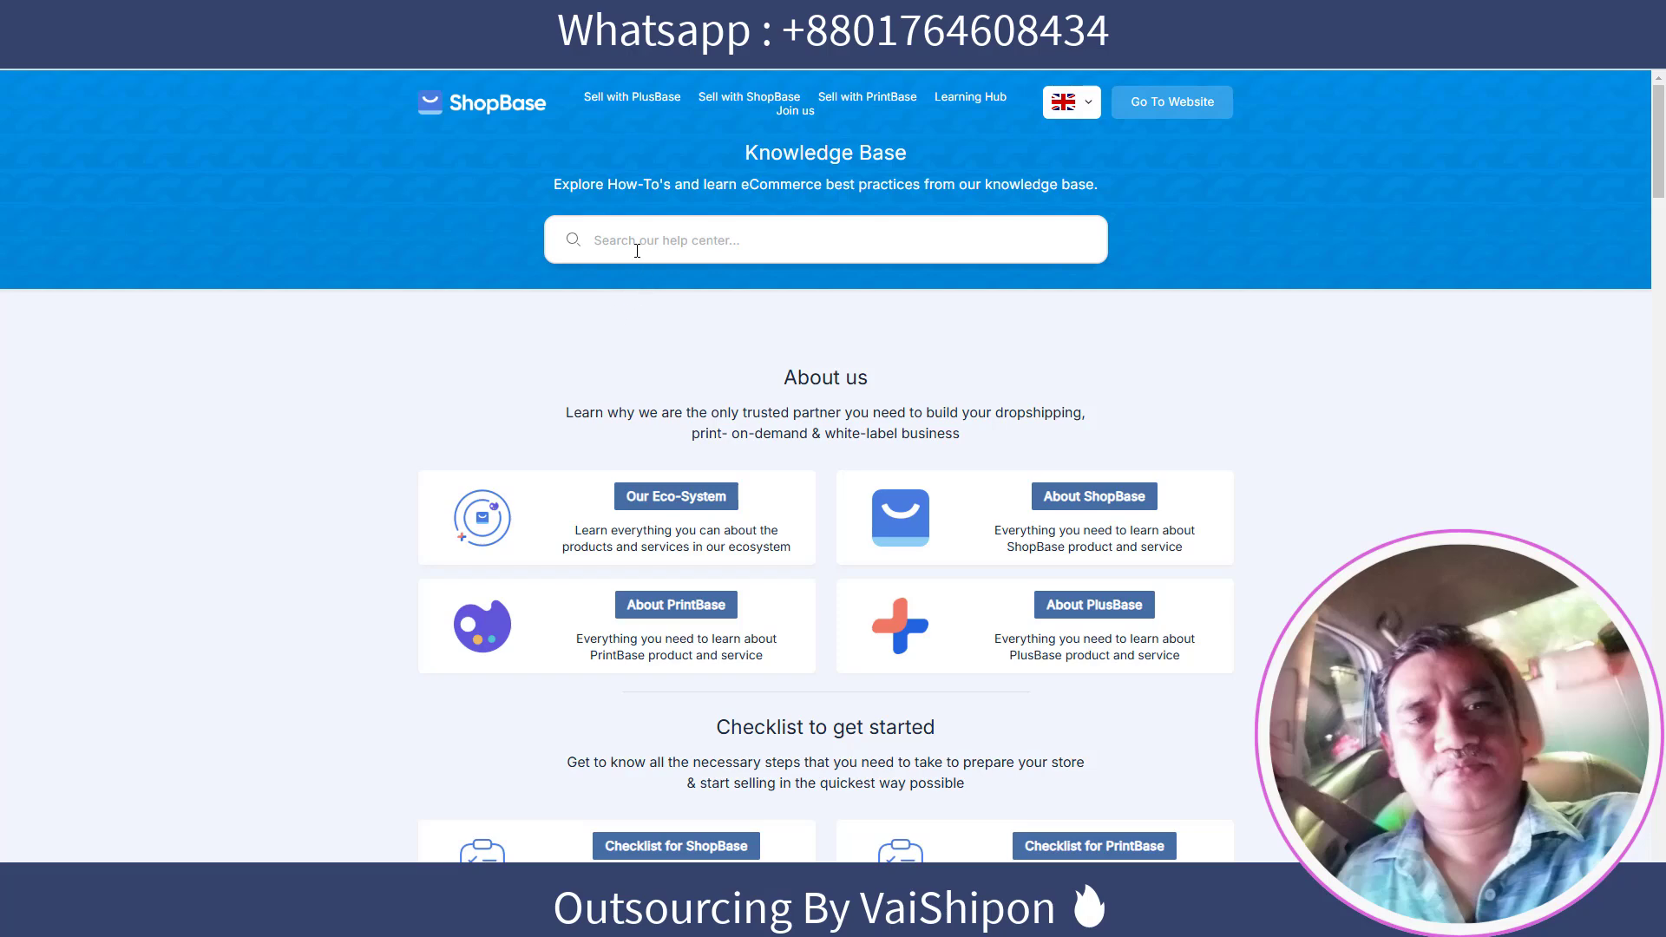
Search the ShopBase Knowledge Base for "domain" and open the ShopBase article "Add a custom domain to ShopBase/PrintBase store"
left_click(680, 235)
left_click(632, 278)
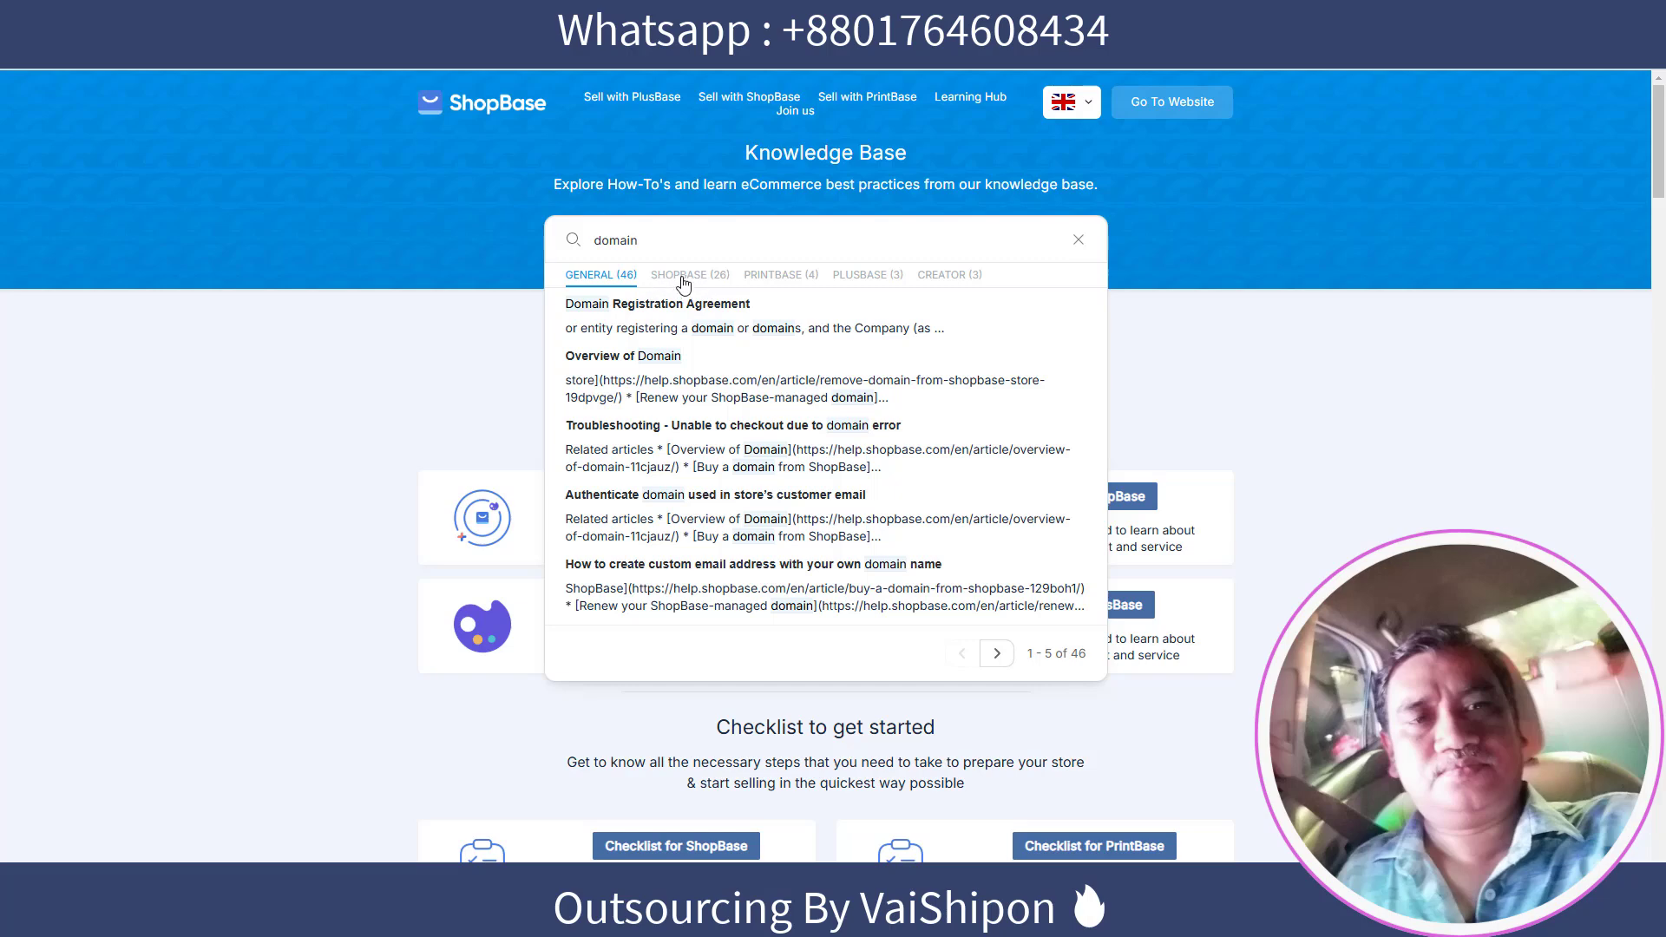
left_click(682, 282)
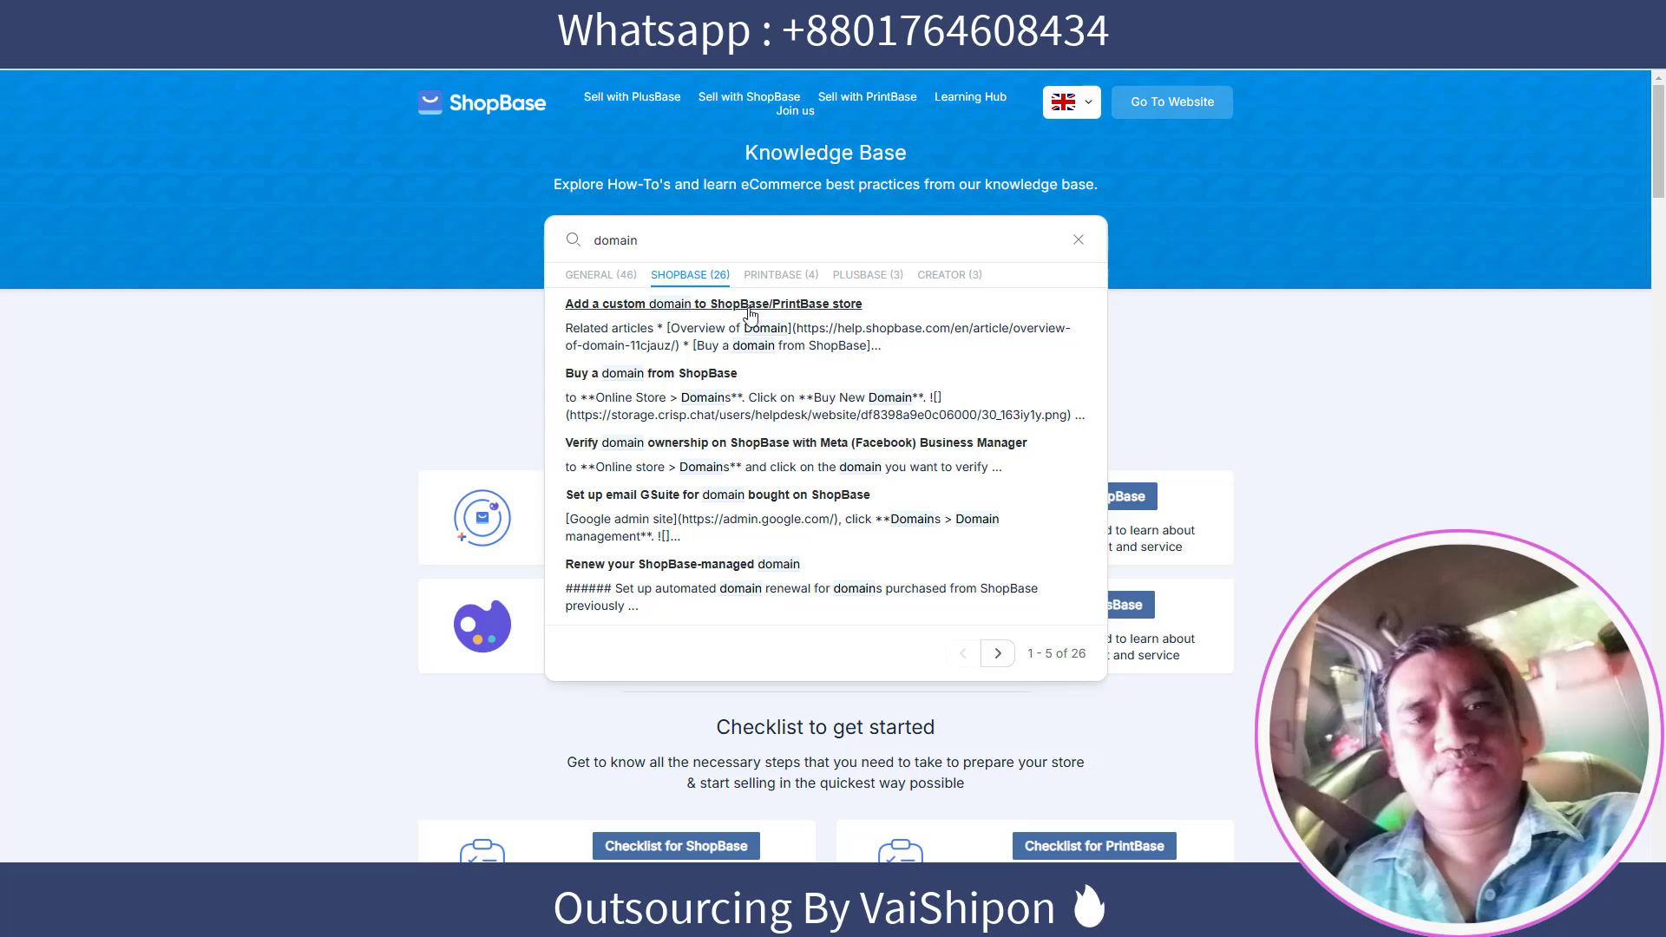
left_click(785, 308)
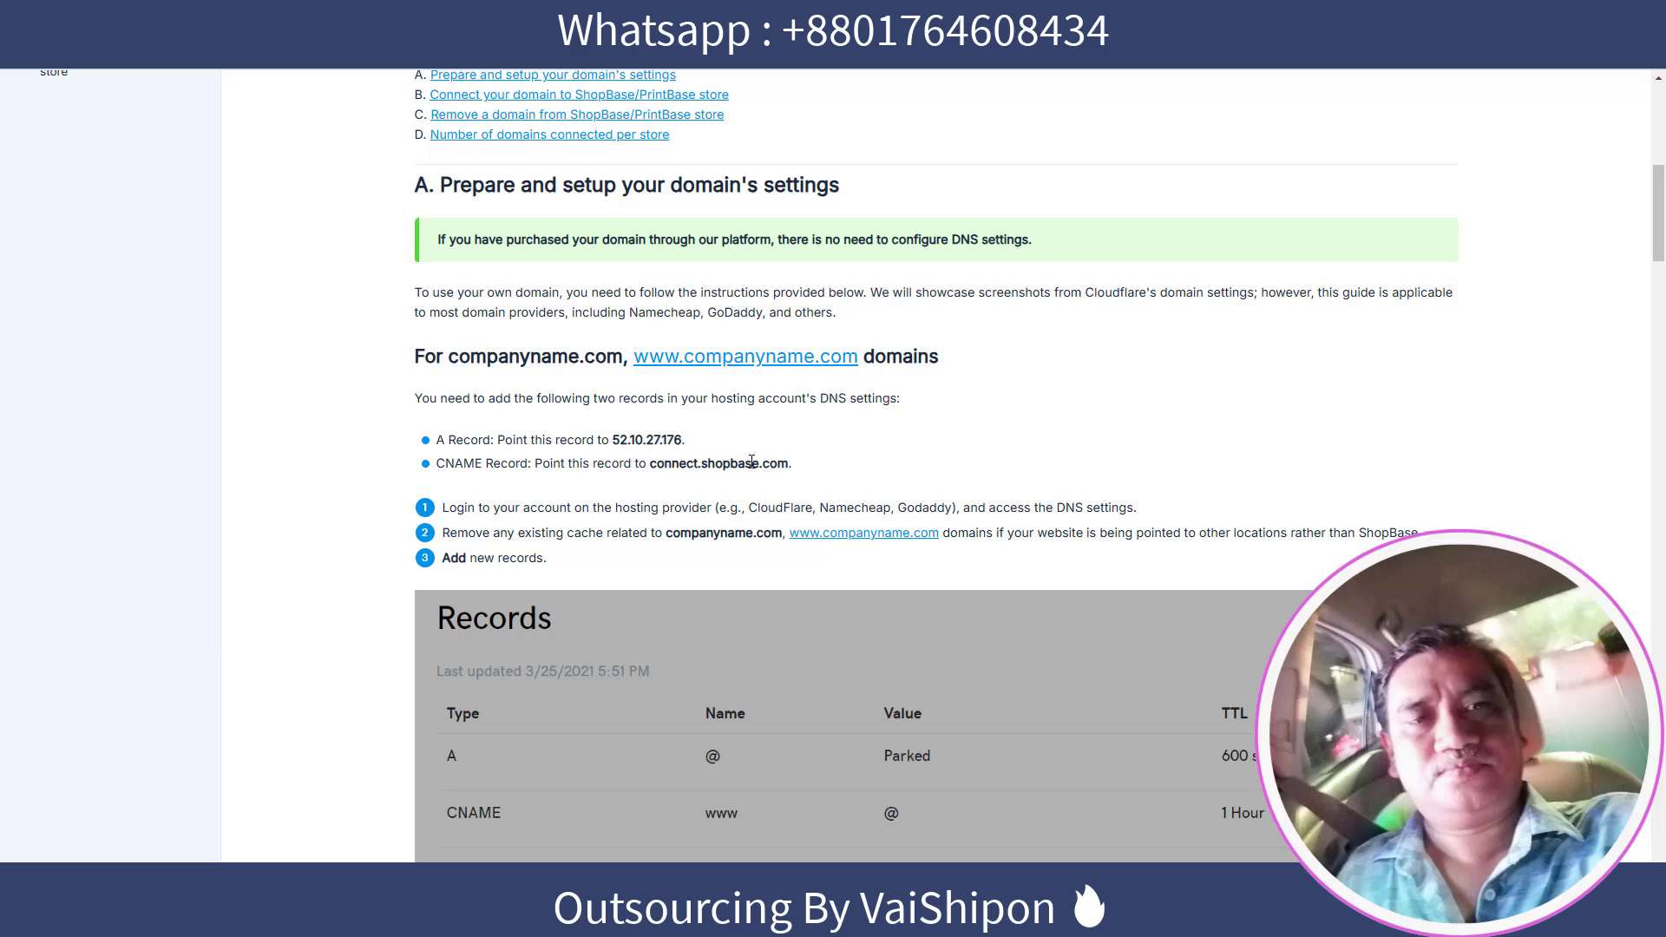
Examine the A record and CNAME record targets required for the domain's DNS settings in the custom domain article
left_click_drag(795, 467, 489, 441)
left_click(582, 439)
mouse_move(440, 465)
left_mouse_down()
mouse_move(514, 466)
mouse_move(478, 467)
mouse_move(453, 440)
mouse_move(483, 464)
mouse_move(435, 465)
left_mouse_up()
left_click(492, 441)
left_click(507, 475)
left_click_drag(613, 444, 683, 444)
left_click_drag(652, 463, 800, 469)
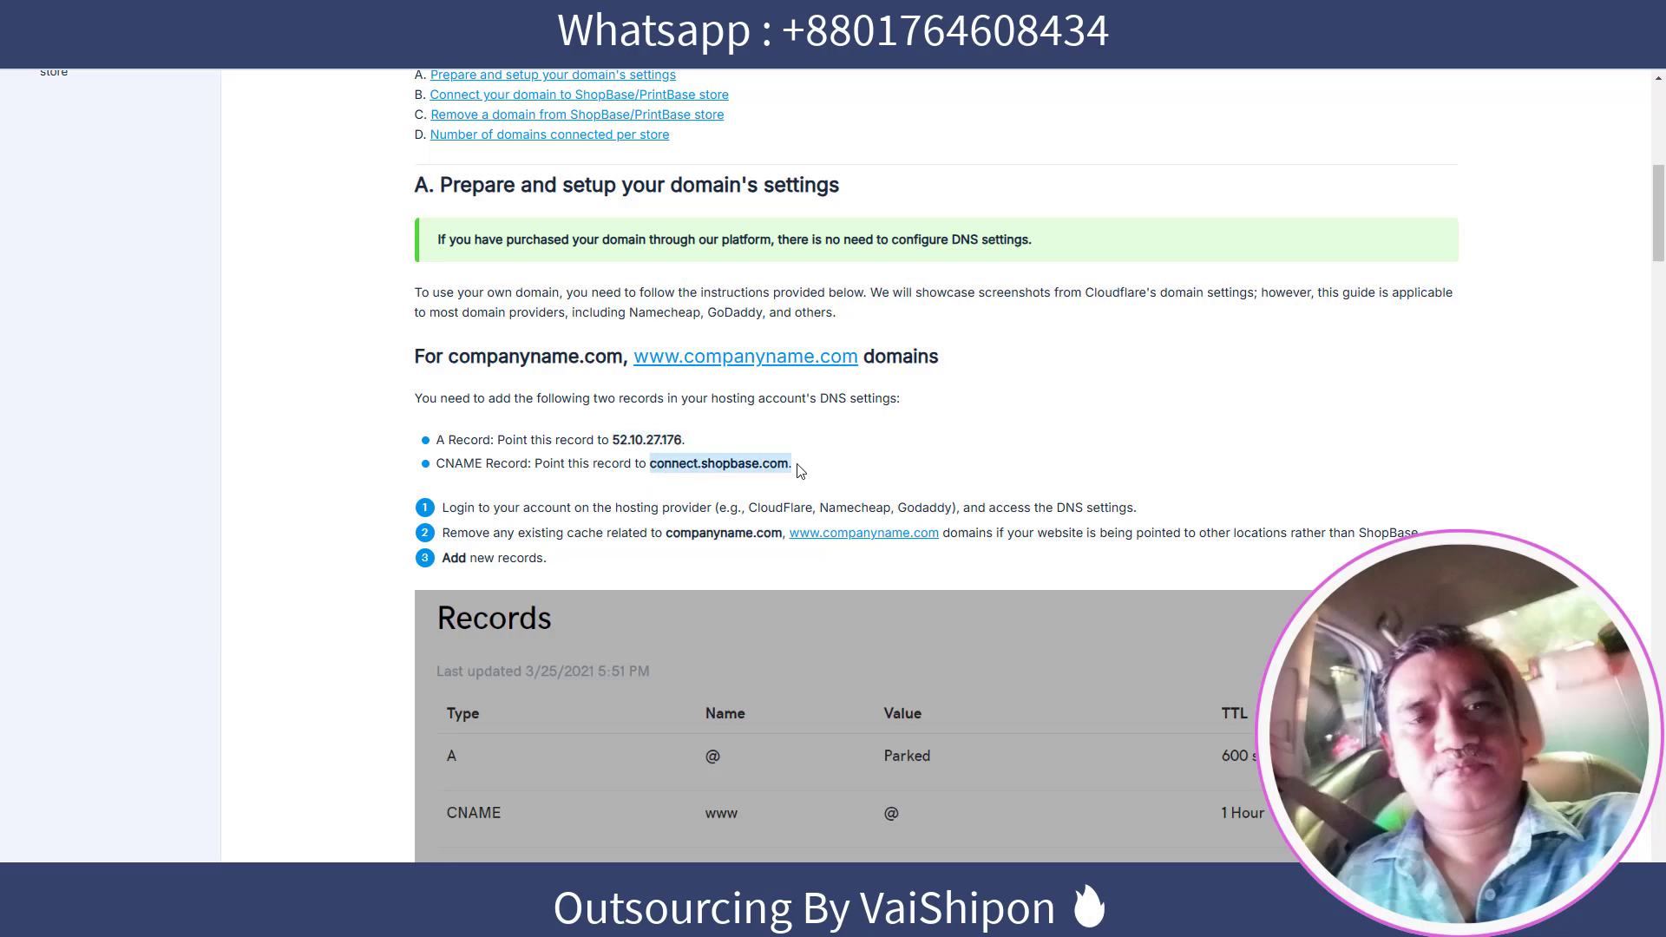
left_click(883, 457)
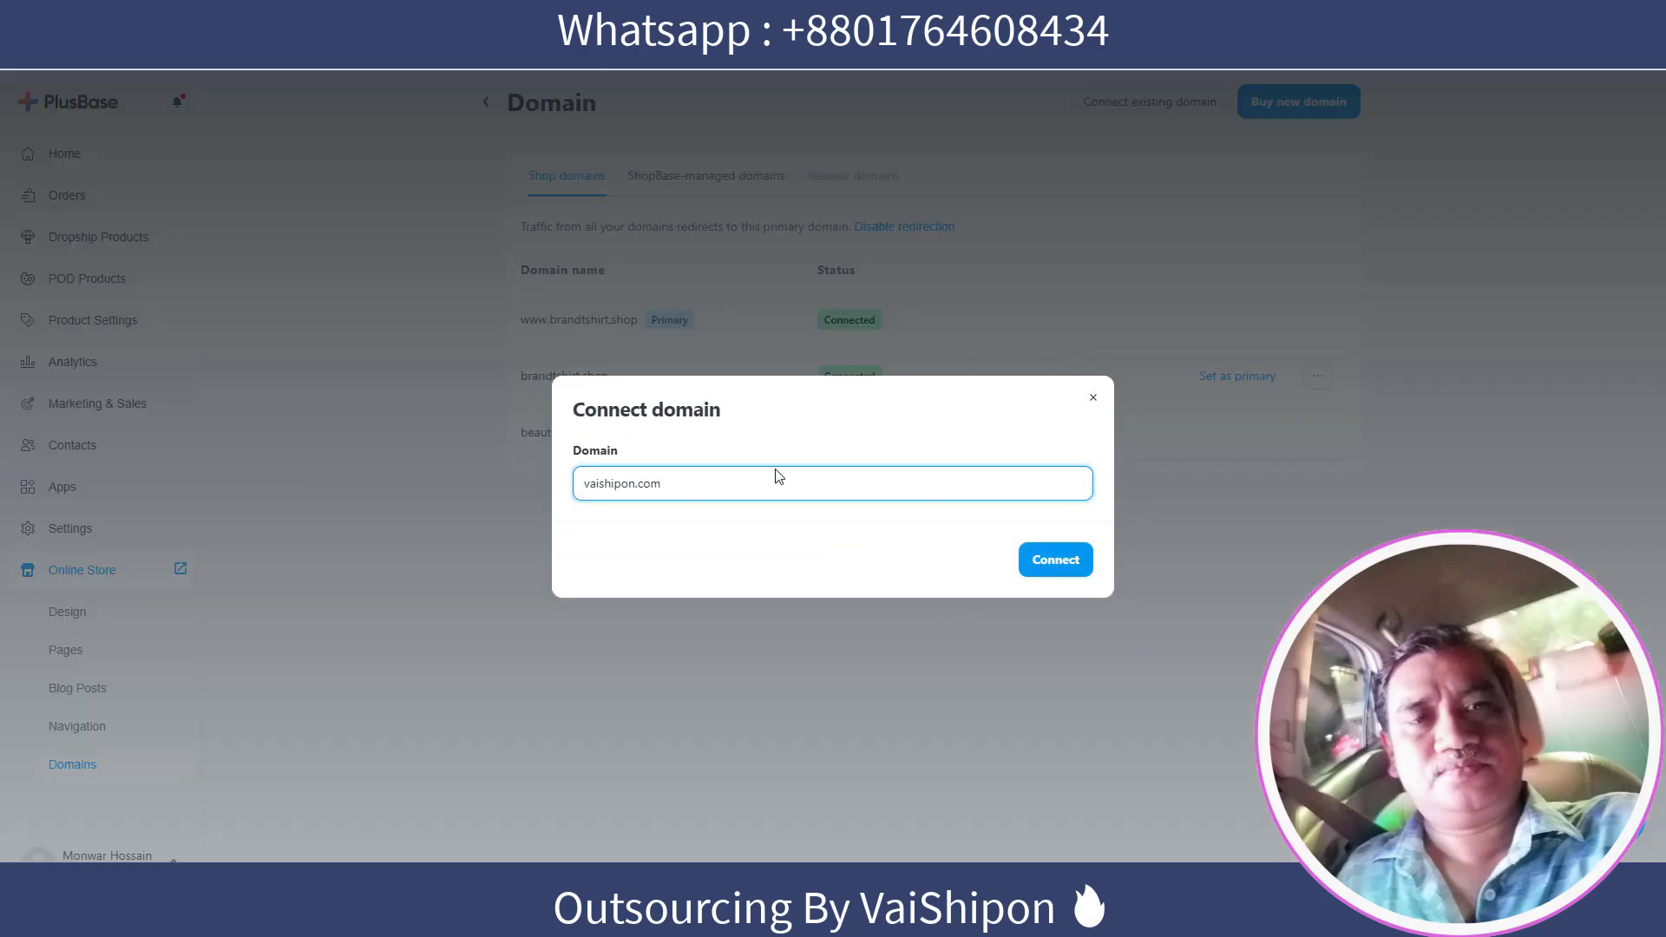
Dismiss the domain connection in PlusBase and look through the store's General settings
left_click(1093, 397)
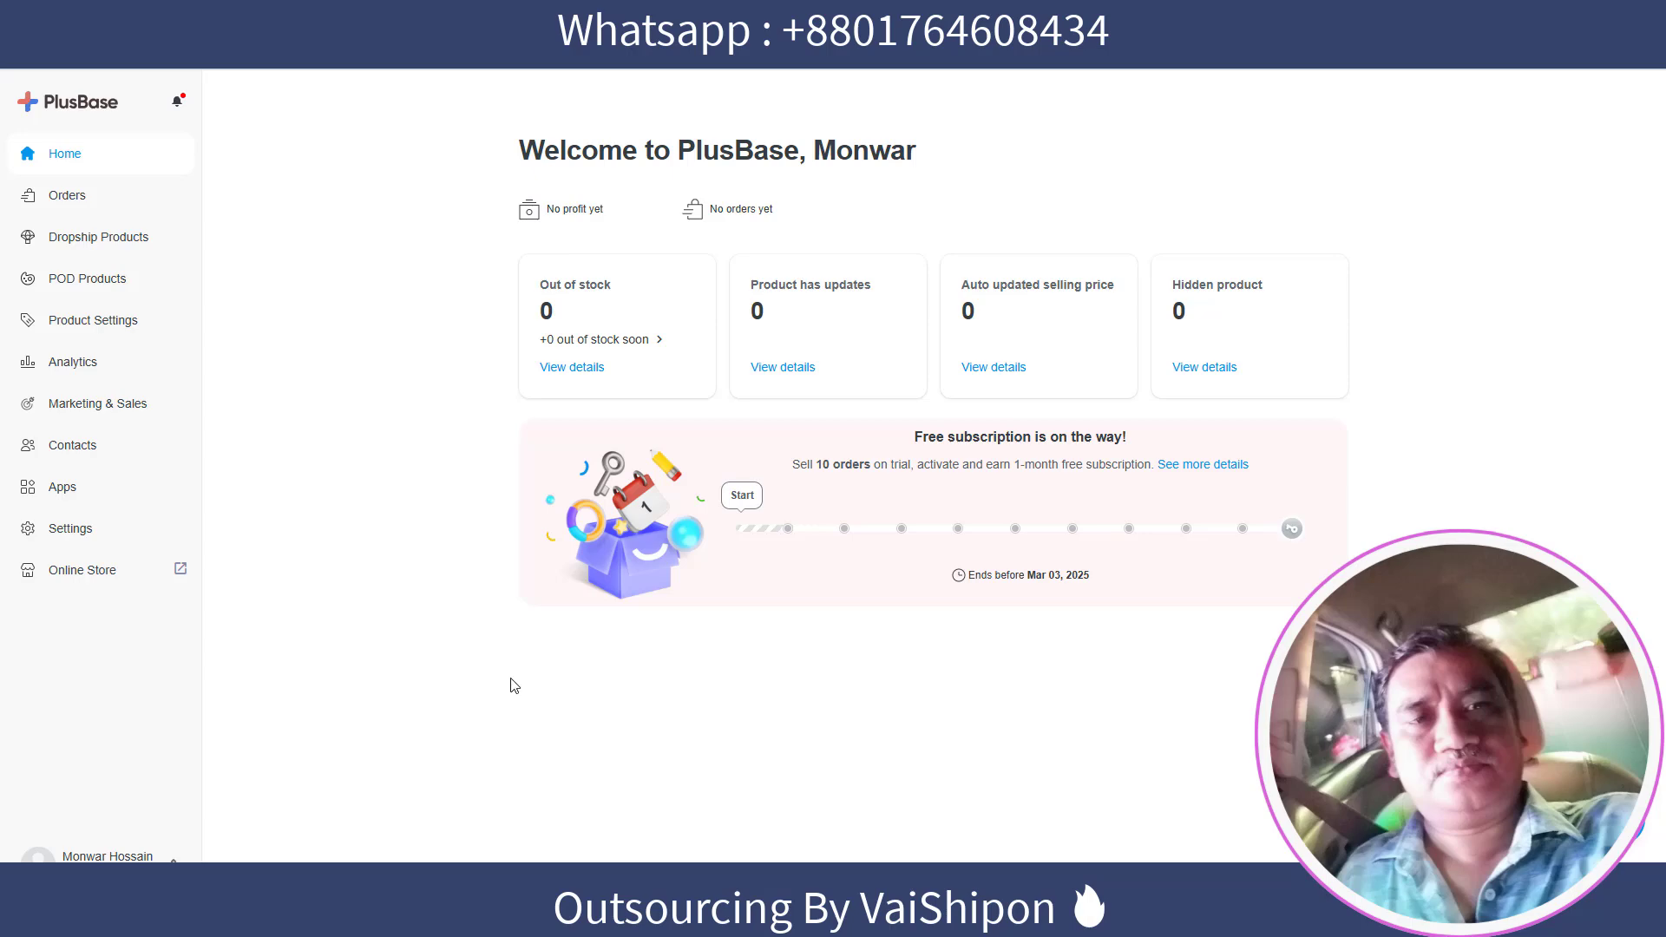
left_click(86, 530)
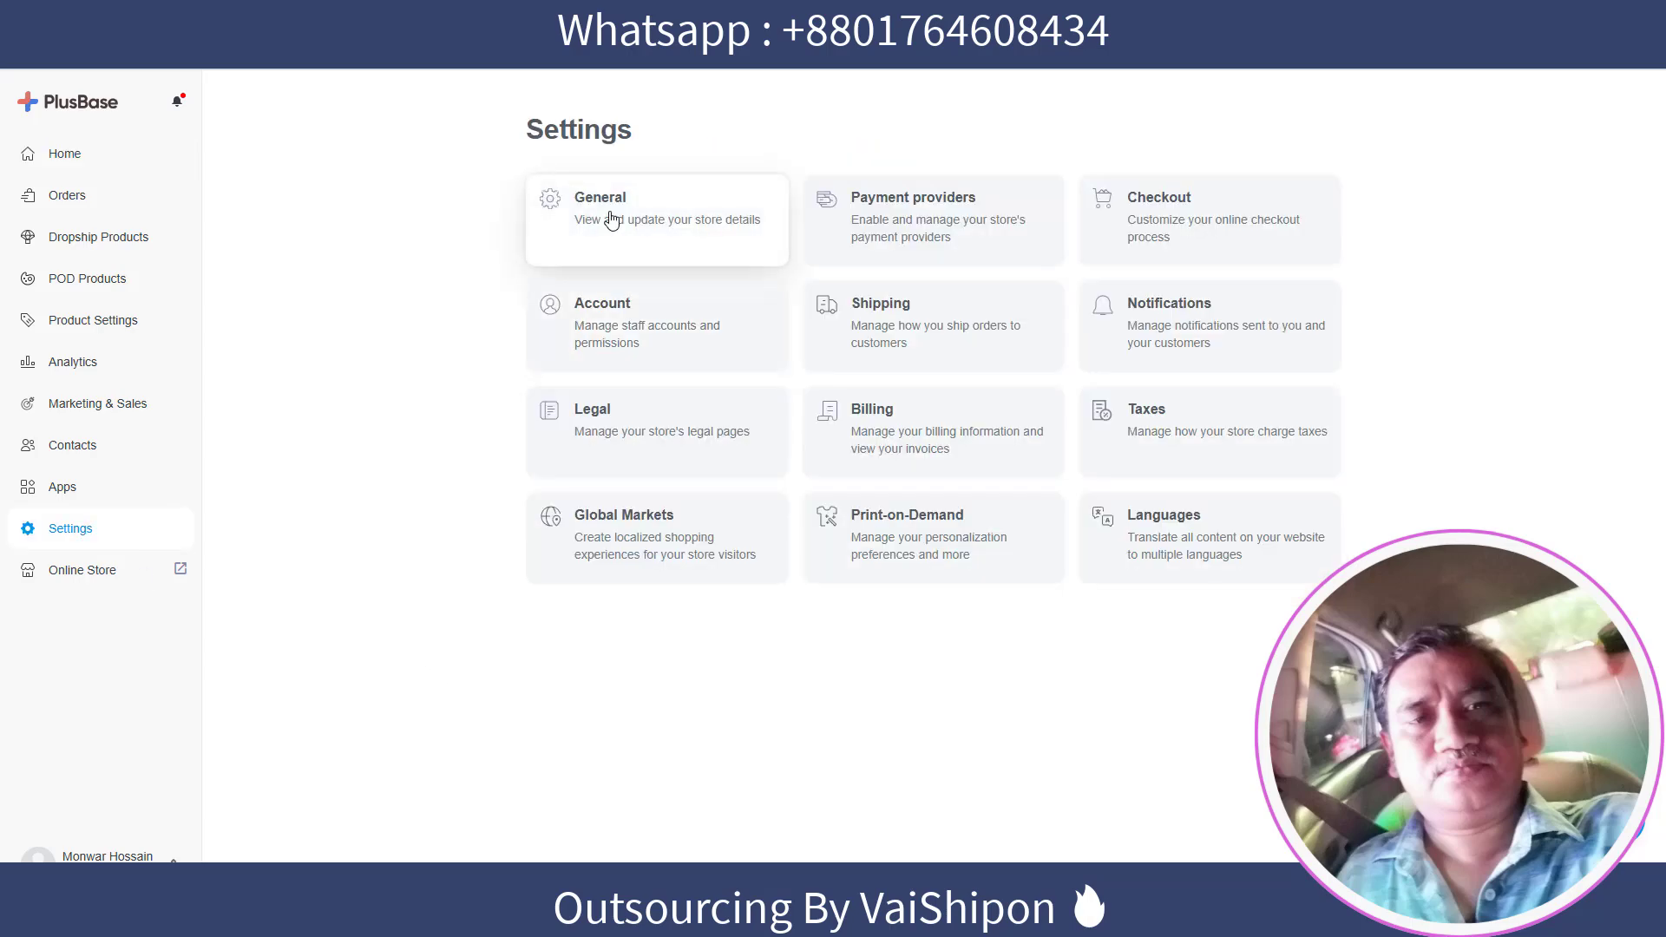
left_click(611, 220)
scroll(1555, 360, "down", 10)
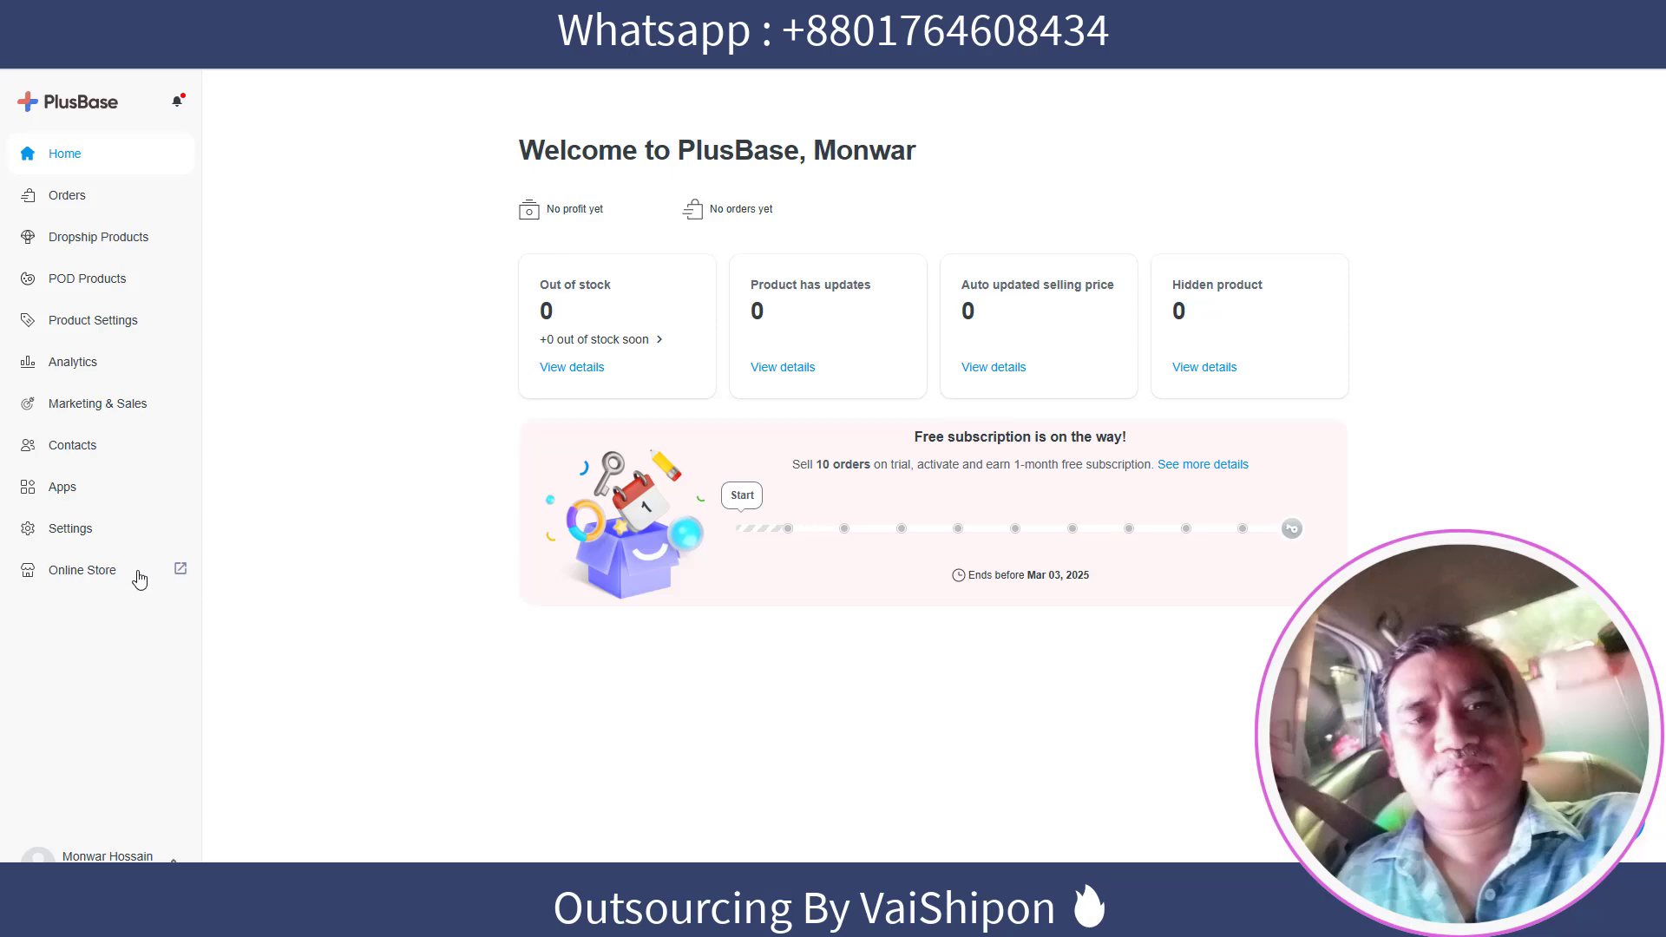
Browse the premium website templates available for the online store's design, and close the template library without applying one
left_click(92, 581)
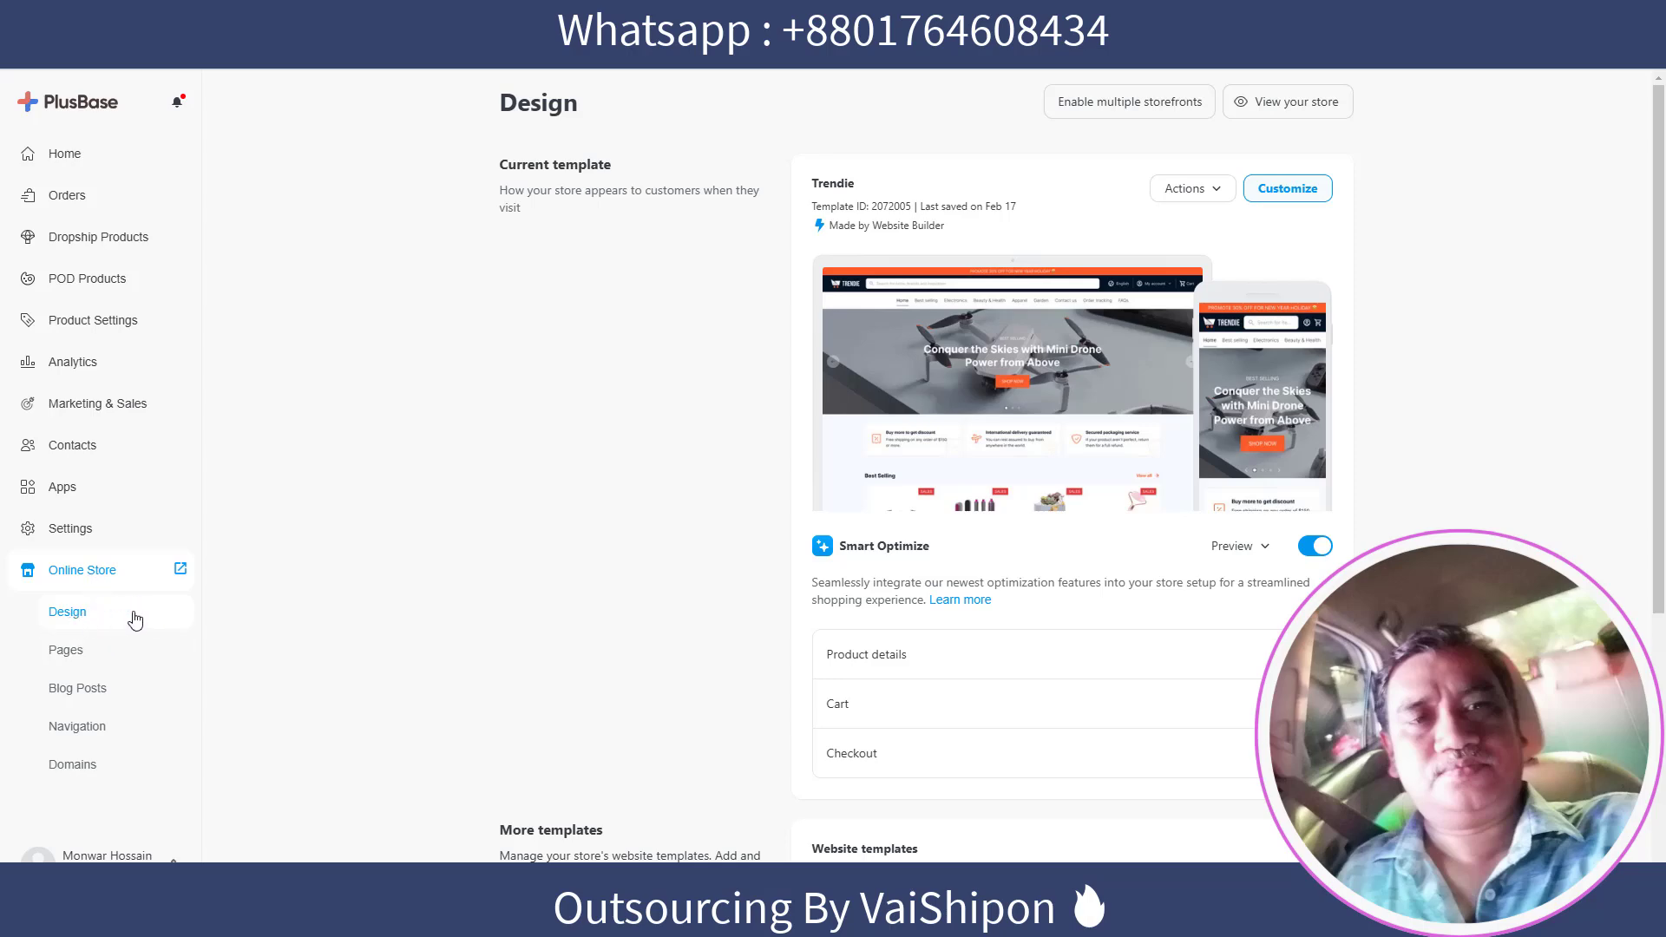
scroll(996, 534, "down", 5)
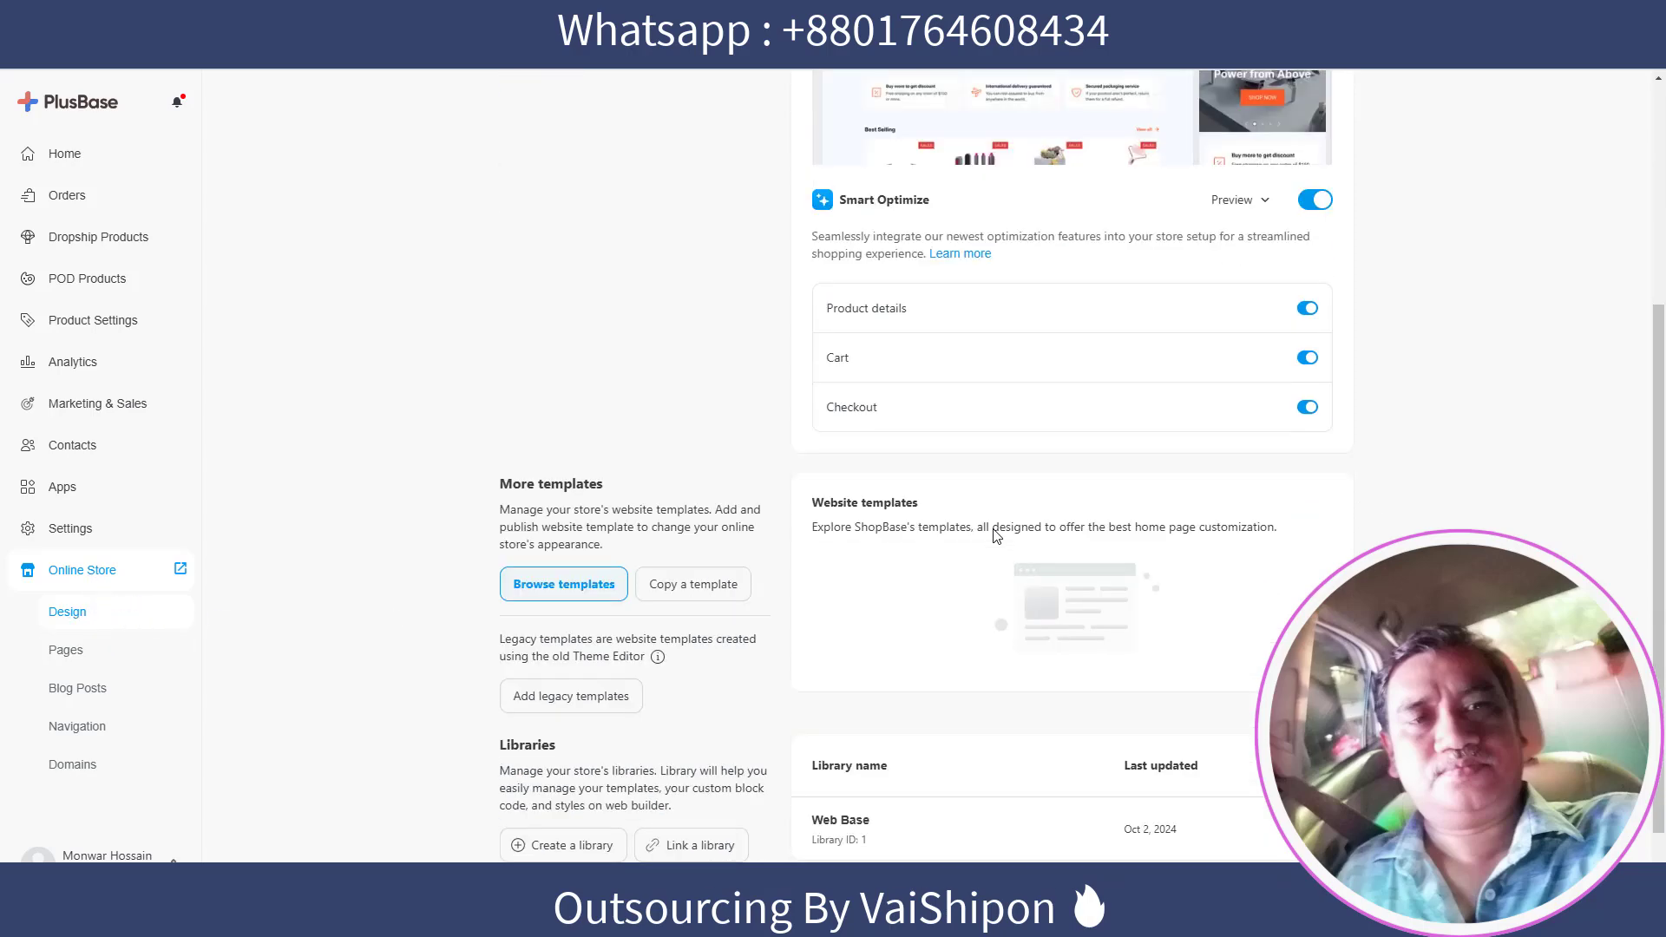
left_click(576, 501)
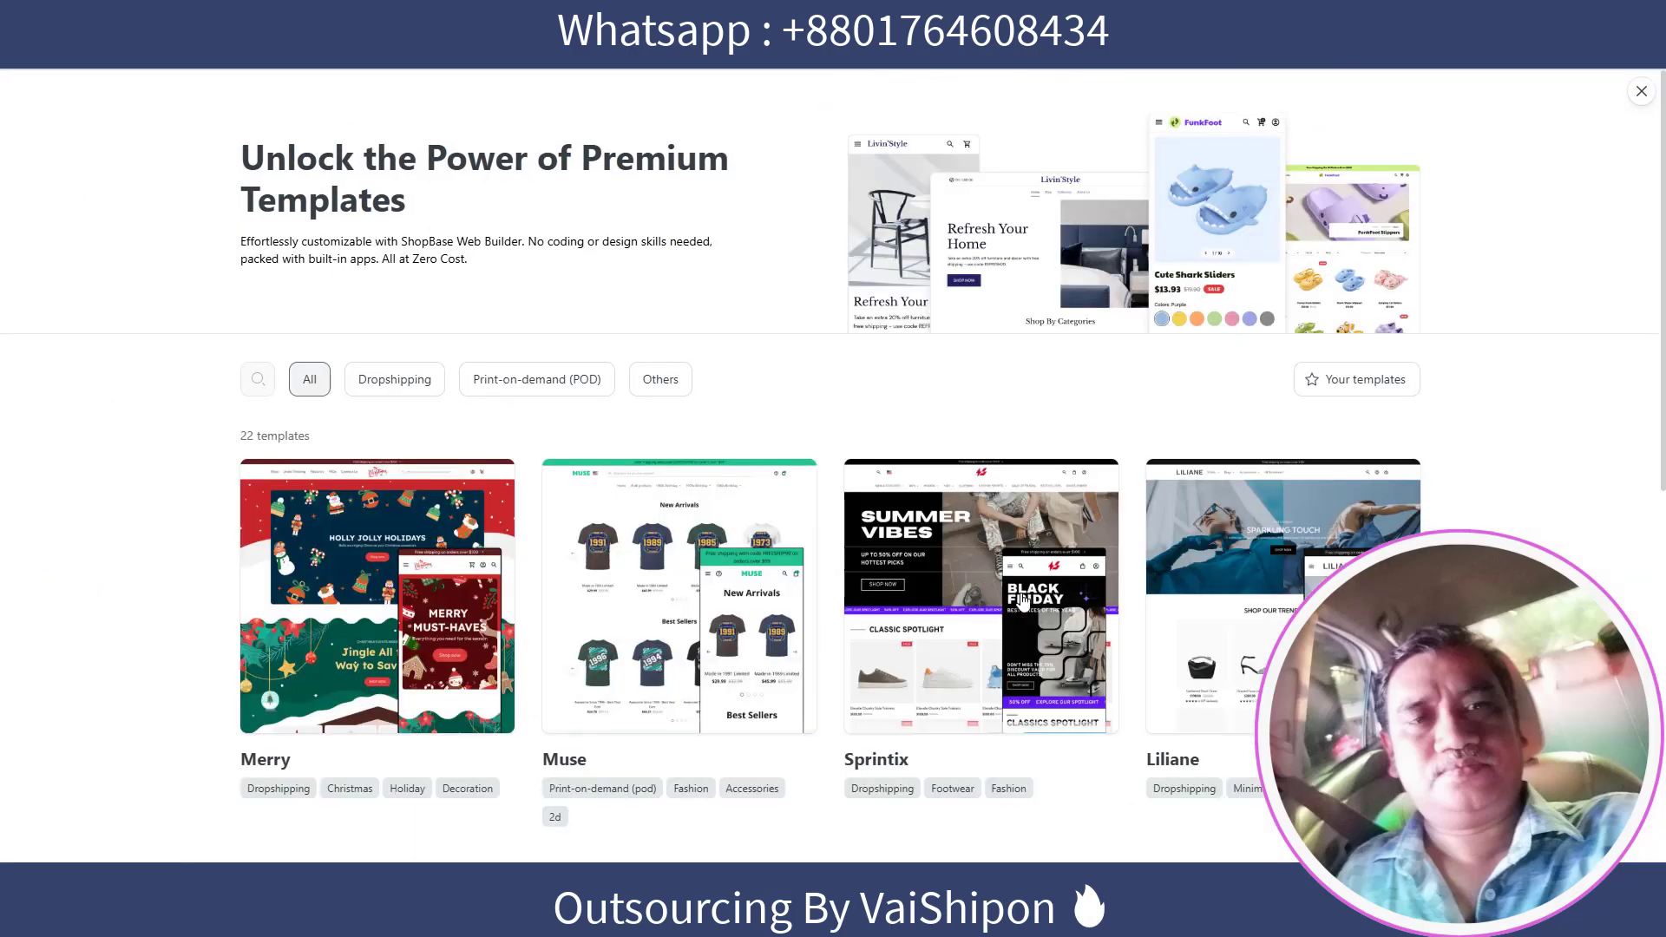
scroll(1024, 608, "down", 3)
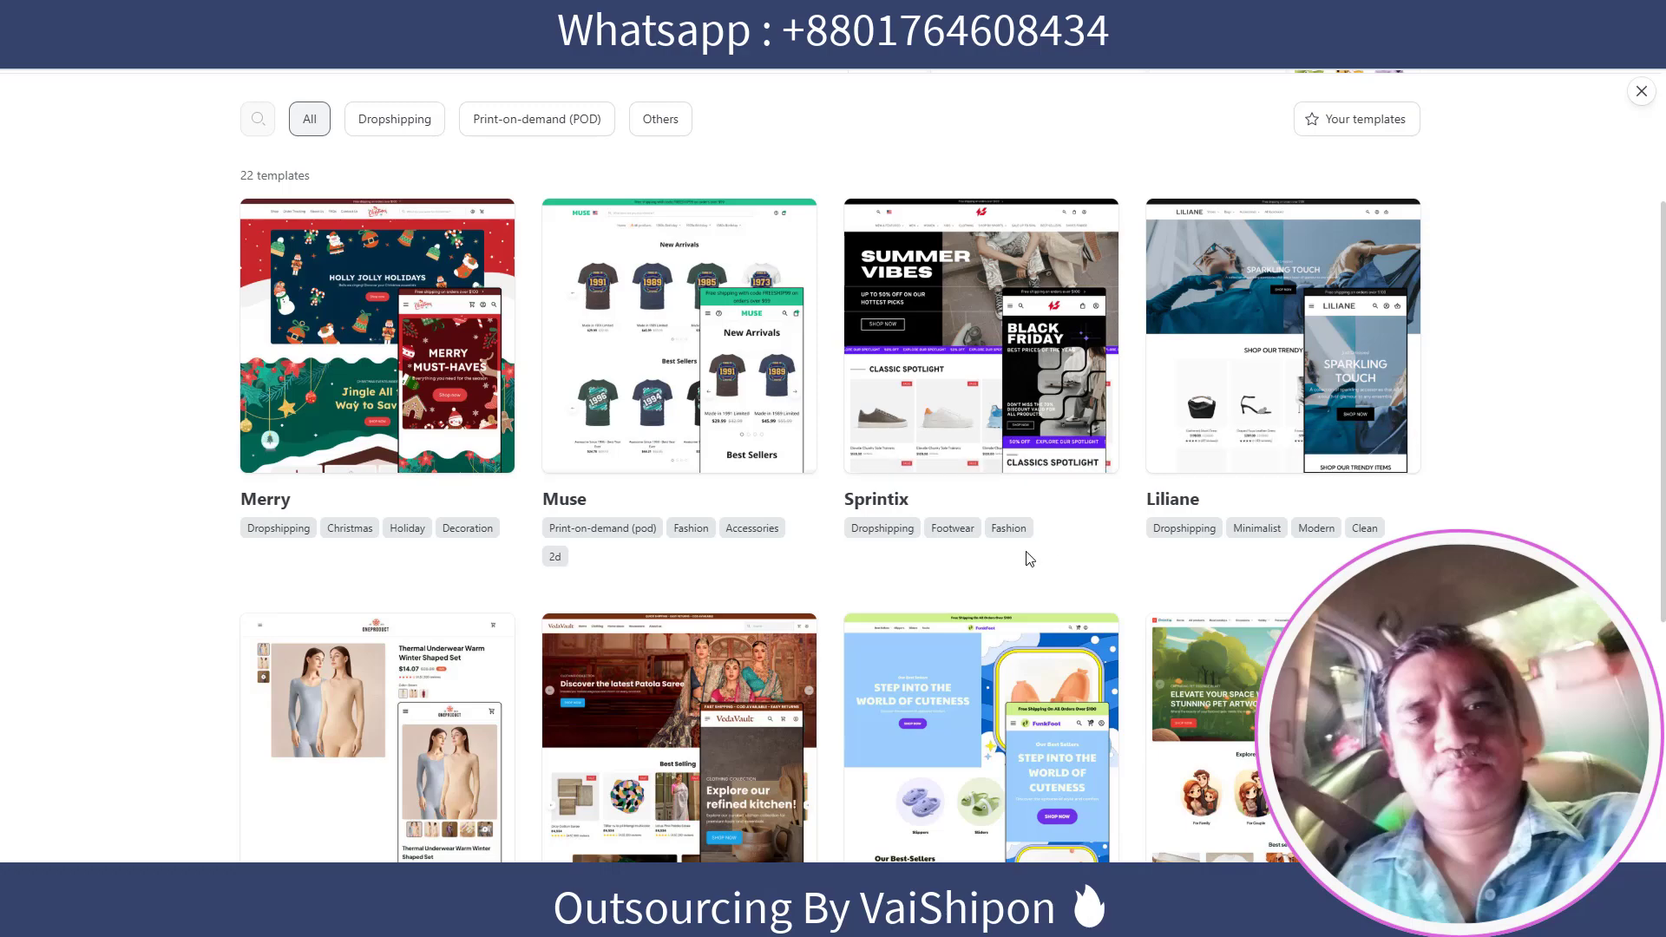
scroll(1022, 558, "up", 2)
scroll(994, 549, "down", 3)
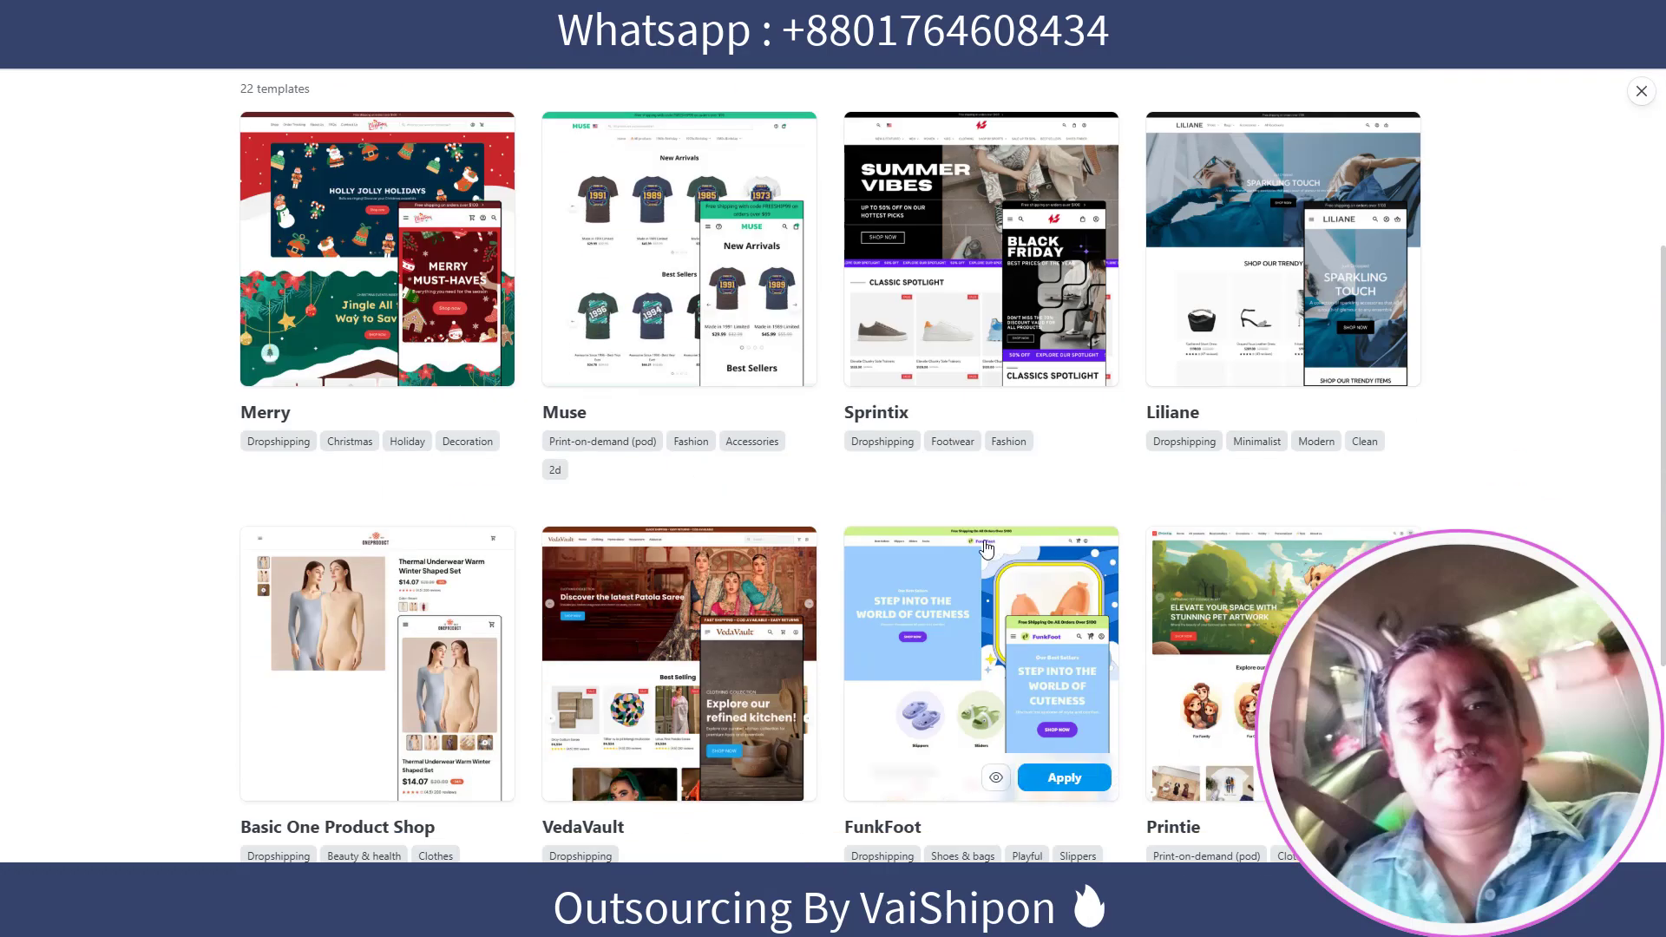
scroll(1127, 504, "down", 5)
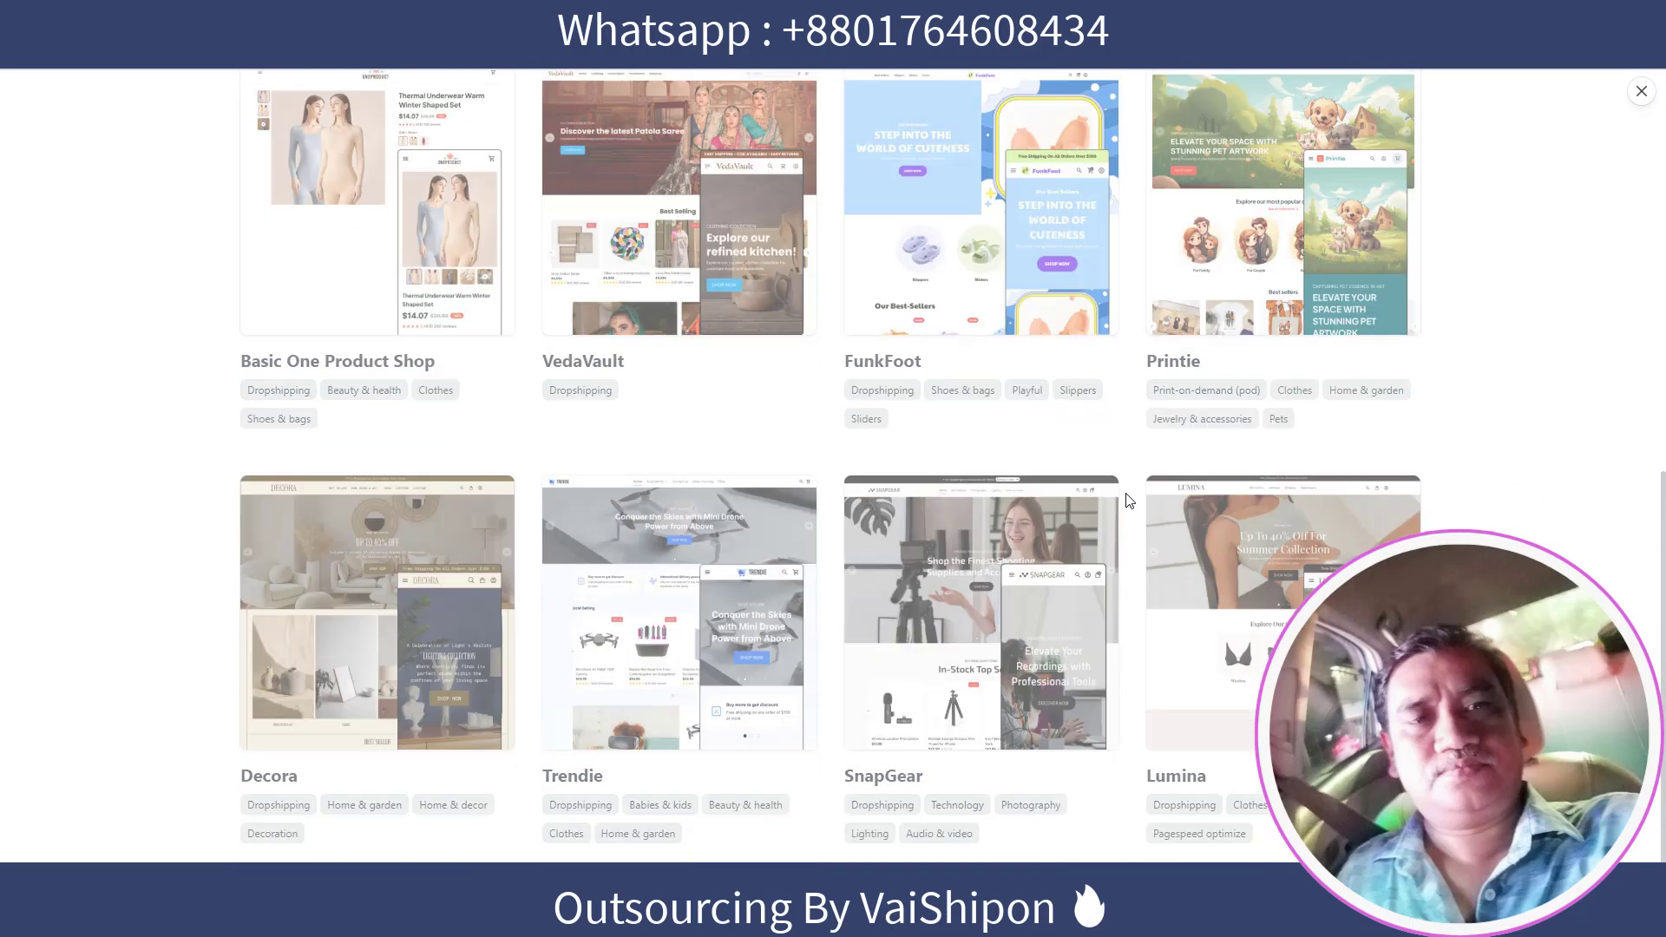
scroll(1130, 501, "down", 3)
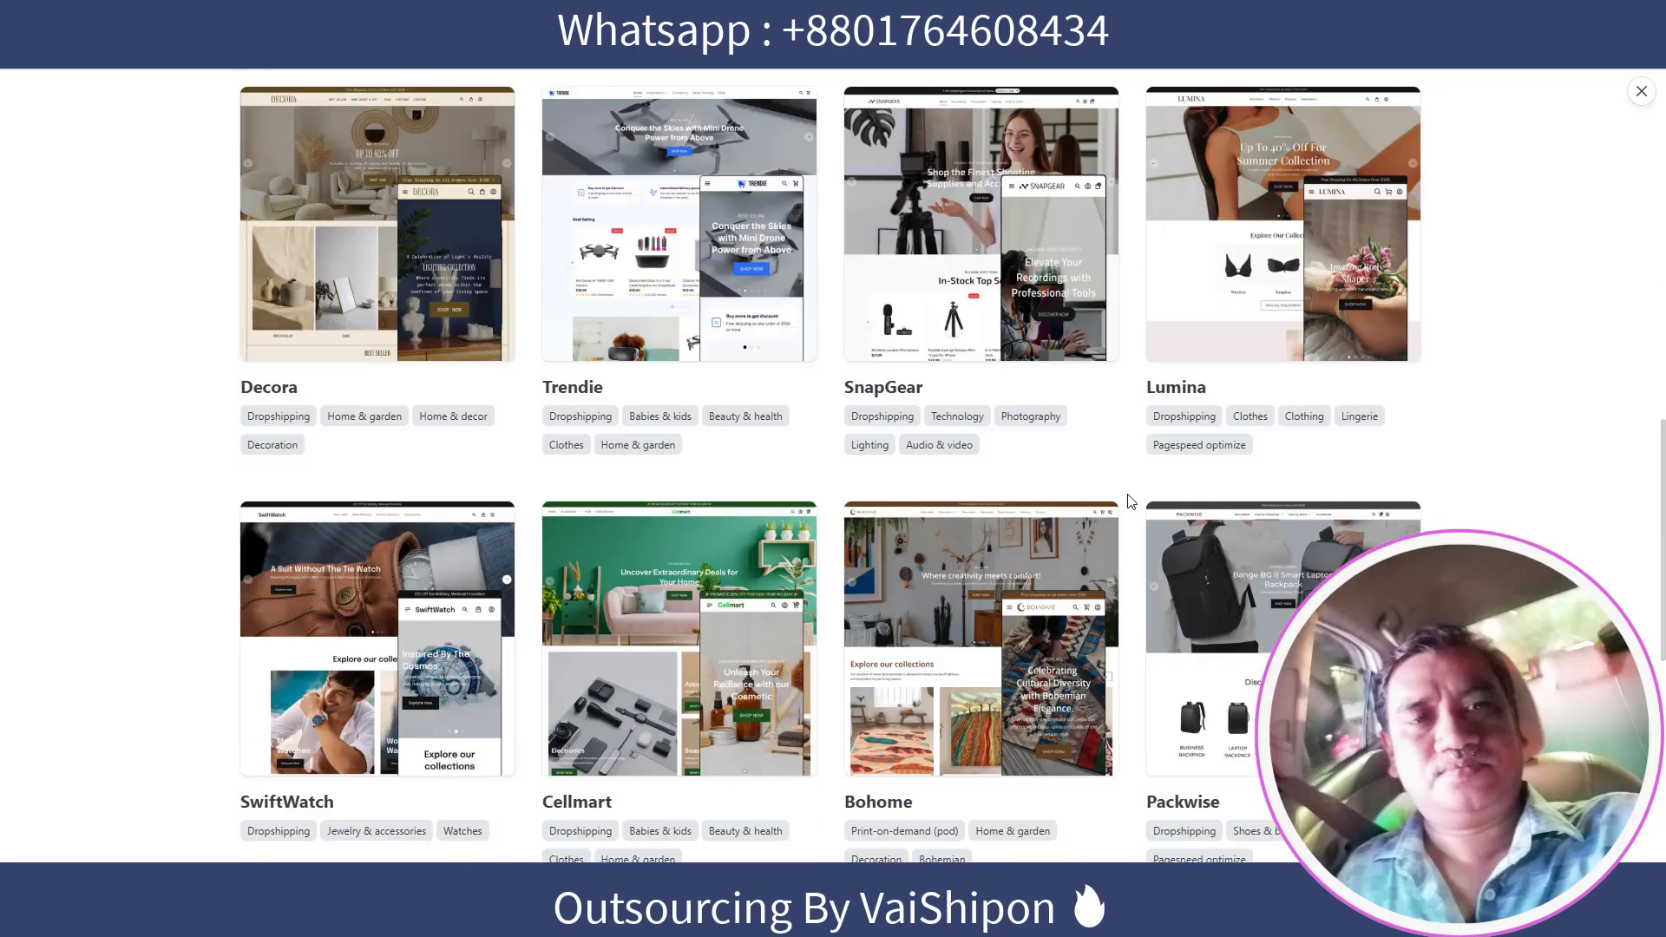
scroll(1128, 499, "down", 7)
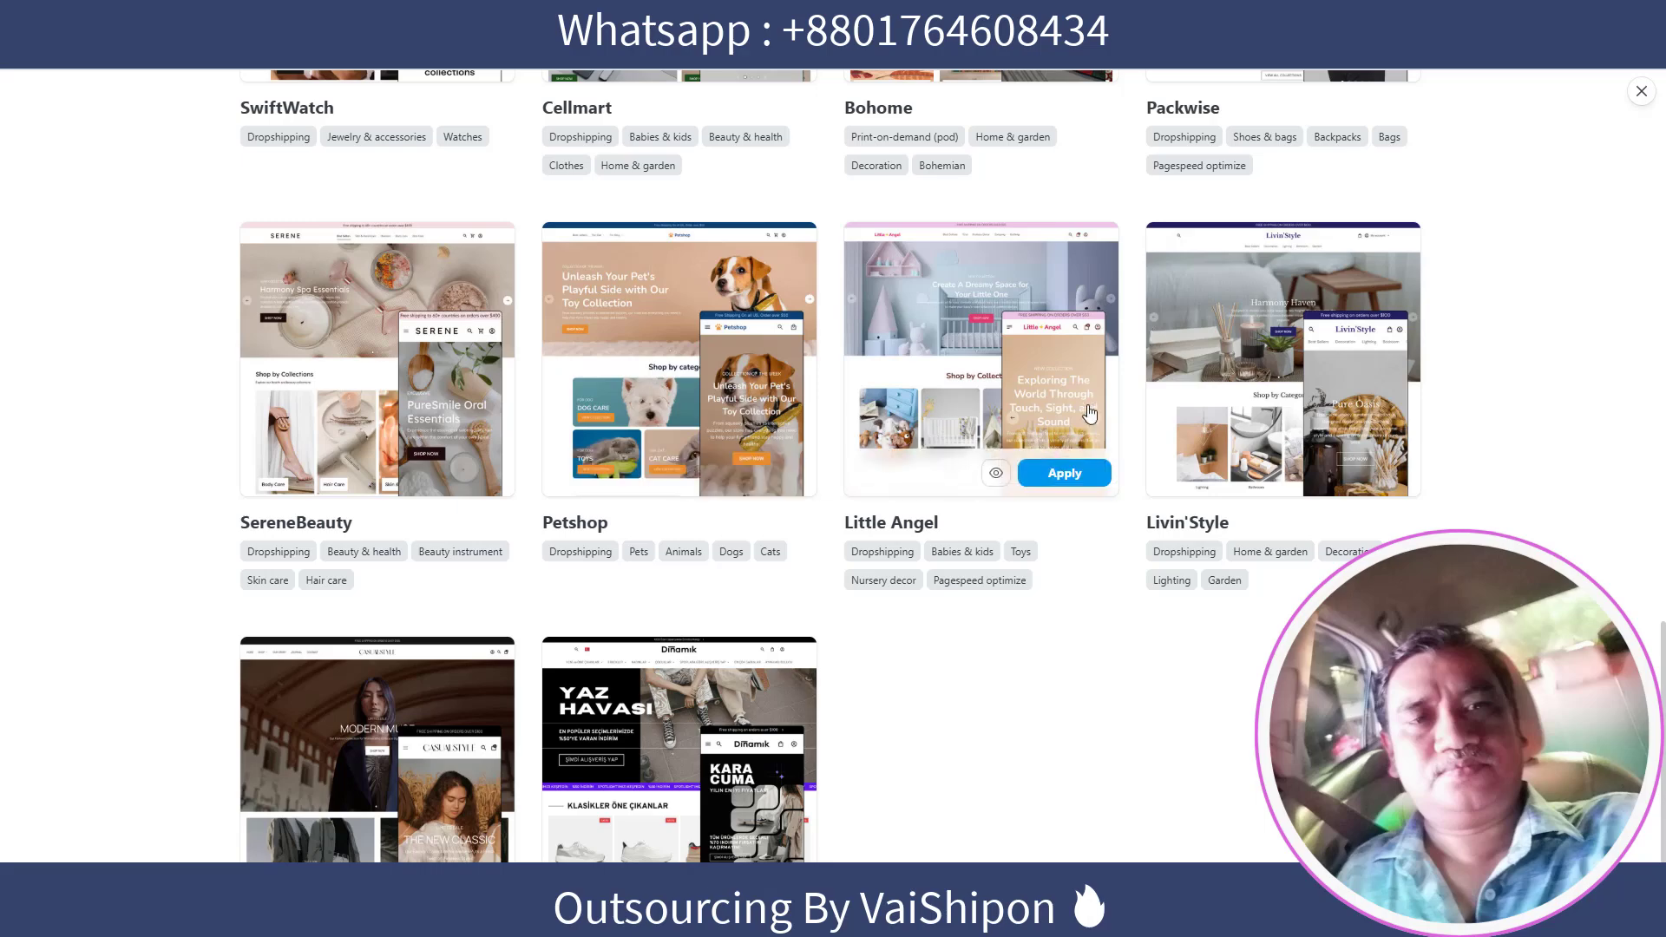
scroll(816, 472, "up", 5)
key("Escape")
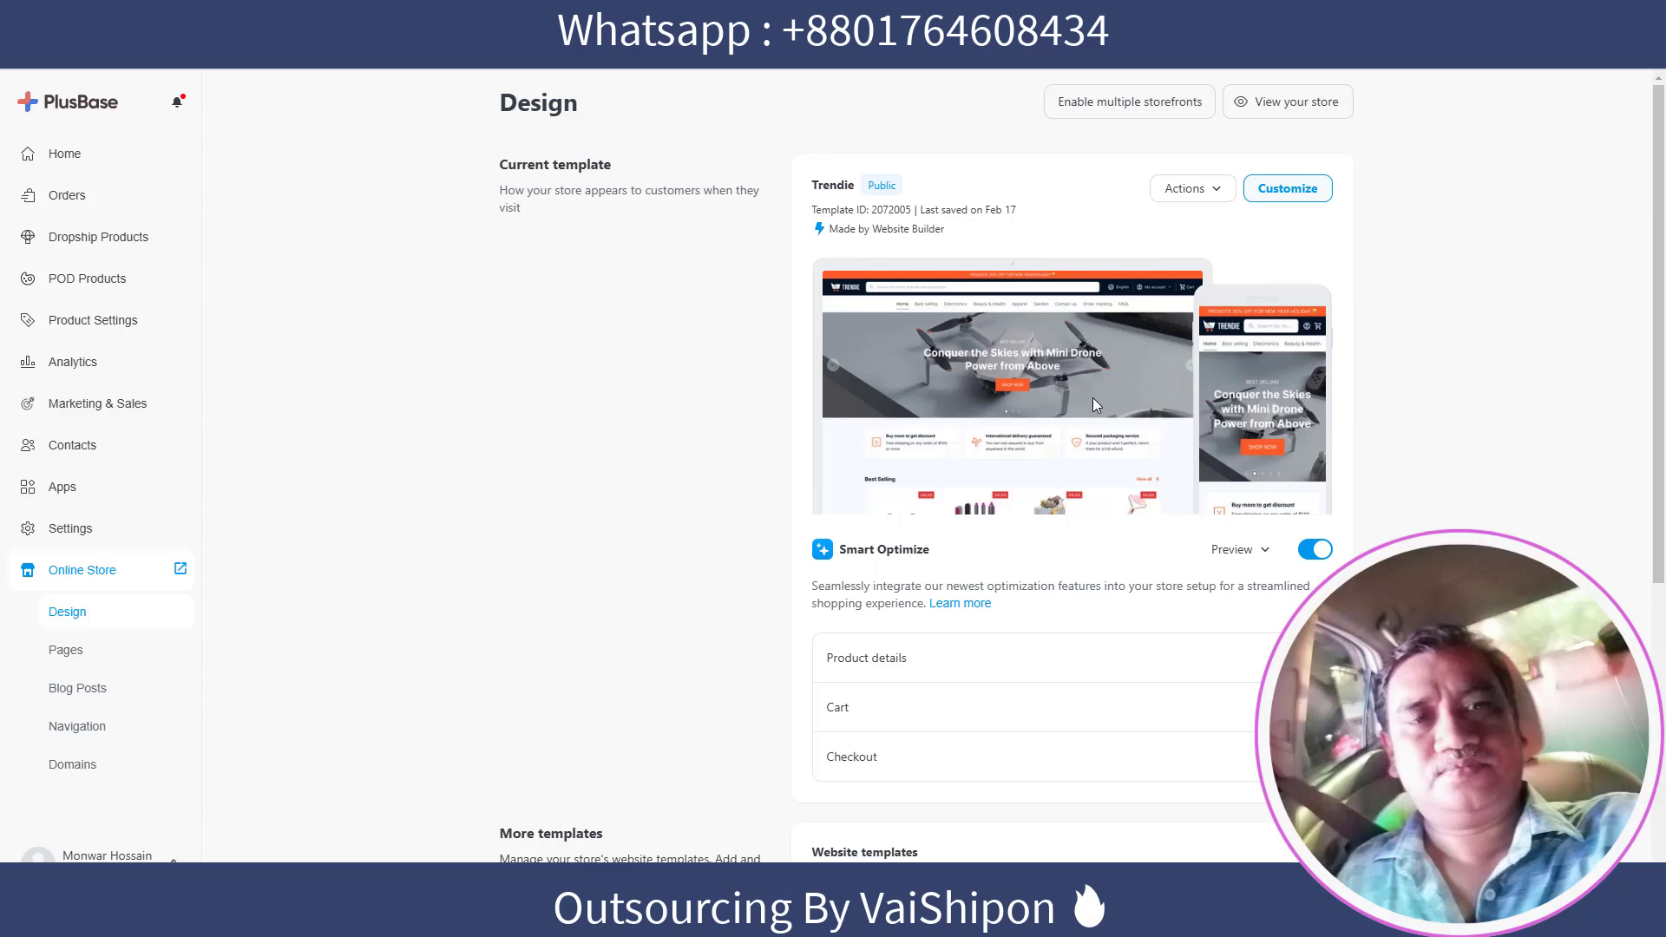
Open the current Trendie template for customization and look through the home page sections down to the footer
left_click(1285, 189)
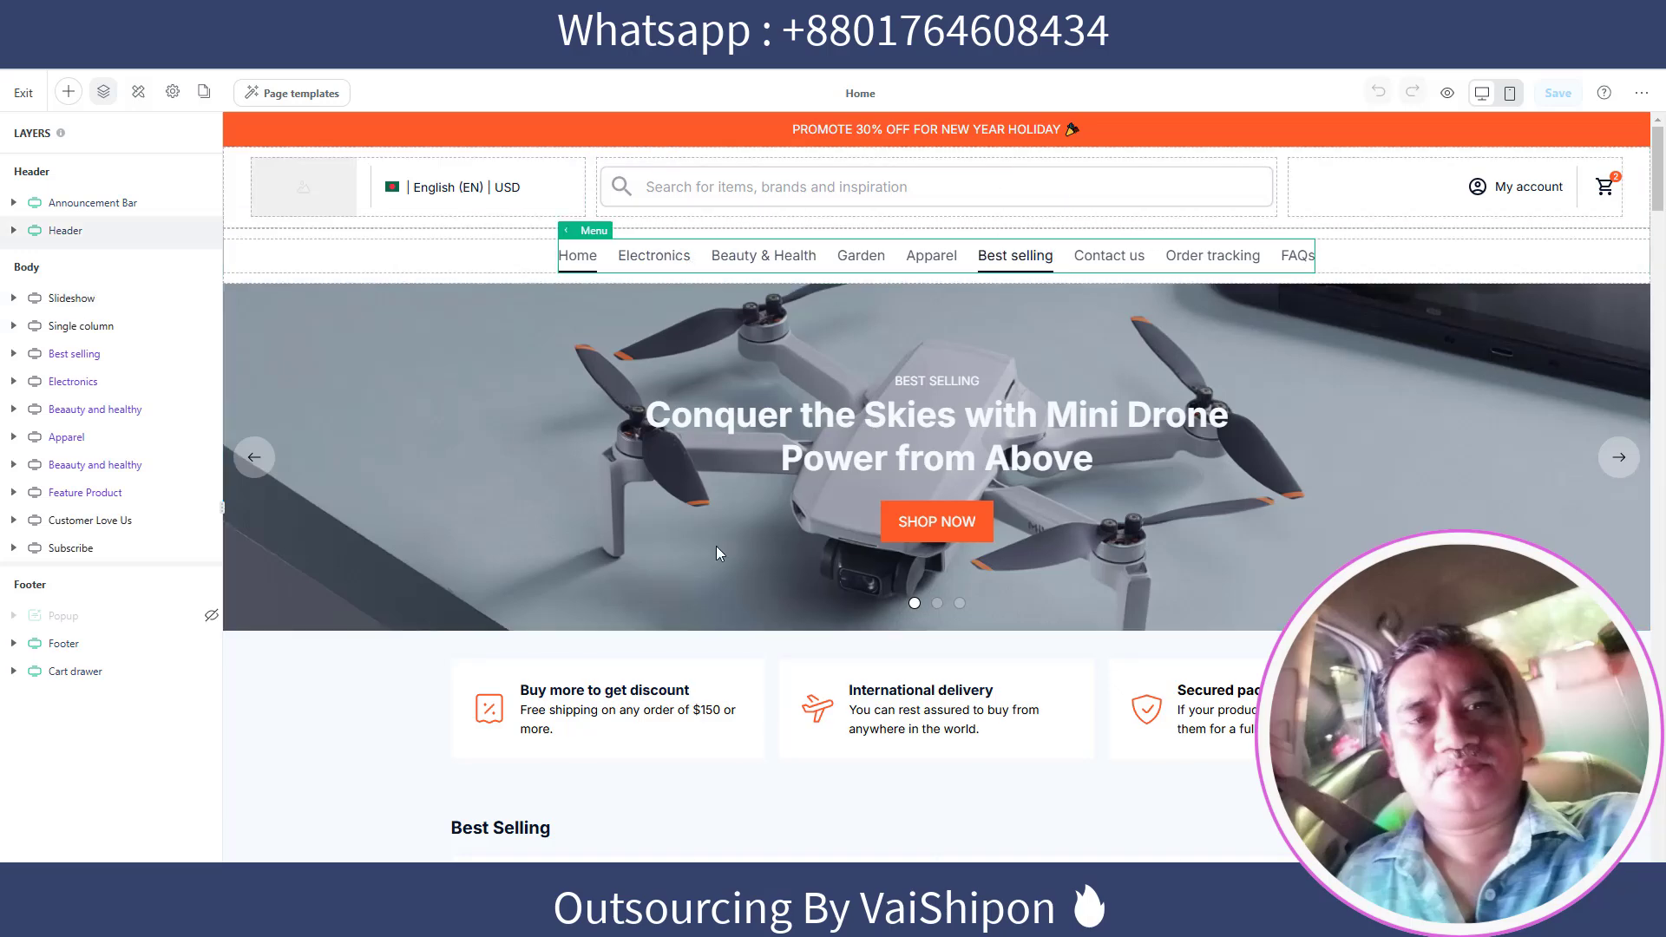
scroll(770, 473, "down", 15)
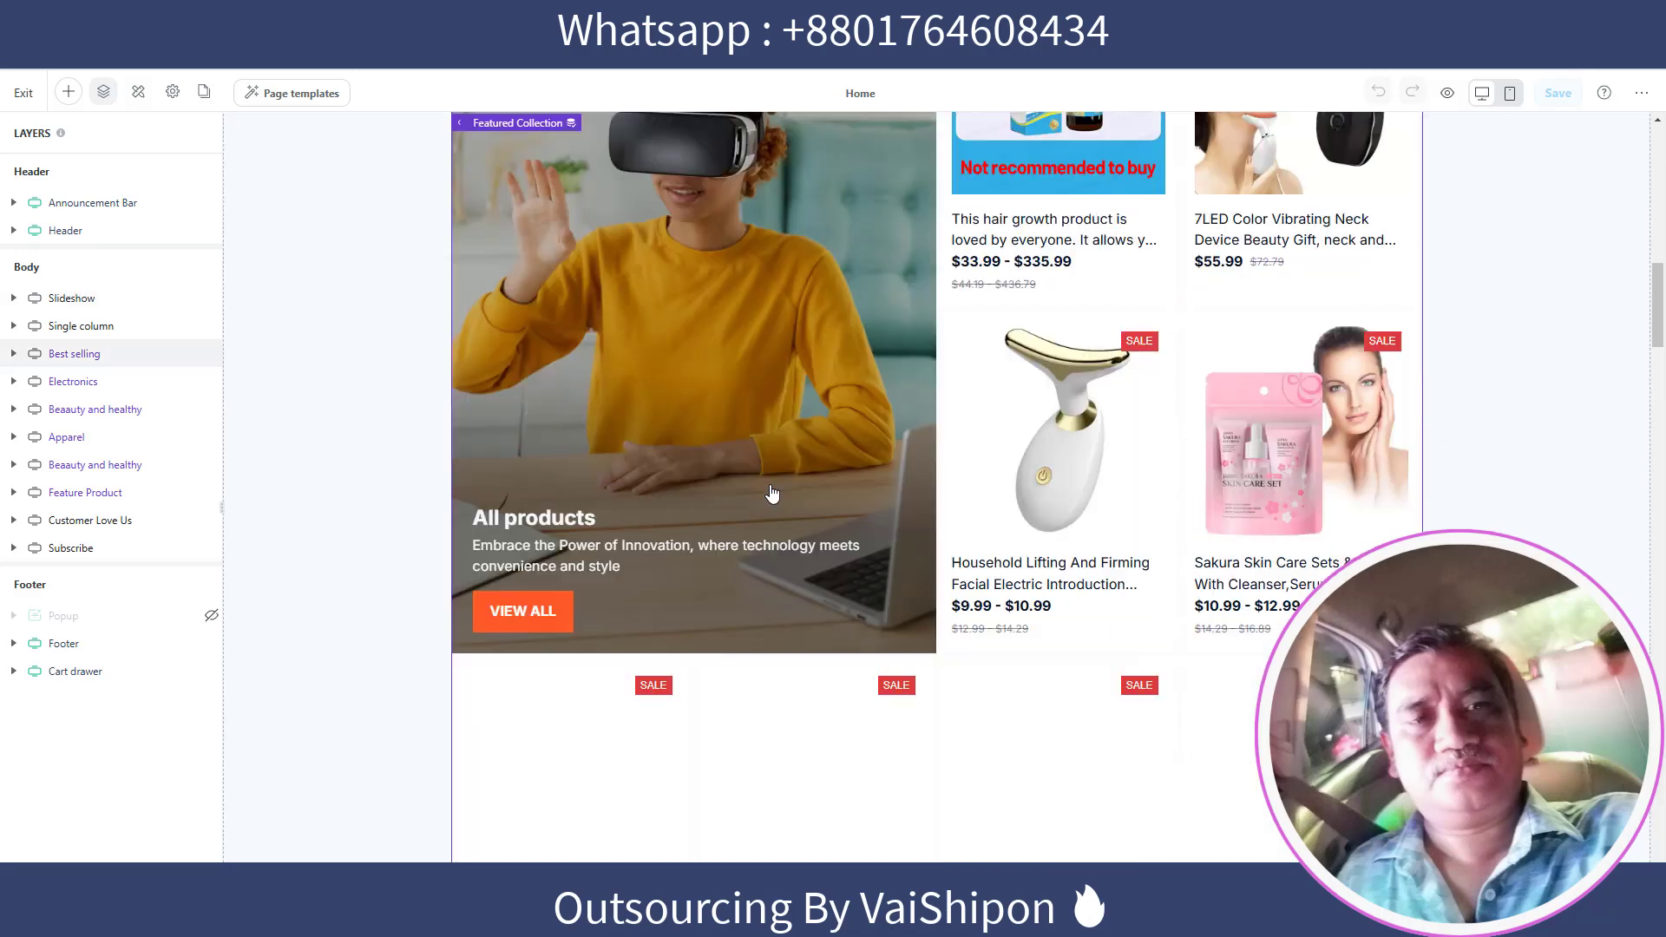
scroll(770, 527, "down", 10)
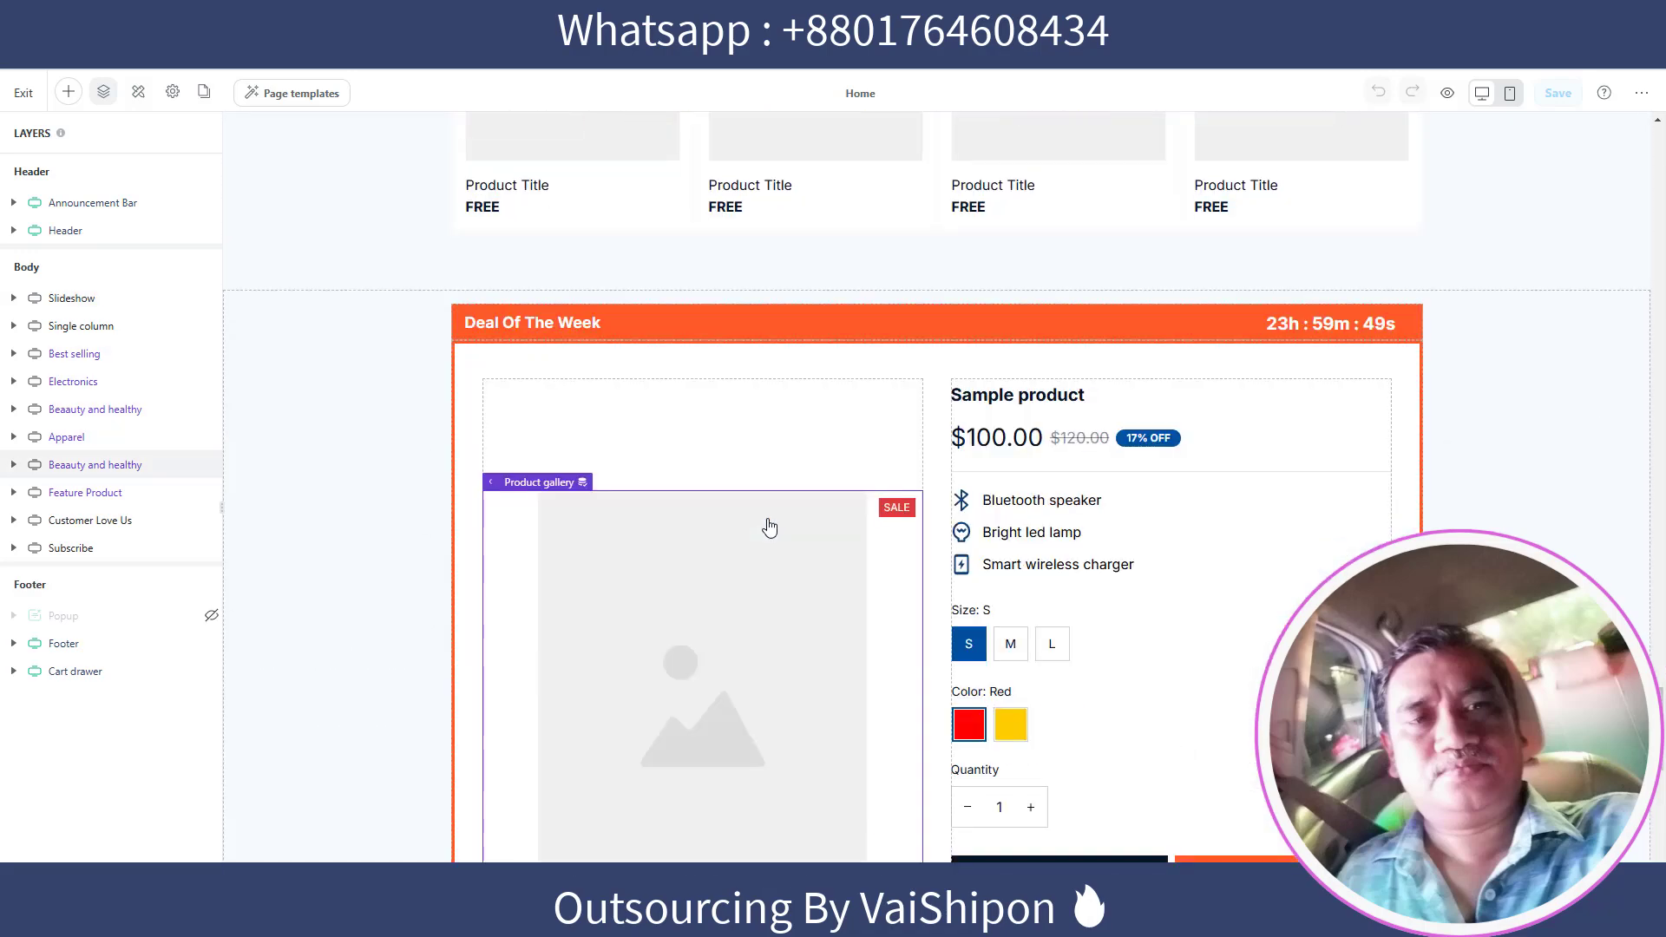
scroll(770, 525, "up", 3)
scroll(769, 521, "down", 12)
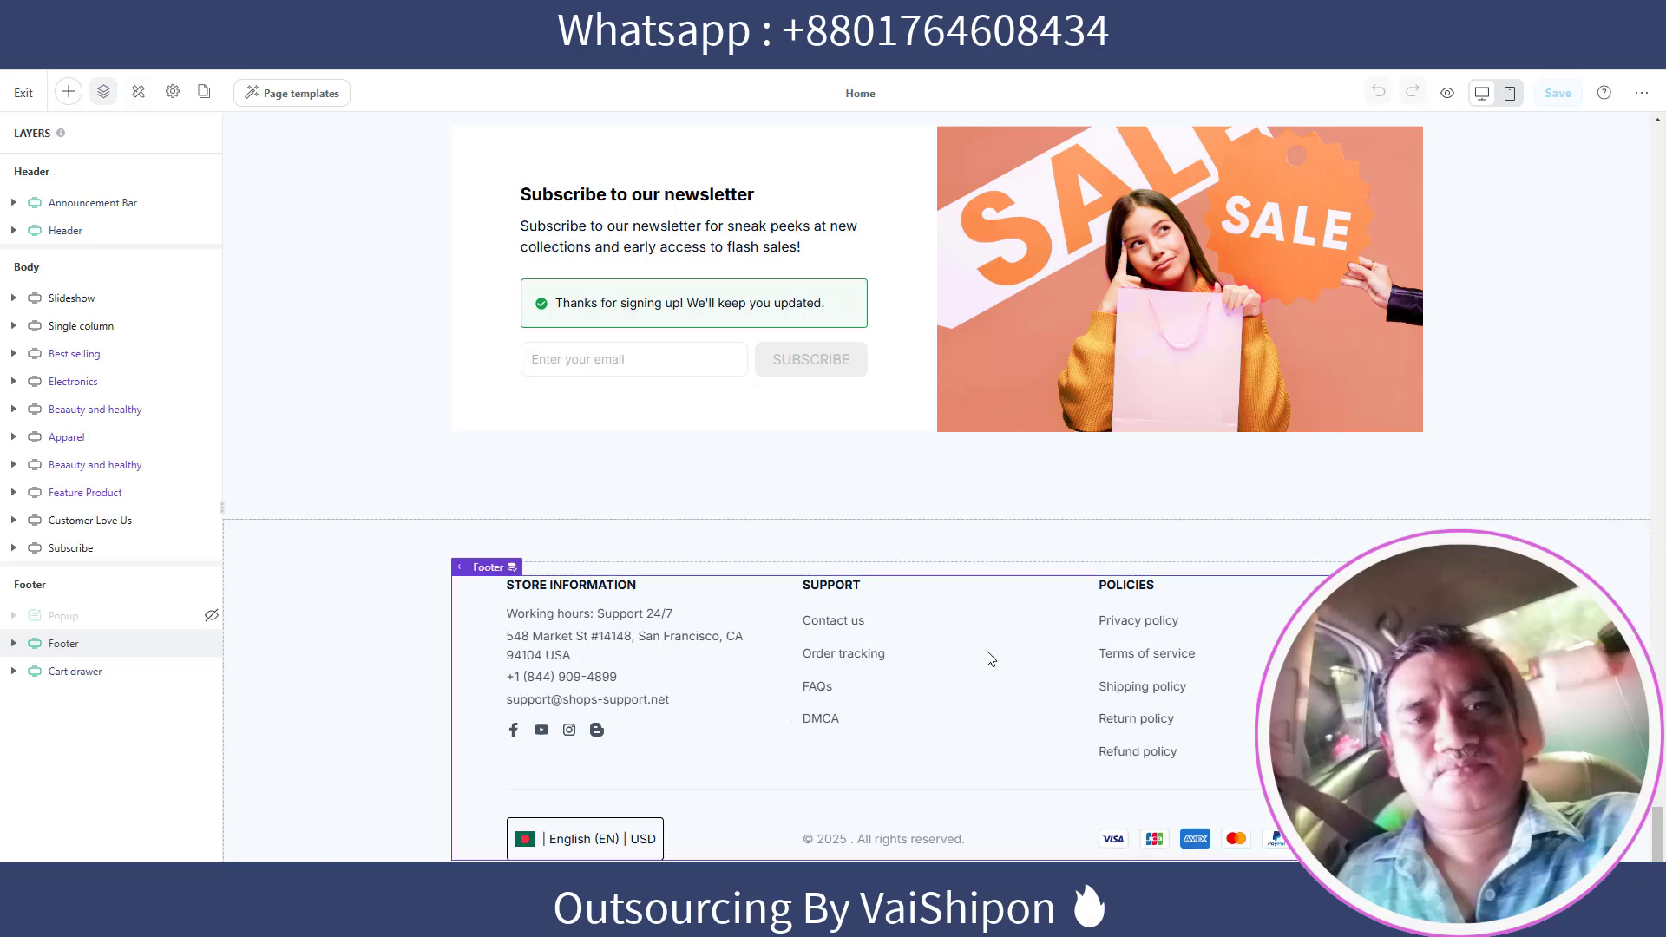
scroll(1120, 570, "up", 6)
scroll(1119, 569, "up", 10)
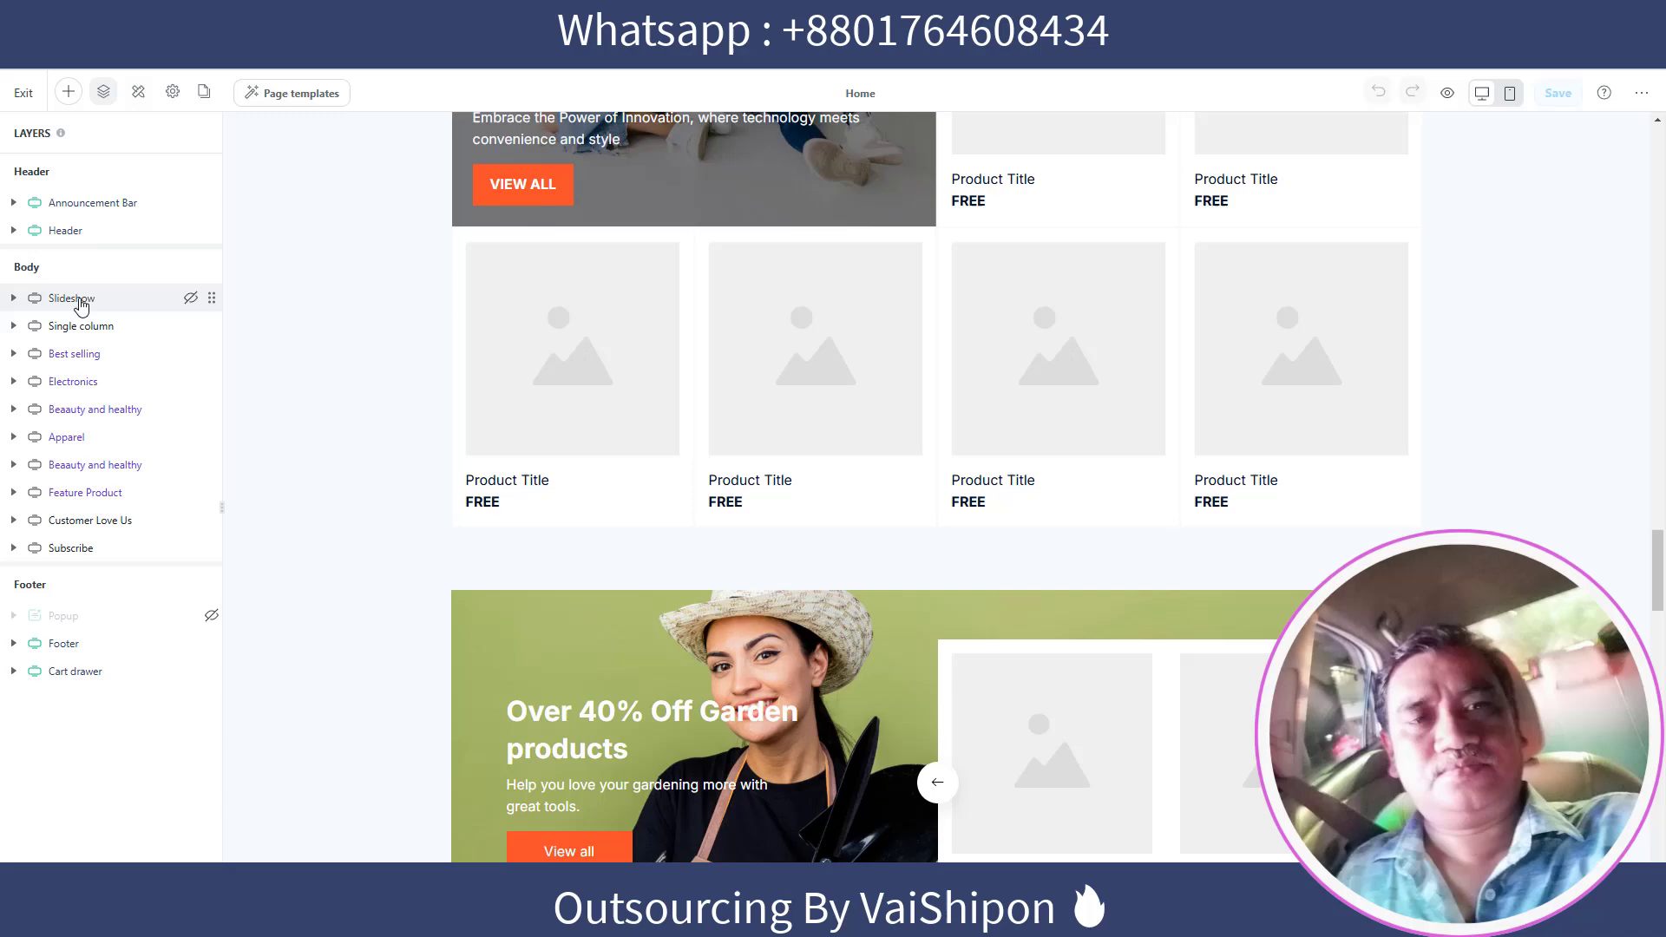
Inspect the home page's Slideshow and Electronics sections, expanding the Electronics section down to its Featured Collection block
left_click(80, 300)
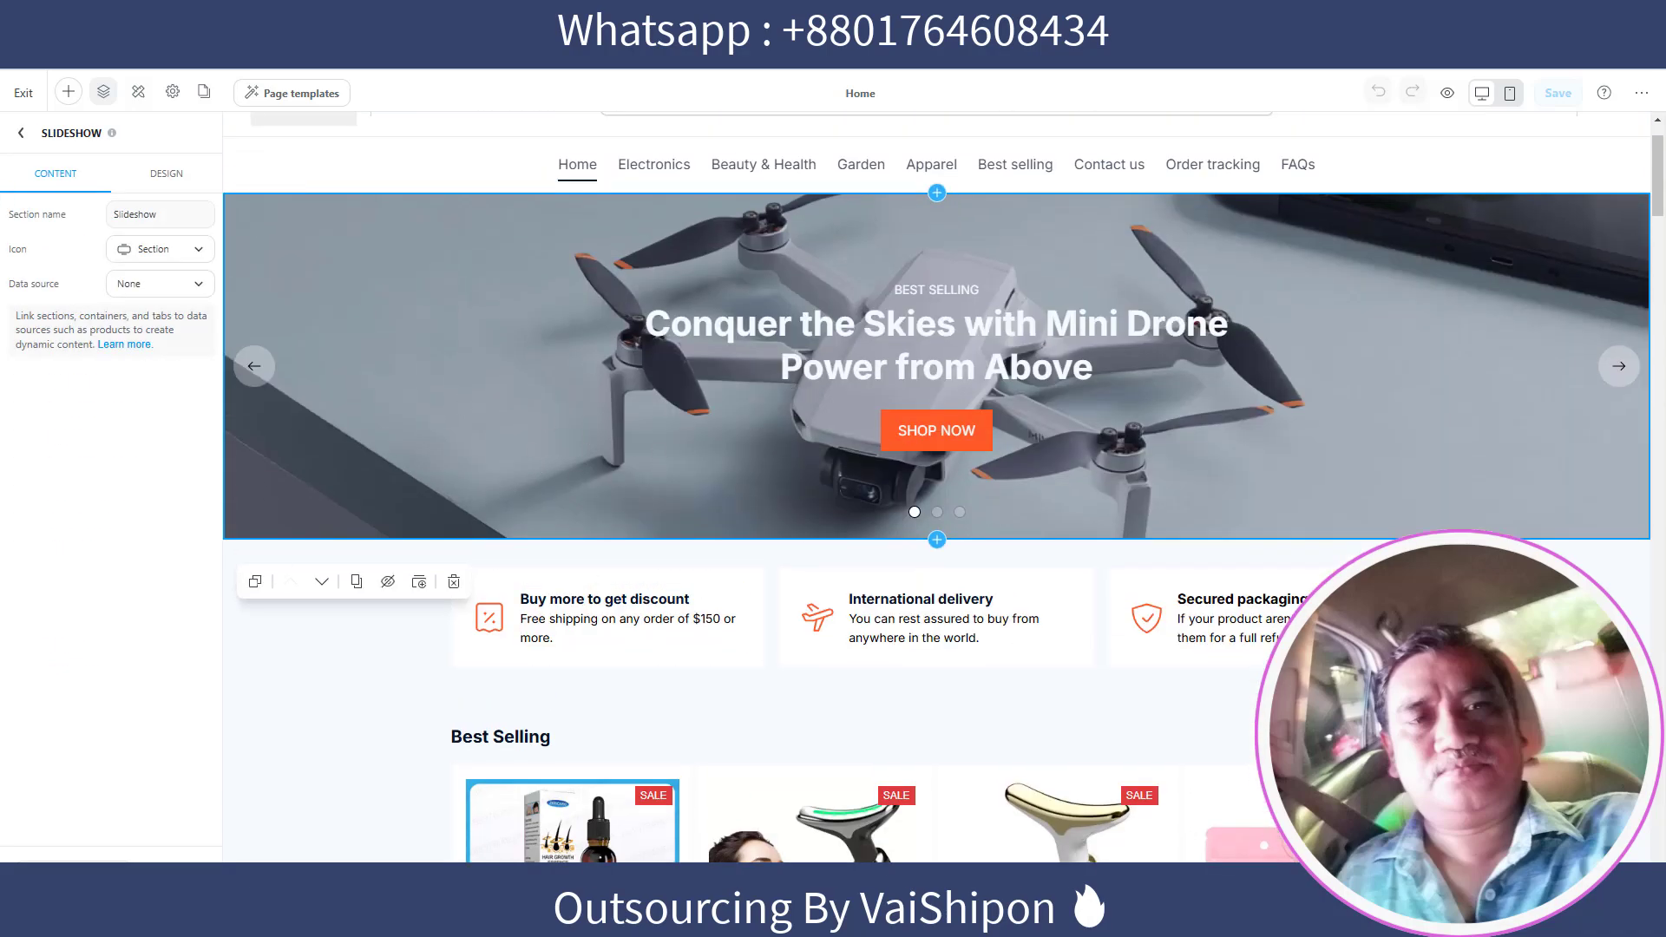
left_click(21, 133)
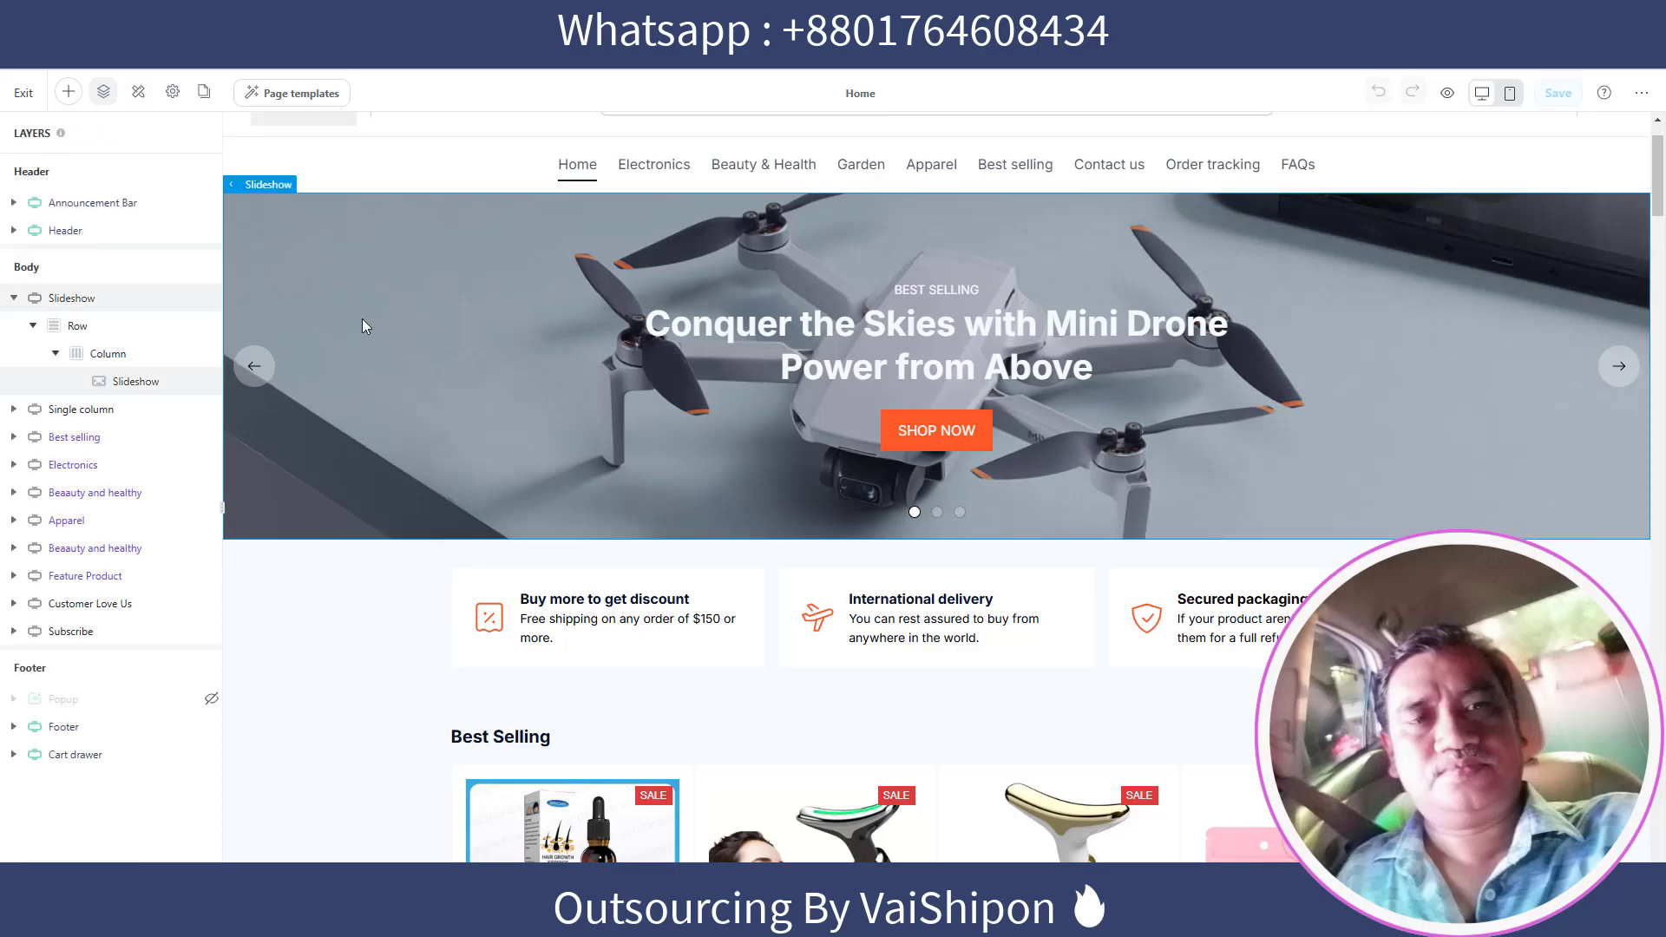
scroll(887, 460, "down", 5)
scroll(888, 467, "down", 8)
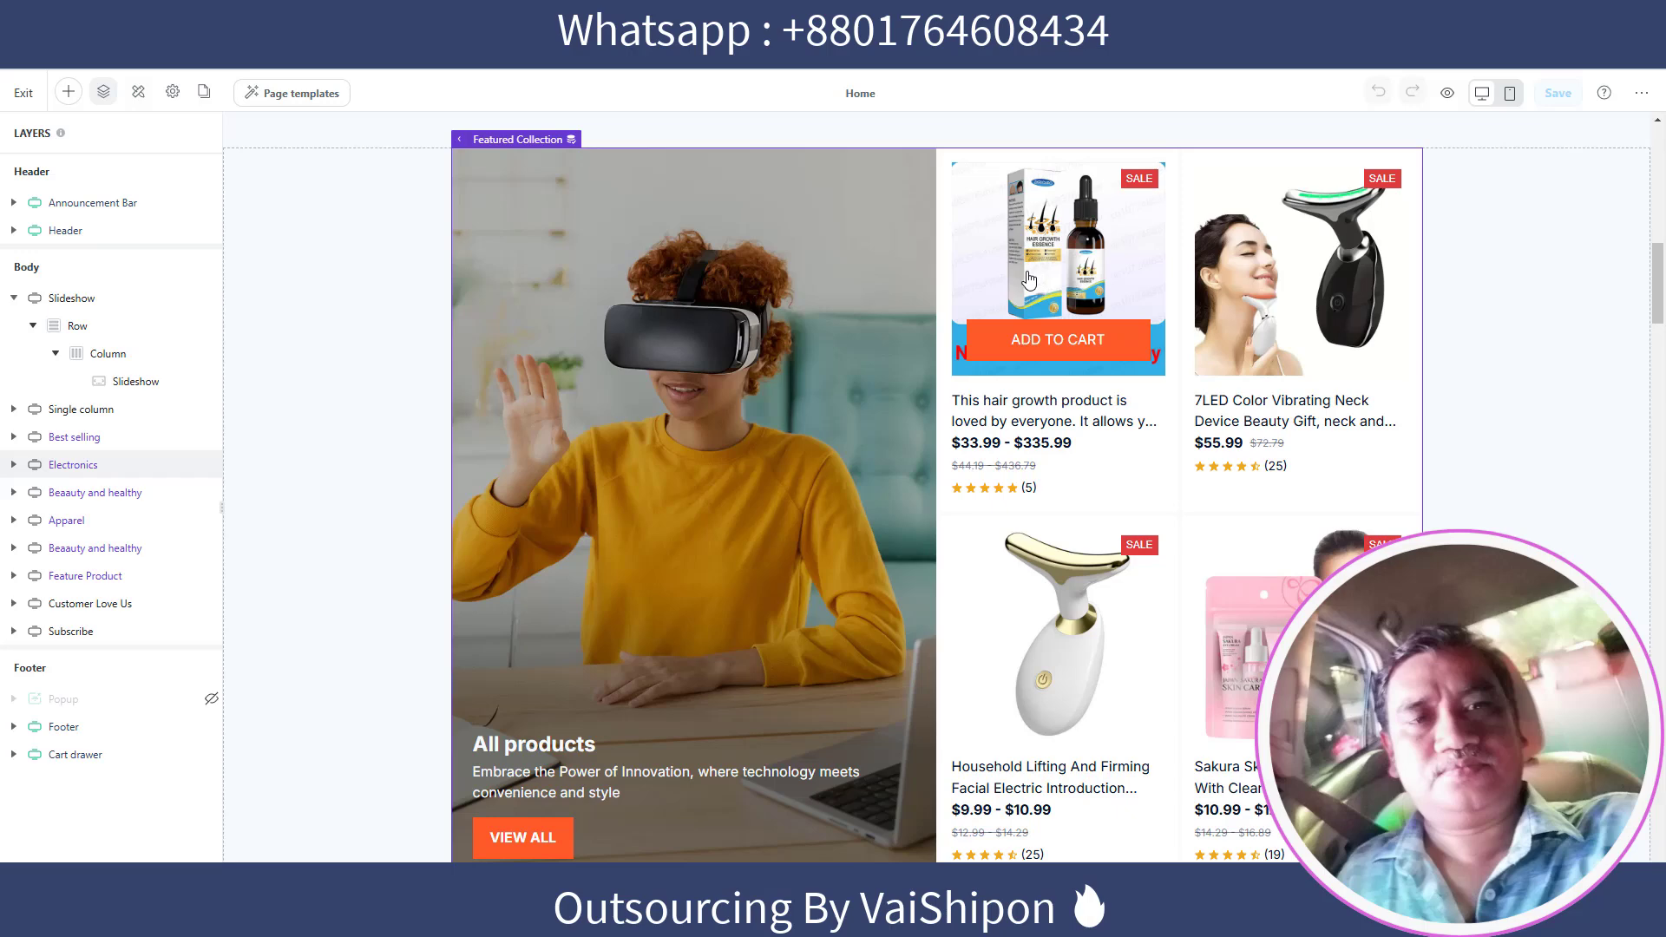
scroll(717, 576, "up", 3)
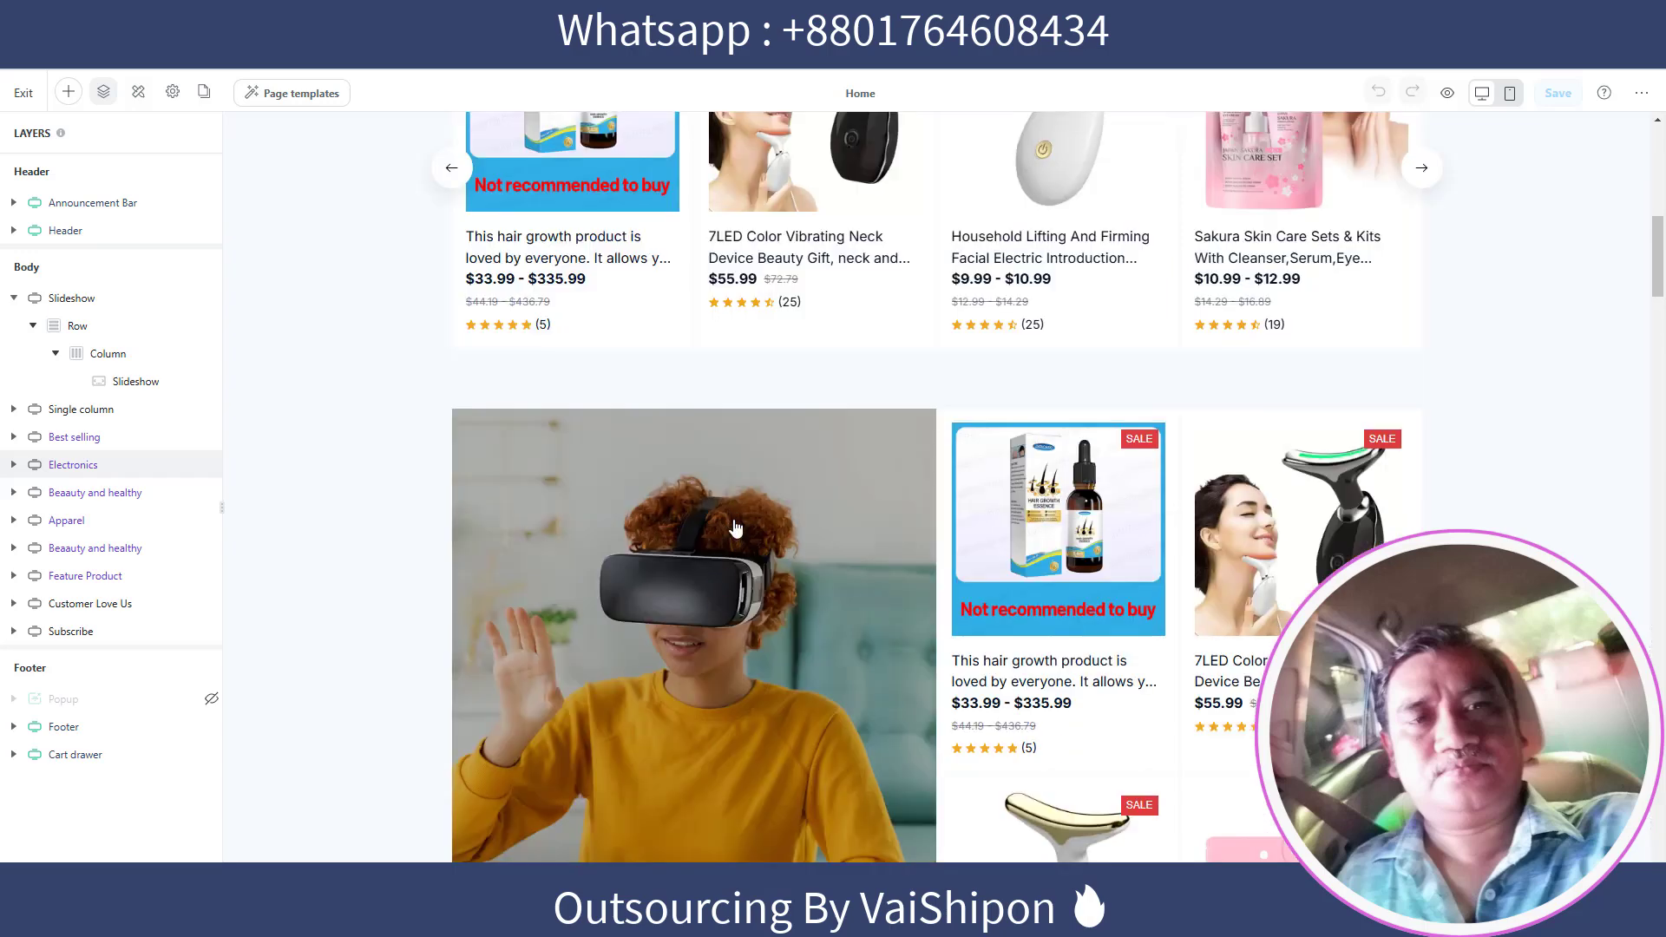
left_click(71, 469)
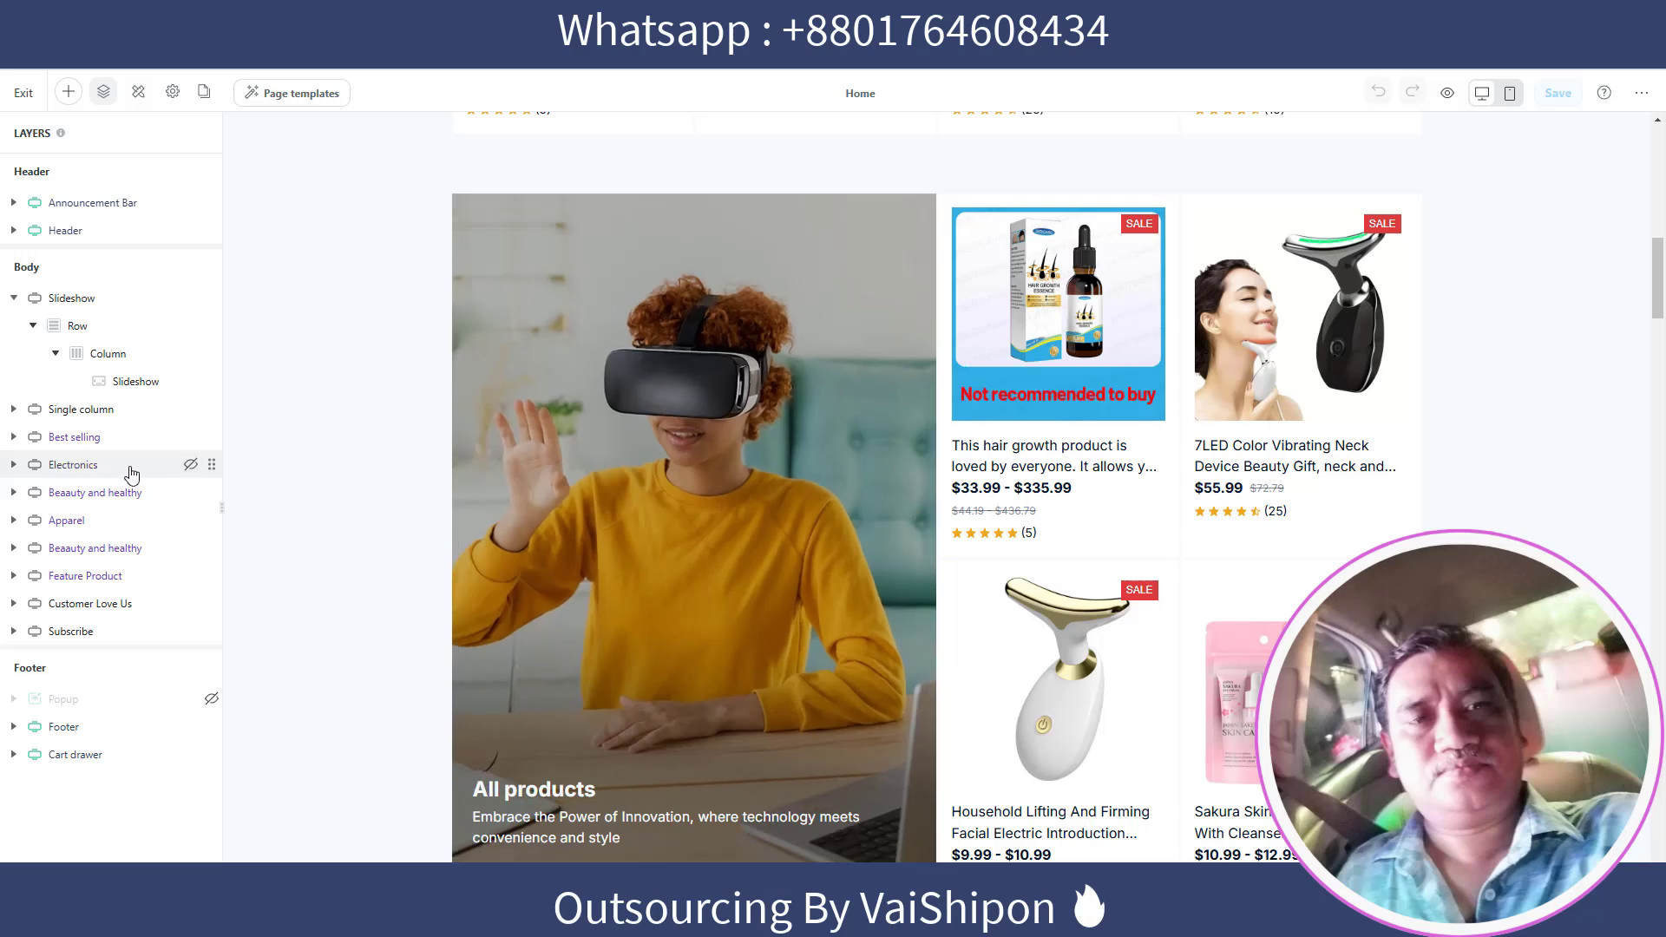
left_click(14, 465)
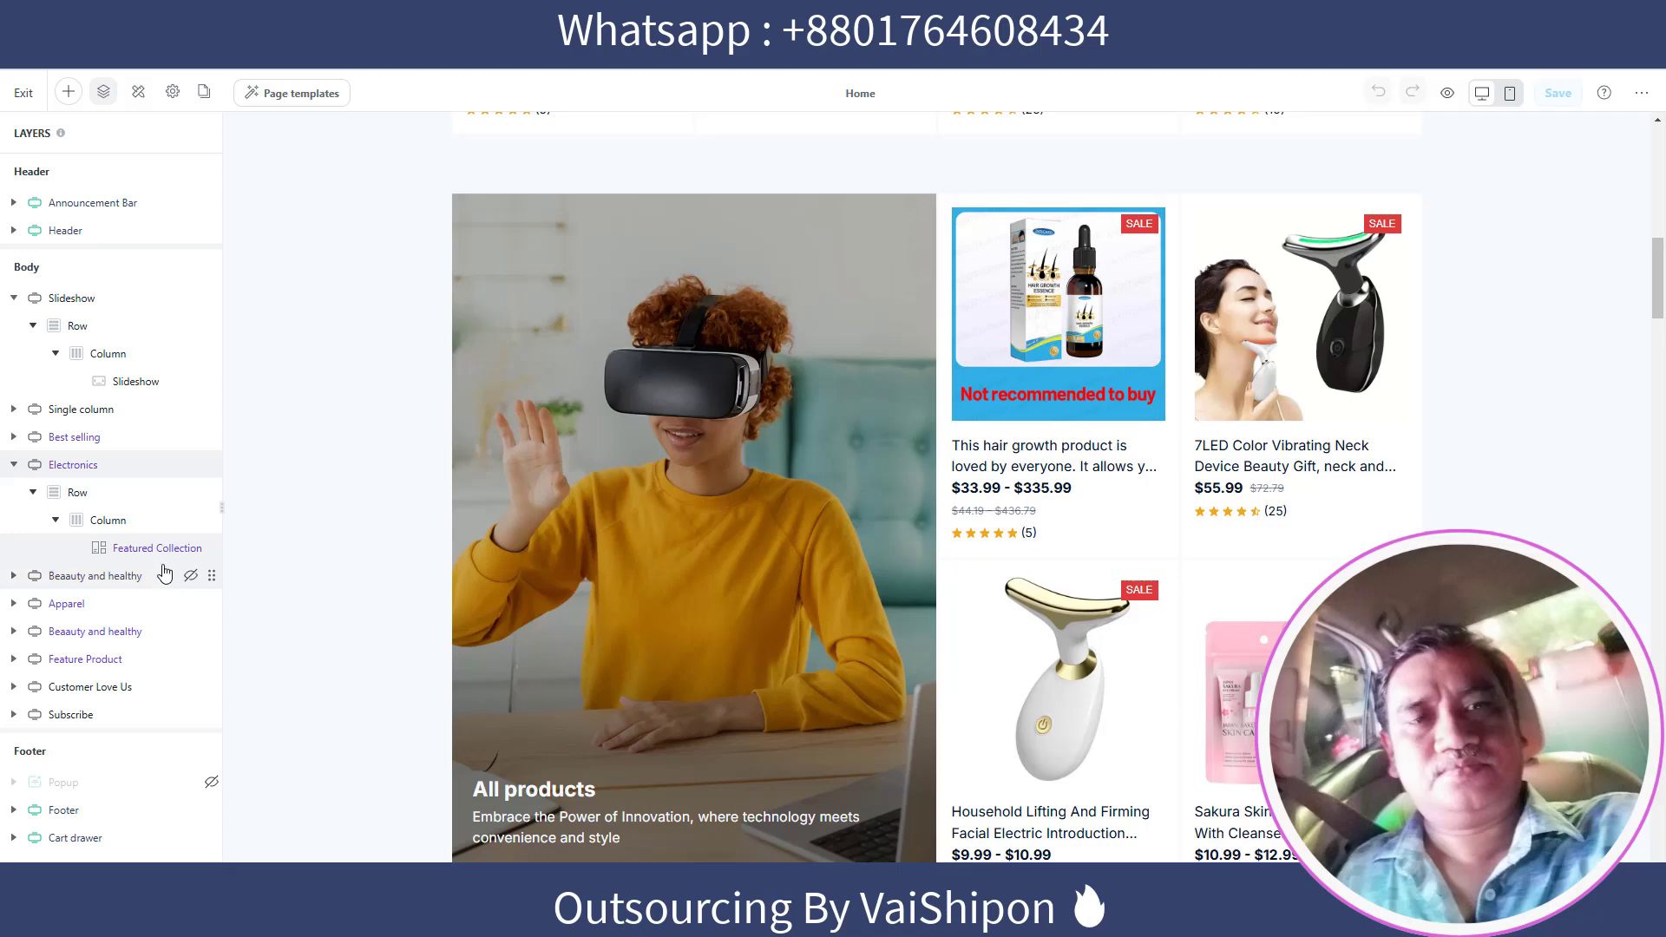
scroll(751, 481, "up", 10)
scroll(746, 480, "up", 2)
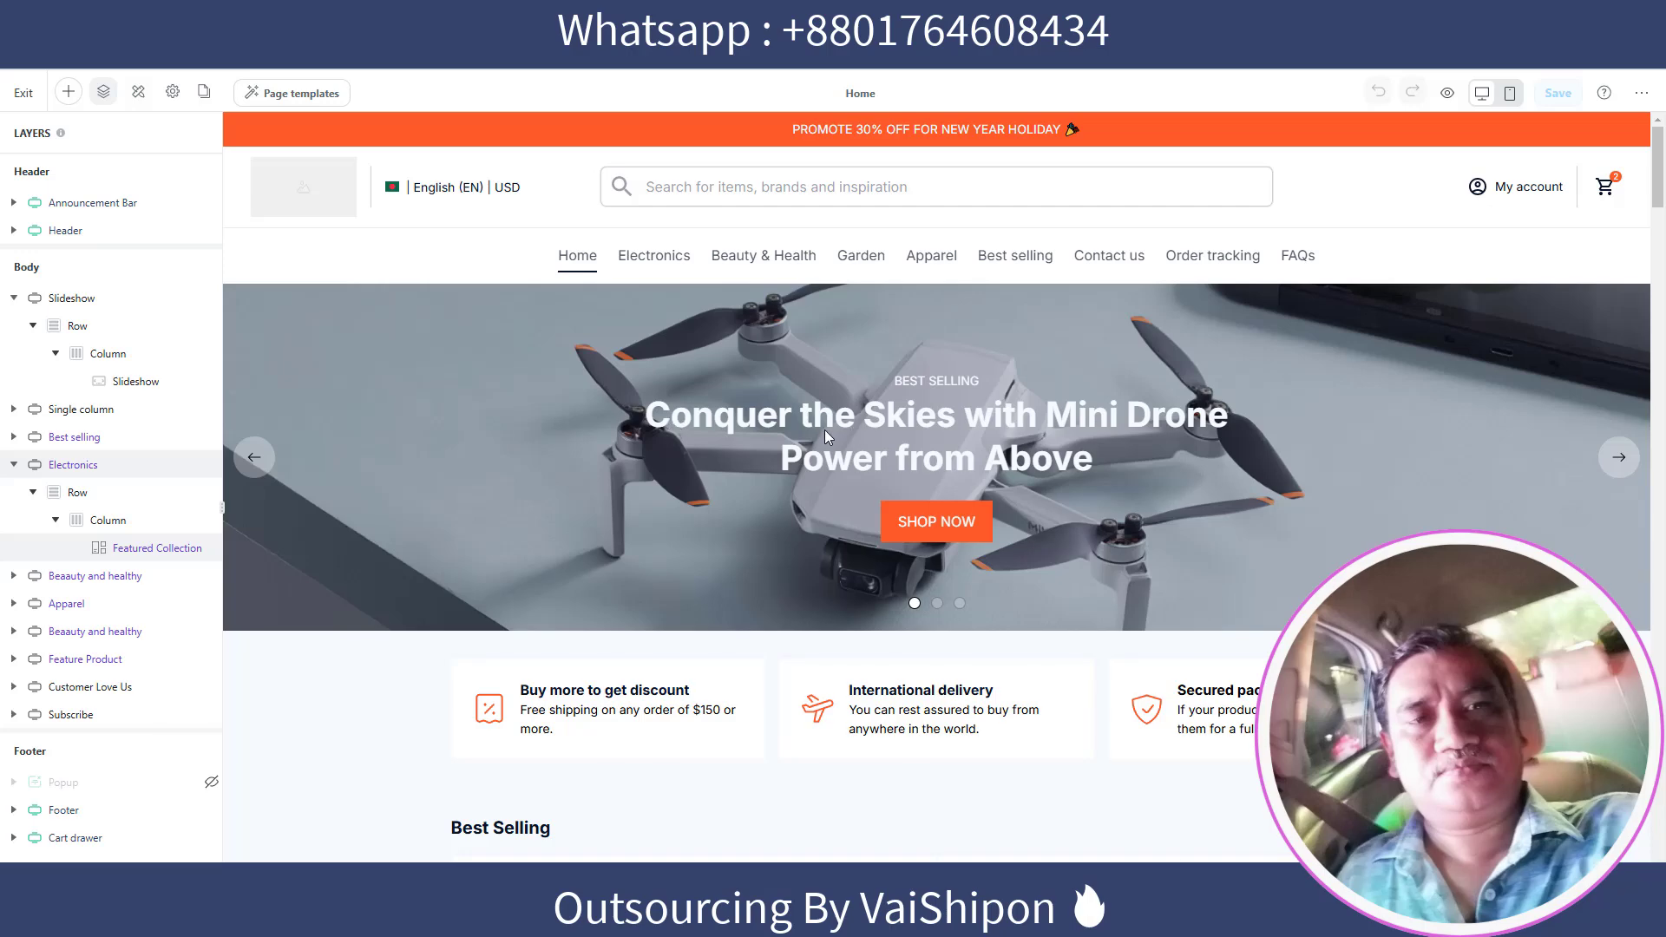
Open the hero slideshow's content settings and step through its slides to the third one
left_click(721, 408)
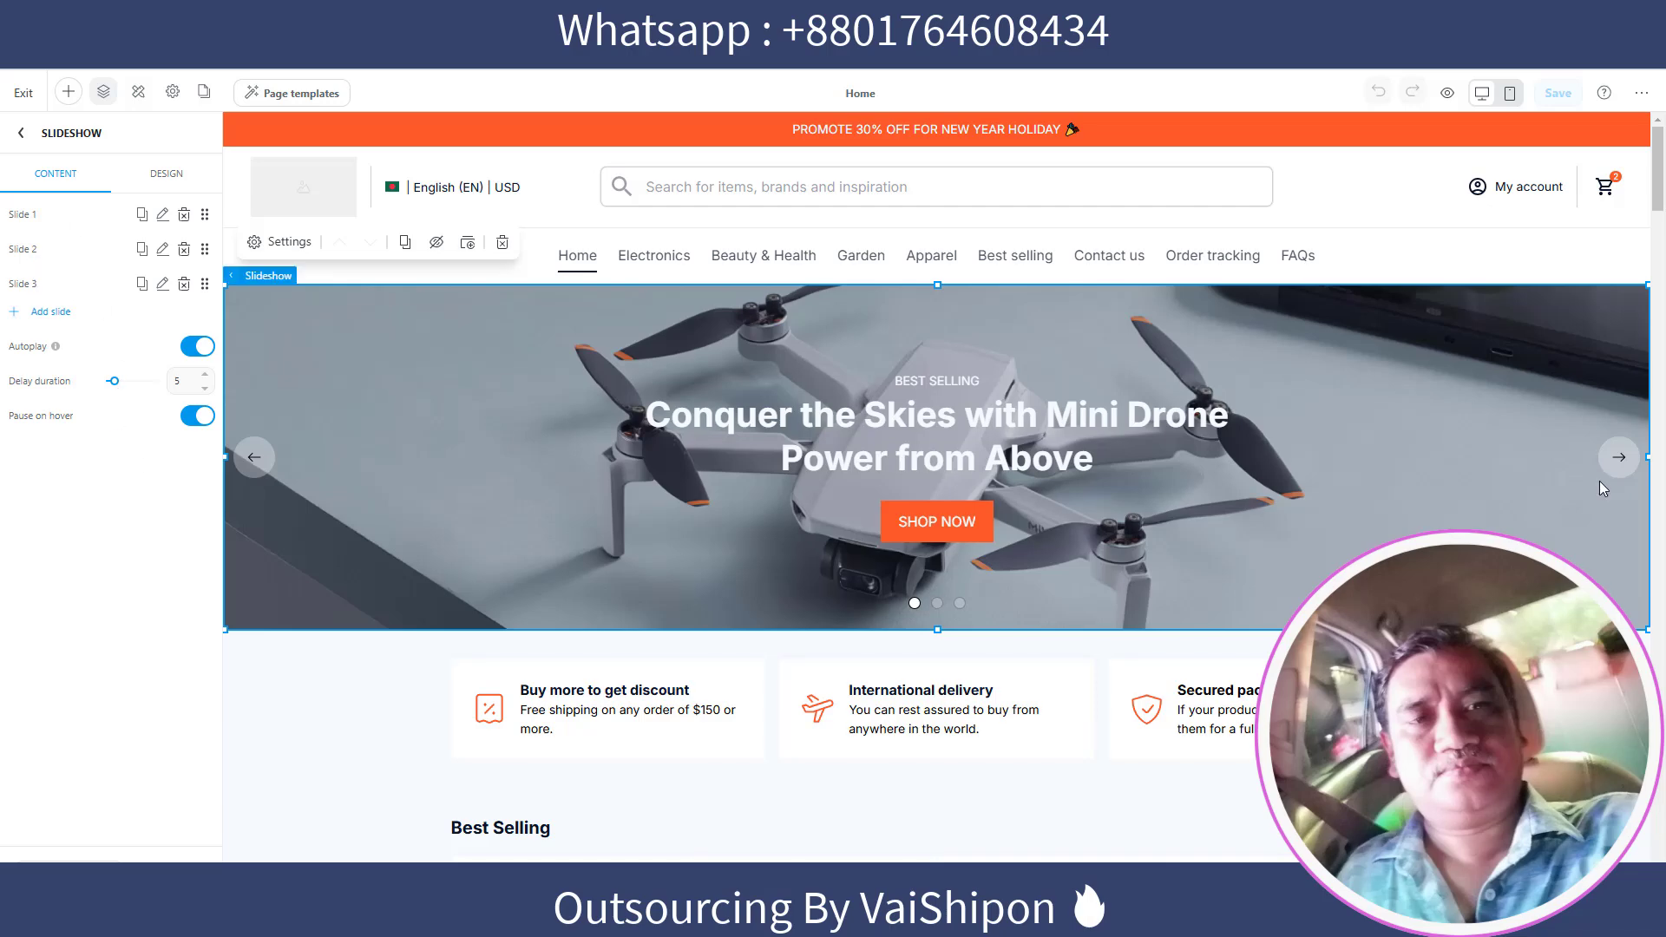
left_click(1620, 460)
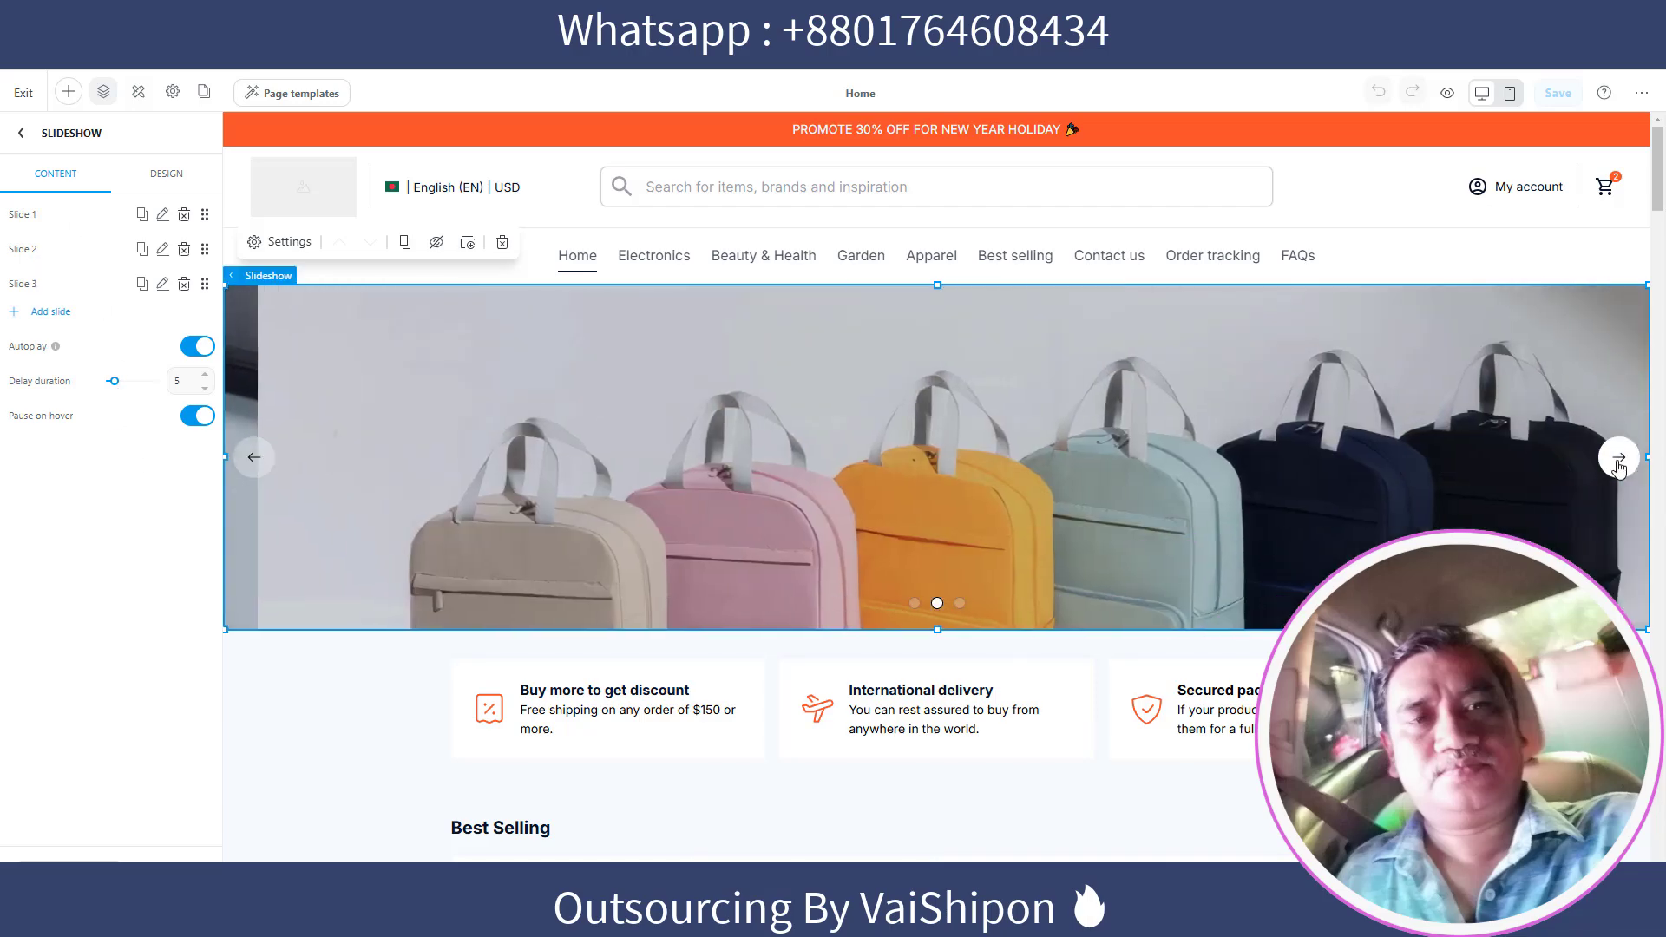
left_click(1619, 460)
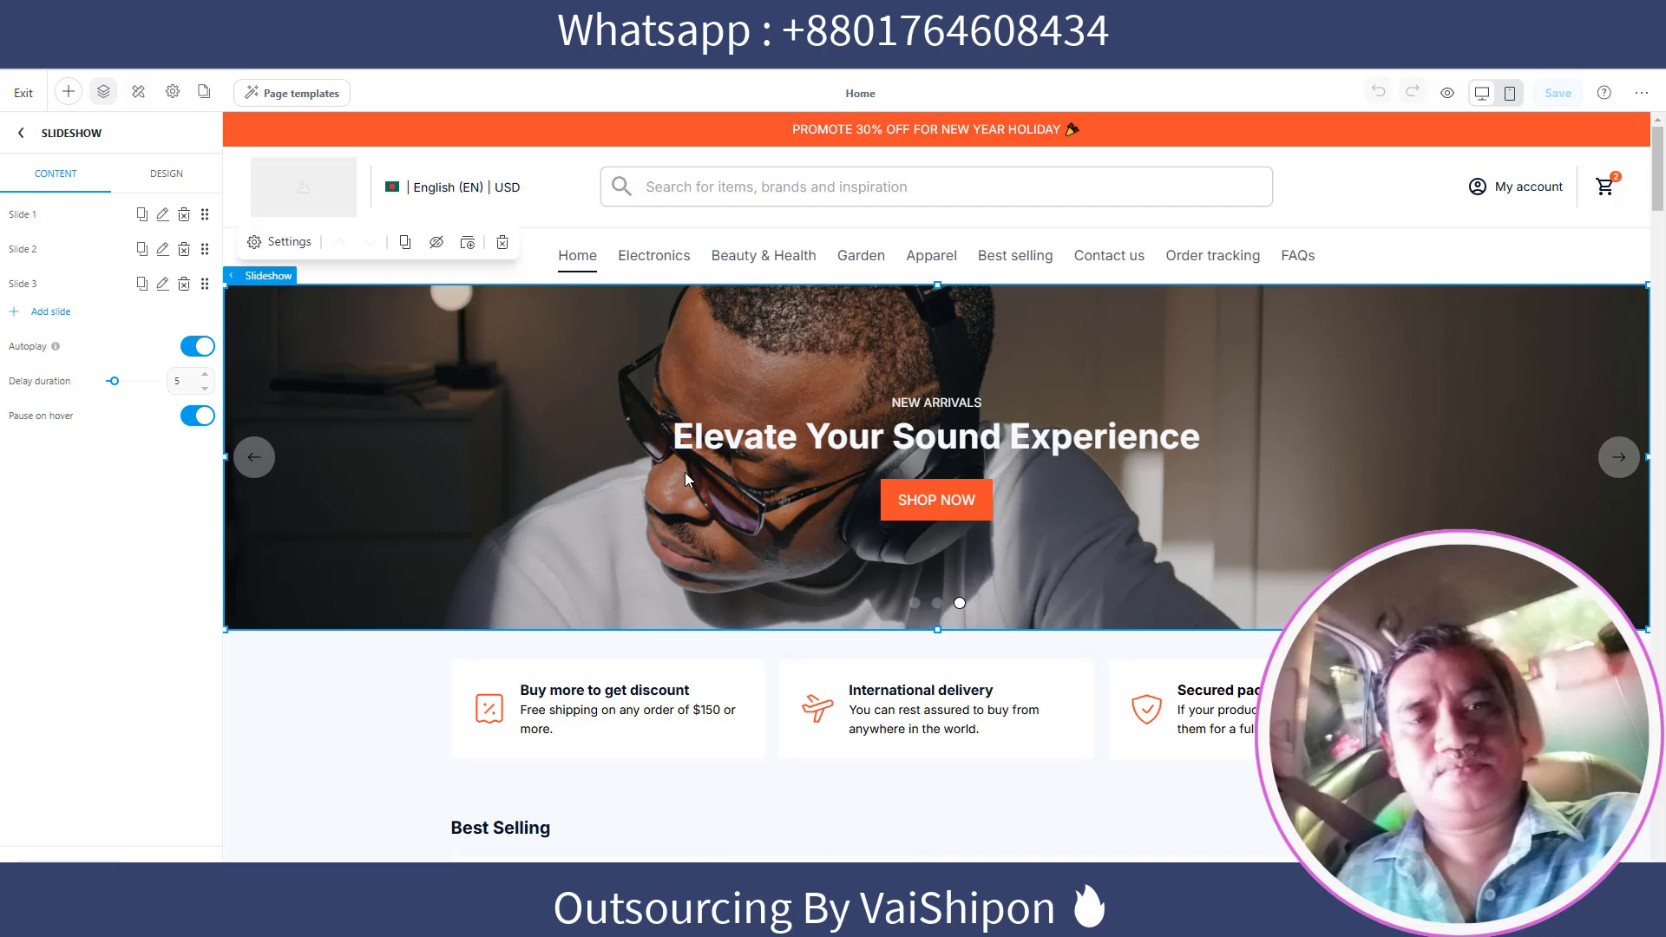
Add a fourth slide to the hero slideshow and remove it again
left_click(49, 312)
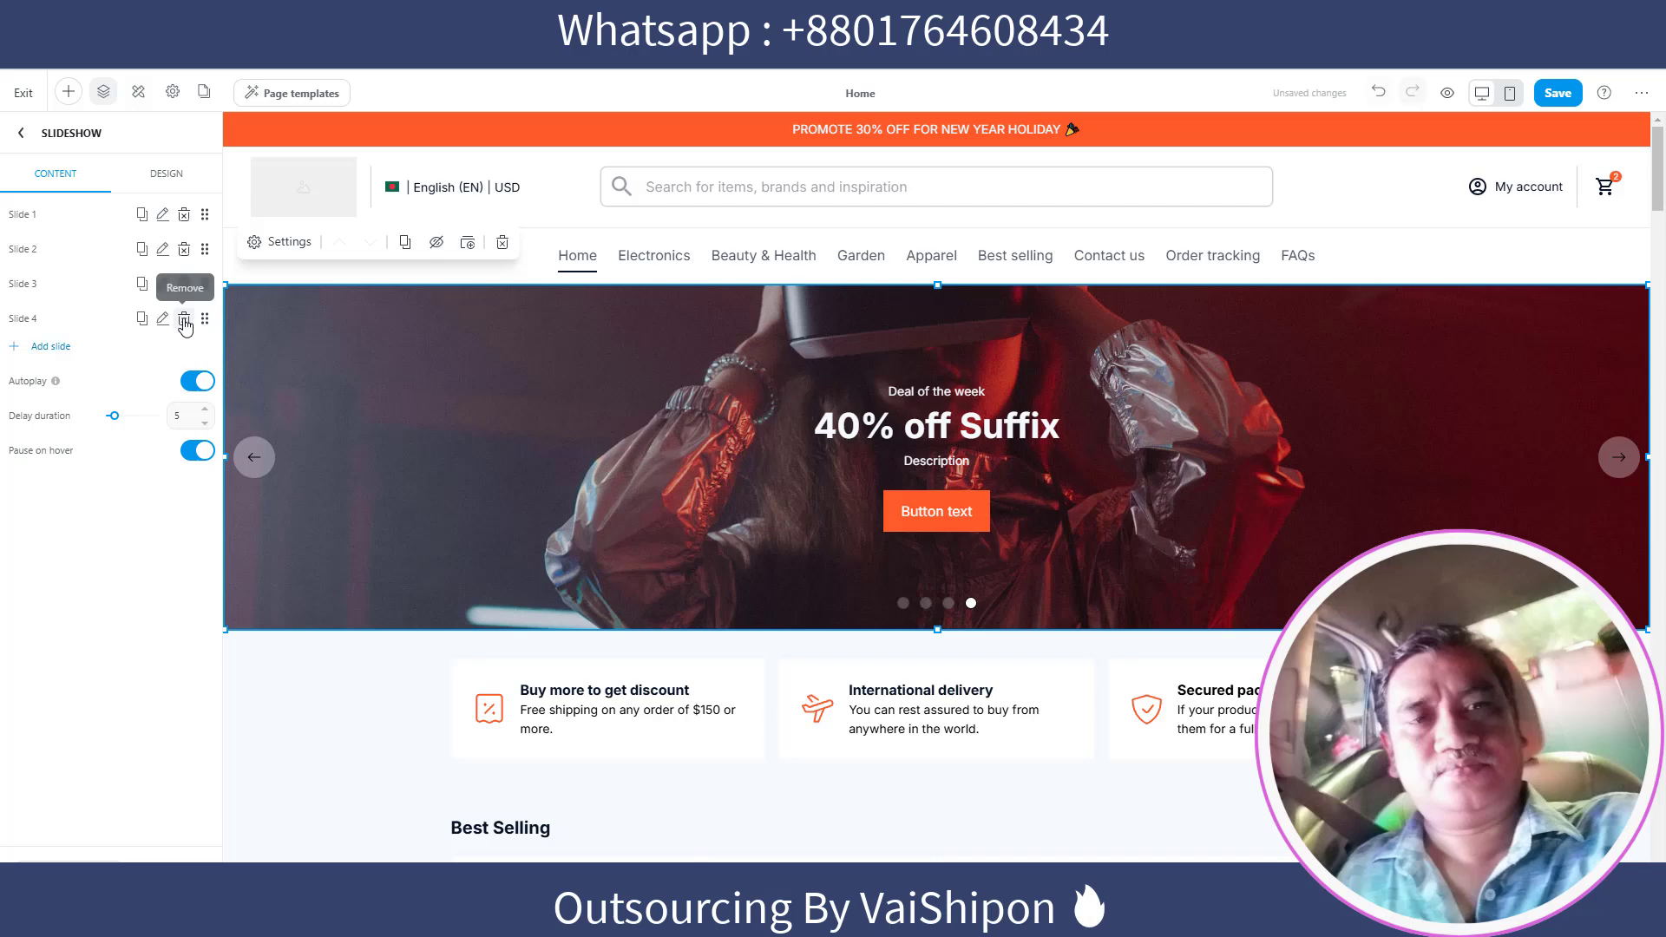
left_click(185, 321)
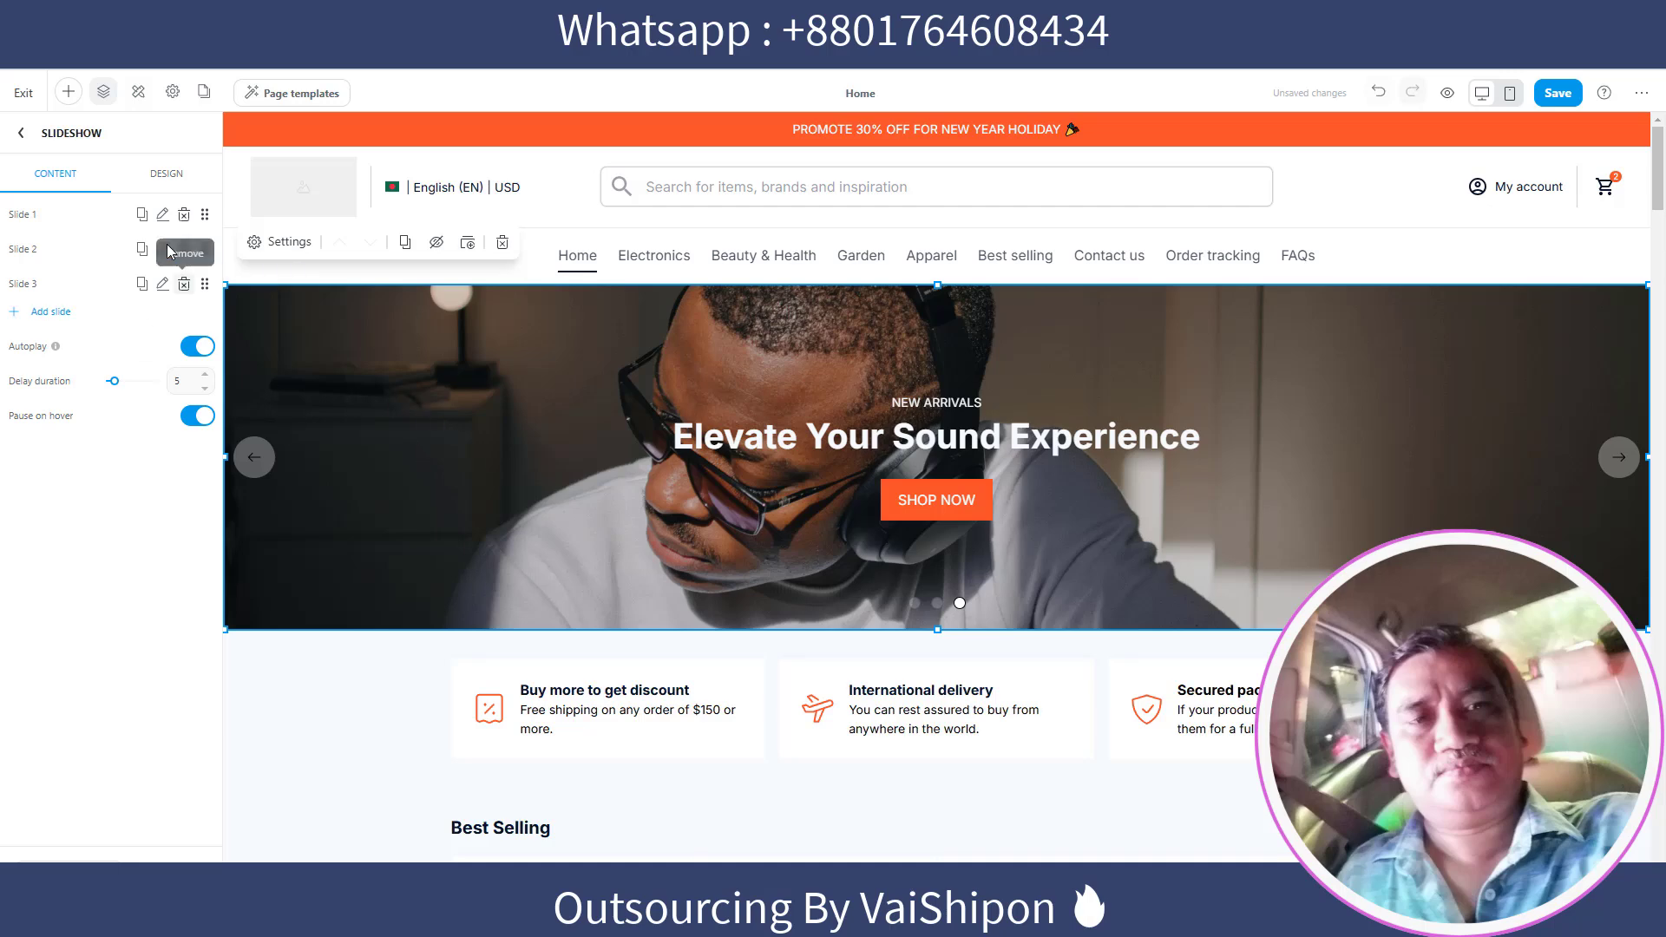
Change the heading of slide 1 to "Best Beauty products" and save the template
left_click(164, 216)
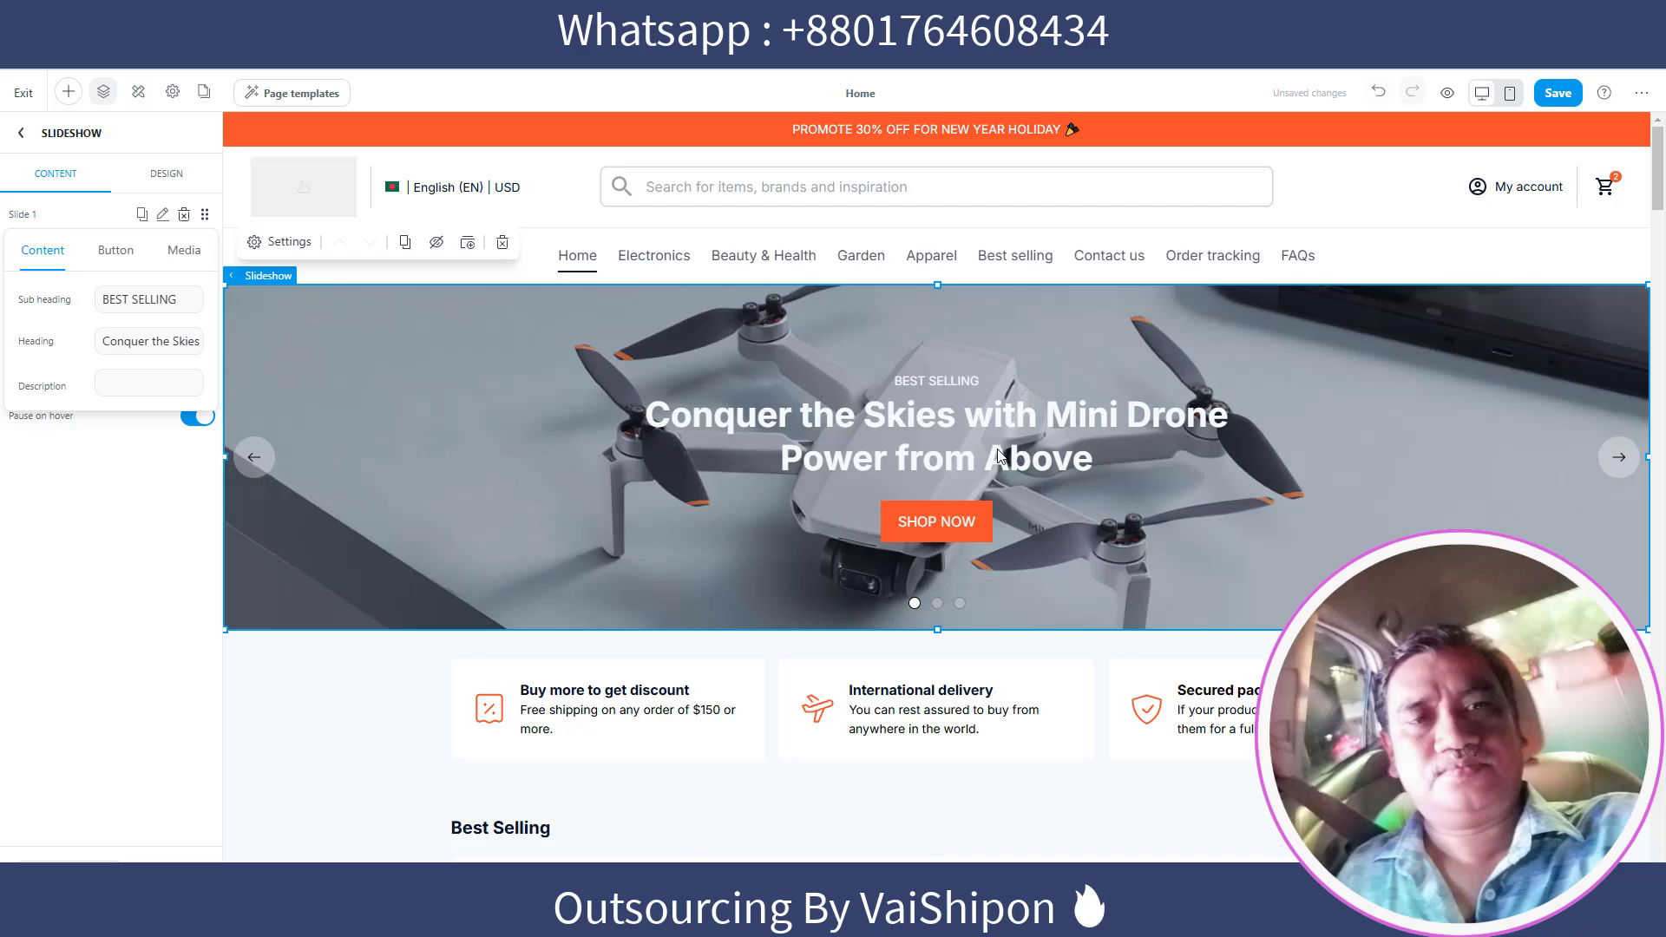
triple_click(156, 352)
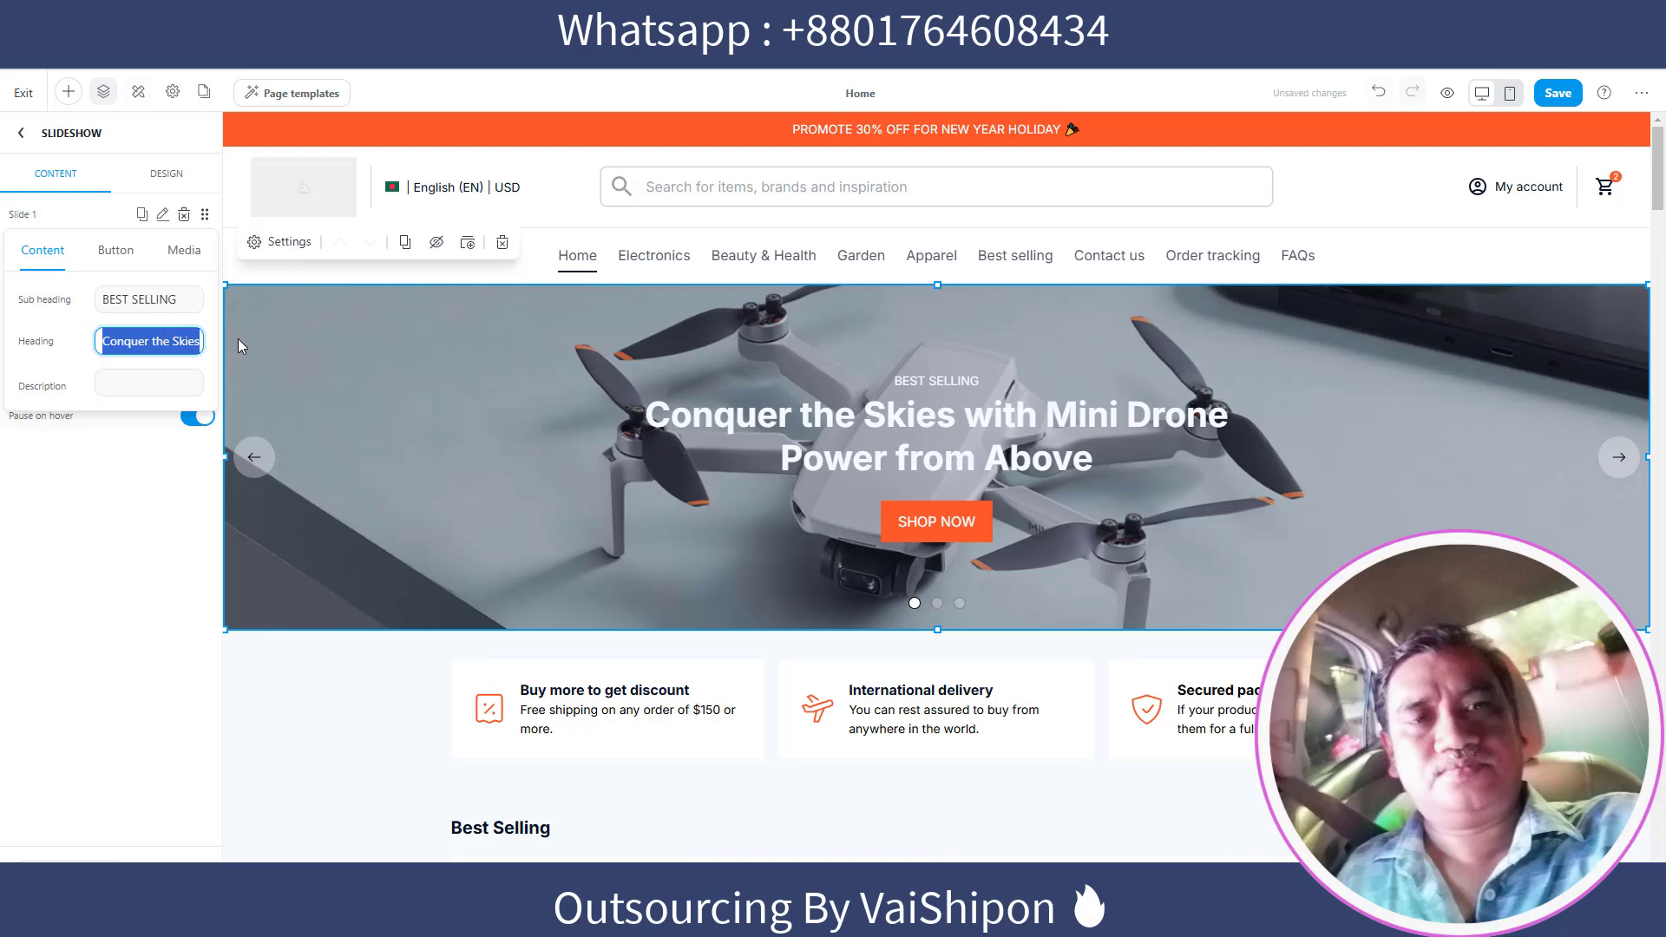
key("ctrl+v")
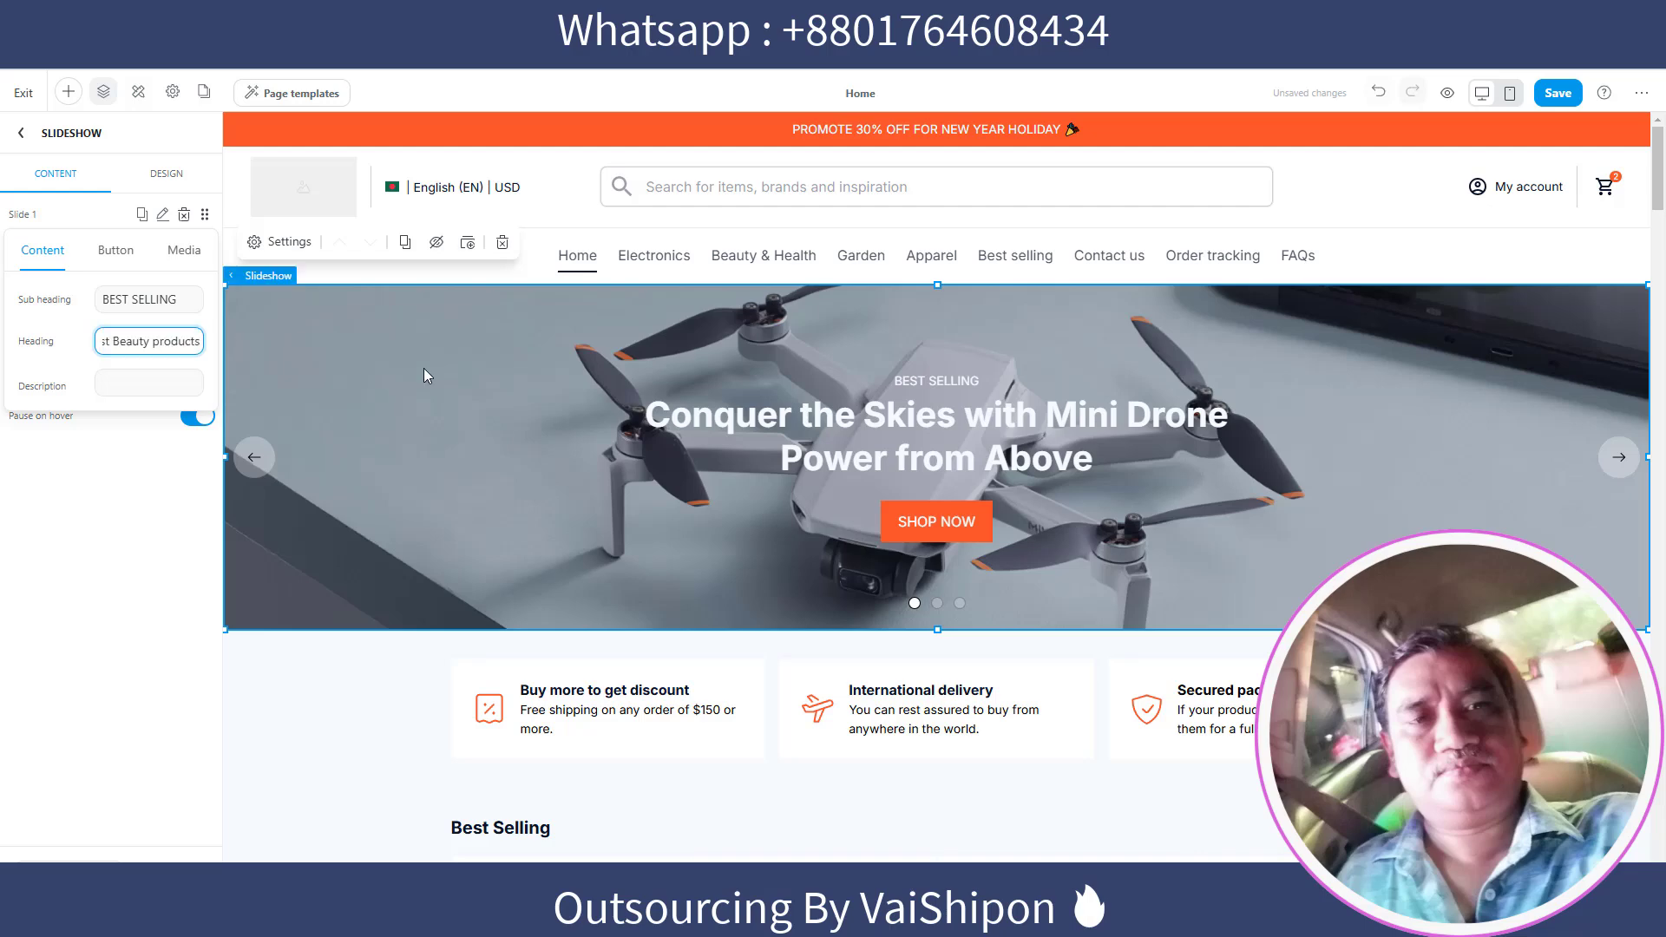
left_click(1557, 93)
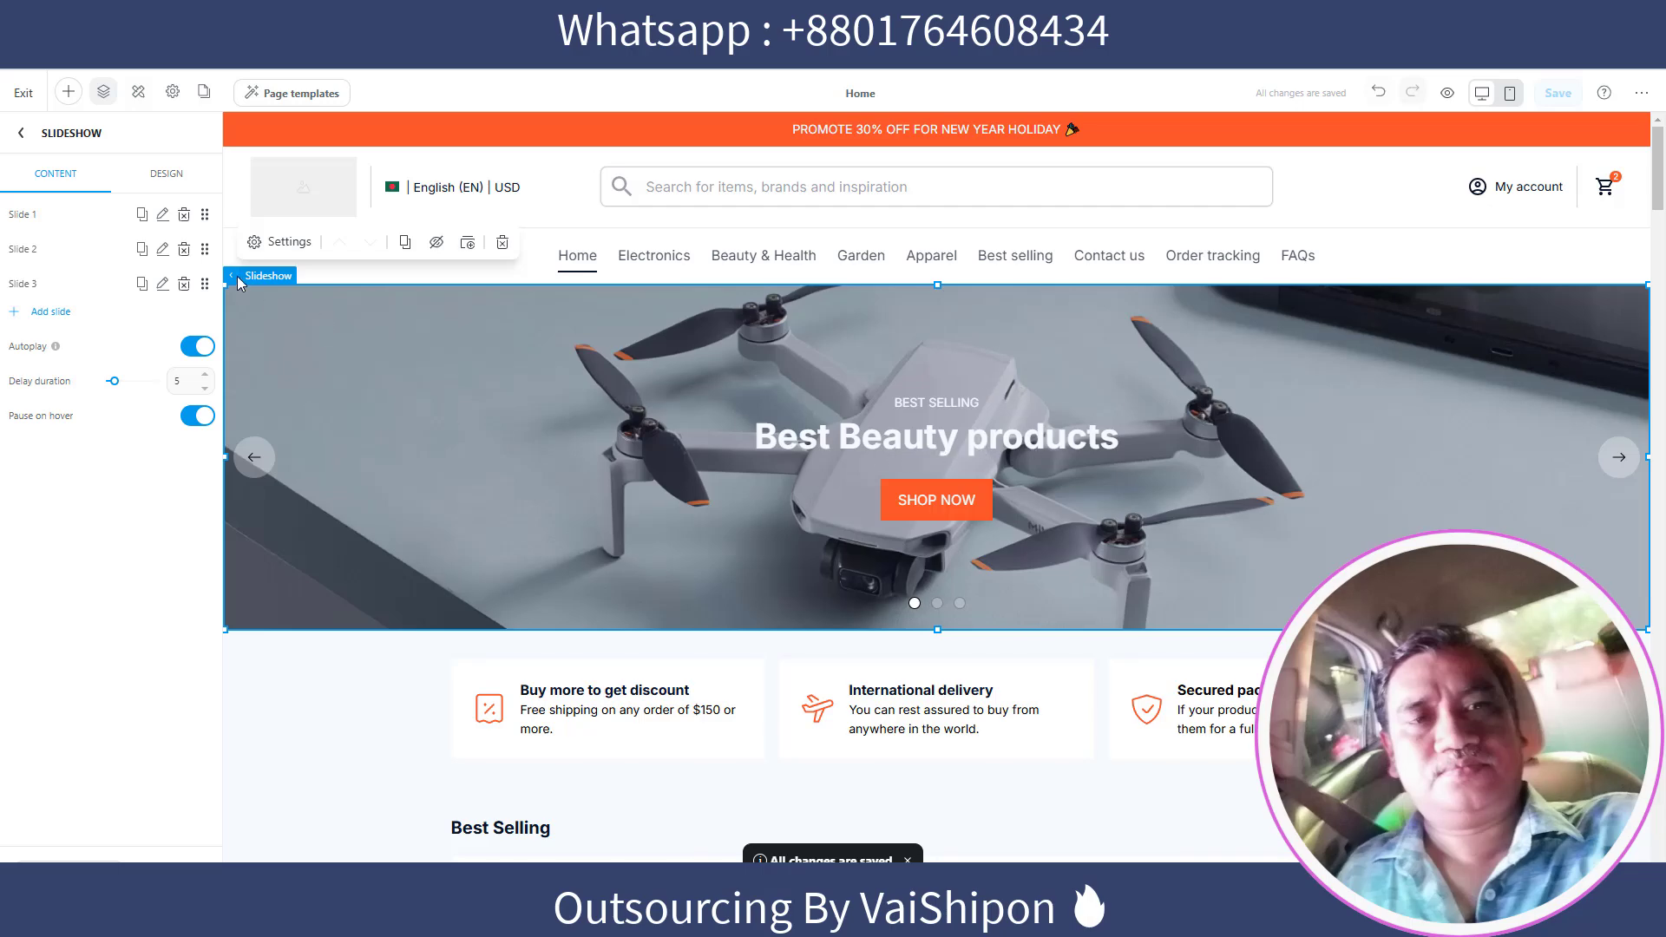
Review slide 1's text fields, then the label and action options of its Shop Now button
left_click(162, 214)
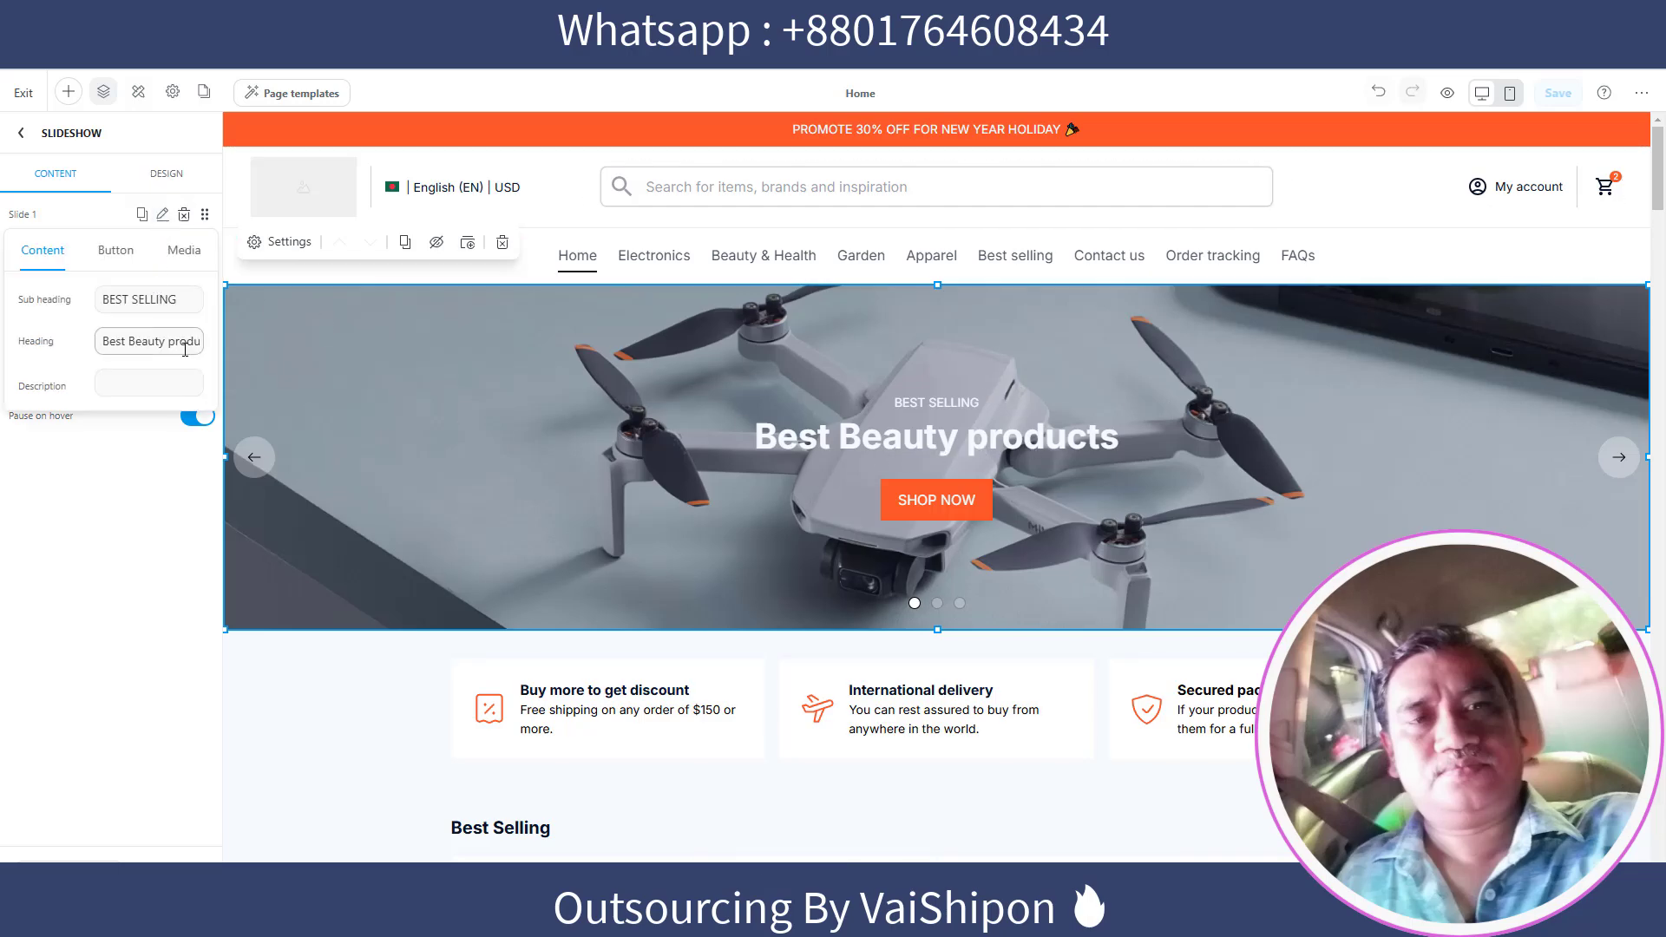
left_click(132, 385)
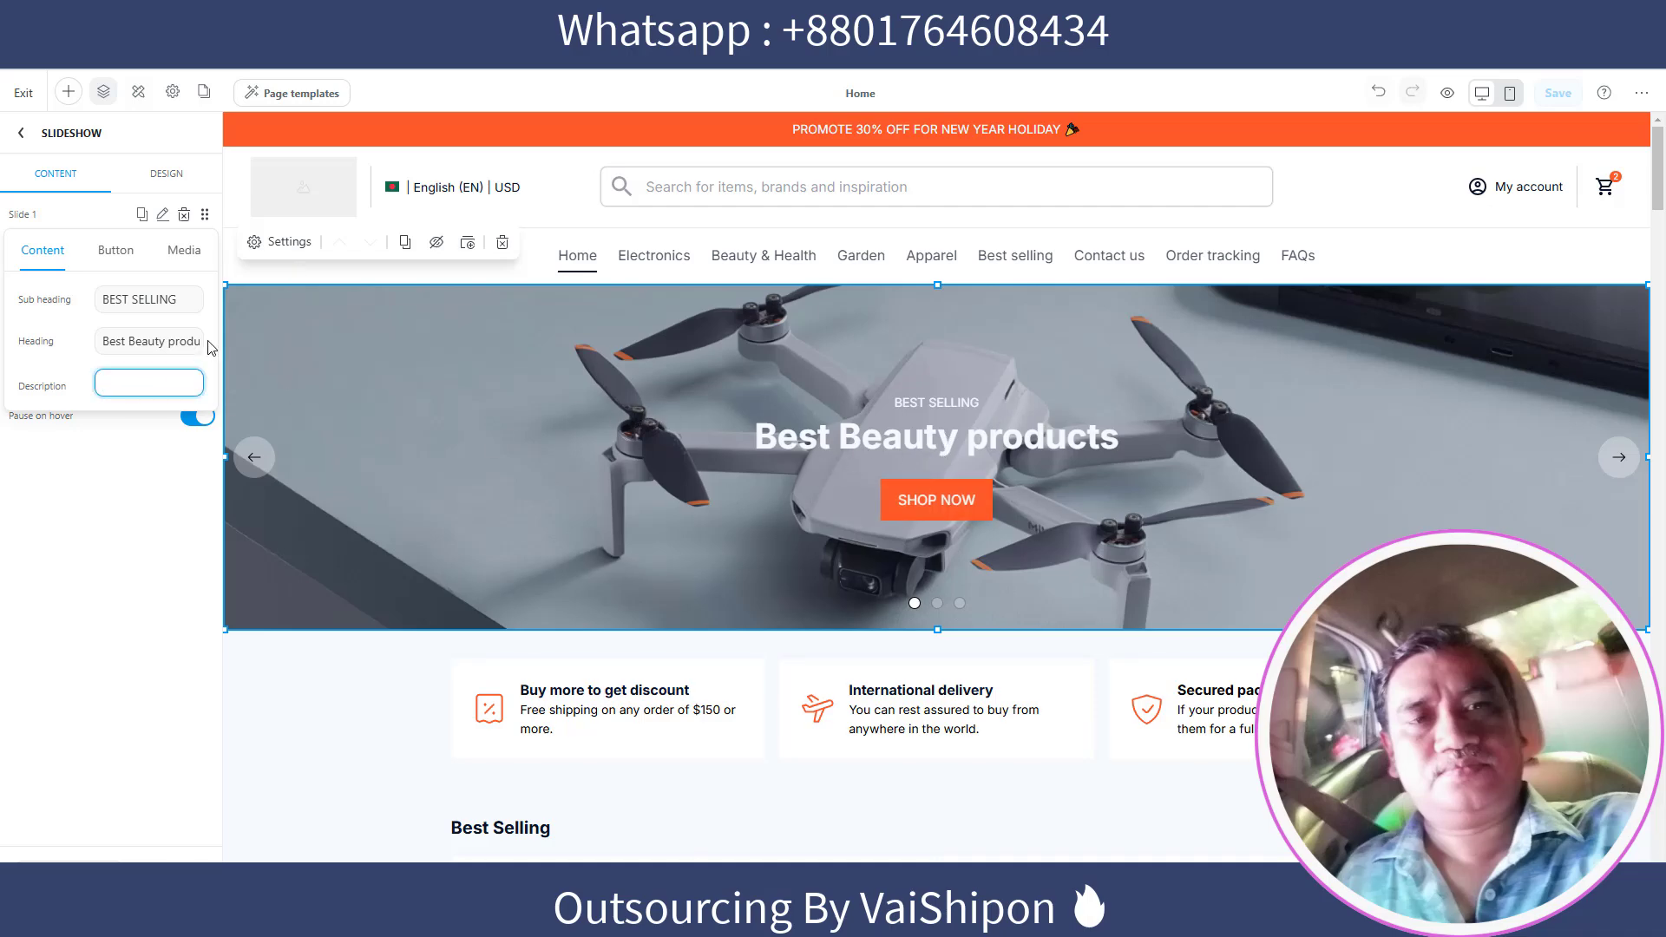
left_click(115, 256)
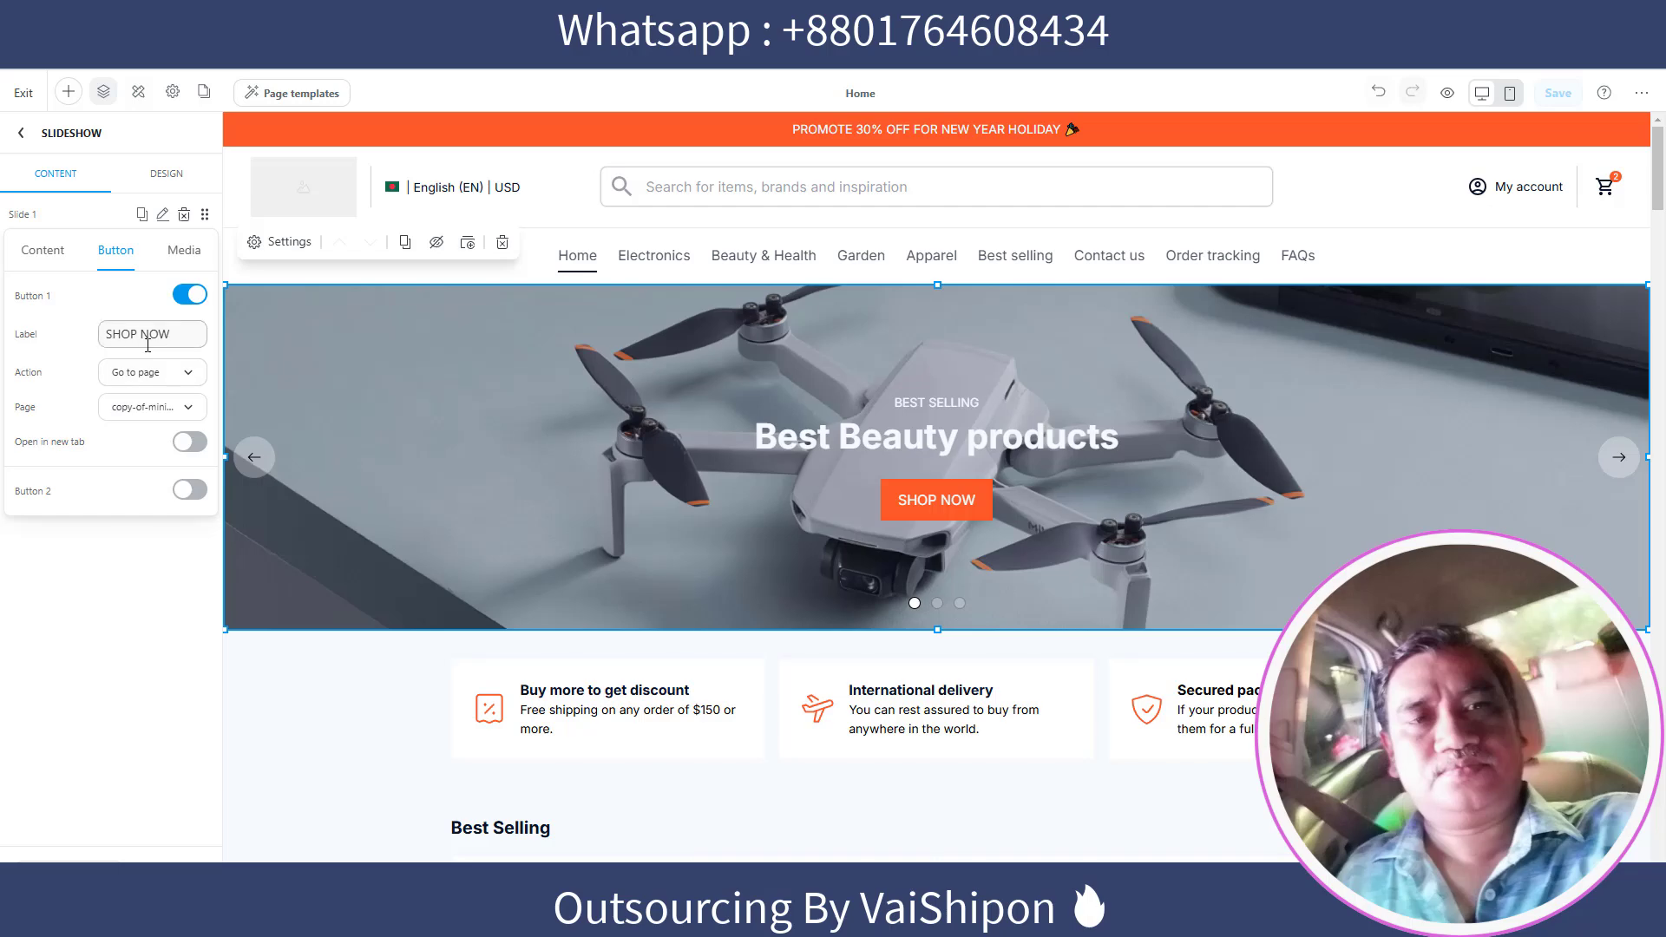
left_click_drag(176, 343, 63, 340)
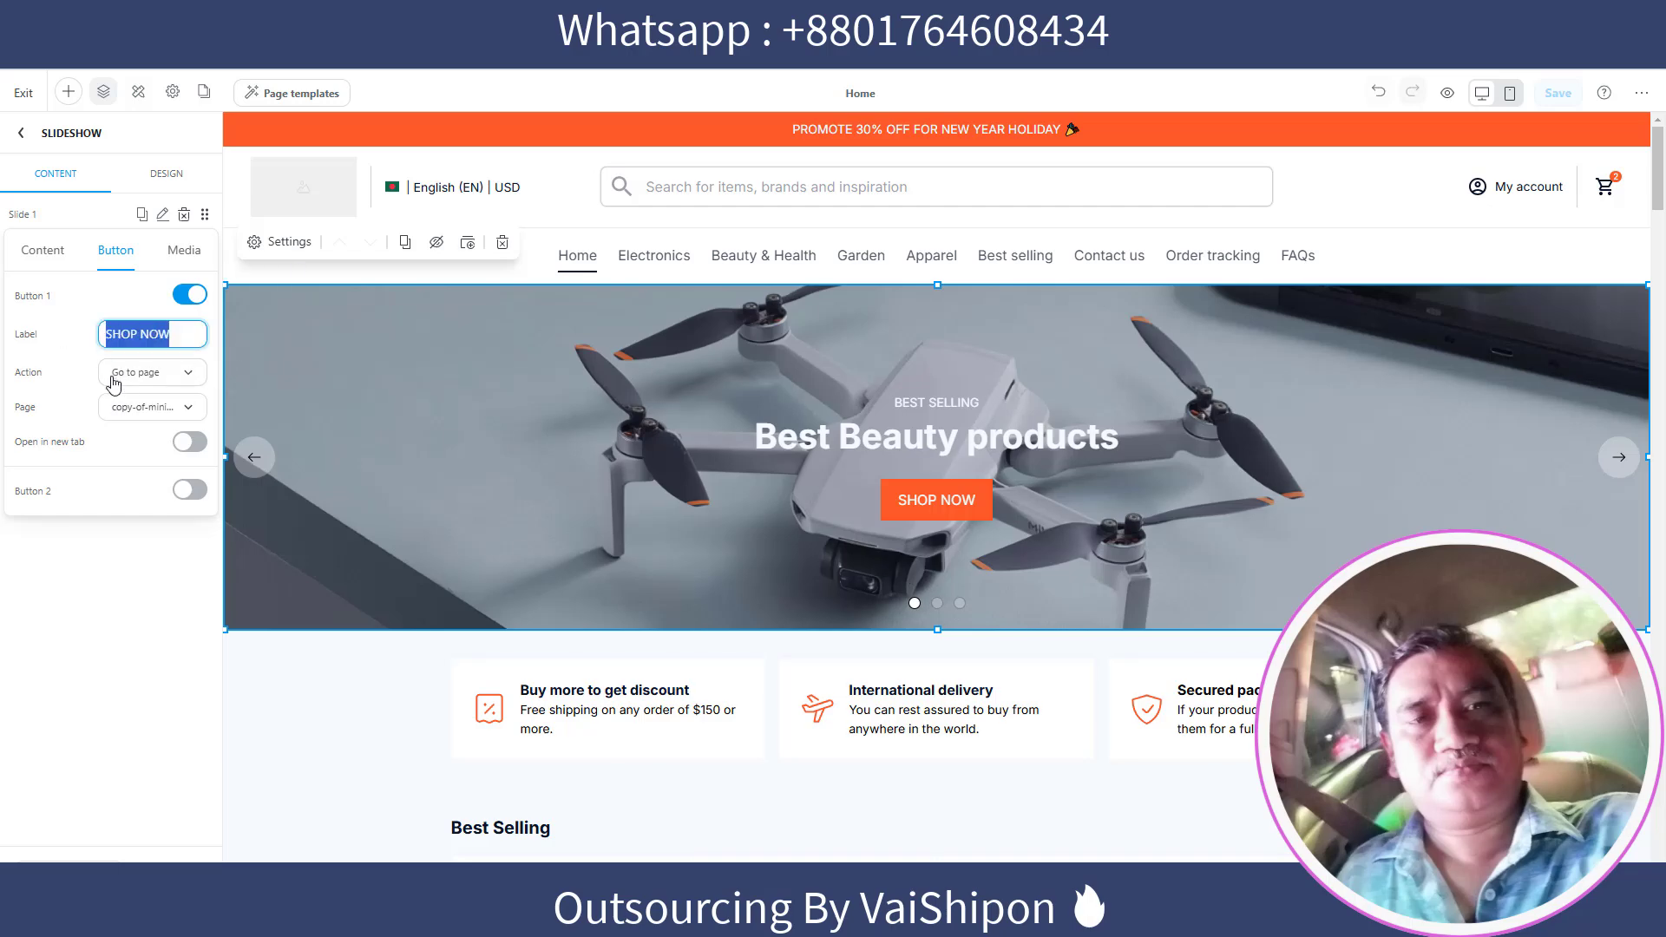
left_click(188, 374)
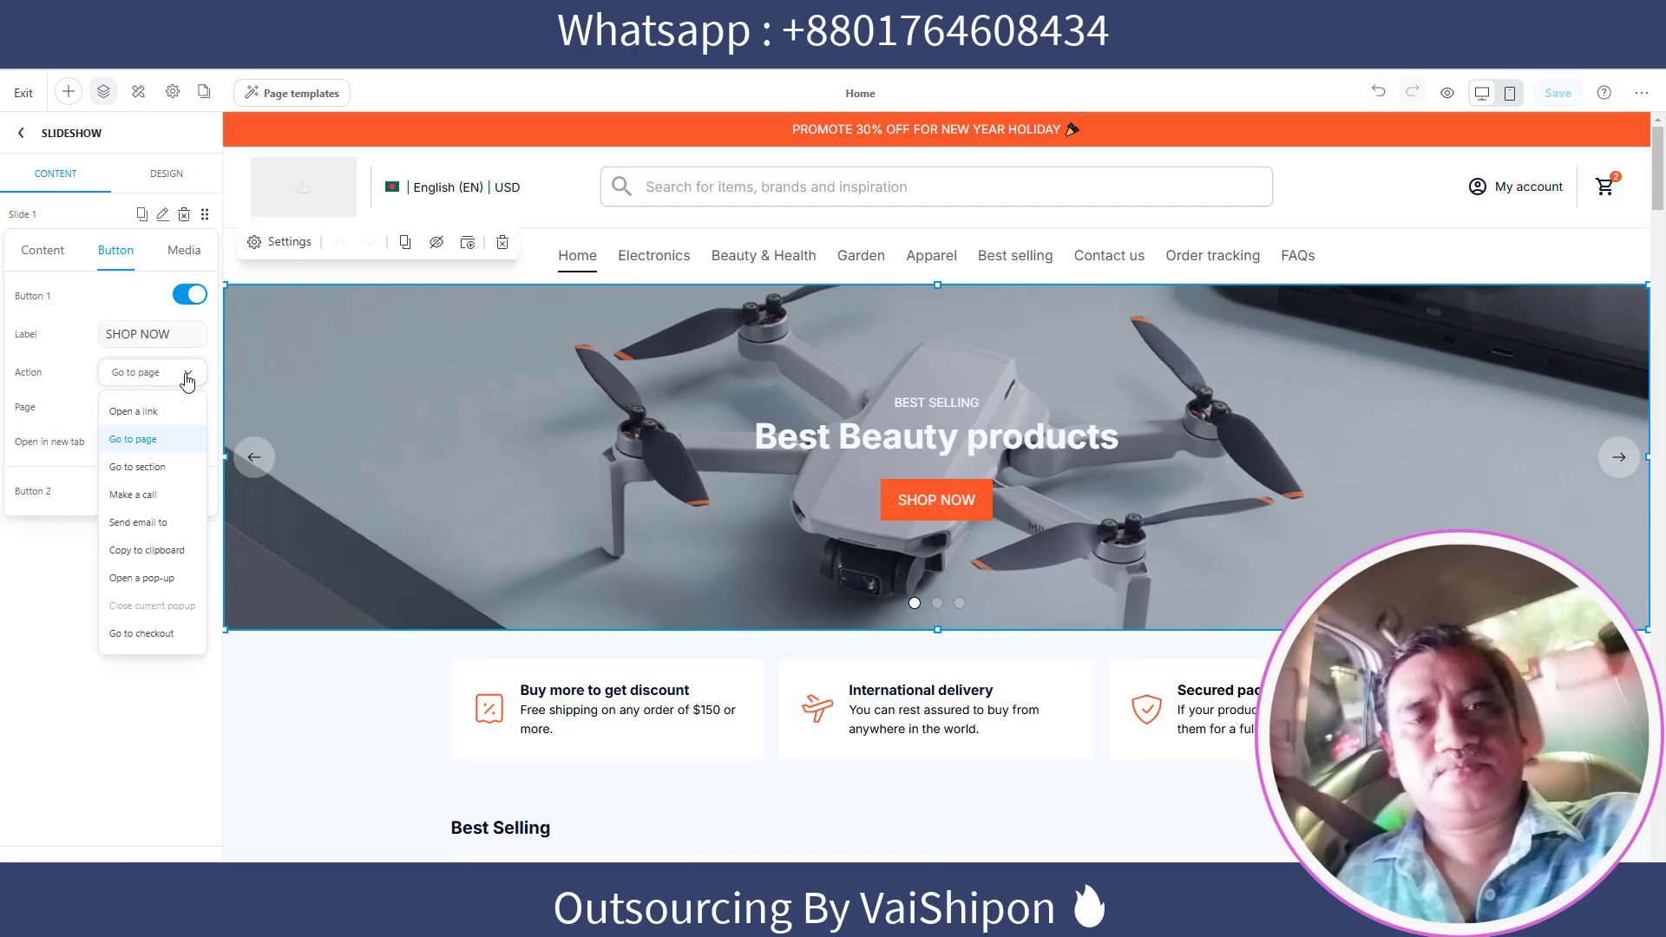
left_click(146, 448)
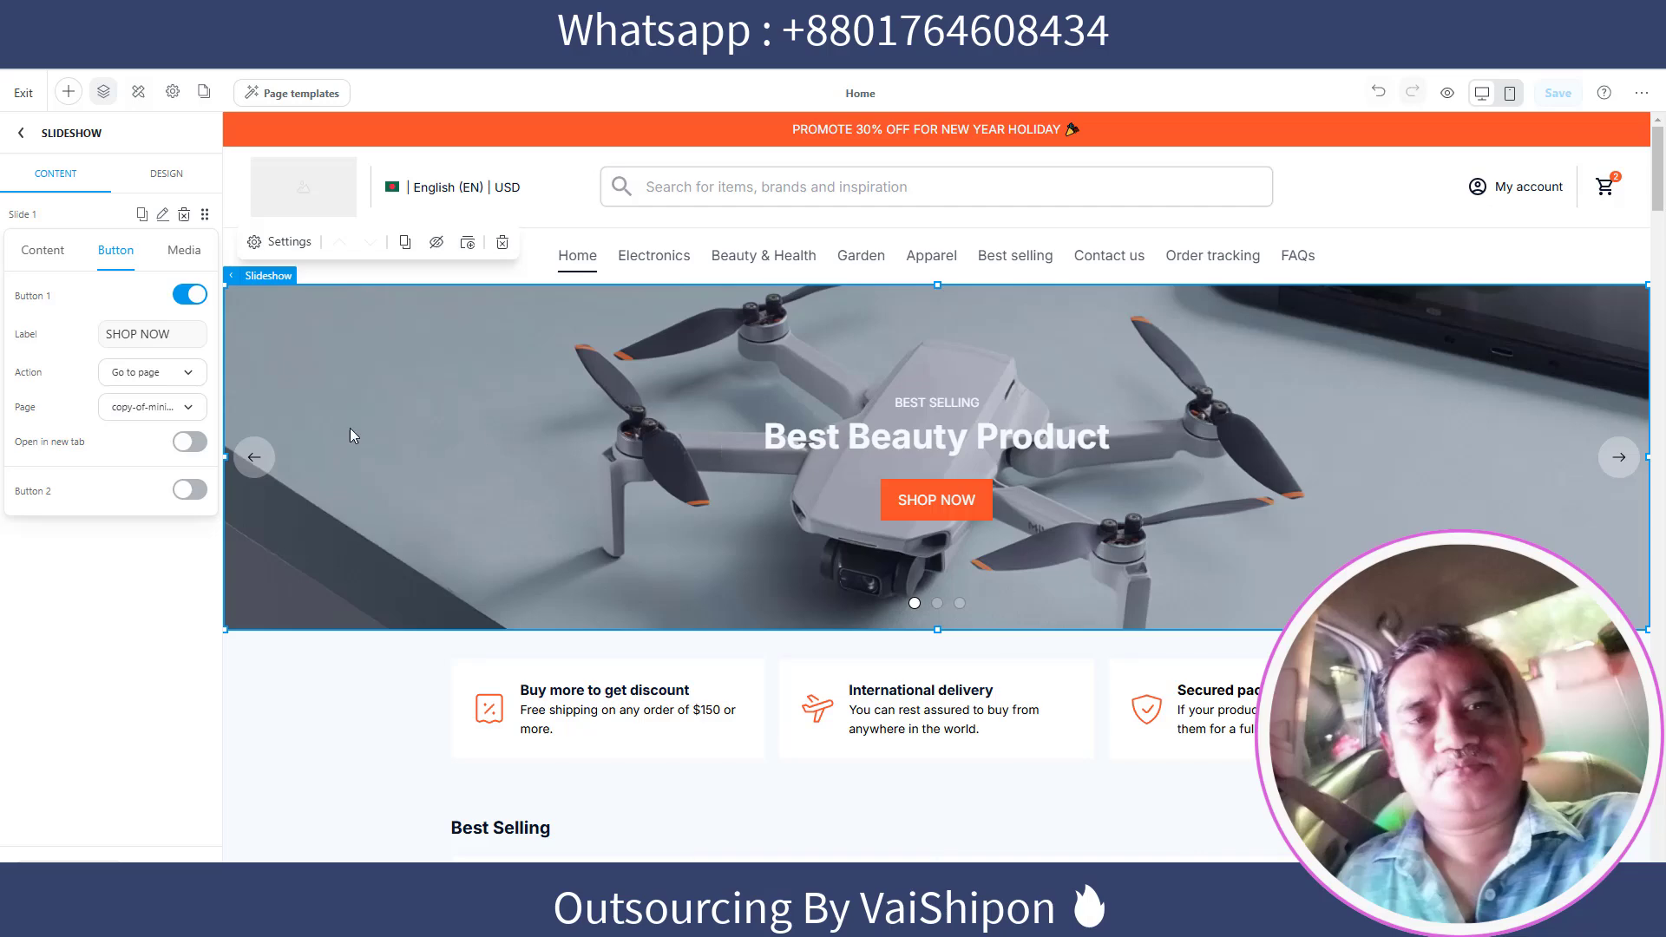
Try the Open a link action for slide 1's Shop Now button
left_click(188, 374)
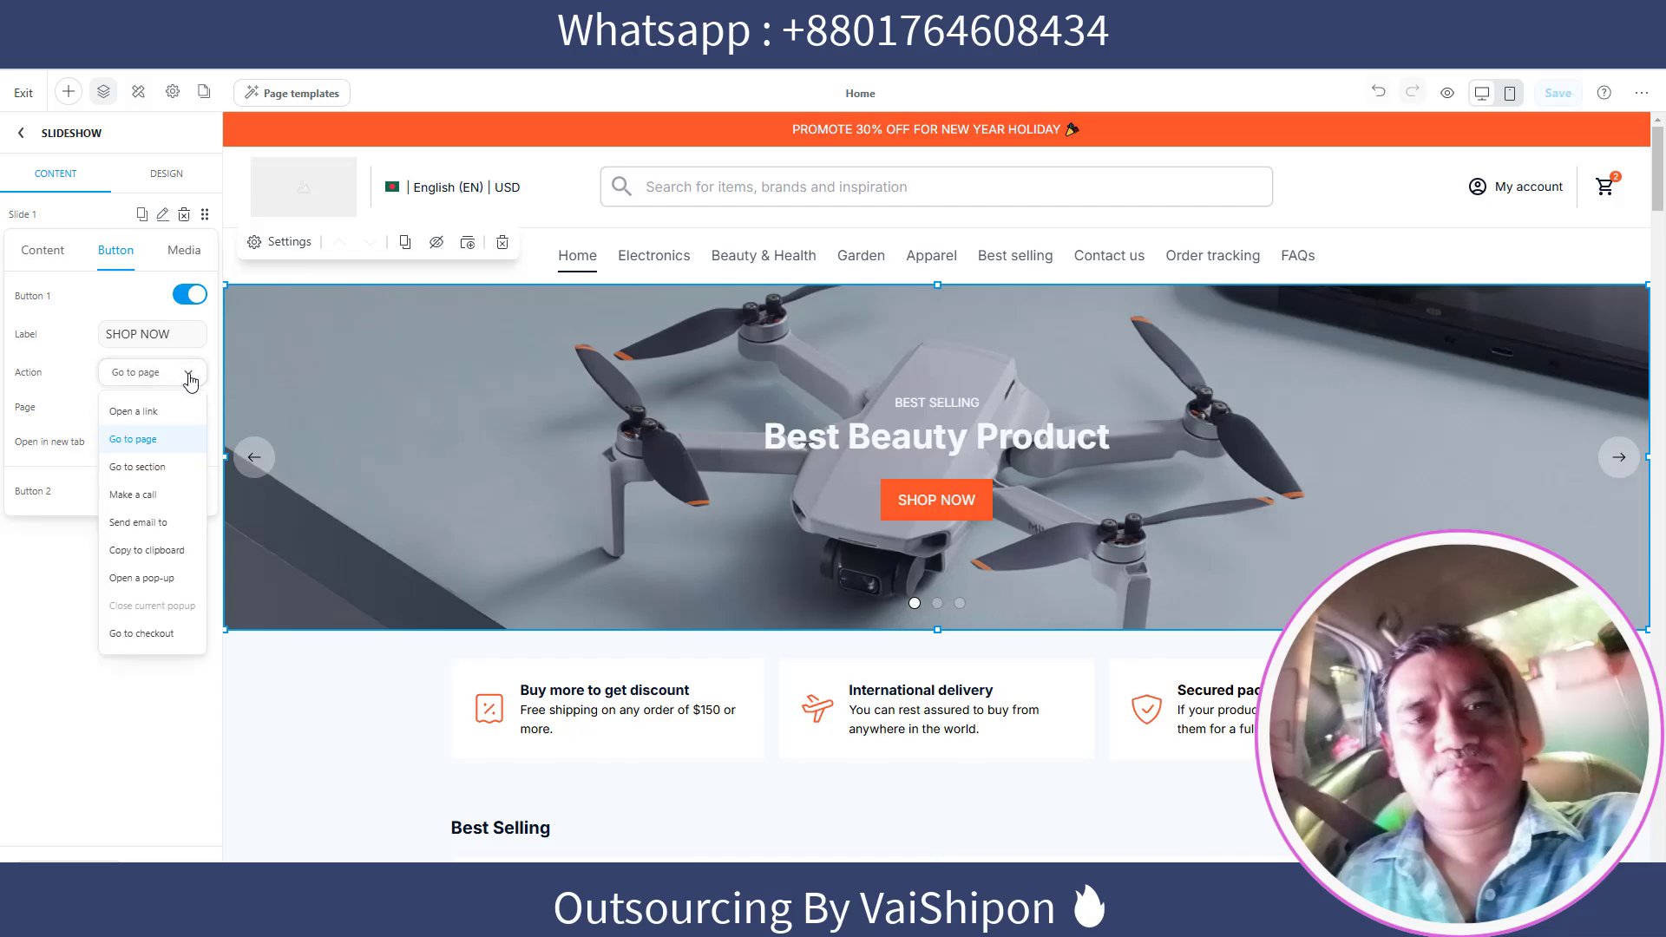
left_click(148, 415)
left_click(130, 411)
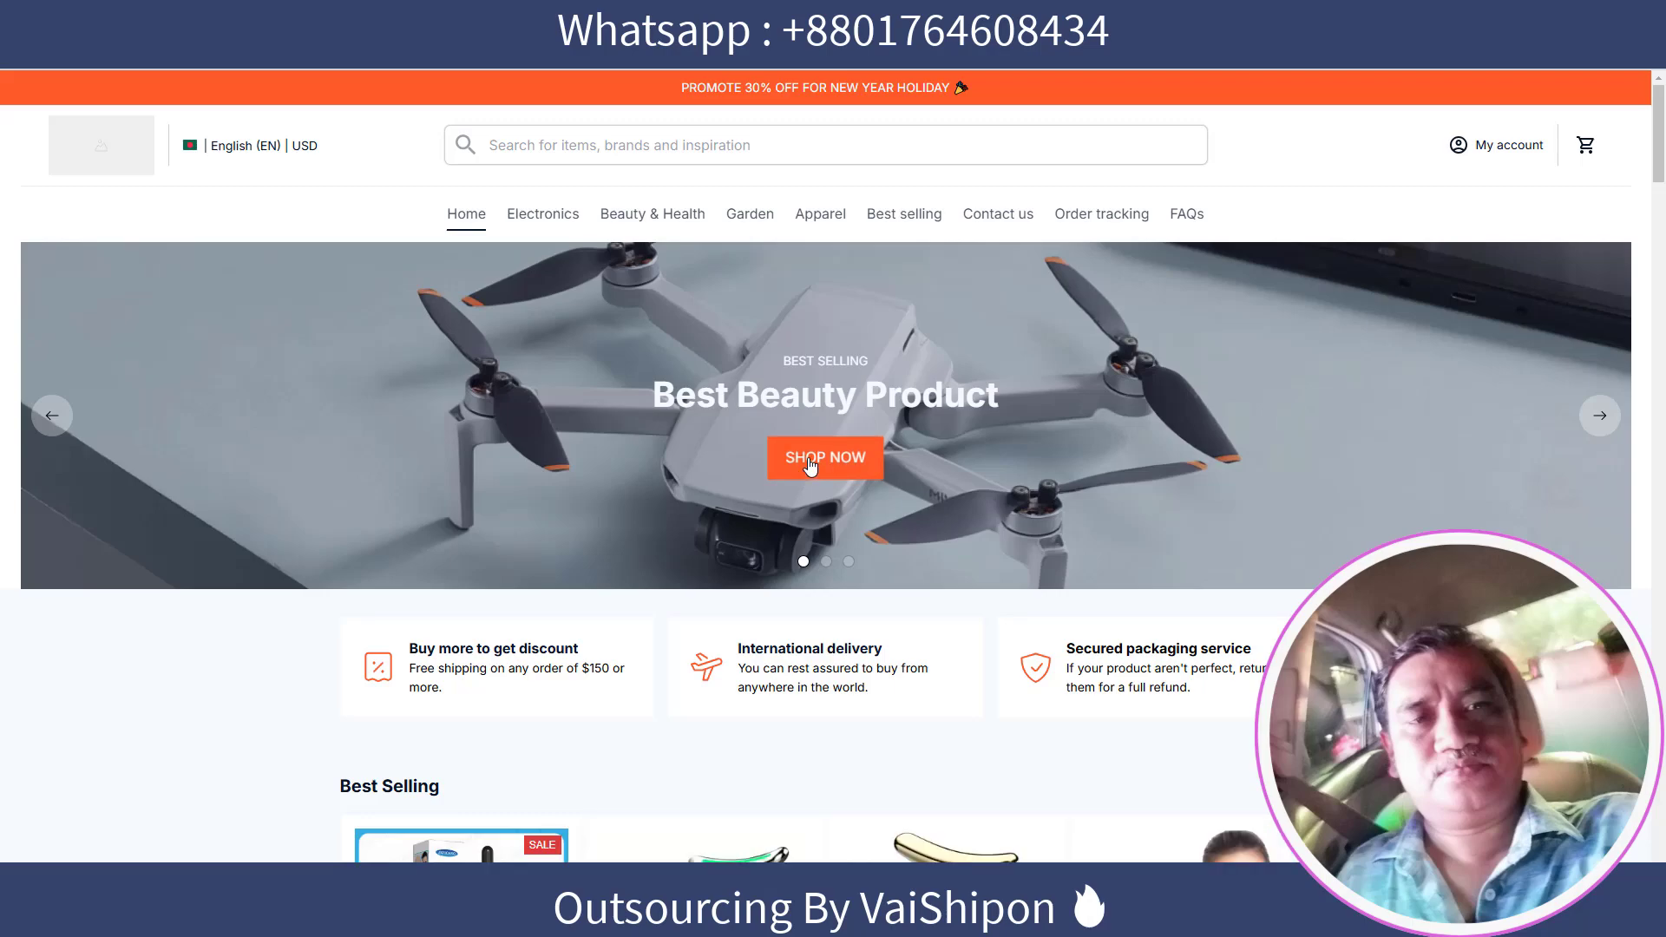
Follow the hero slide's Shop Now button in the storefront preview and look through the products page it leads to
left_click(810, 462)
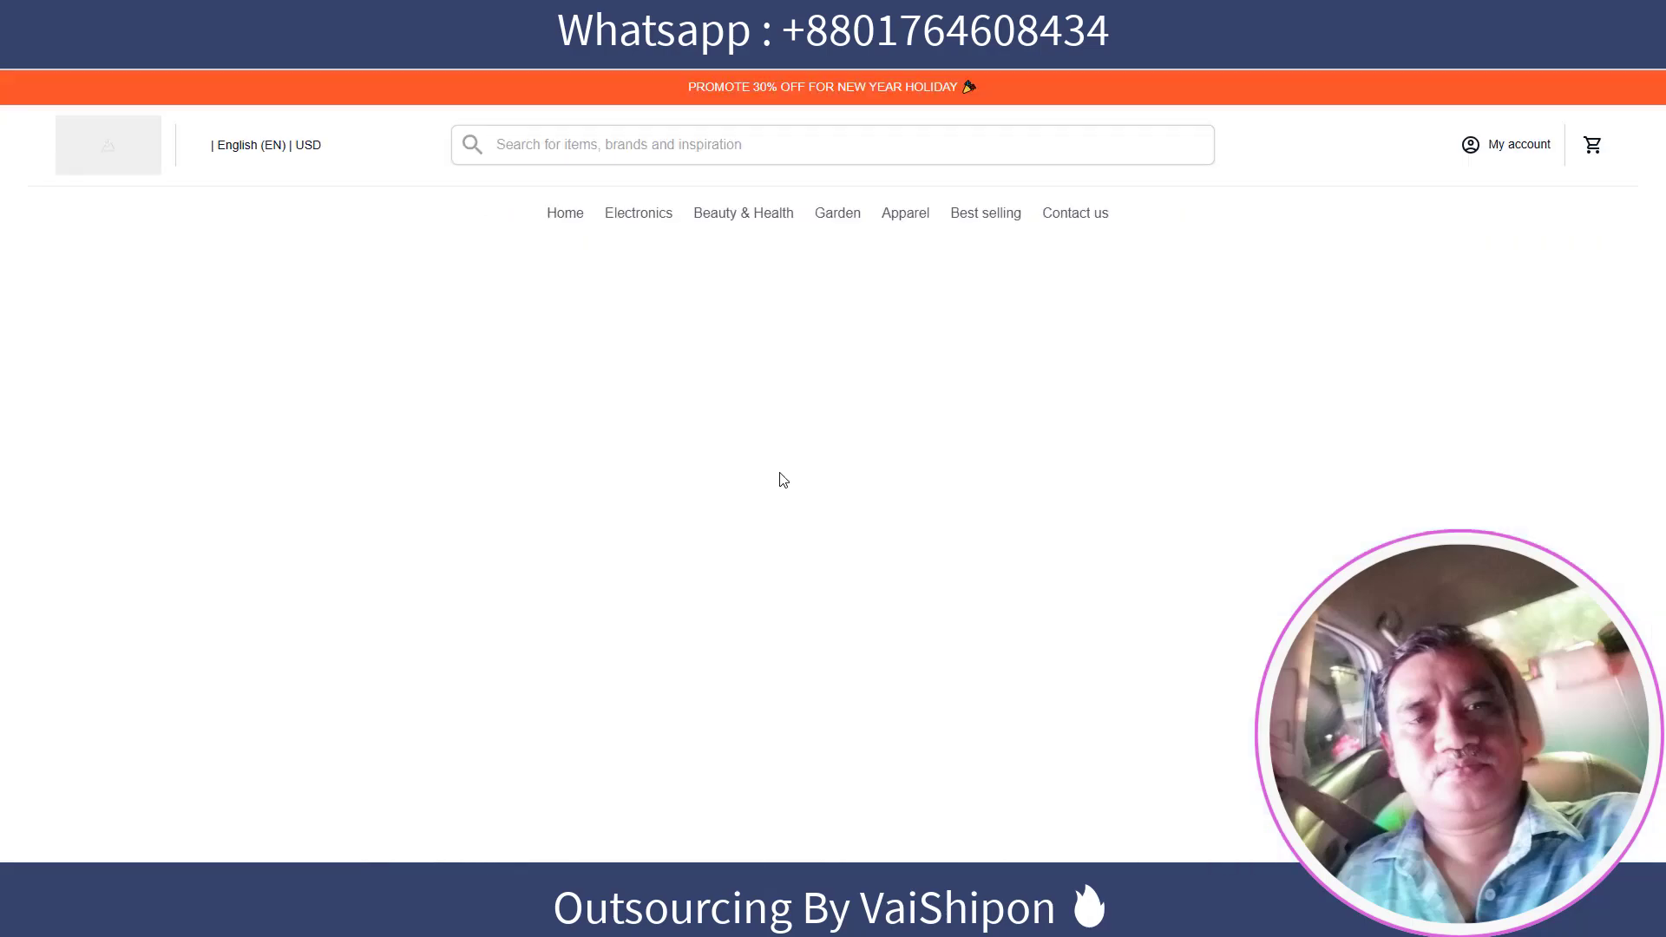
scroll(781, 473, "down", 15)
scroll(775, 427, "down", 5)
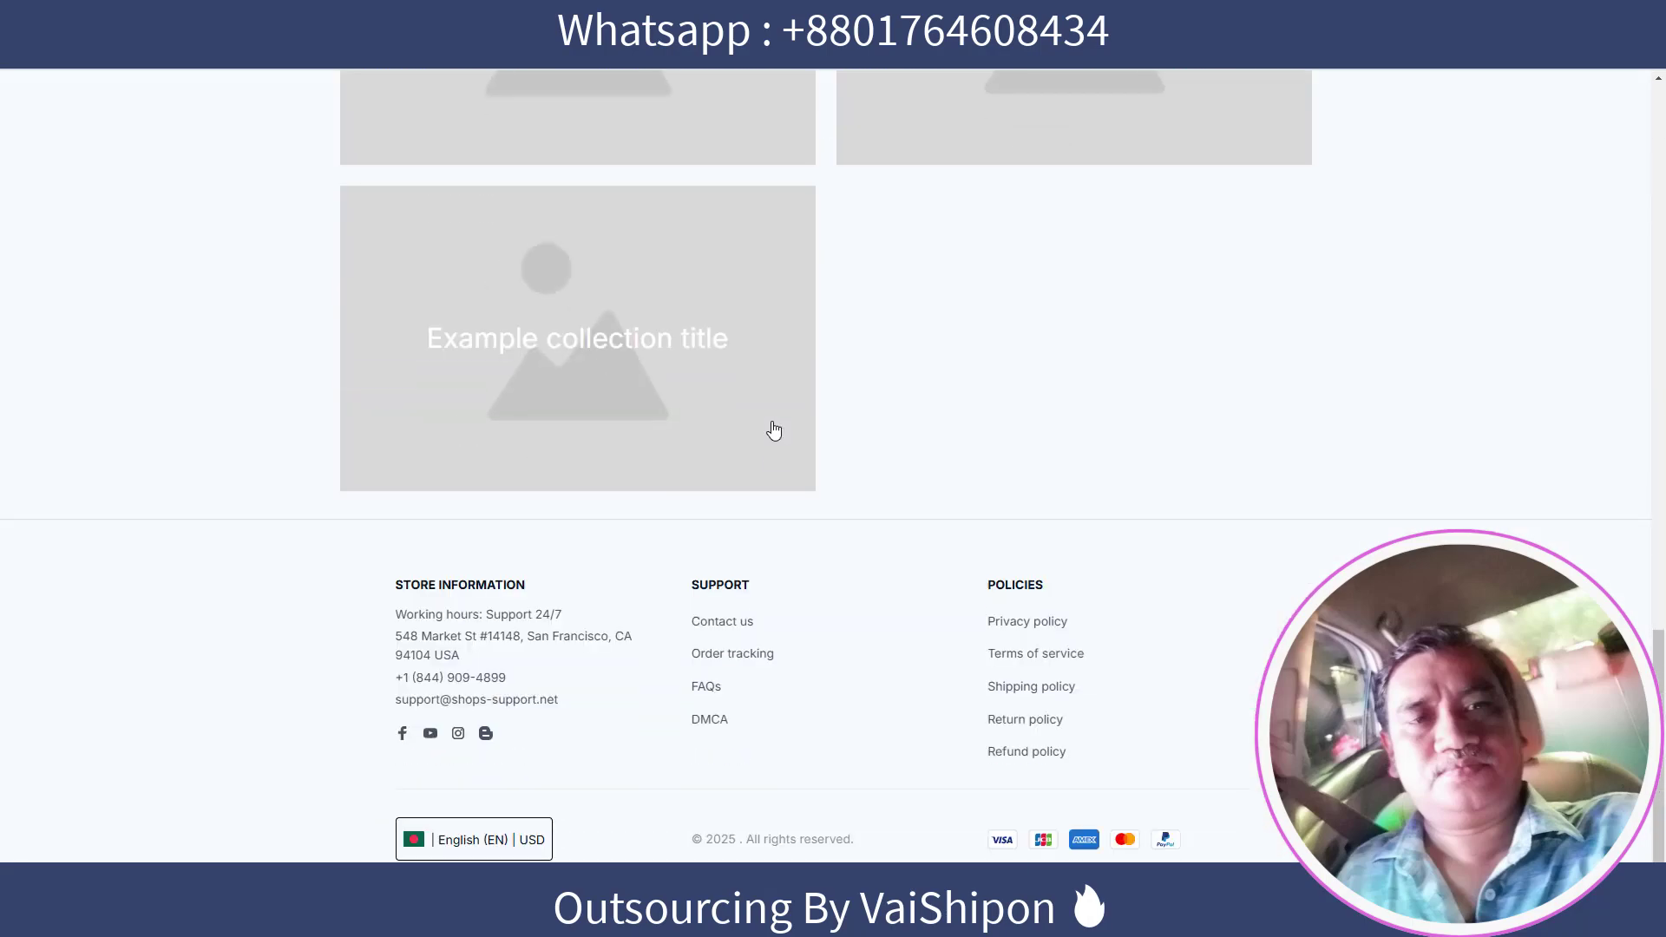
scroll(775, 427, "up", 20)
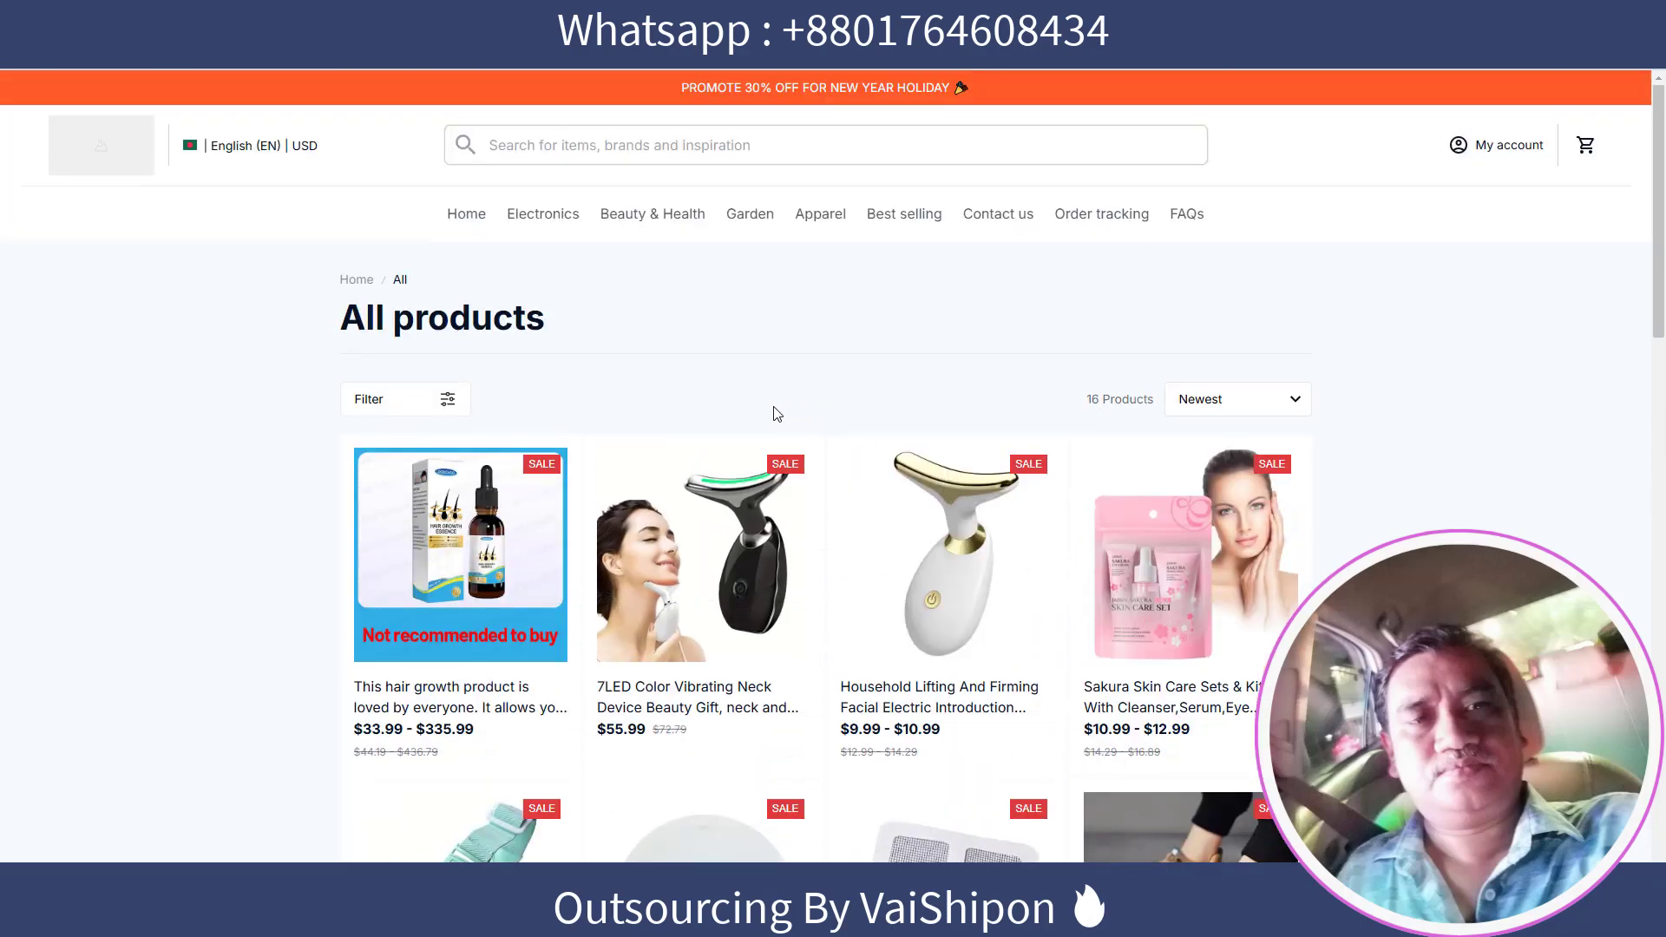
scroll(772, 419, "down", 7)
scroll(772, 419, "up", 5)
scroll(764, 373, "up", 2)
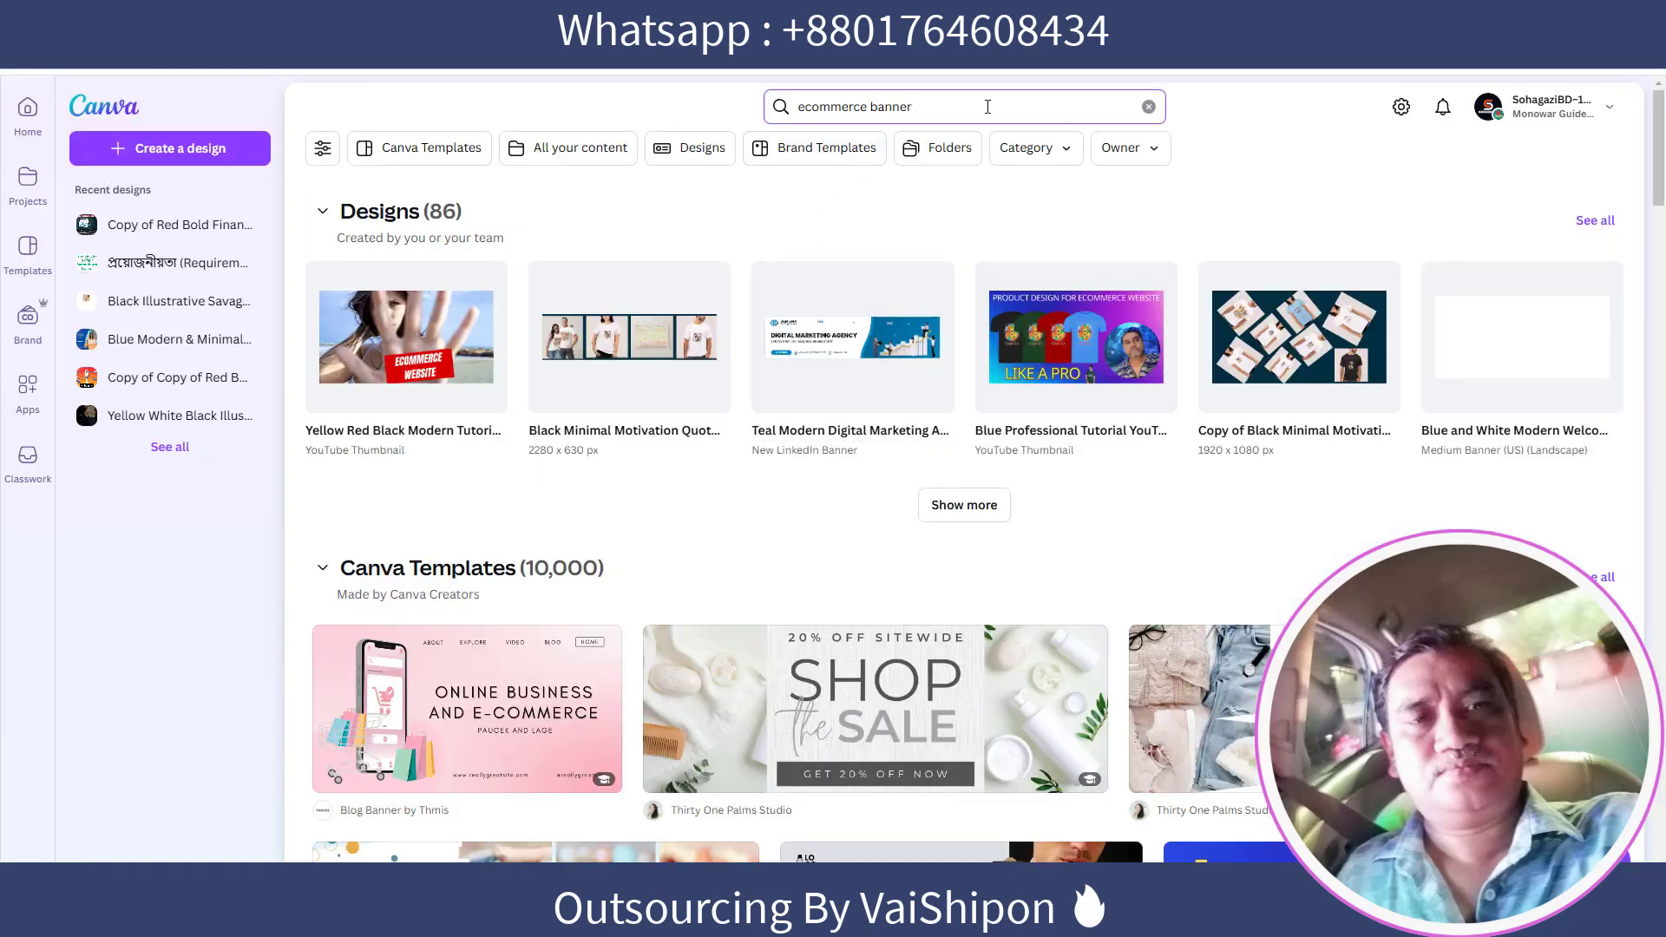
In Canva, open the "20% Off Sale Website Banner Ecommerce White Linen" template for customizing and select the 2 in its "20% OFF SITEWIDE" line
scroll(987, 357, "down", 4)
scroll(987, 356, "down", 2)
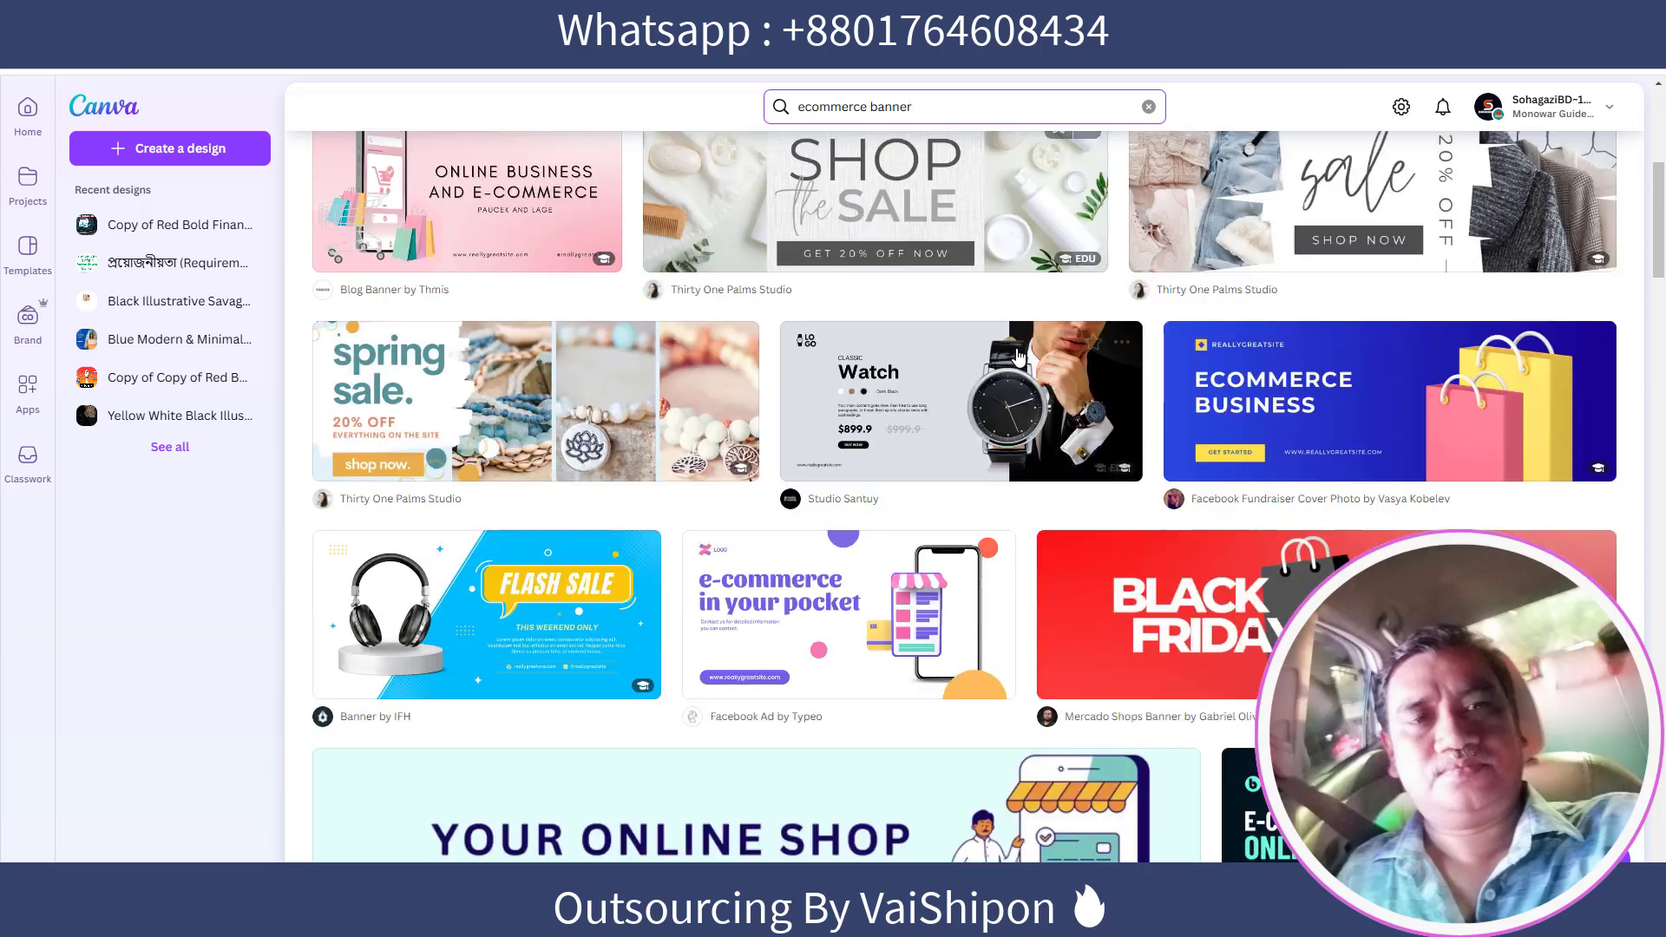
scroll(1027, 356, "up", 3)
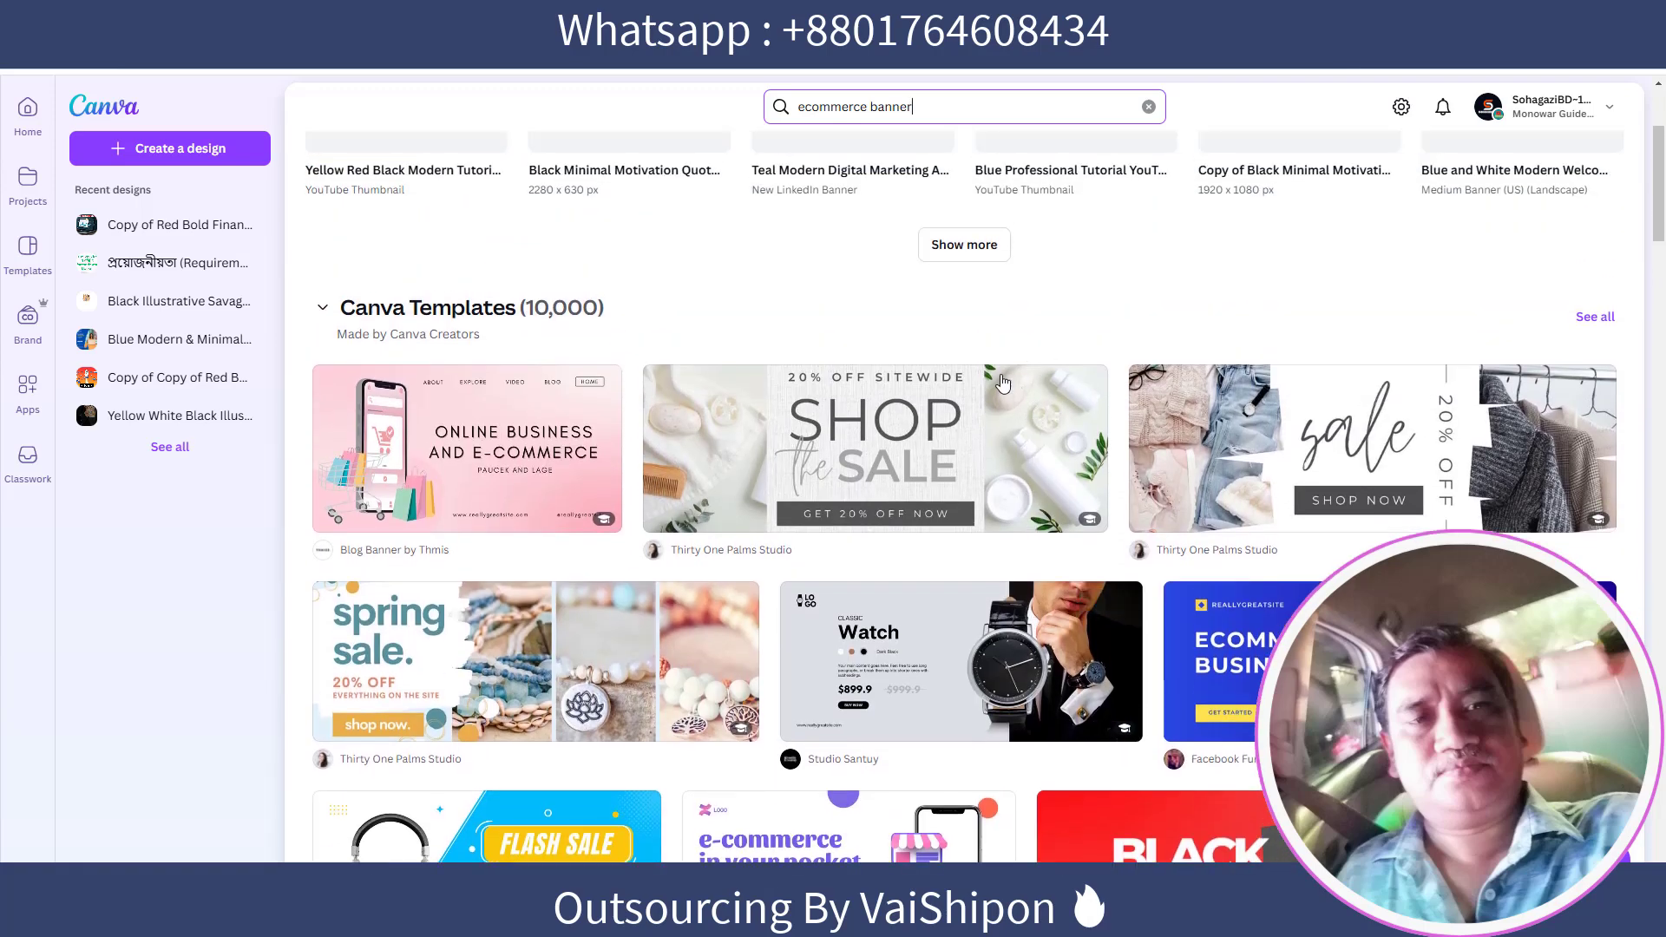
left_click(873, 440)
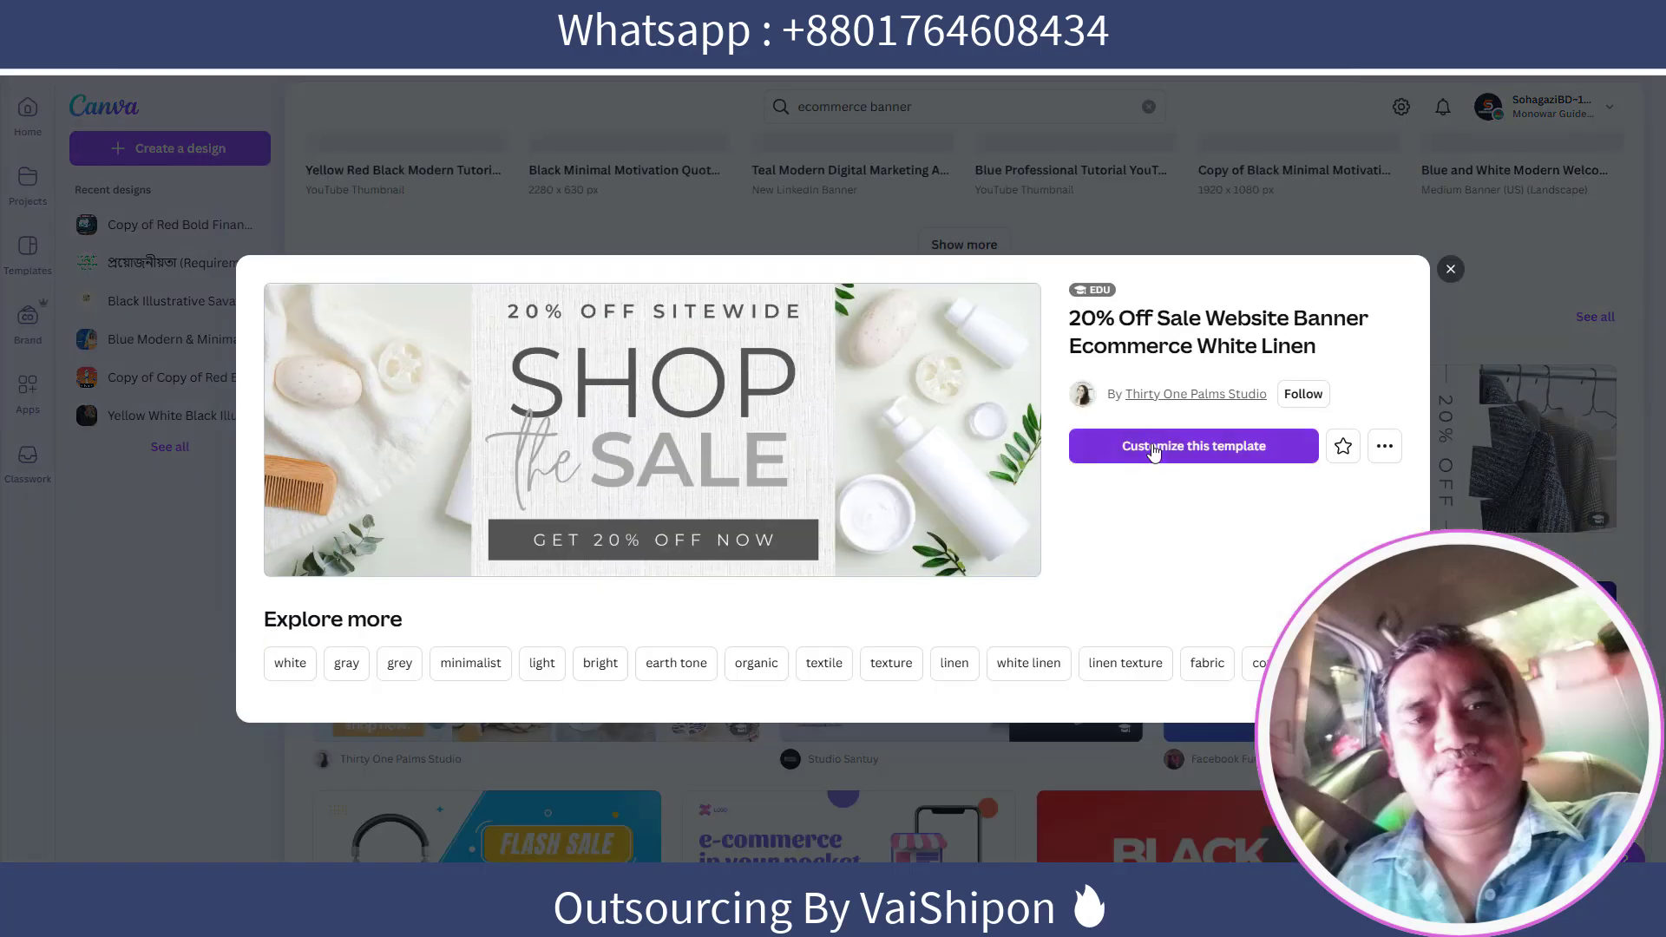
left_click(1159, 448)
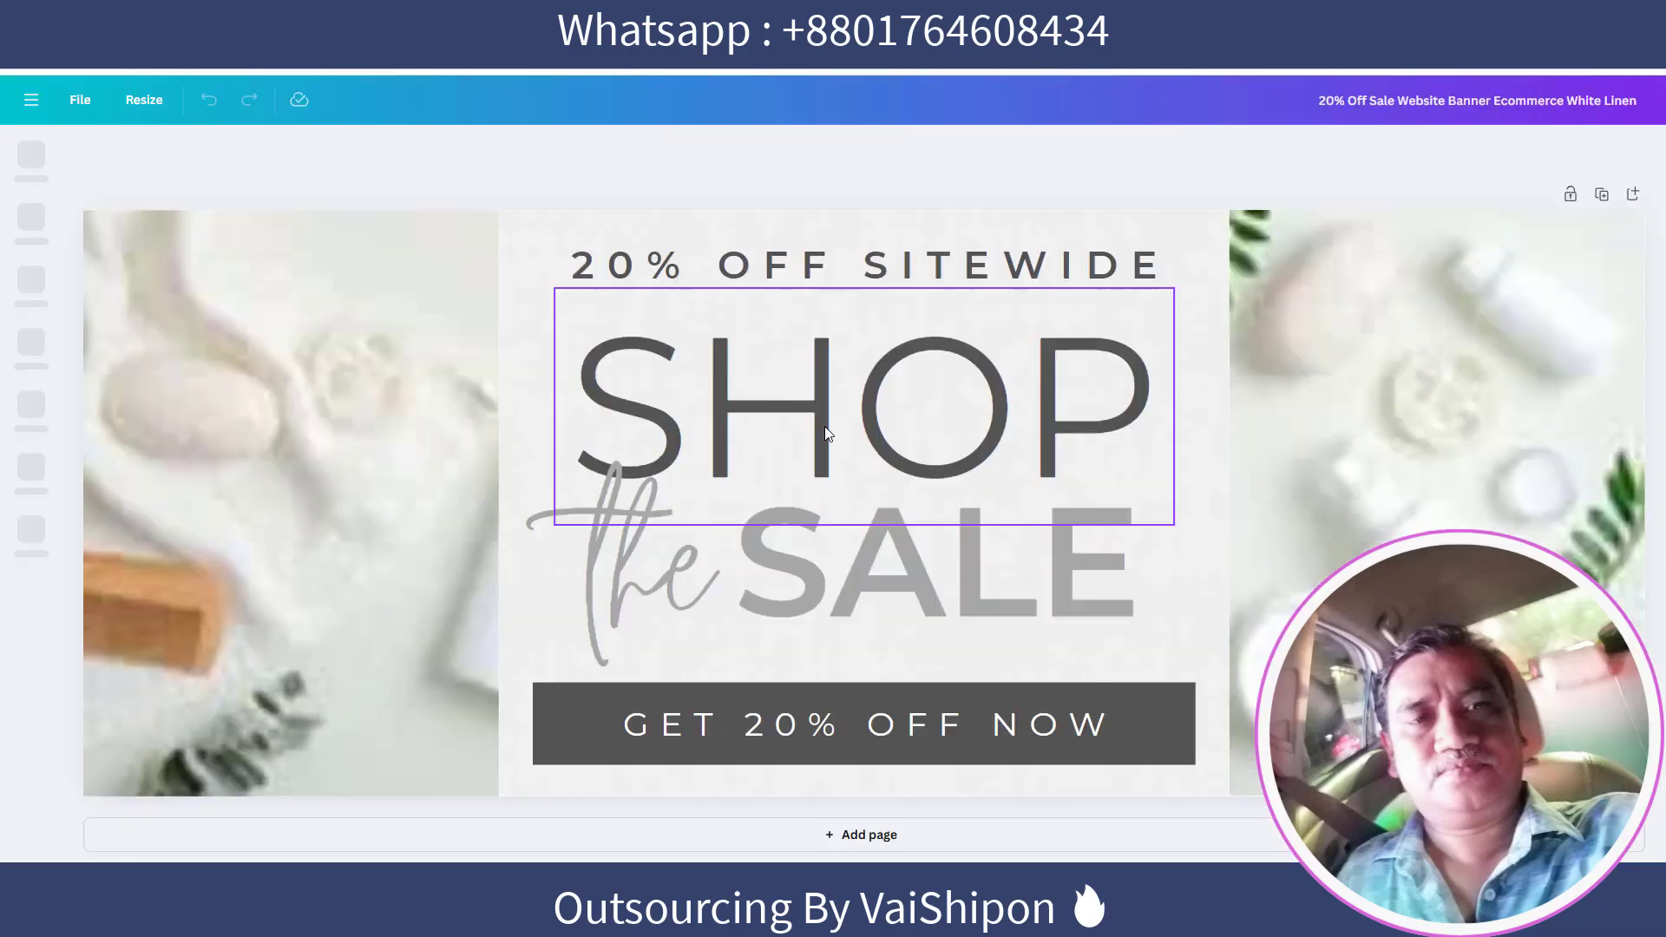
left_click(609, 264)
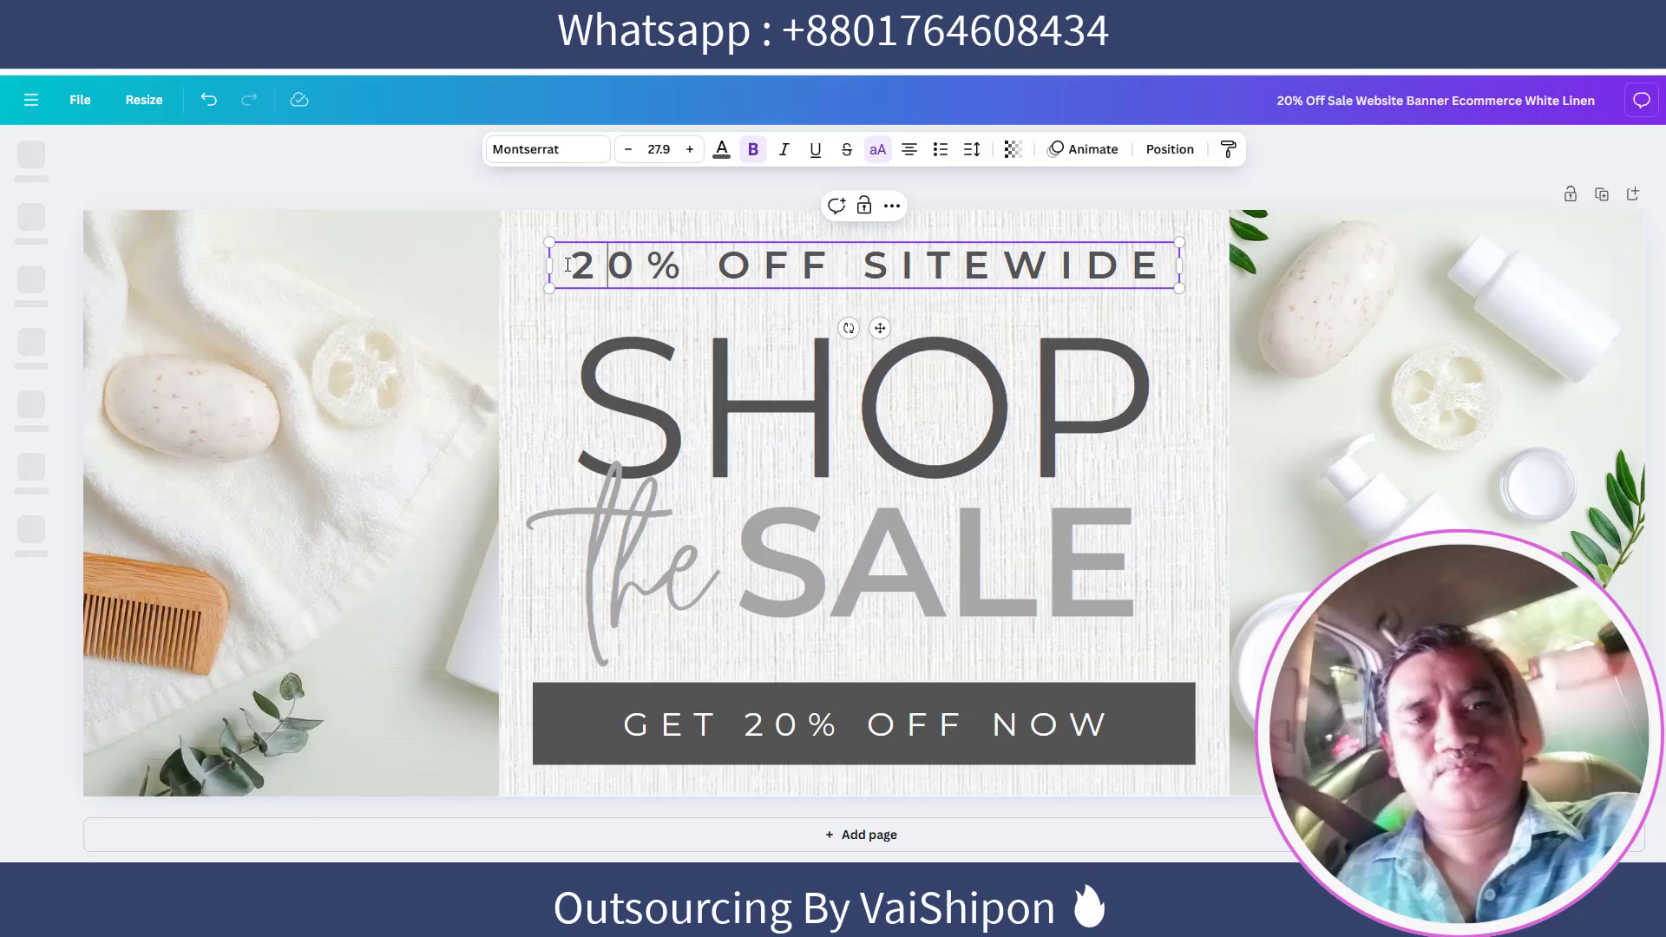
key("shift+Left")
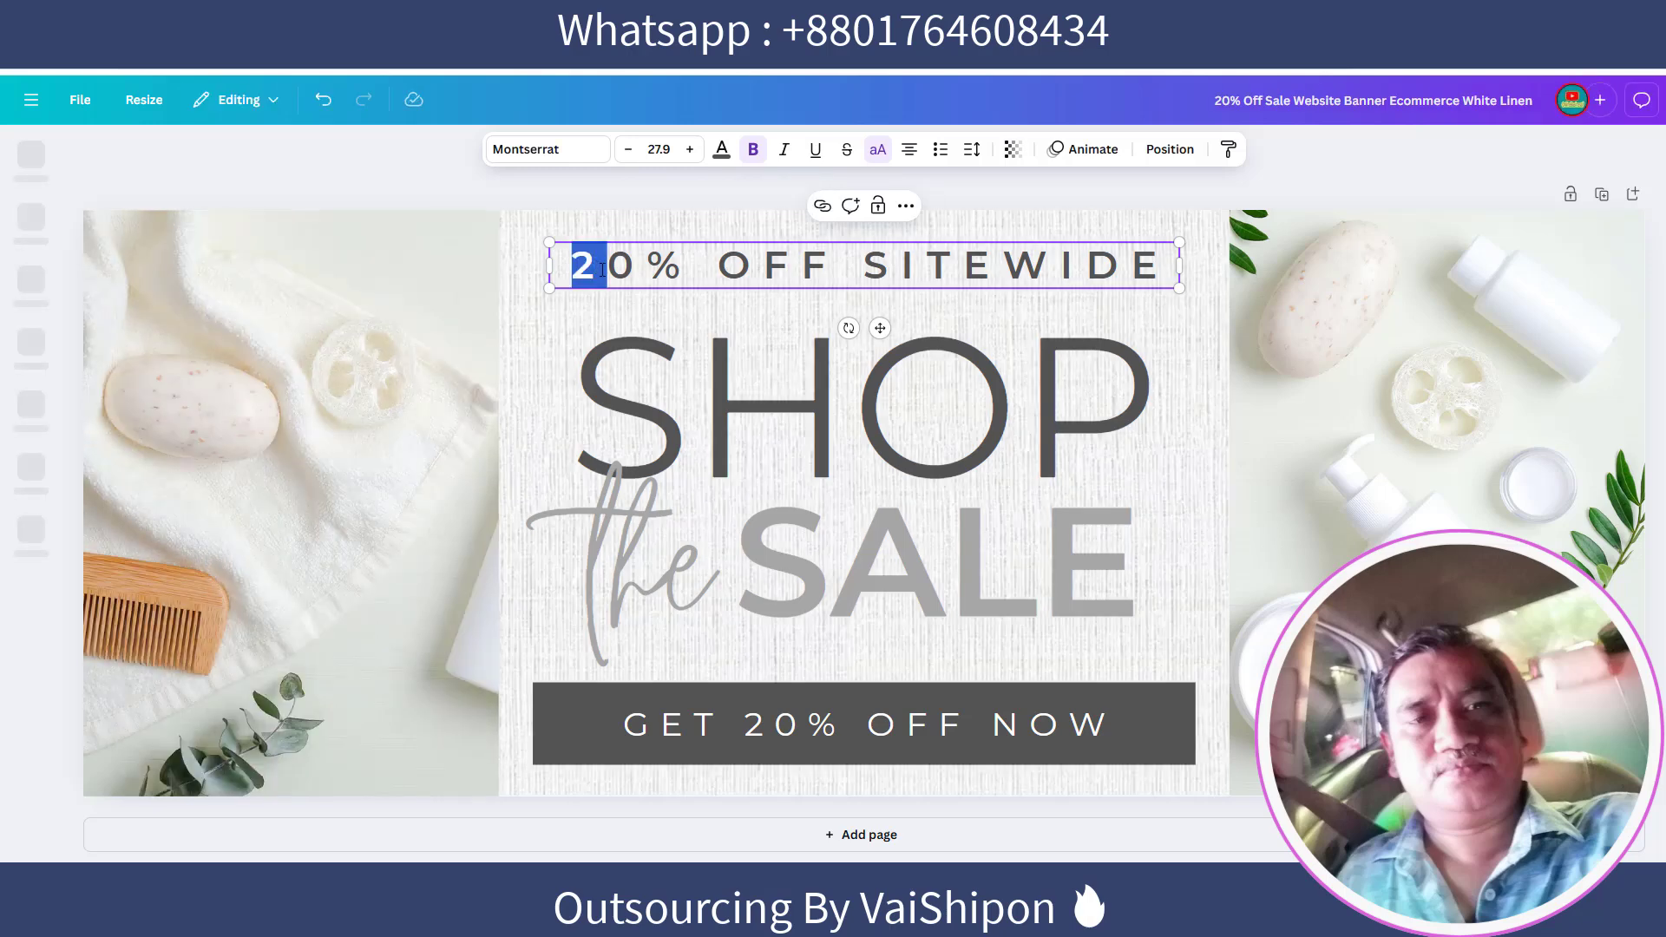
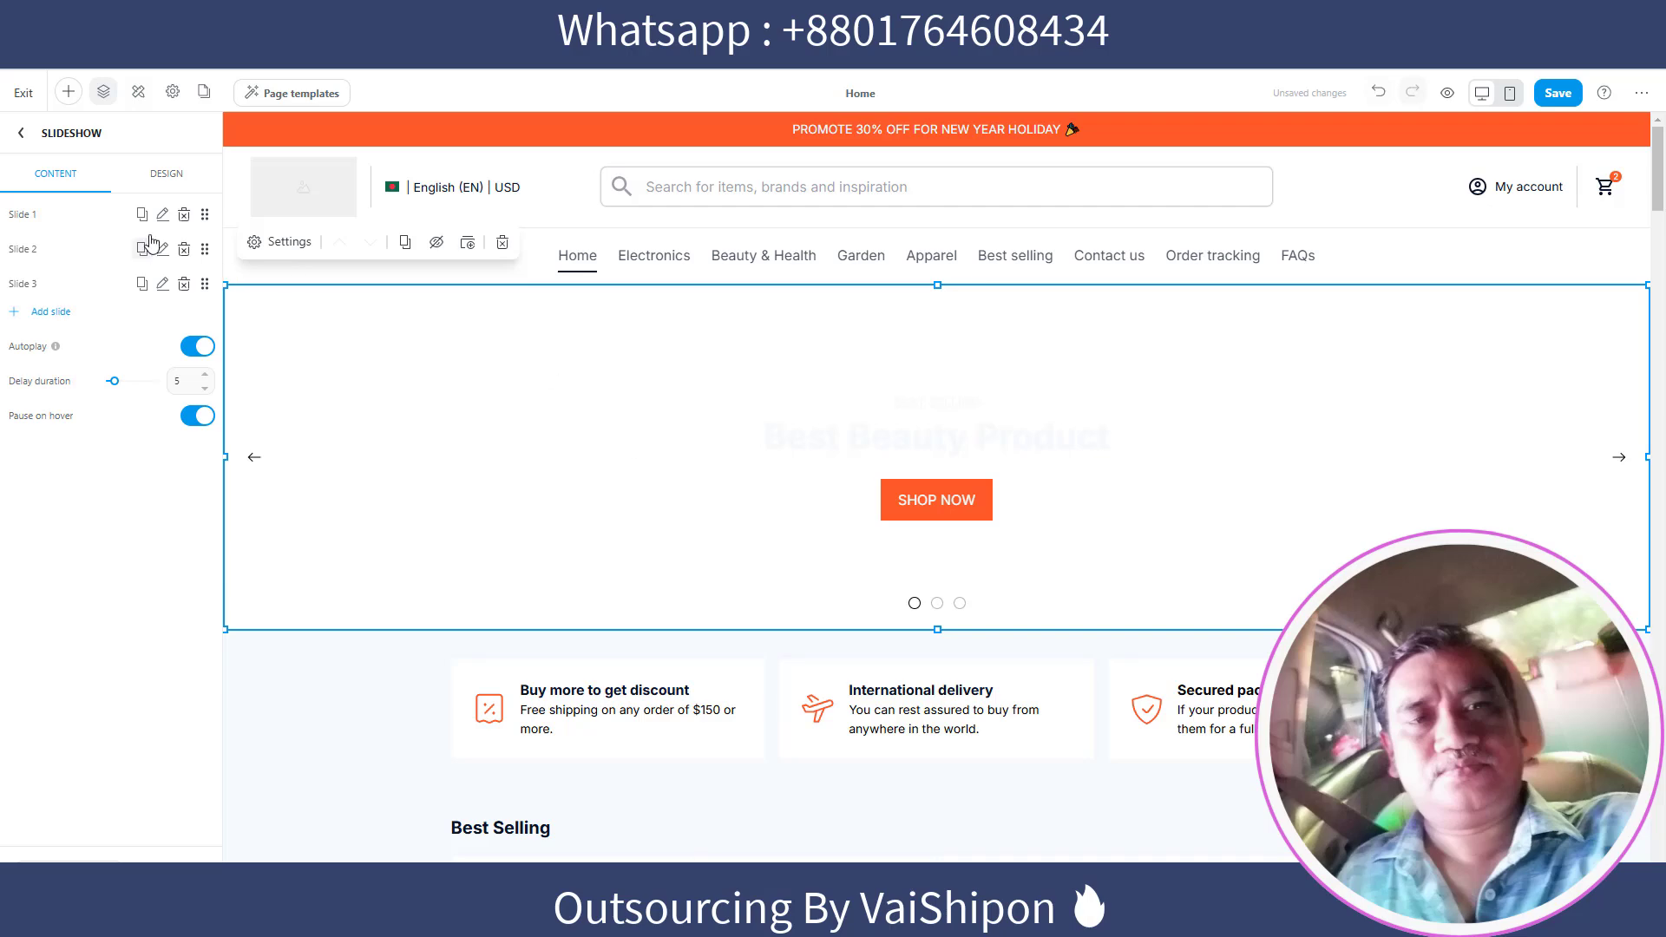
In the store's template editor, upload the "20% Off Sale Website Banner Ecommerce White Linen" file as slide 1's image and check its style options
left_click(162, 215)
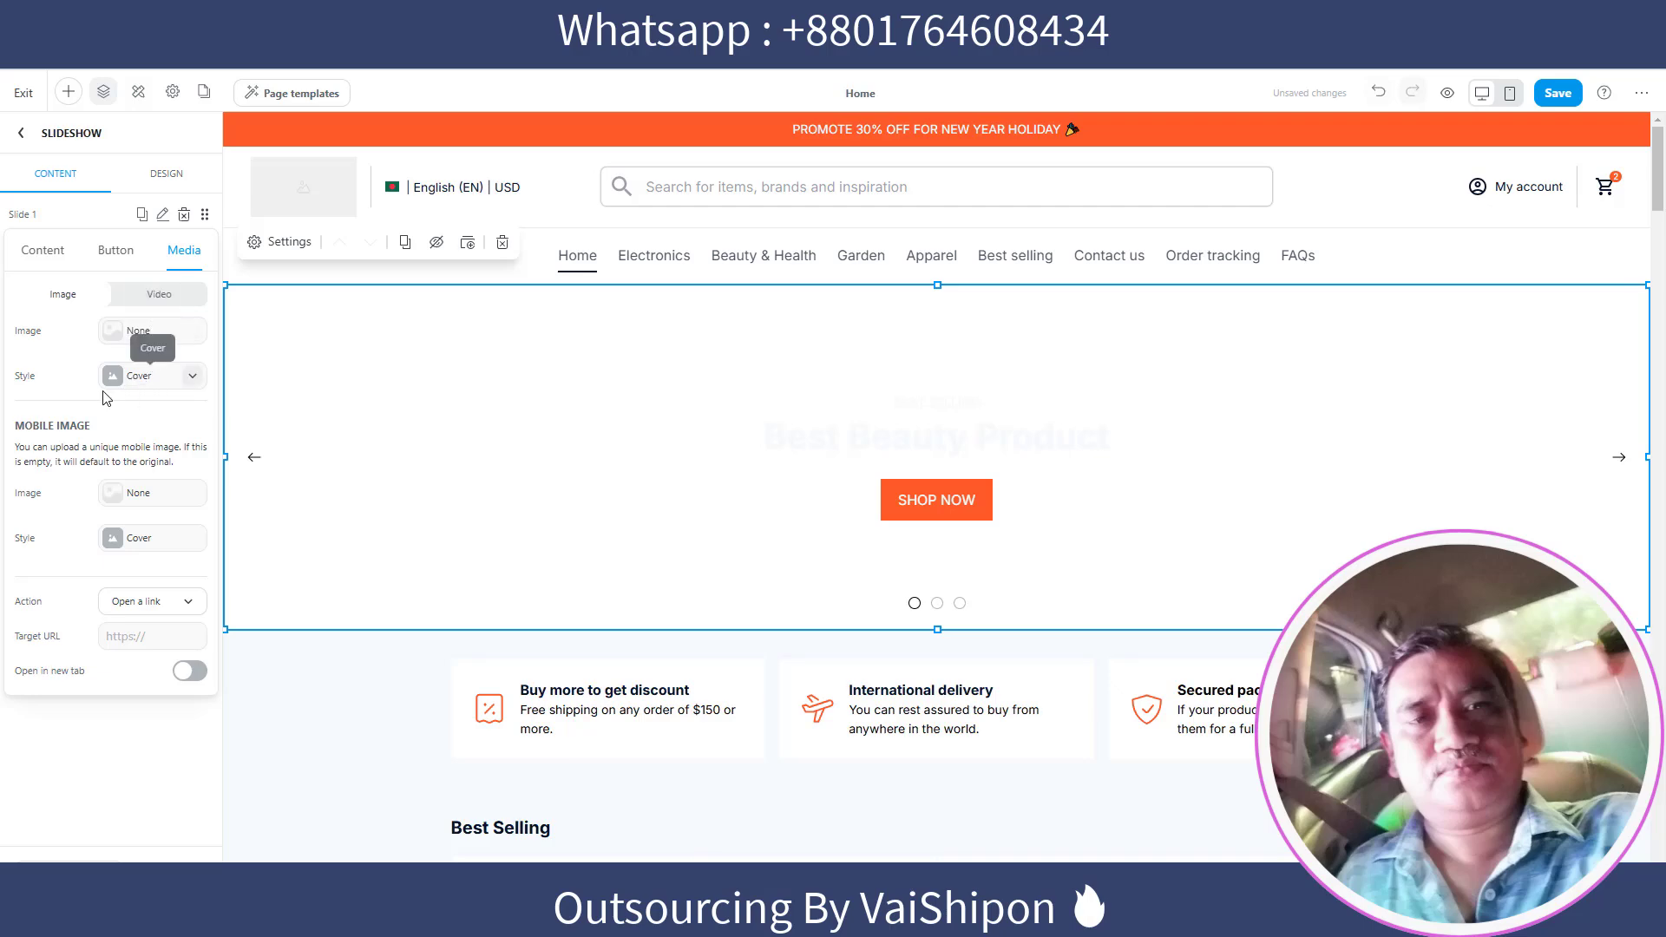
left_click(178, 334)
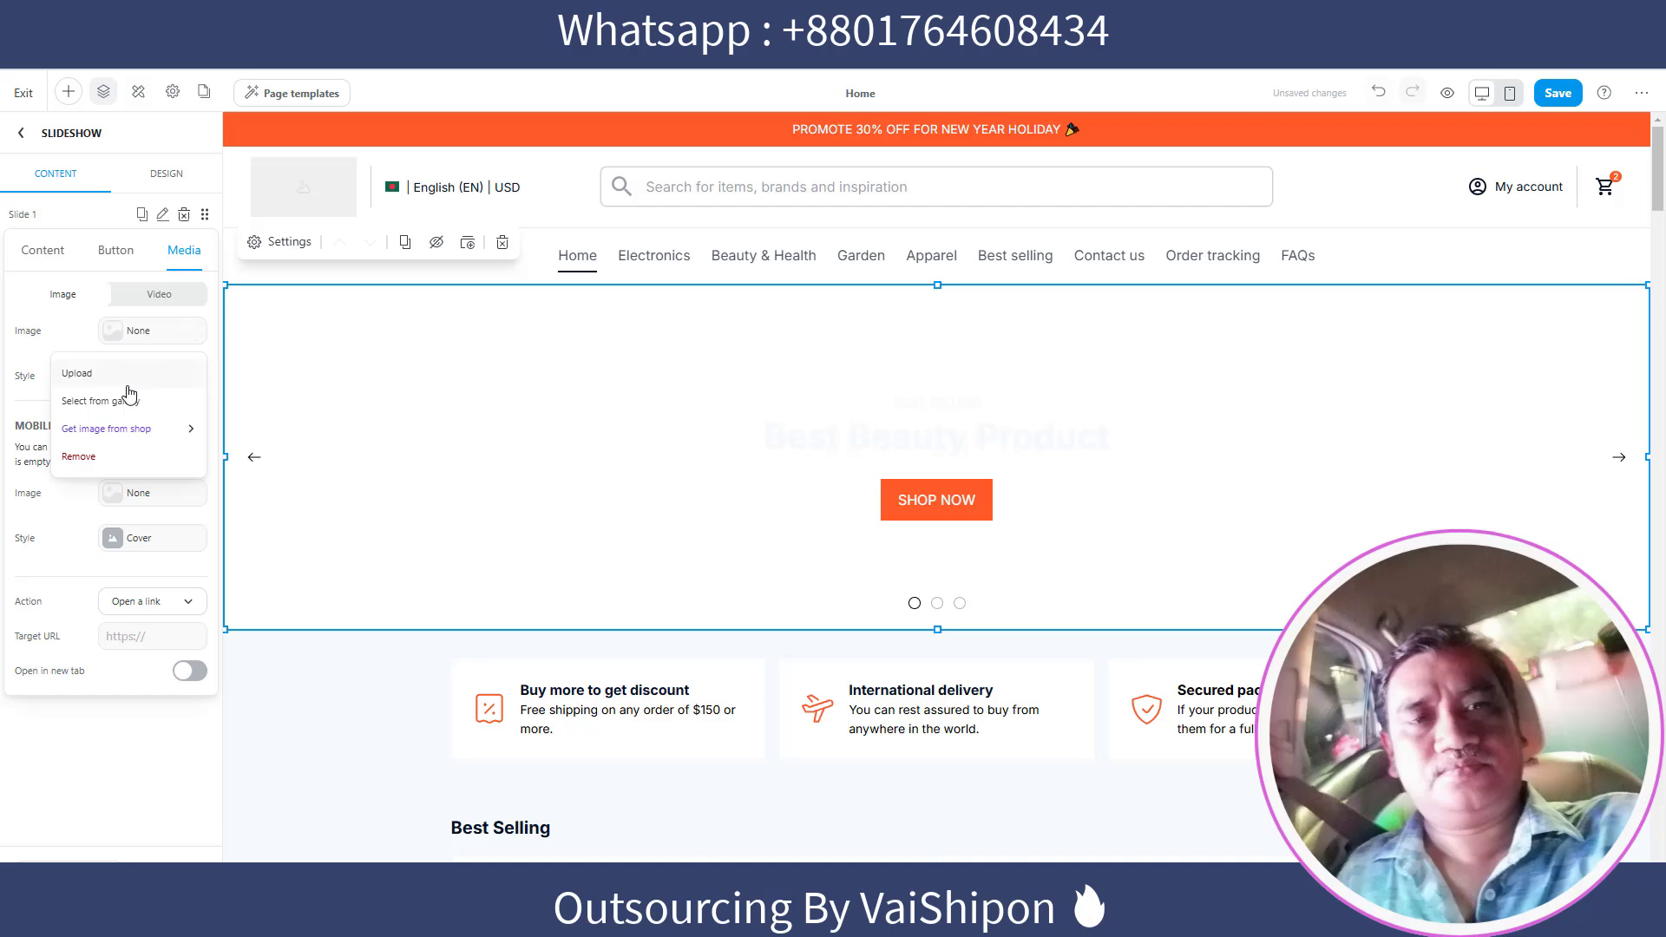
left_click(94, 373)
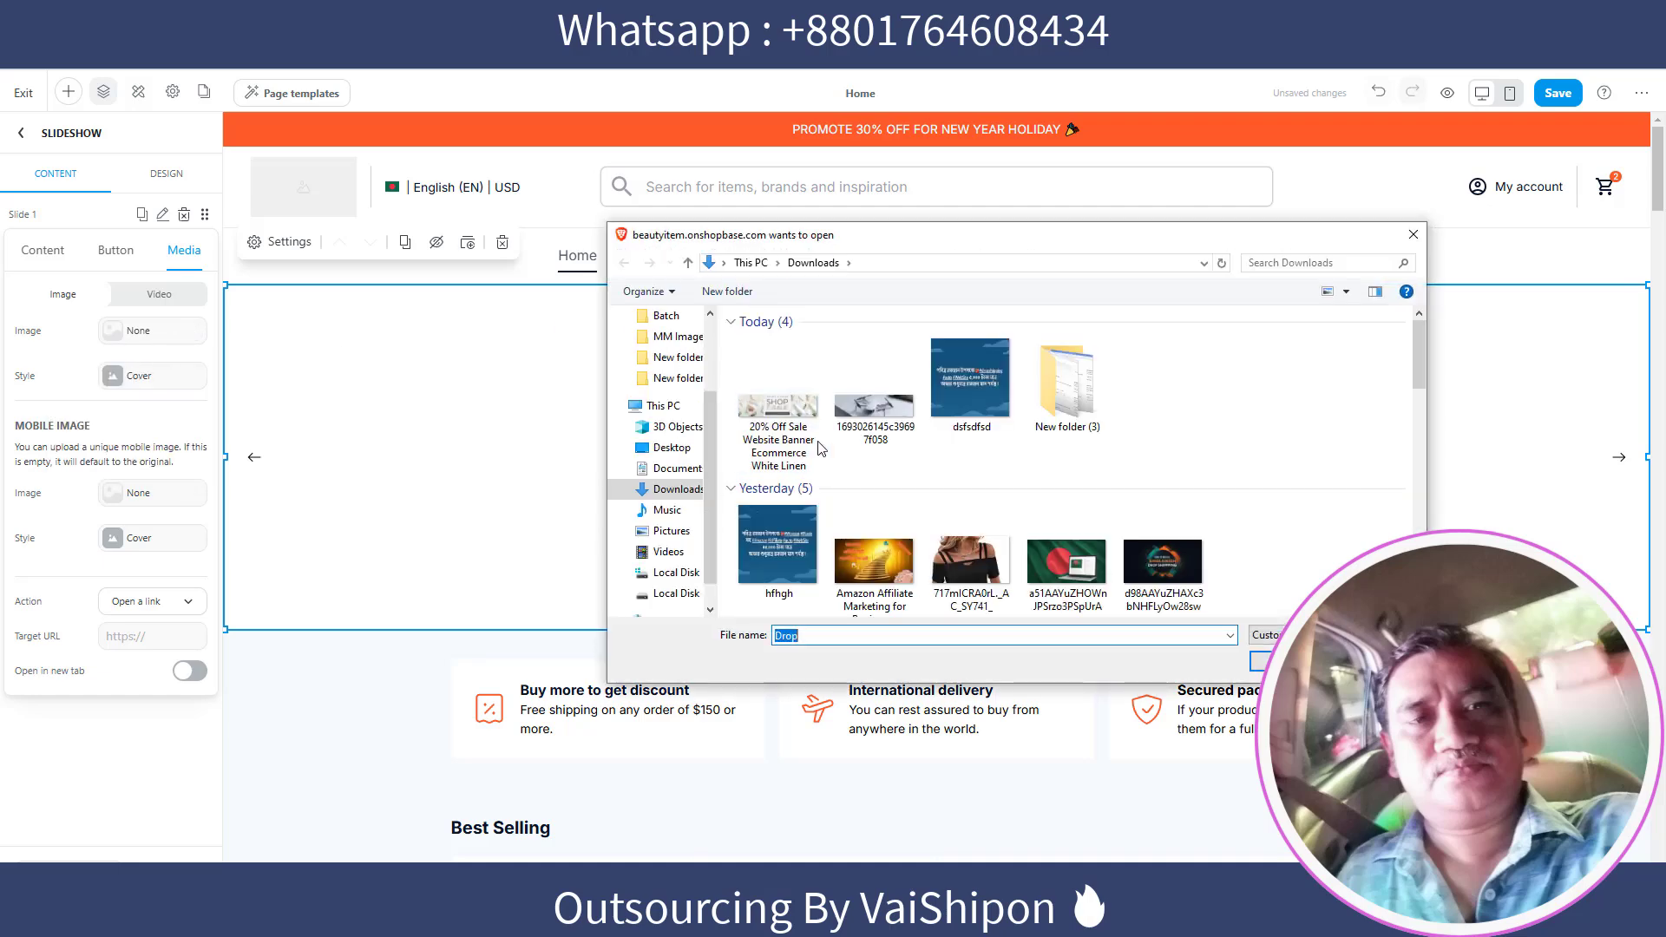
double_click(774, 408)
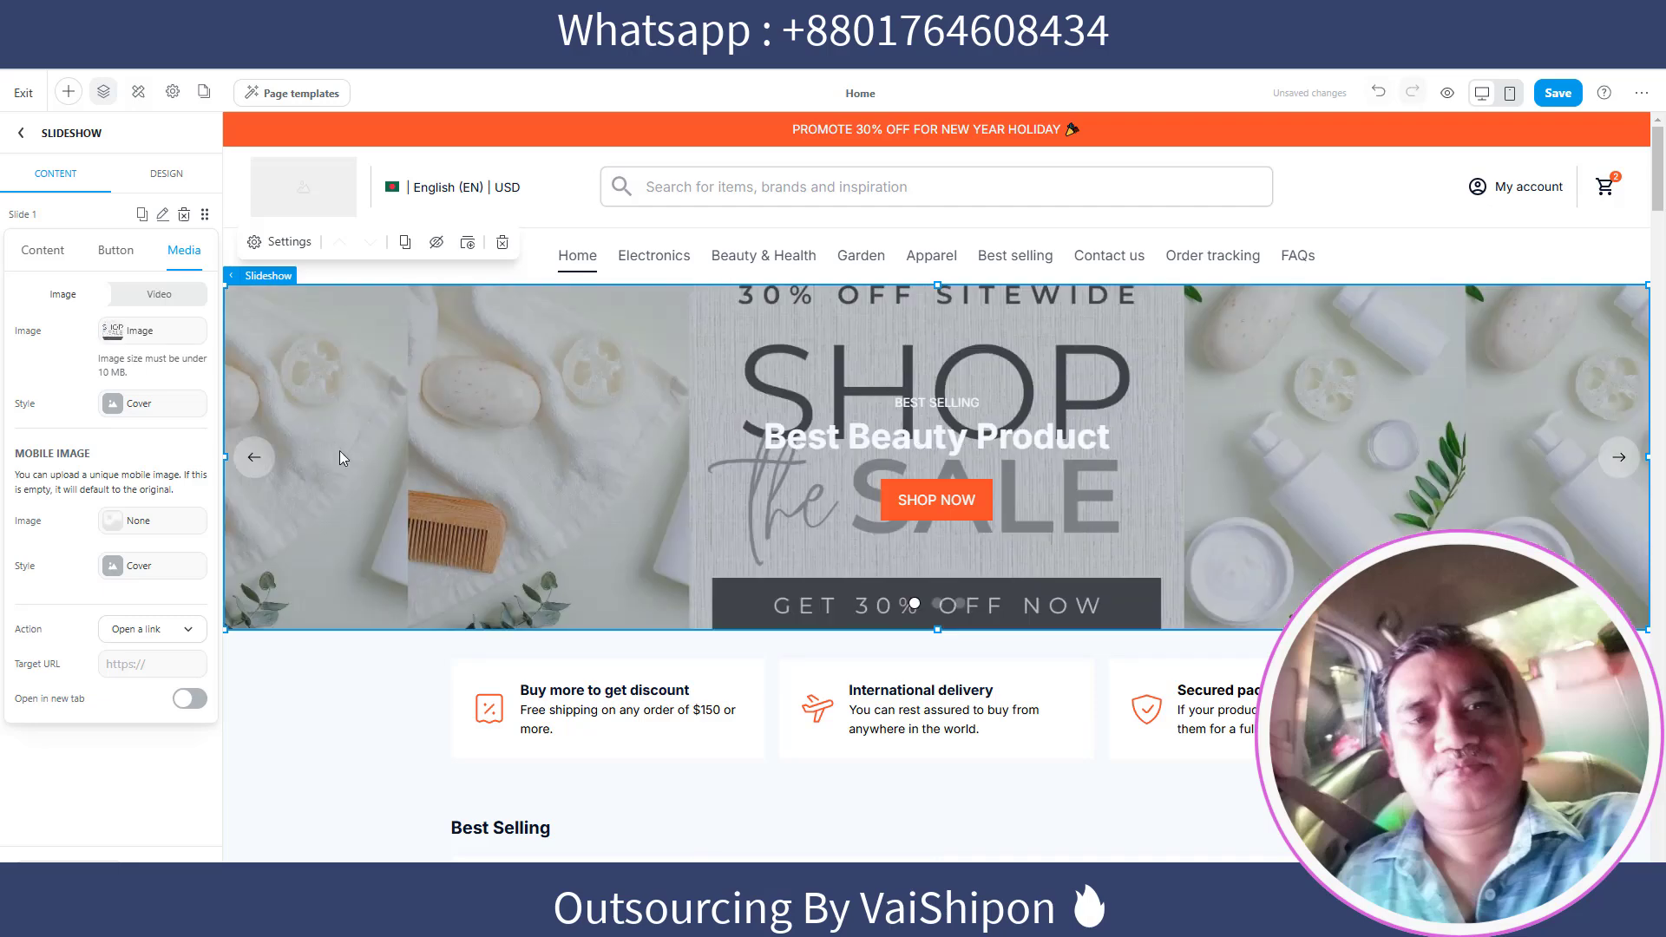
left_click(191, 404)
left_click(190, 412)
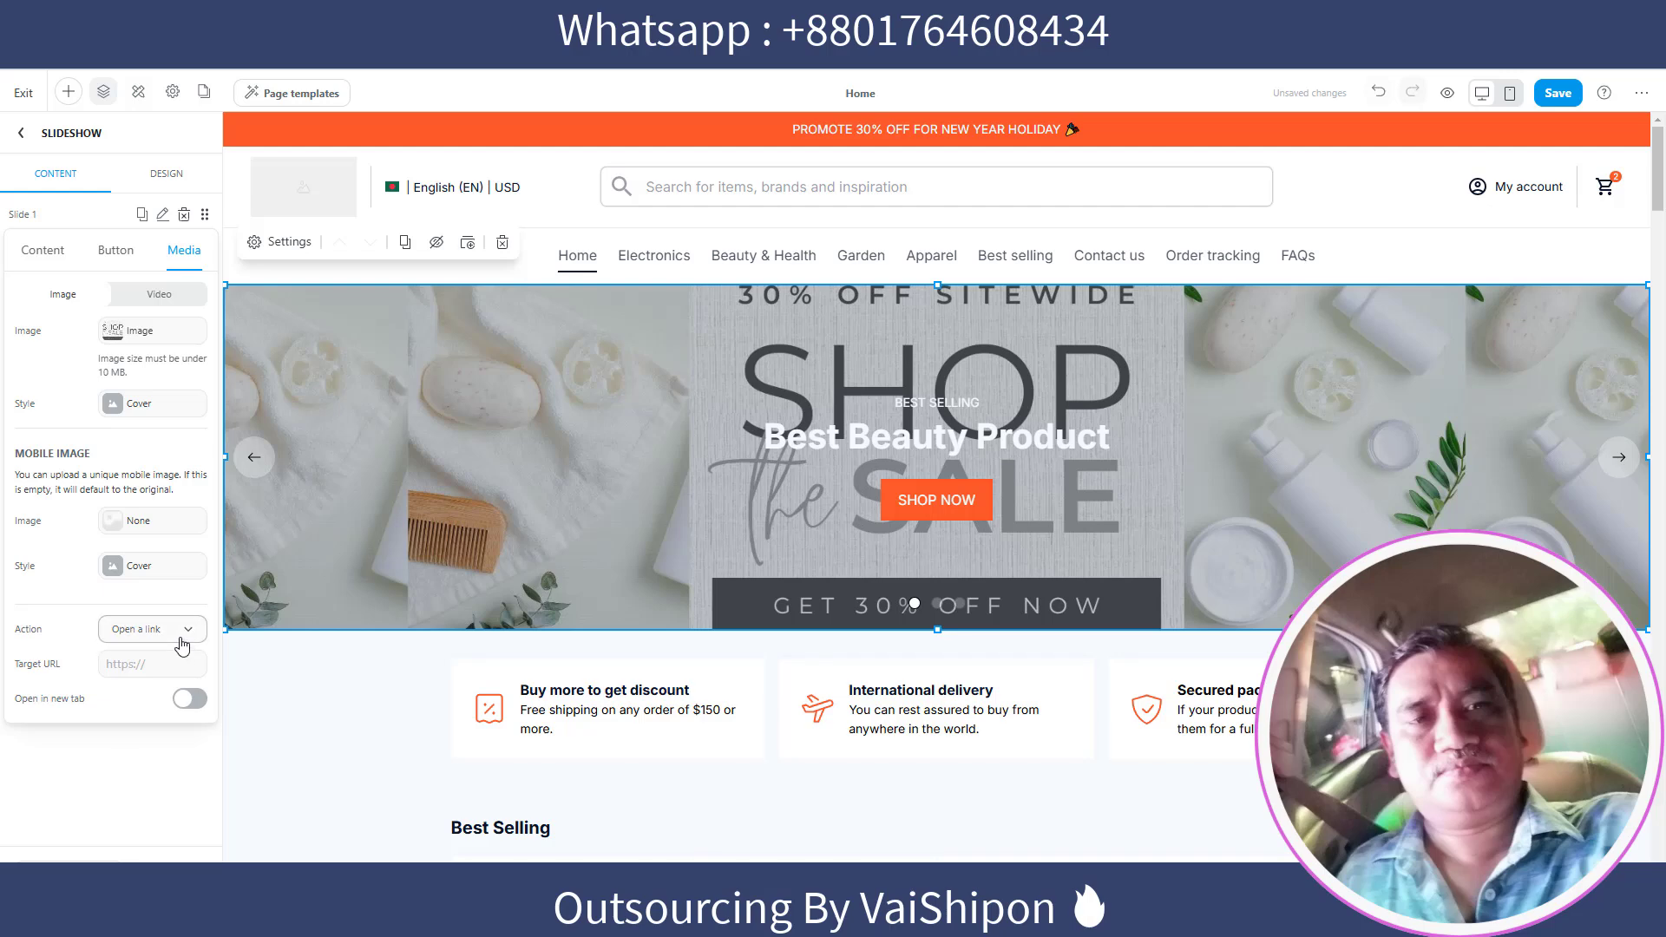
left_click(296, 637)
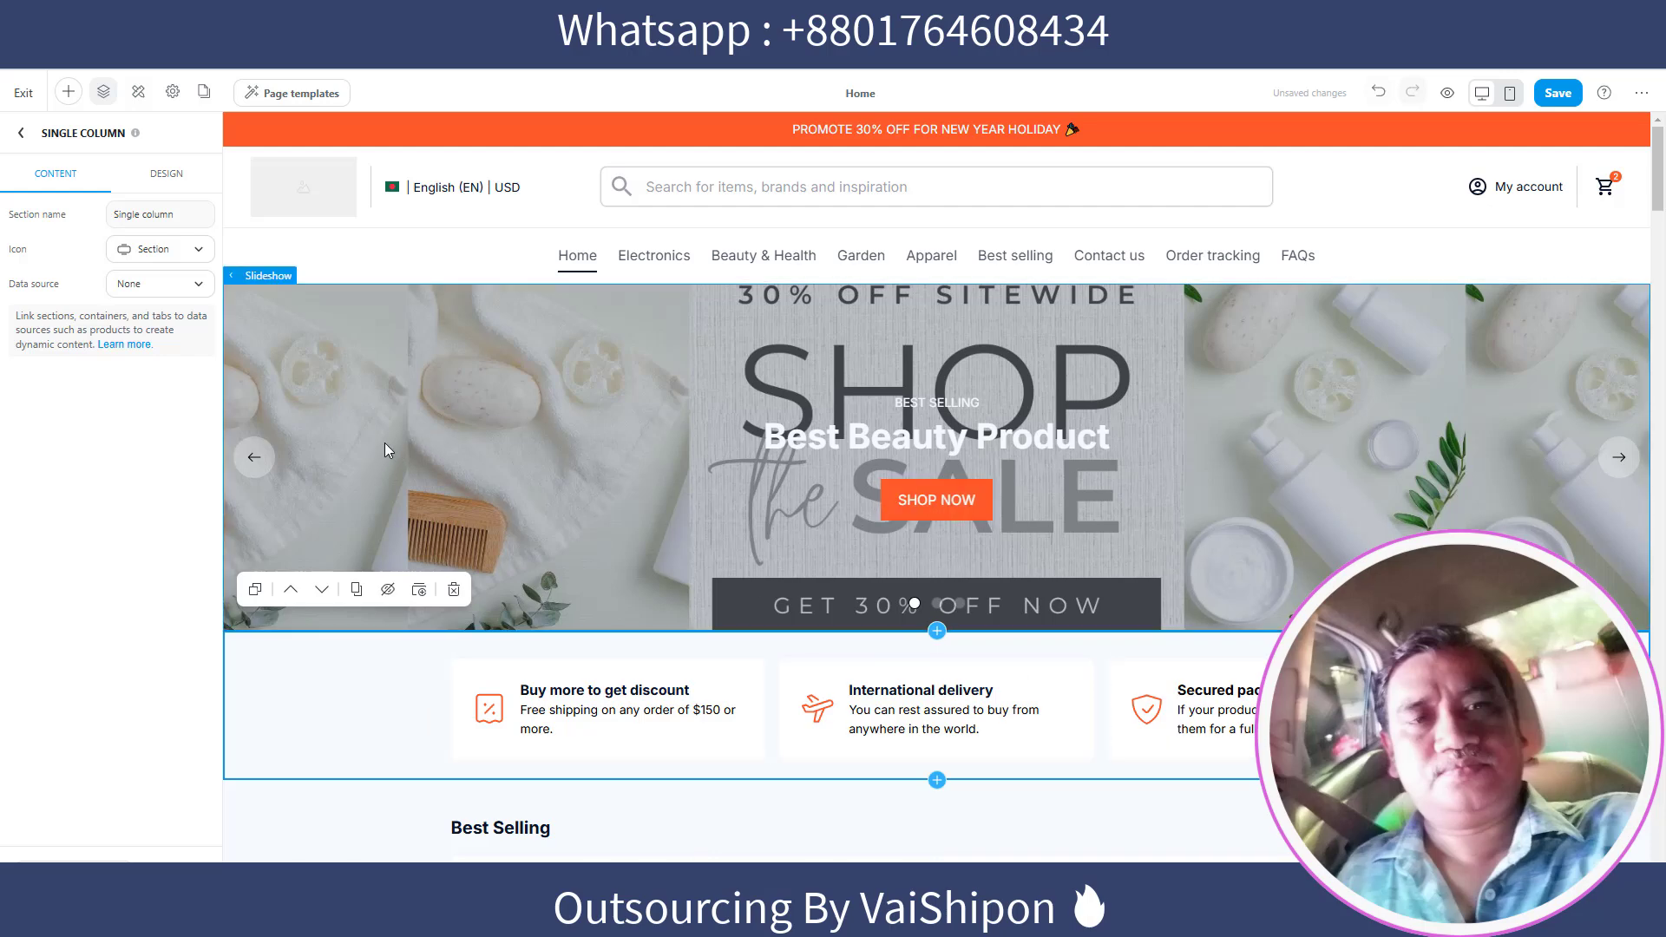
Examine slide 2's content and the action options of its Shop Now button, and close its settings
left_click(1618, 464)
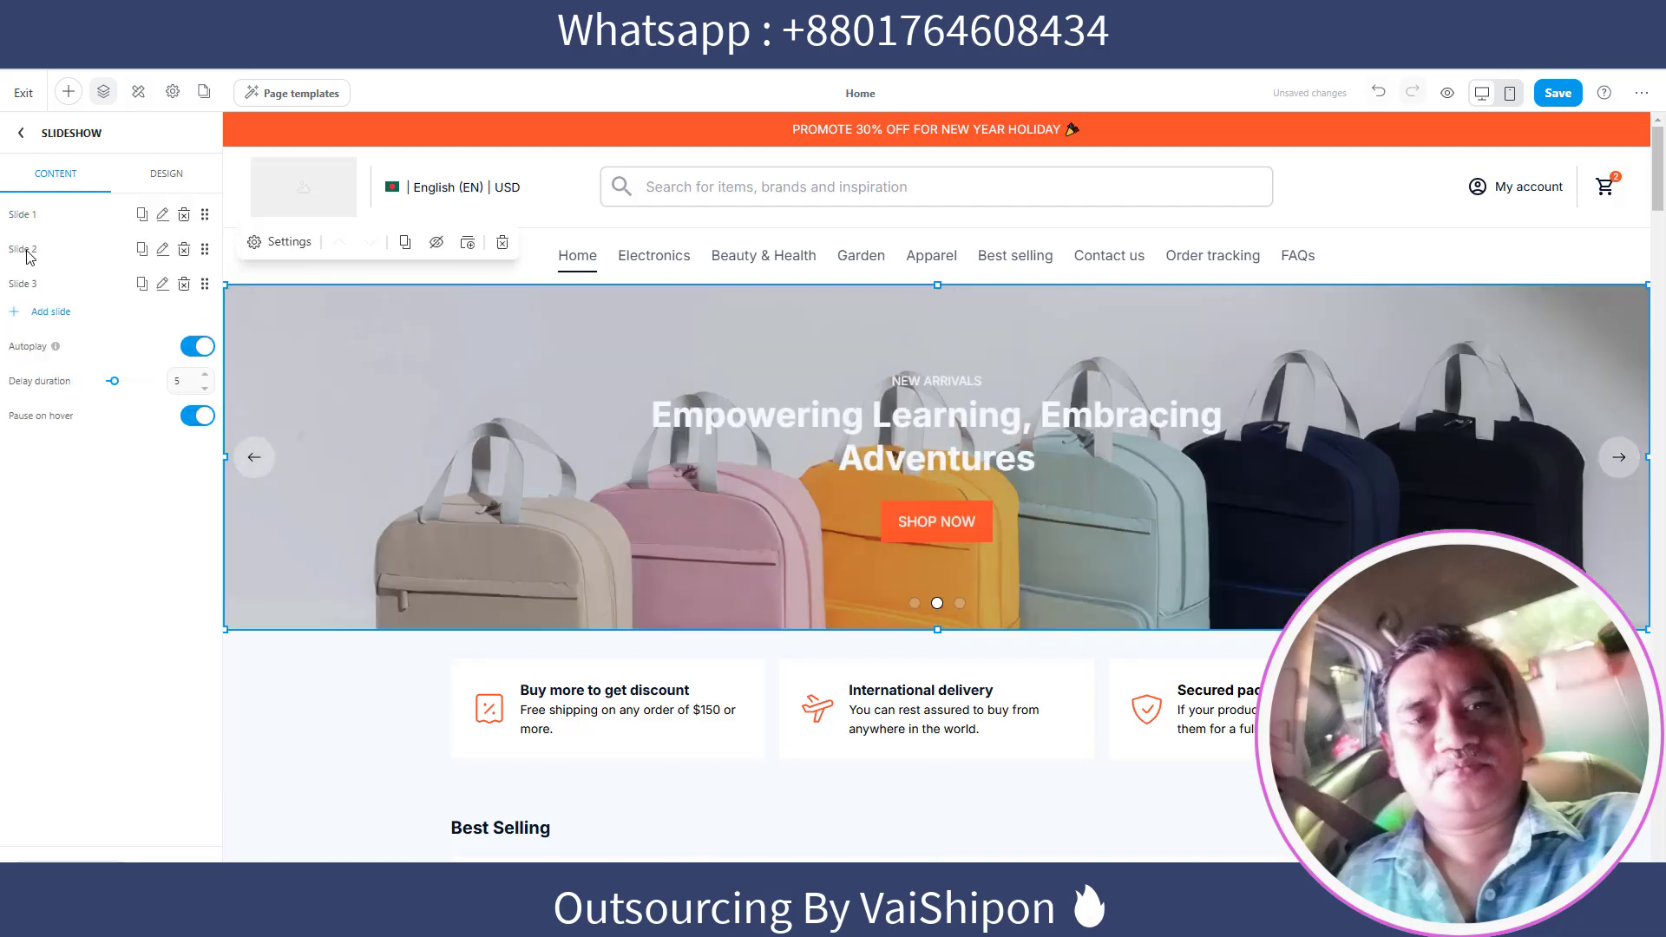
left_click(163, 250)
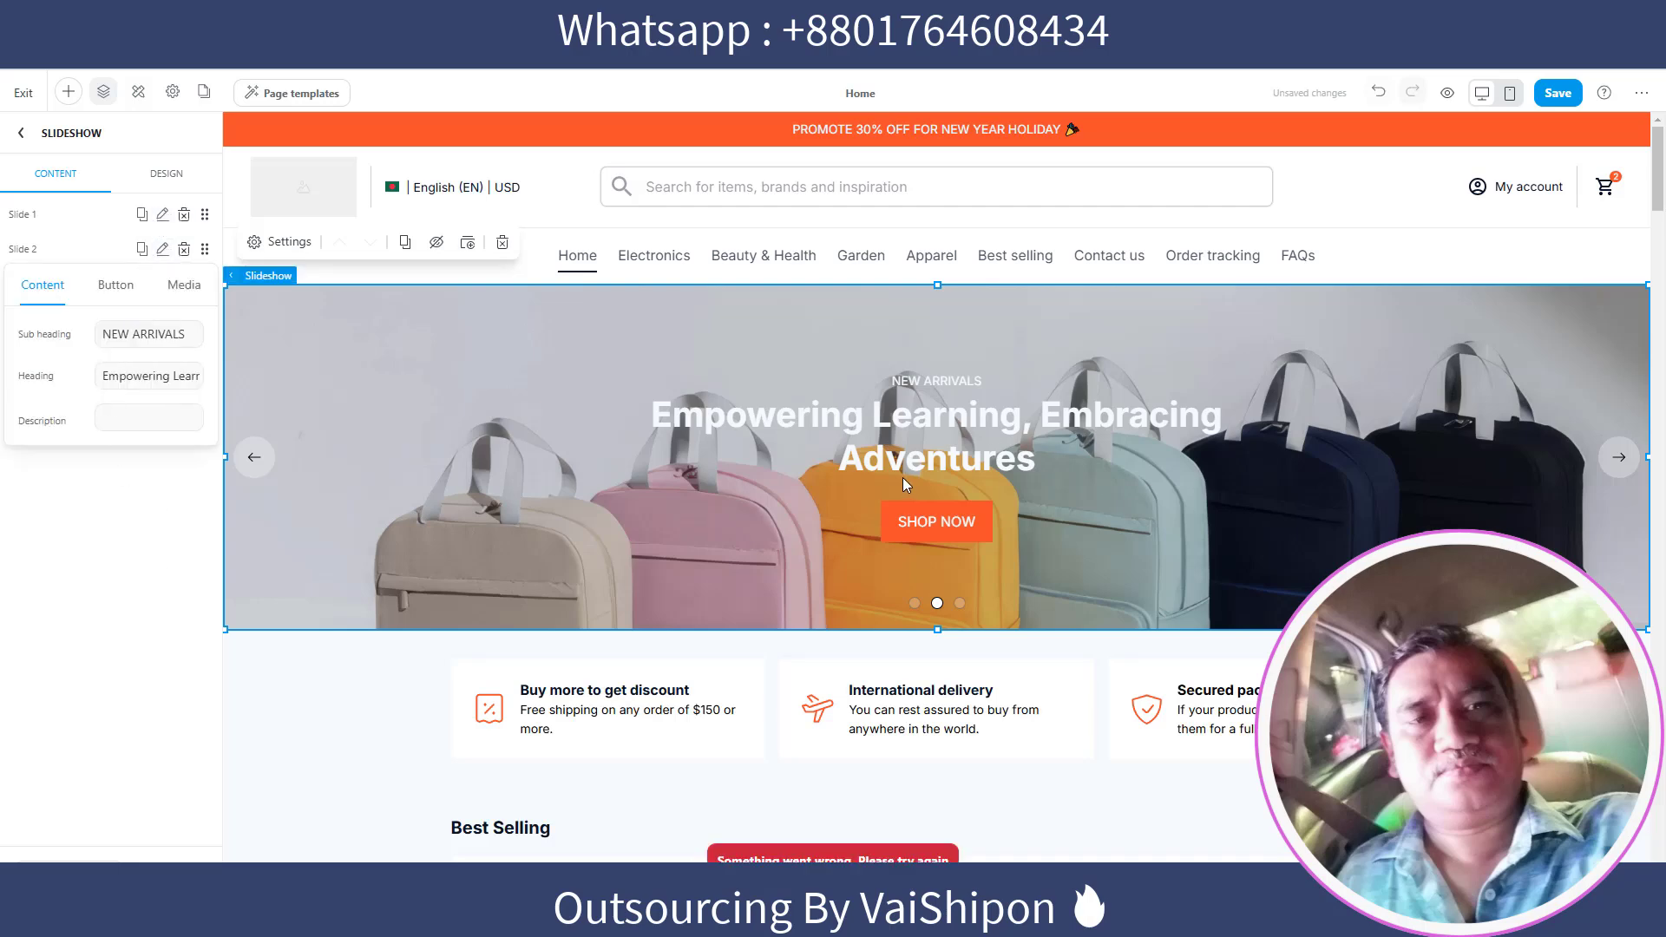
left_click(110, 286)
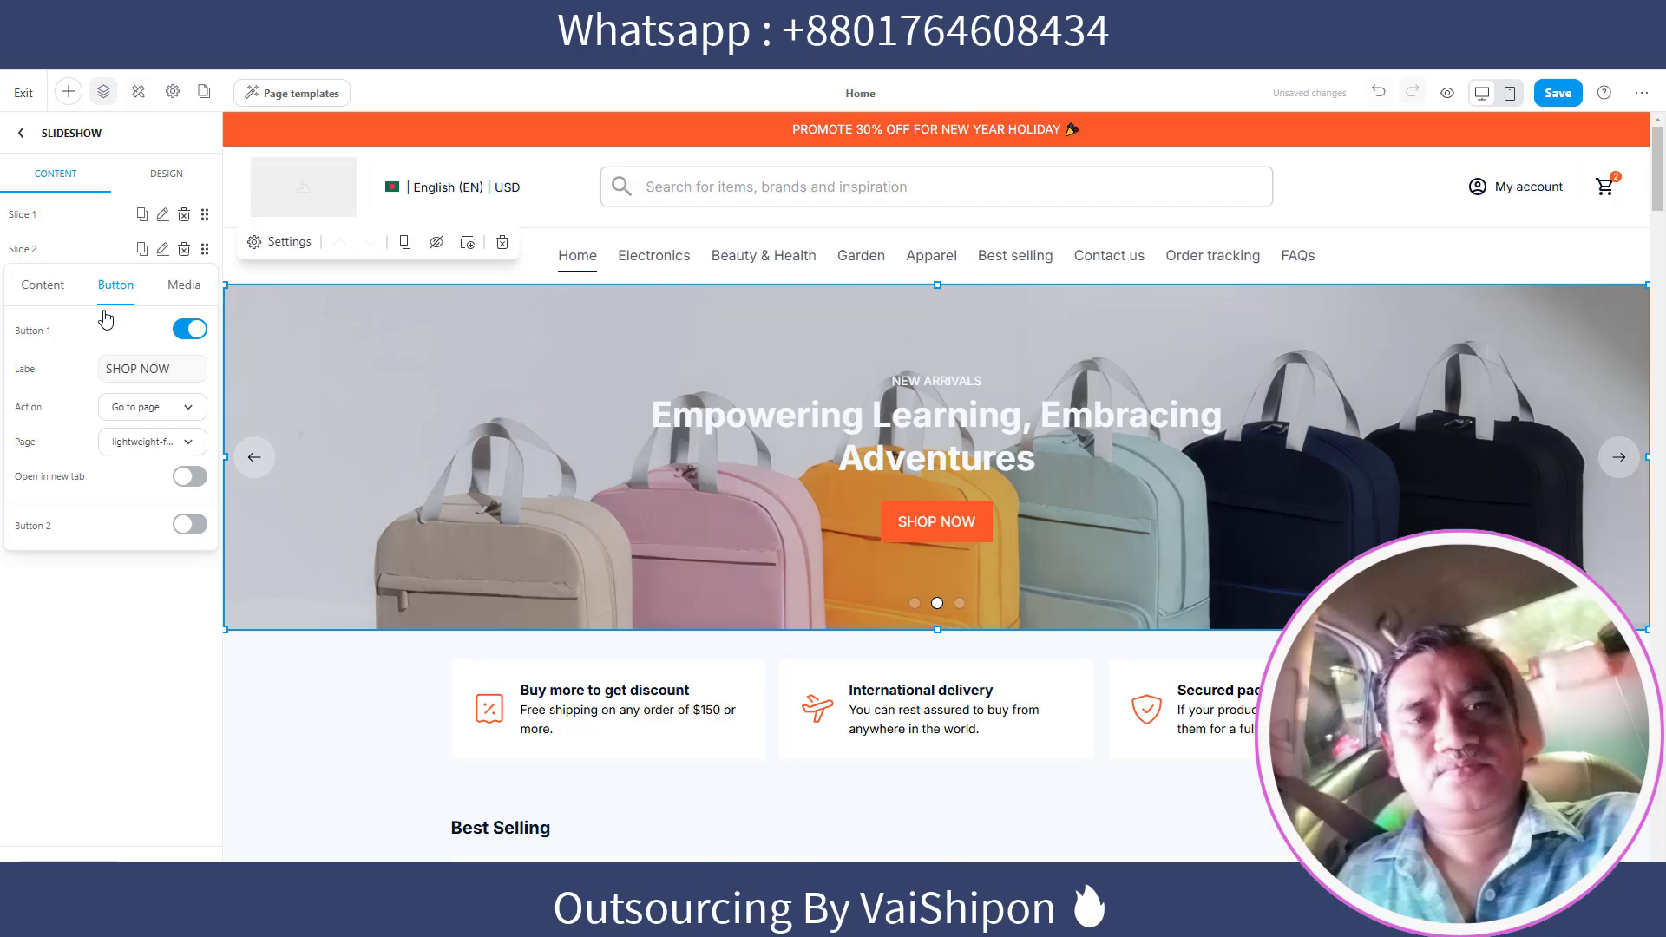
left_click(189, 408)
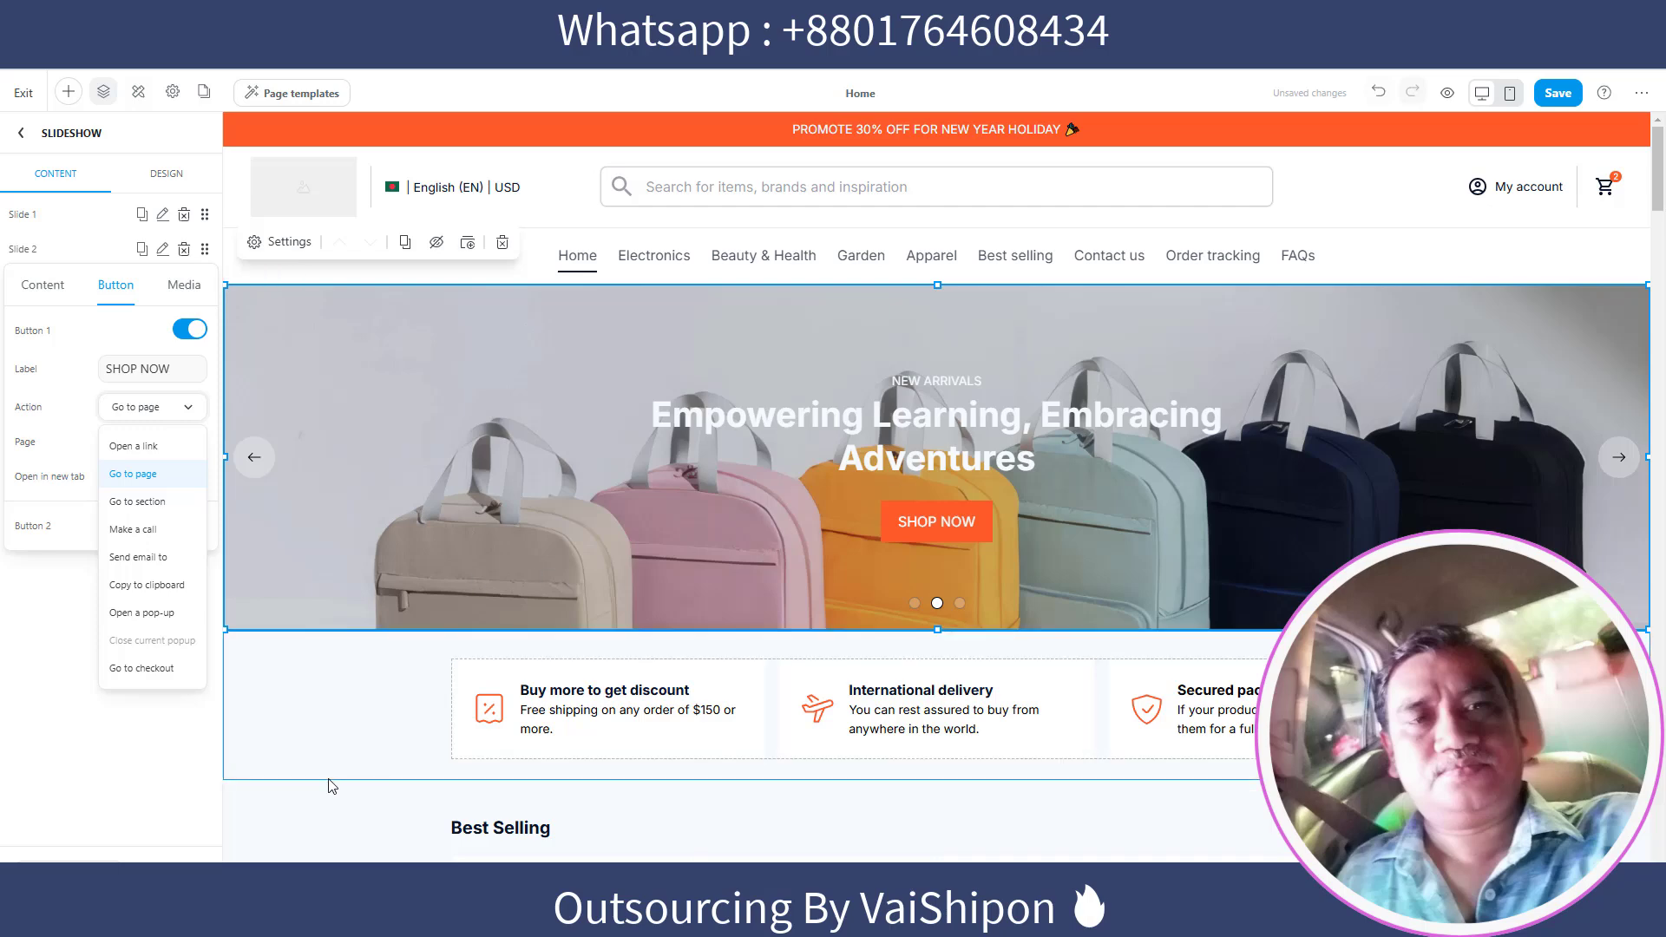
left_click(703, 444)
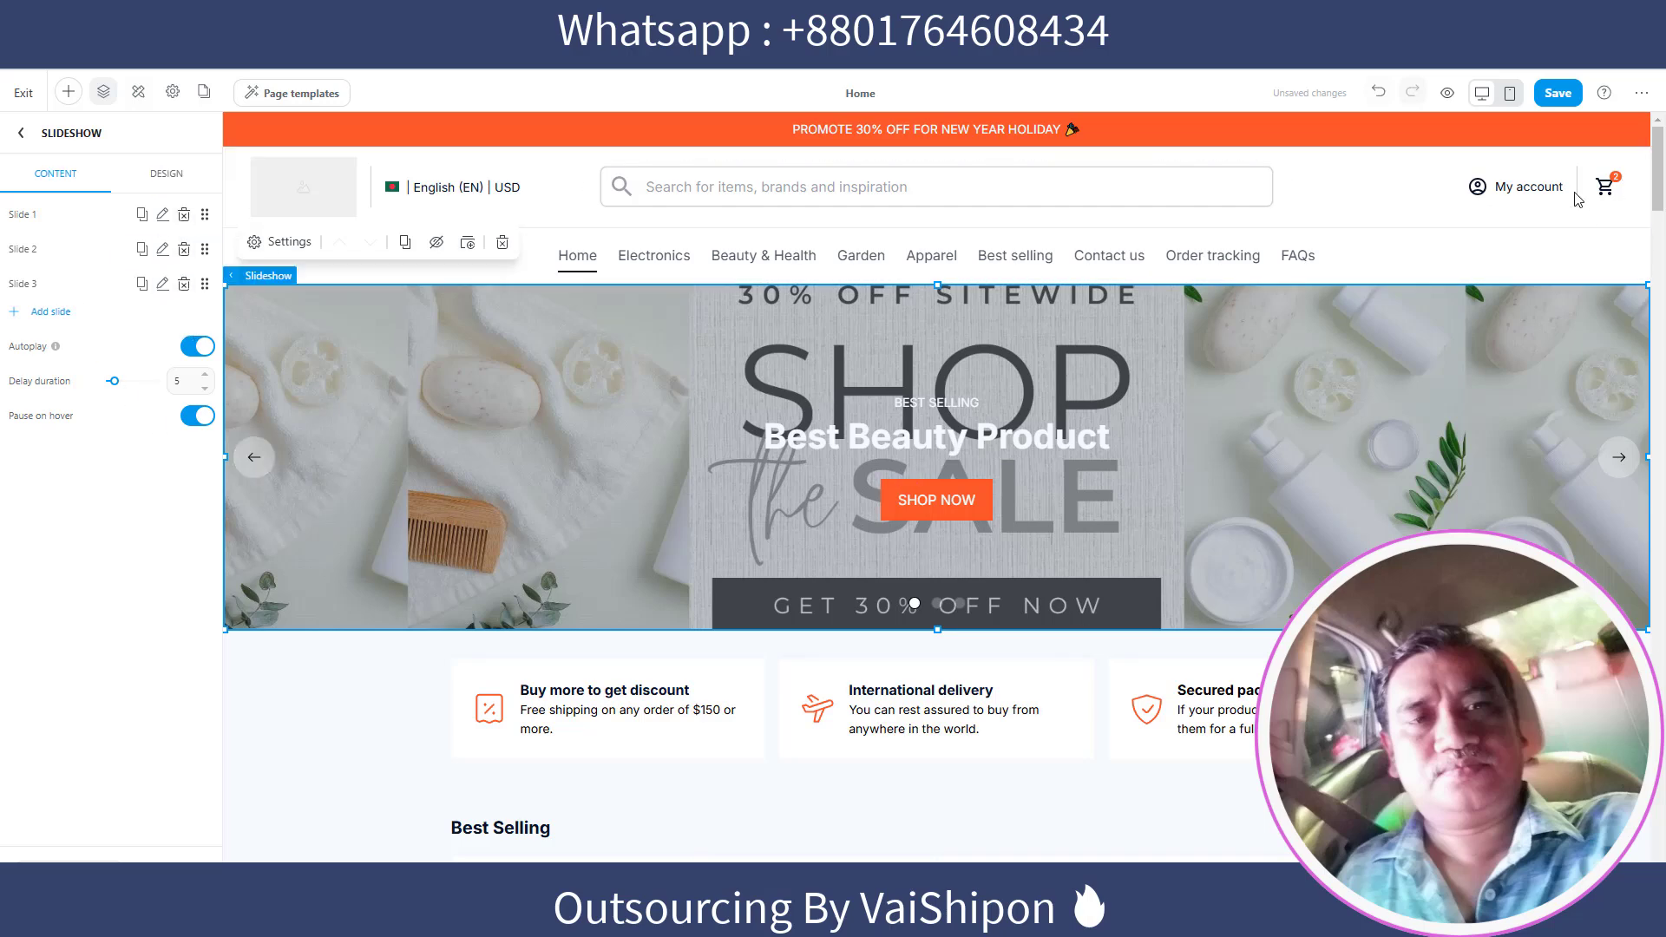
Save the template, preview the storefront's hero slideshow forward to slide 3 and back to slide 1, and return to the editor
left_click(1558, 93)
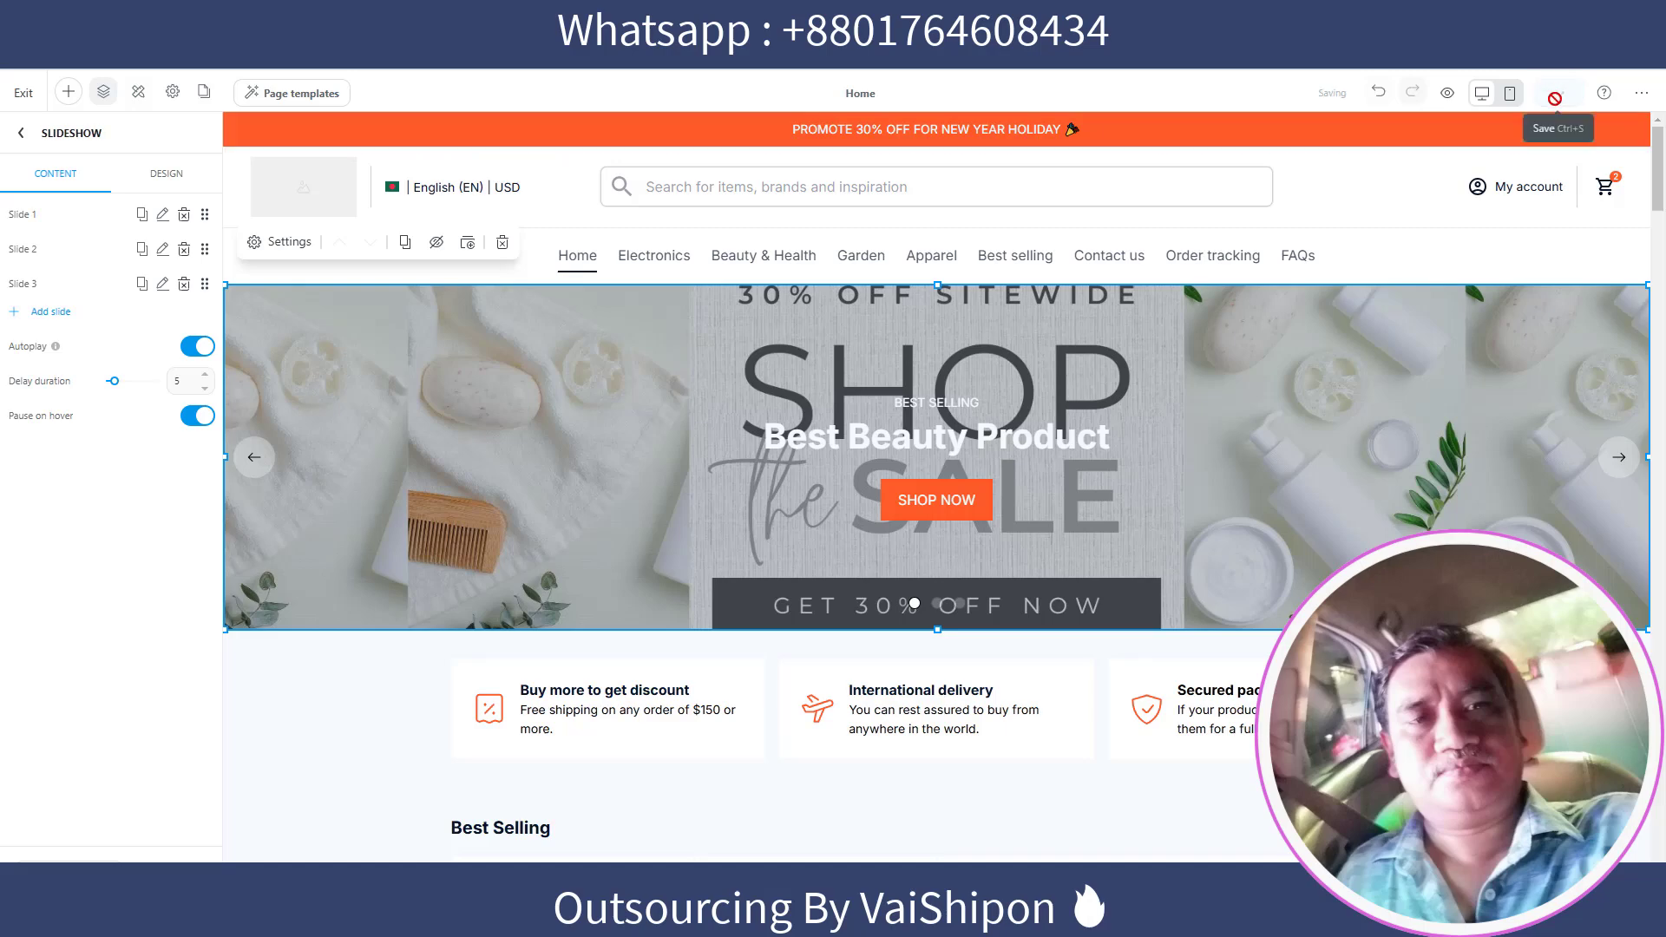
left_click(1447, 93)
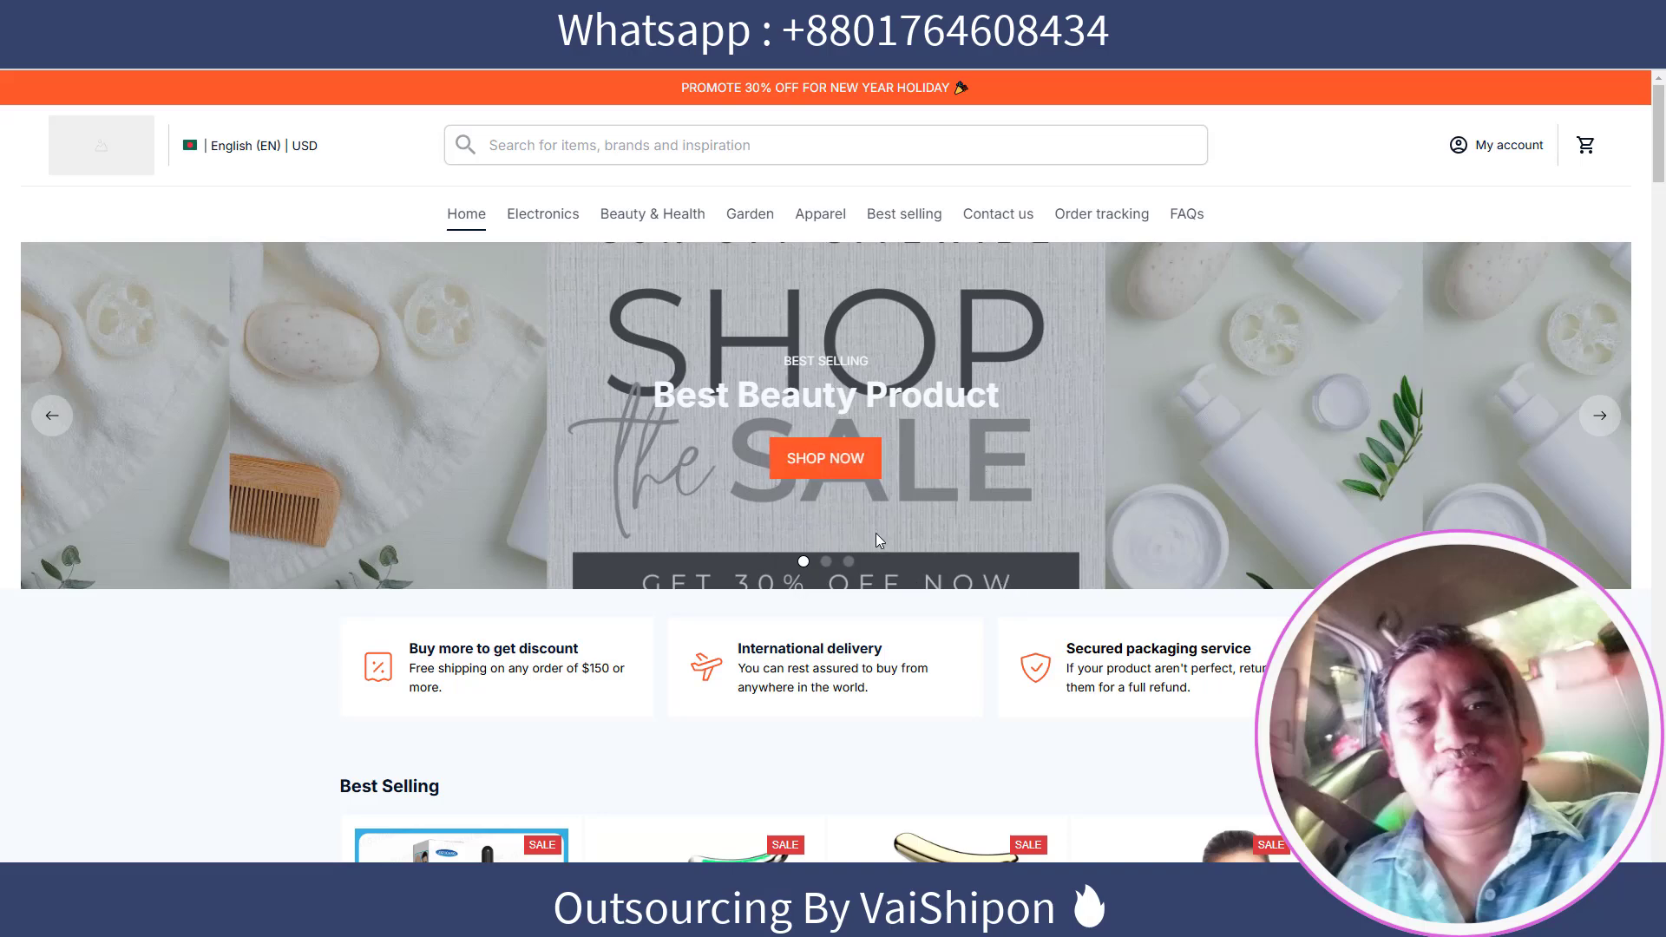
left_click(1599, 415)
left_click(1601, 416)
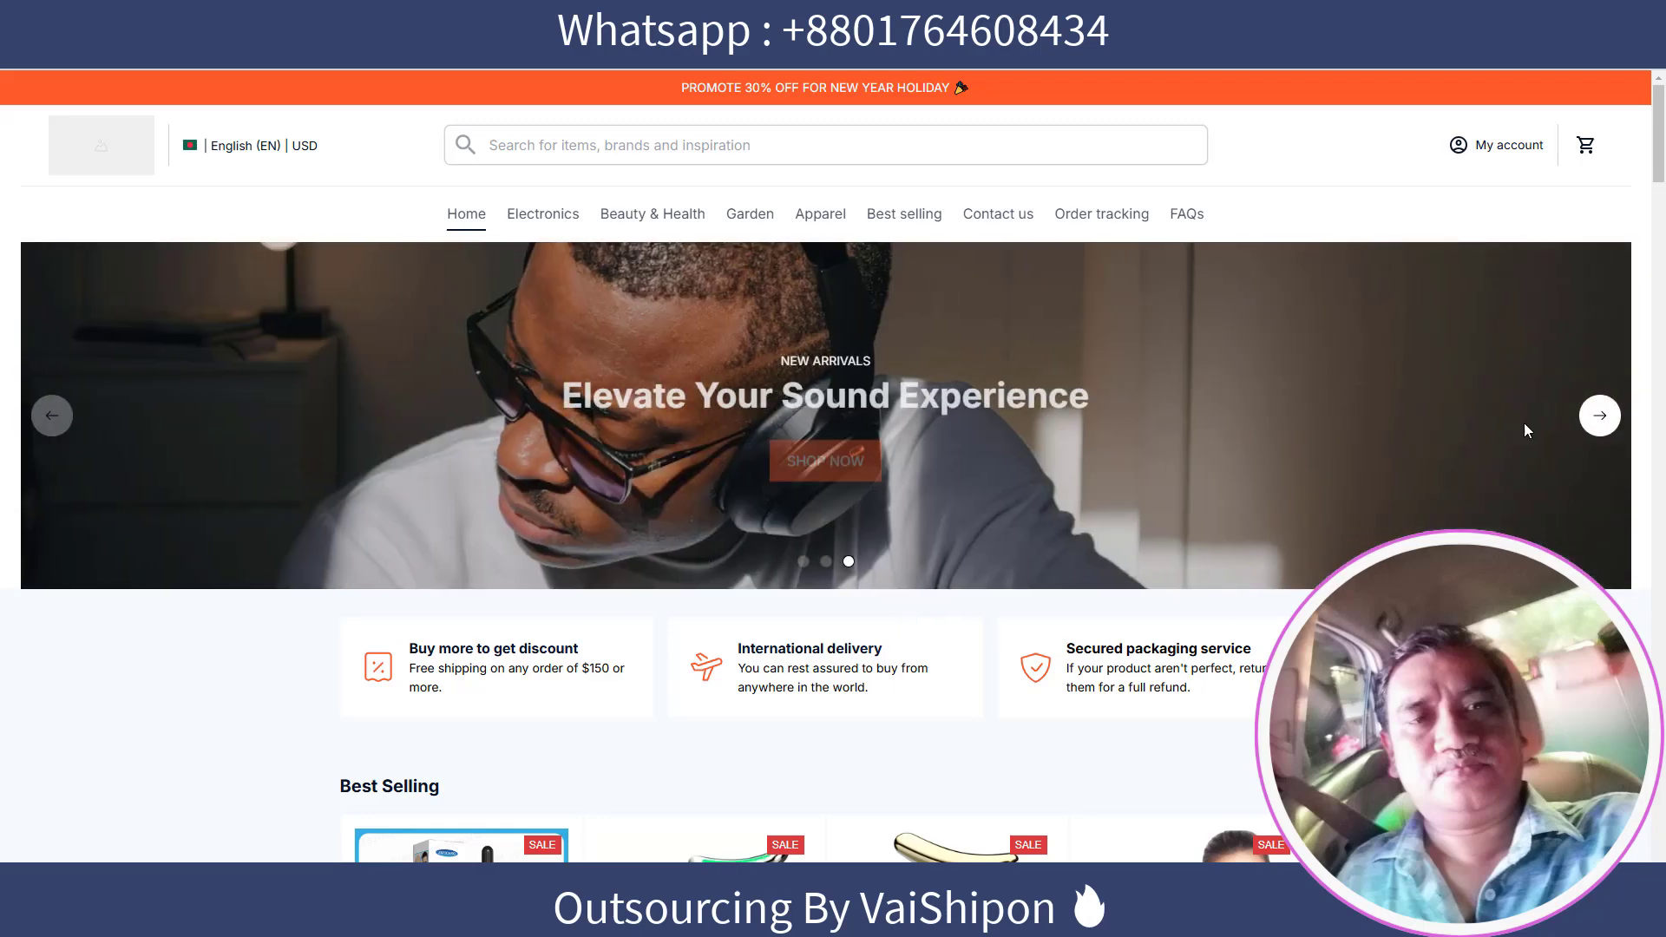
left_click(50, 415)
left_click(50, 416)
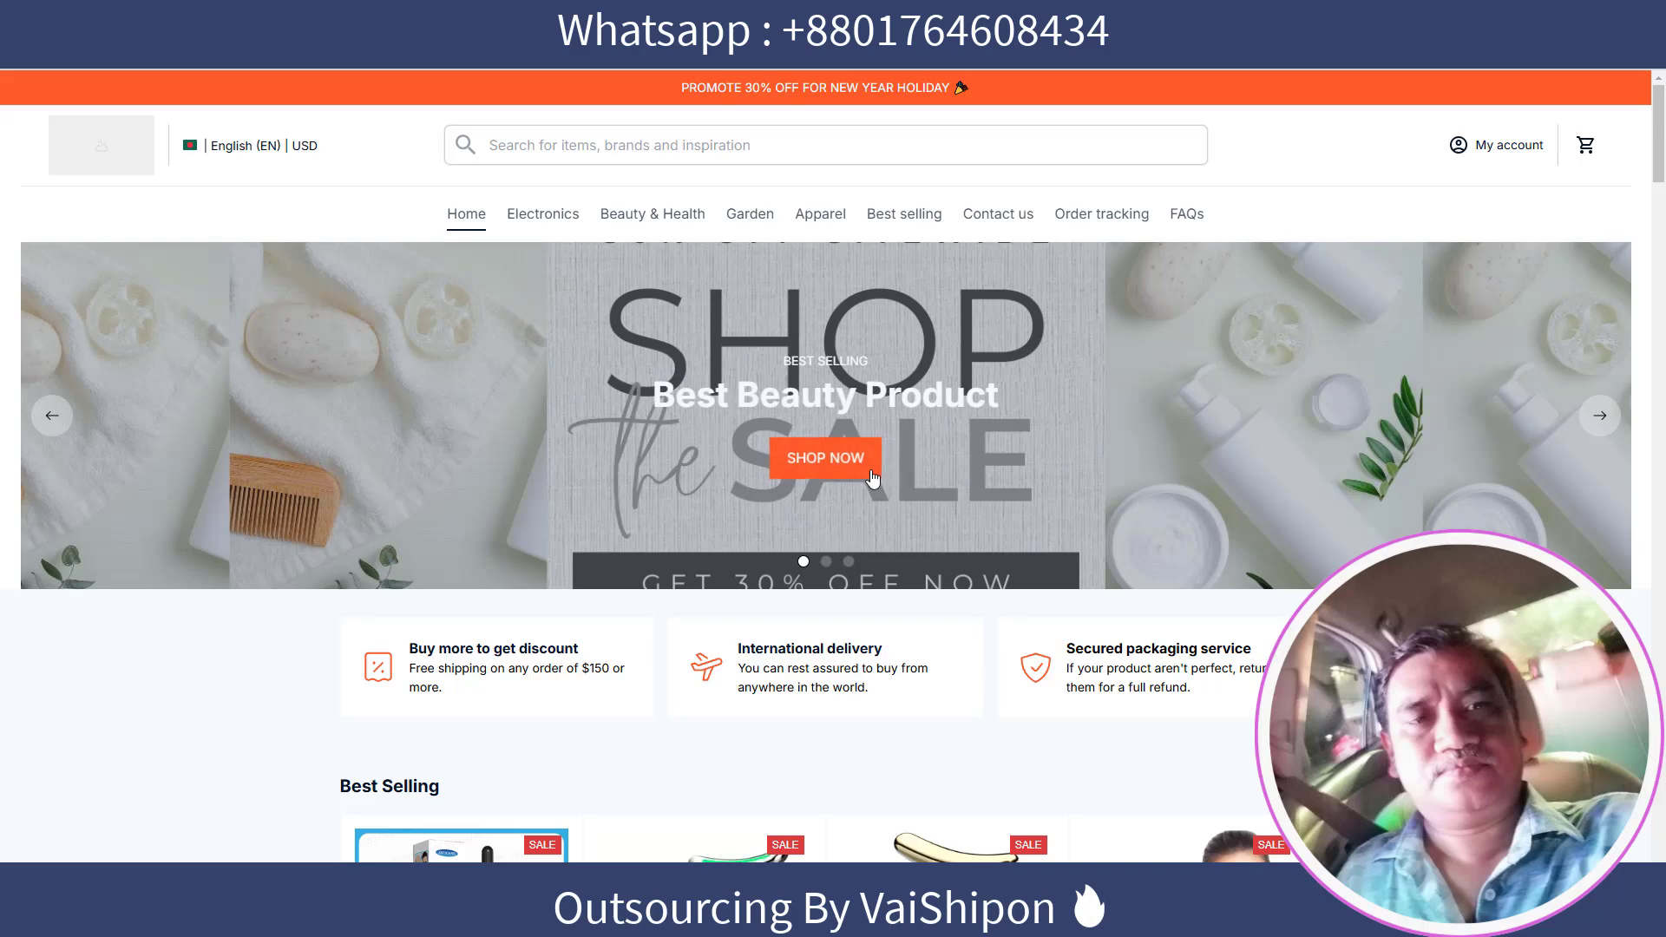
left_click(434, 15)
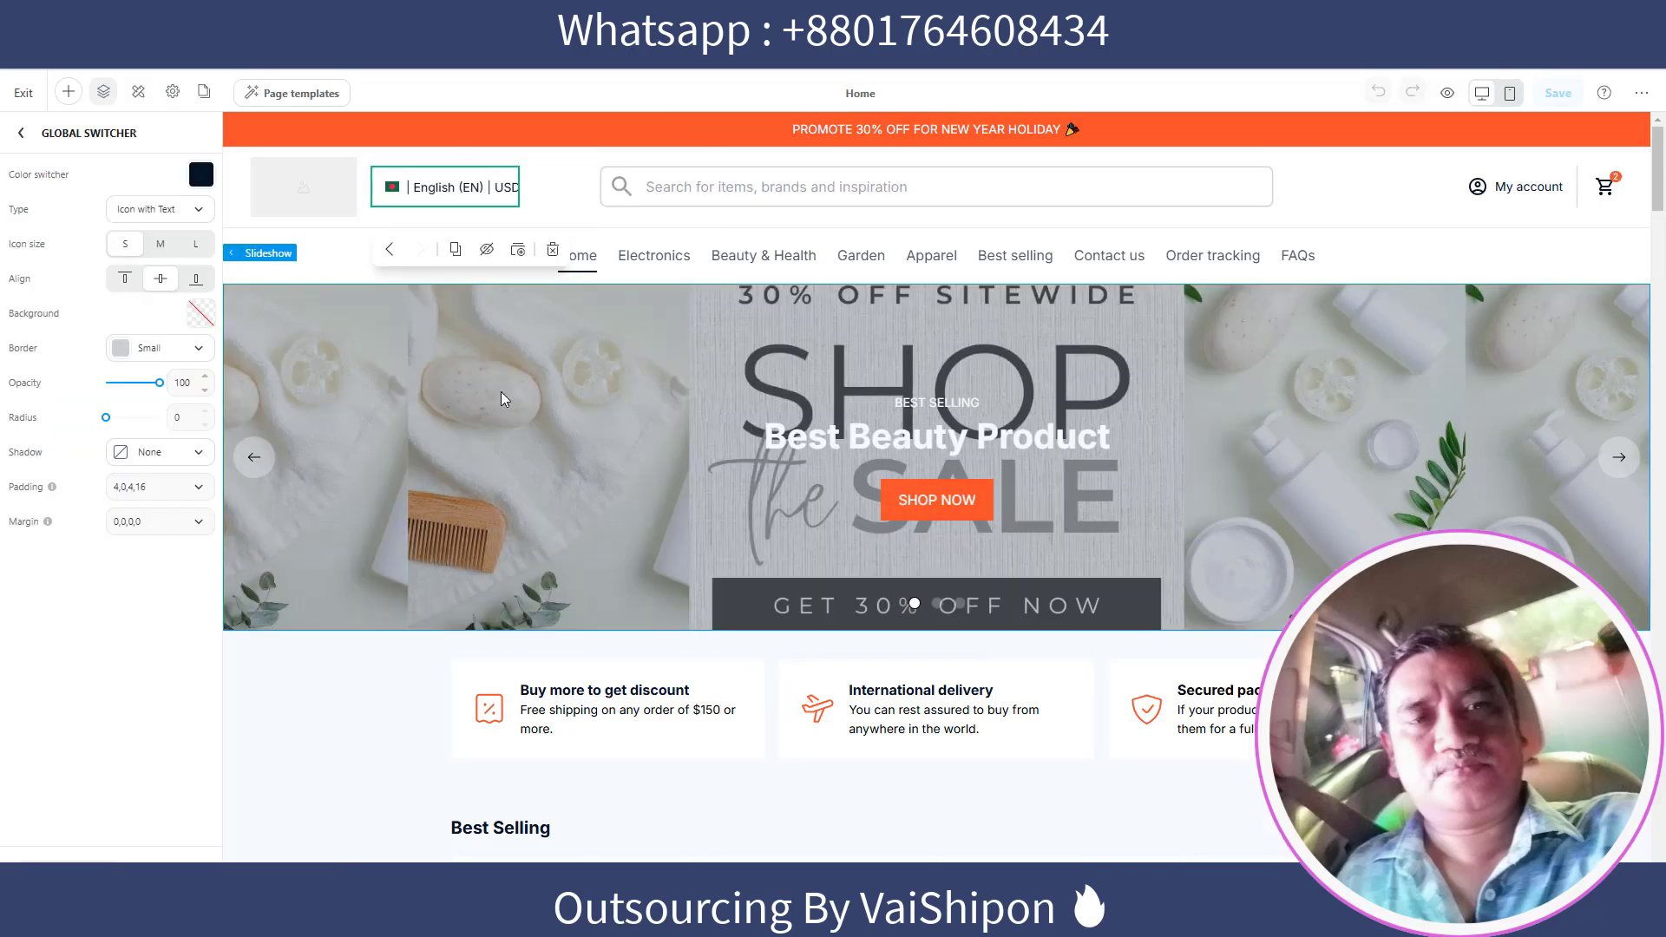
Select the store header's logo placeholder, switch to Canva, and search its templates for "beuty logo"
left_click(303, 196)
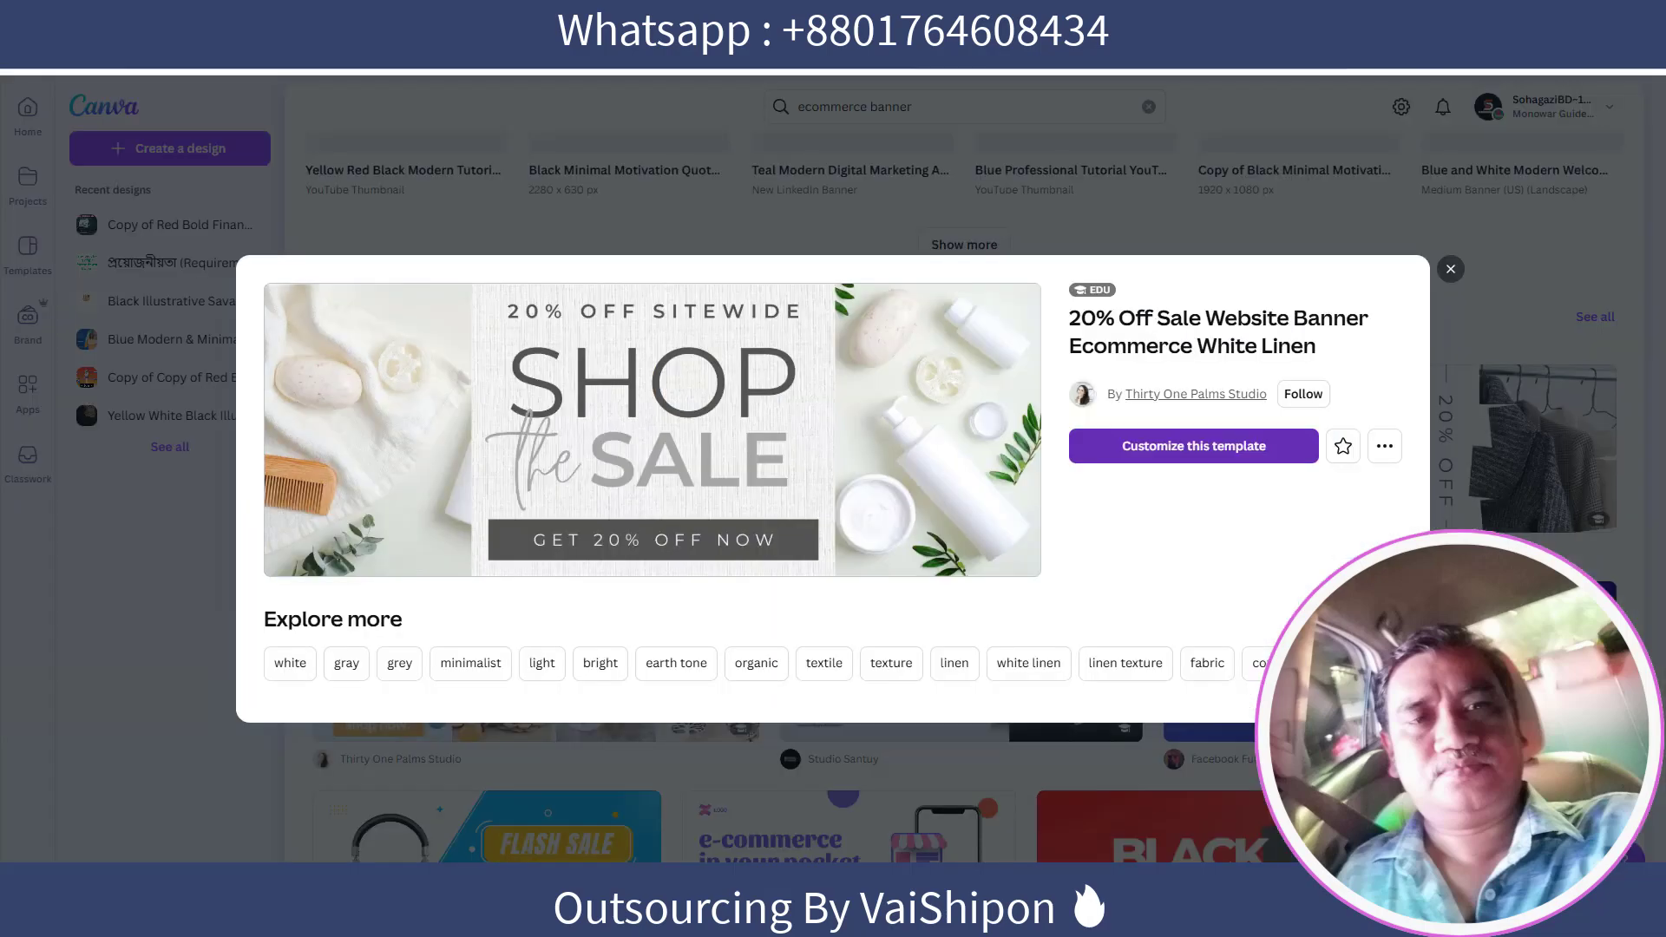
key("Escape")
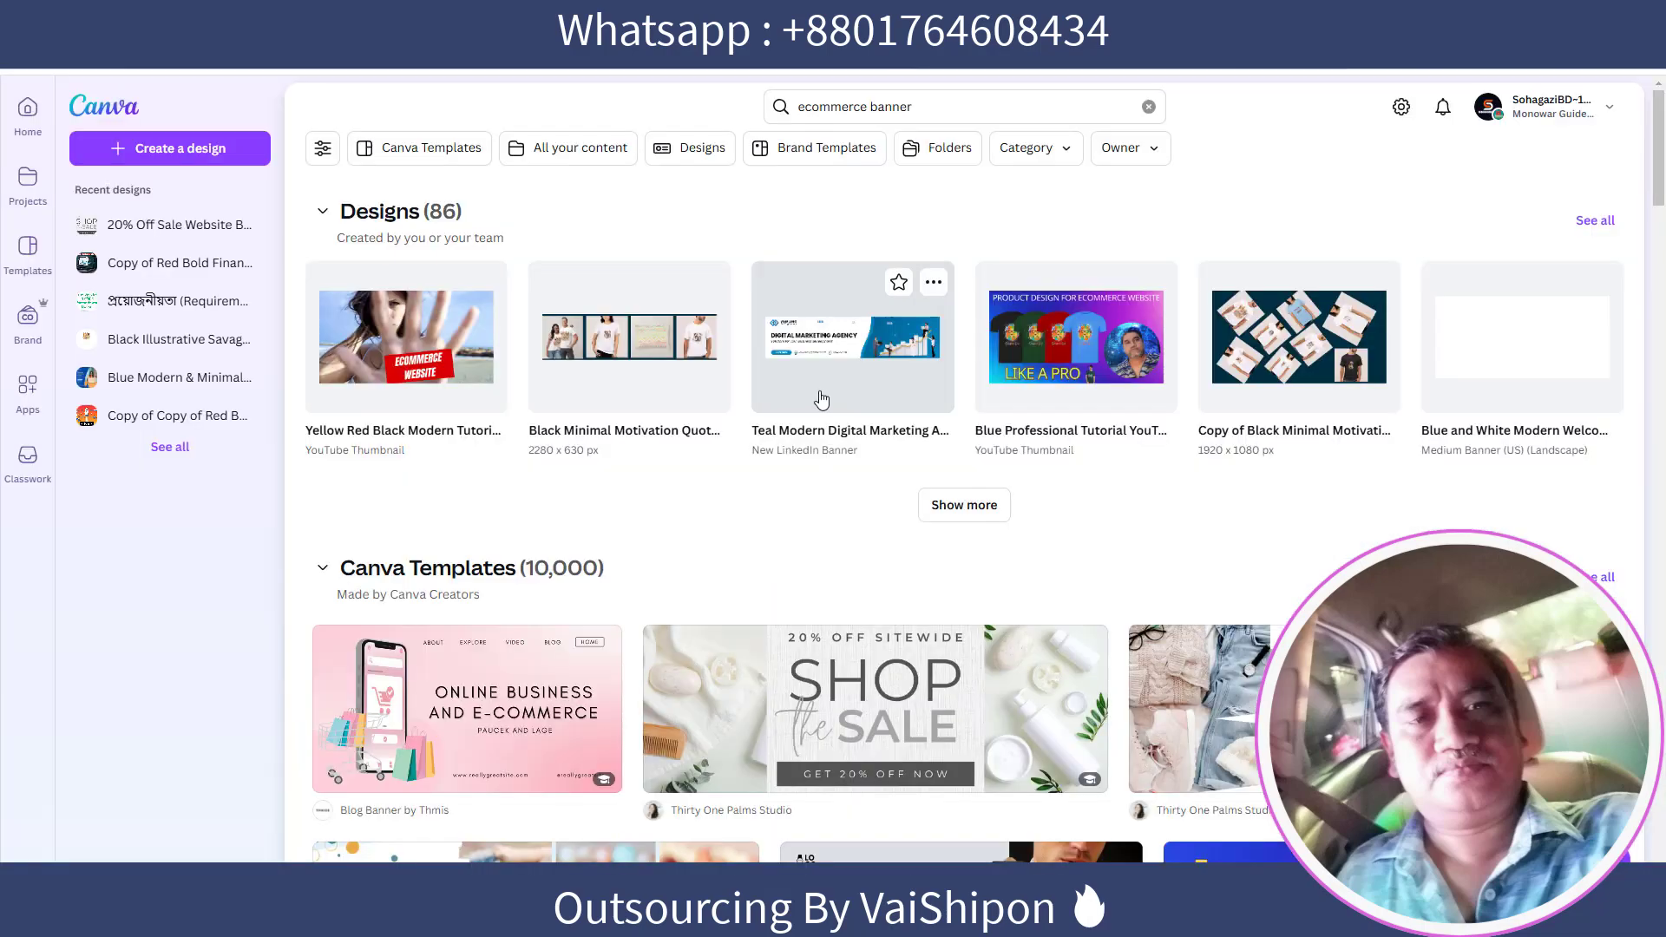
left_click_drag(912, 98, 738, 116)
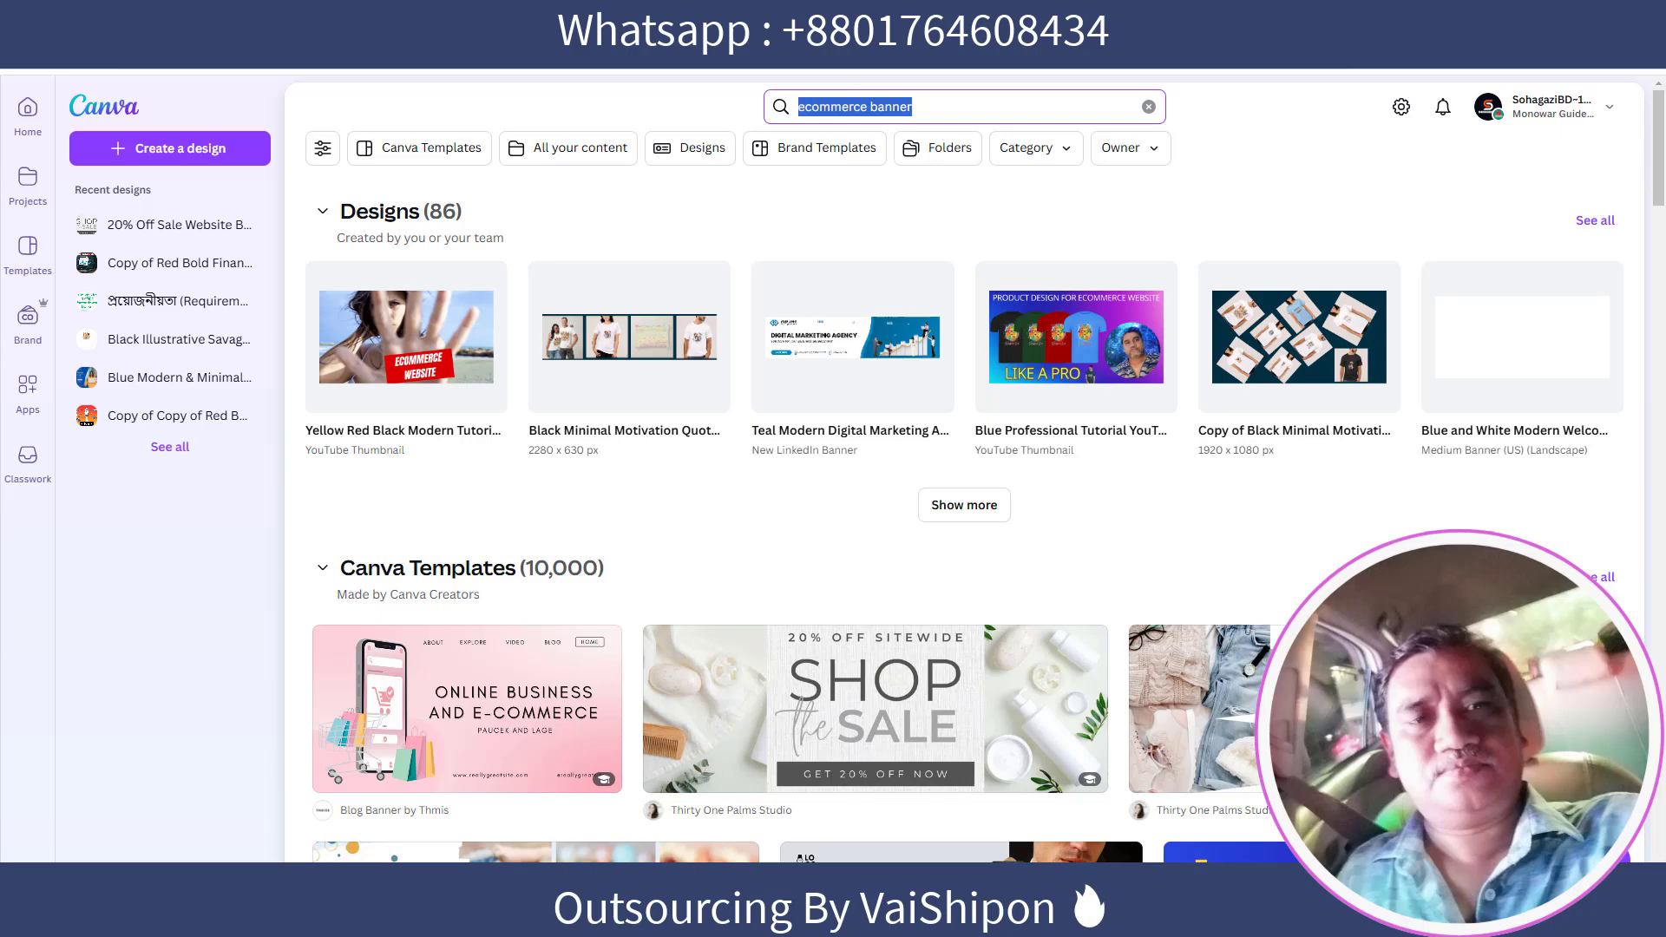
type("beu")
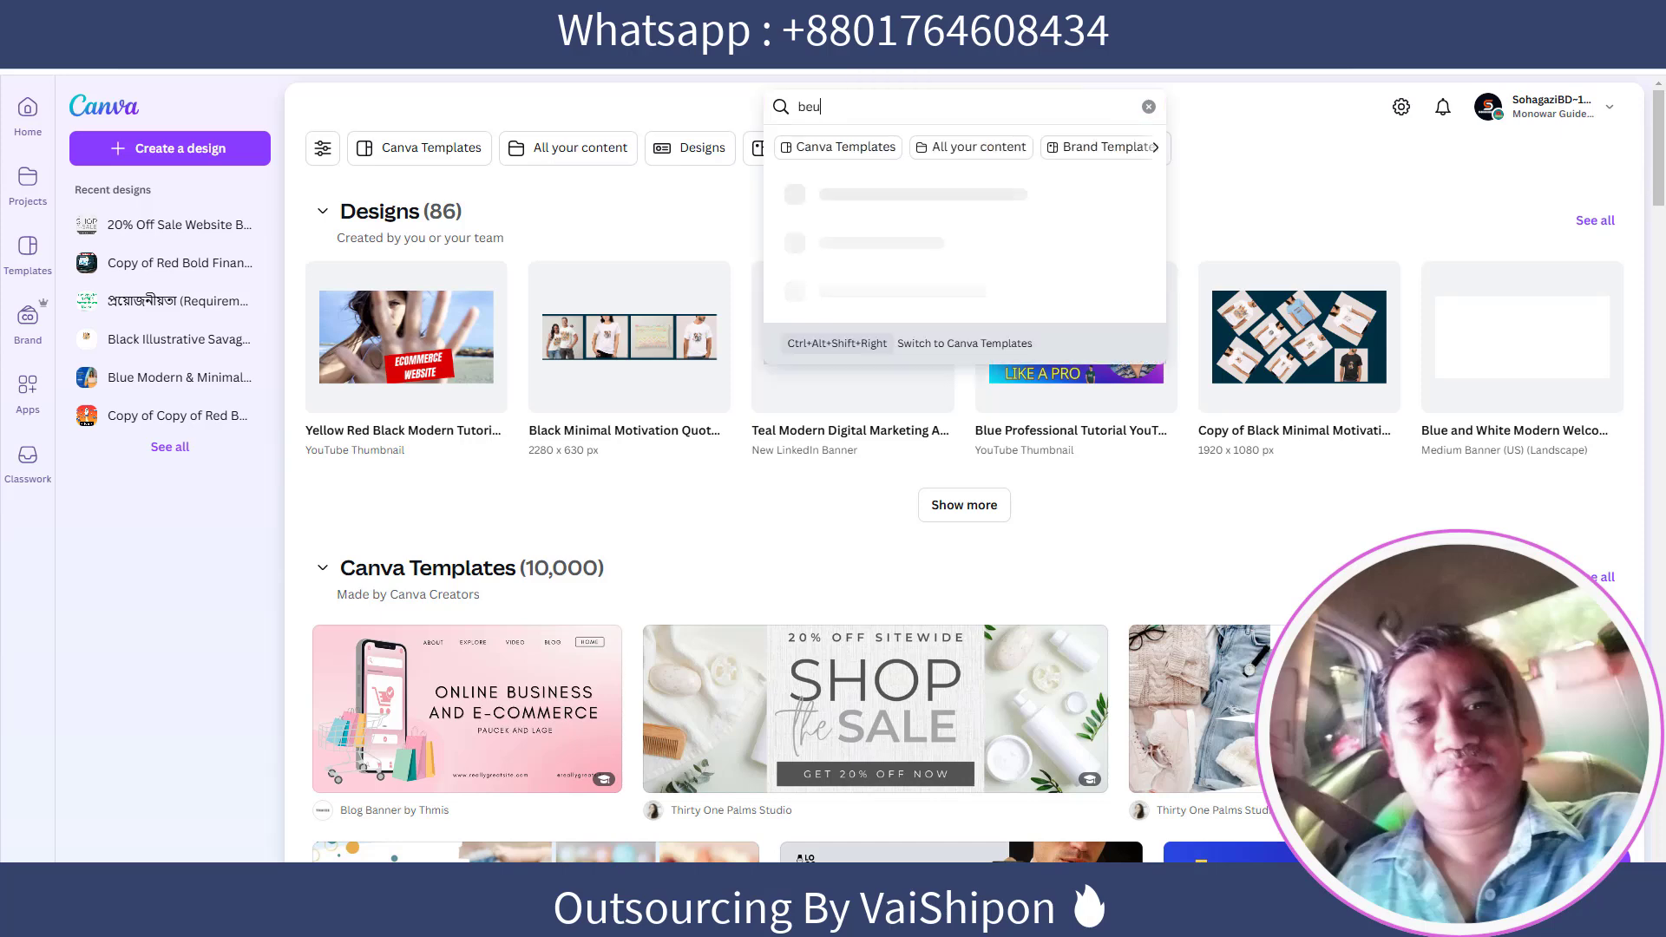
type("ty log")
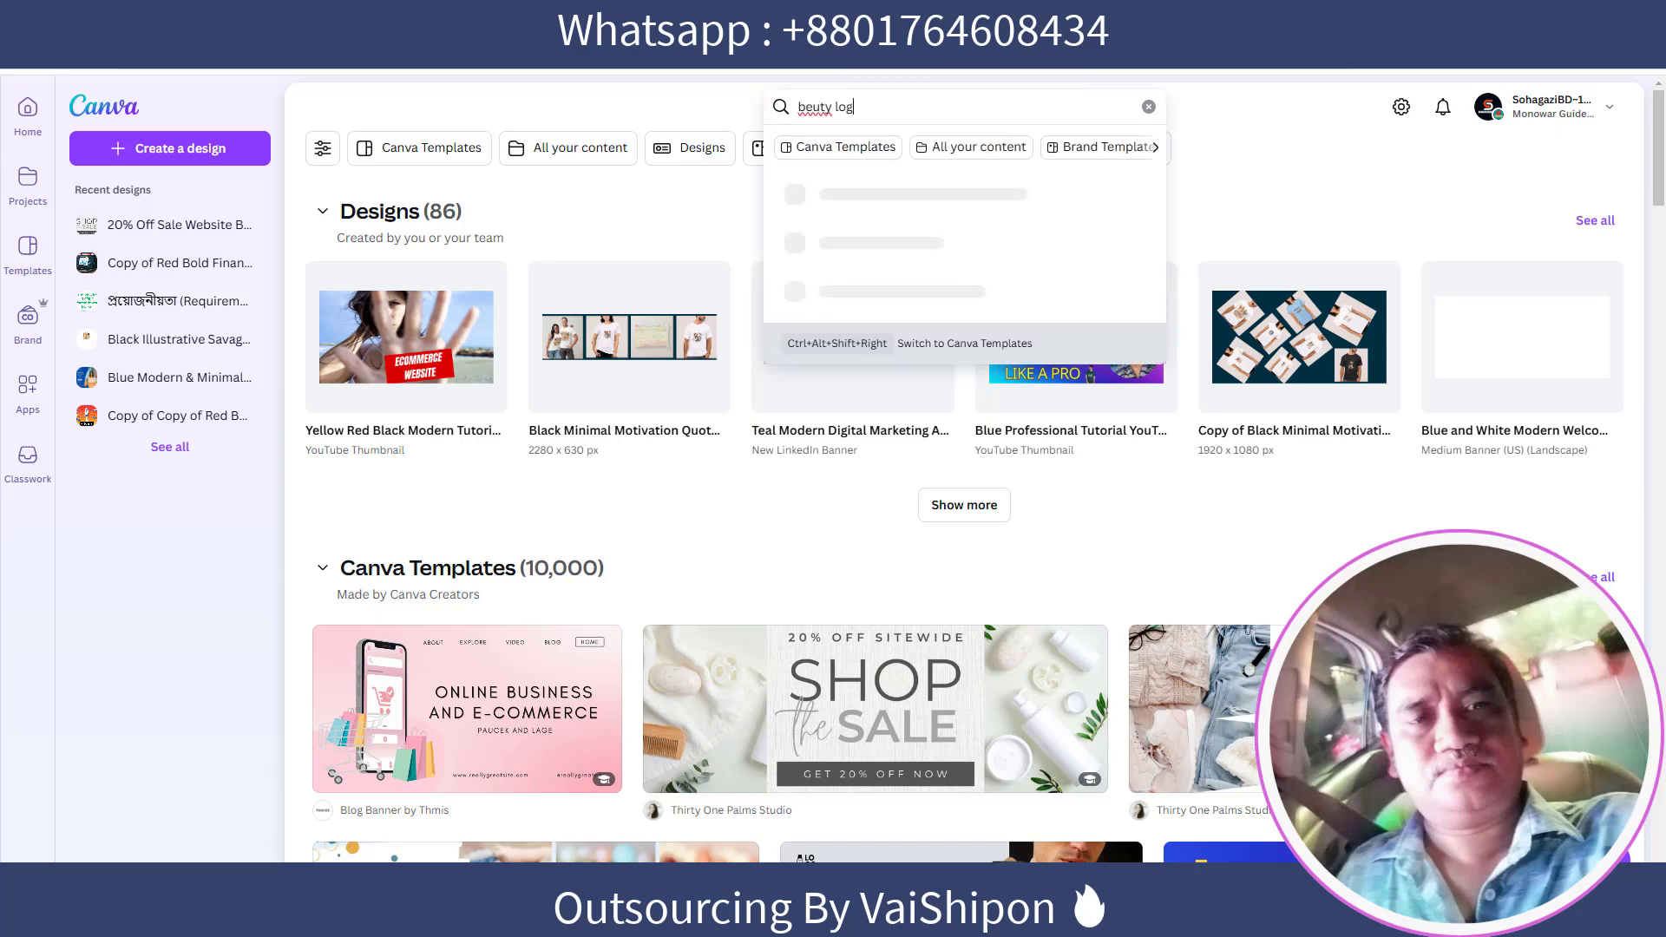
type("o")
key("Return")
scroll(868, 486, "down", 2)
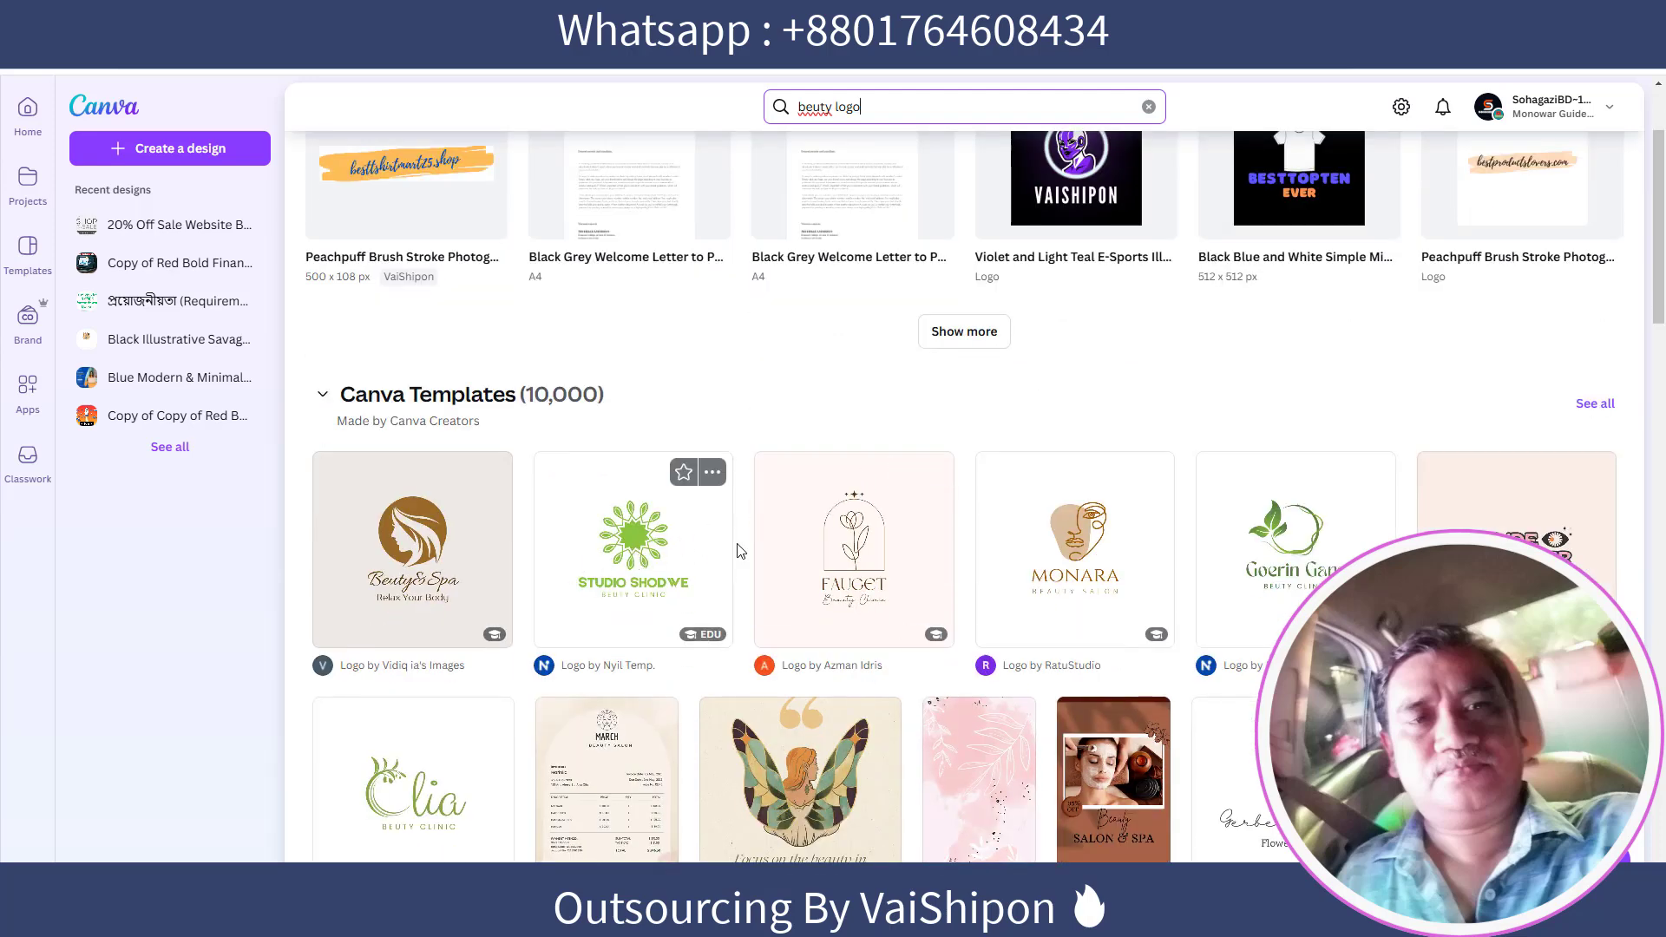
Open the "Minimalist Cream and Brown Beauty & Spa Logo" template for customizing and delete its "Relax Your Body" tagline
left_click(428, 553)
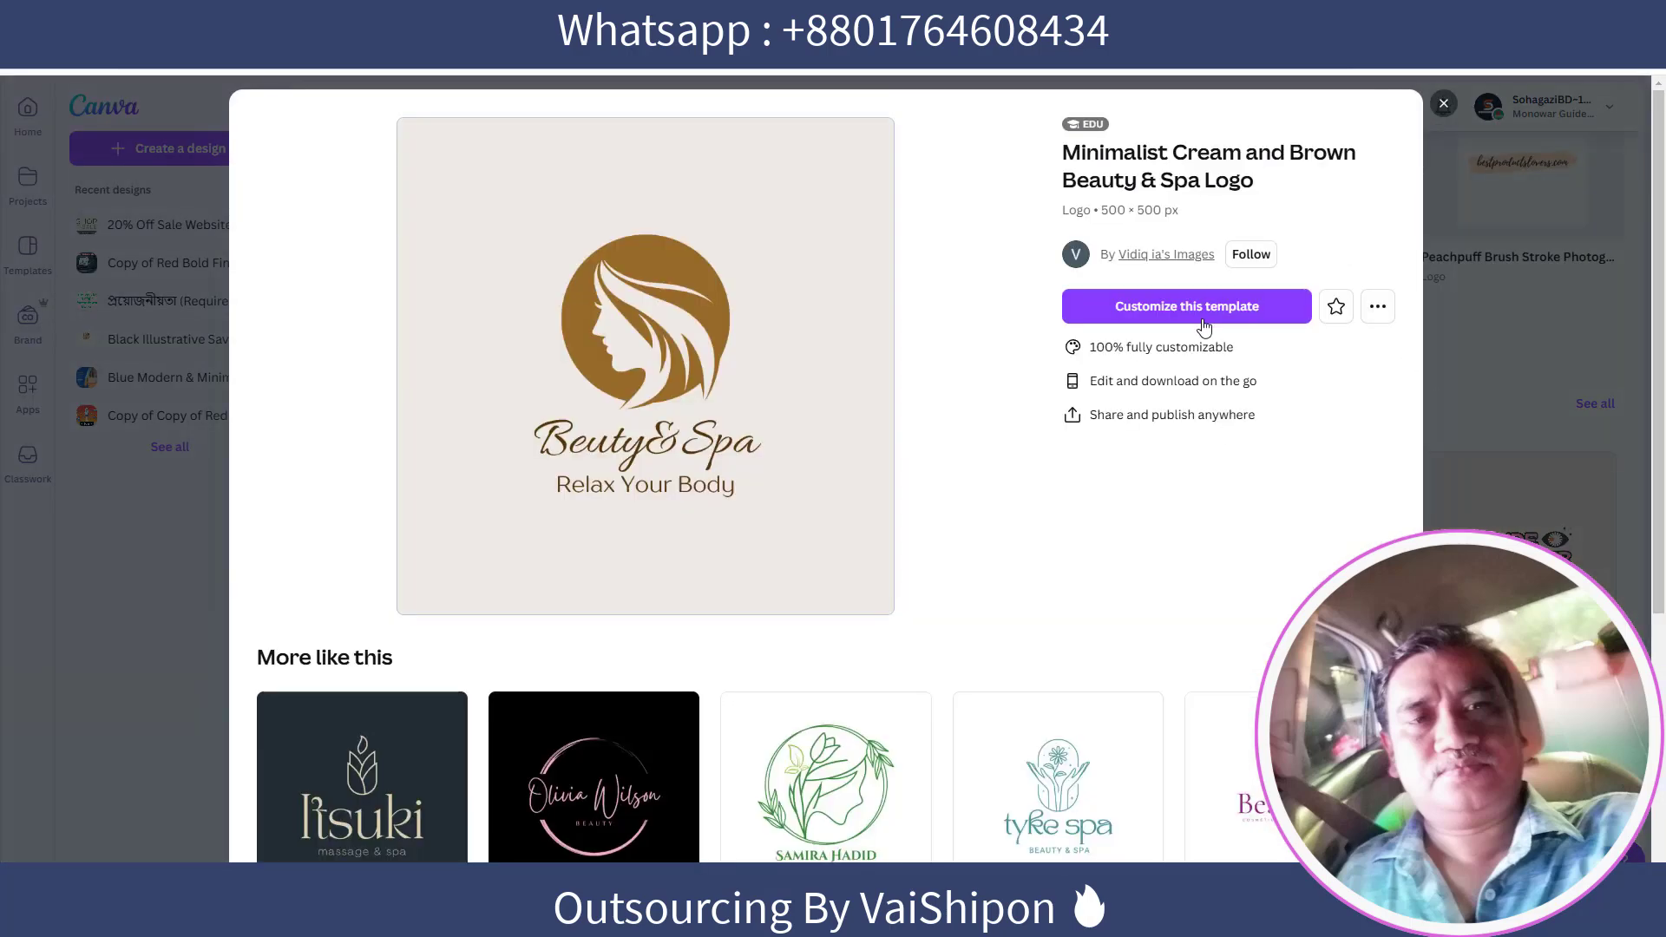
left_click(1181, 308)
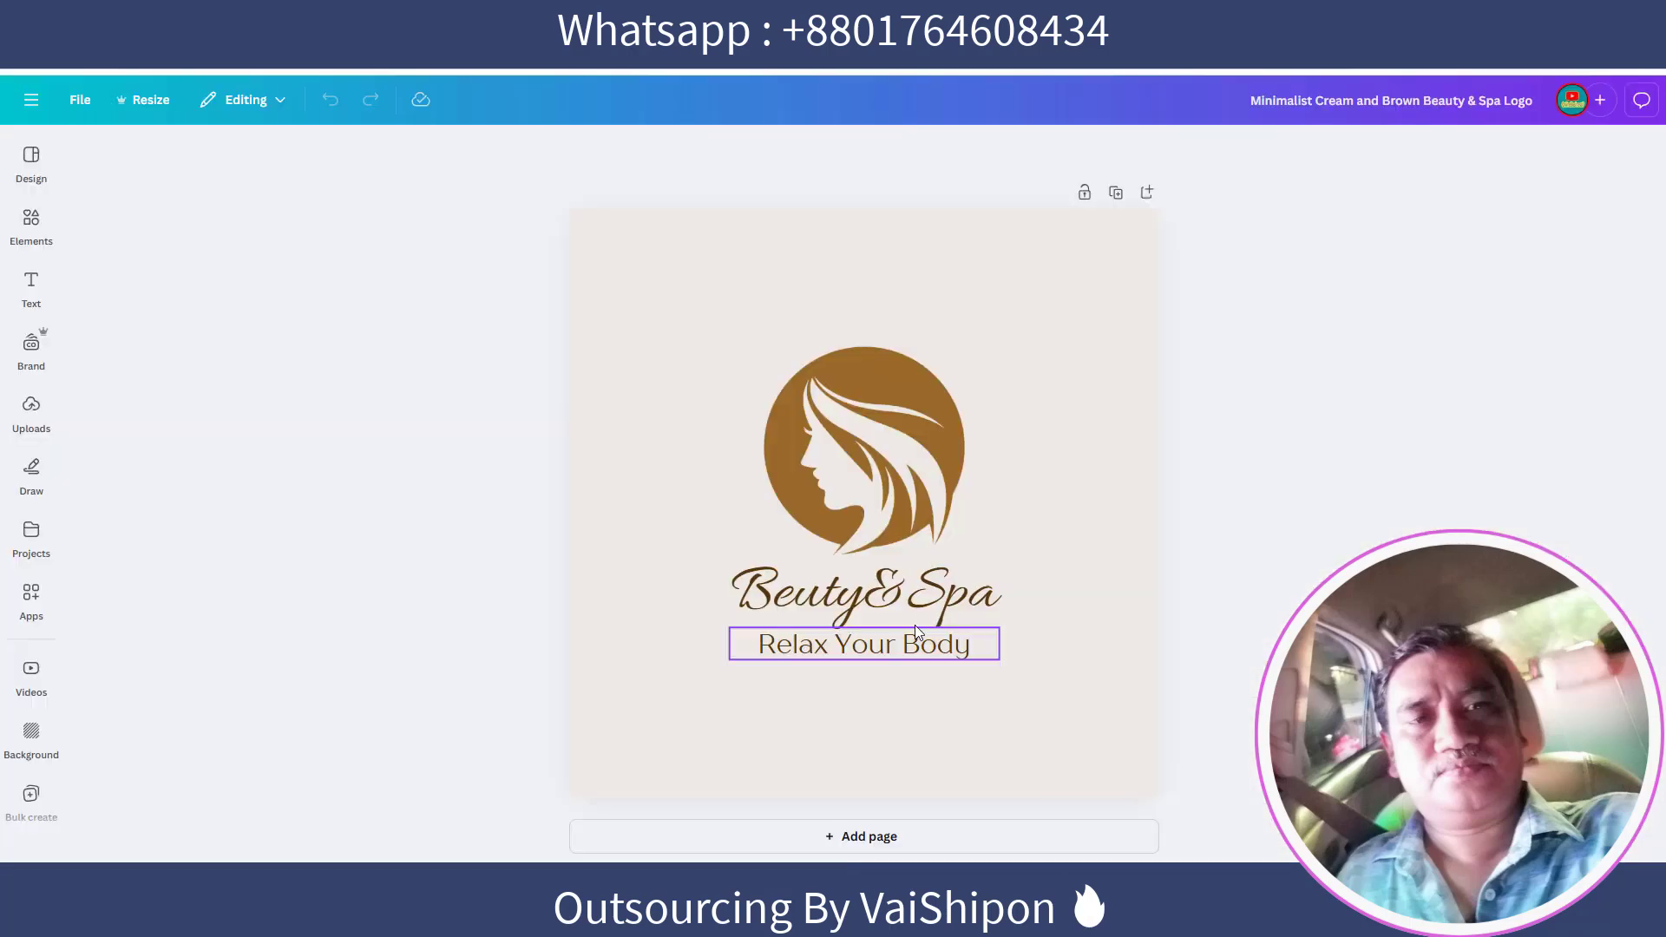
left_click(915, 628)
key("Delete")
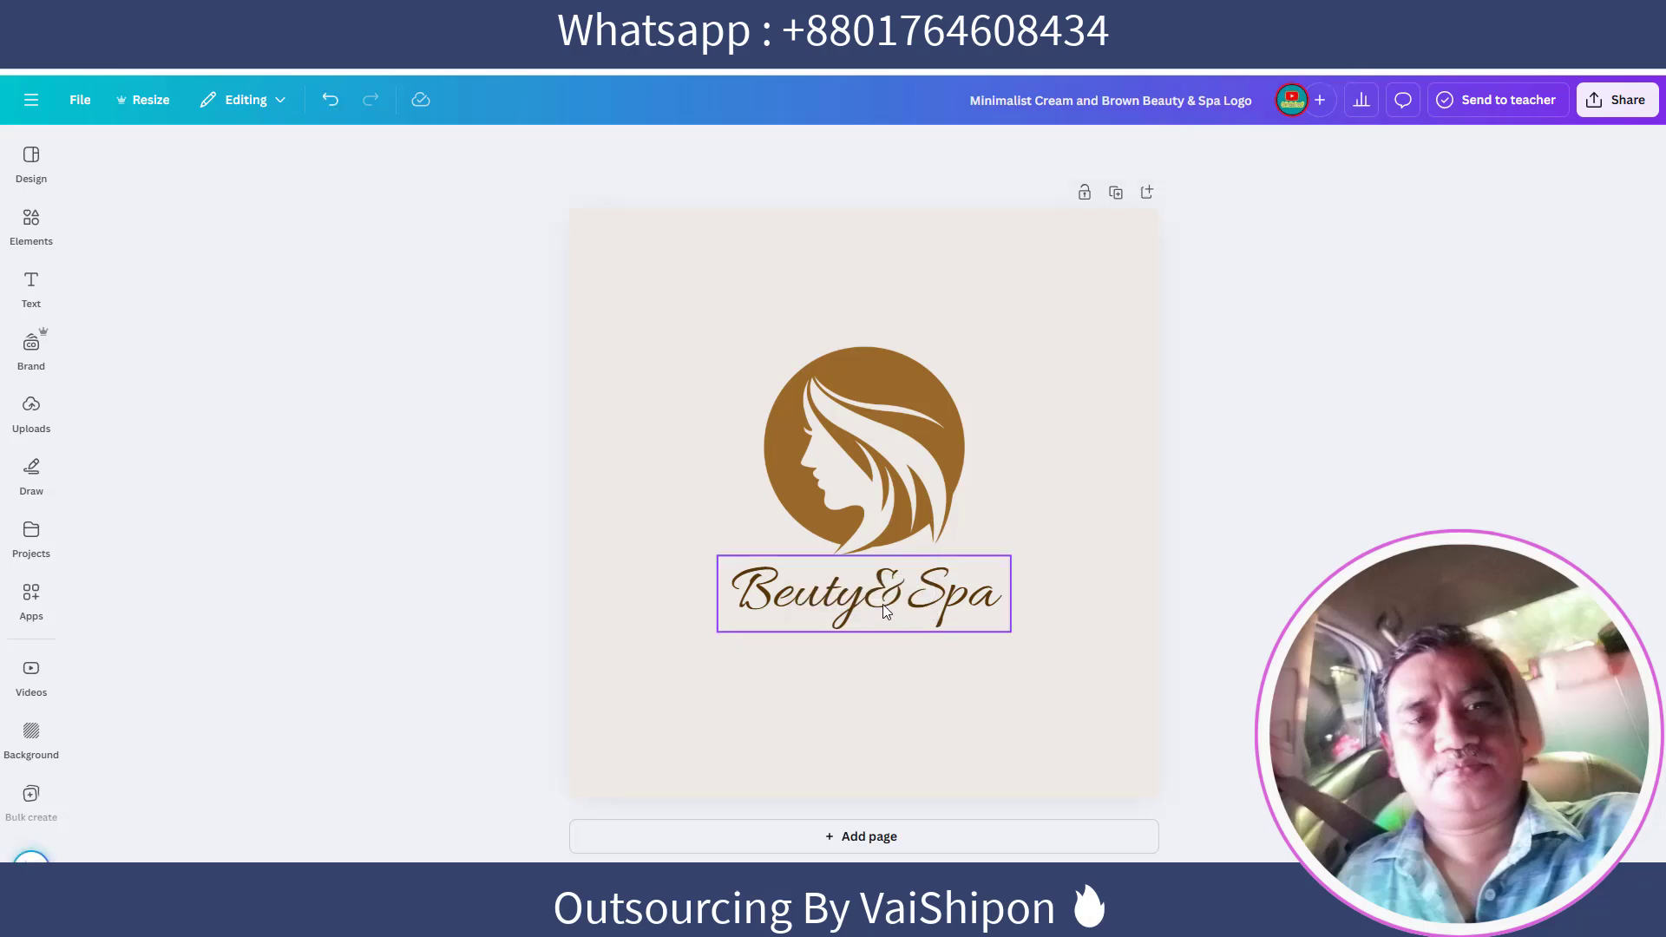
Shorten the logo's "Beuty& Spa" text to "Beuty" and keep it centred horizontally below the emblem
left_click(882, 604)
left_click(877, 603)
left_click_drag(876, 602, 1029, 592)
key("BackSpace")
left_click(1249, 564)
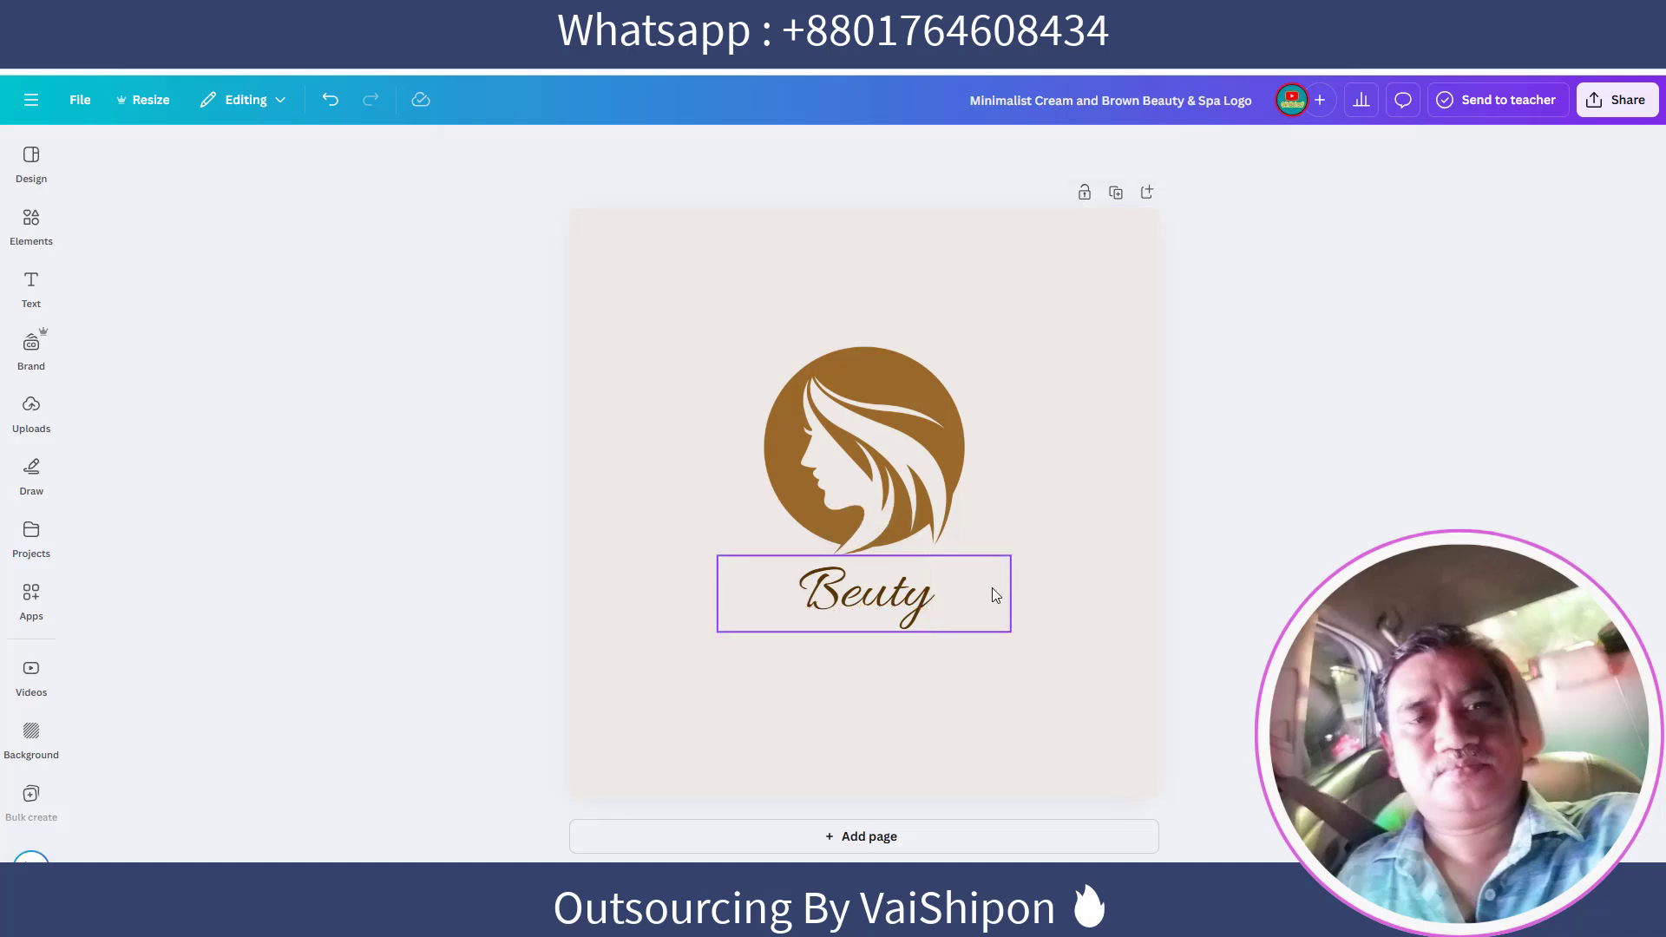
left_click_drag(913, 608, 922, 607)
left_click(1339, 522)
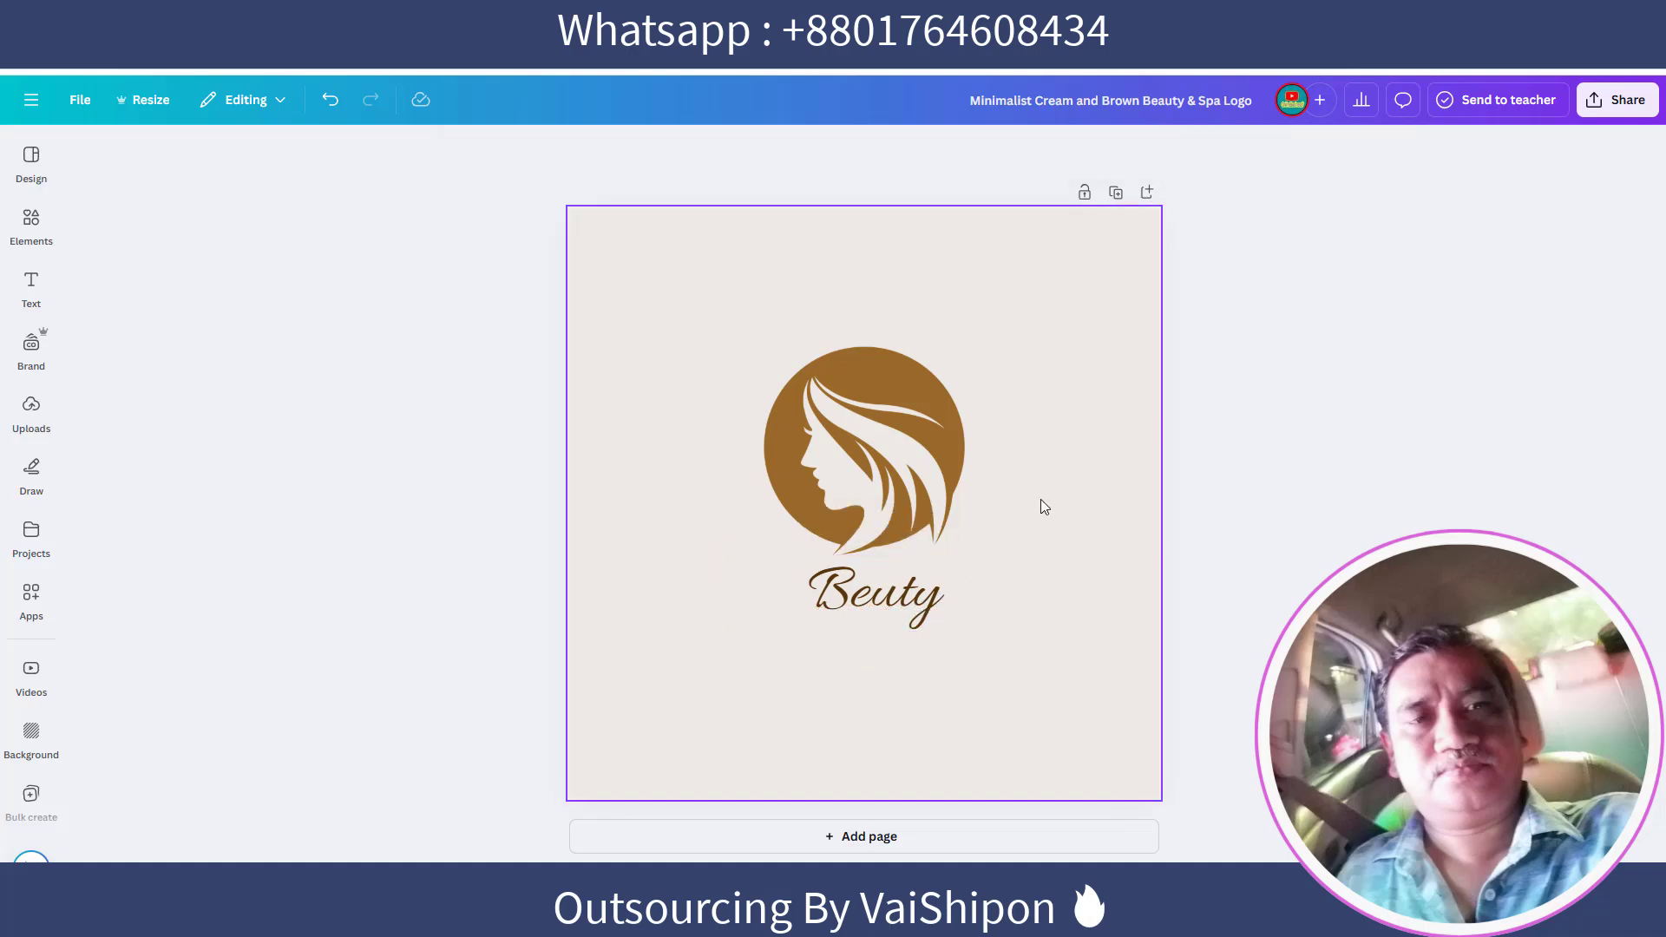
left_click_drag(904, 609, 891, 602)
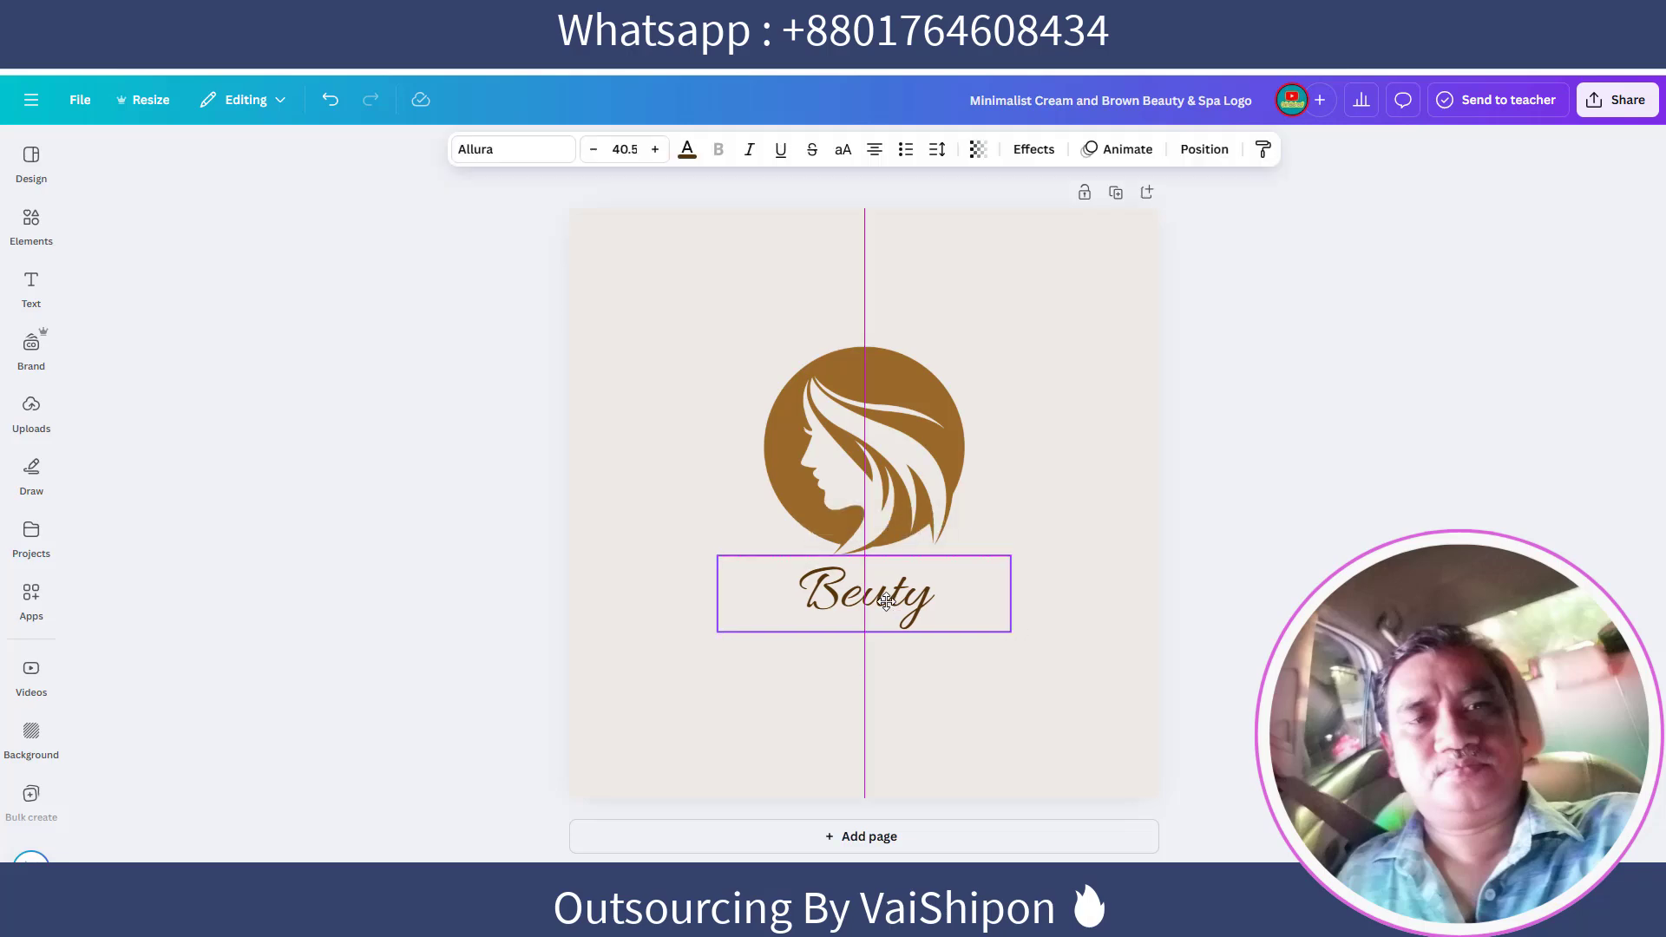
left_click(1367, 441)
Download the finished logo design as a PNG file
left_click(1620, 101)
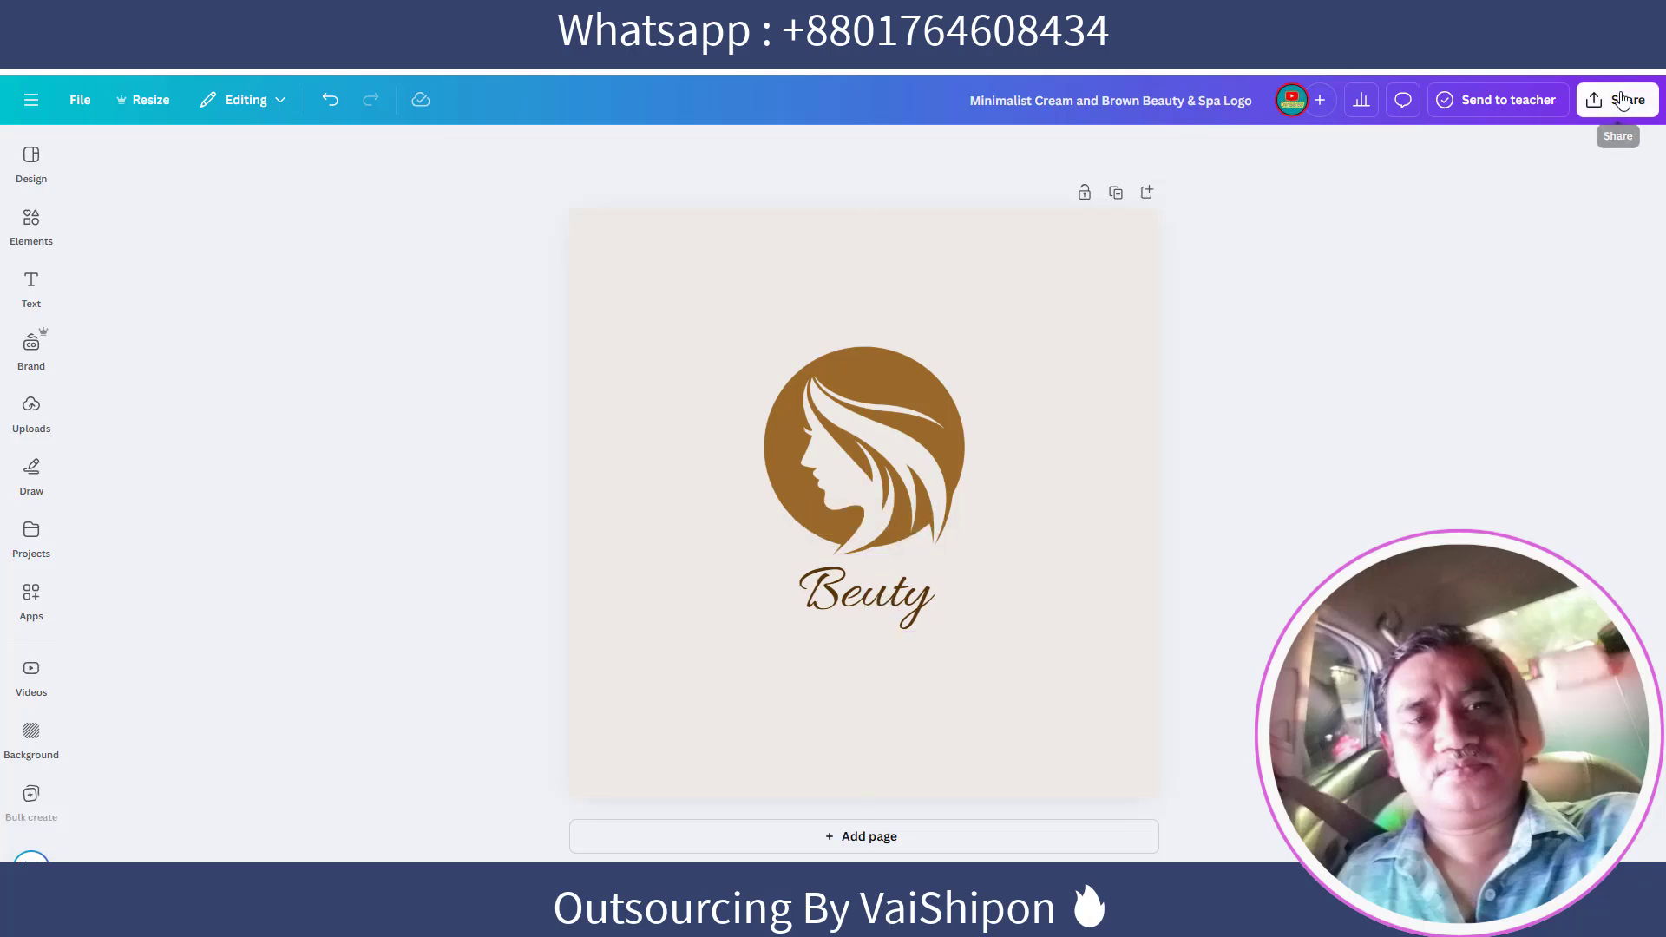
left_click(1350, 441)
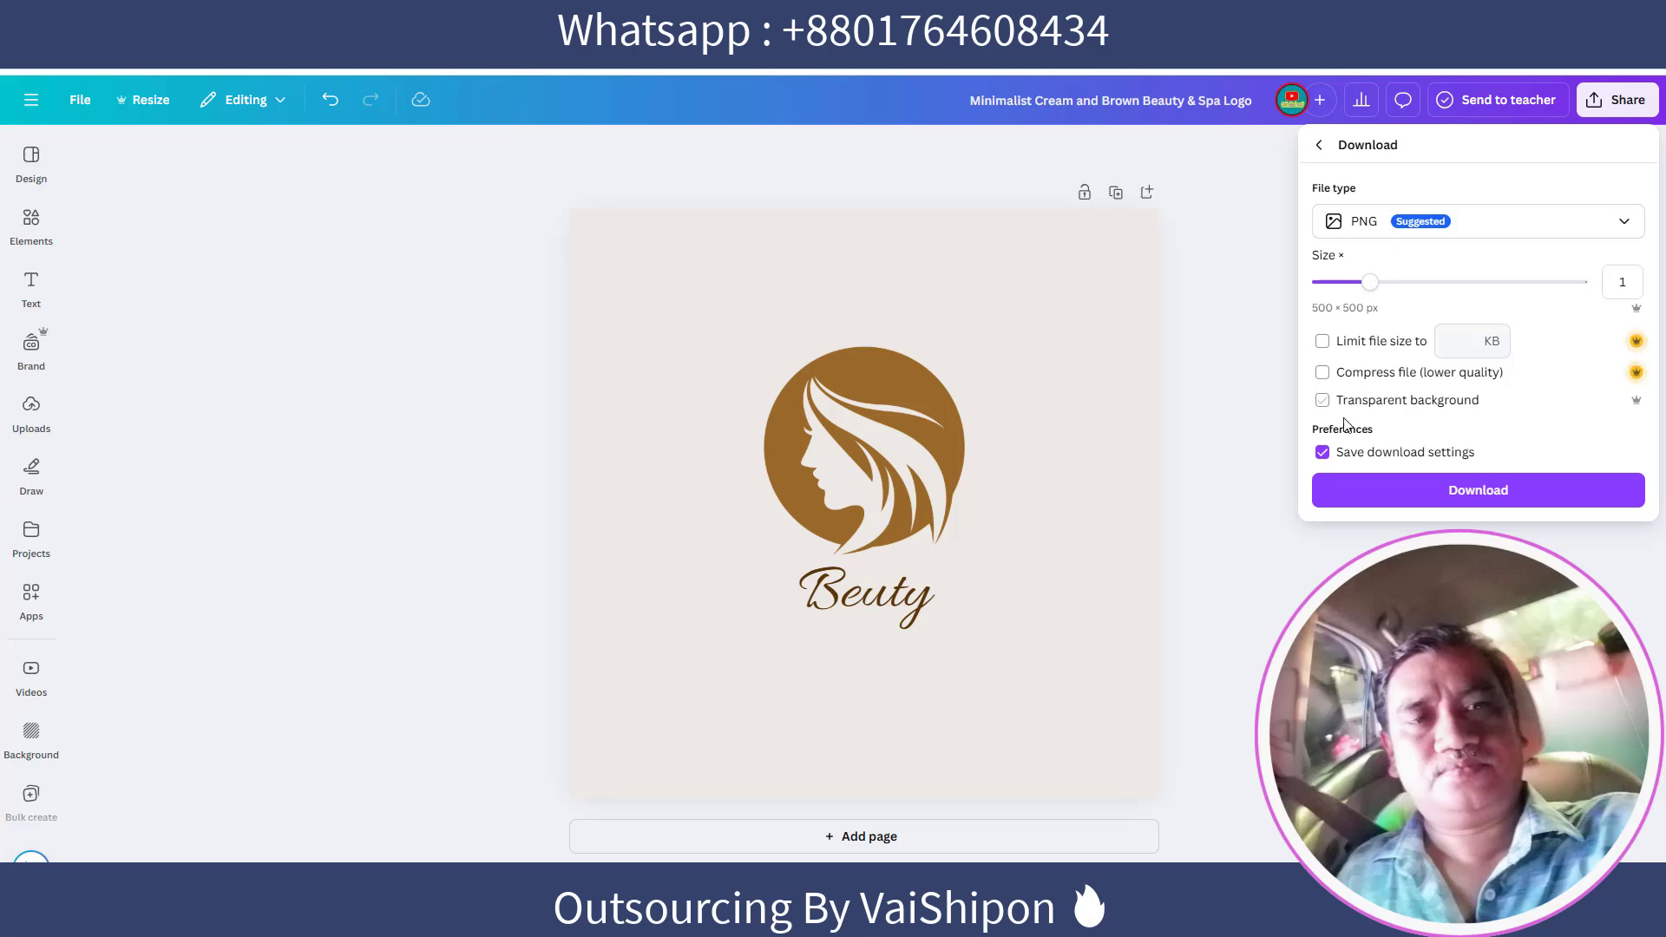
left_click(1410, 491)
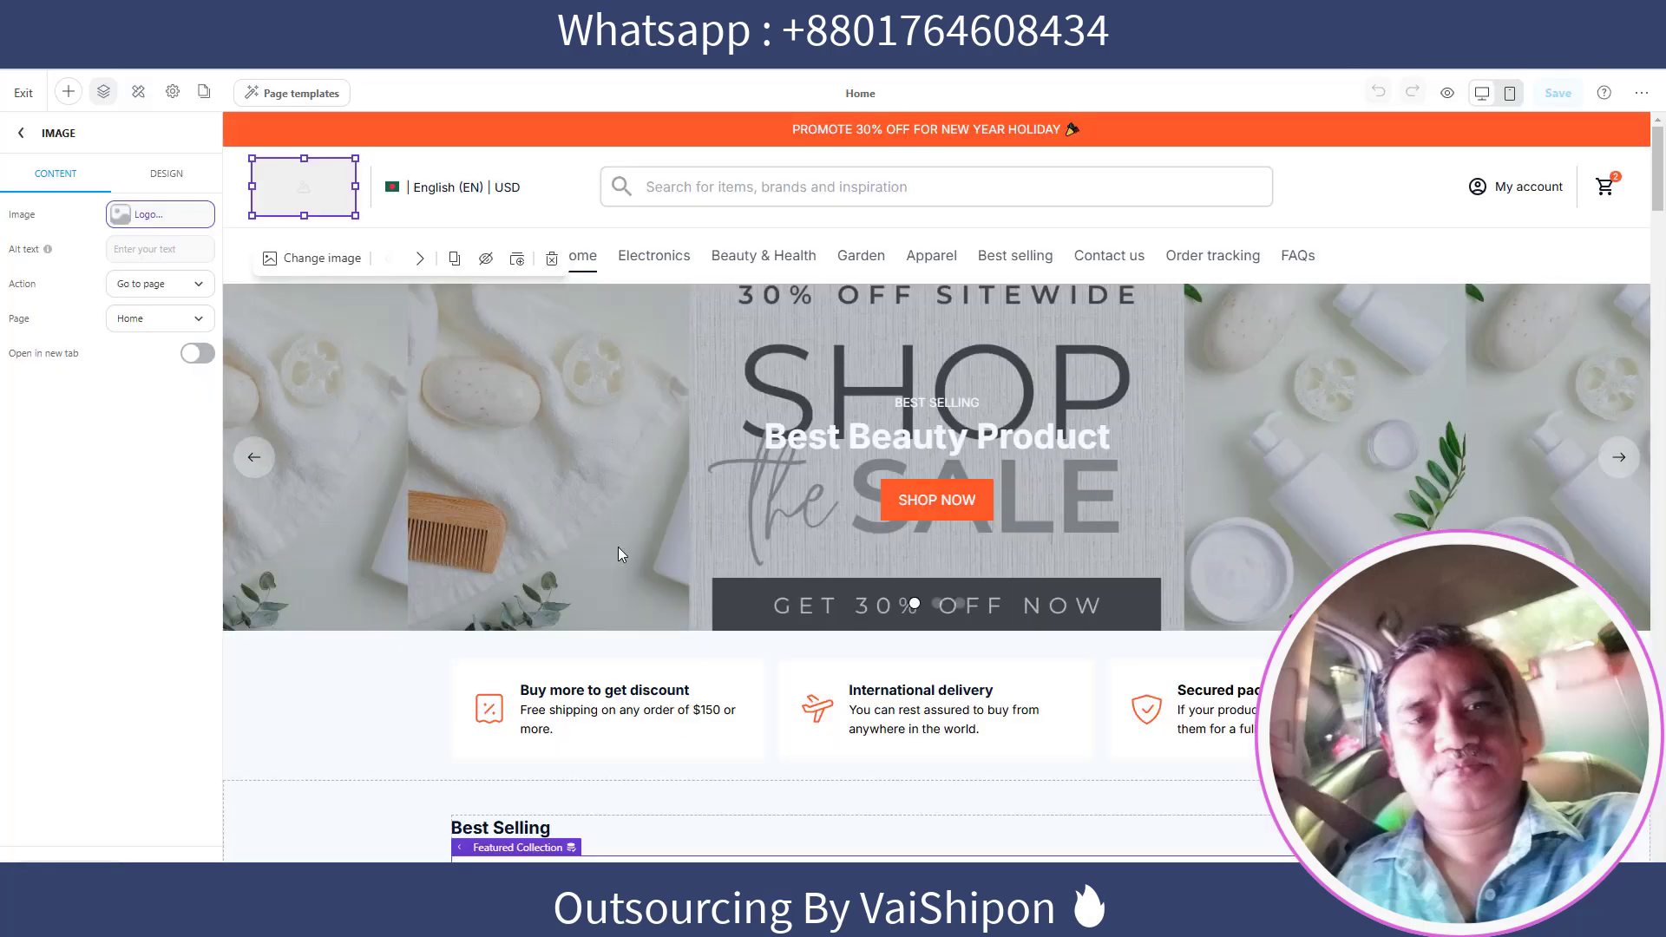
In the store's template editor, upload the downloaded "Beuty" logo as the header's logo image
left_click(152, 214)
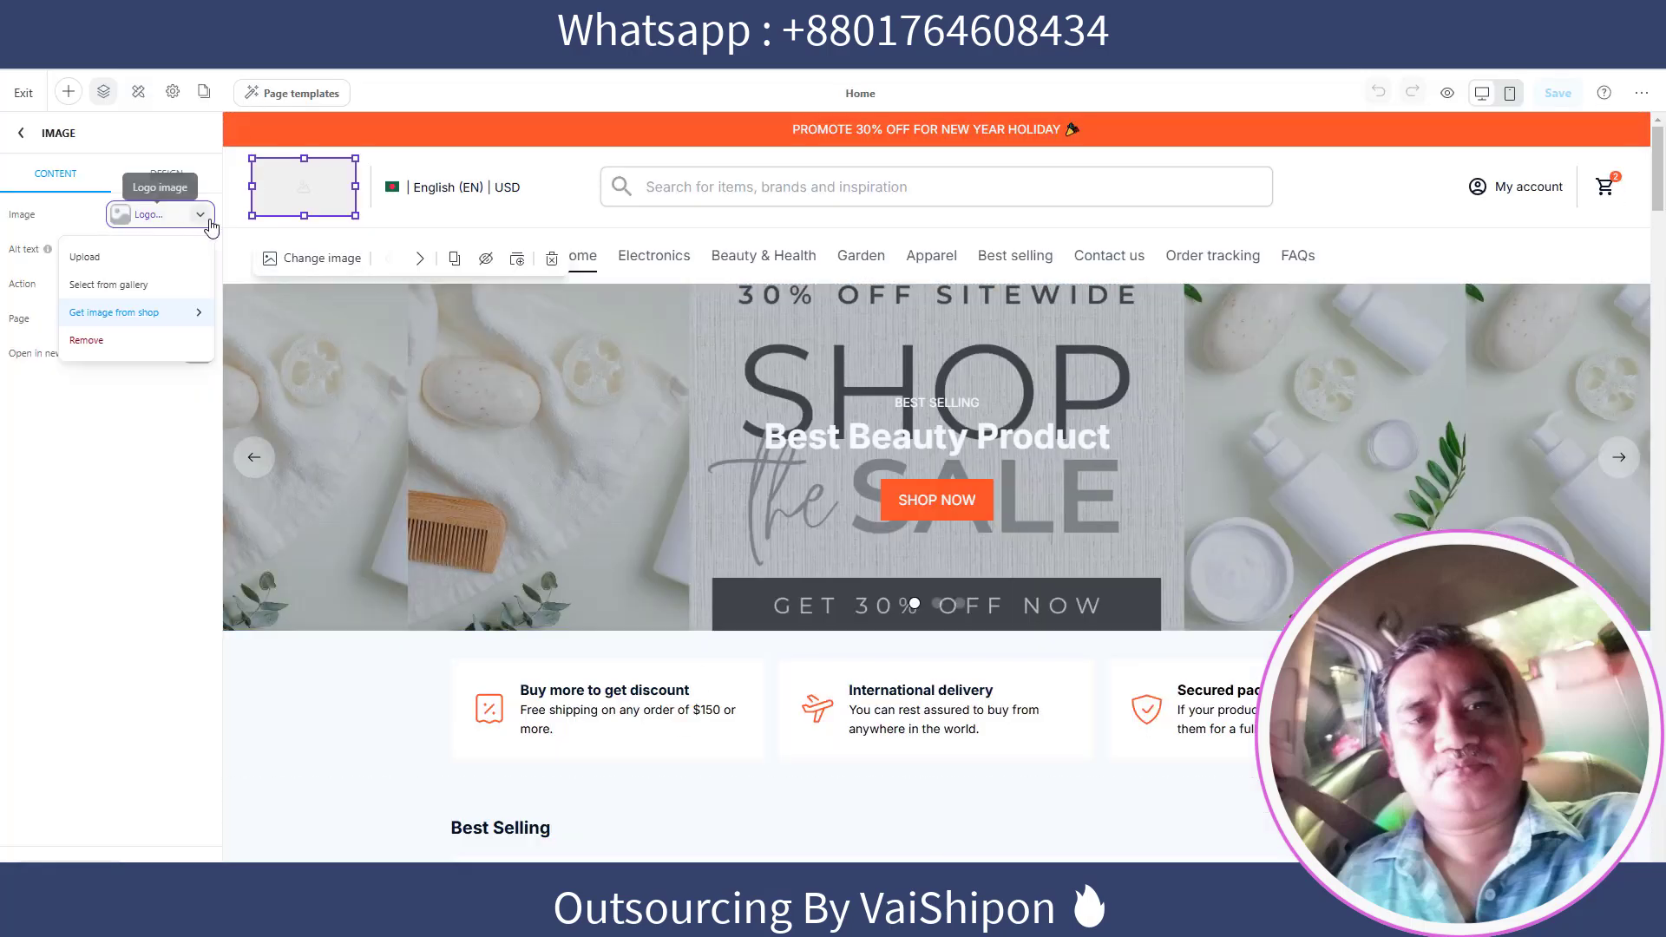
left_click(82, 260)
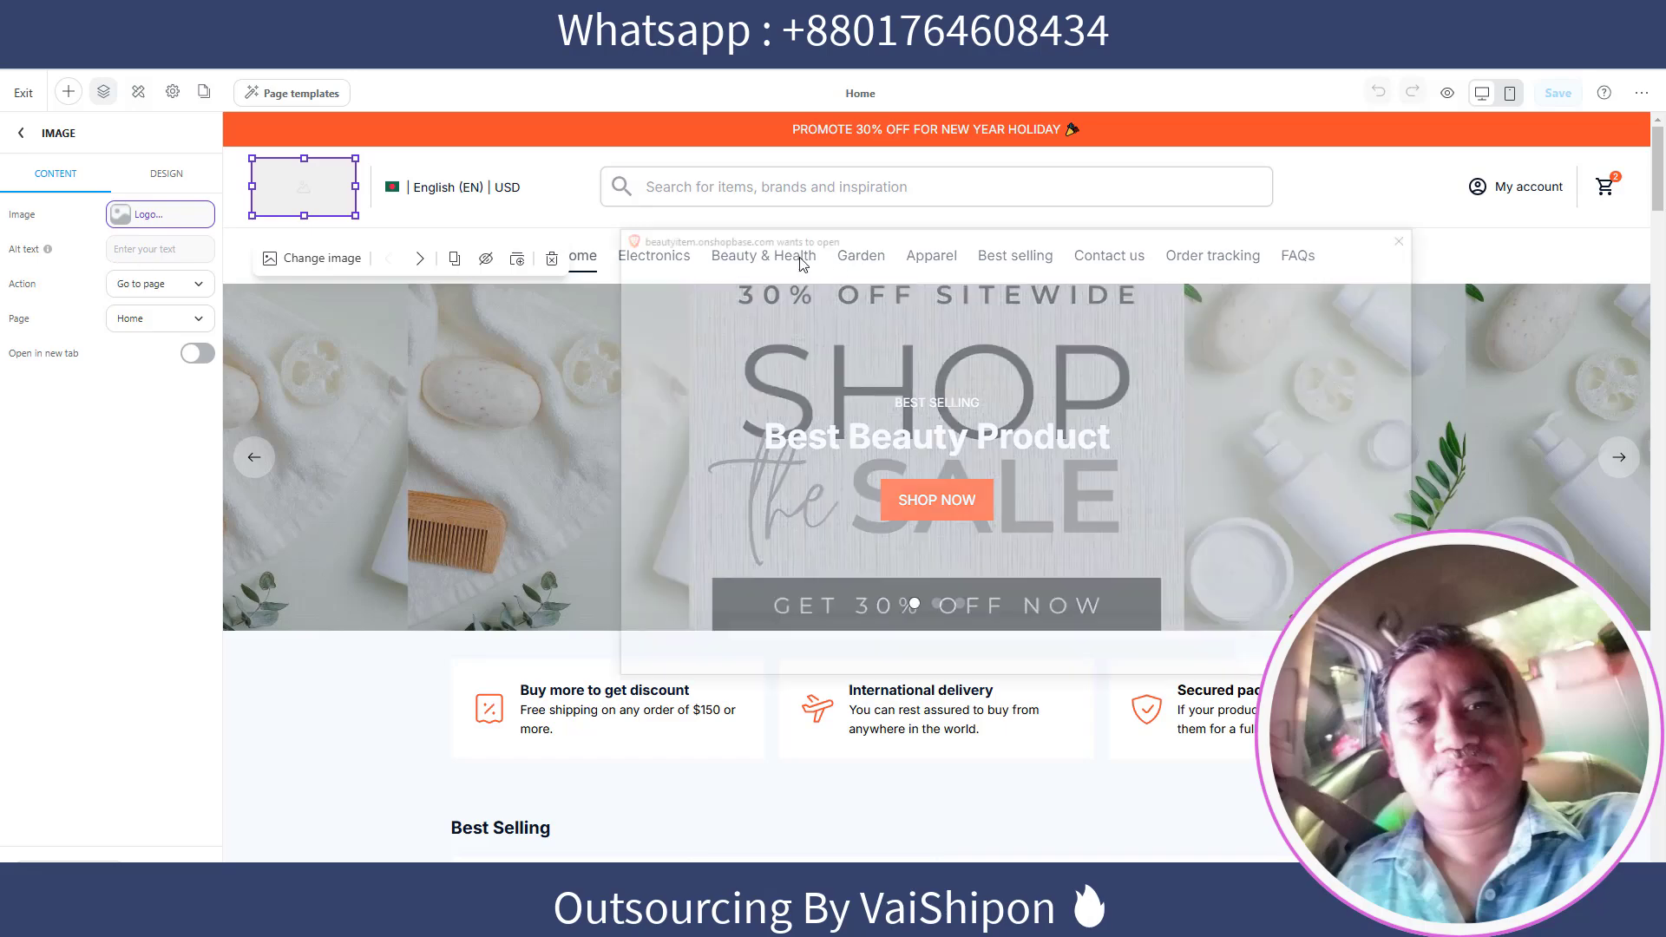
double_click(778, 387)
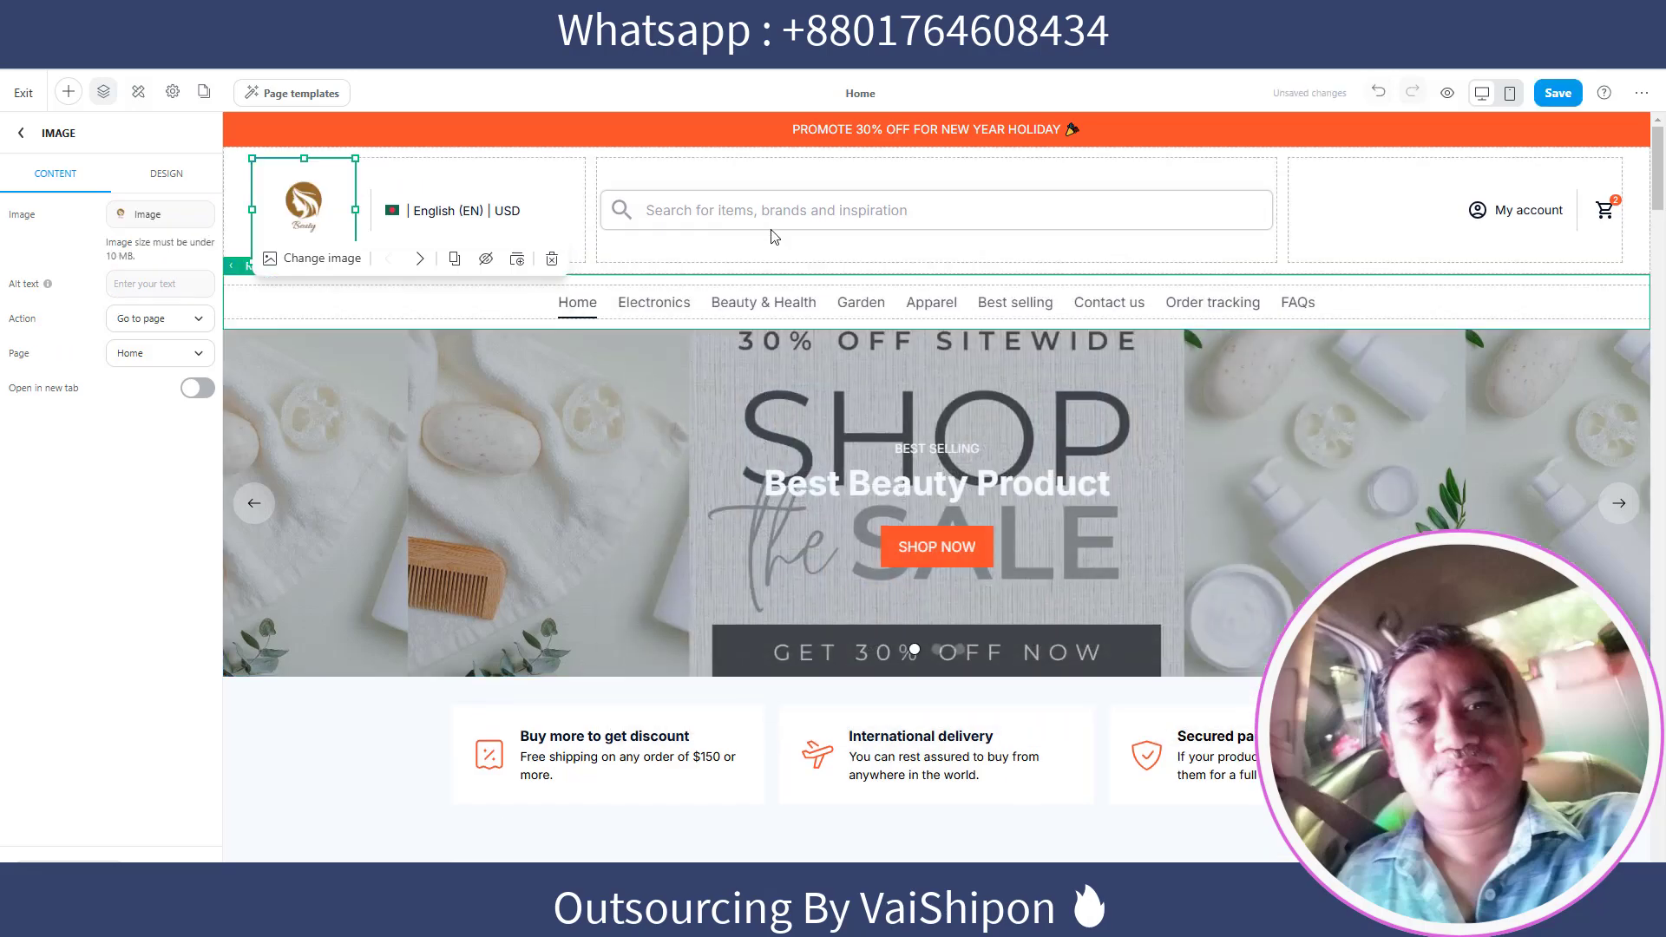
Select the header column holding the account and cart links and check its background and border options
left_click(1365, 217)
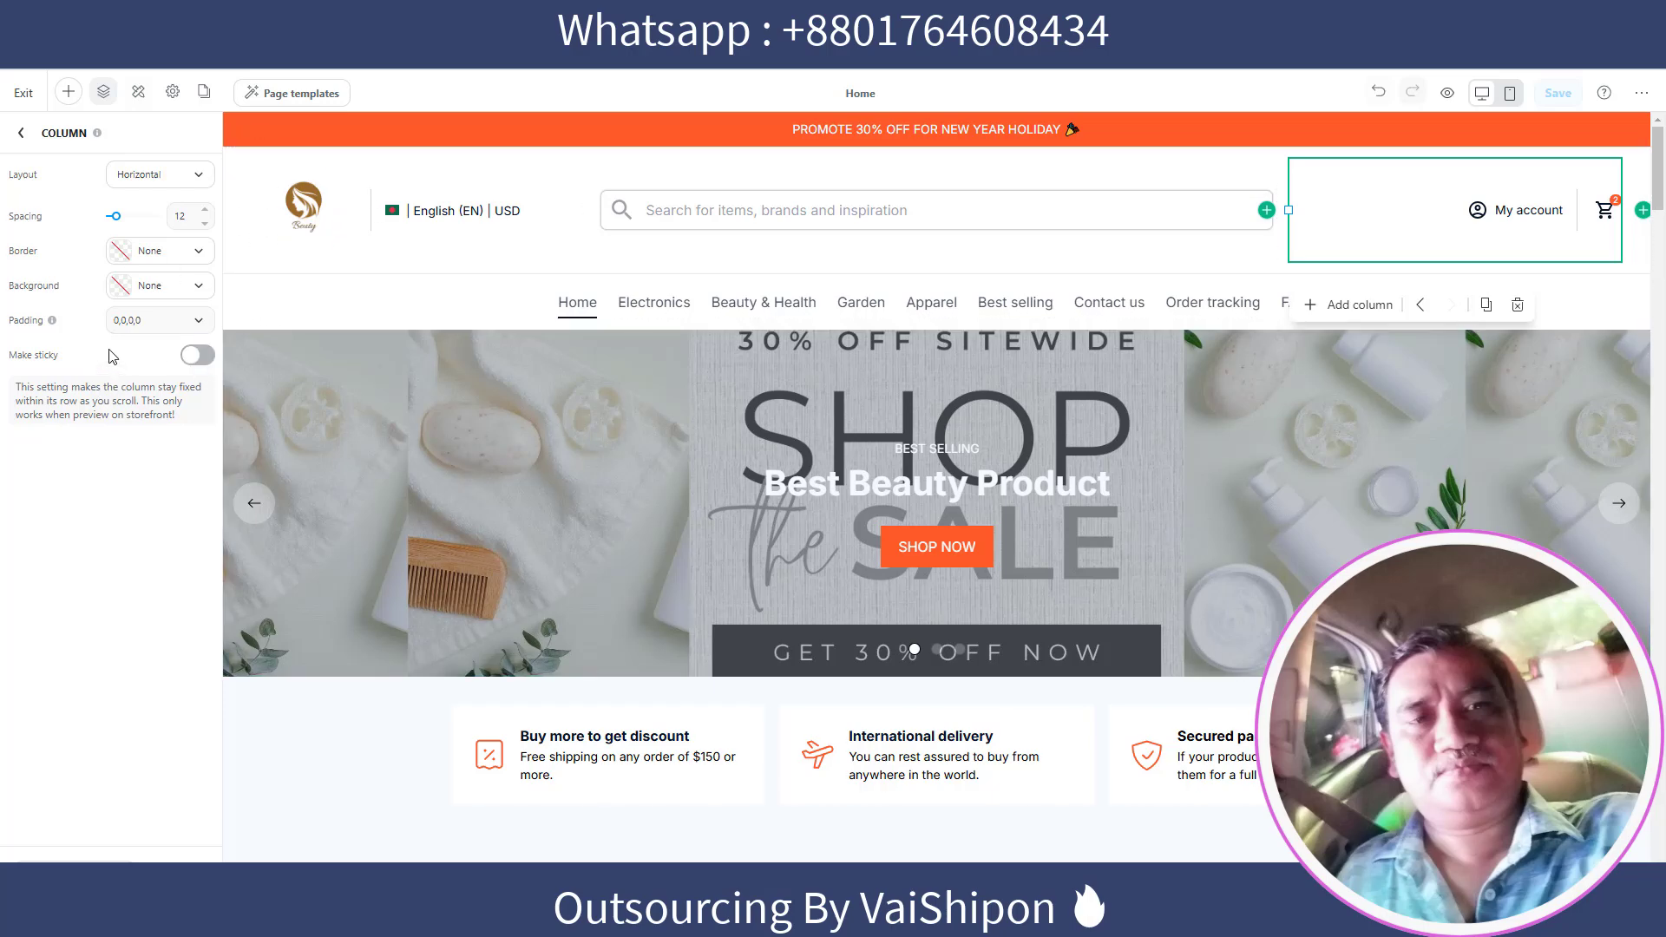
left_click(199, 288)
left_click(197, 254)
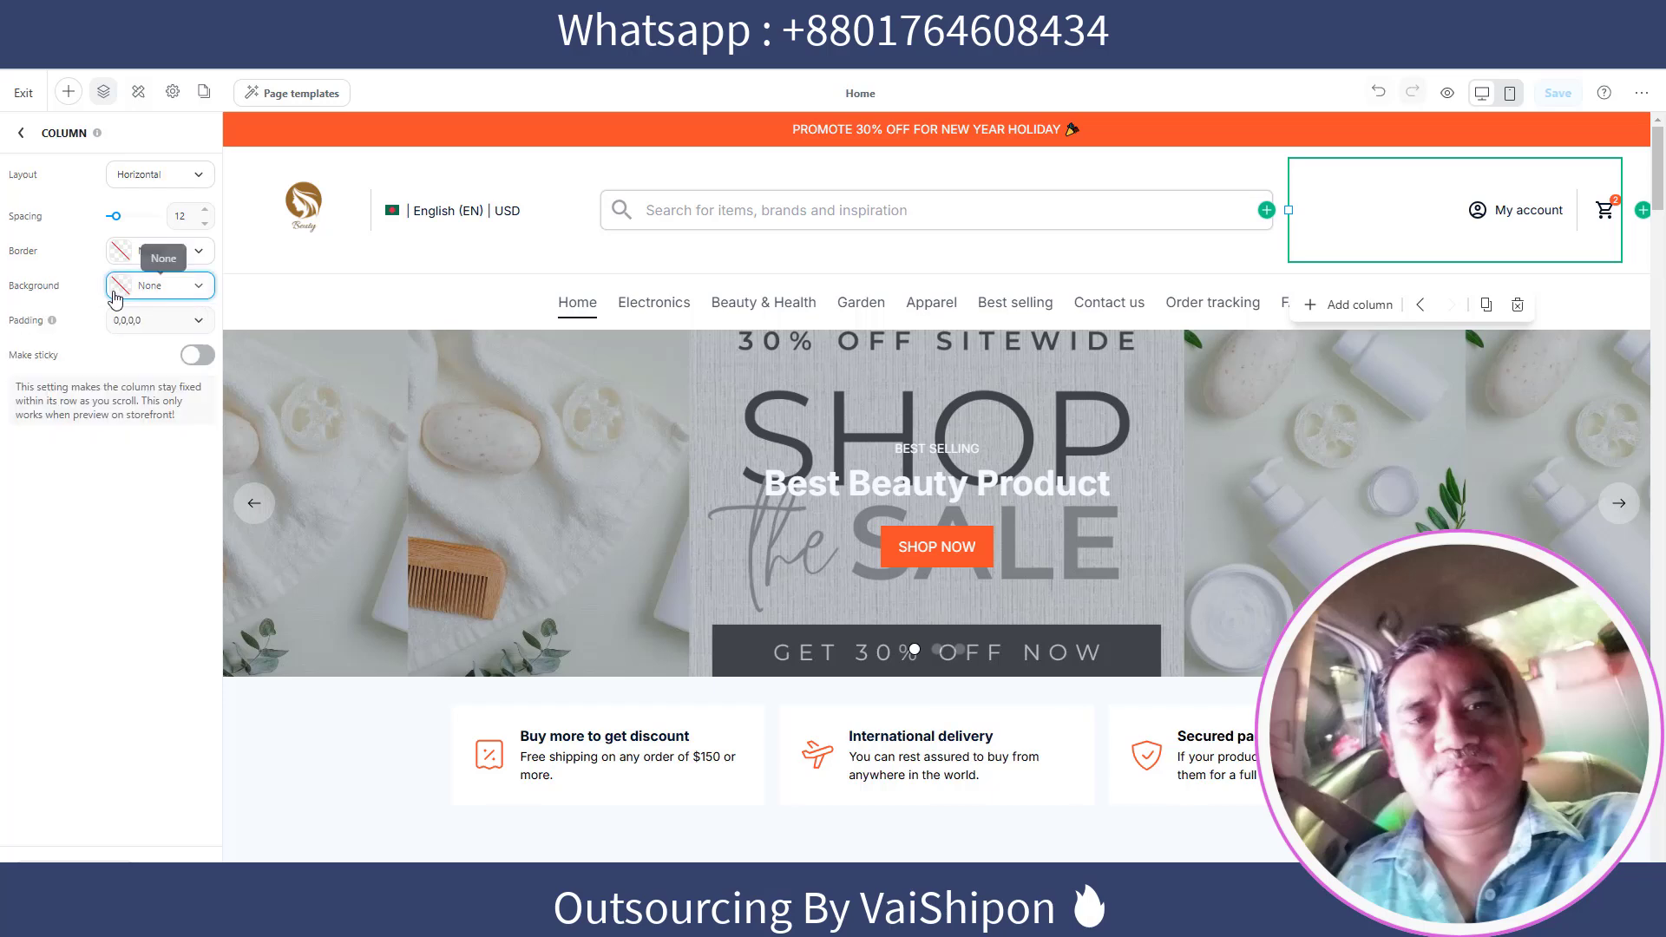
left_click(197, 256)
left_click(197, 254)
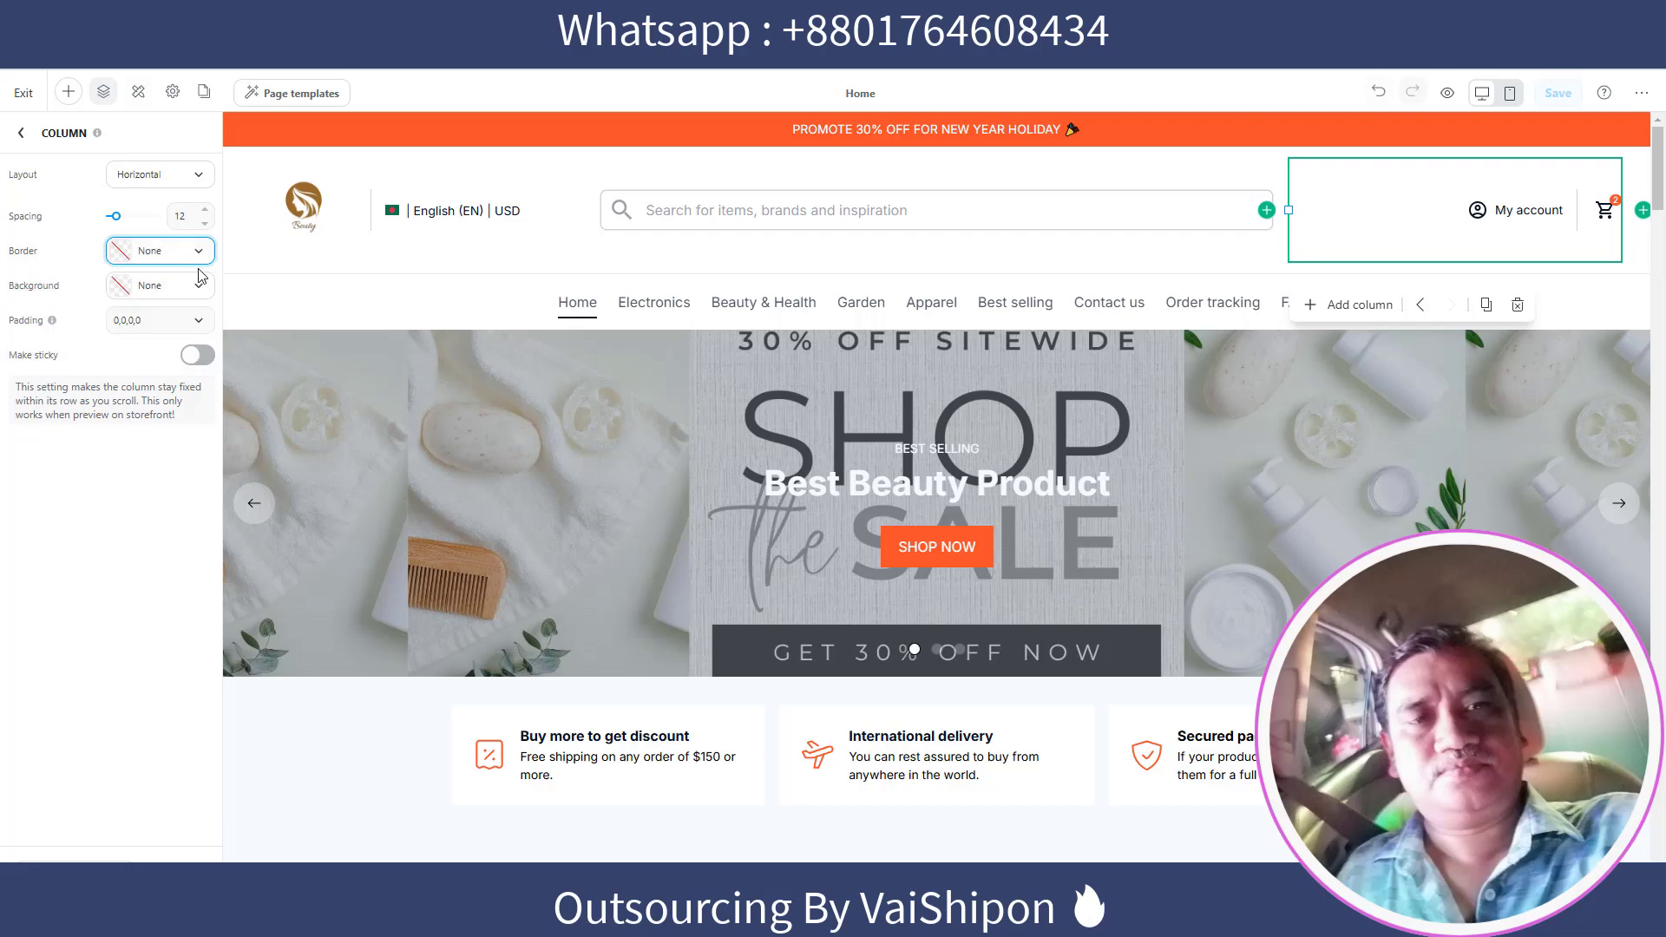
Look through the home page's Electronics, Apparel and both "Beaauty and healthy" sections
left_click(382, 16)
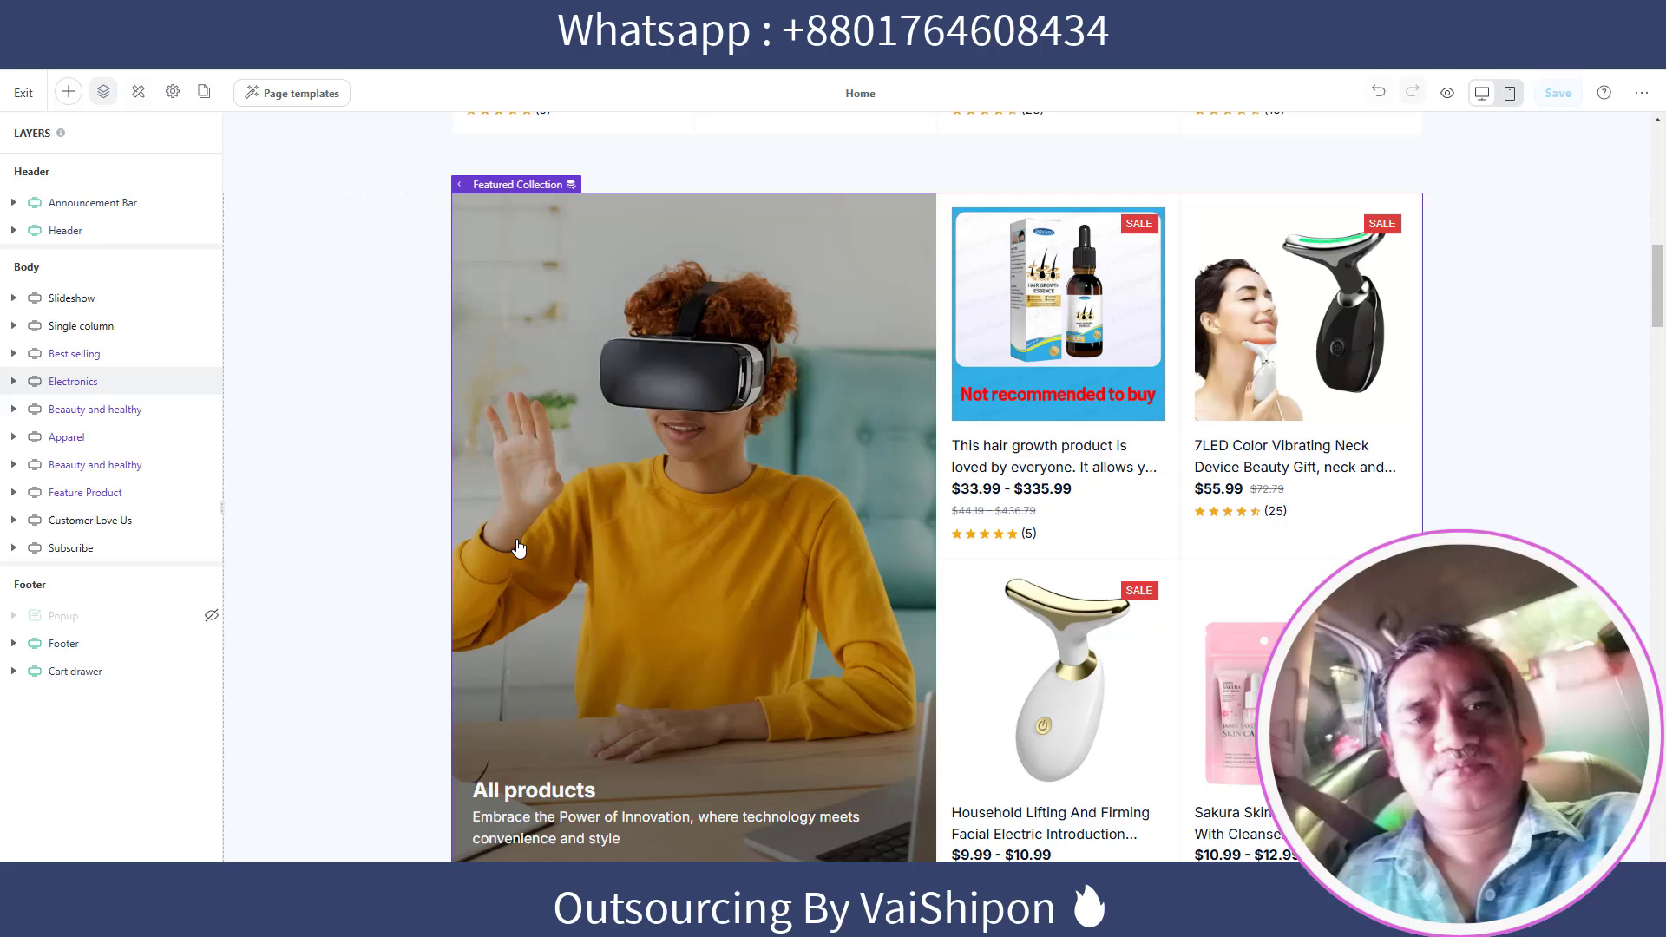
left_click(91, 411)
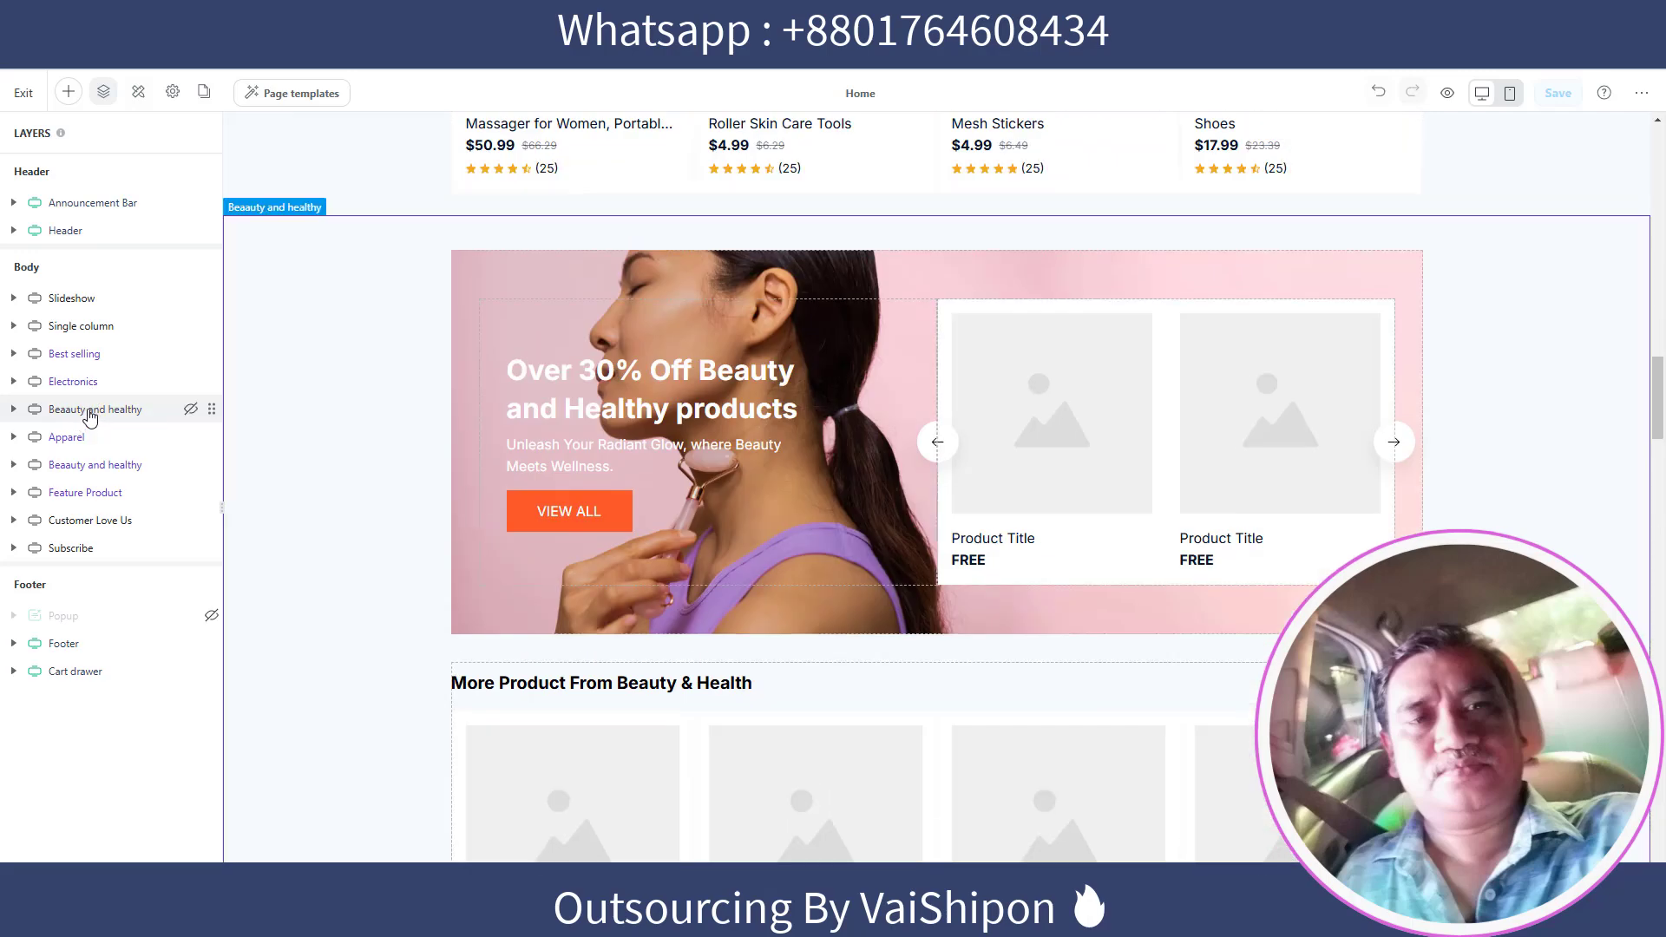
left_click(82, 440)
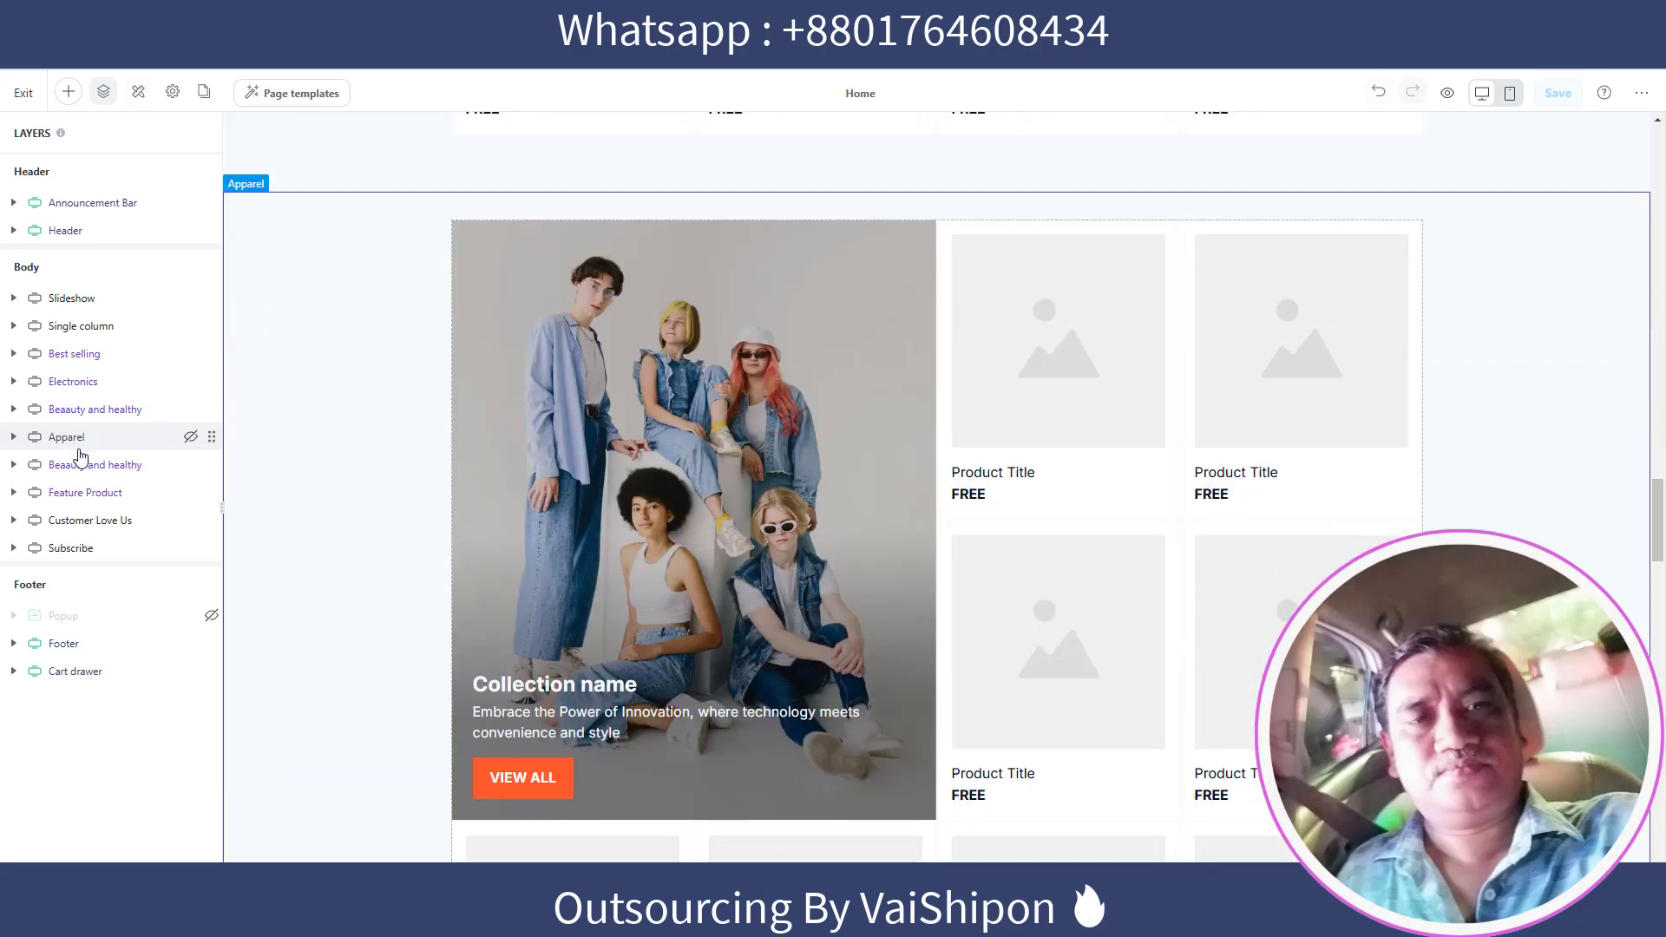
left_click(78, 469)
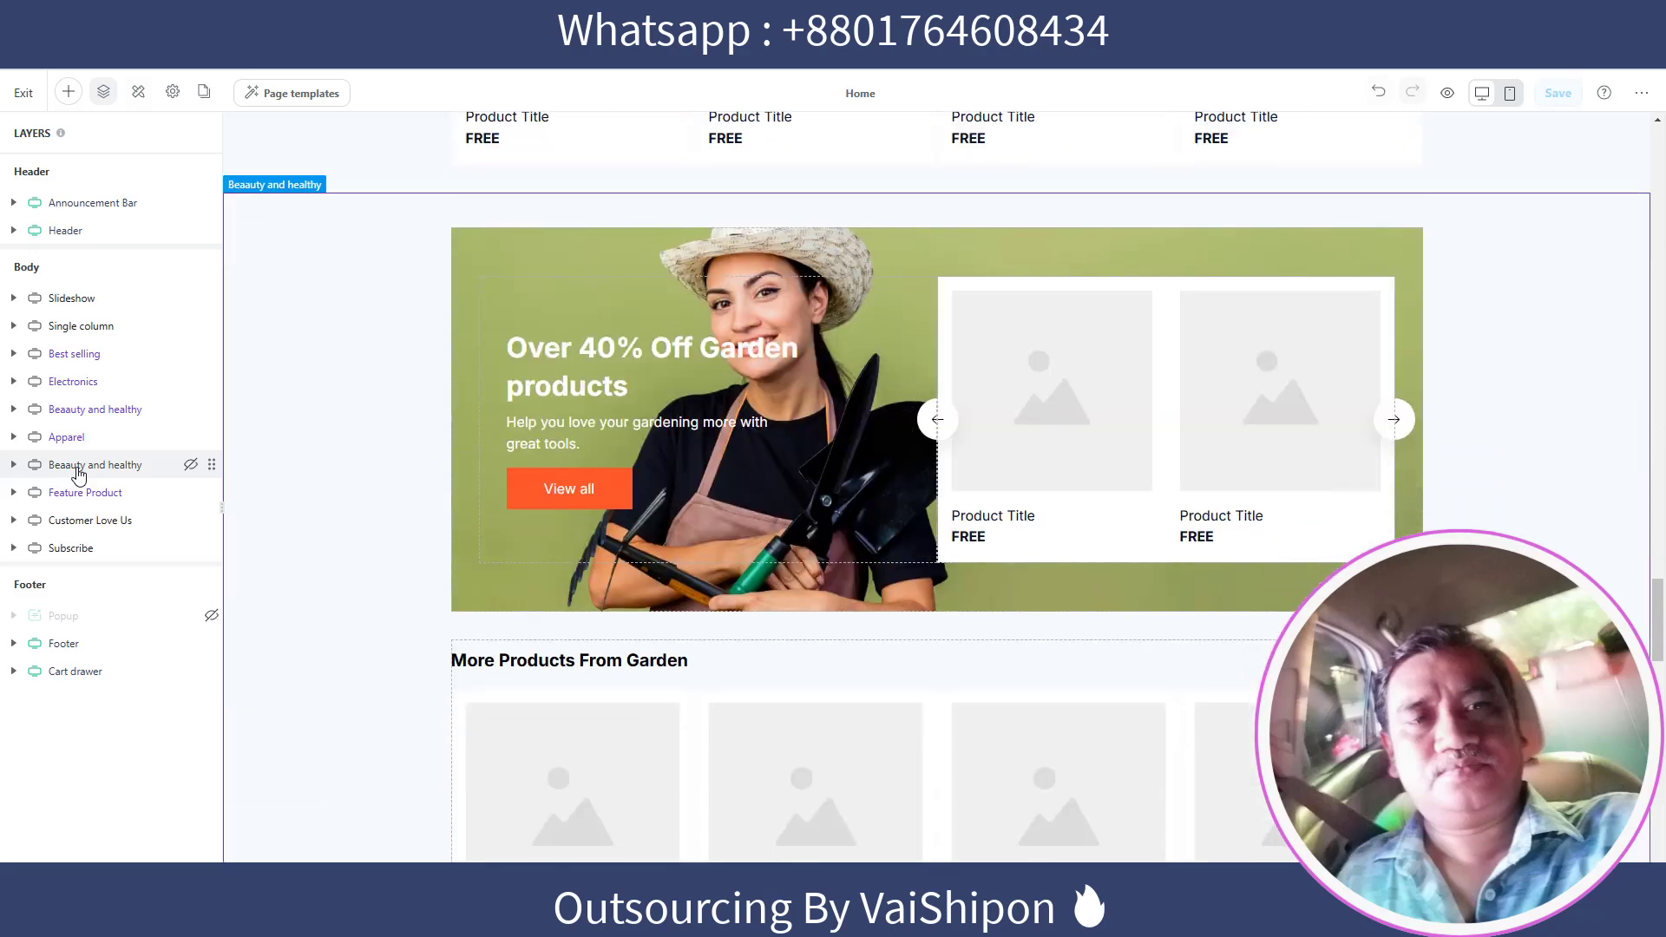
left_click(89, 383)
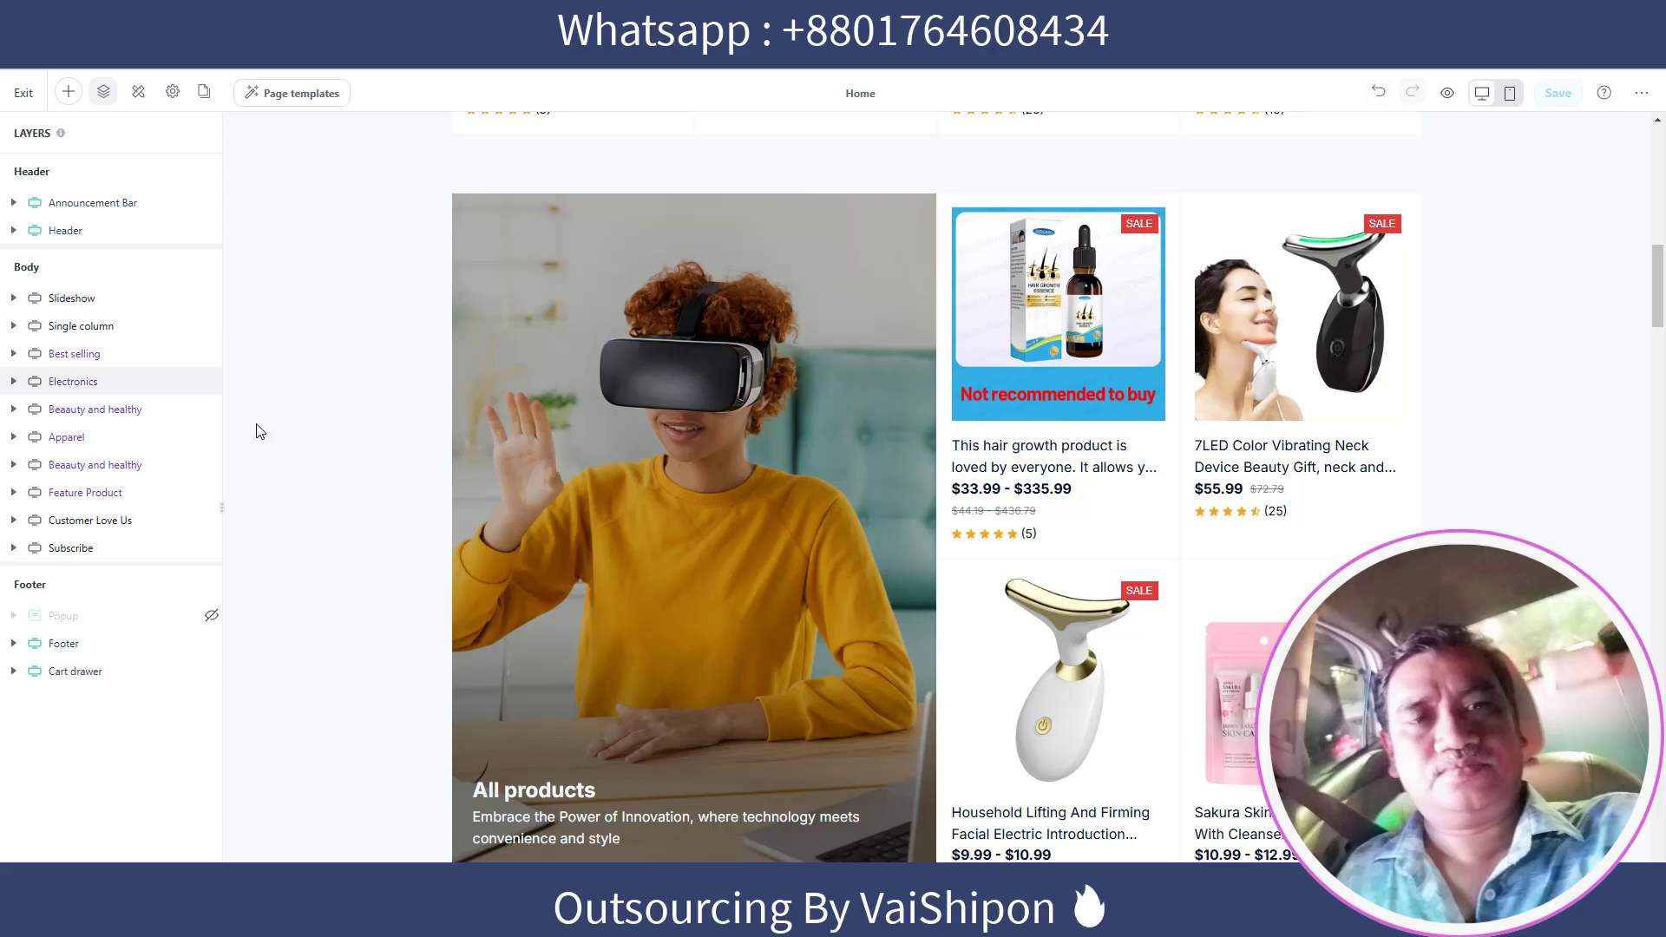
left_click(87, 467)
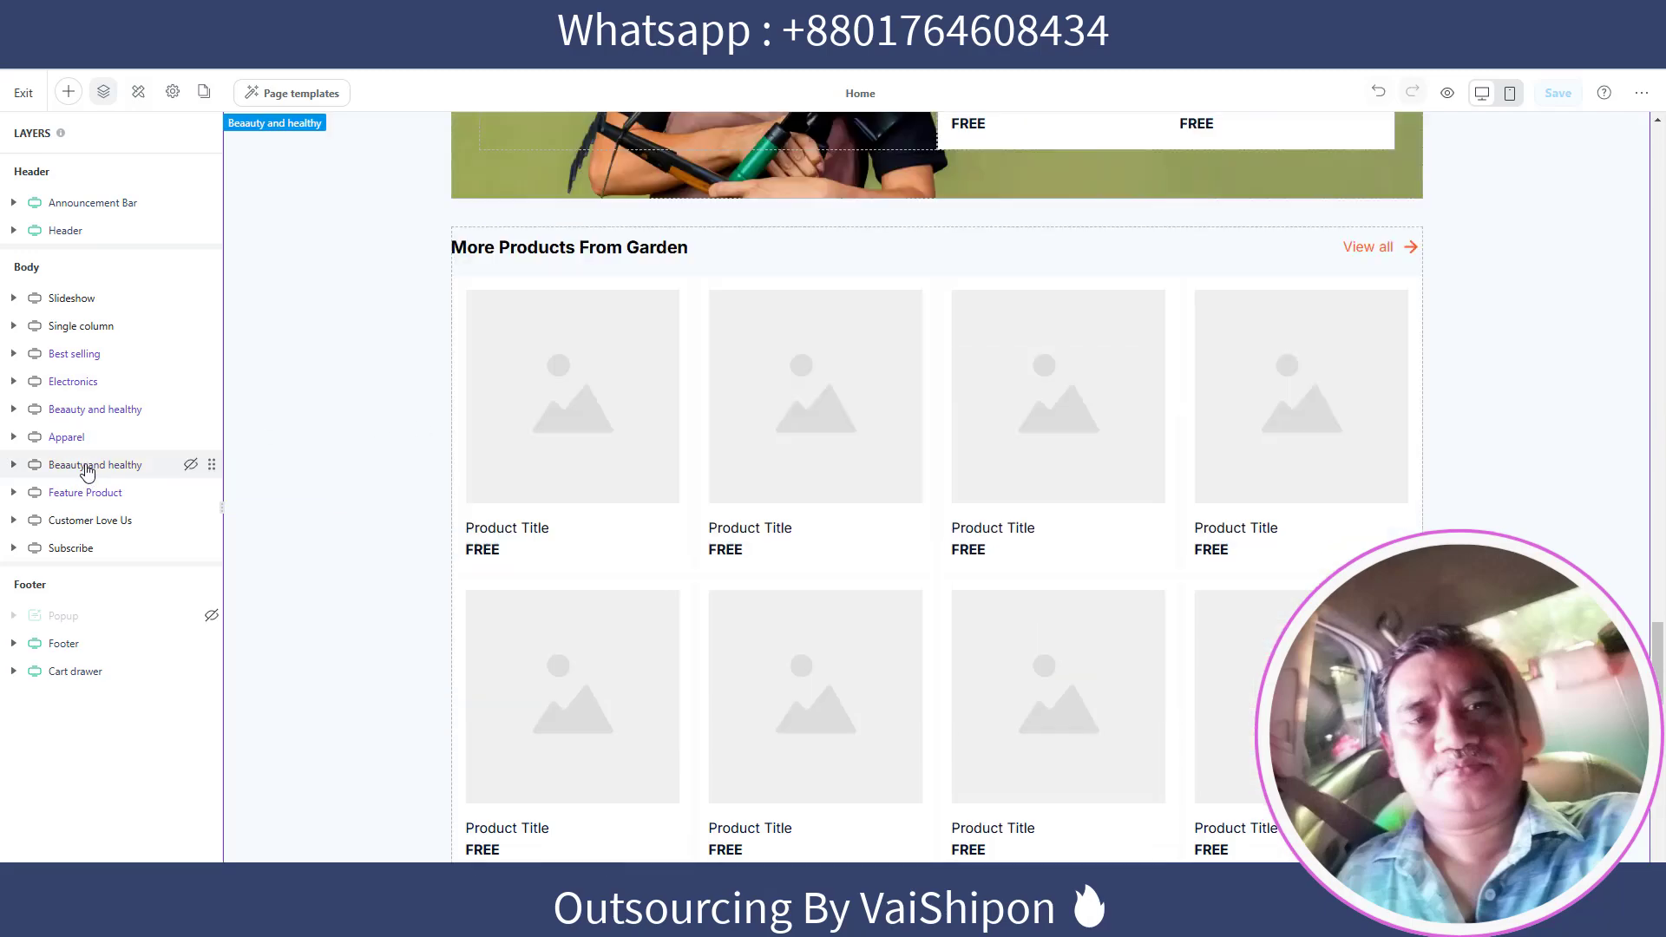
Examine the row settings of the "Over 40% Off Garden products" banner and return to the page's start
scroll(714, 460, "up", 3)
left_click(713, 461)
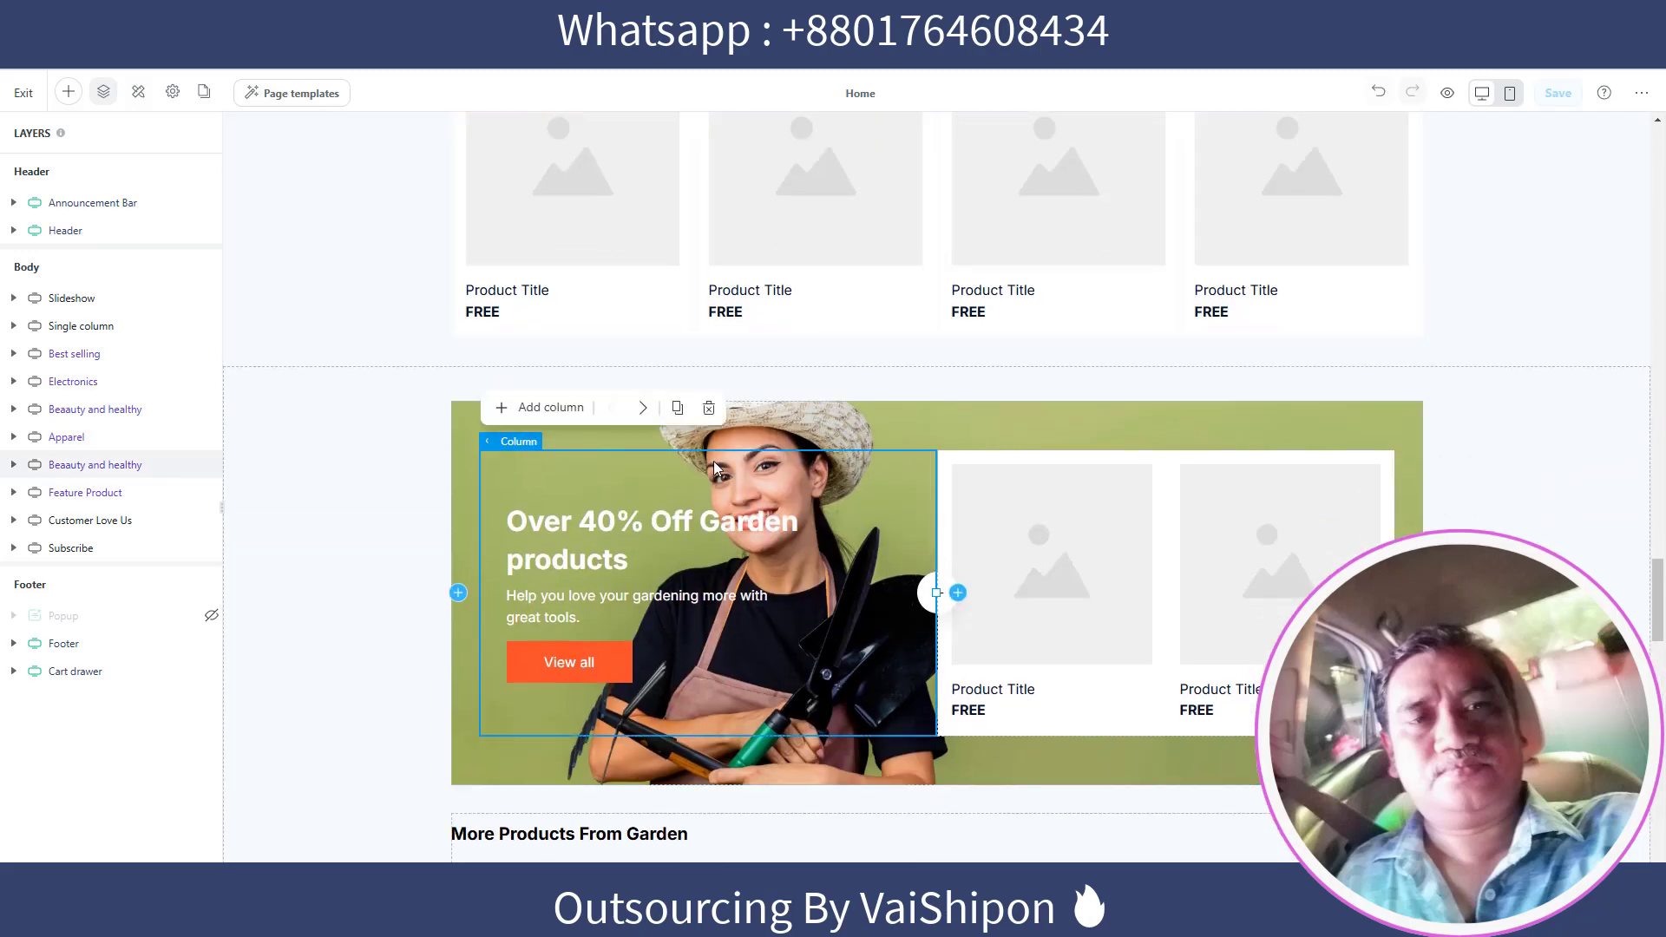
left_click(760, 425)
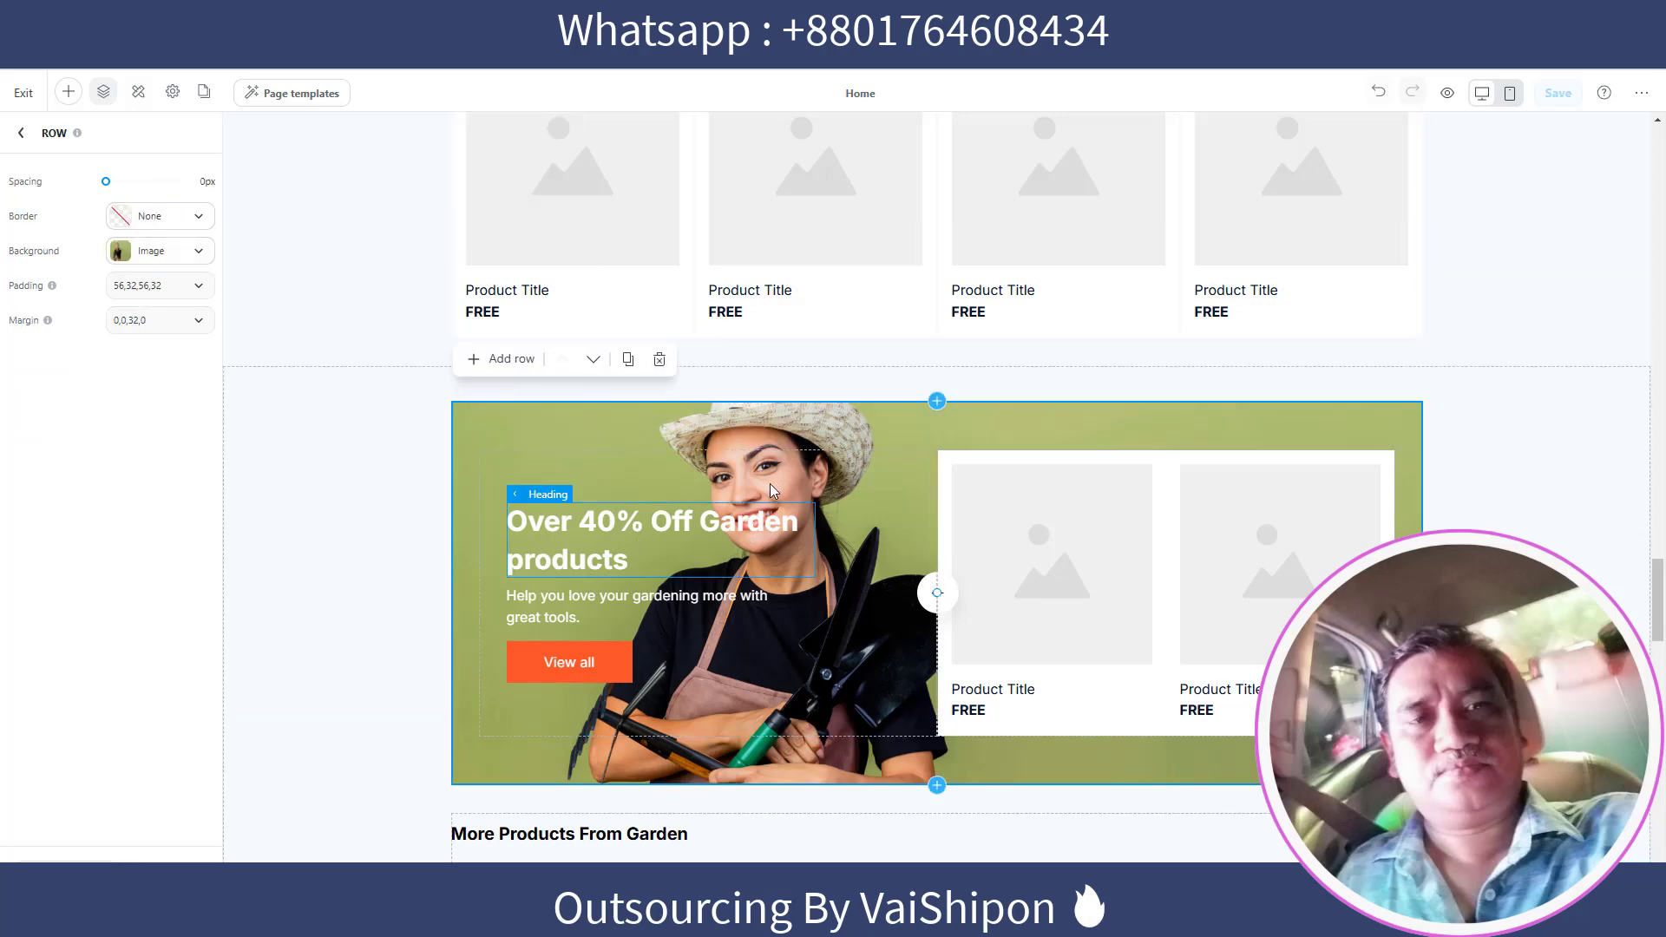
scroll(768, 482, "up", 15)
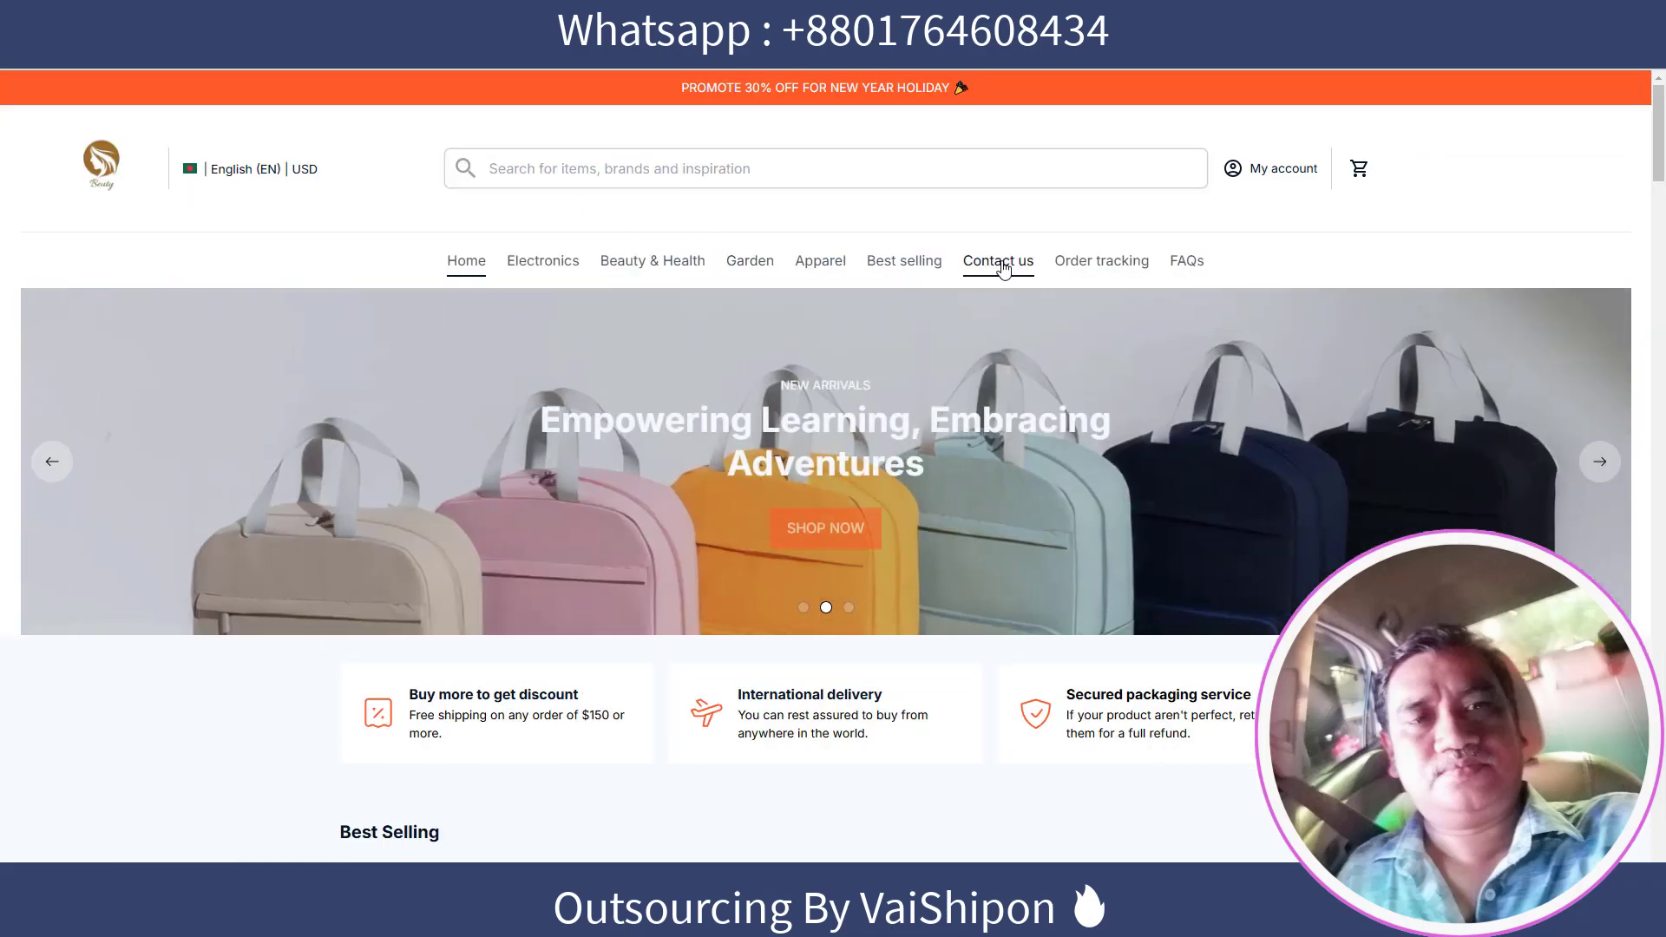
Open the storefront's Contact us page and review its form from start to end
left_click(1004, 267)
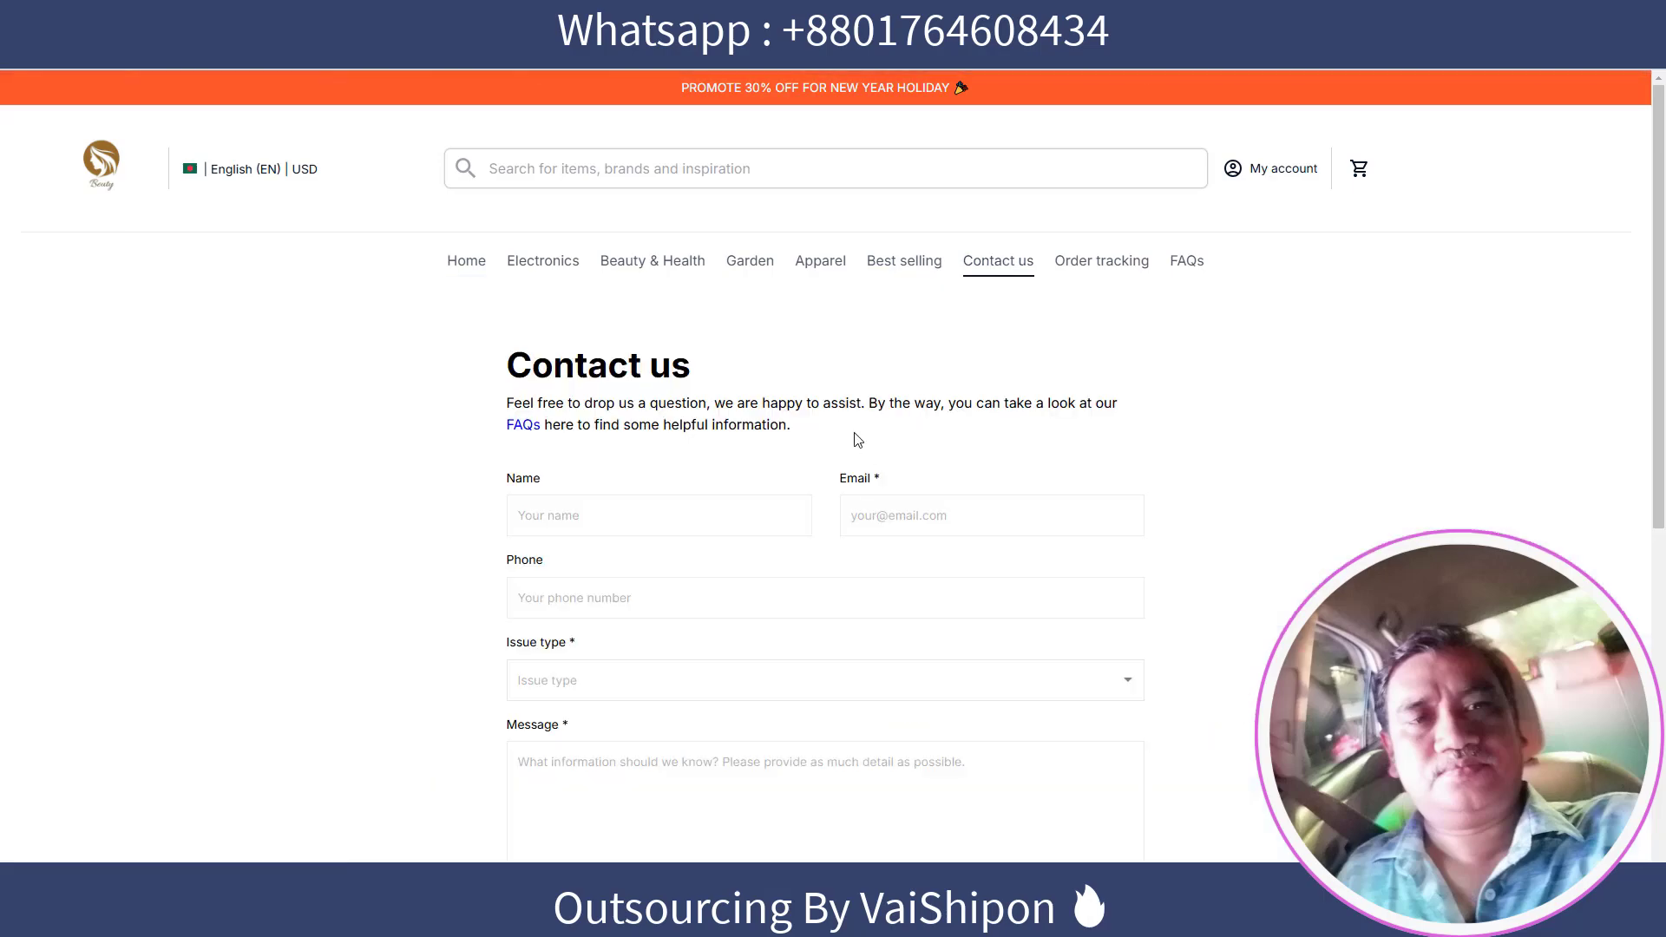
scroll(822, 532, "down", 8)
scroll(822, 532, "up", 8)
scroll(642, 455, "down", 5)
scroll(694, 447, "up", 5)
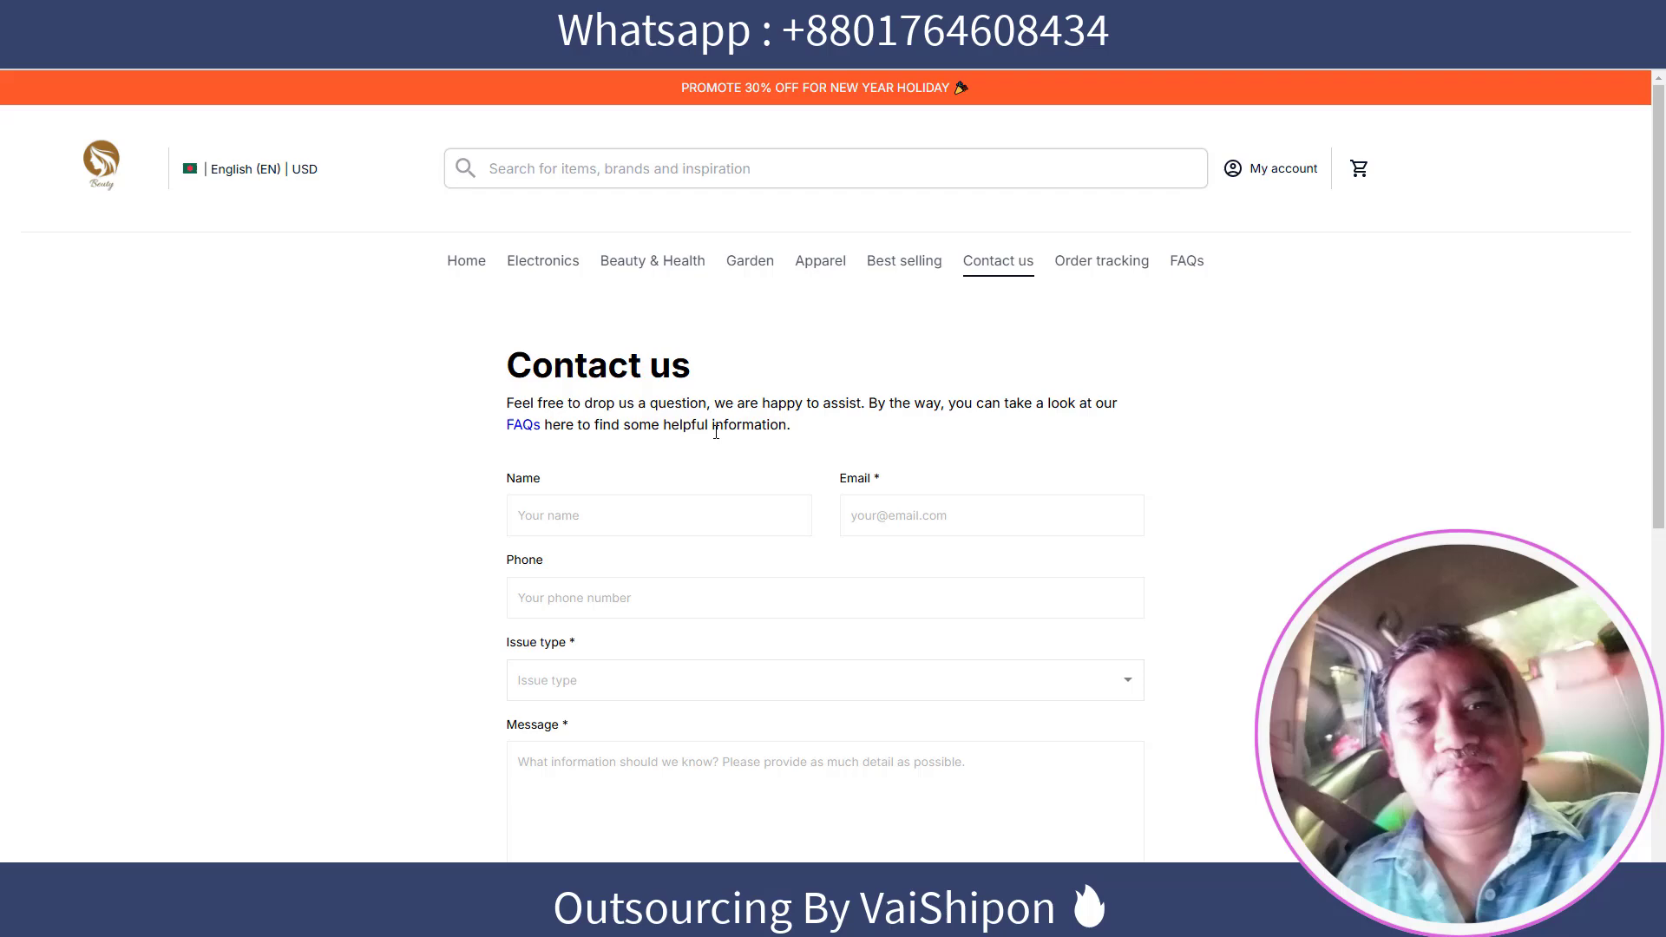
Review the storefront's Order tracking page and the questions on its FAQs page
left_click(1105, 259)
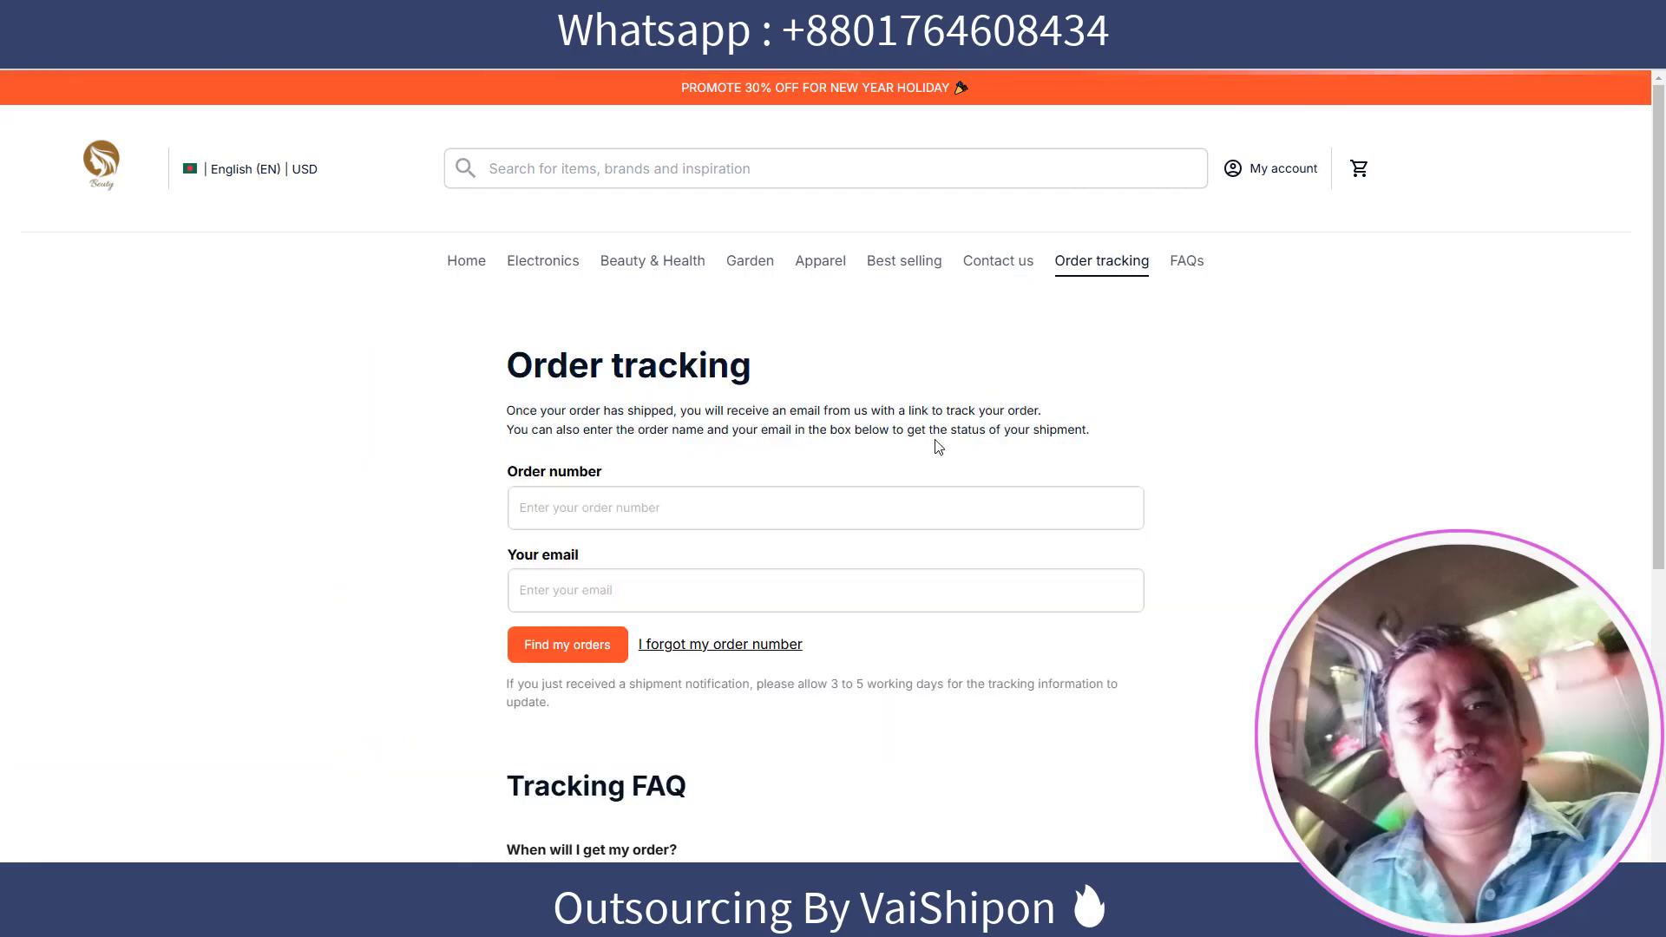
scroll(923, 479, "down", 5)
scroll(919, 483, "up", 5)
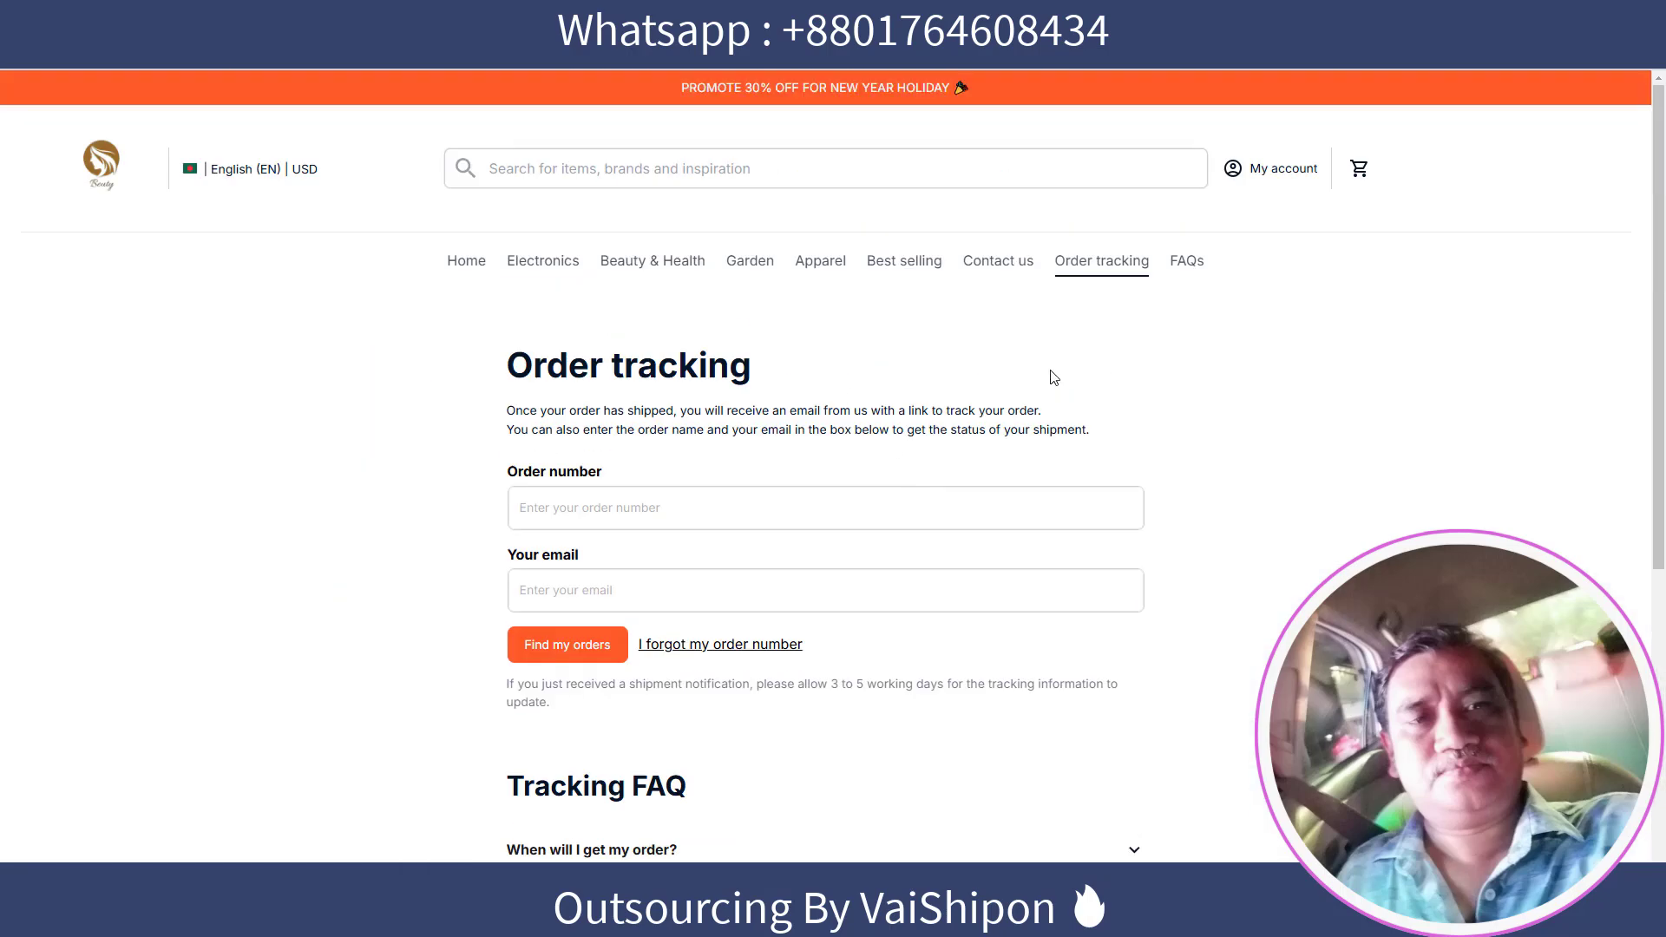
left_click(1182, 269)
scroll(1038, 487, "down", 10)
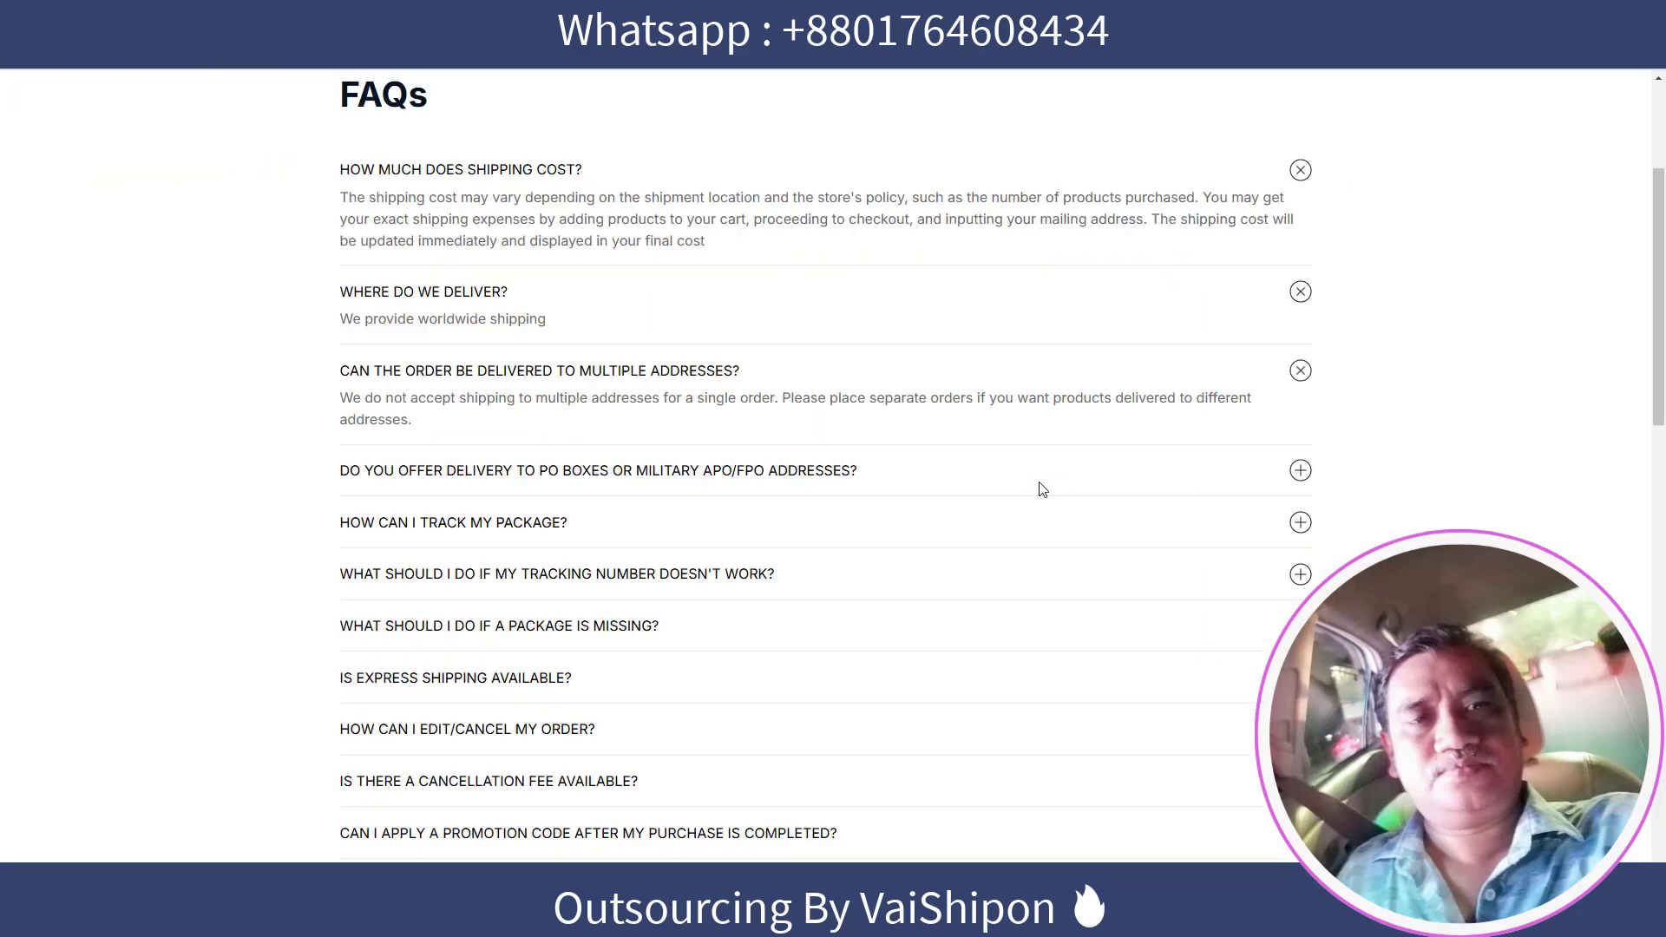
Finish reviewing the storefront's FAQs page and return to the store's home page
scroll(1042, 480, "down", 6)
scroll(1038, 461, "up", 12)
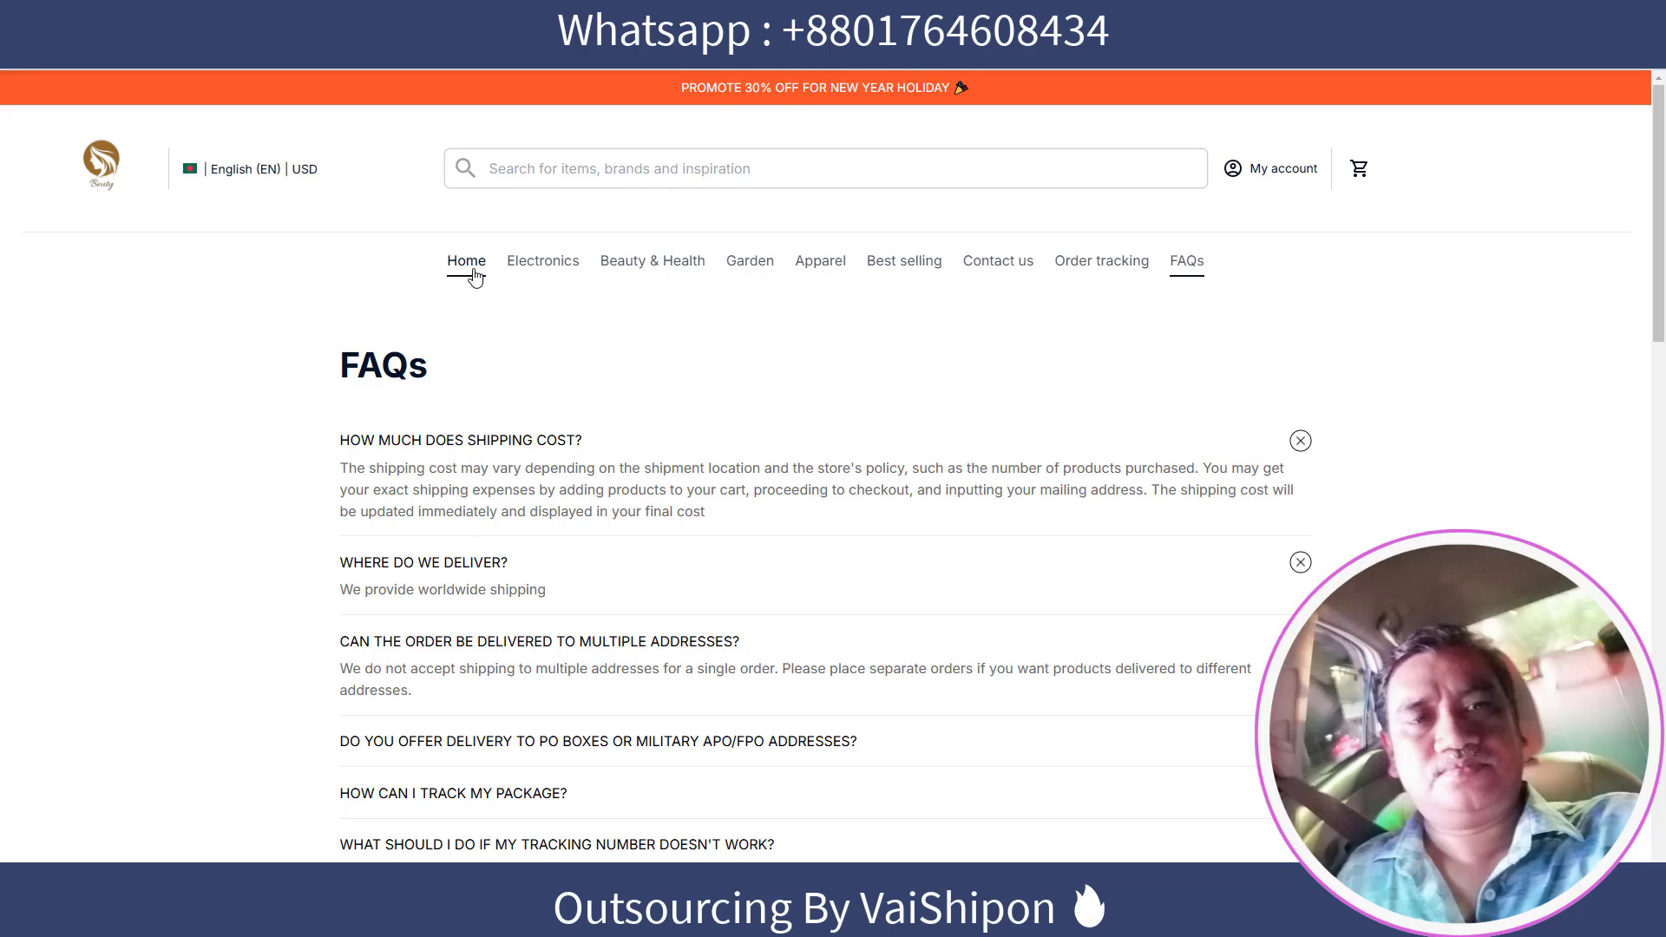
left_click(474, 276)
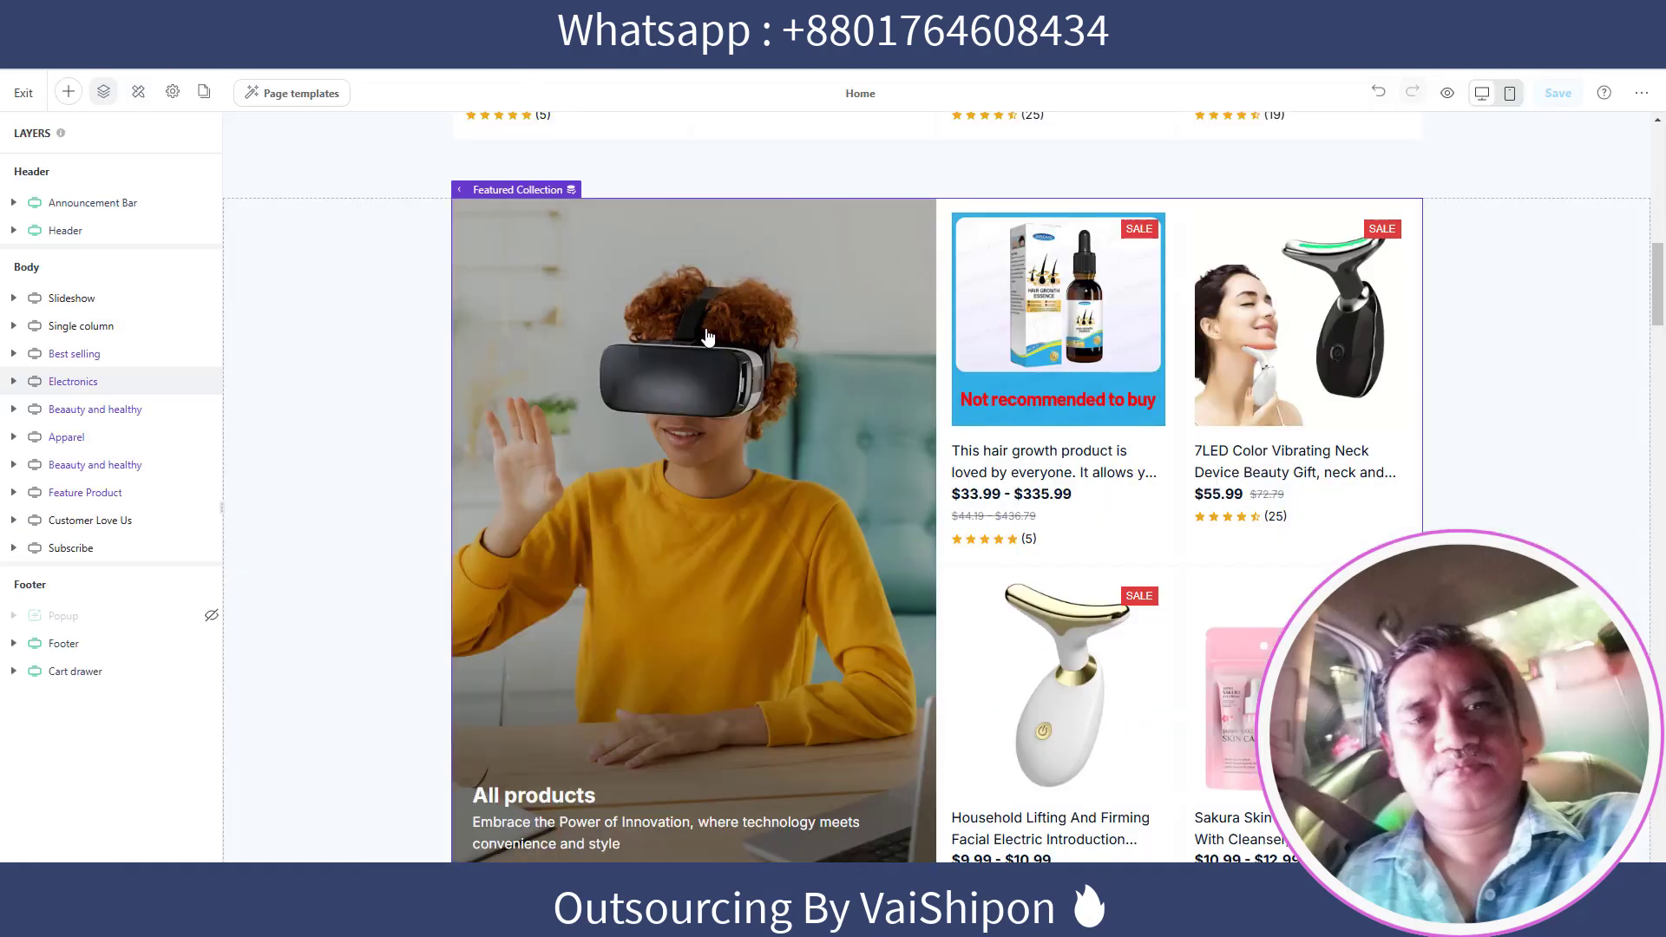
In the page editor, examine the Electronics section's Featured Collection settings and the Subscribe section's sale image
left_click(708, 337)
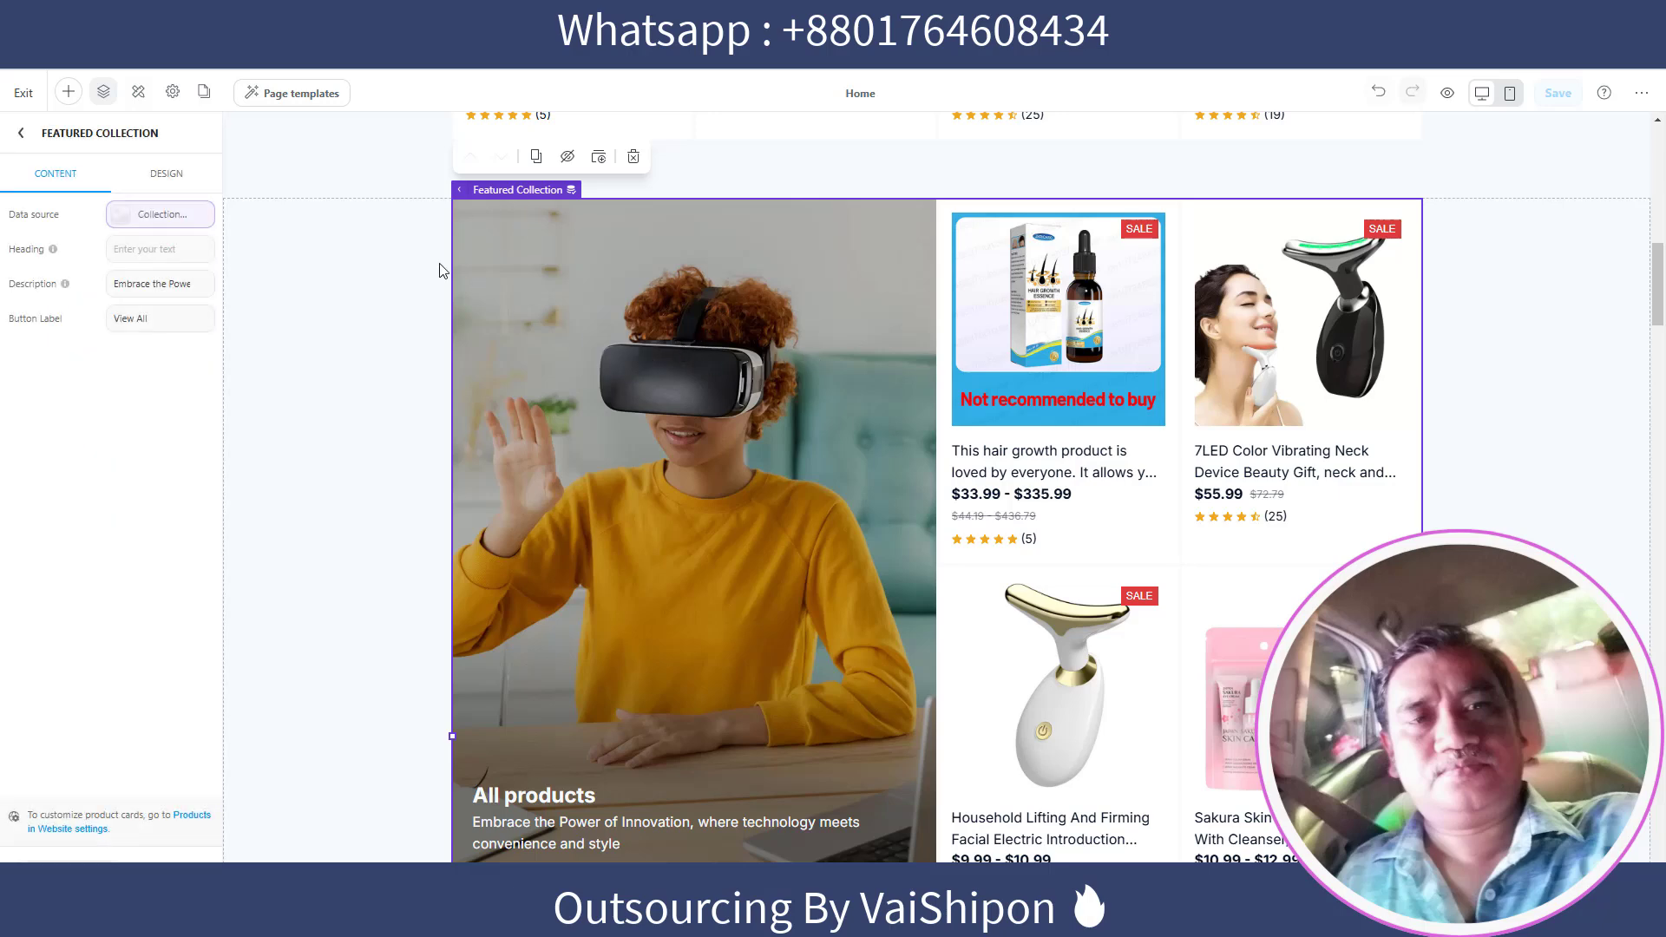
mouse_move(147, 351)
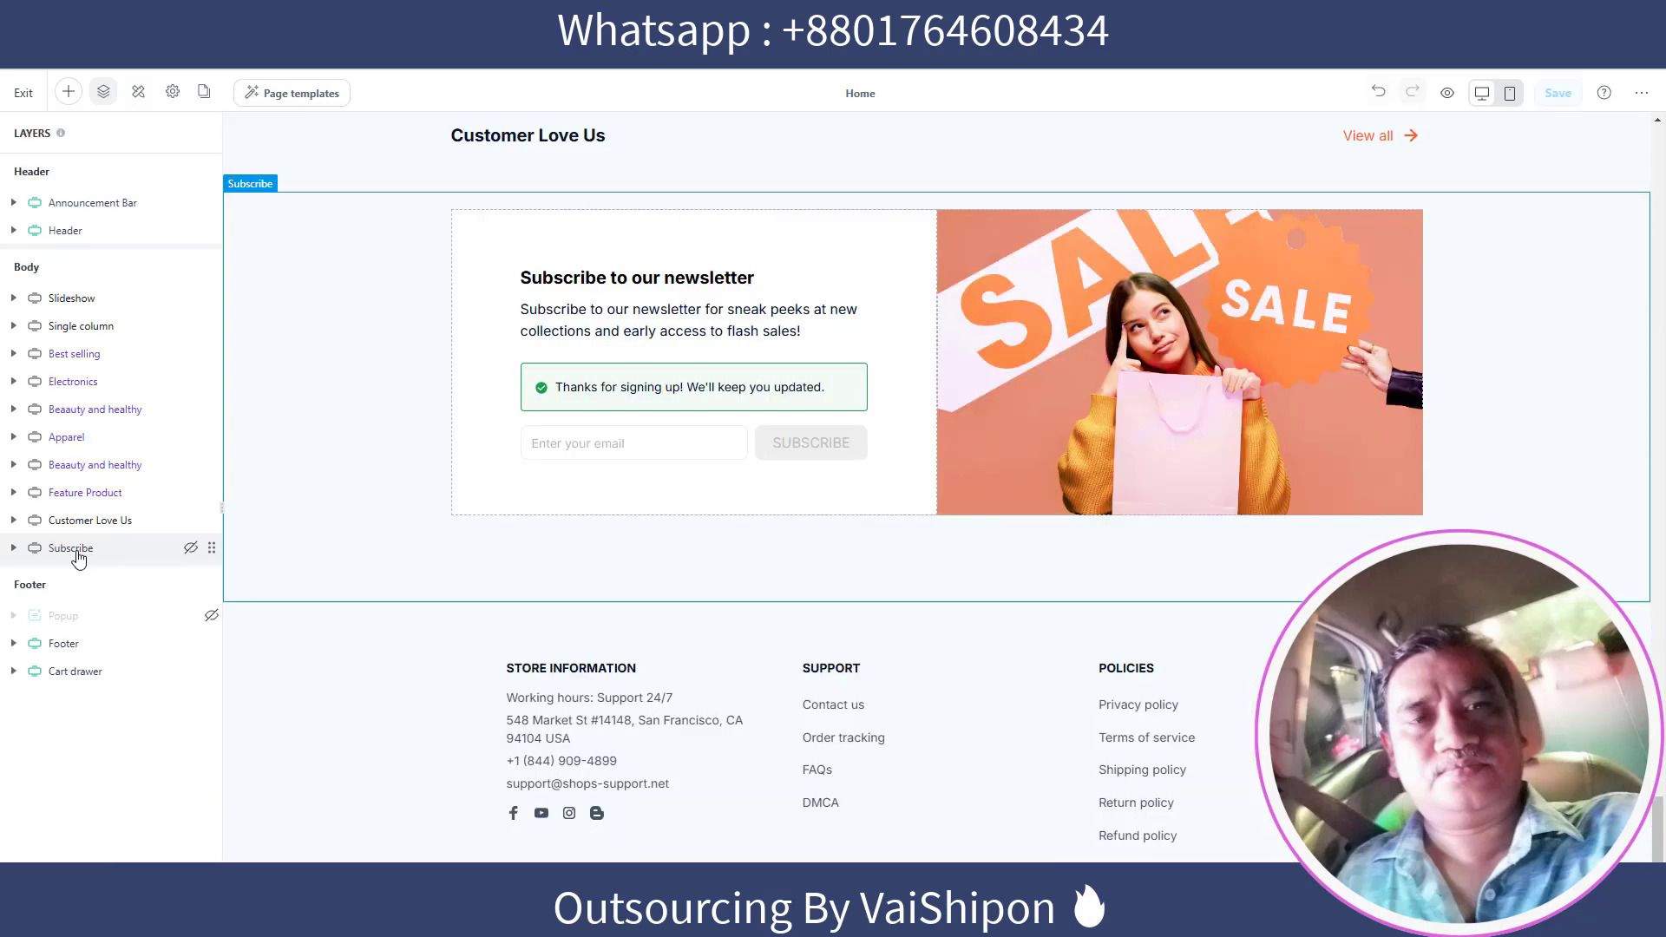
left_click(80, 550)
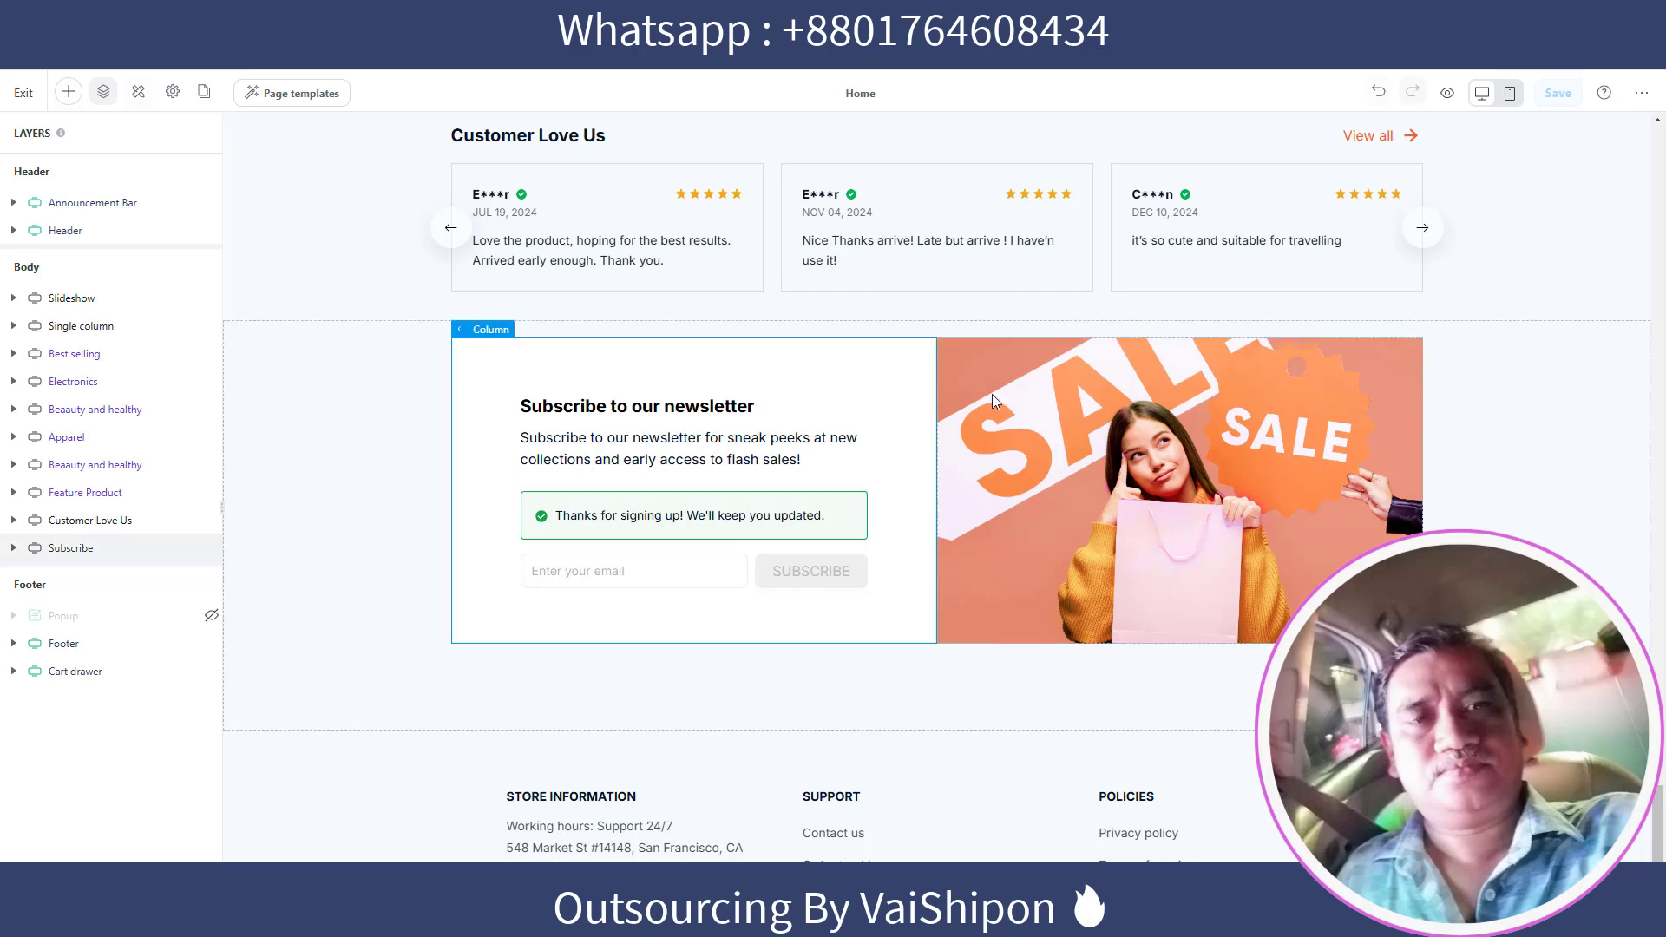
left_click(1052, 450)
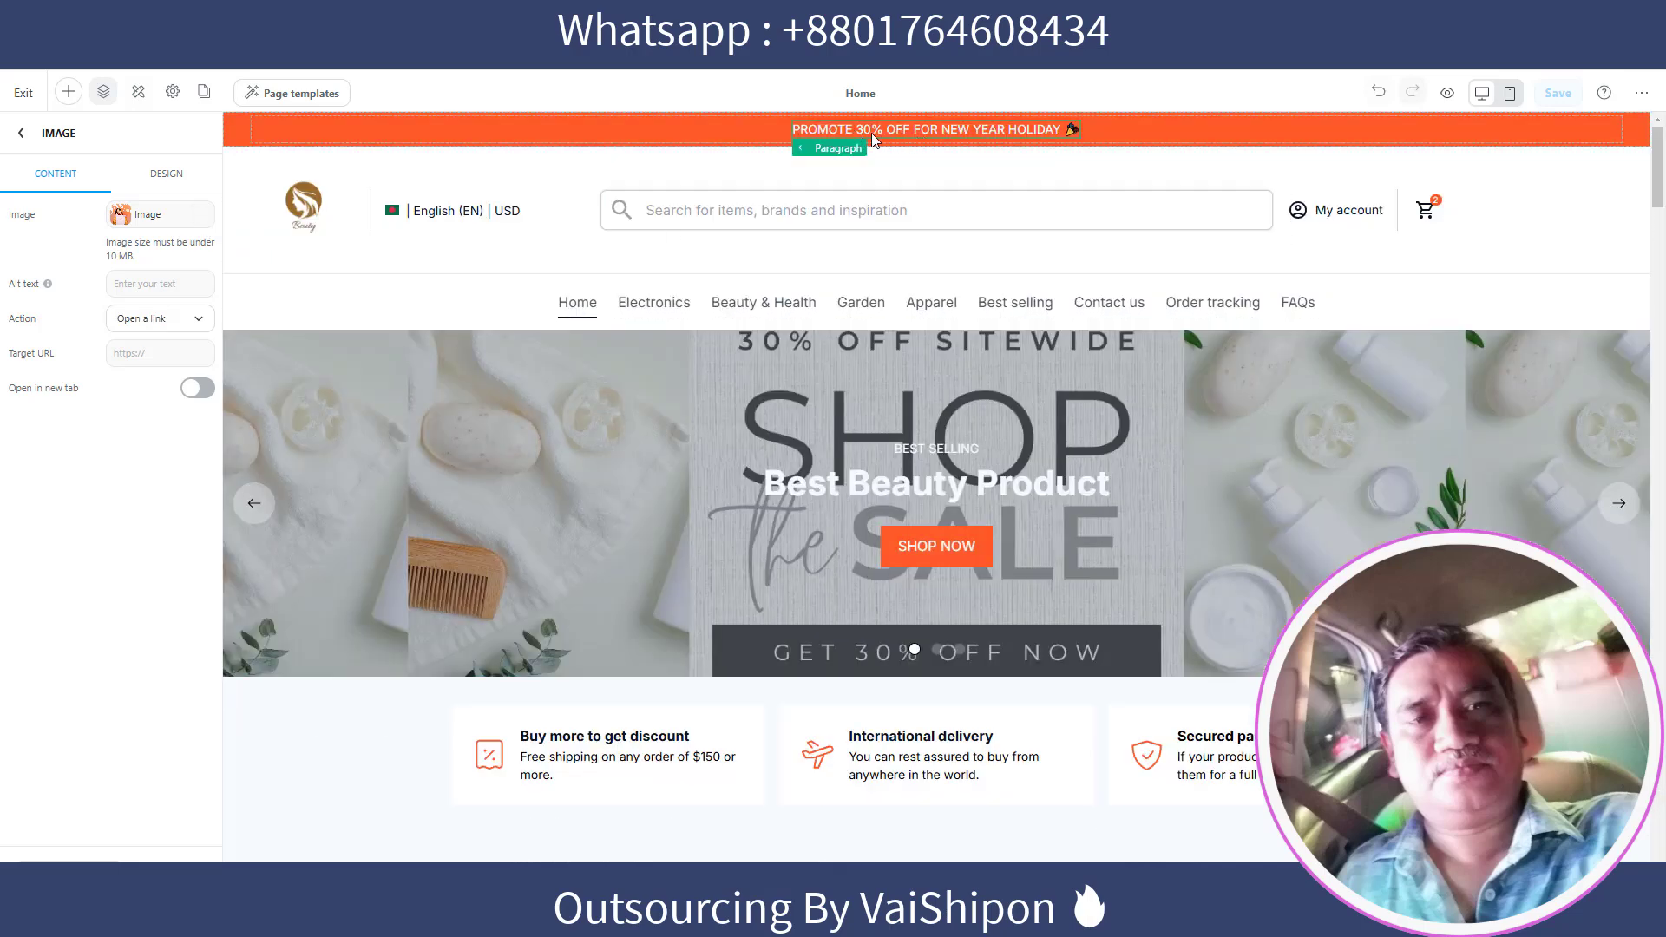
Open the announcement bar's holiday promotion paragraph for text editing and highlight part of its text
left_click(954, 130)
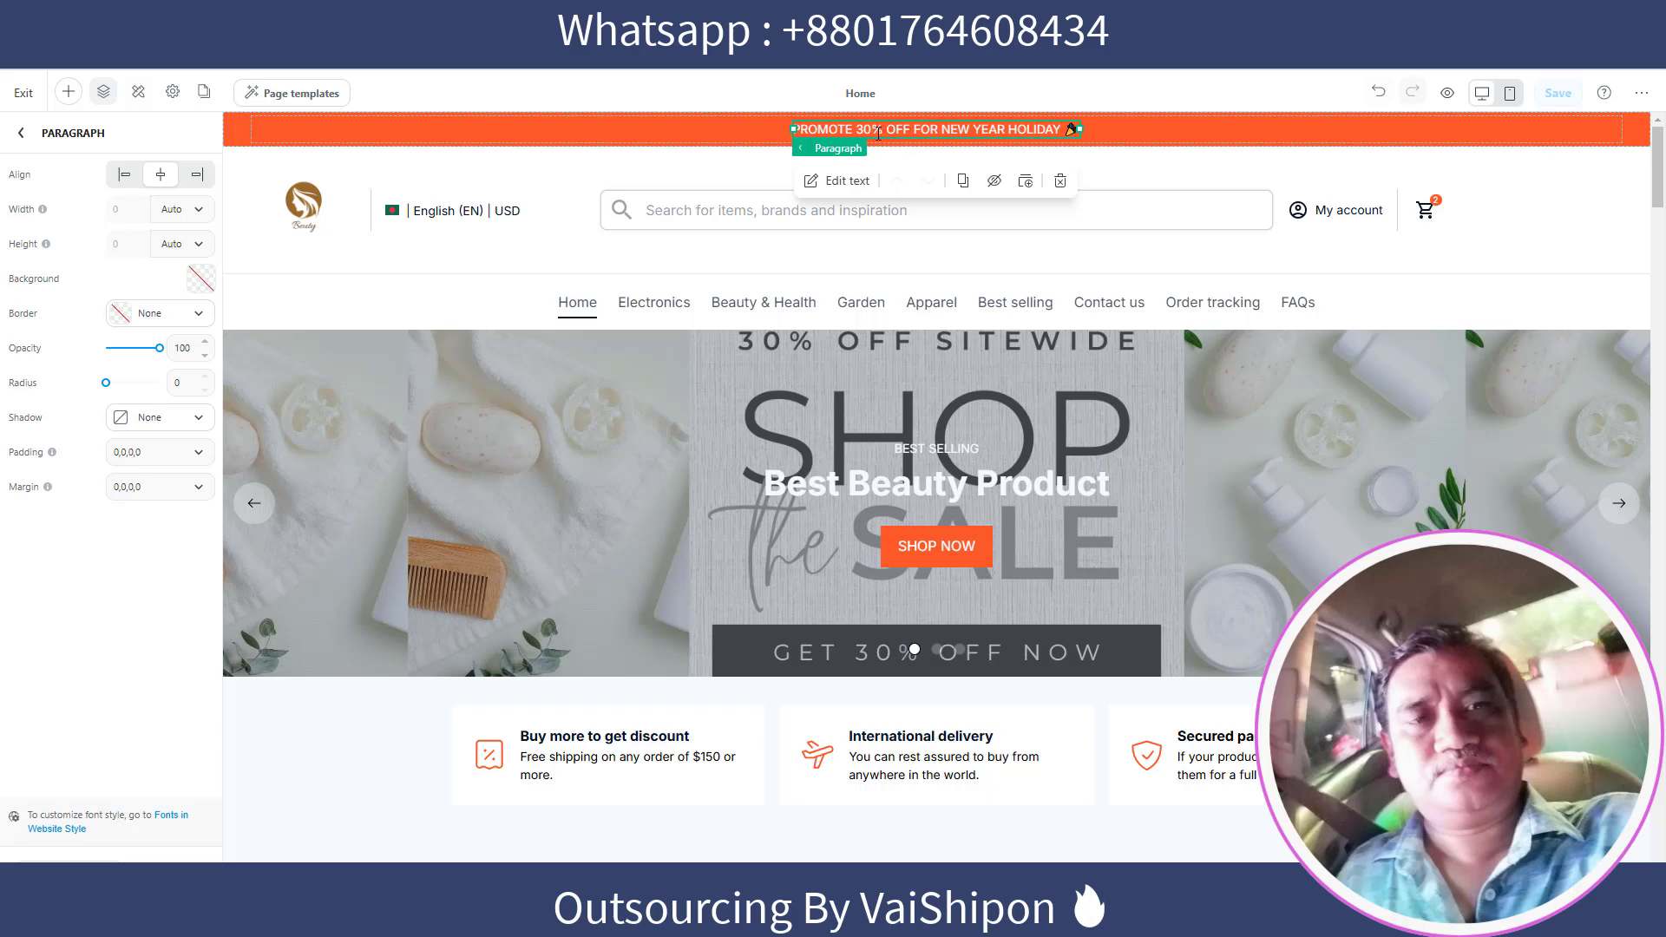
left_click(834, 182)
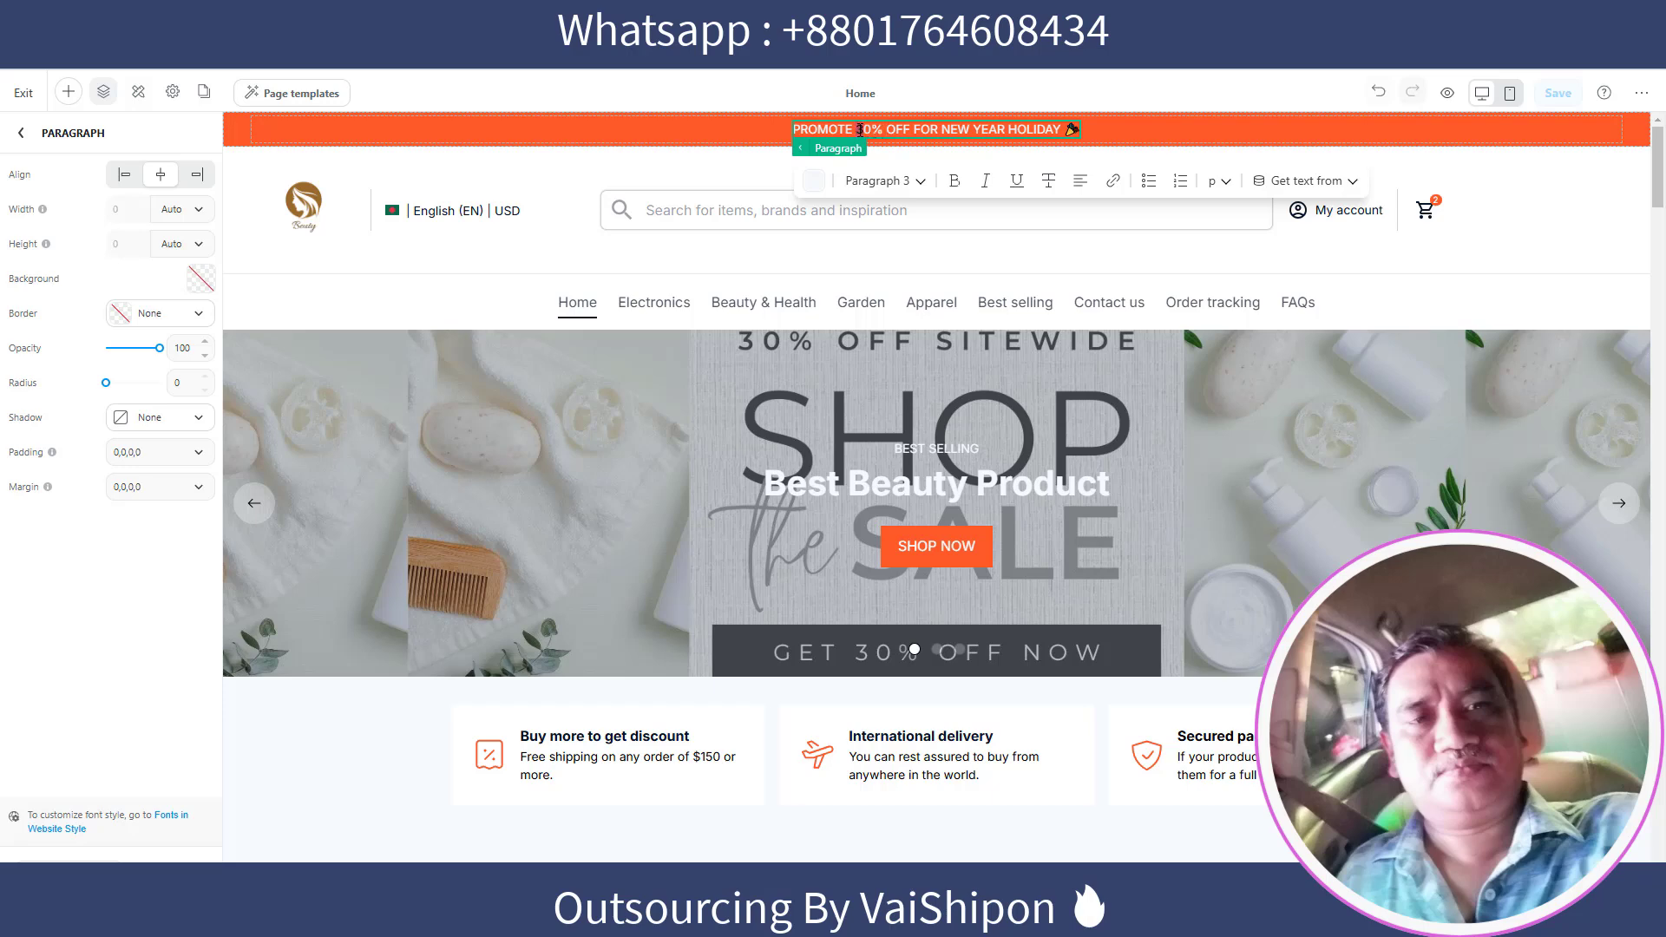
left_click_drag(918, 131, 1061, 131)
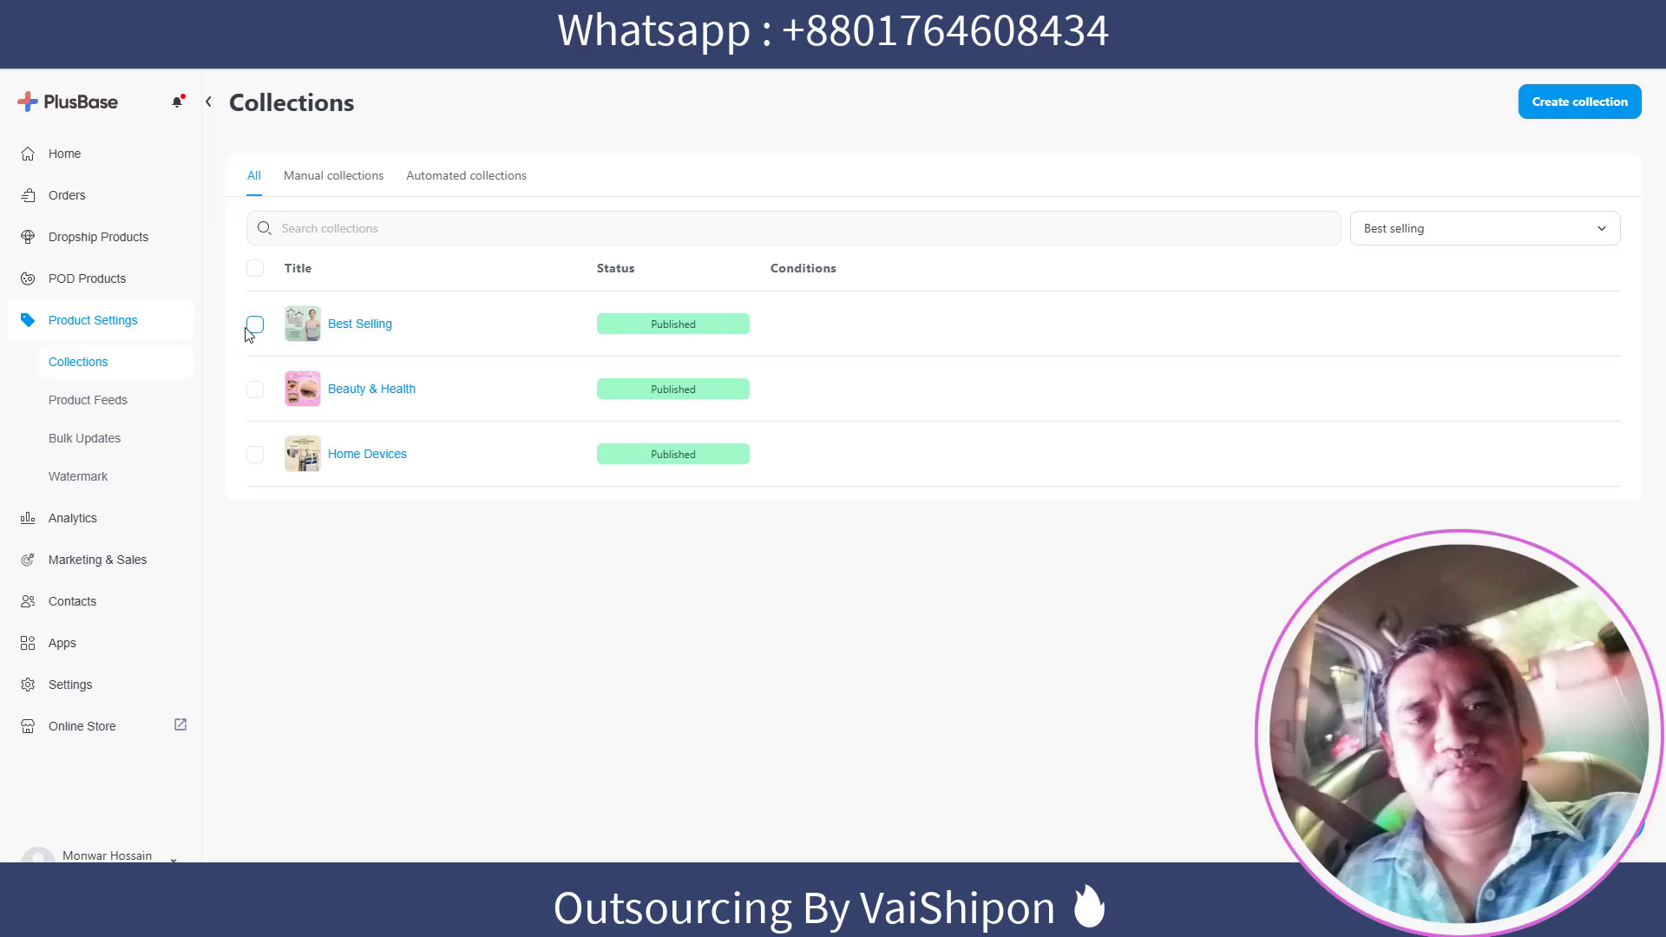
Start a new product collection in the store admin and title it "Best Beauty Produts"
left_click(255, 270)
left_click(255, 270)
left_click(1578, 102)
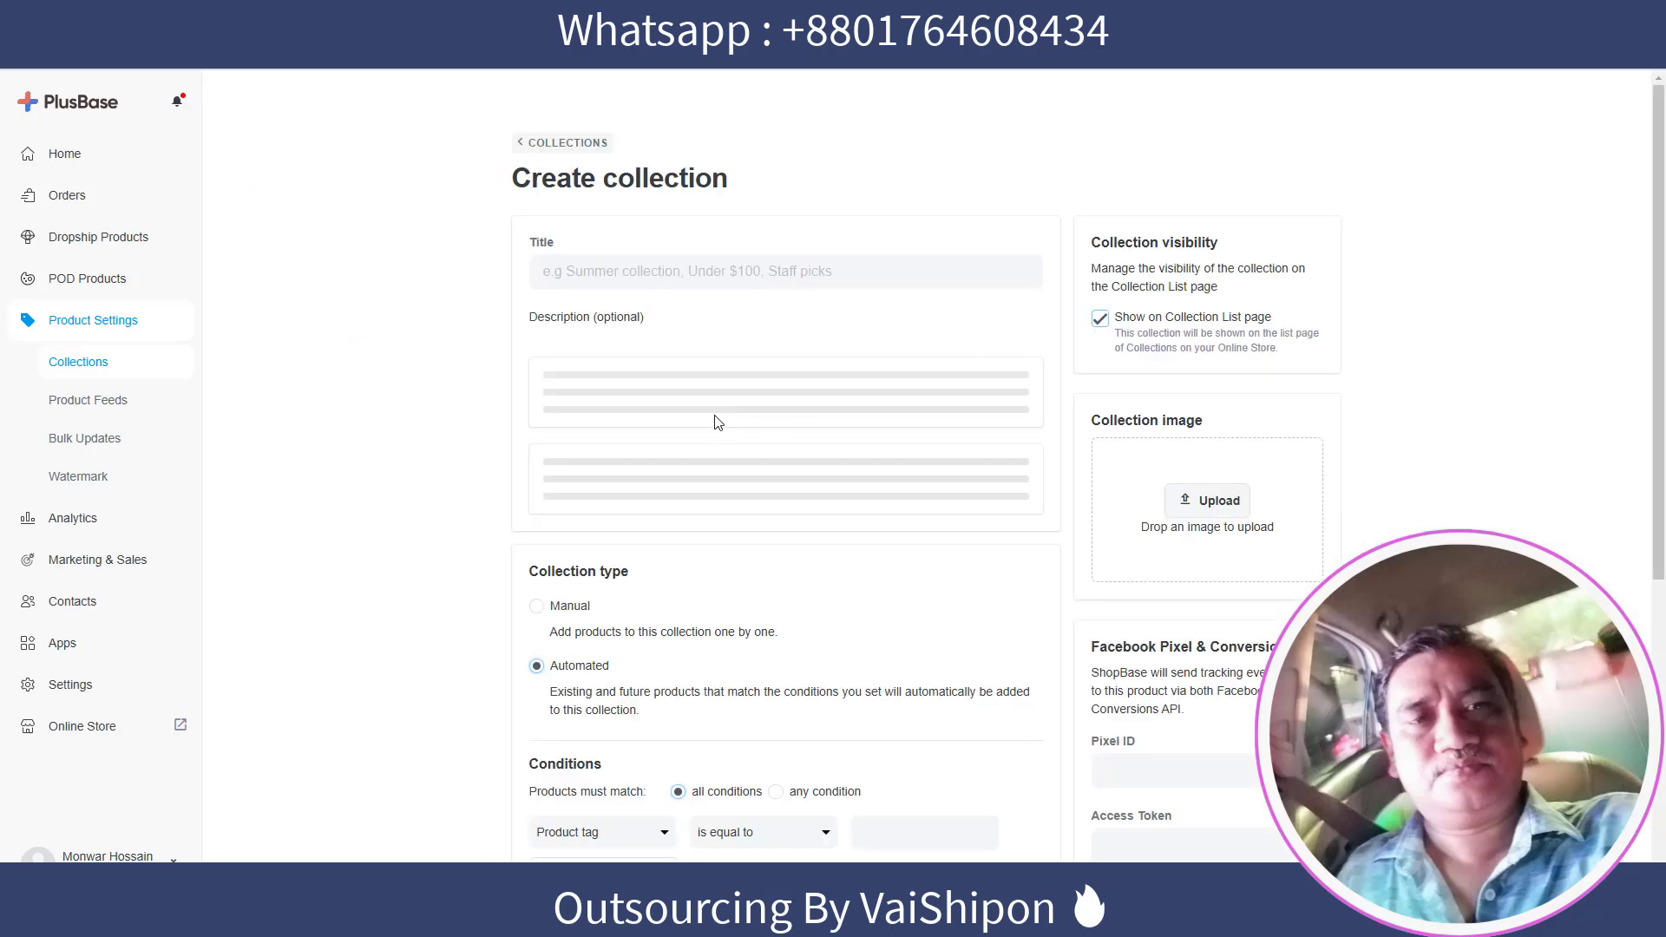
left_click(733, 257)
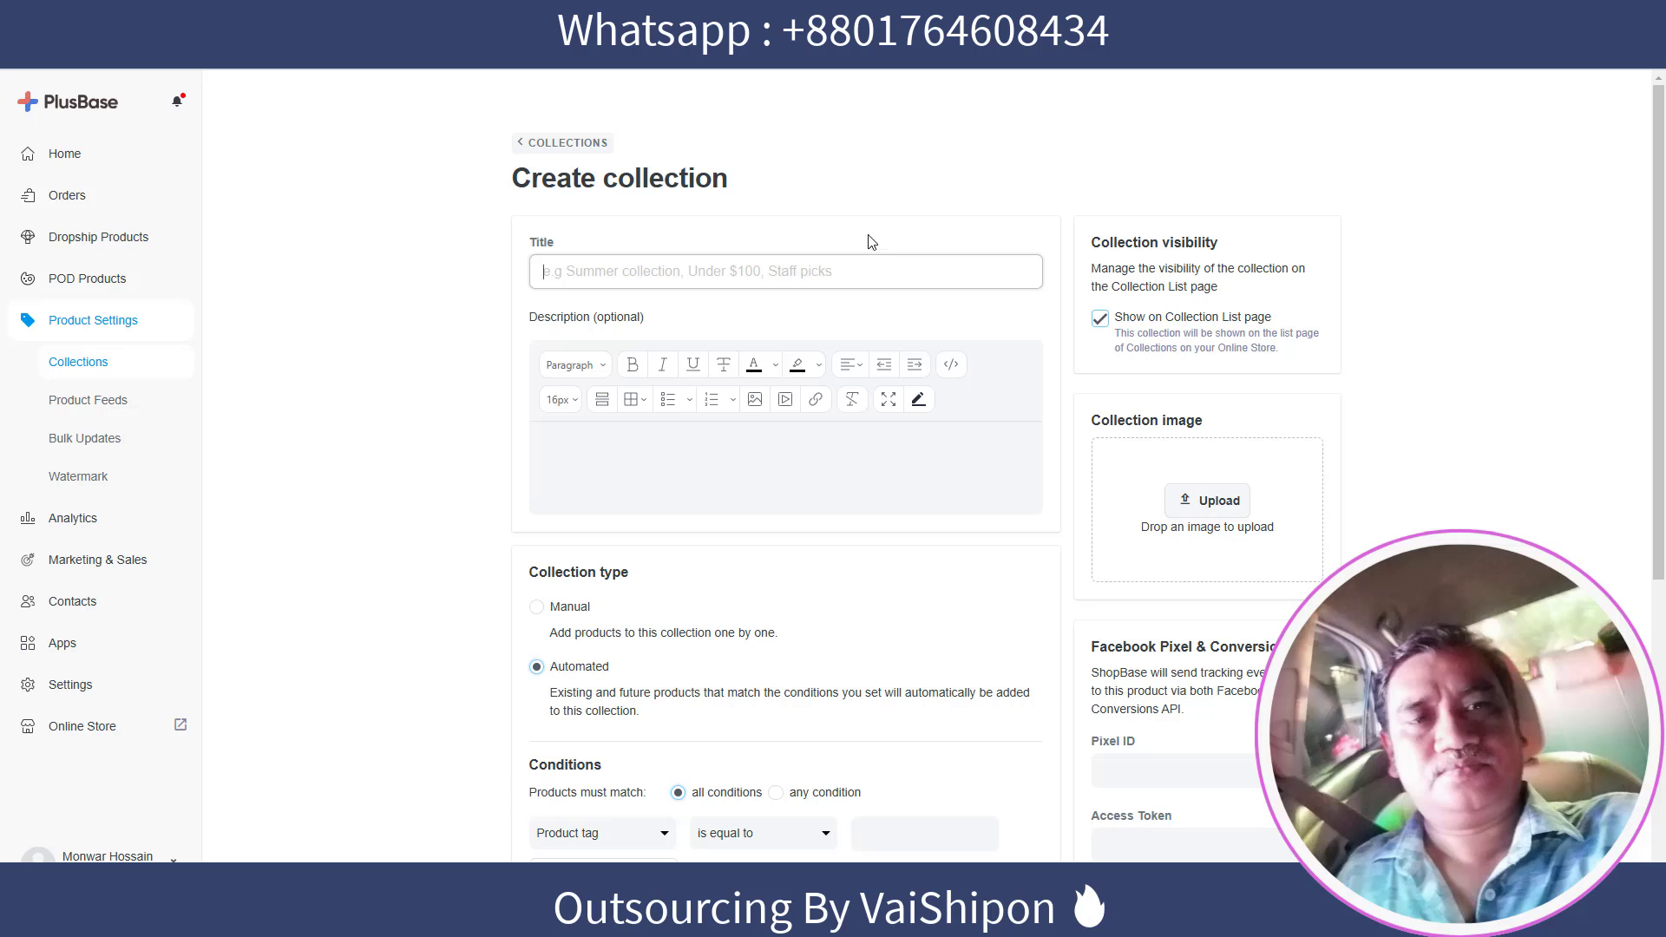
type("Best")
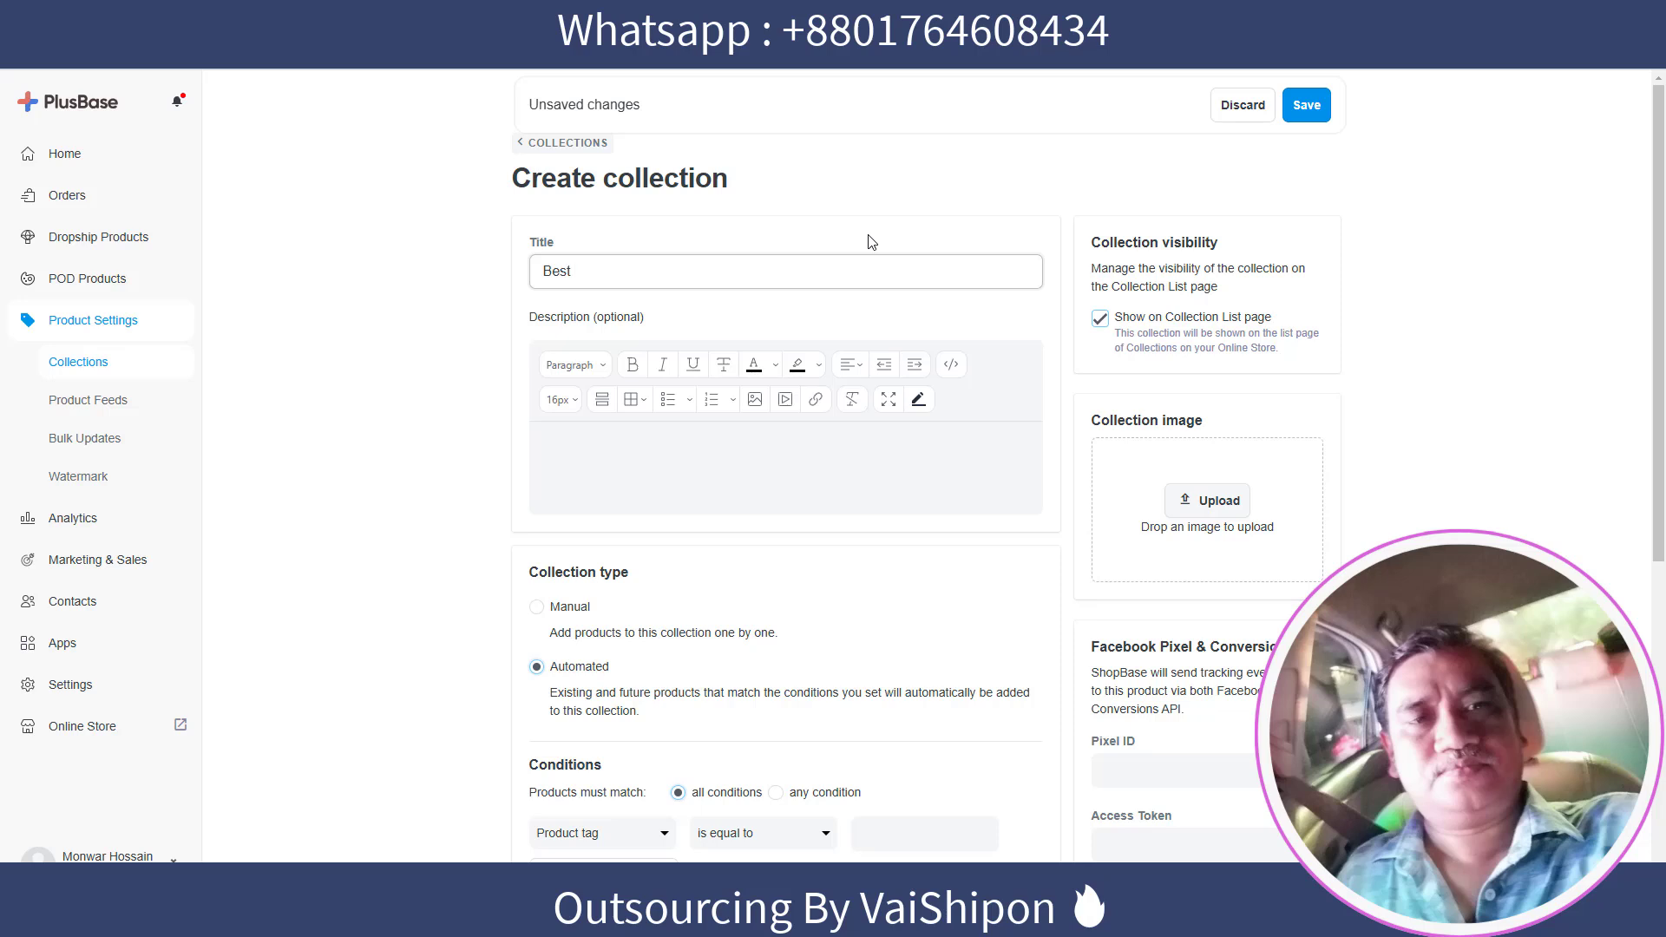
type("Beauty Produts")
left_click(674, 464)
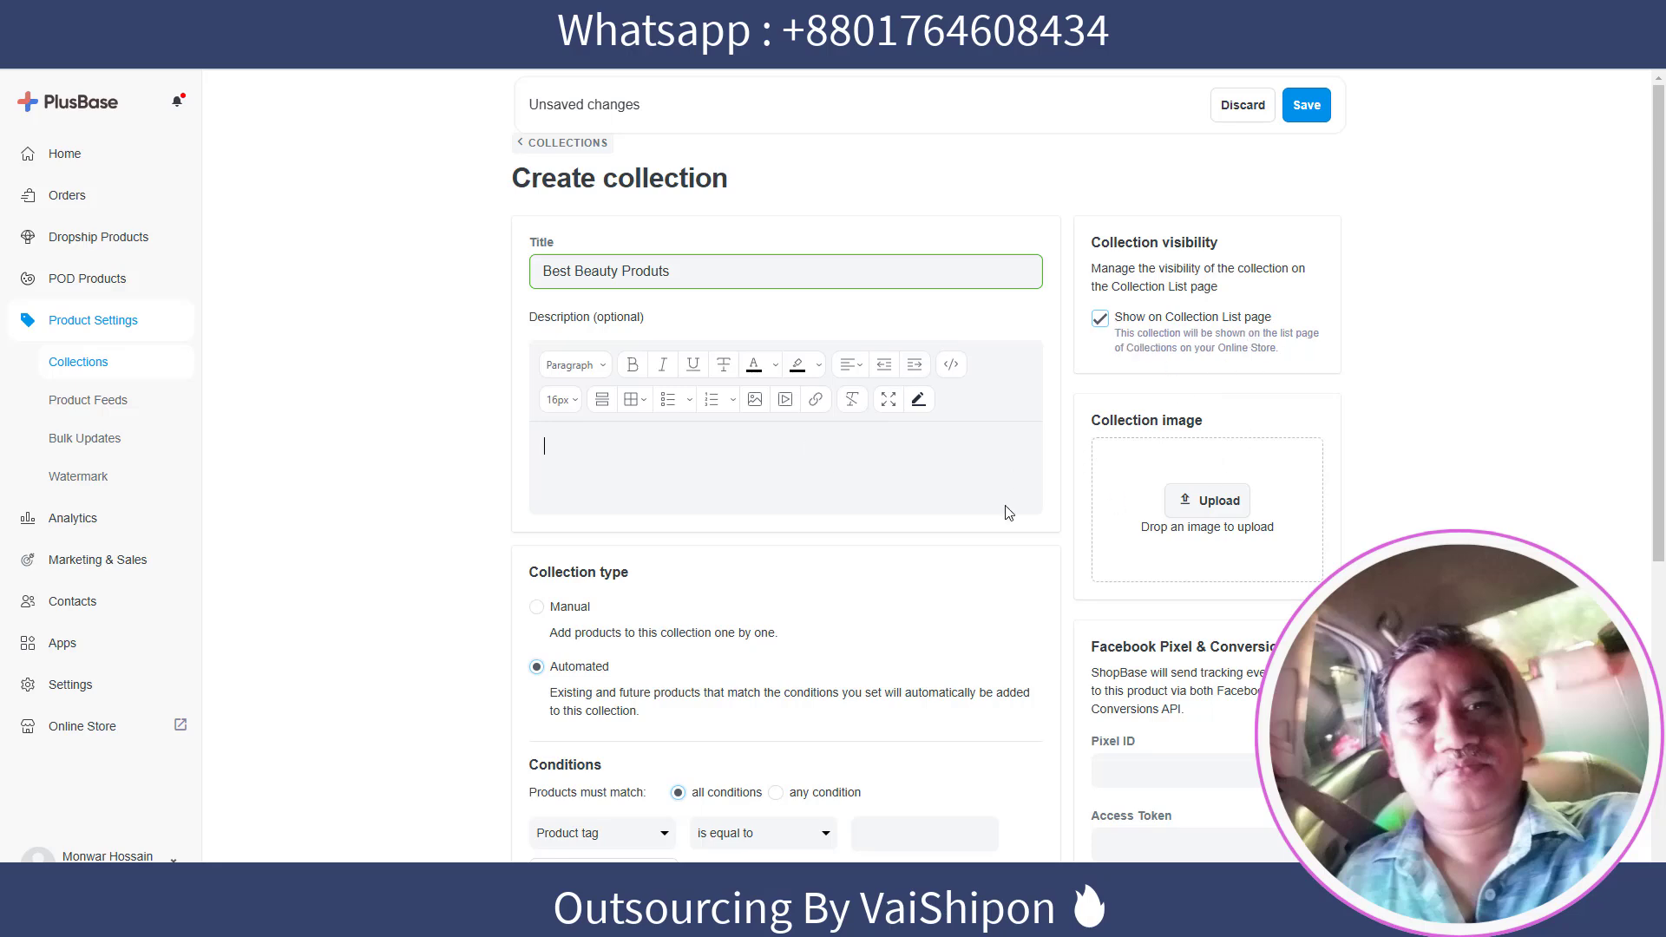
Look over the storefront's Best Selling products and upload the neck device picture dfsdfs as the collection image
scroll(912, 525, "down", 2)
scroll(1084, 468, "up", 1)
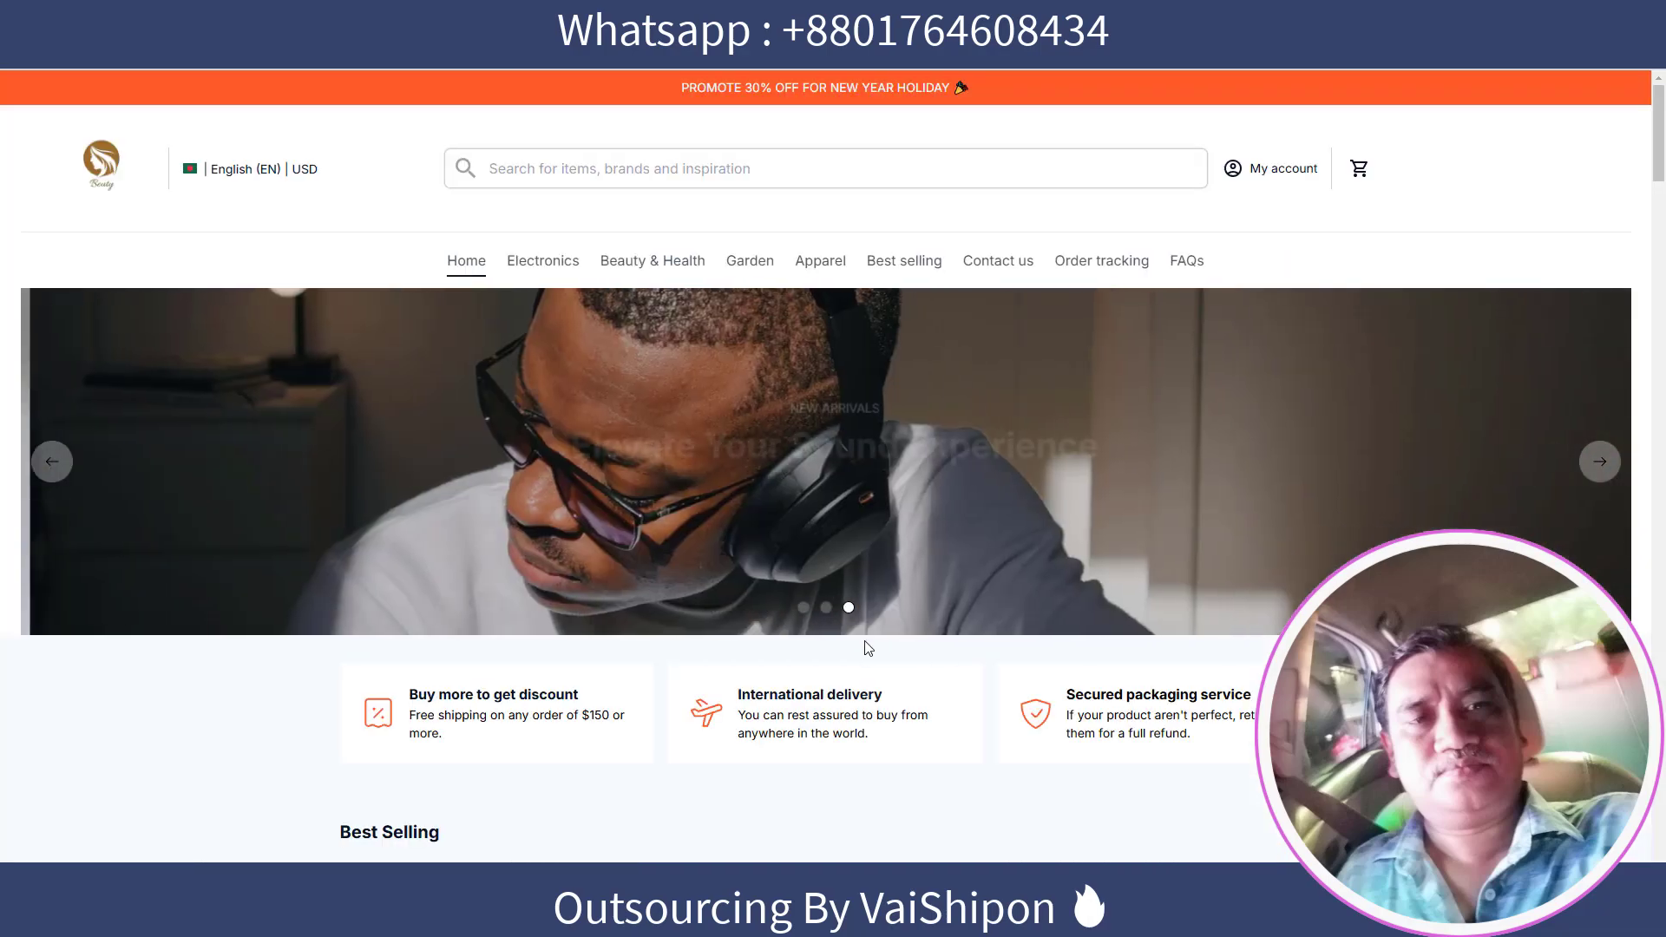
scroll(868, 648, "down", 8)
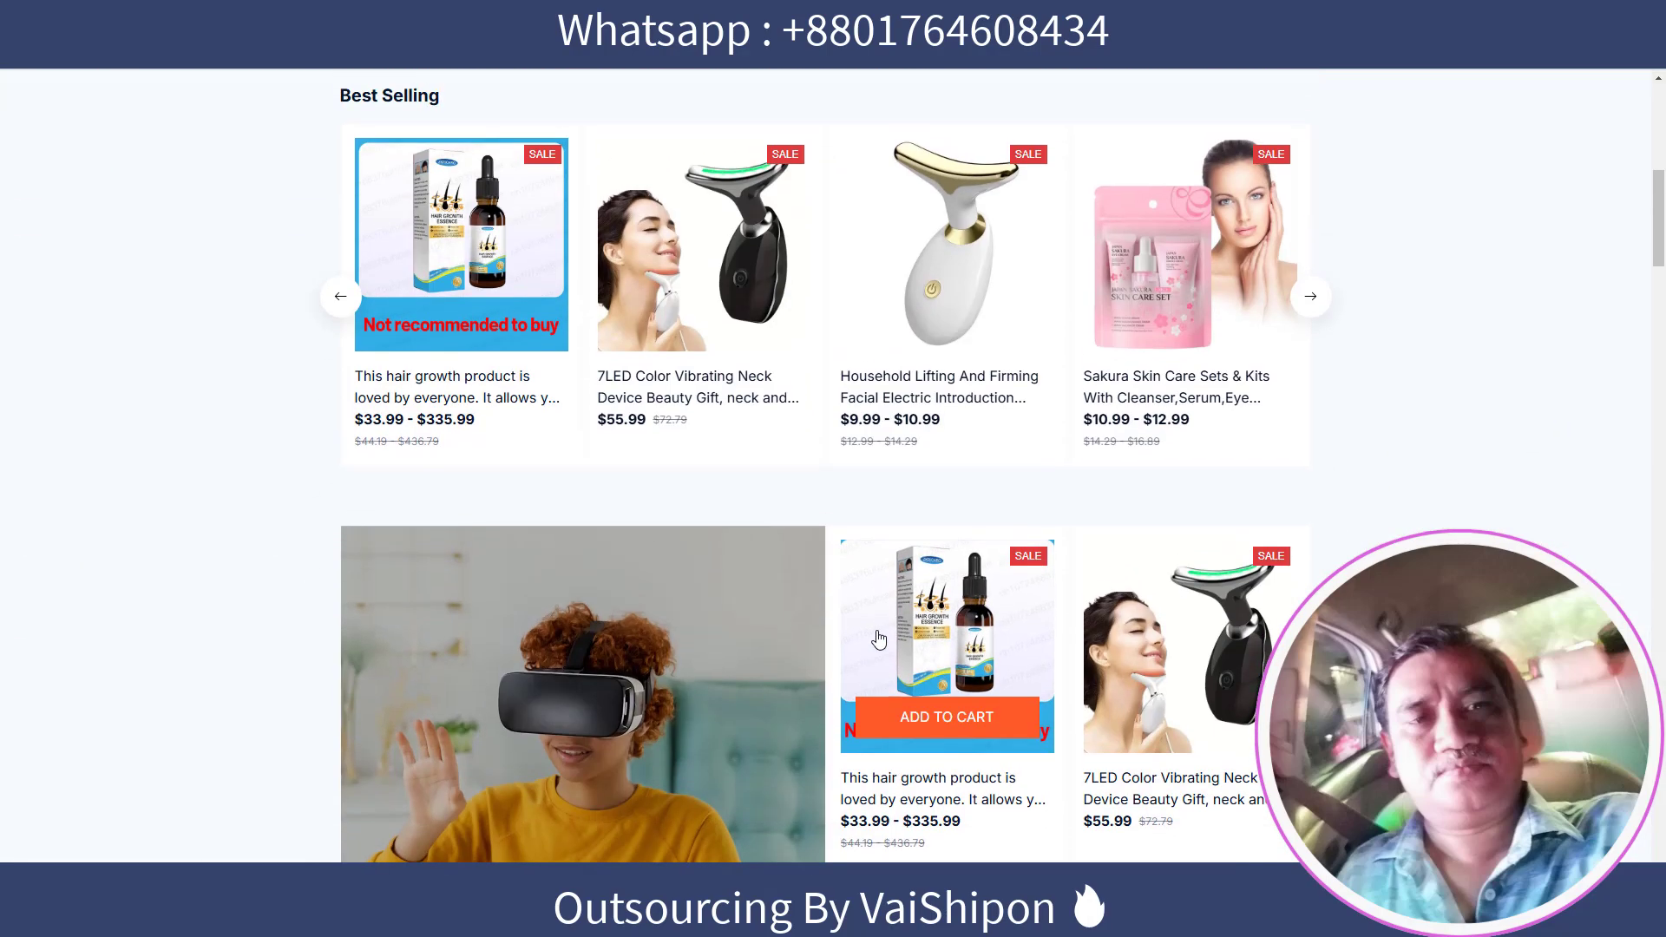
scroll(920, 638, "up", 2)
scroll(920, 637, "down", 1)
left_click(723, 317)
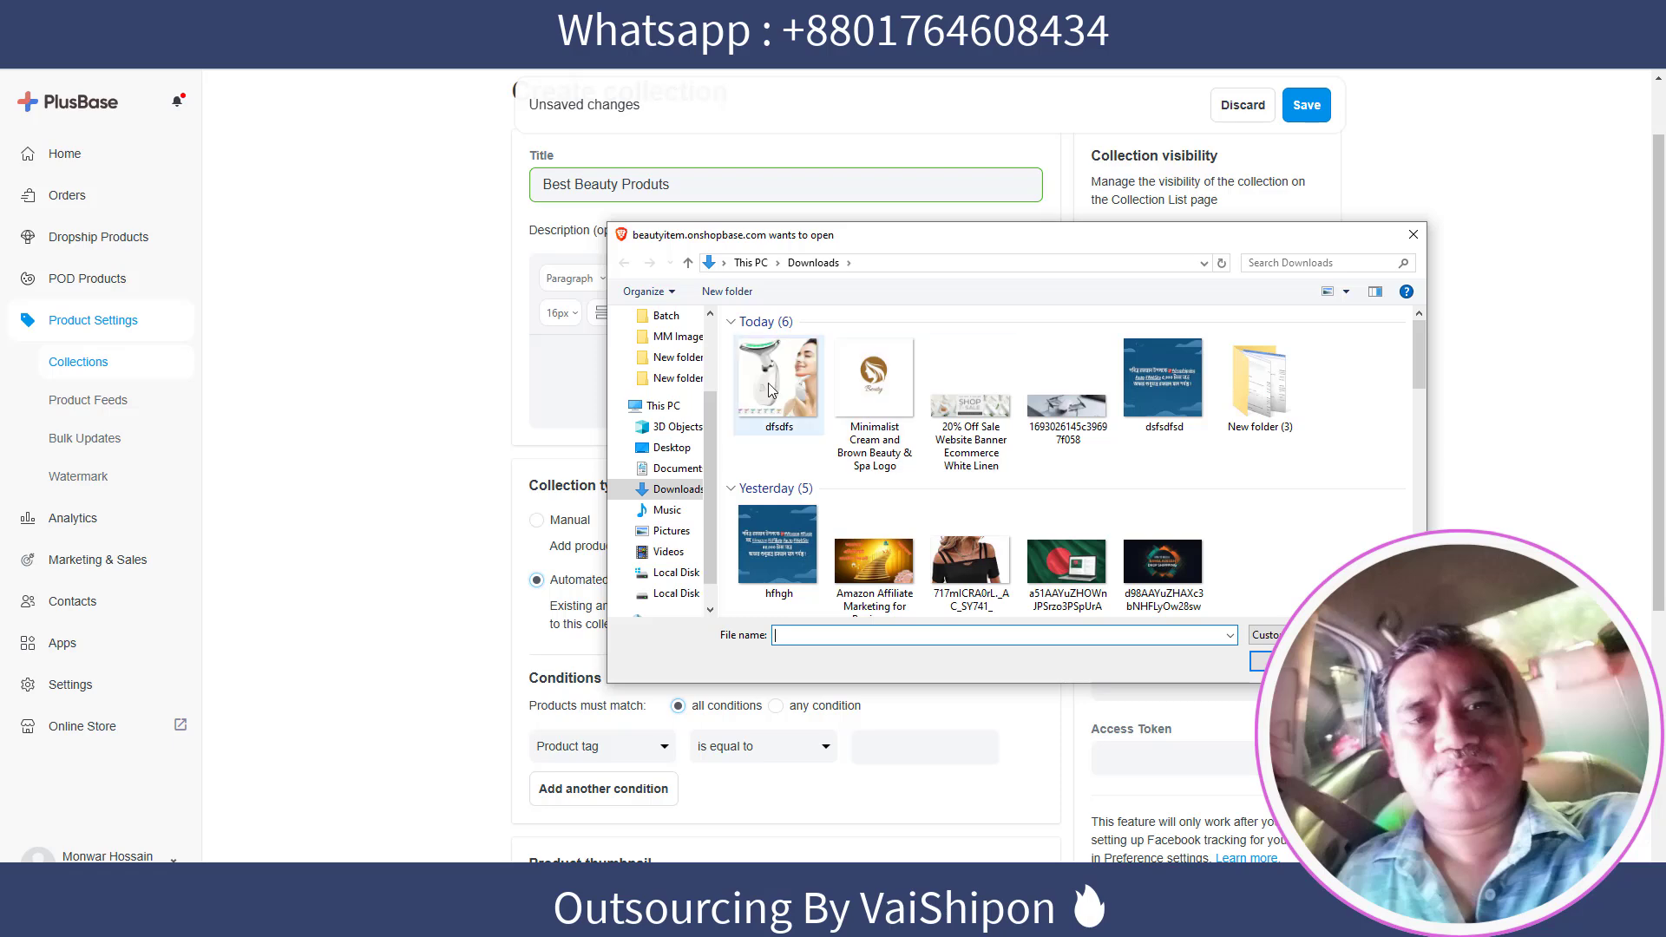
double_click(785, 383)
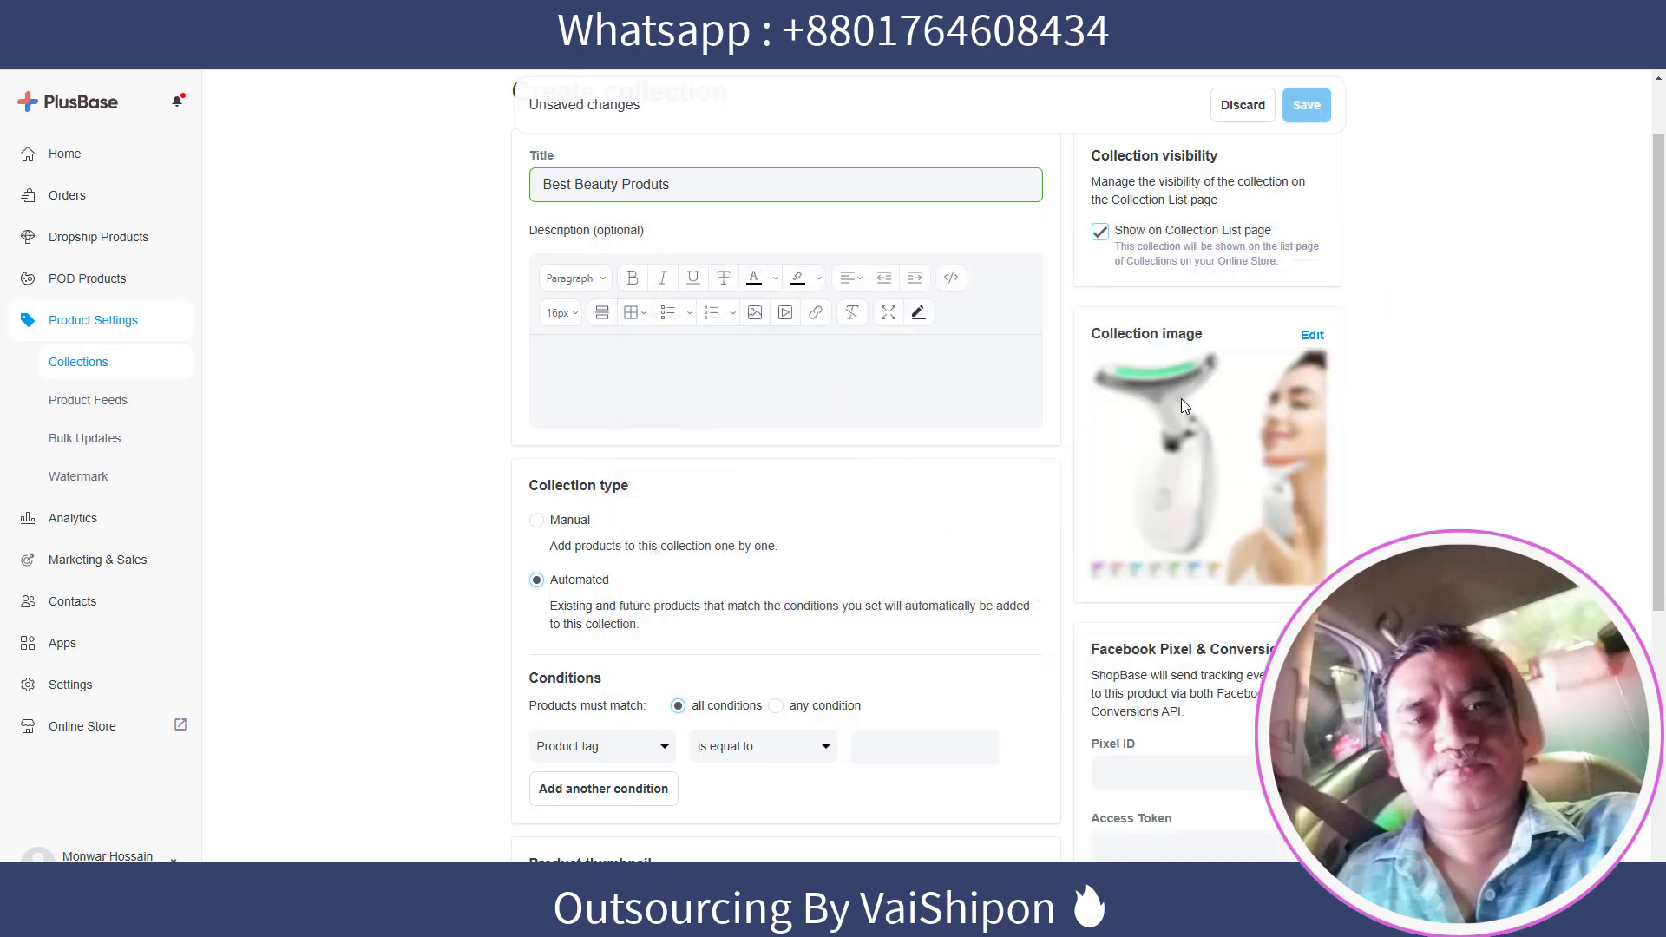
Keep the collection type Automated and set its condition to Product tag is equal to Beauty, copying the word from the title
scroll(1166, 483, "down", 1)
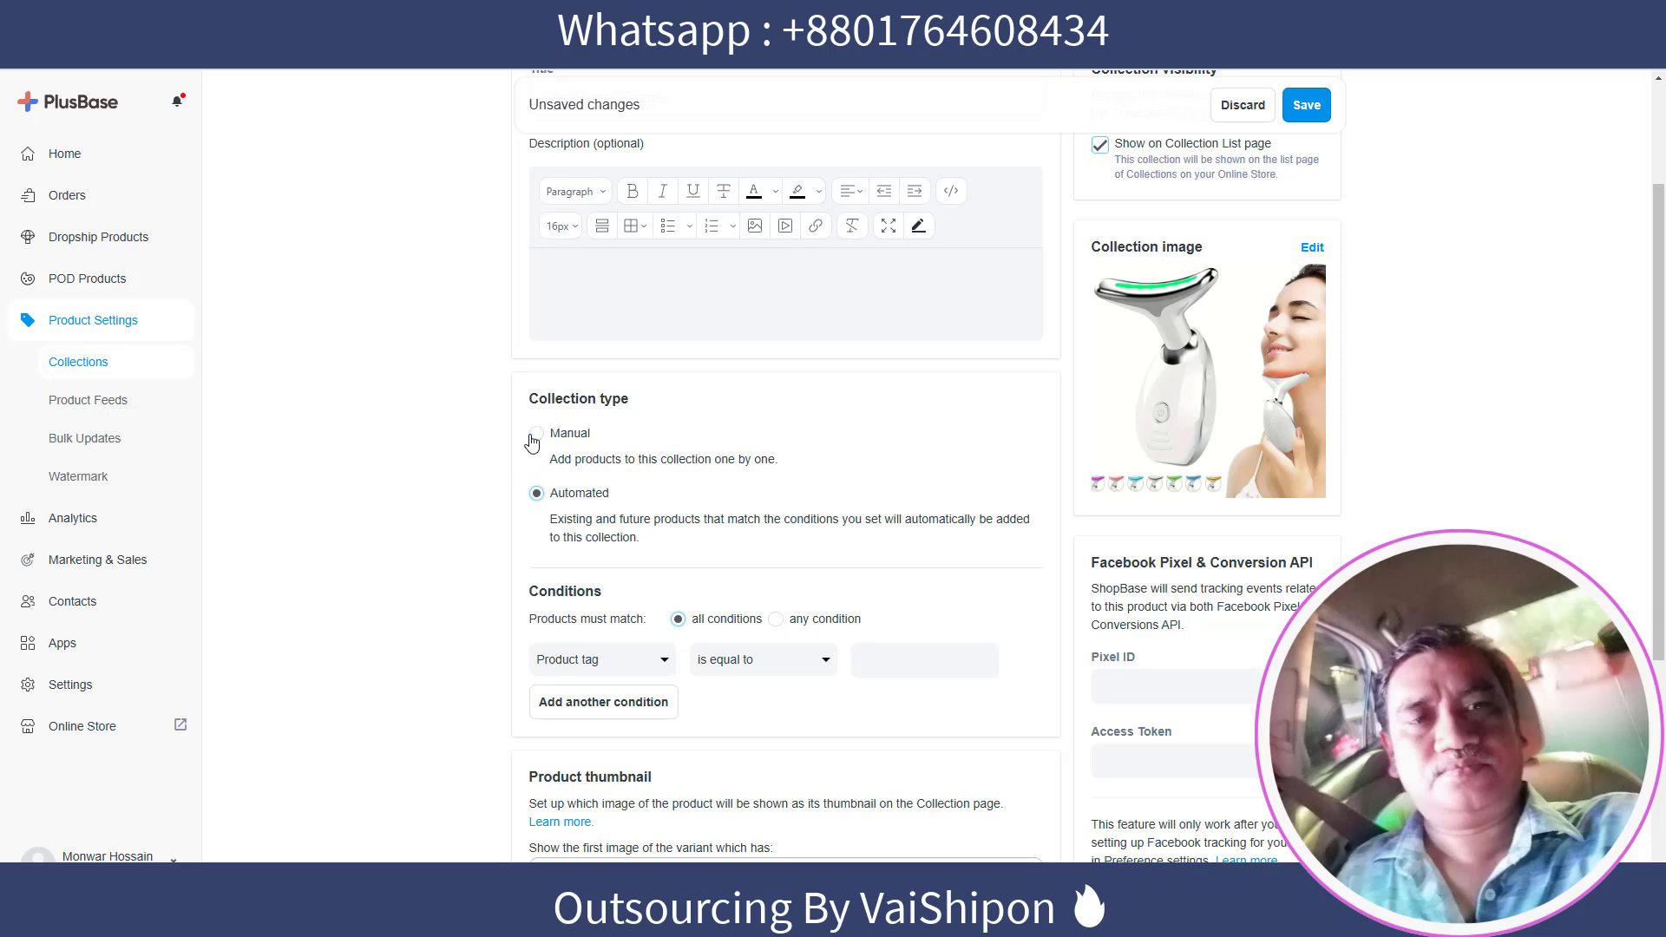
left_click(537, 437)
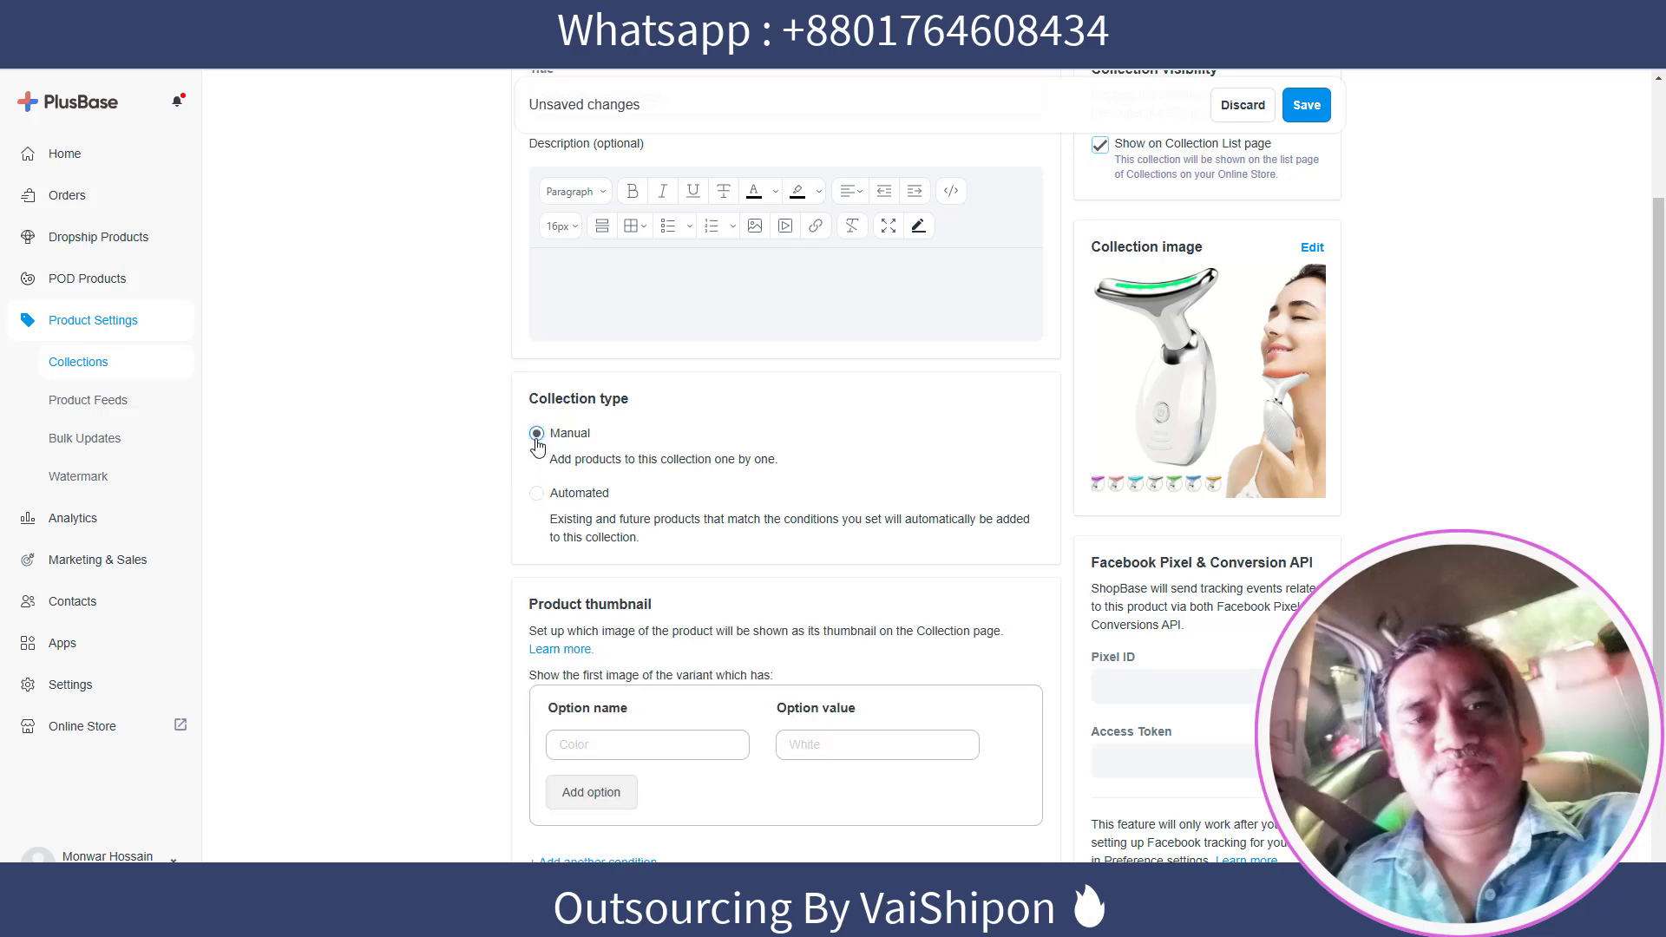
left_click(537, 493)
scroll(726, 459, "down", 2)
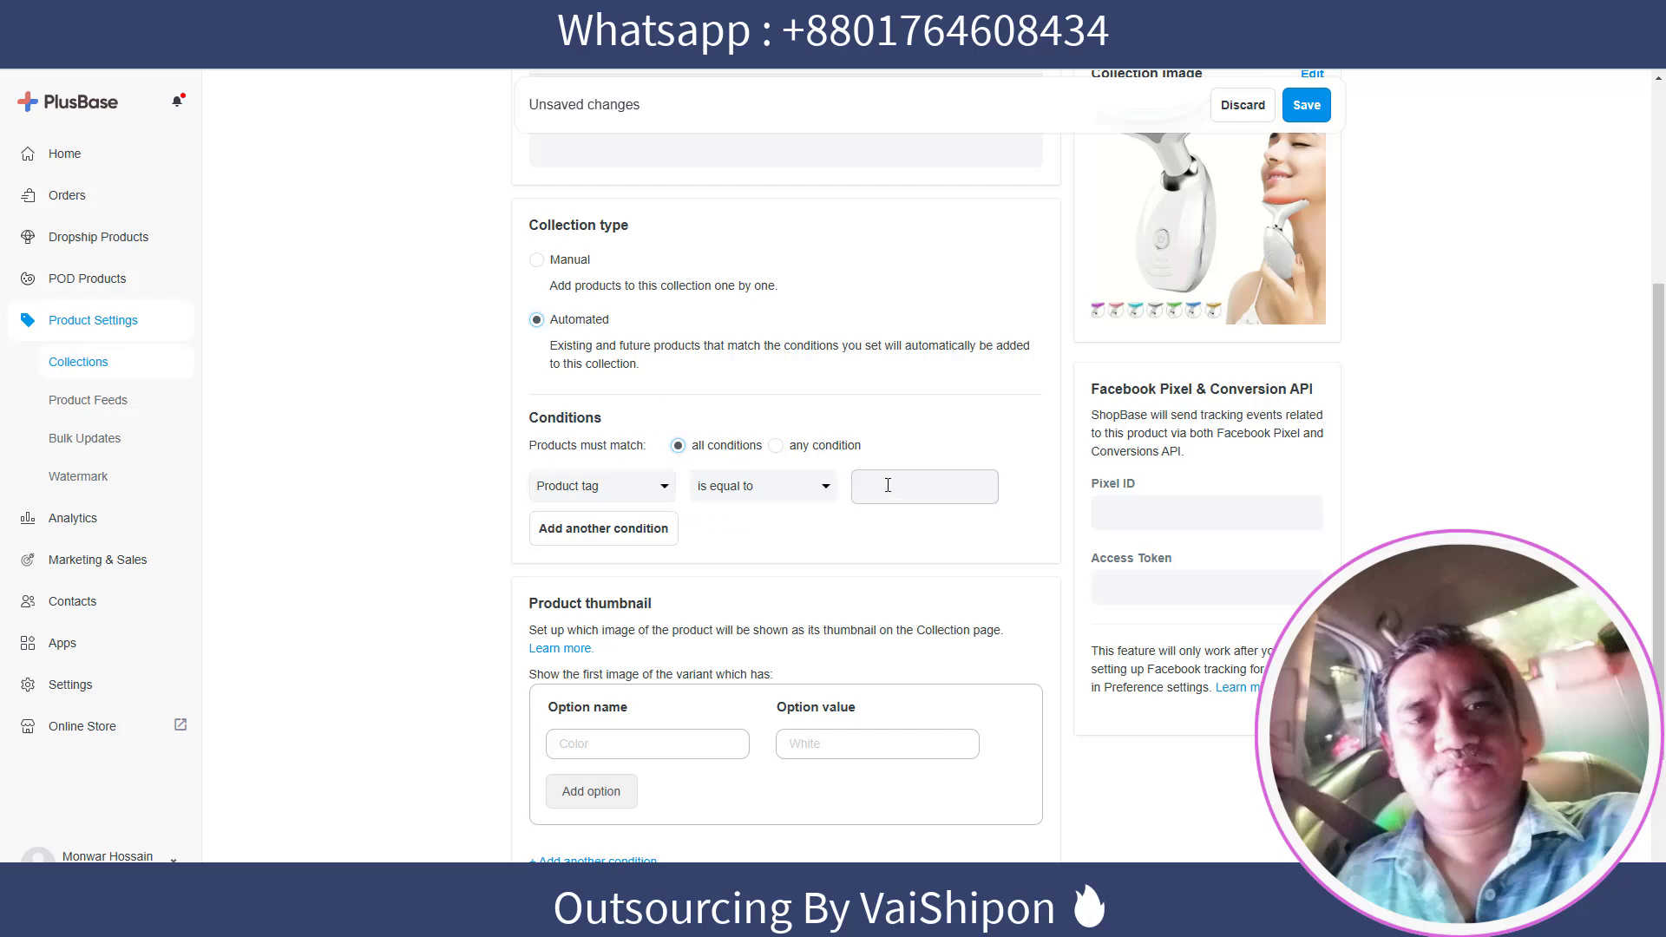
left_click(879, 487)
scroll(972, 382, "up", 4)
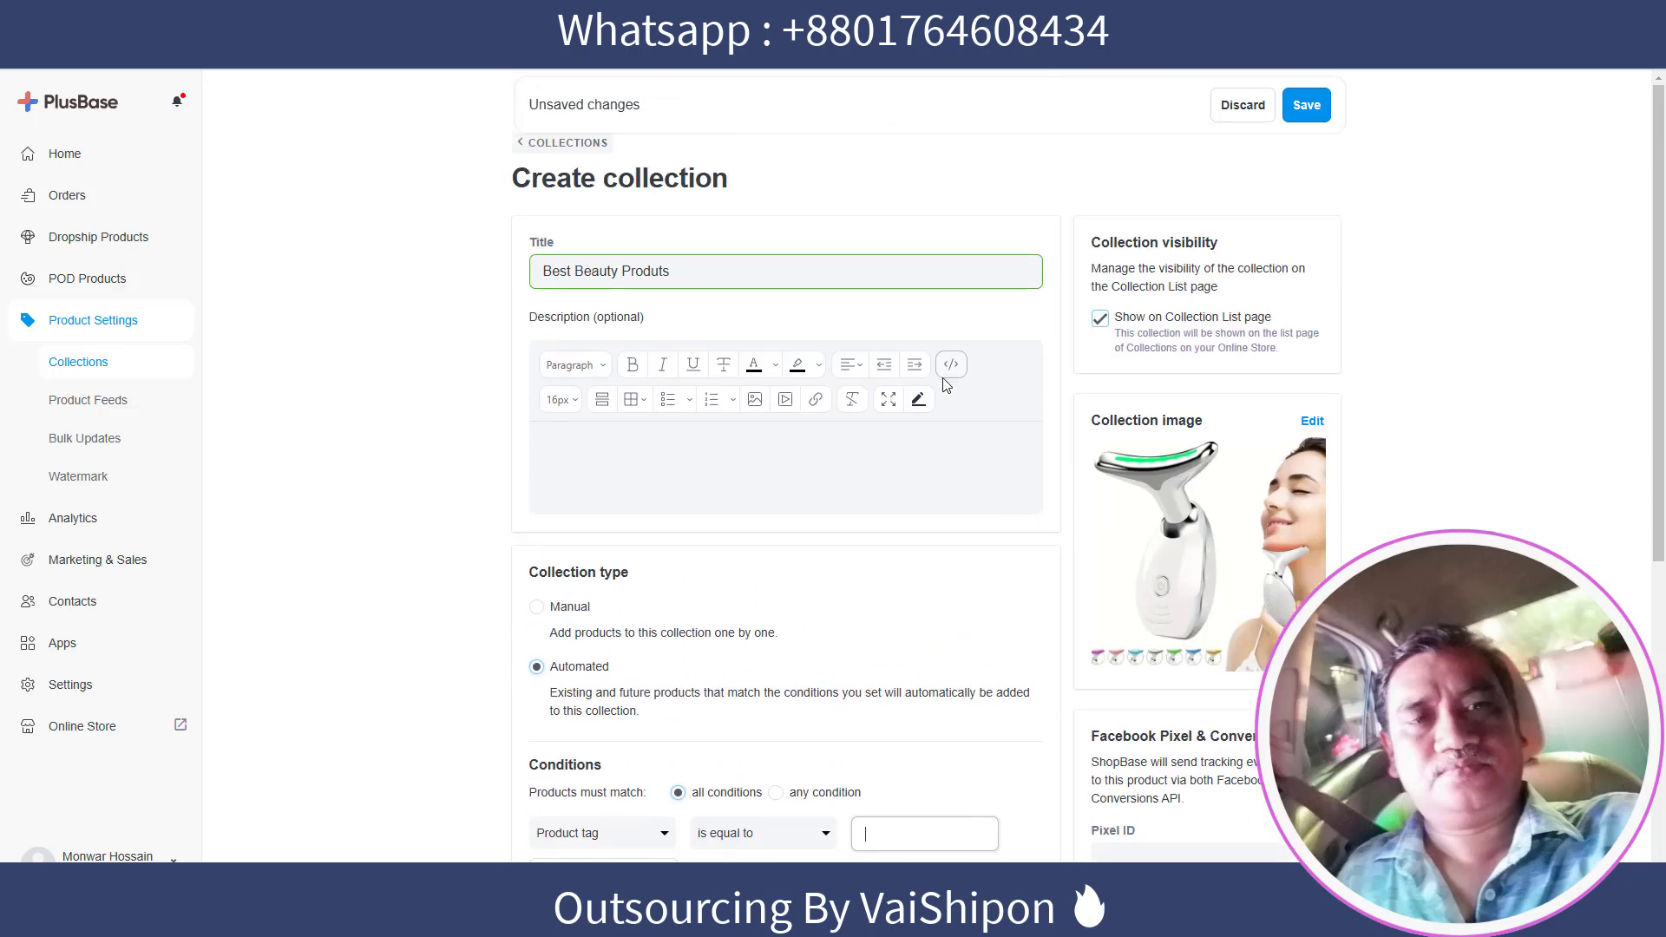
double_click(576, 275)
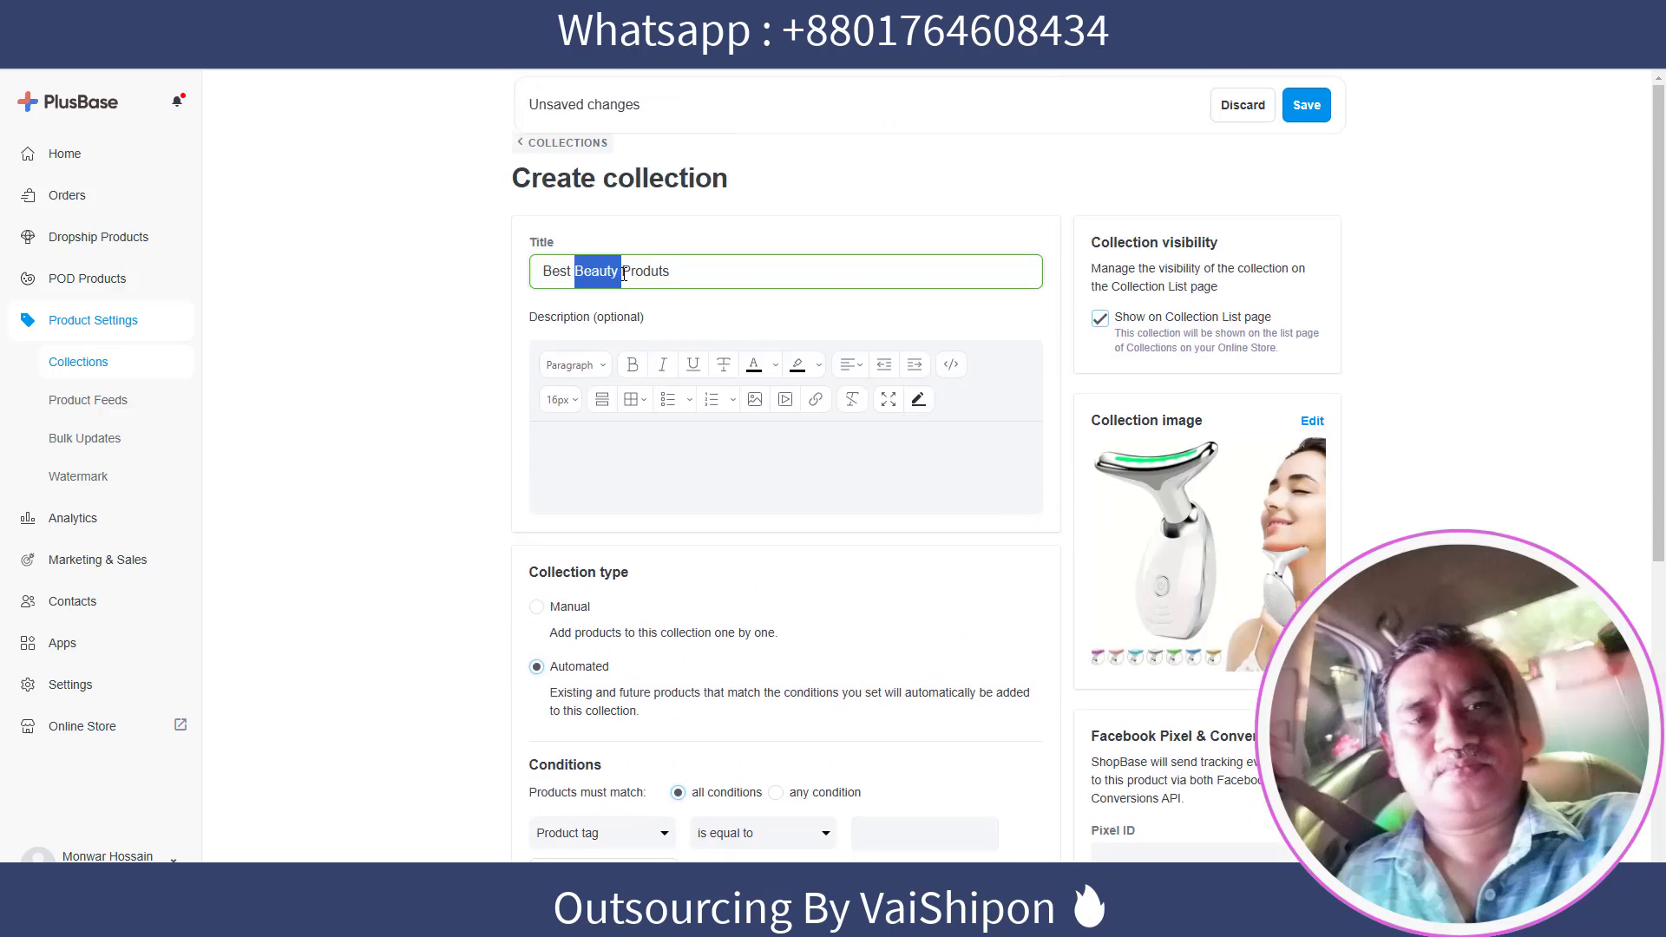
key("ctrl+c")
scroll(972, 408, "down", 5)
left_click(975, 415)
key("ctrl+v")
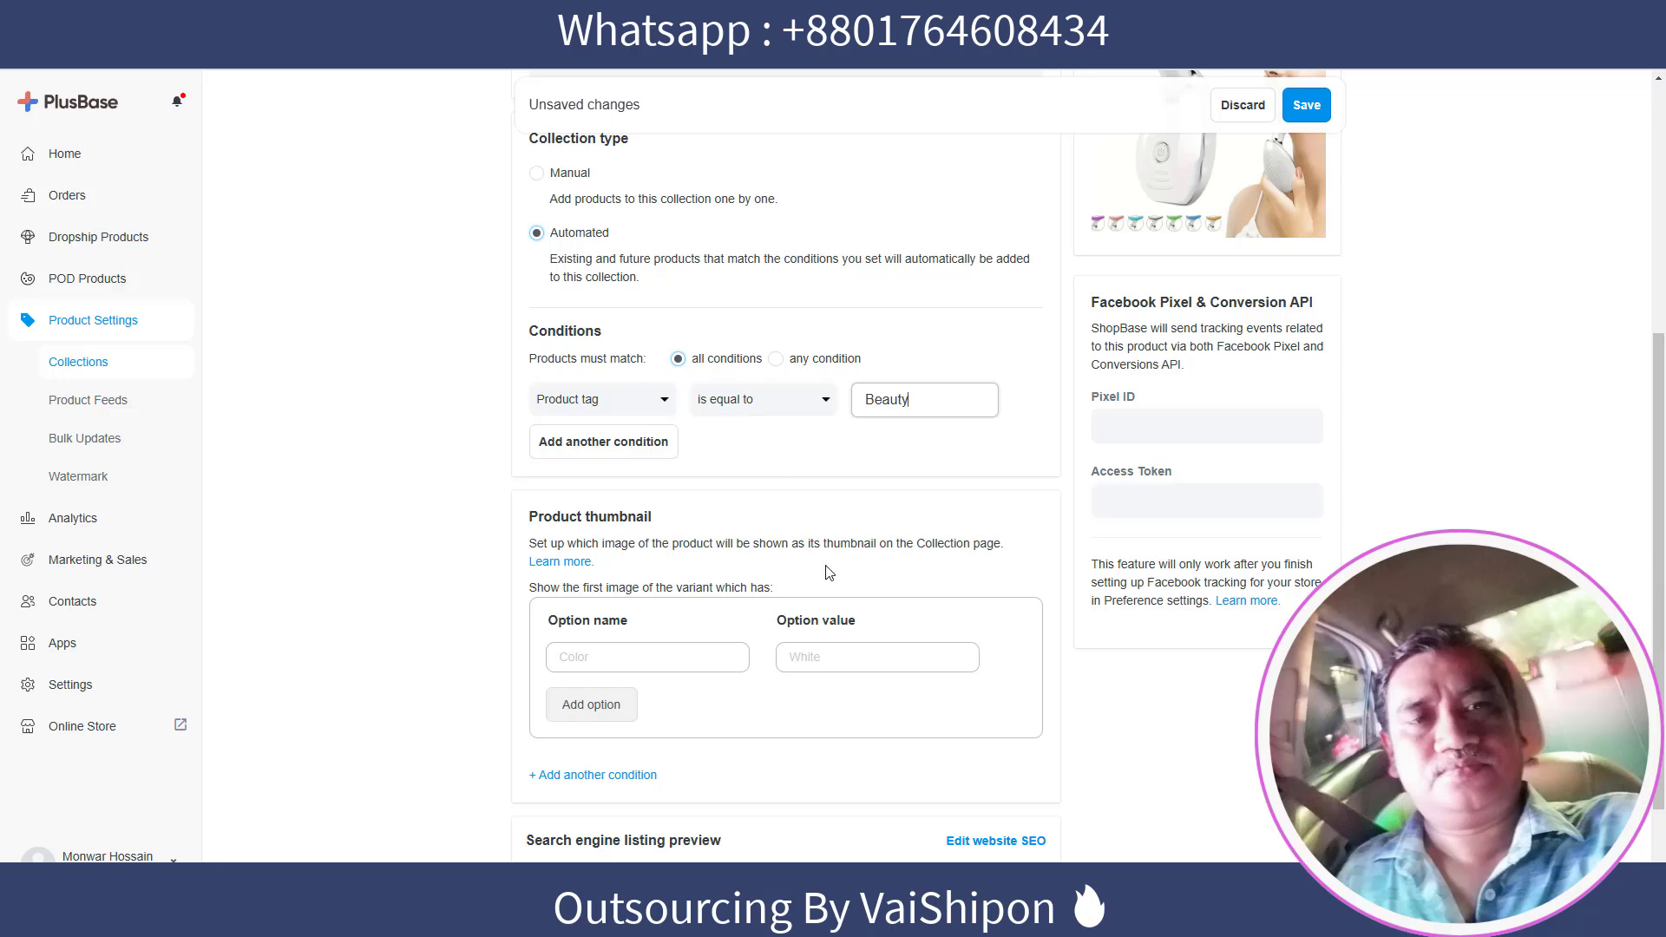
Check the new collection's form from its title through to the search engine listing preview
scroll(868, 564, "down", 3)
scroll(907, 538, "up", 8)
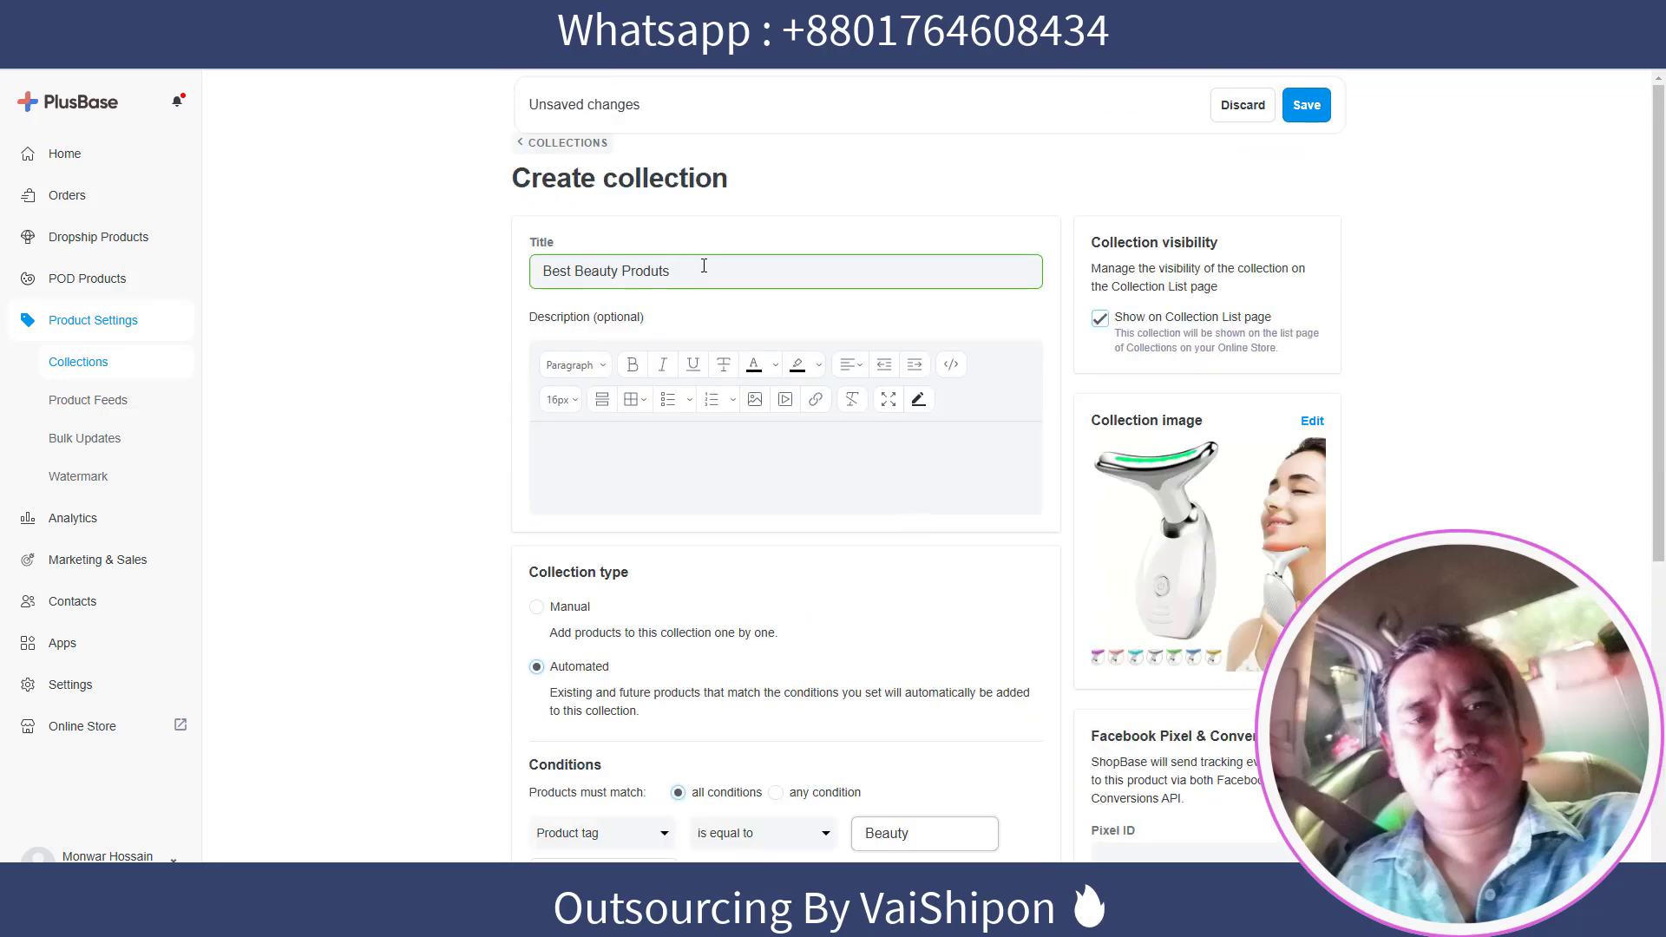
left_click_drag(704, 265, 439, 311)
scroll(1328, 465, "down", 6)
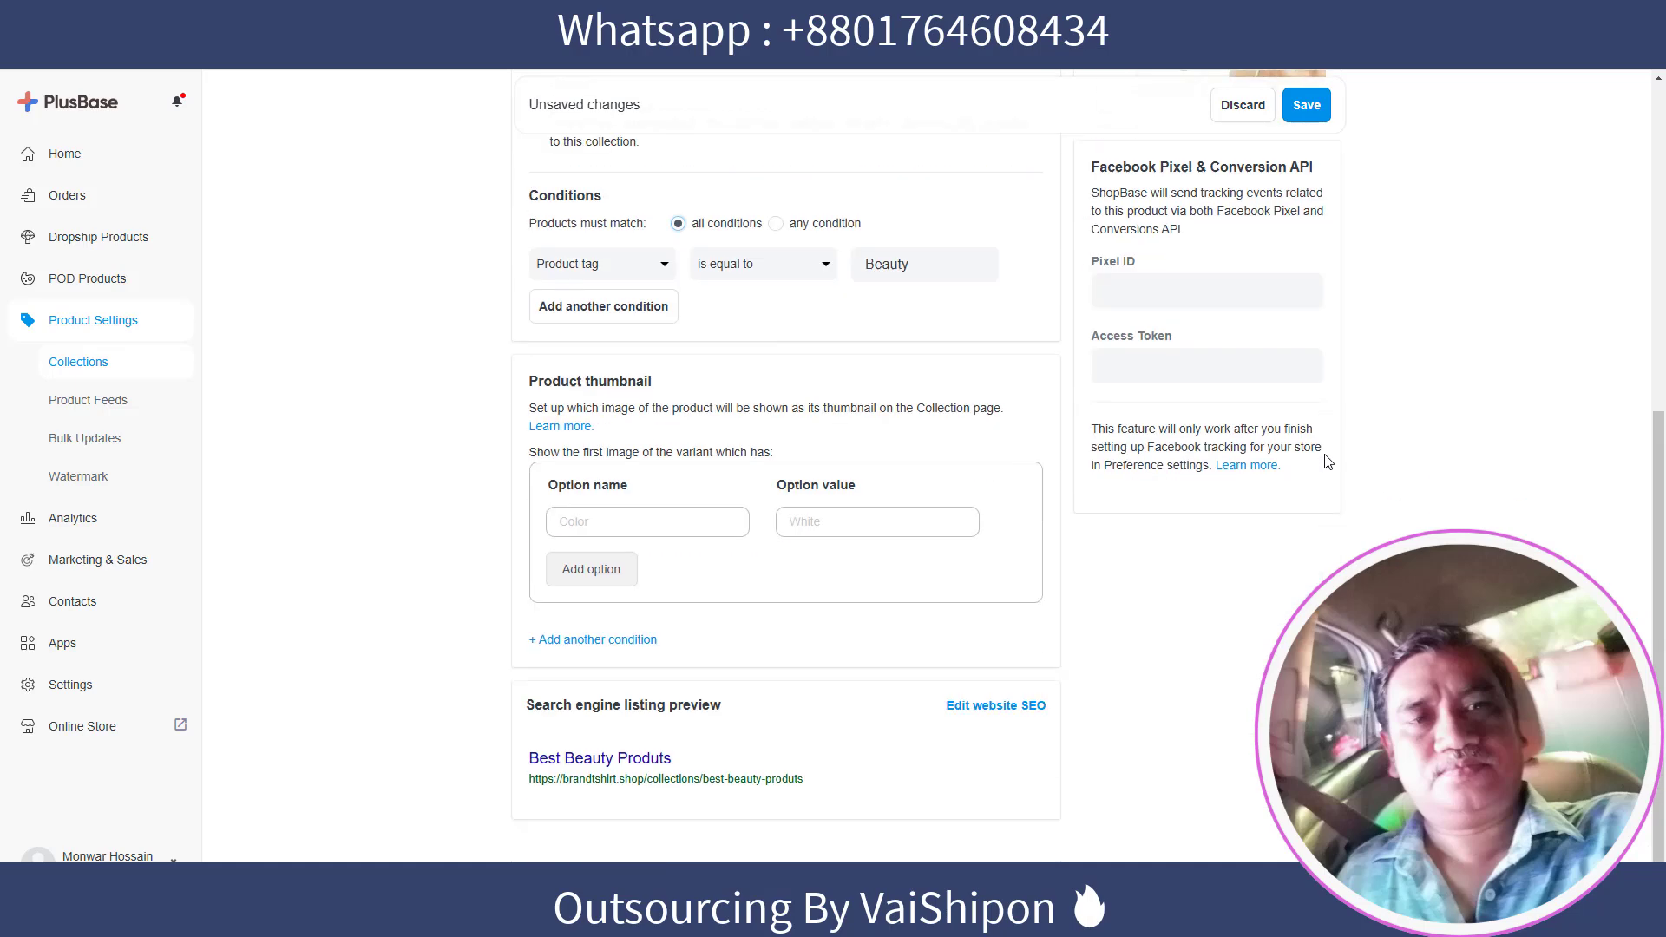
Try Product title as the condition's field, check the comparison options, and return the field to Product tag
scroll(1328, 464, "up", 2)
left_click(825, 437)
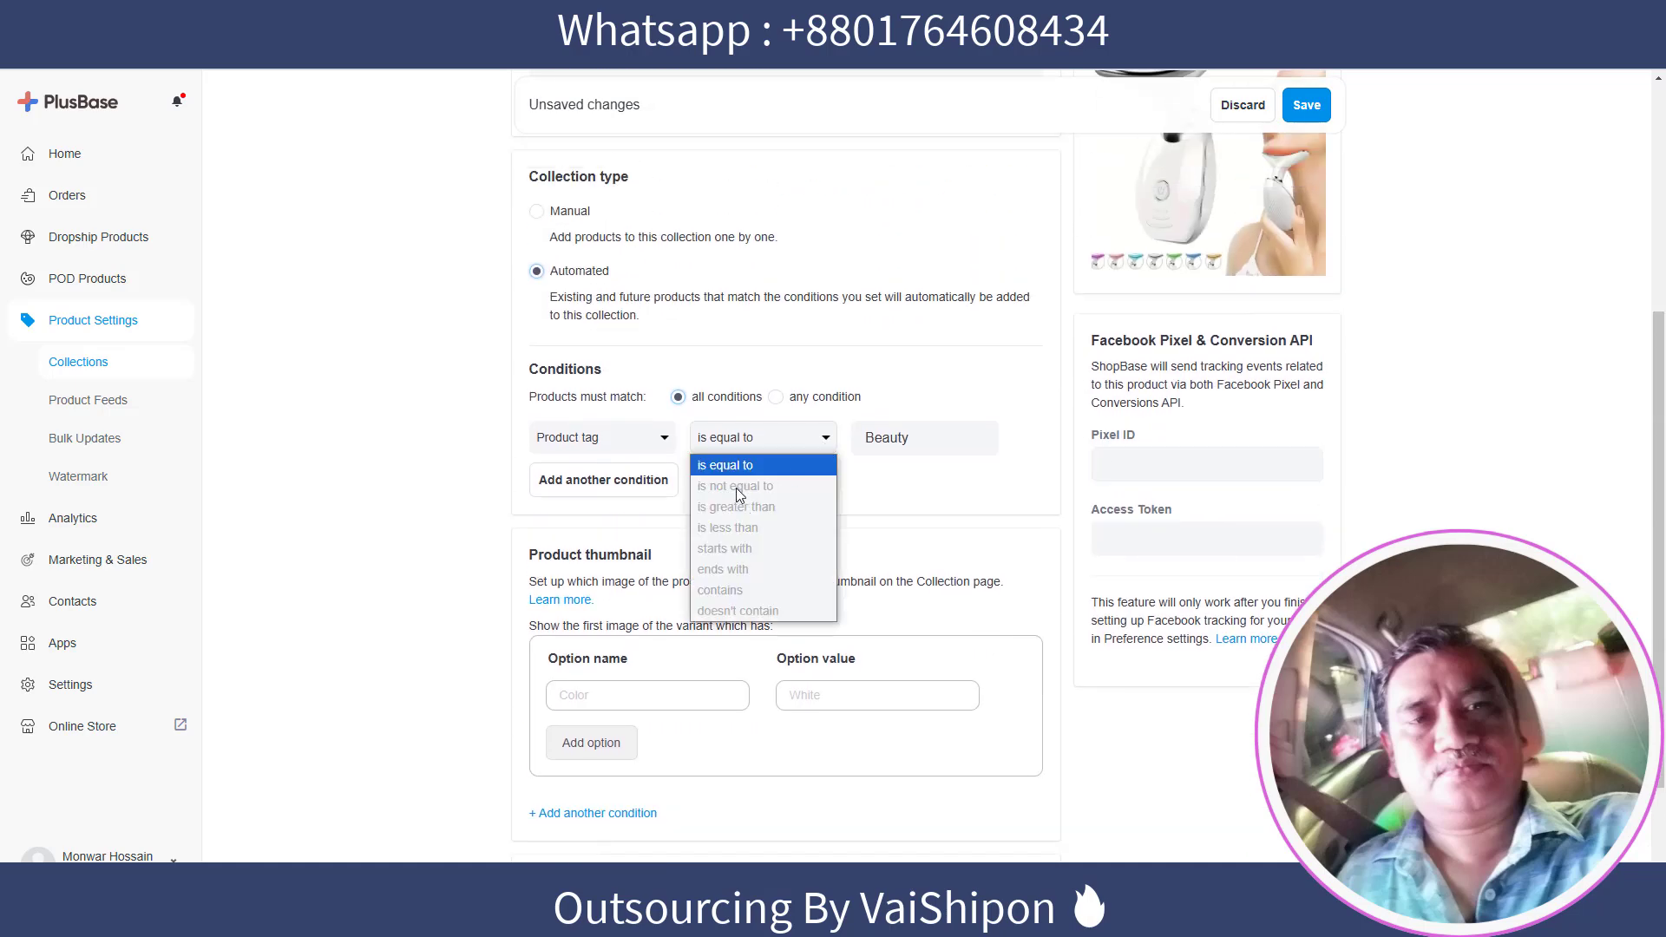
left_click(679, 479)
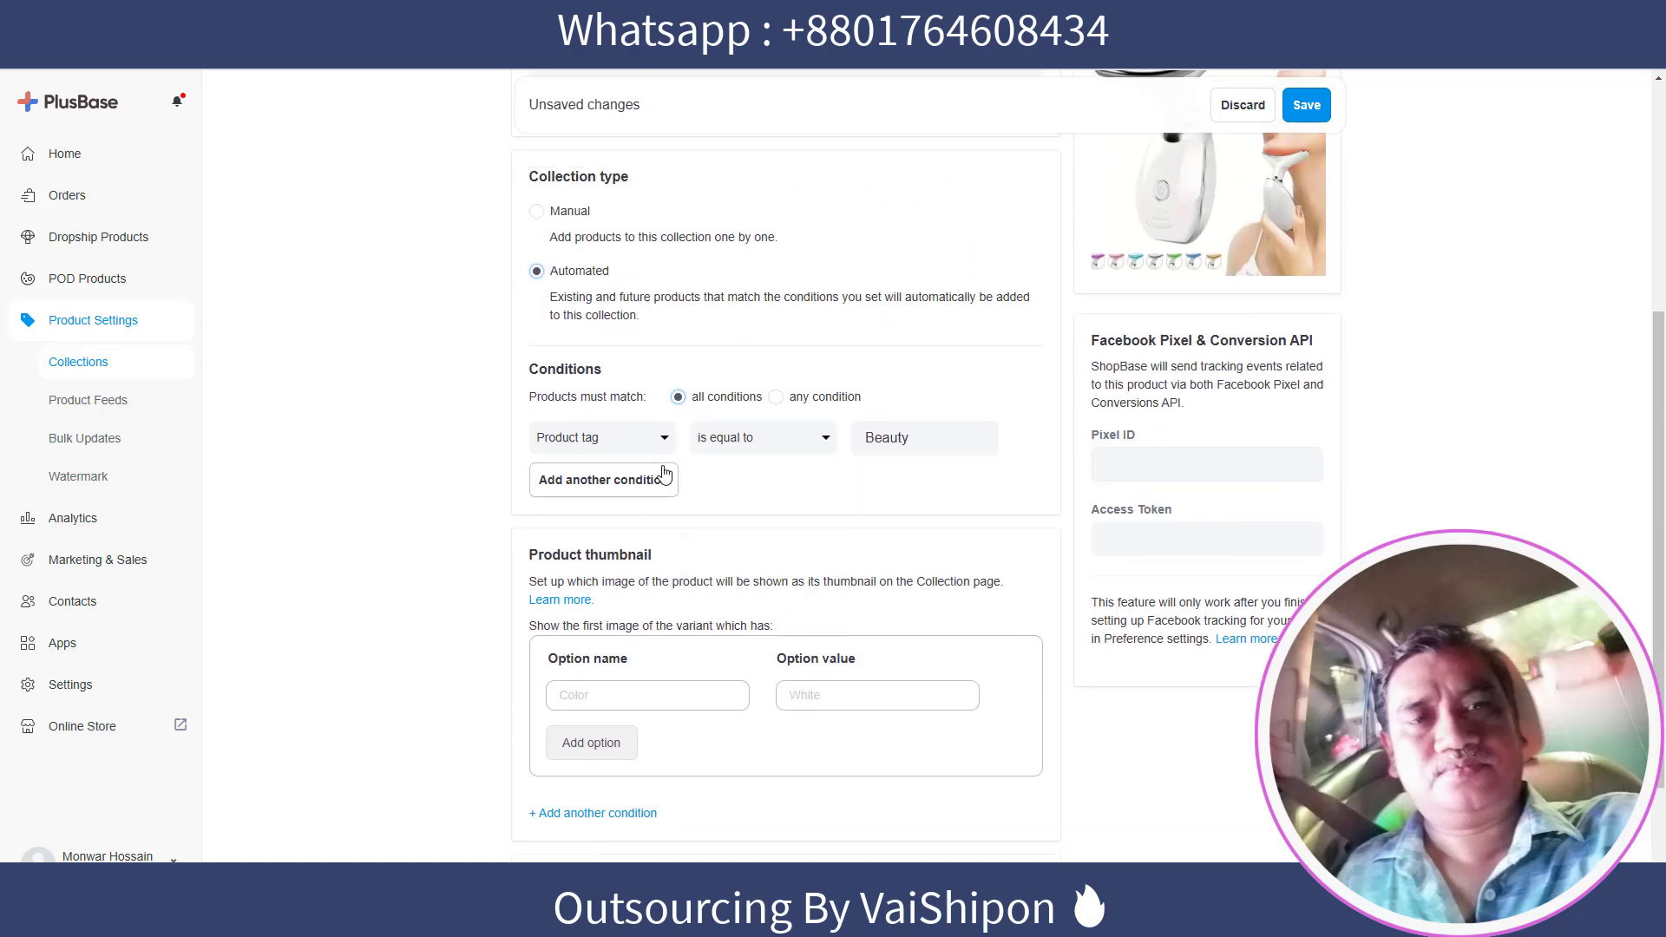
left_click(663, 441)
left_click(578, 466)
left_click(808, 444)
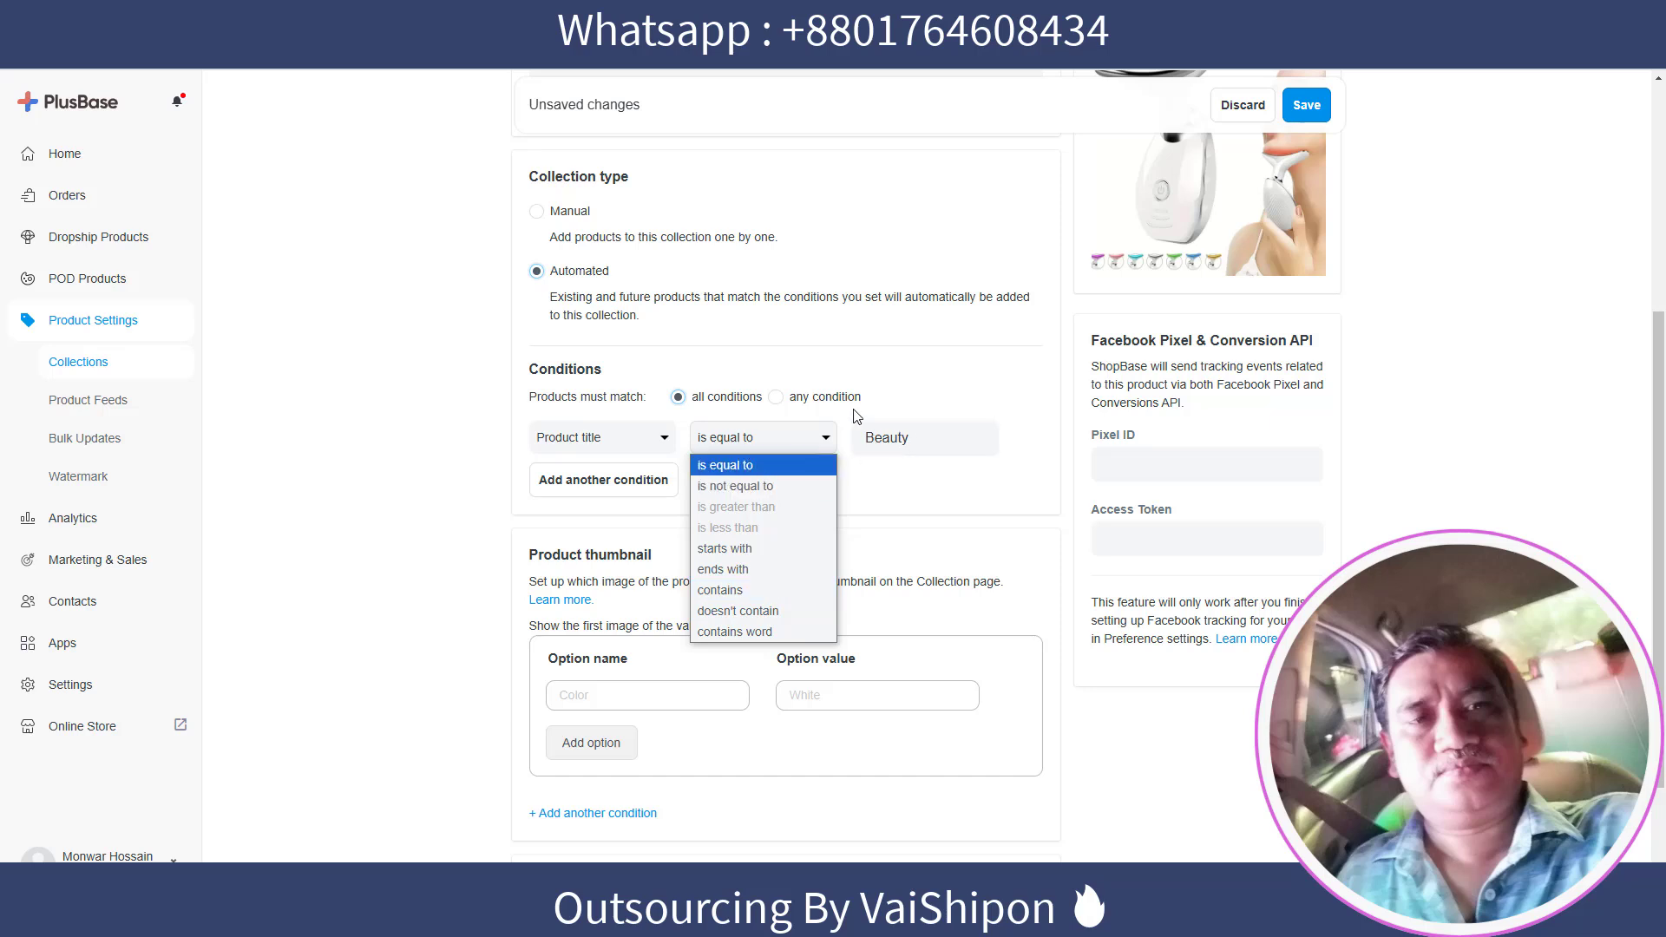
left_click(885, 412)
left_click(655, 445)
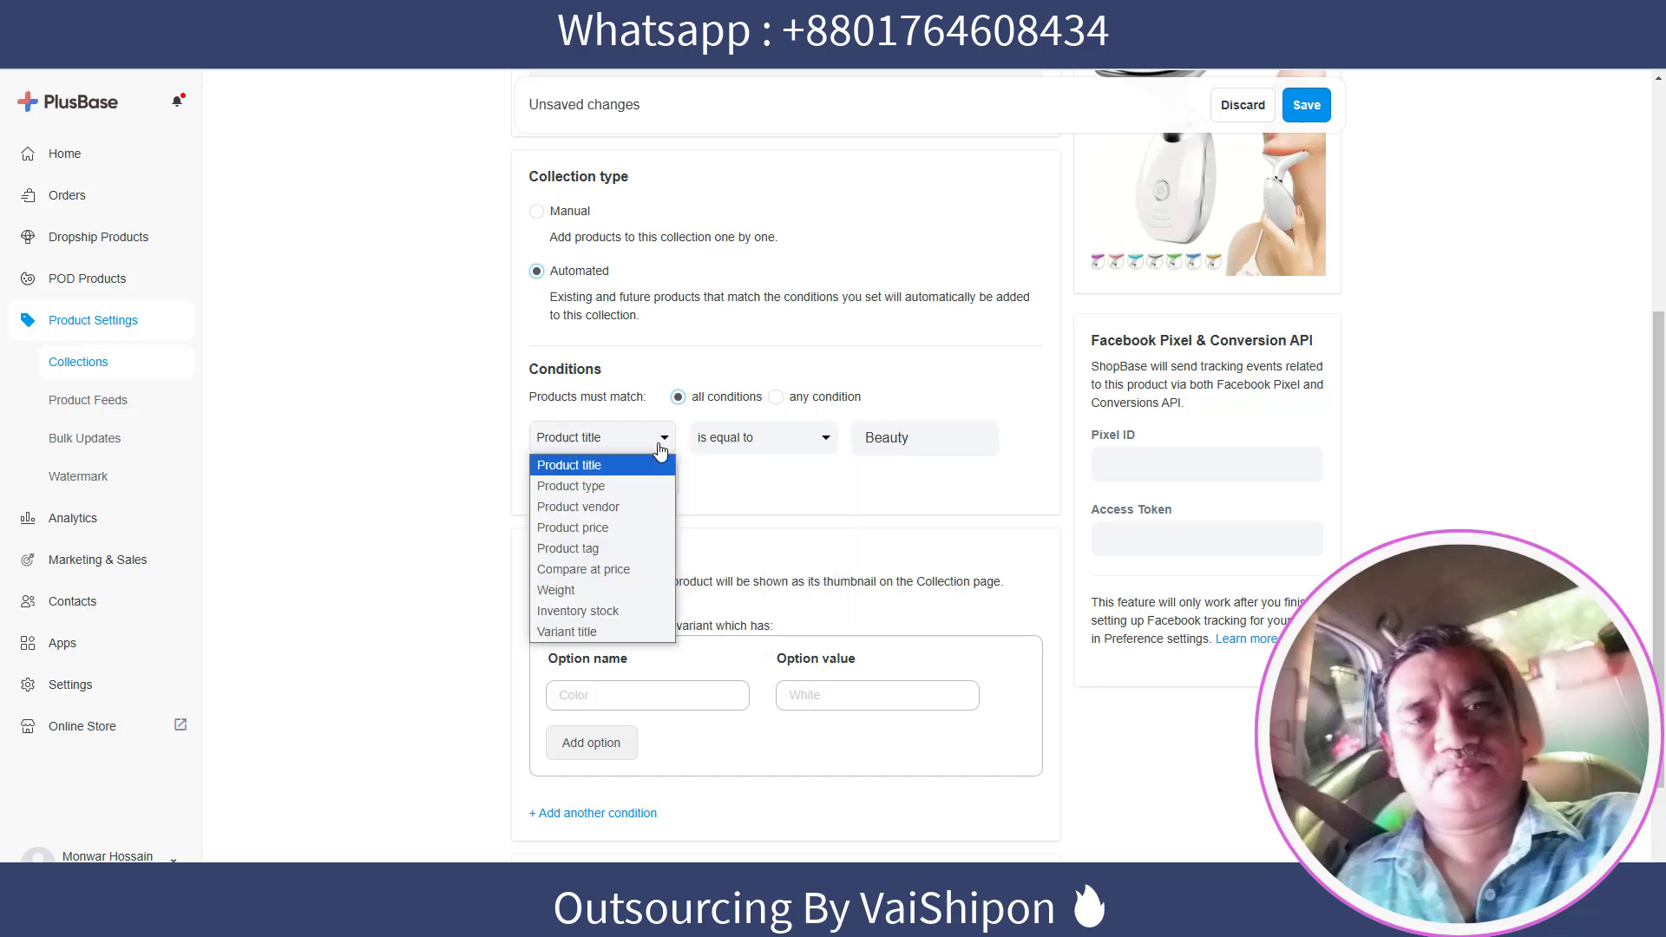
left_click(634, 548)
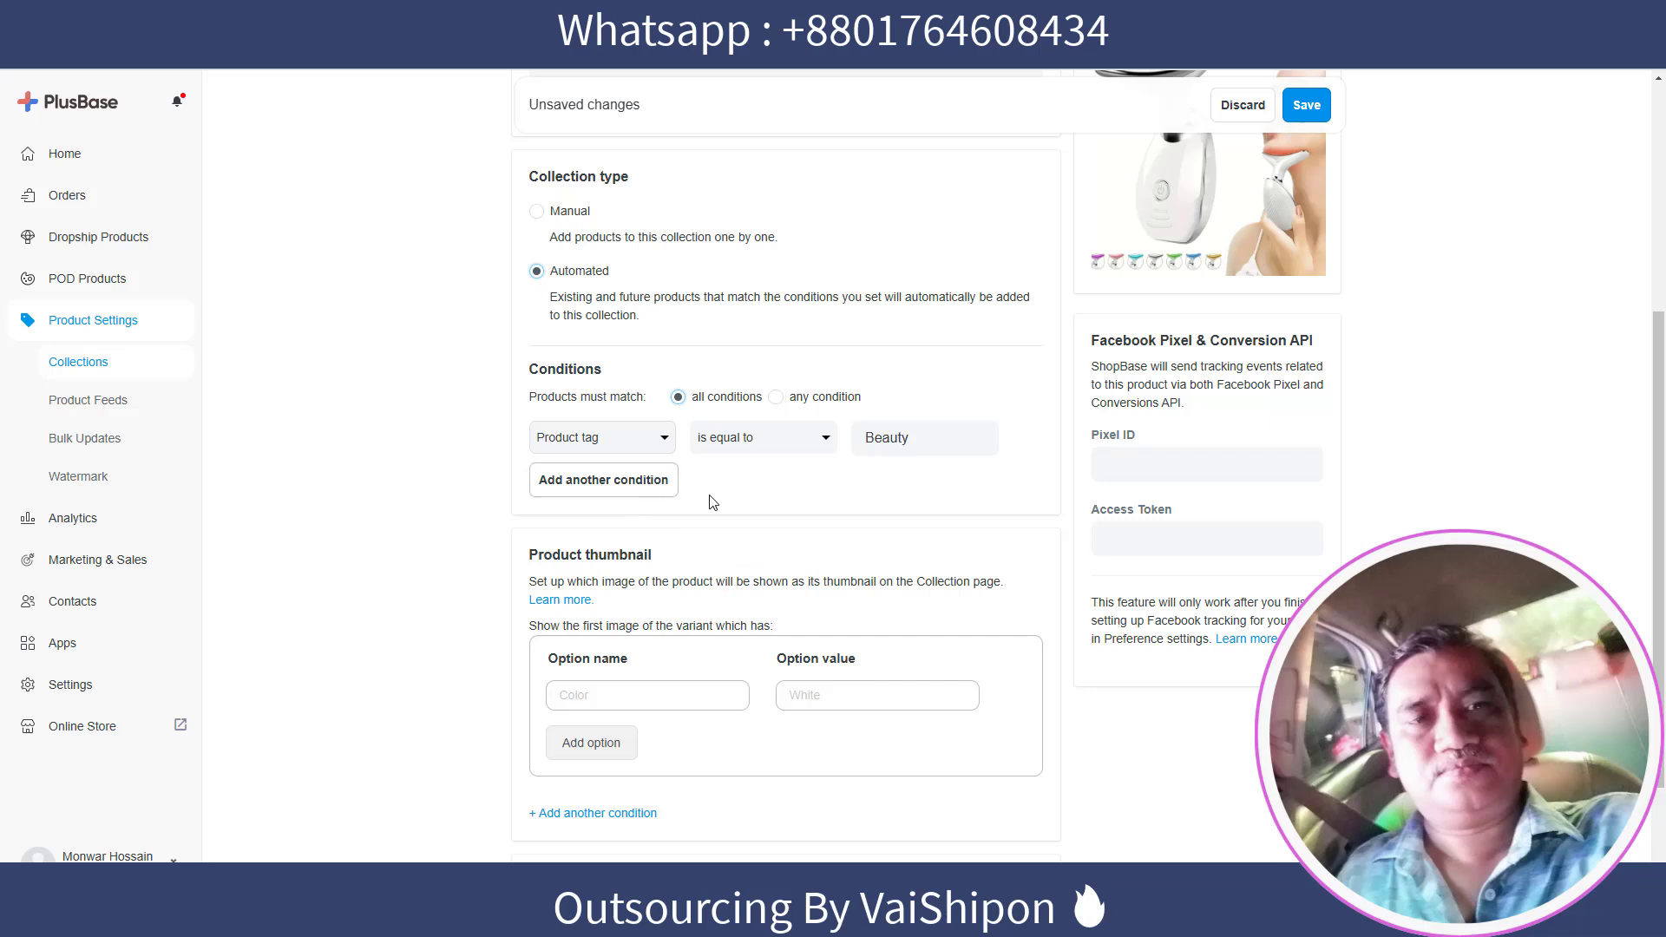
Open the collection's website SEO fields, go over the page title and meta description, and save the collection
scroll(760, 514, "down", 2)
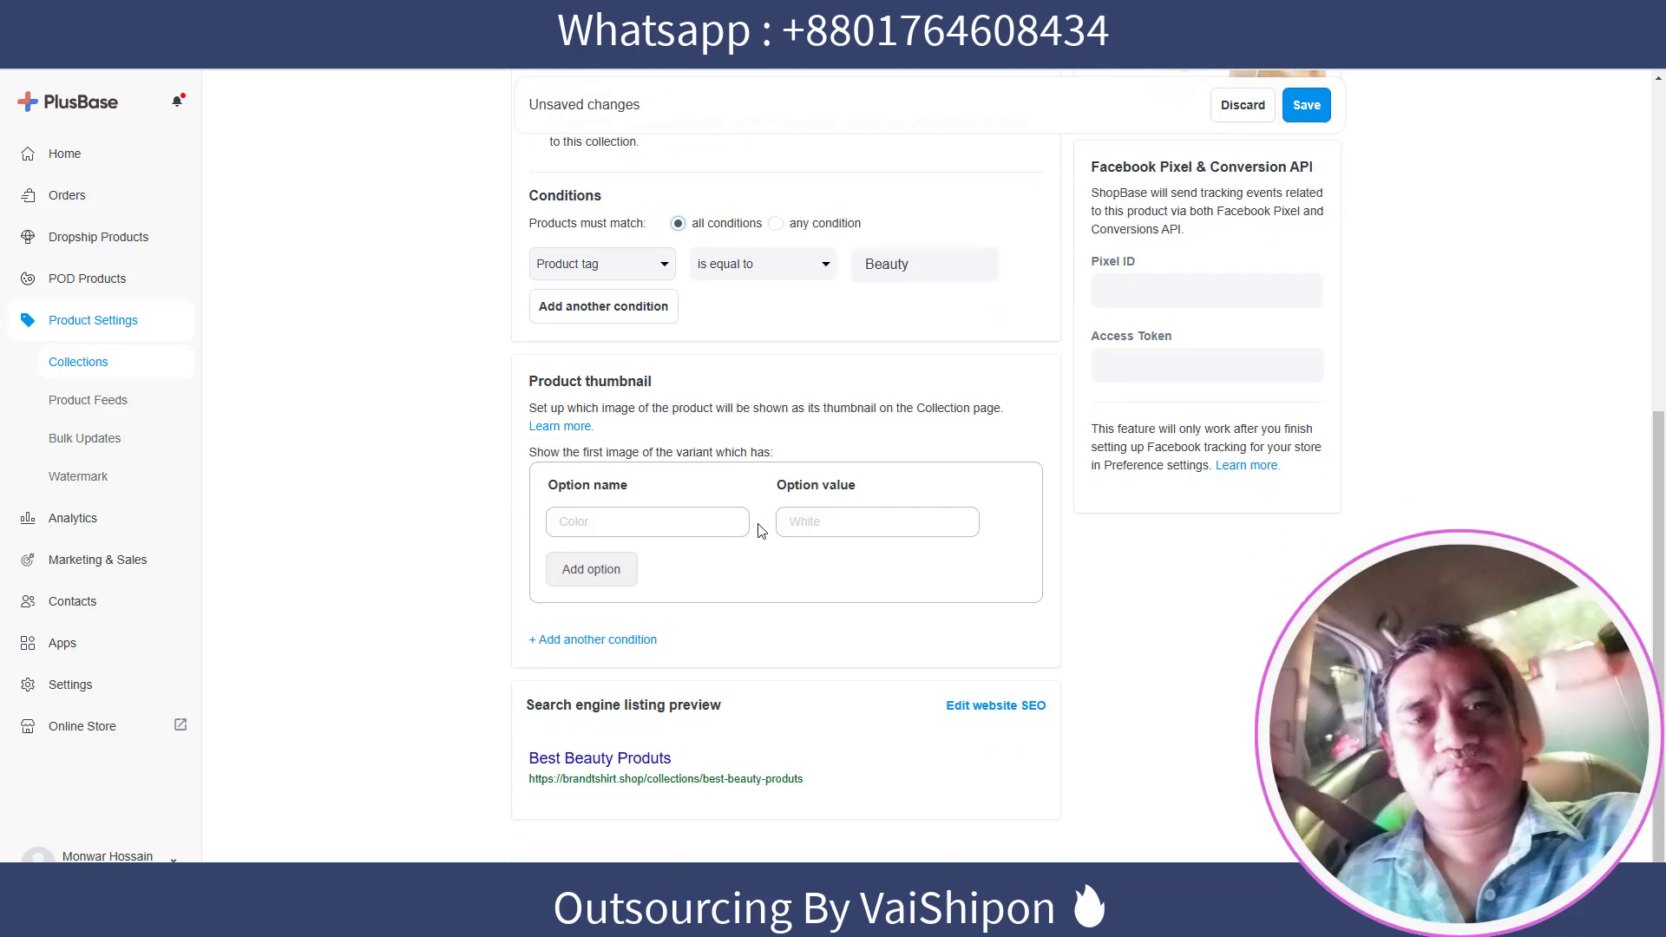
left_click(989, 706)
scroll(1238, 696, "down", 4)
left_click(713, 533)
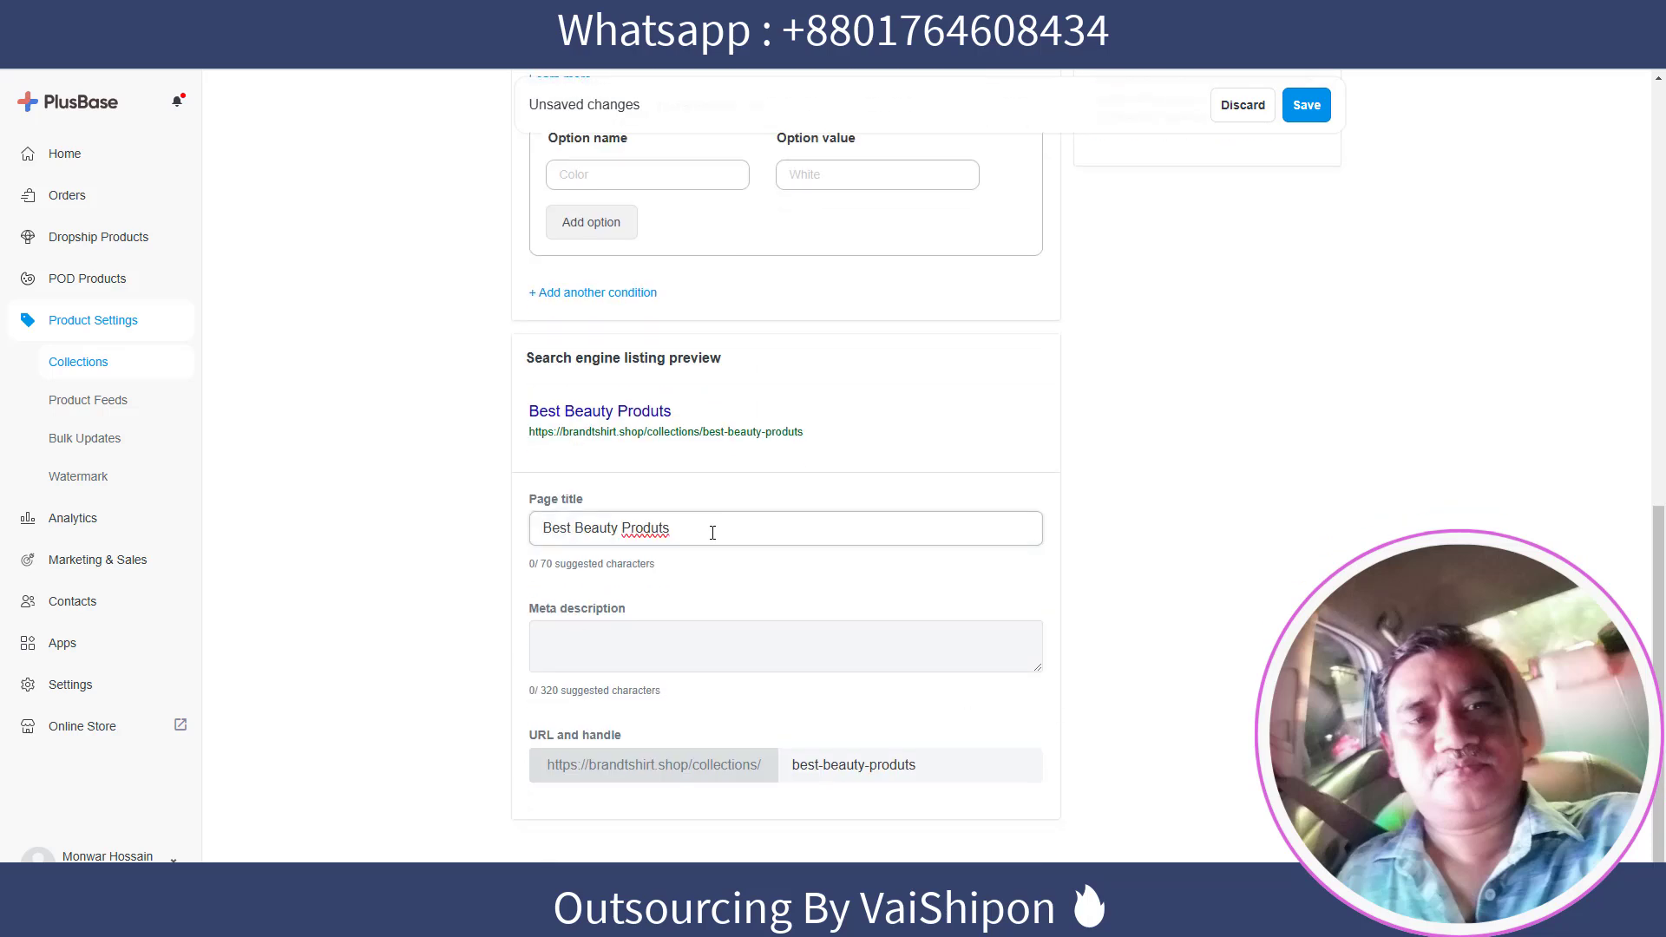
left_click(619, 640)
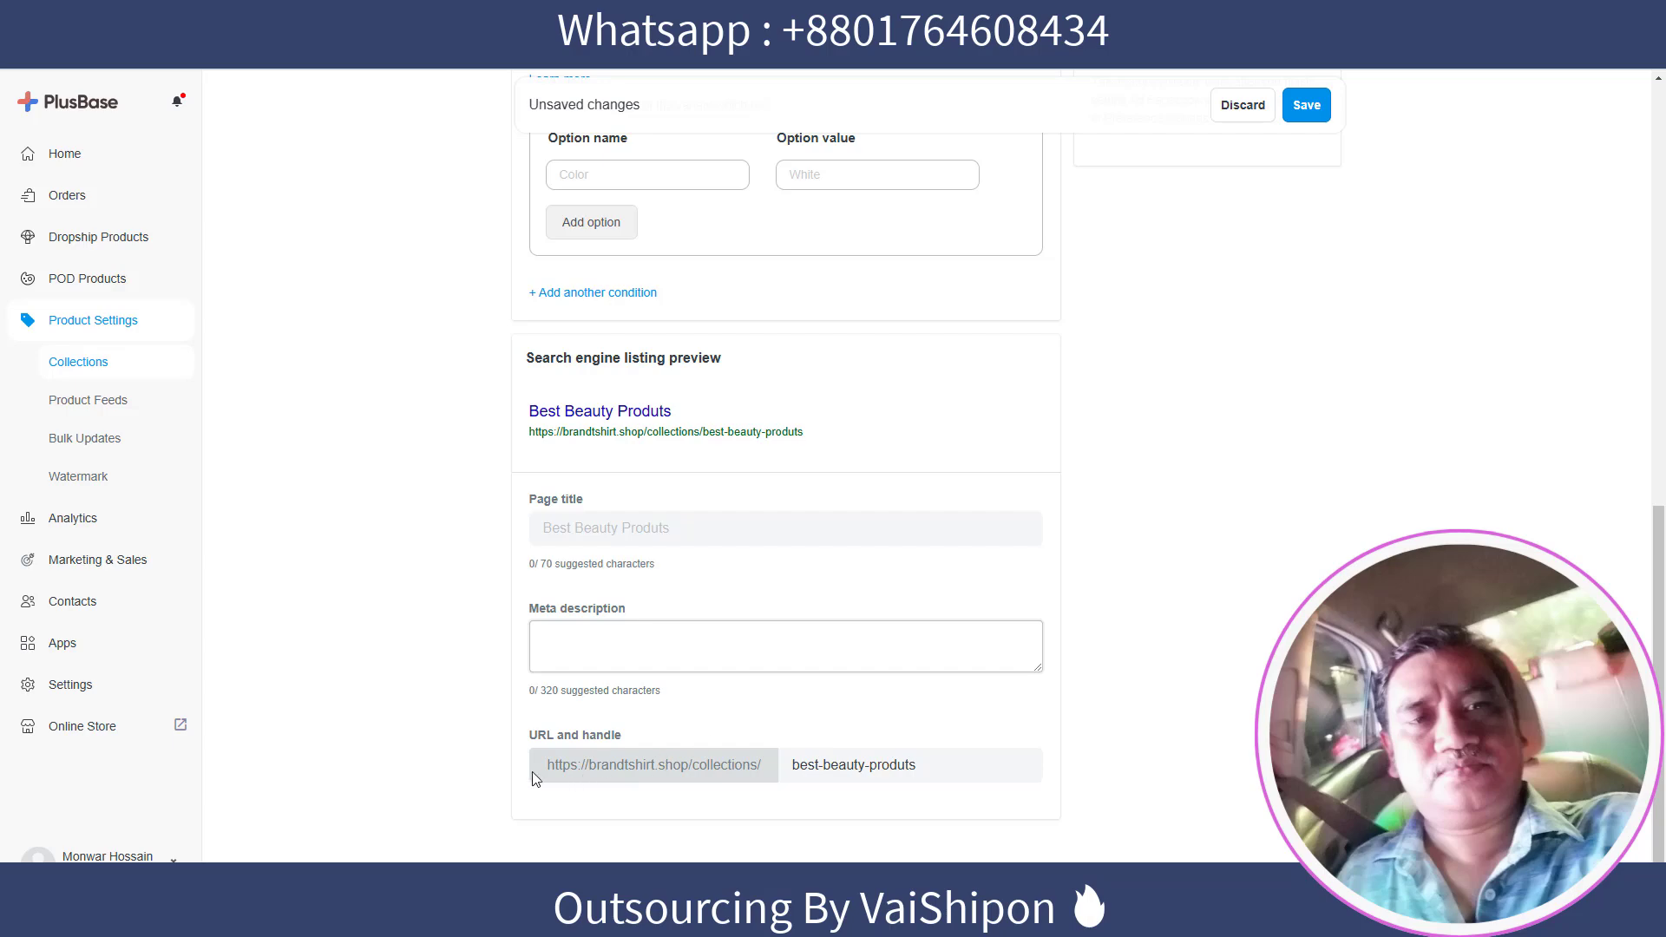
scroll(1169, 576, "up", 9)
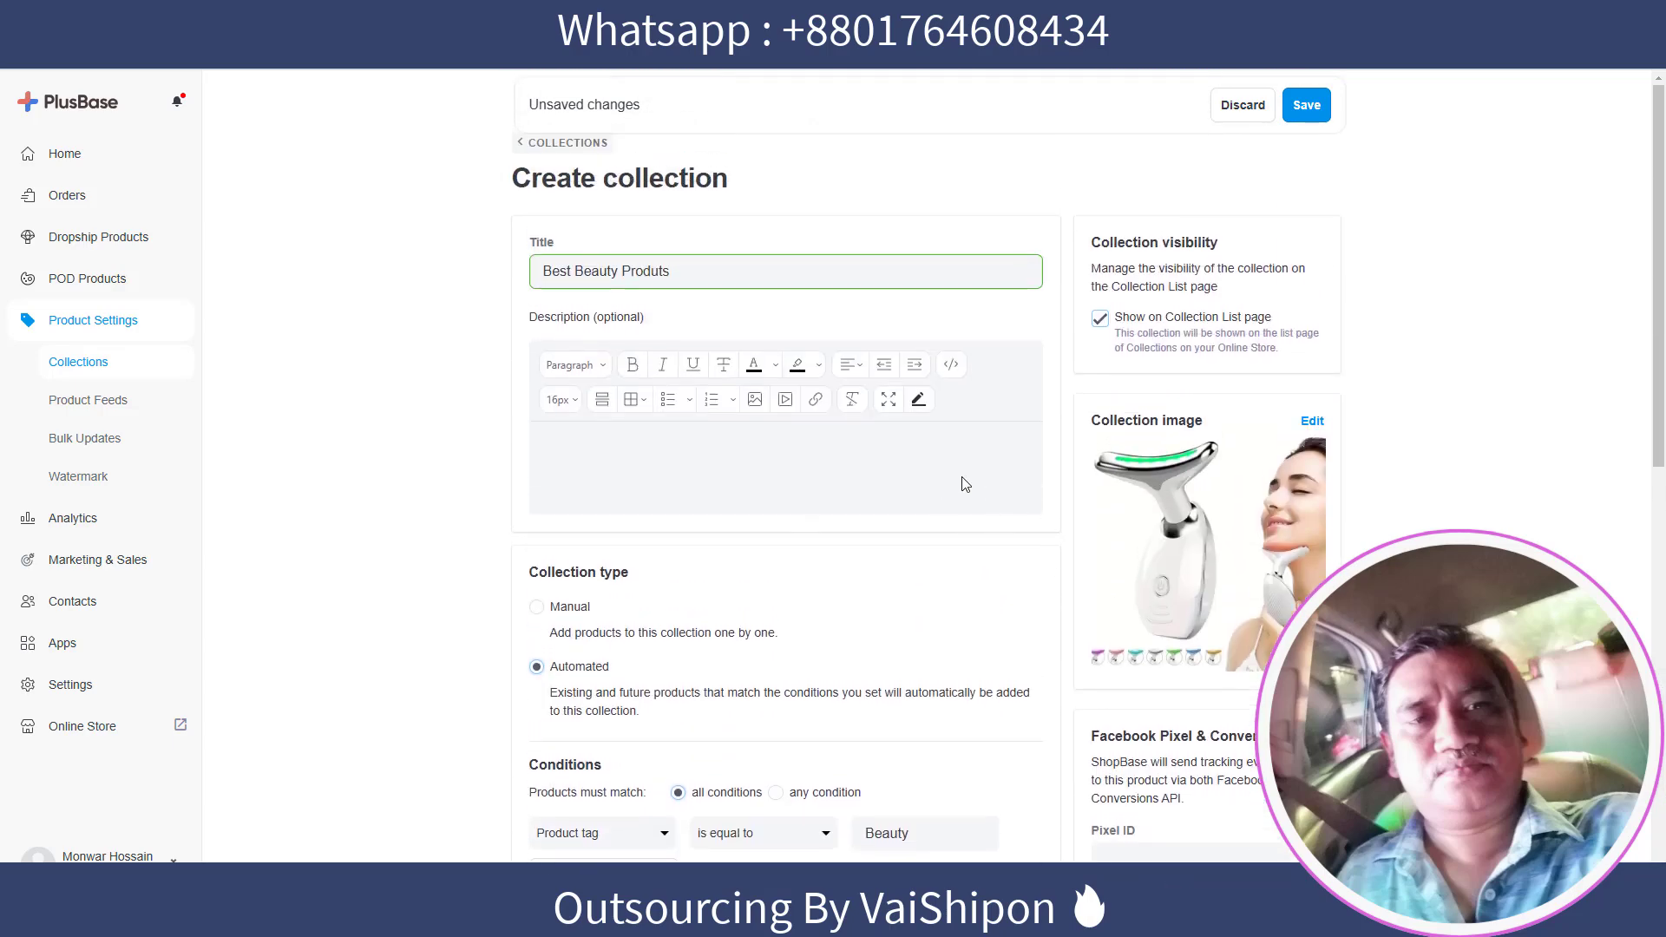
left_click(1303, 108)
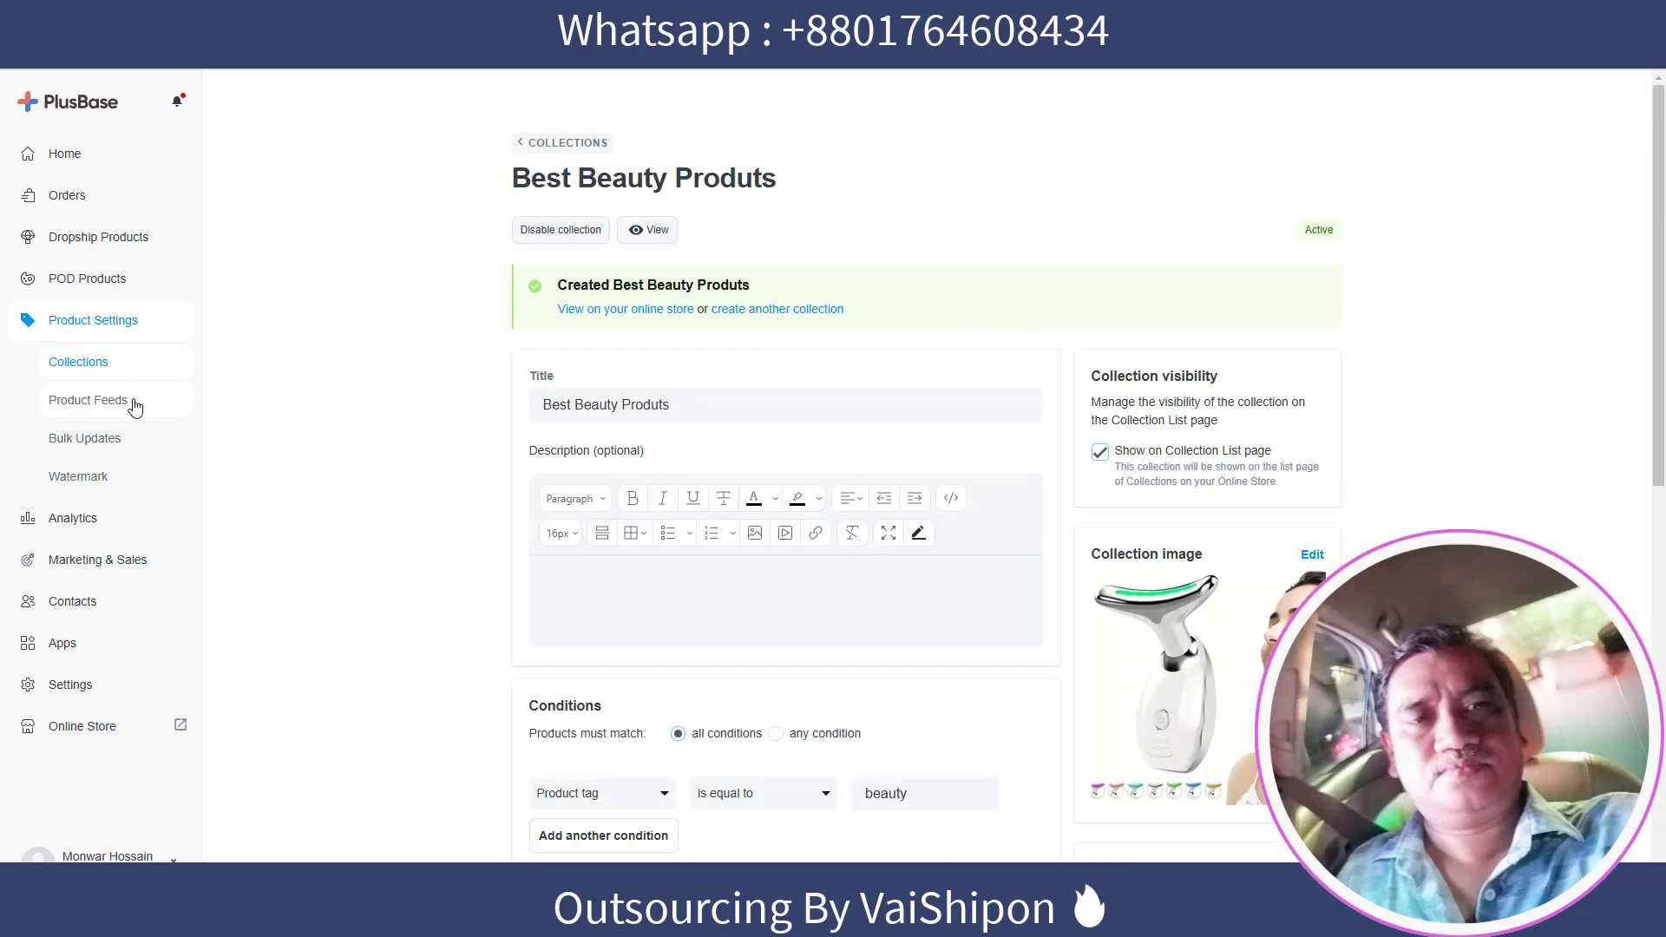
Return to the collections list and check the condition set for Best Beauty Produts
left_click(93, 371)
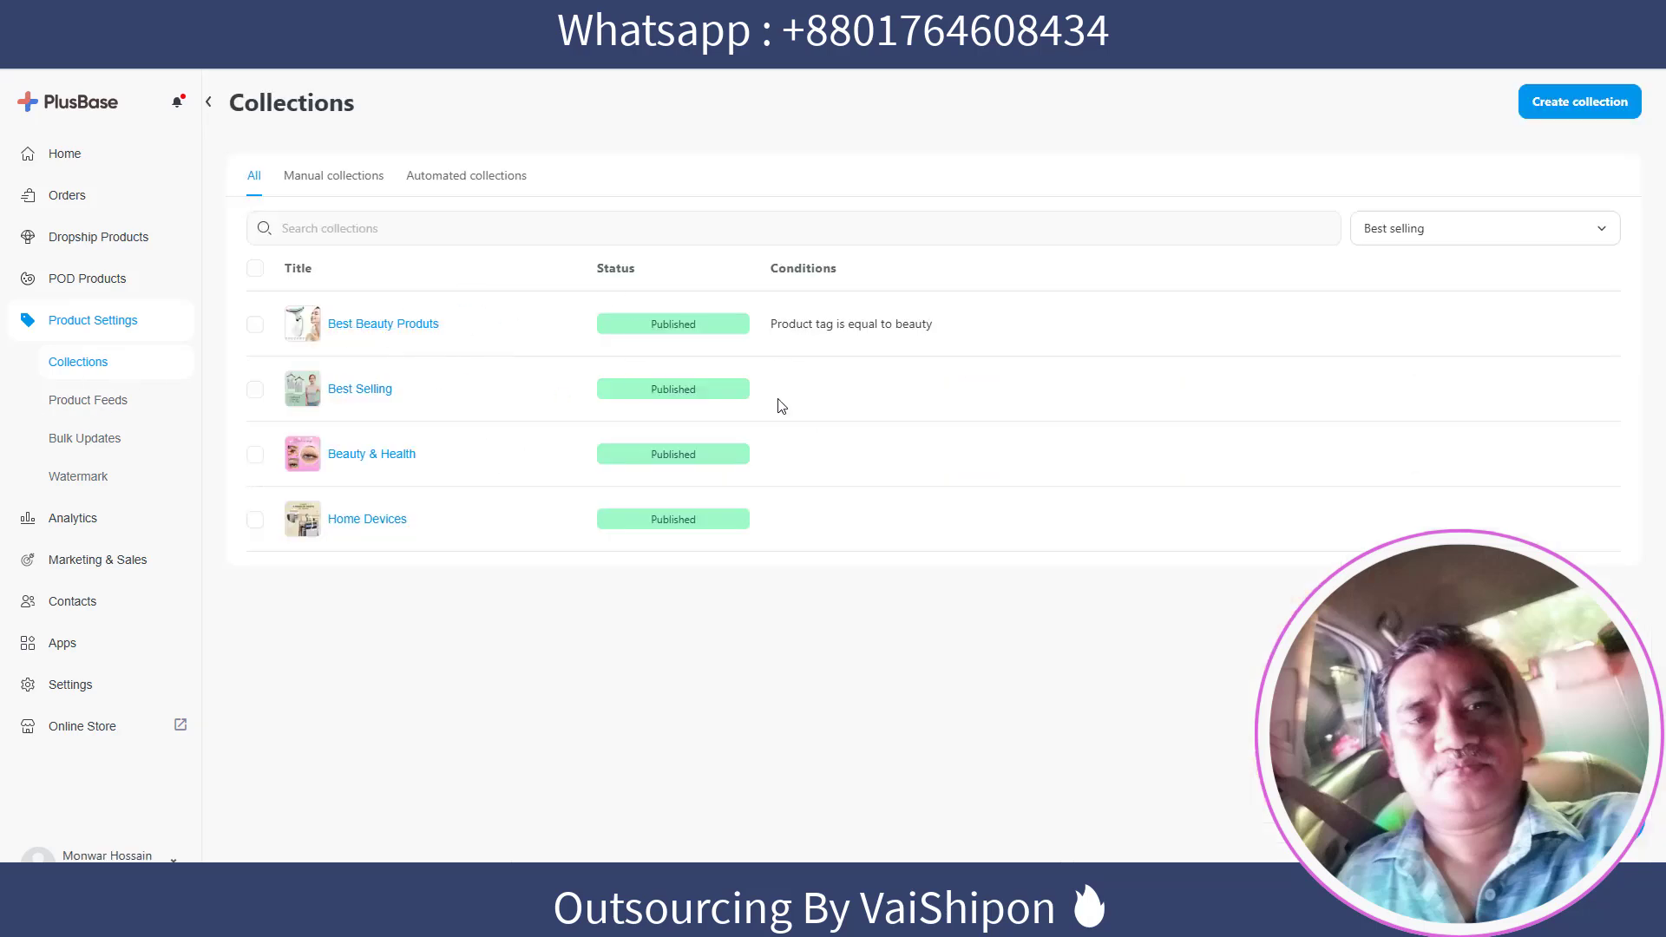
left_click_drag(778, 325, 970, 332)
left_click(1024, 334)
Select the Best Selling collection and try deleting it through the bulk actions
left_click(255, 389)
left_click(432, 269)
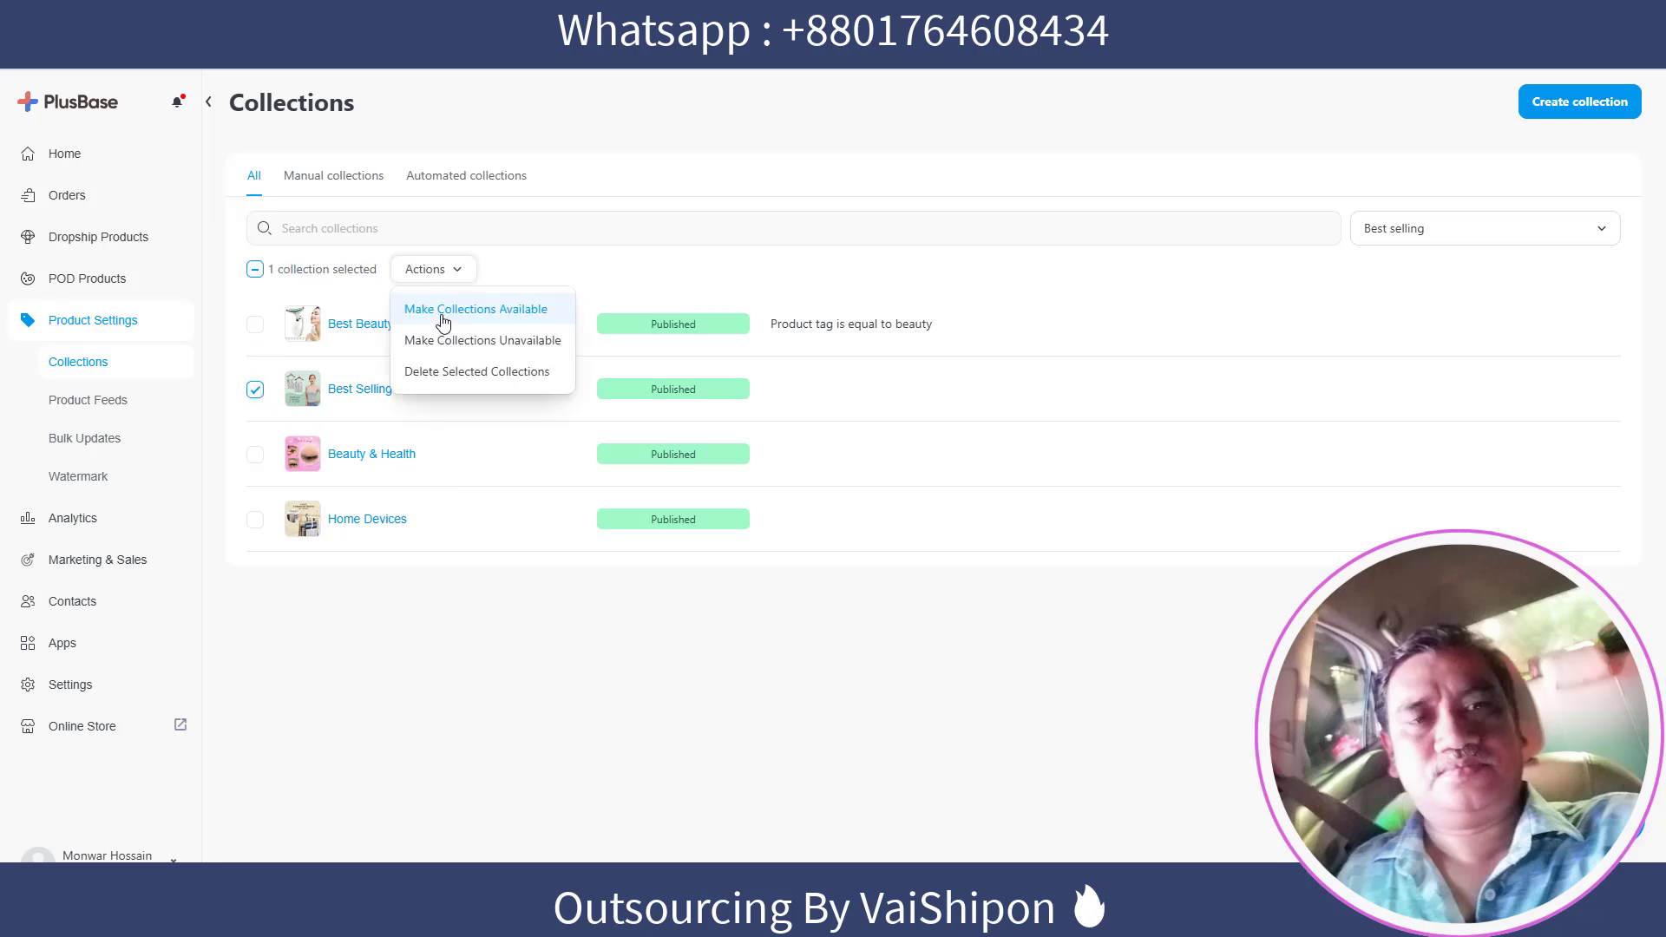
left_click(491, 375)
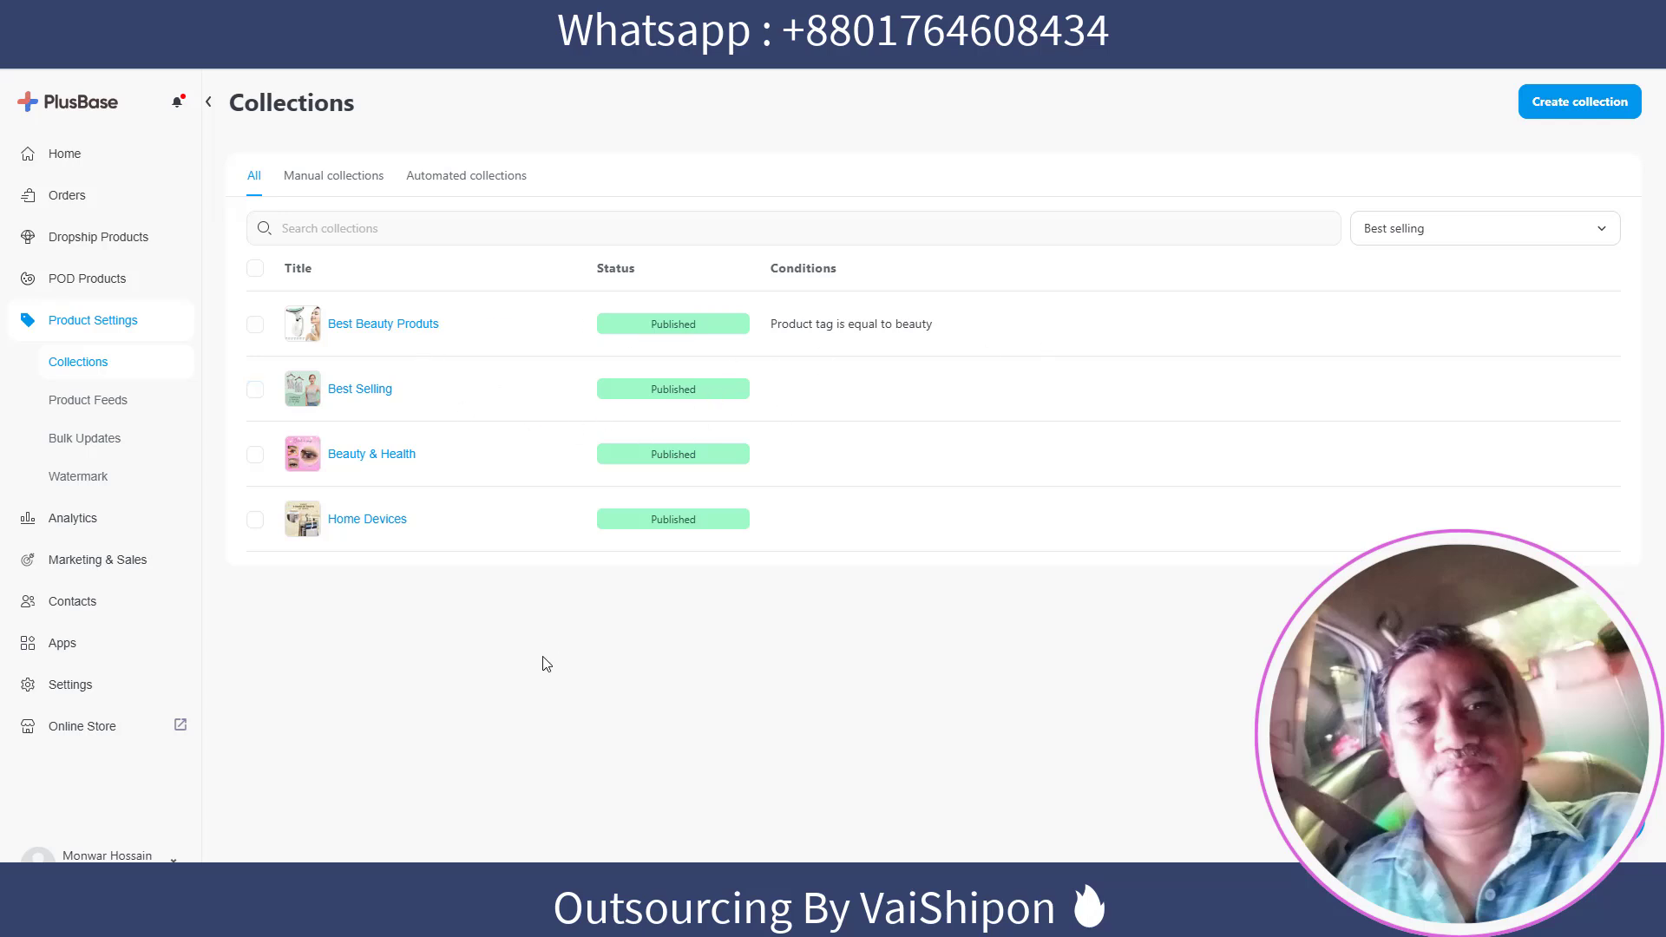
Browse all dropship products and open Shower Drain Hair Catcher Mesh Stickers to check its description and availability settings
left_click(84, 244)
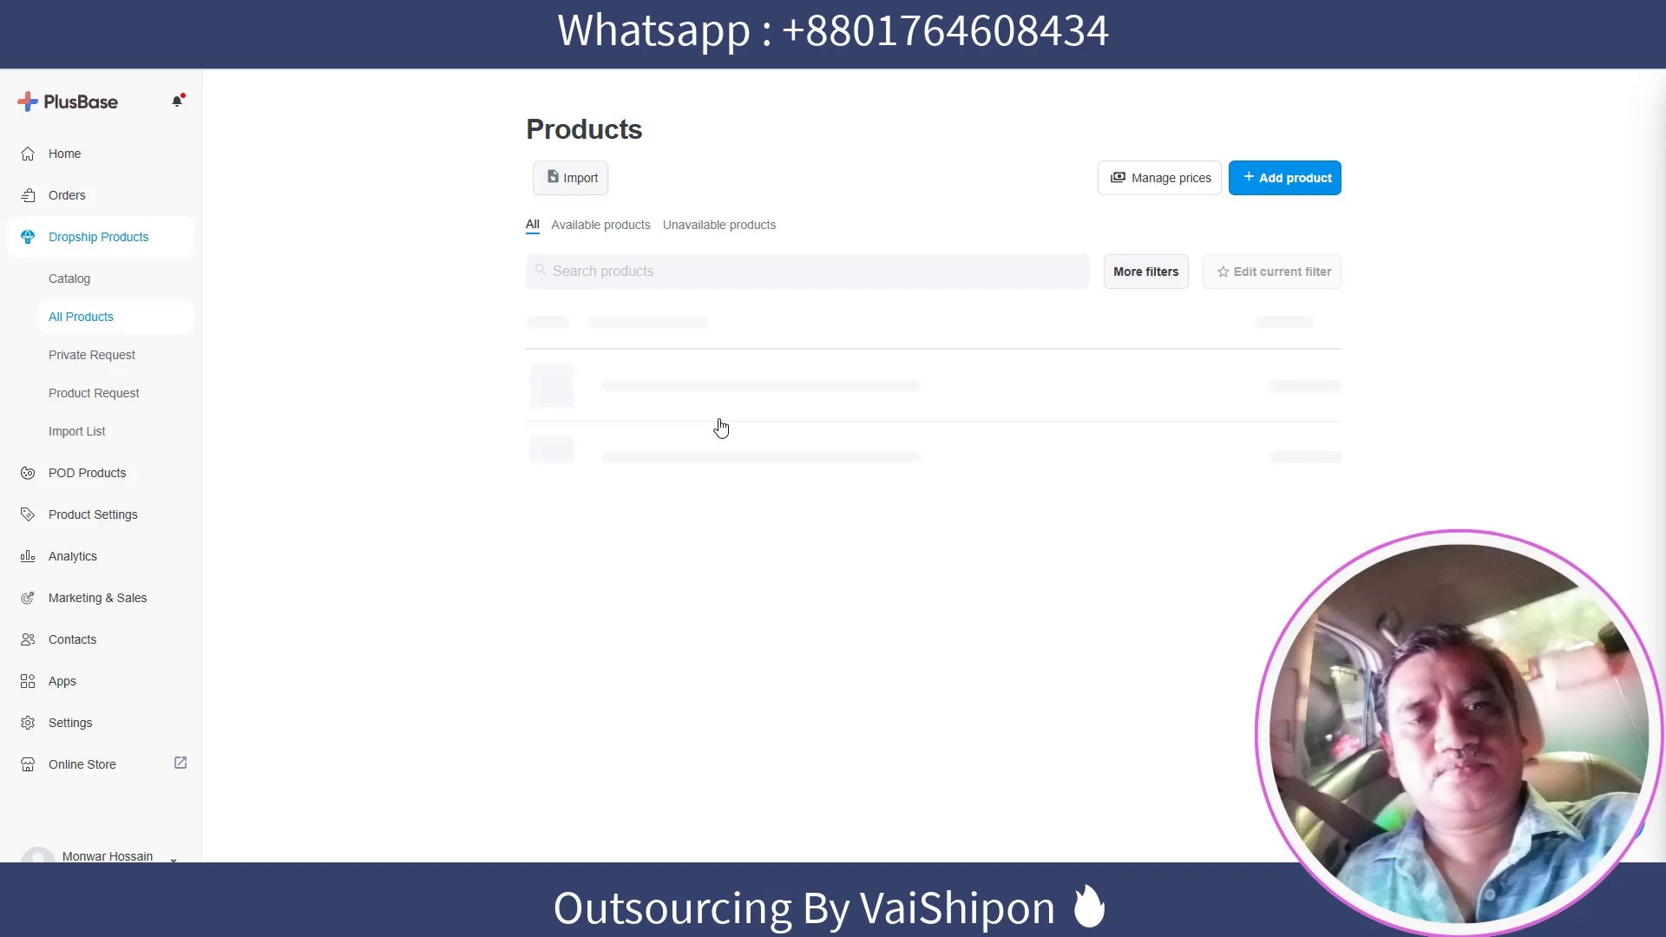
scroll(1024, 443, "down", 7)
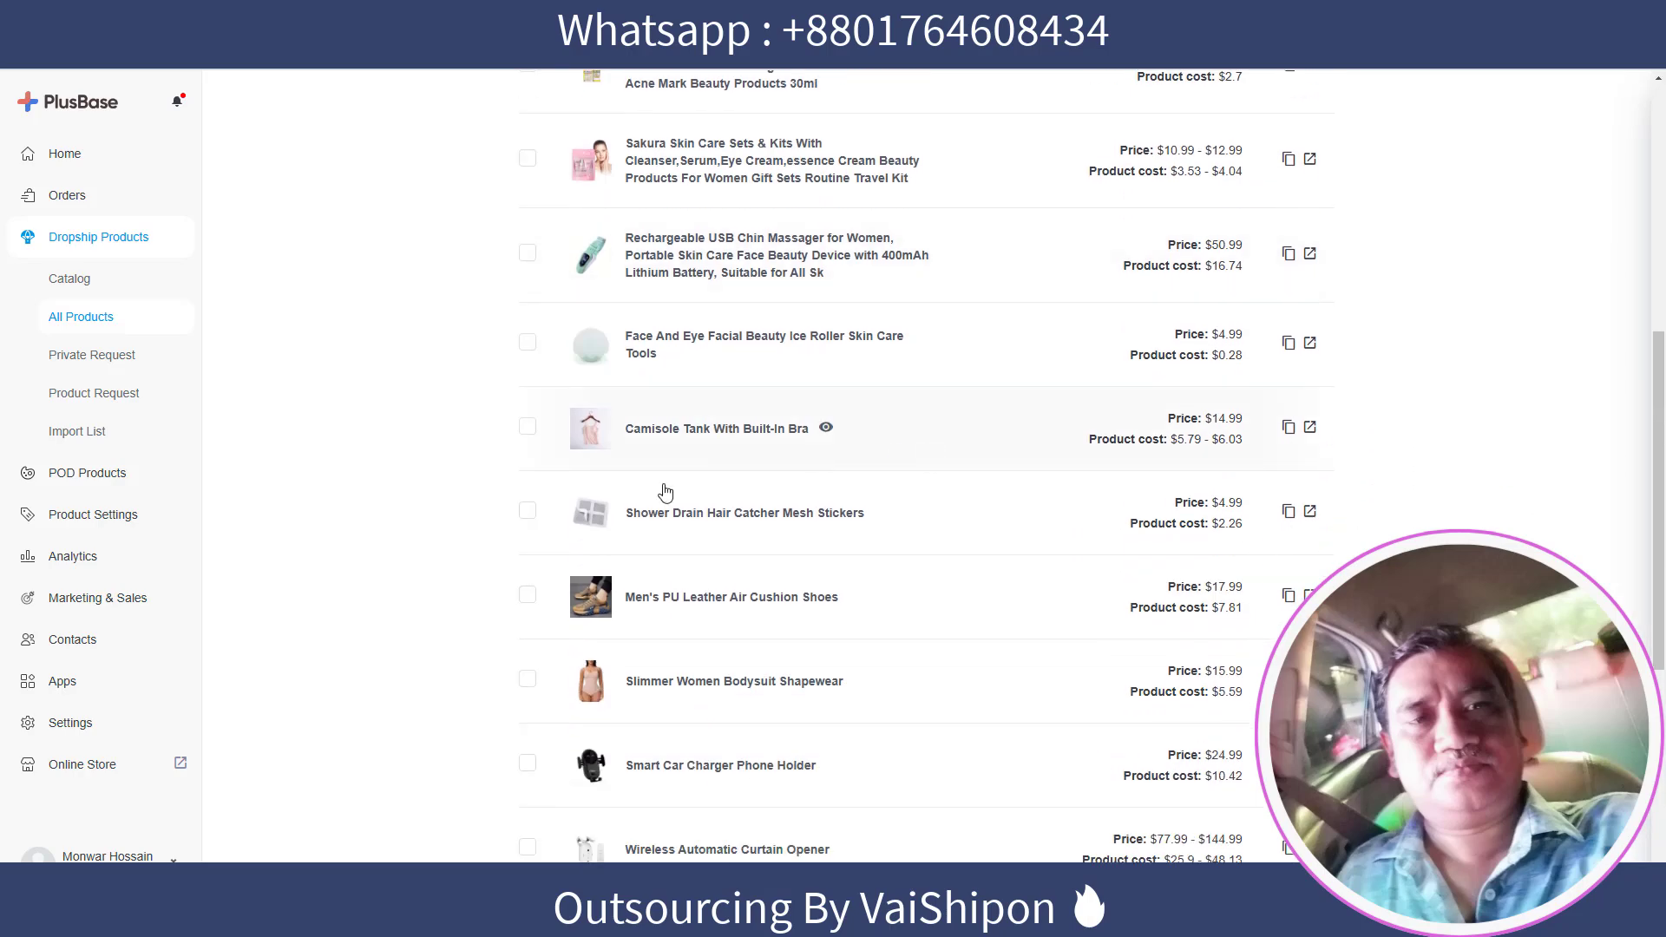
left_click(714, 524)
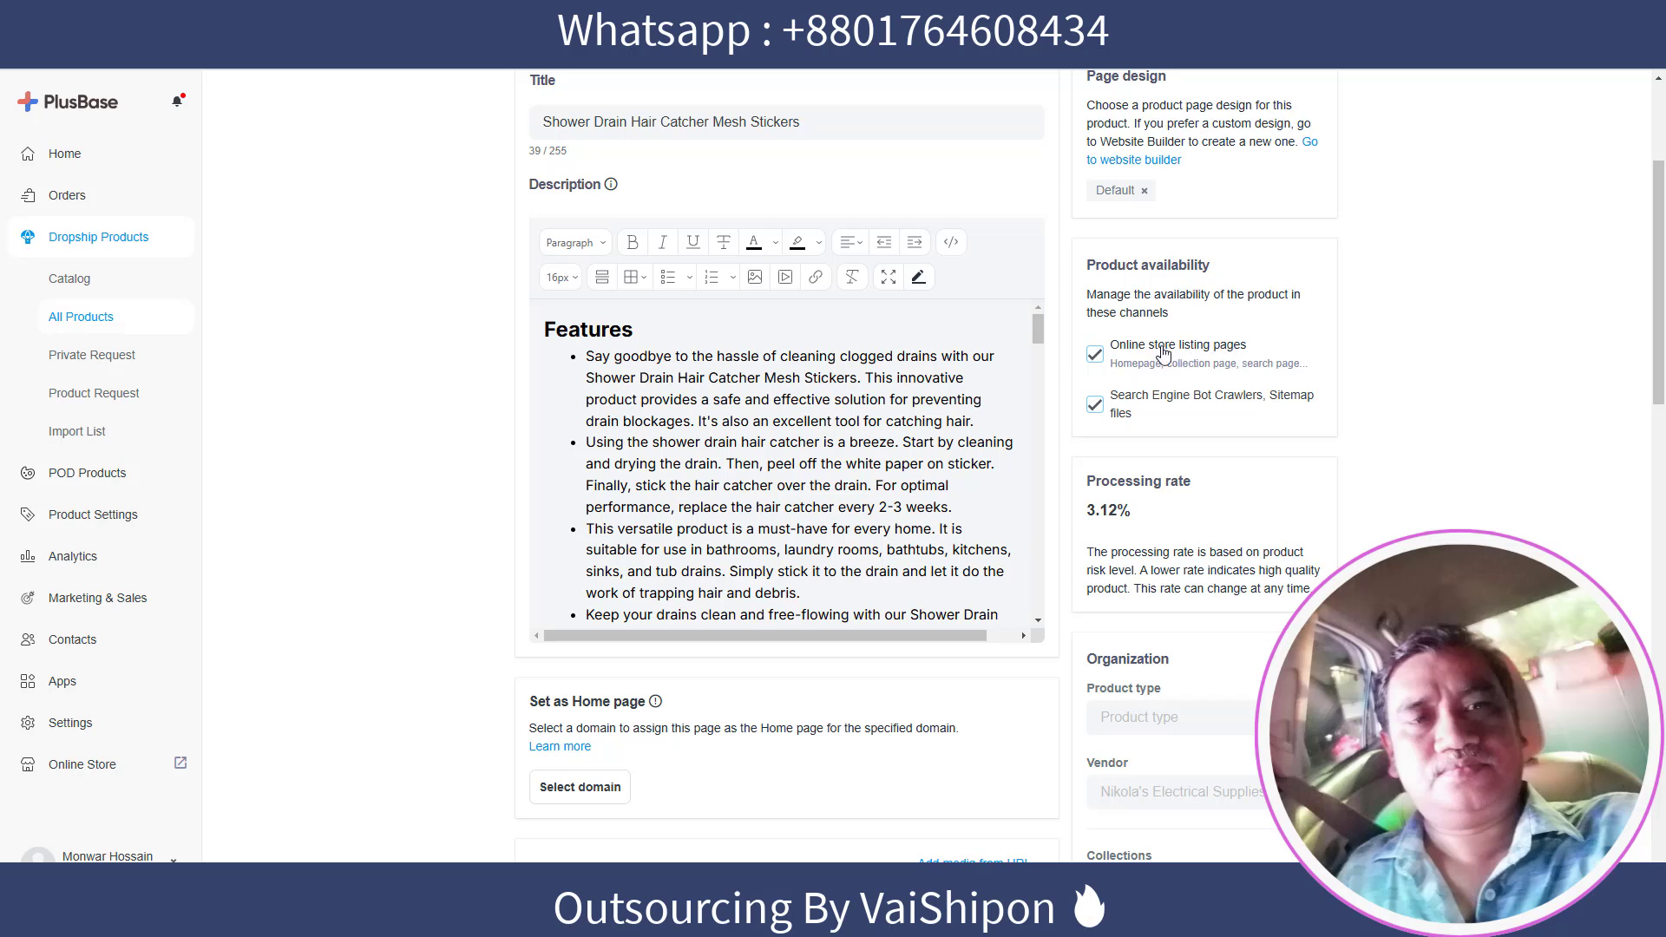
scroll(1082, 392, "up", 3)
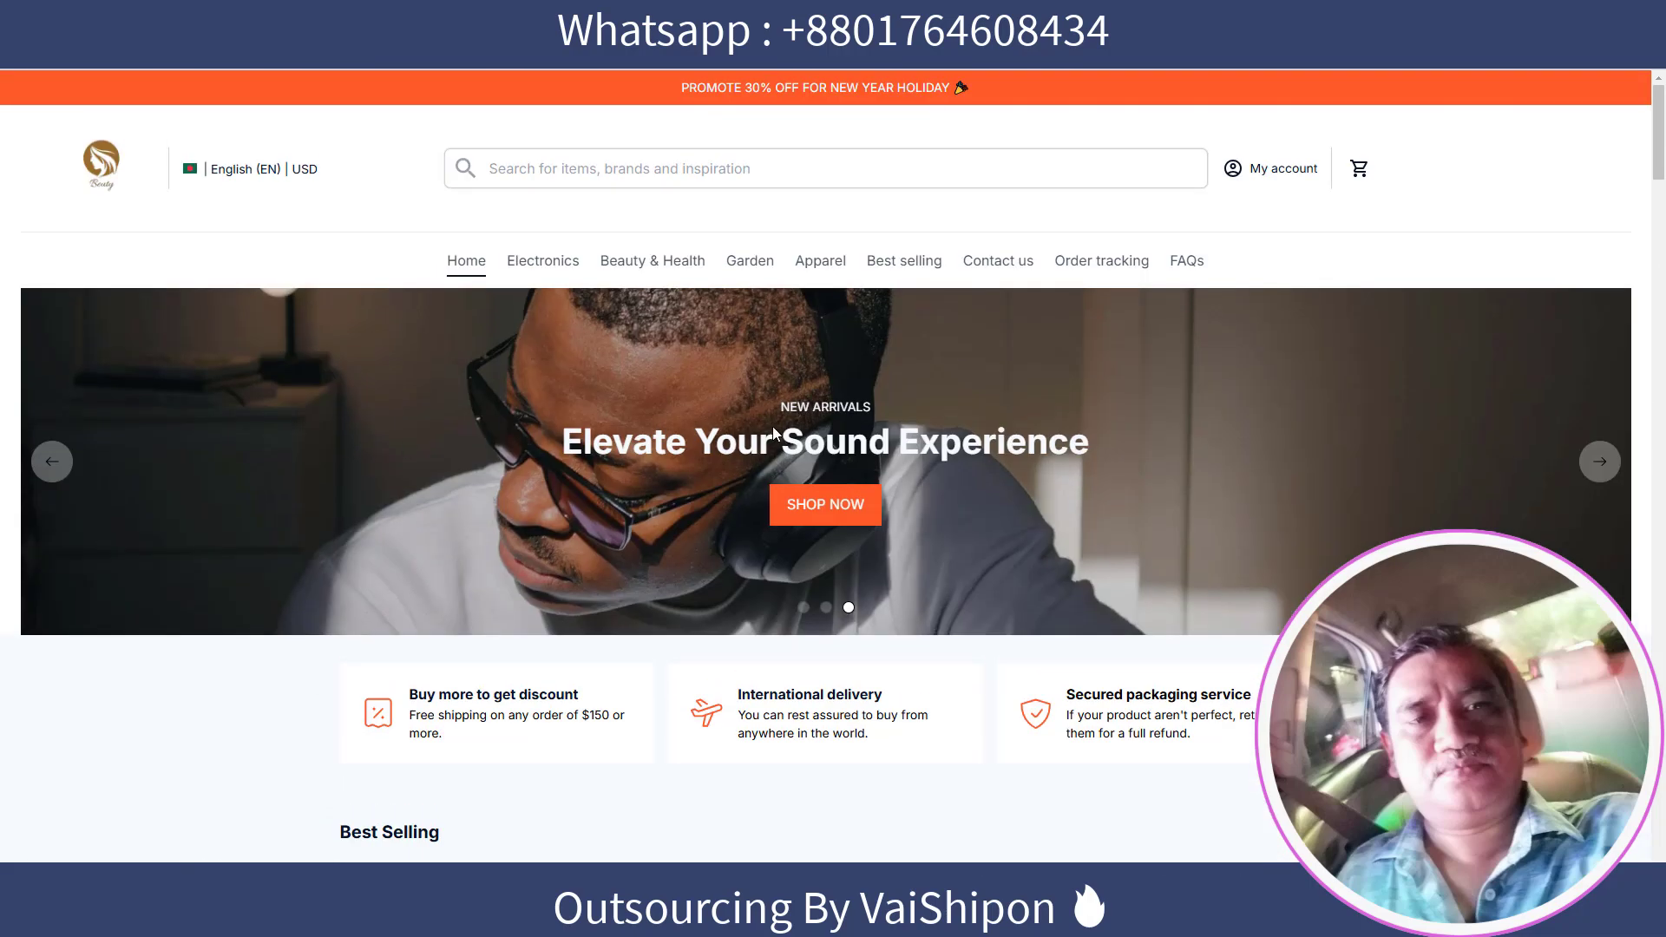
Review the storefront home page, comparing the Best Selling products with the Beauty & Health sections further down
scroll(775, 433, "down", 15)
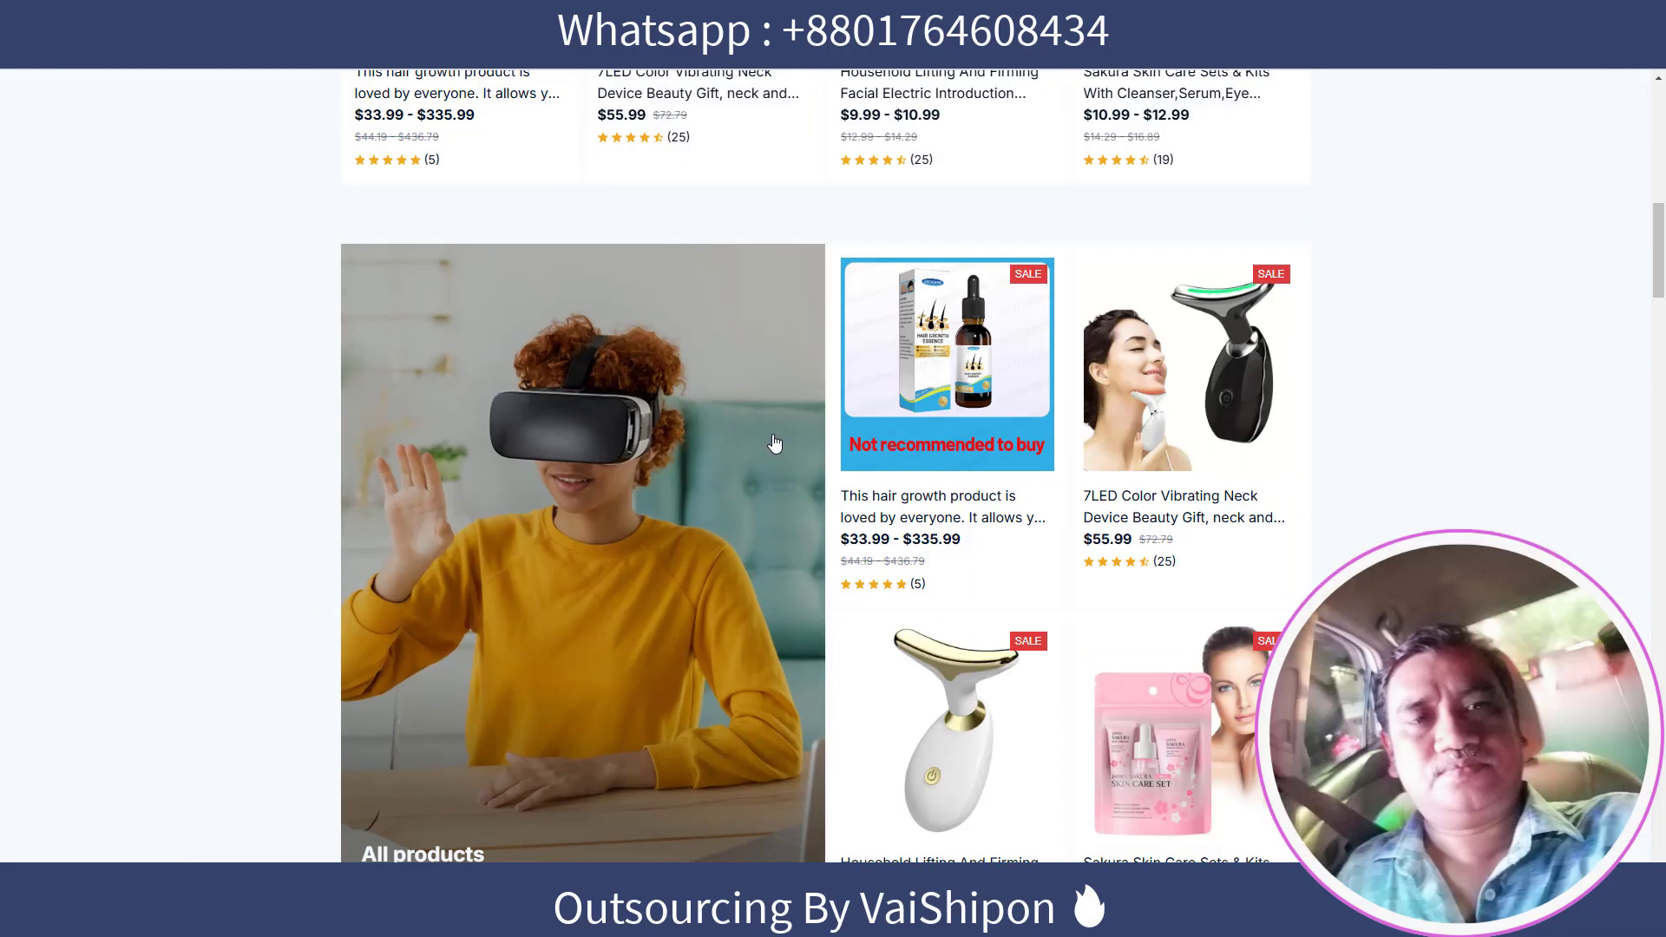
scroll(842, 466, "down", 10)
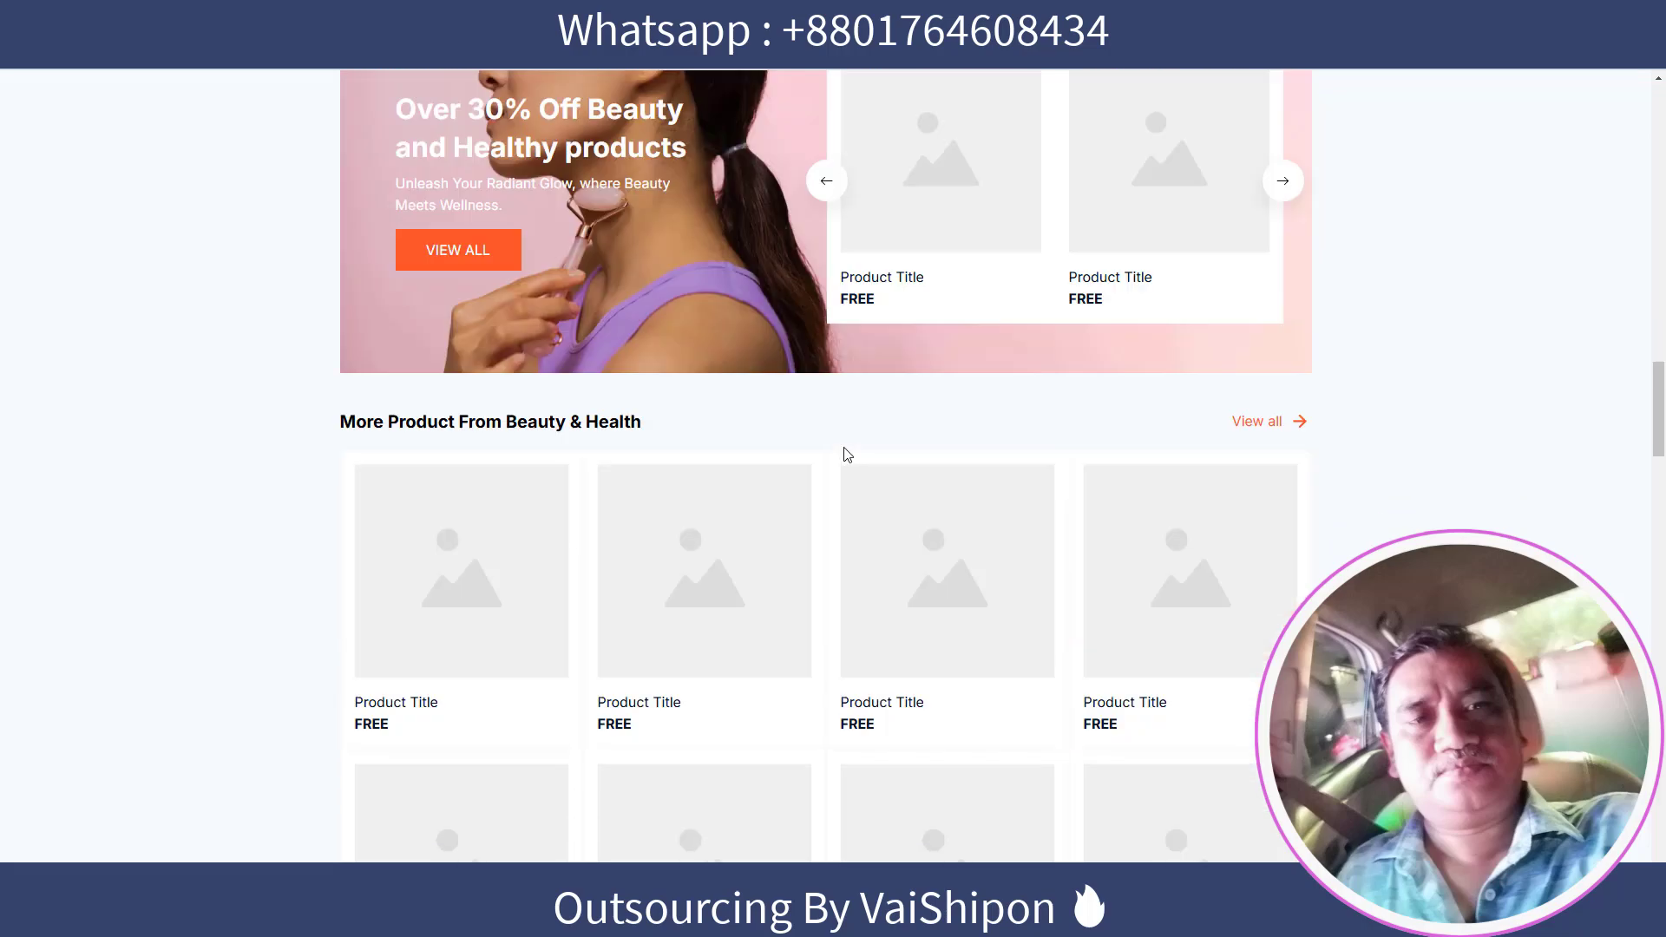
scroll(836, 456, "up", 10)
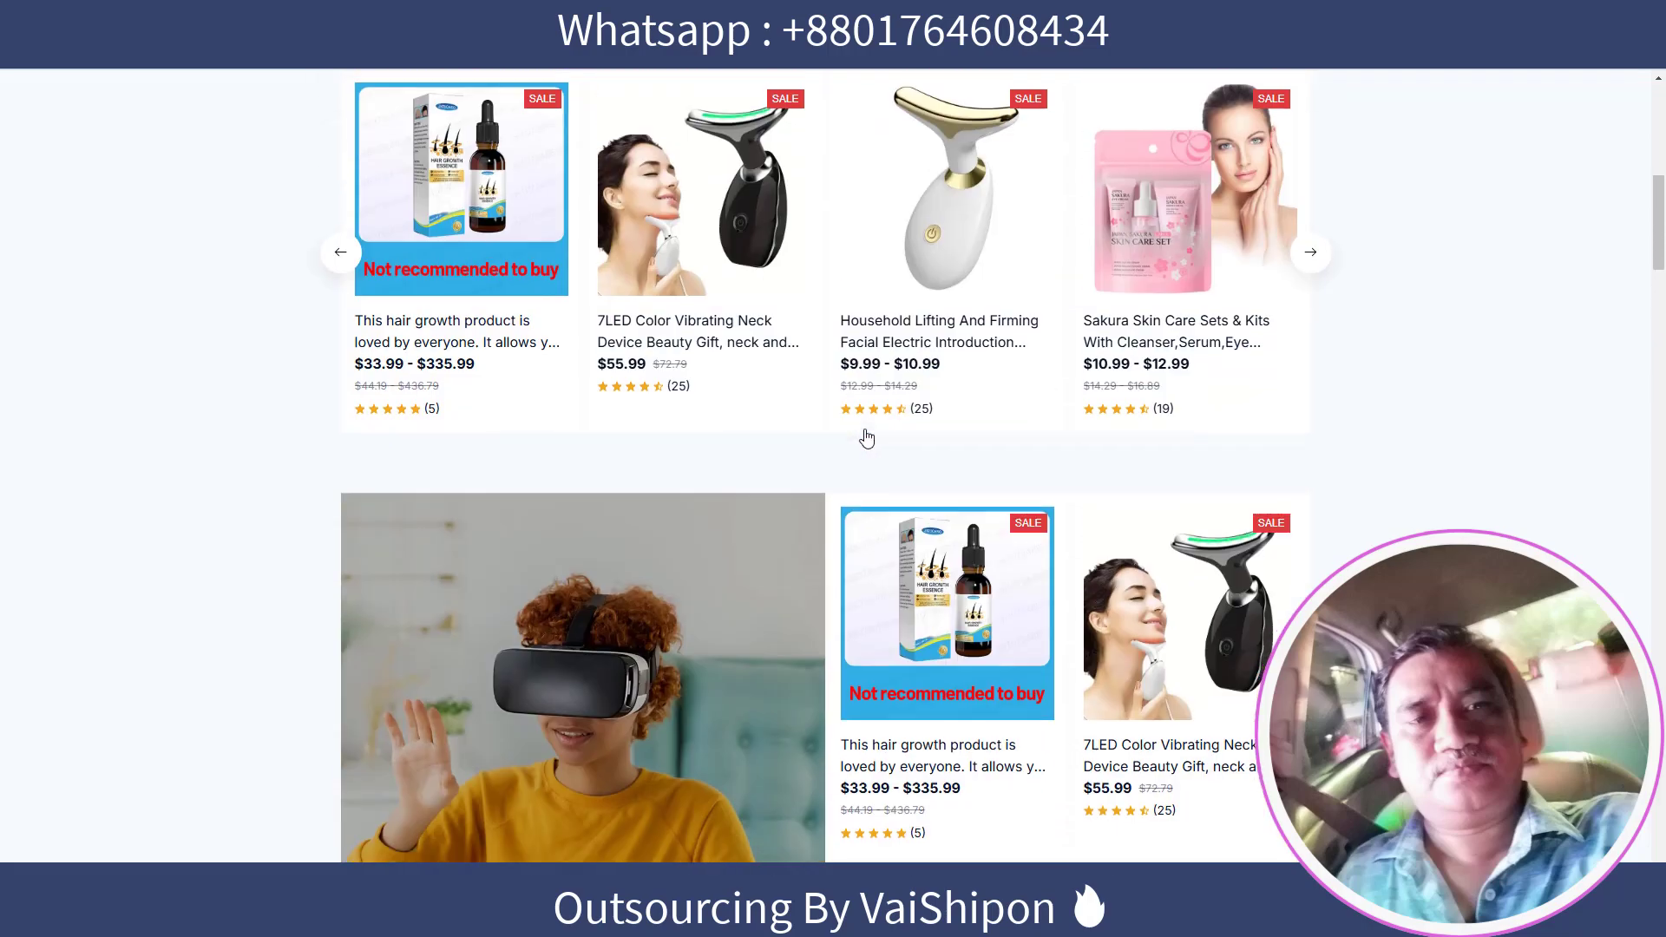
scroll(814, 438, "up", 3)
scroll(1049, 346, "down", 3)
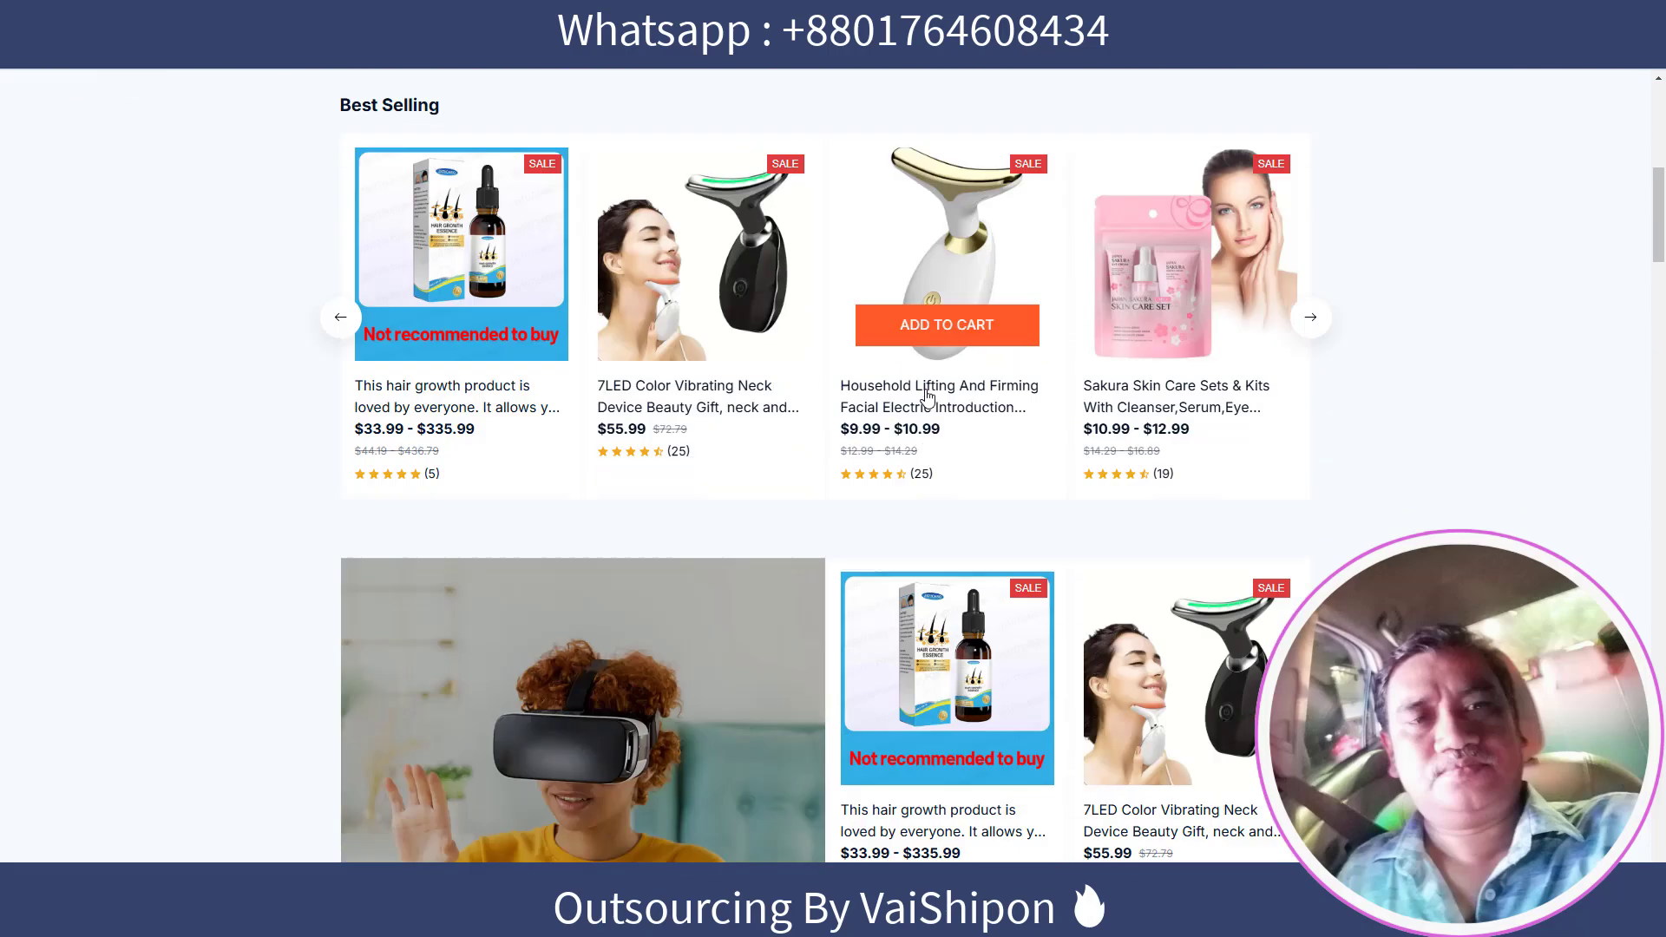
scroll(875, 500, "up", 4)
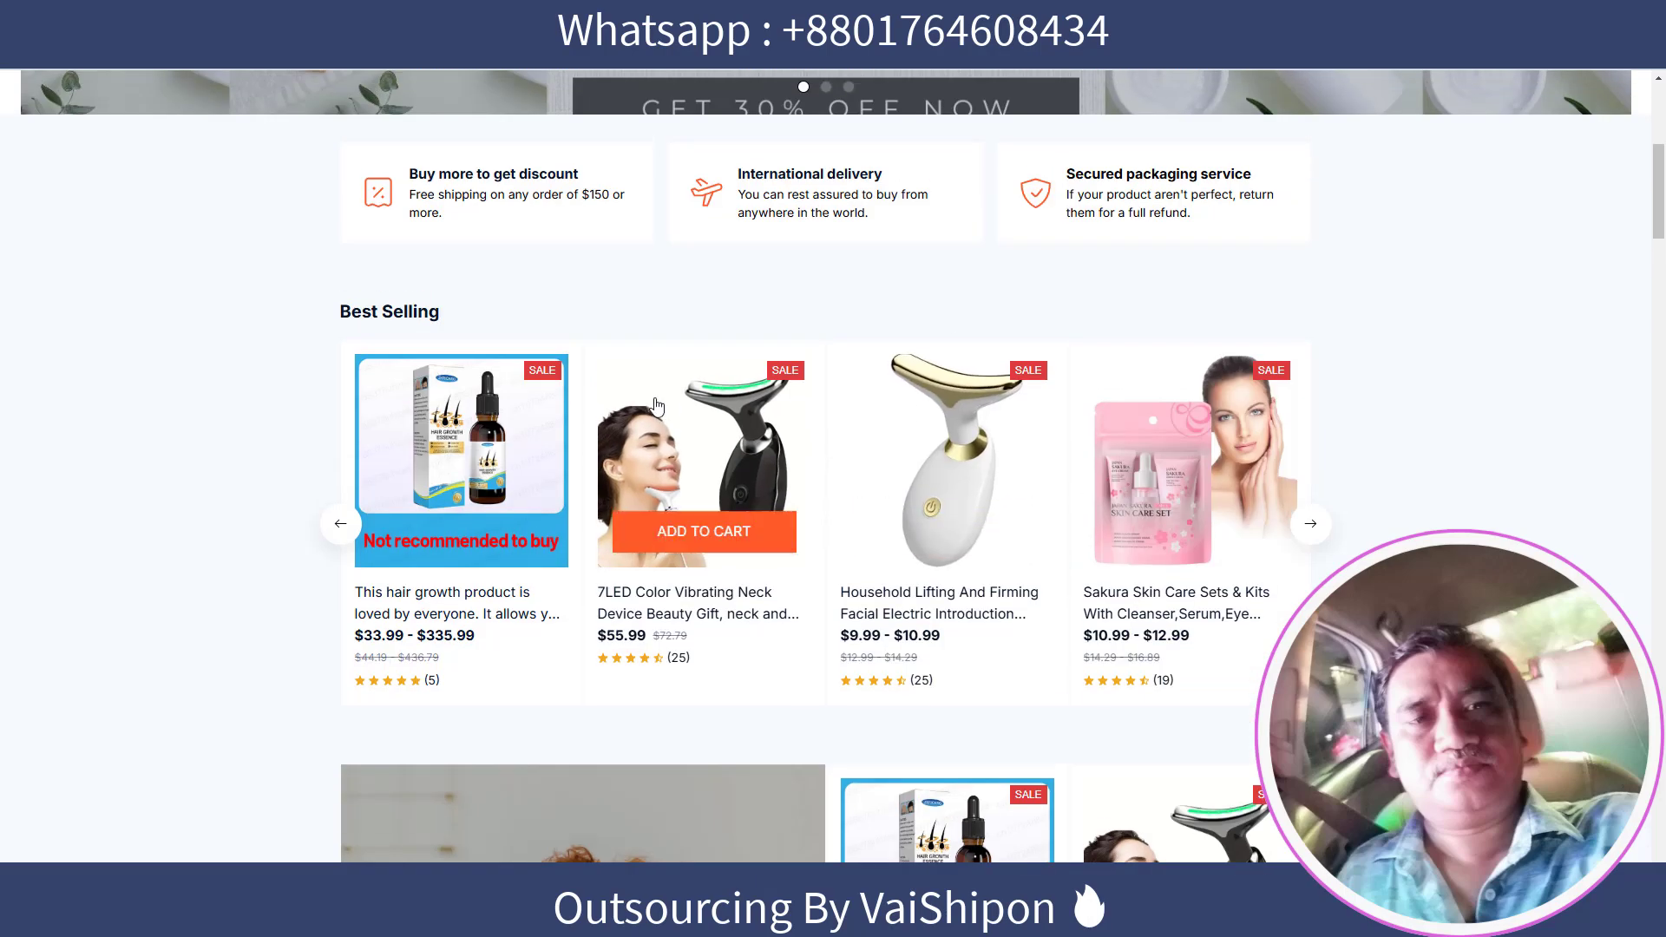
scroll(1084, 503, "down", 7)
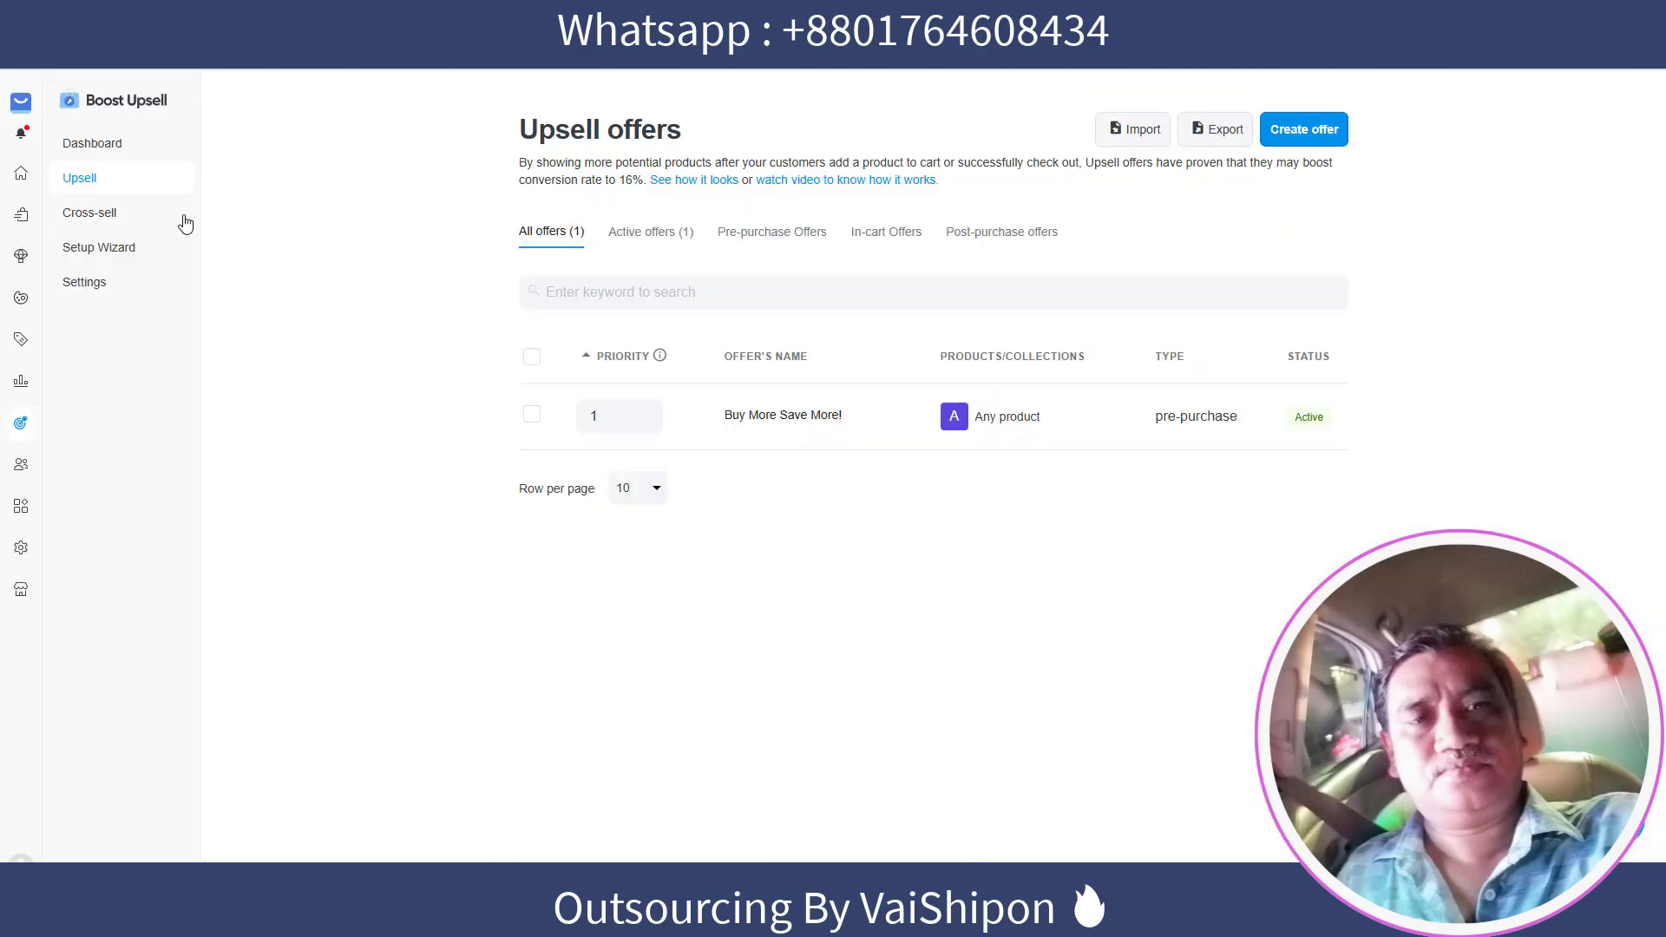
Start a new cross-sell quantity discount offer named Buy More Save More! and keep All products as its target
left_click(126, 221)
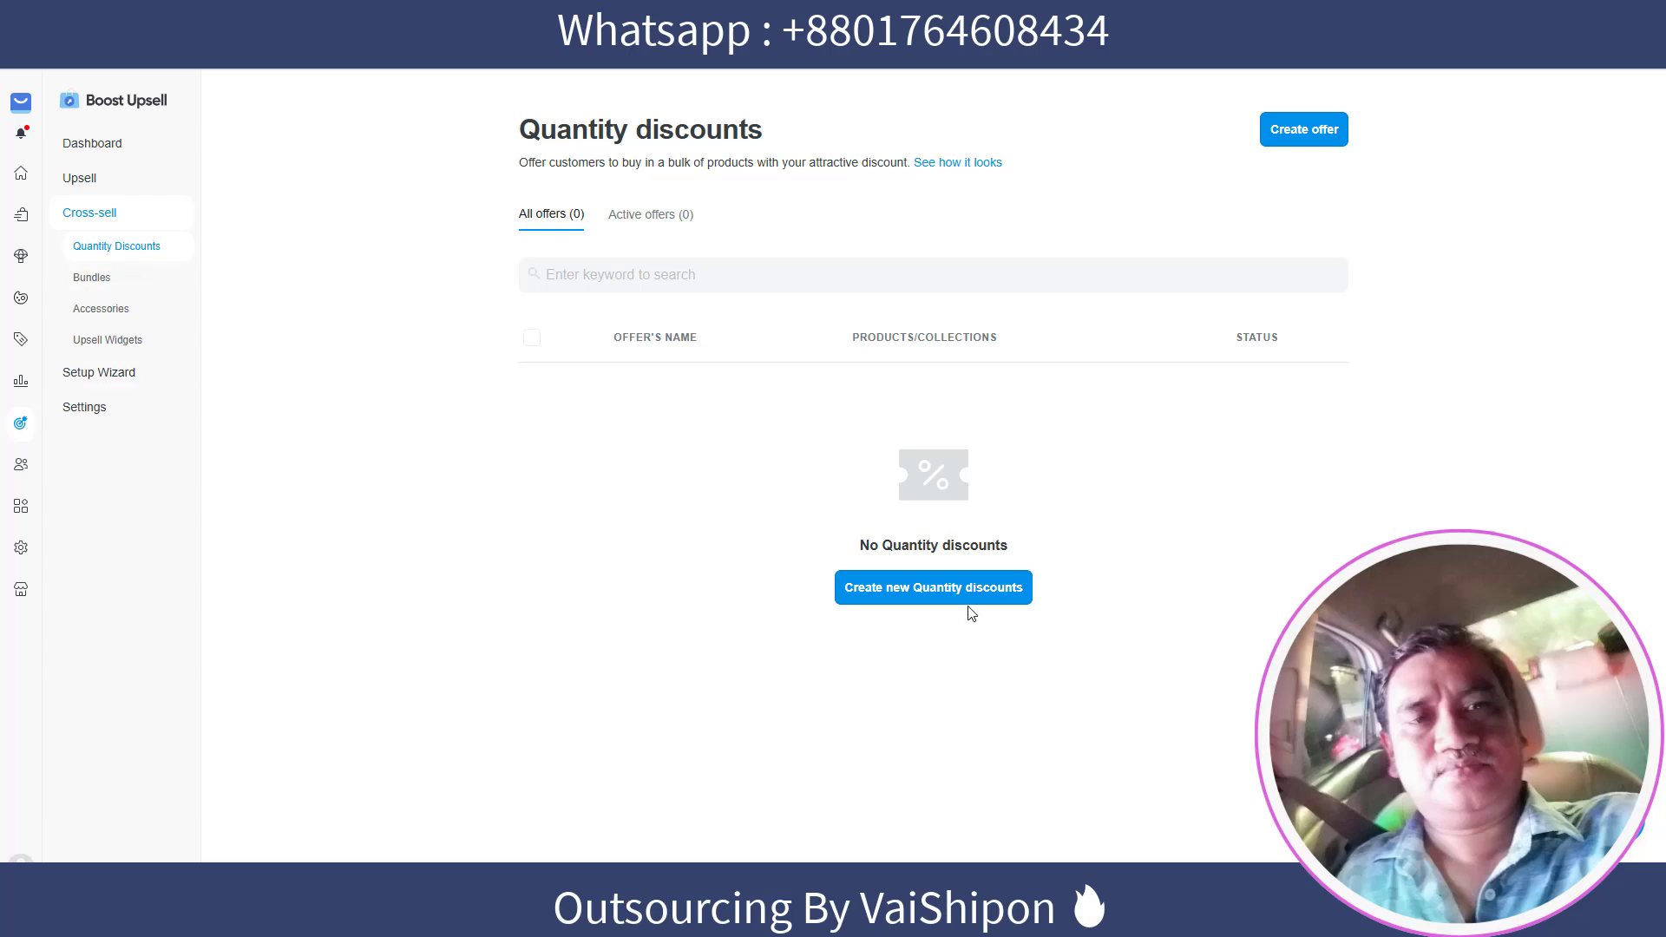
left_click(907, 592)
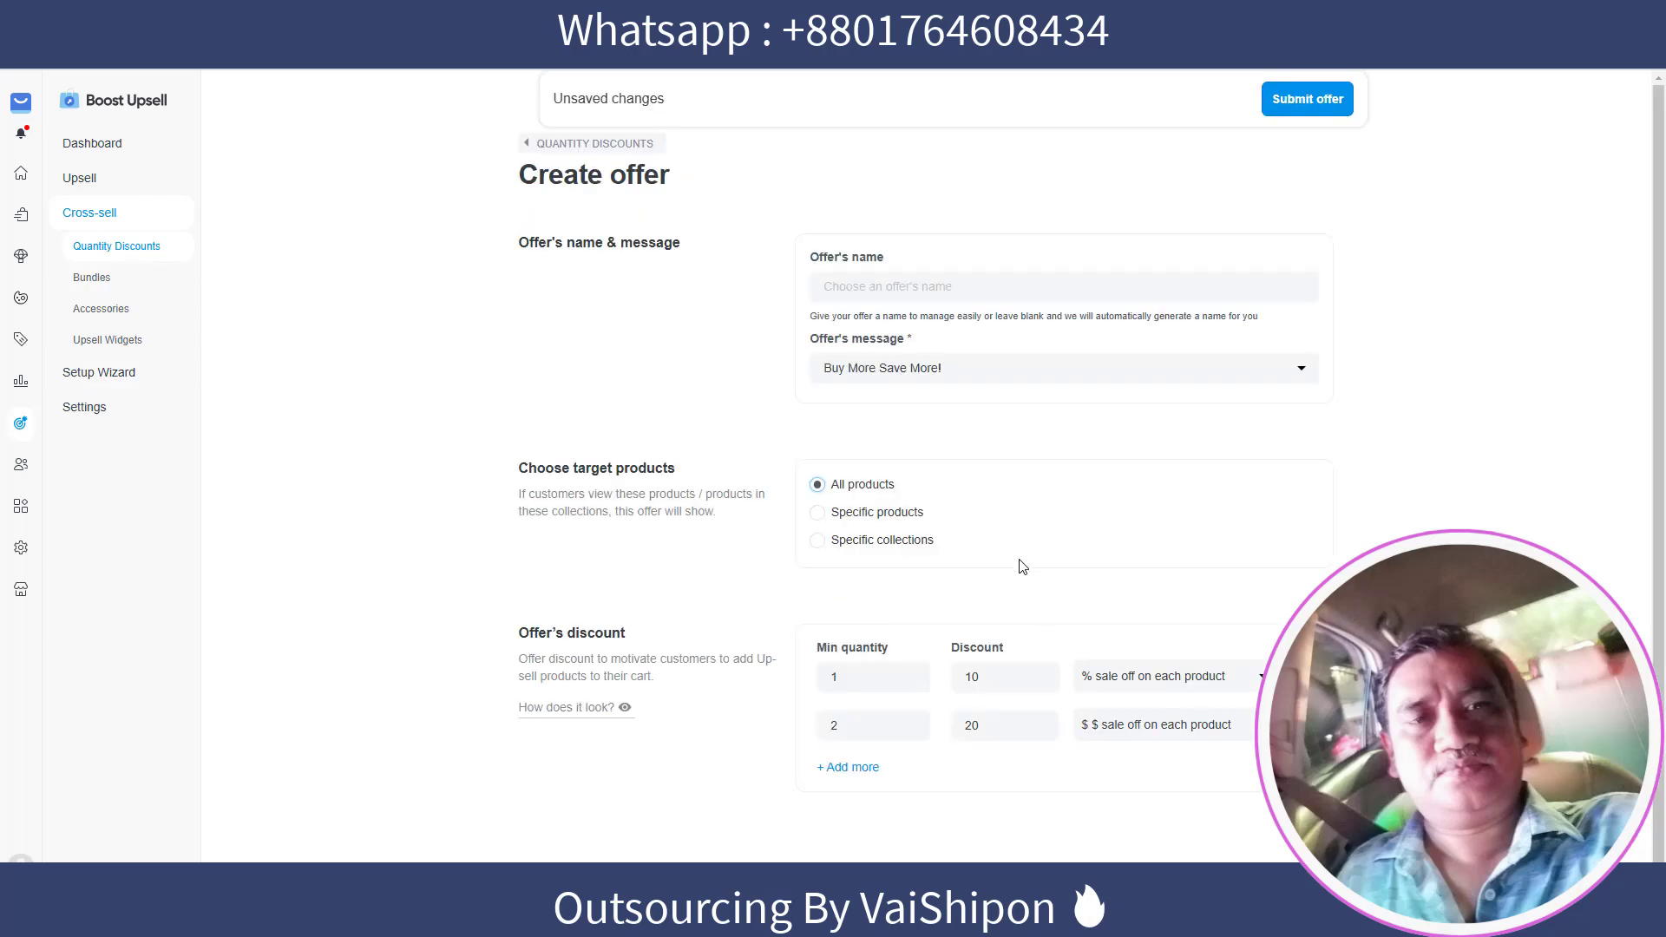
left_click(862, 286)
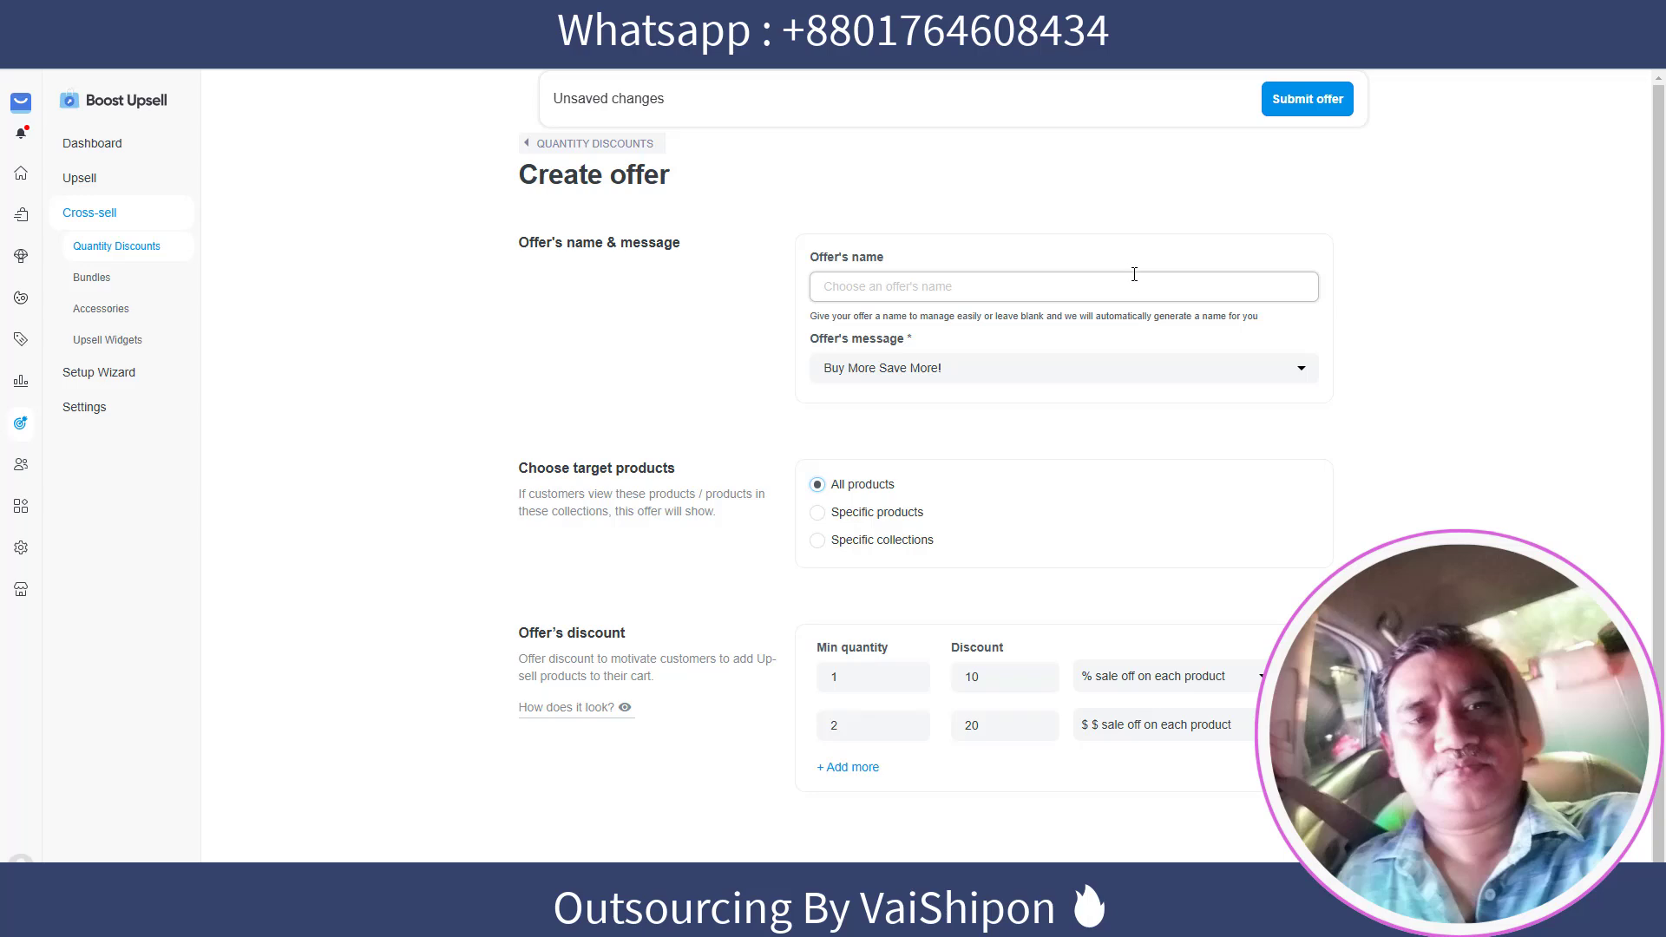
type("Buy More Save More!")
left_click(937, 524)
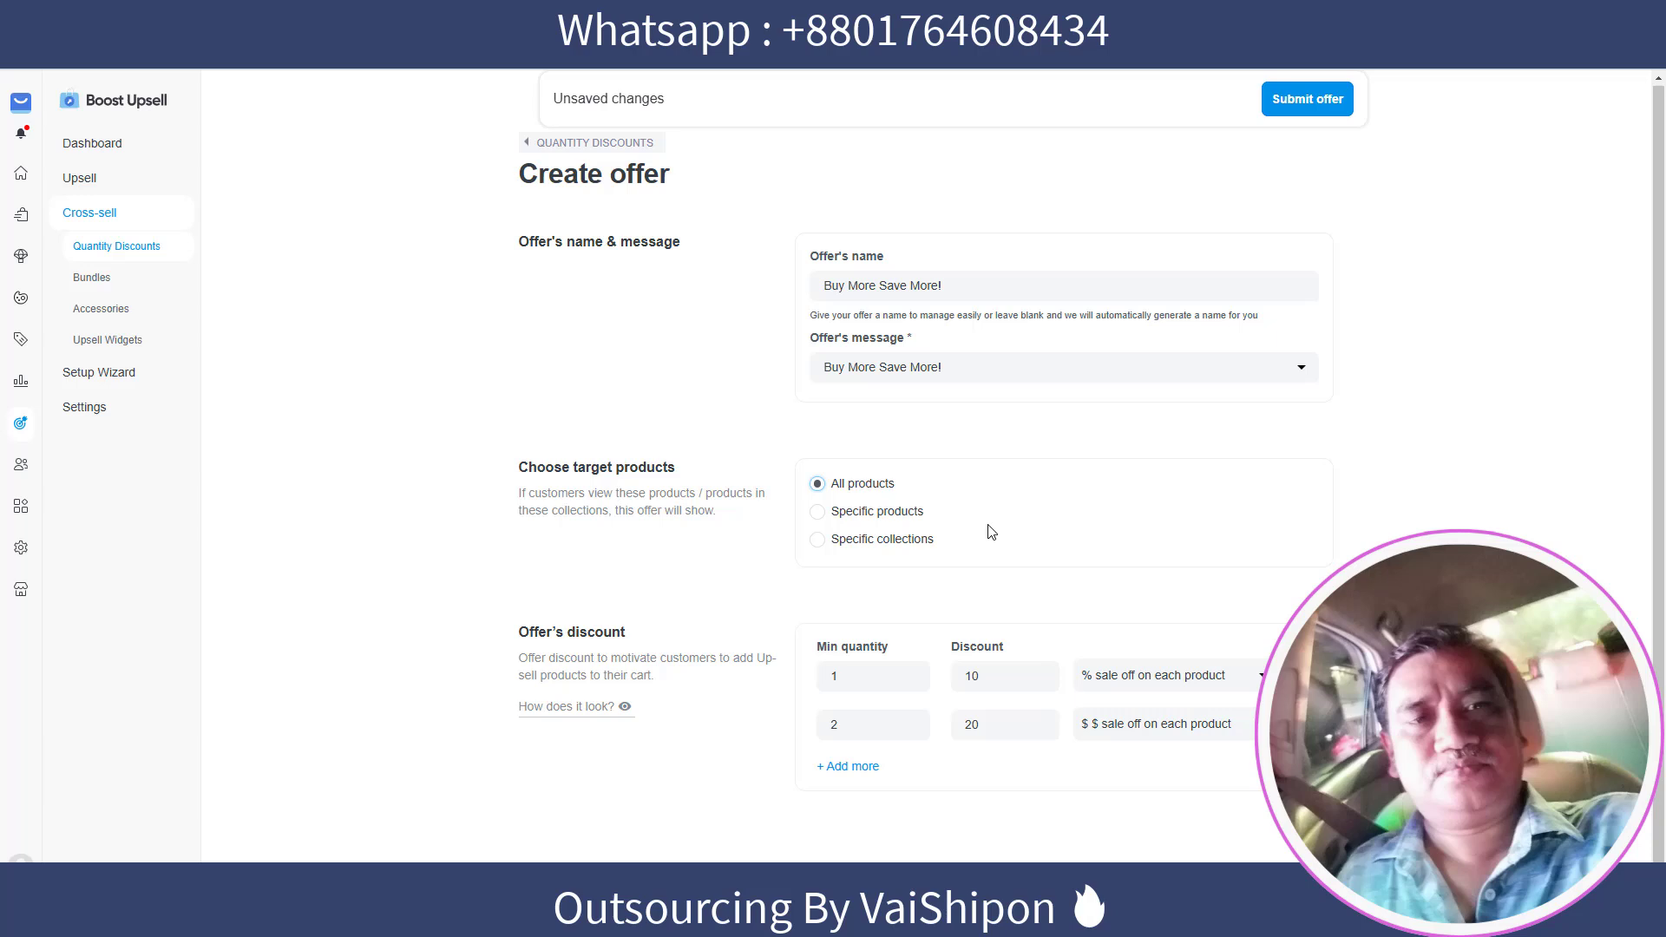
Set the first tier to minimum quantity 1 with $5 on each product, remove the second tier, and save the offer
left_click(862, 677)
left_click_drag(845, 674, 820, 675)
type("1")
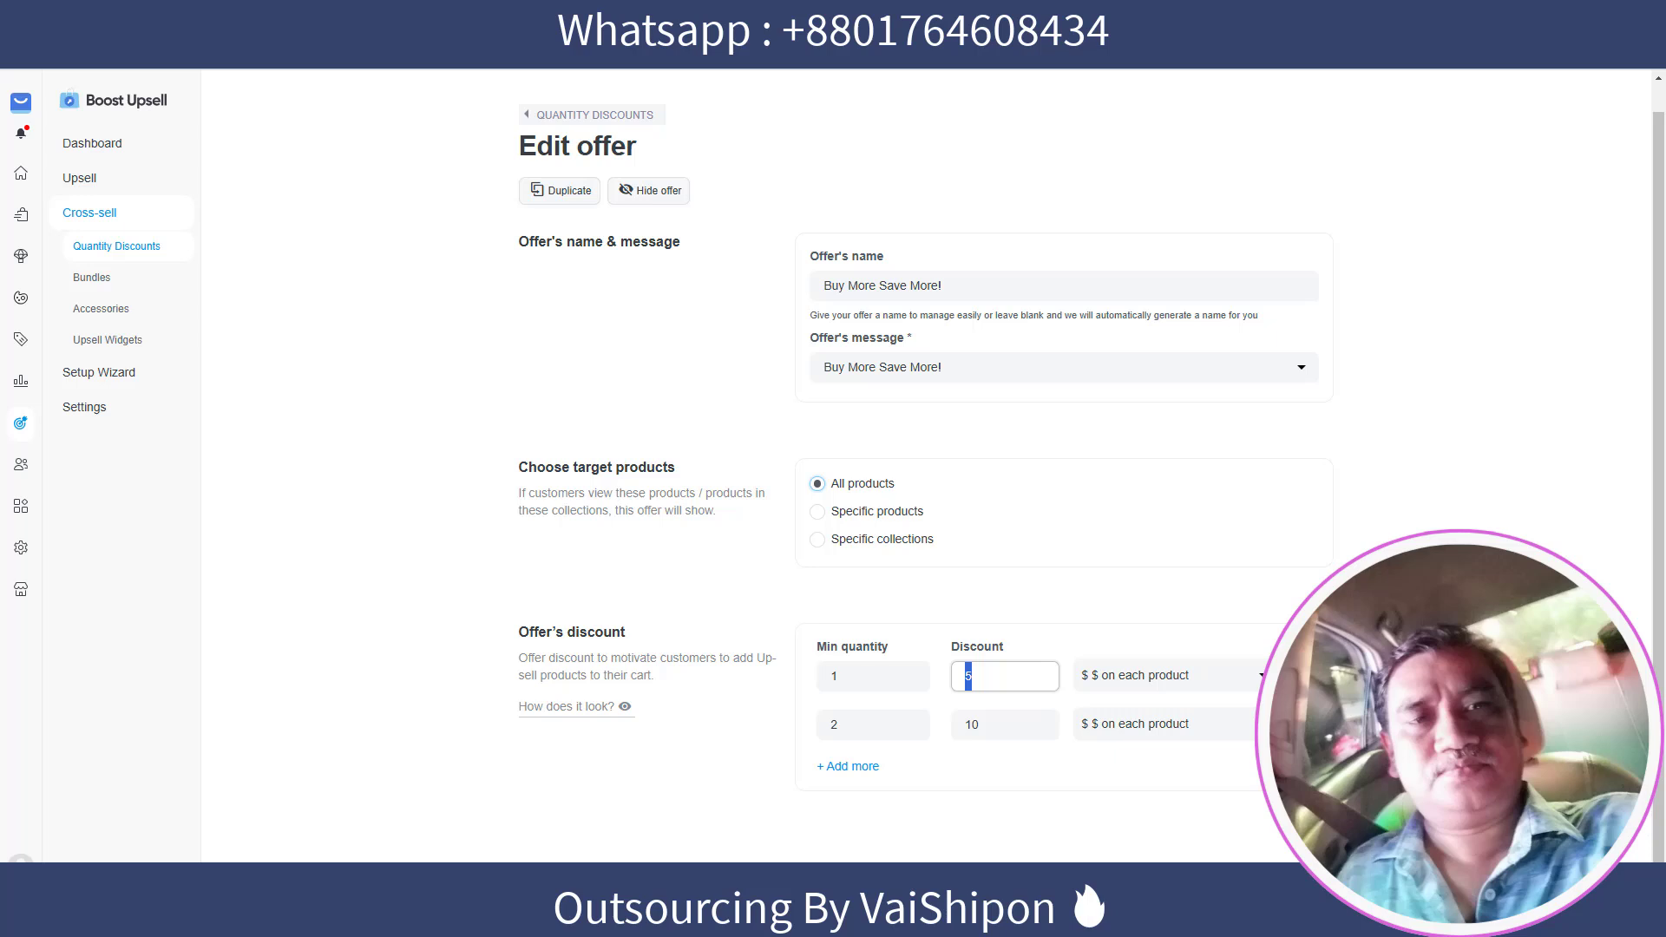
left_click(1293, 725)
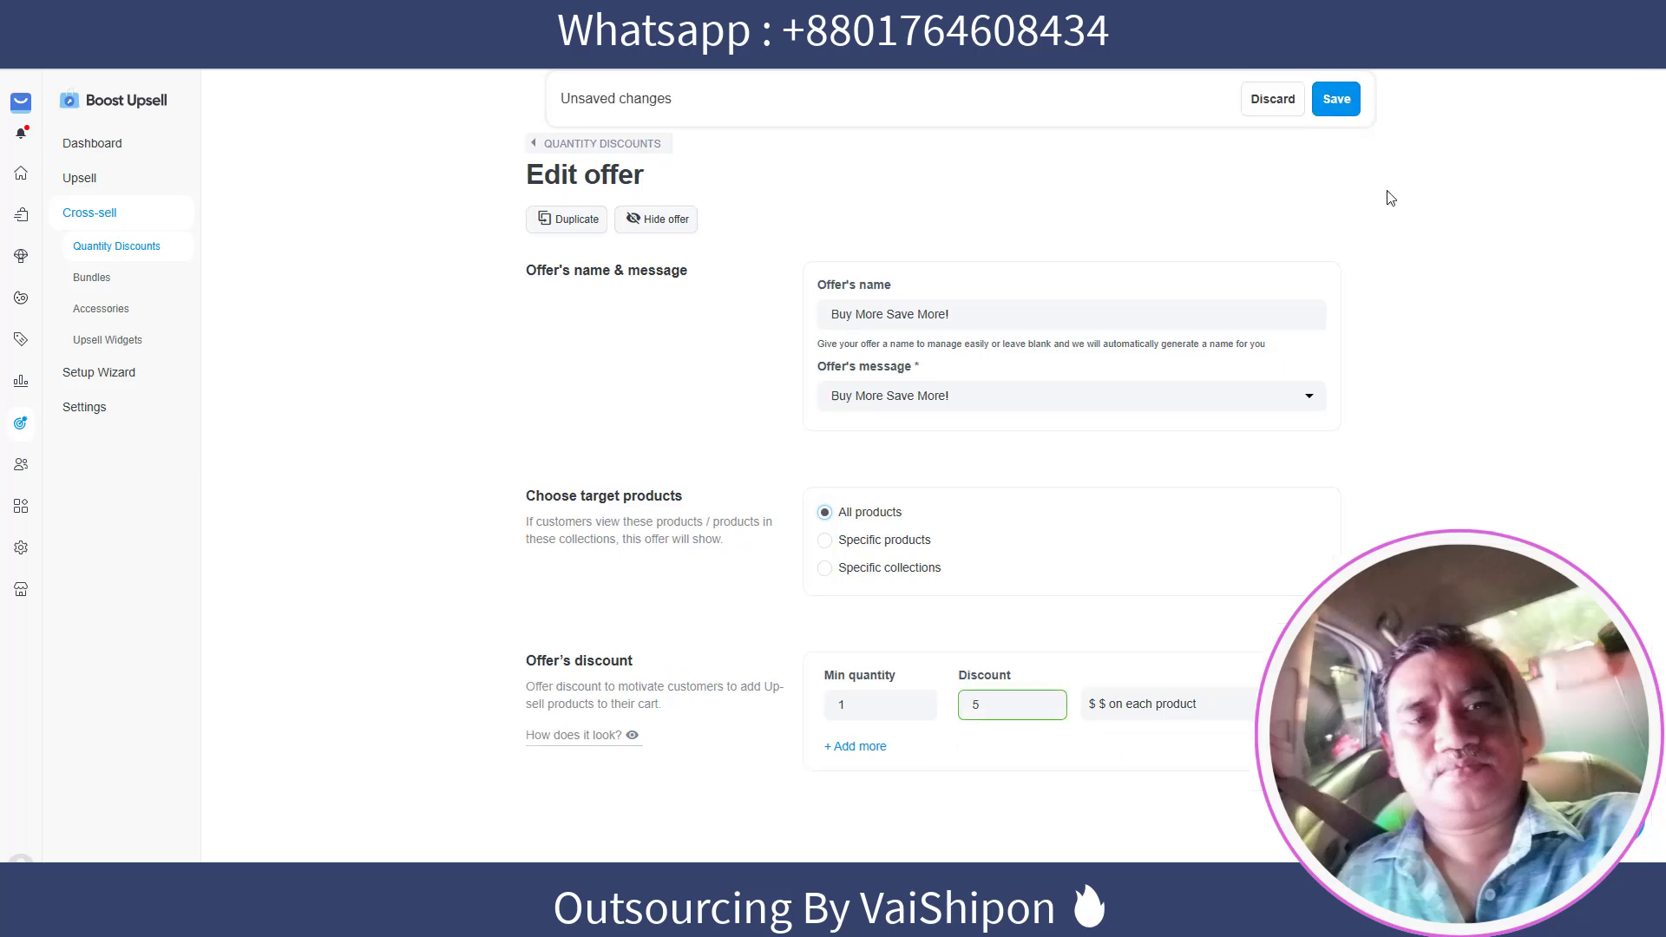
left_click(1337, 101)
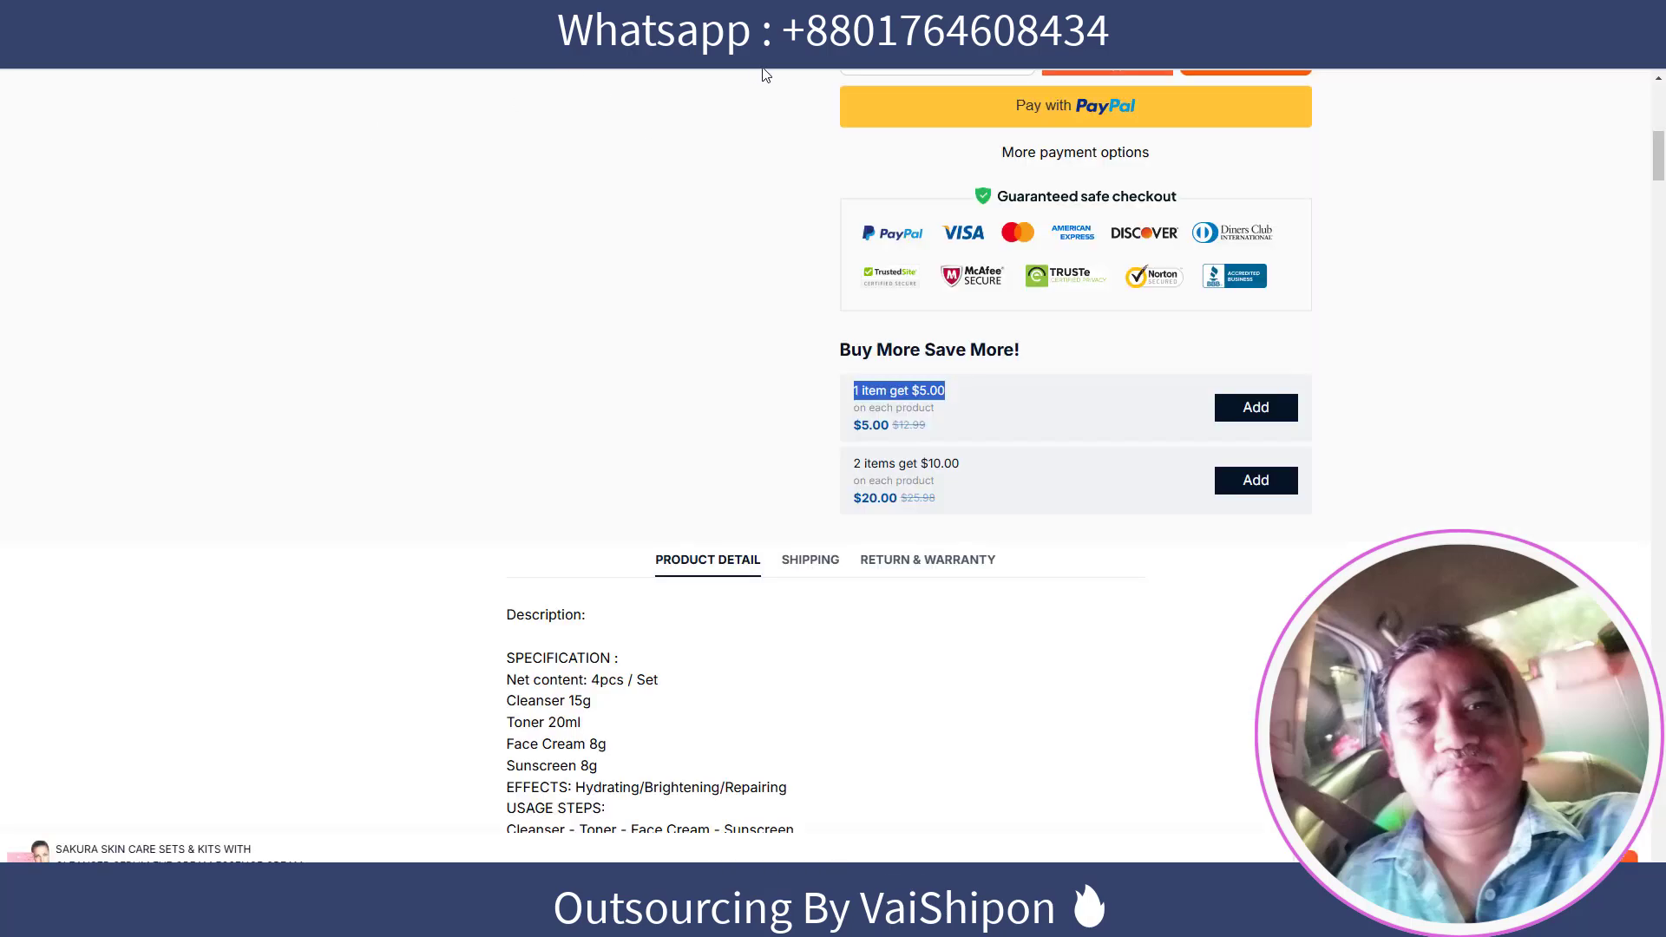
Reload the Sakura skin care product page and check the Buy More Save More! offer, timer and stock counter
key("F5")
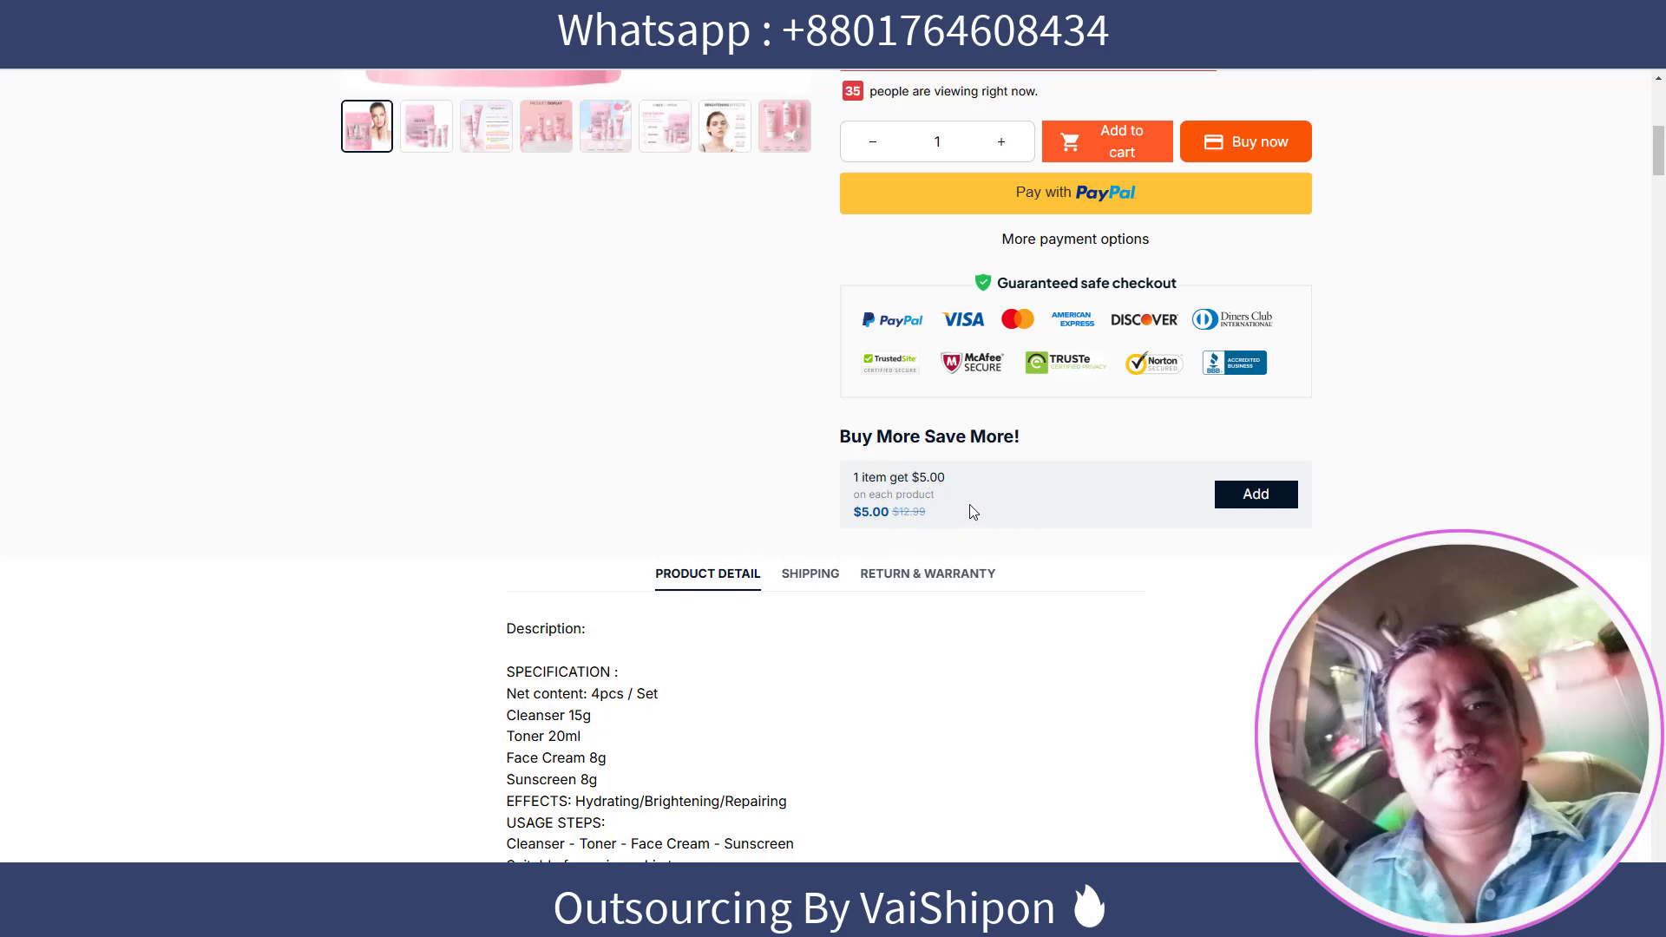
scroll(958, 521, "up", 8)
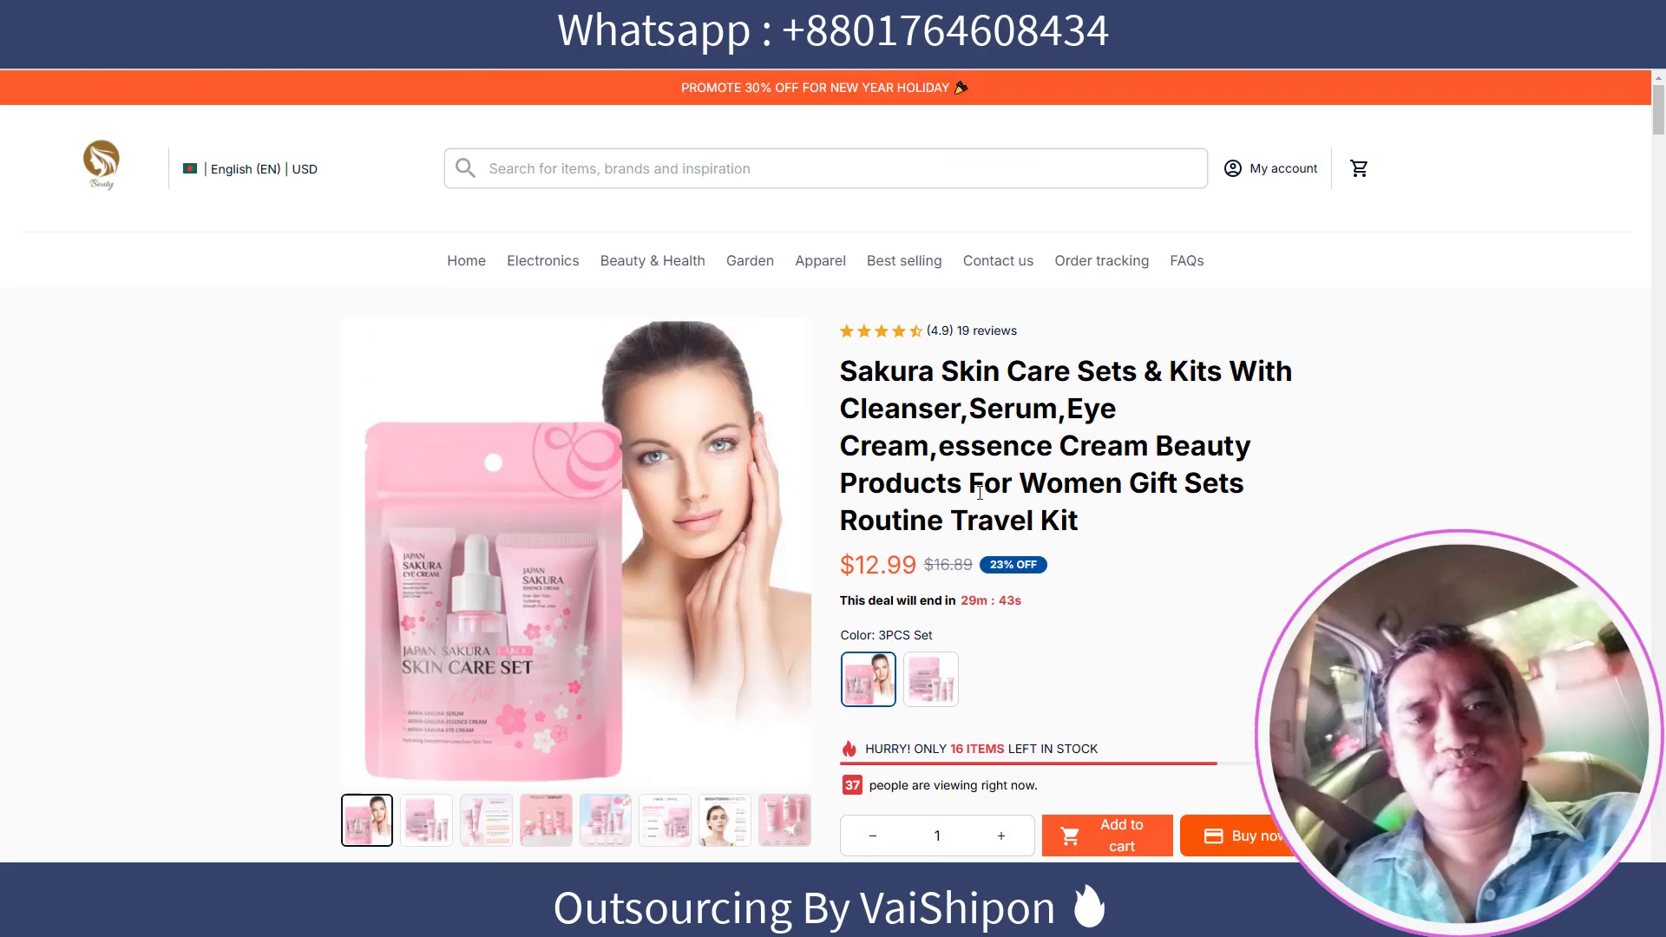
scroll(979, 493, "down", 3)
scroll(980, 493, "up", 3)
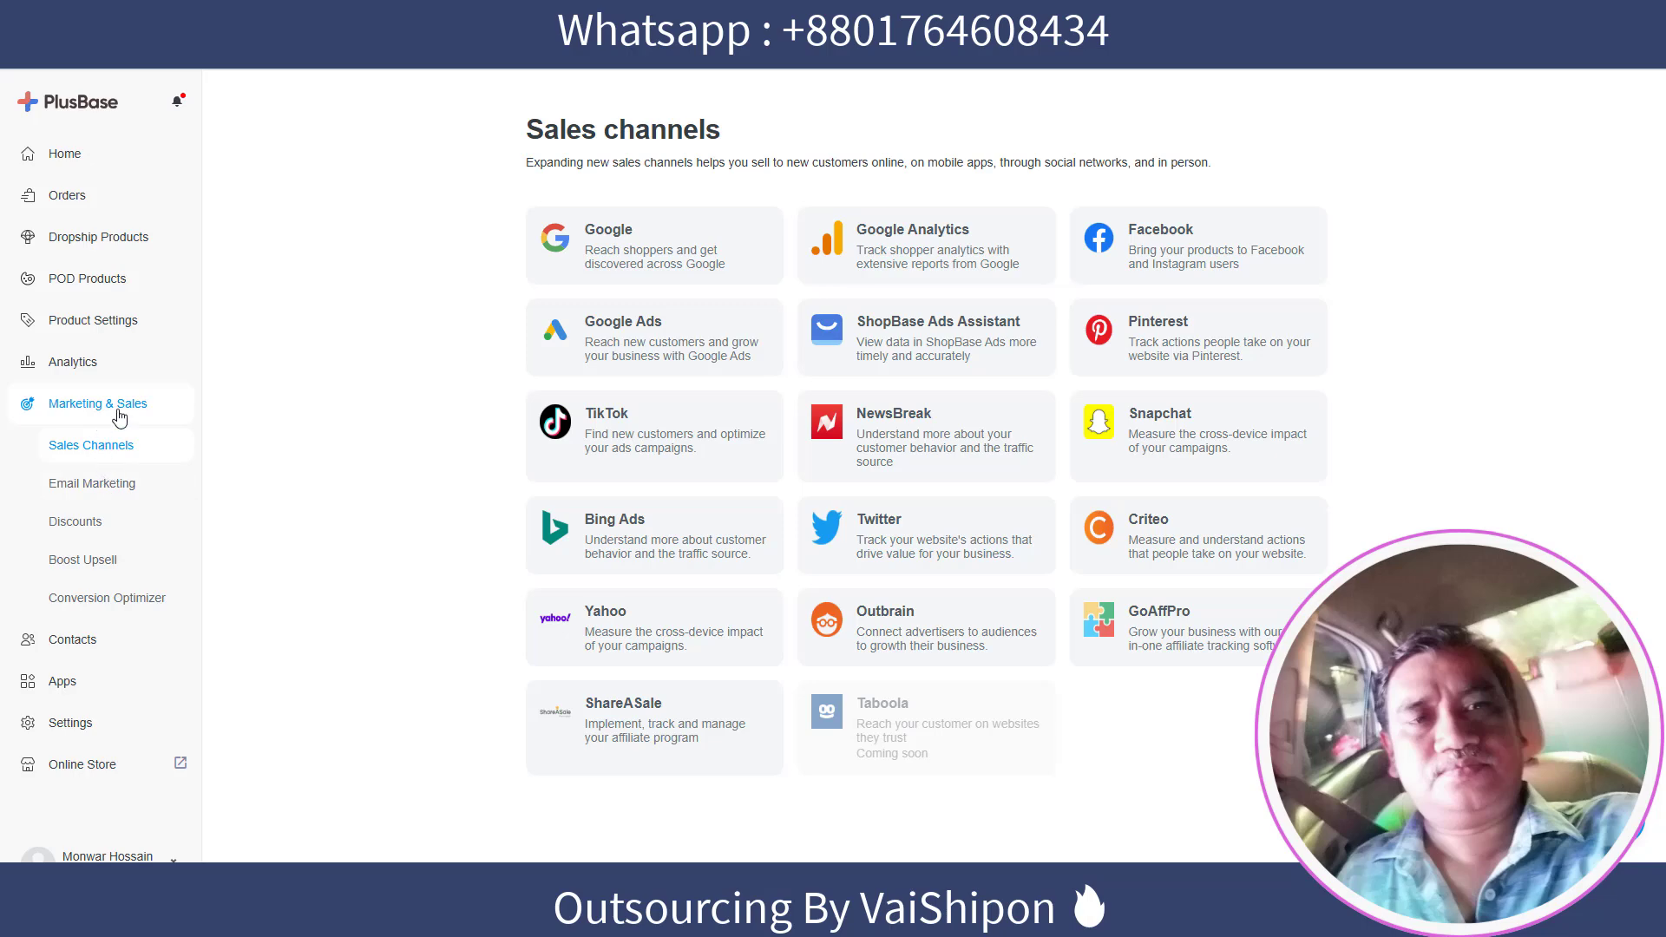
Open the Conversion Optimizer and look over its counting tools, ending with the Visitor Counter
left_click(121, 599)
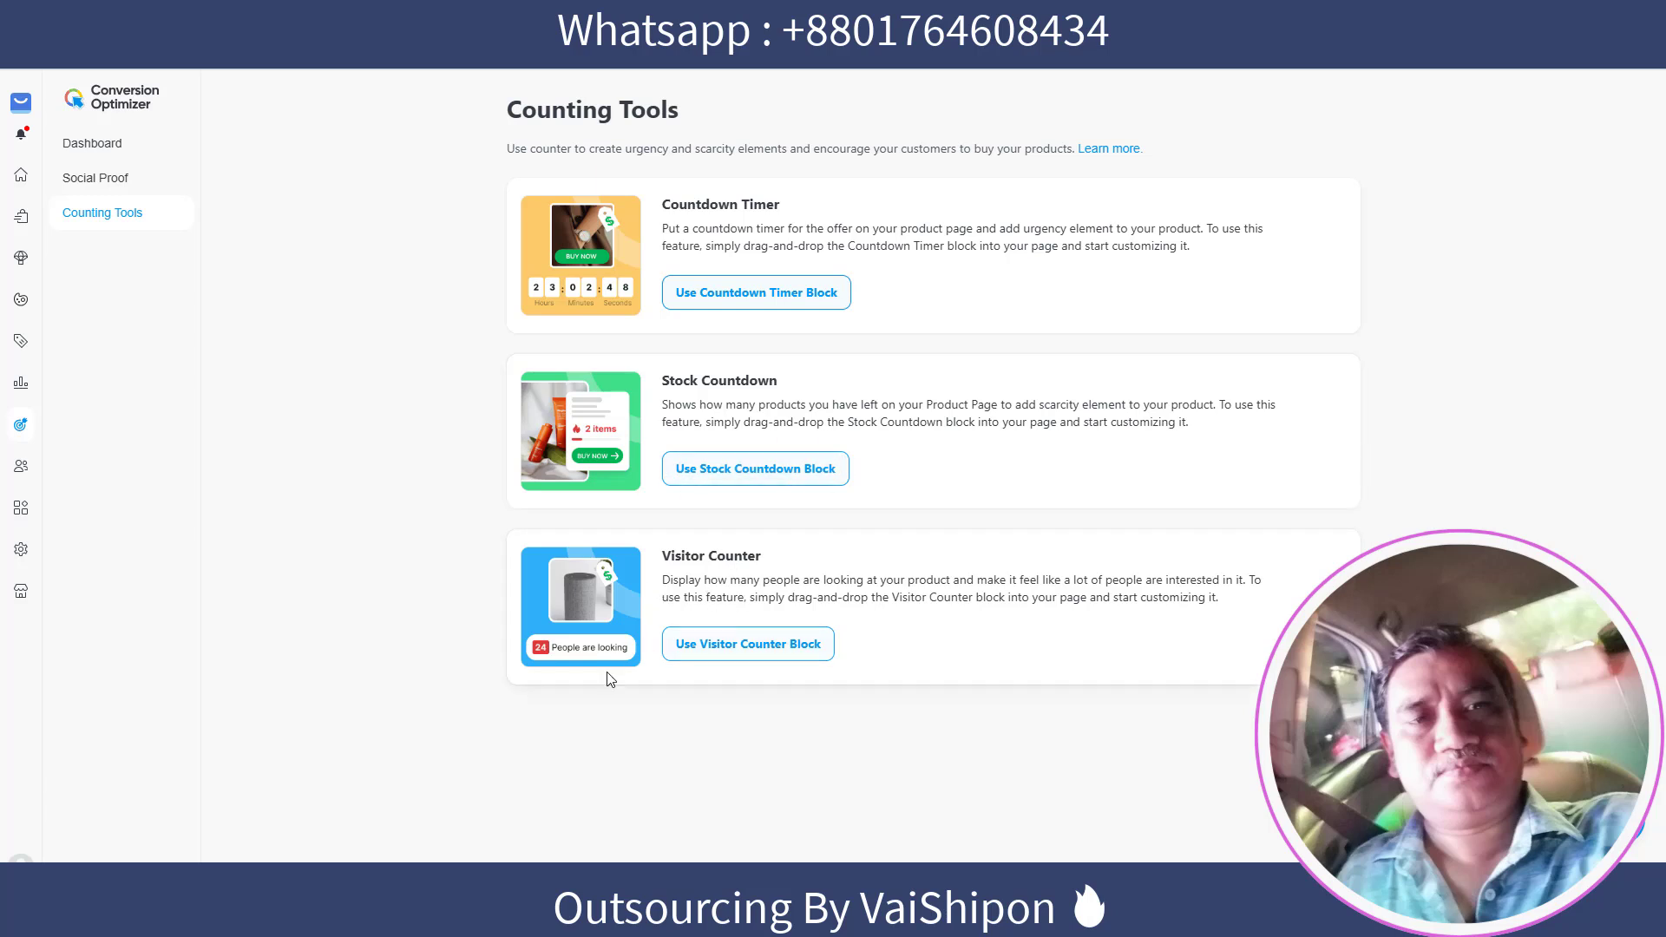
left_click(703, 666)
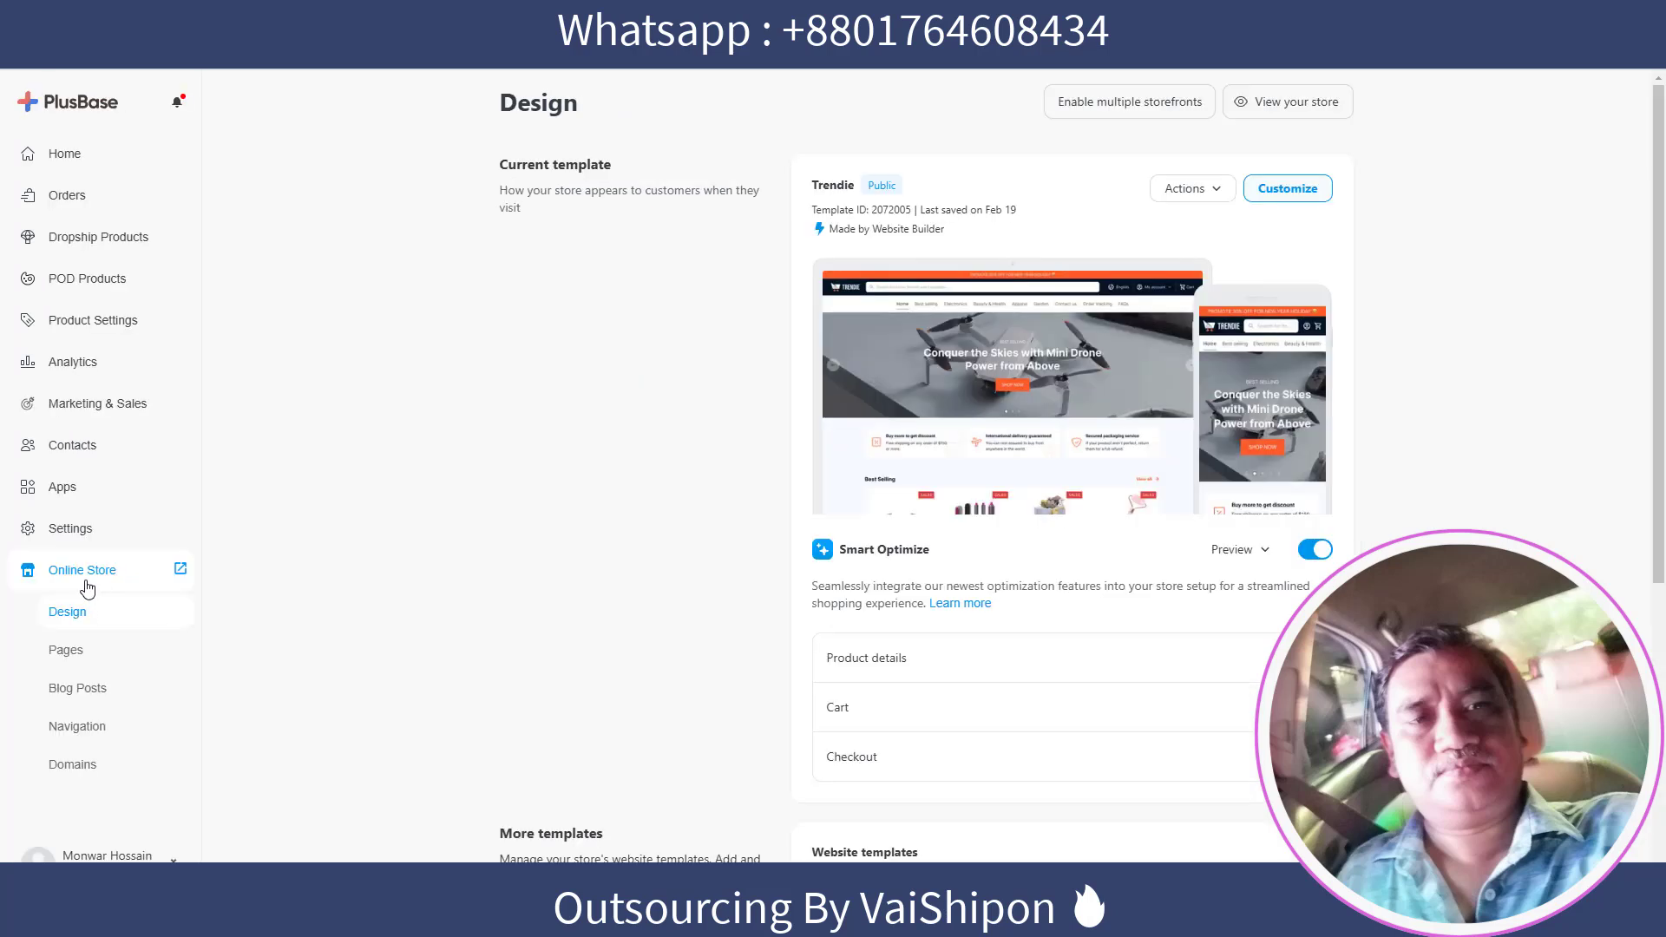
Open the current Trendie template for customization and look through the storefront's Best Selling section
left_click(1250, 189)
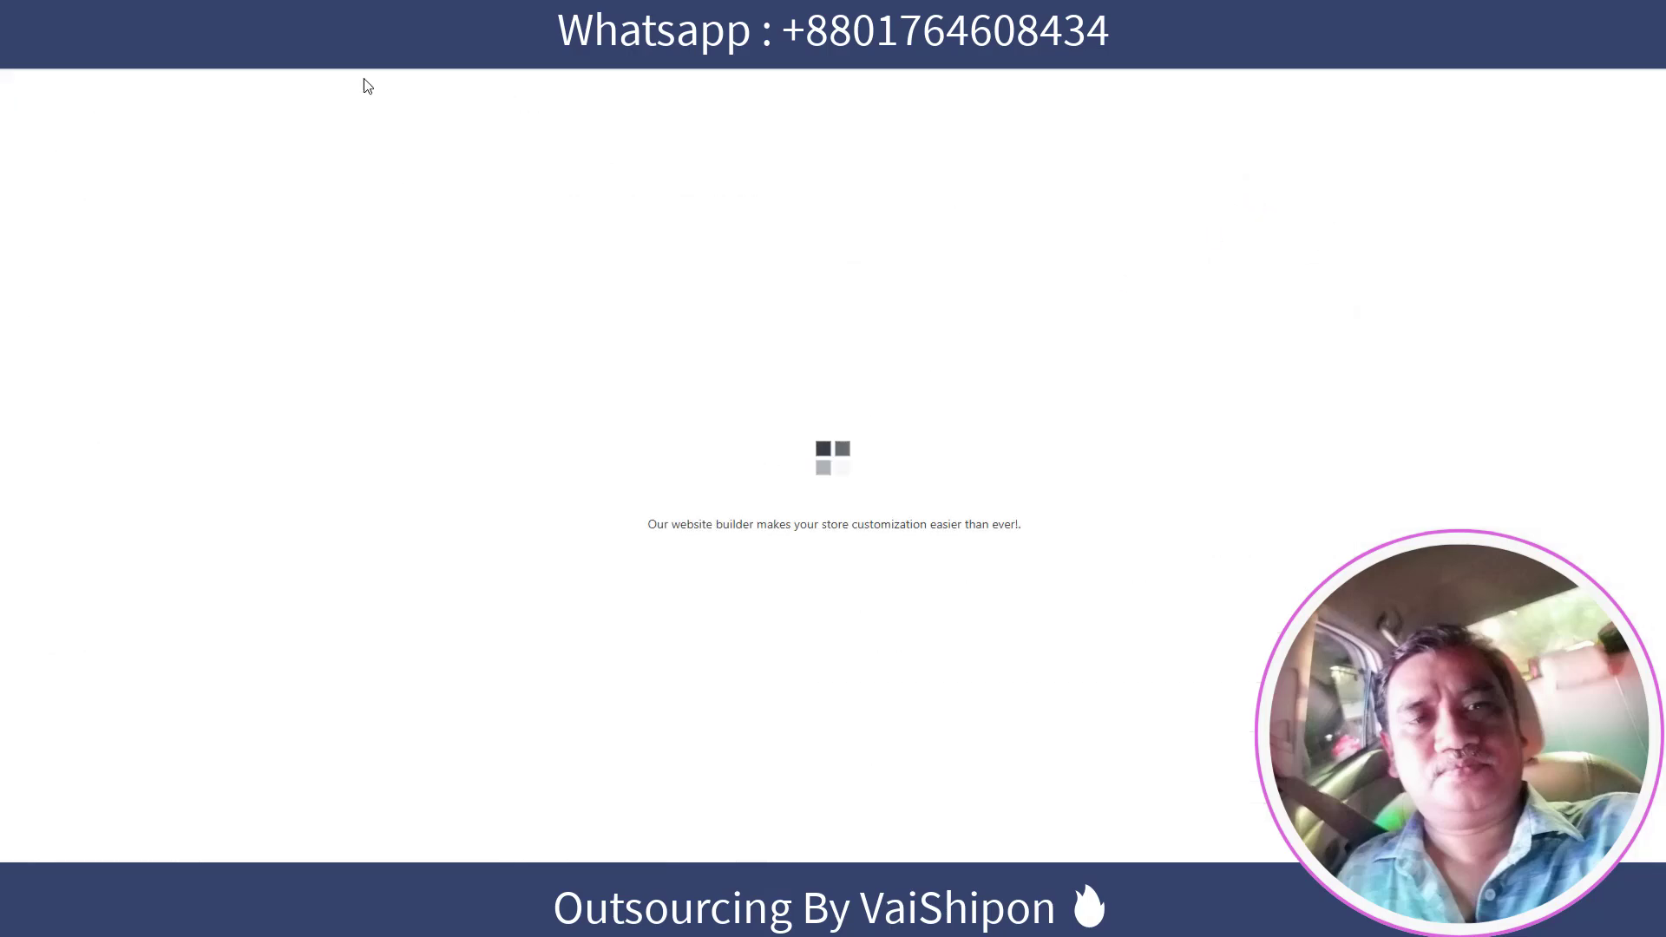
scroll(878, 364, "down", 5)
scroll(871, 390, "down", 3)
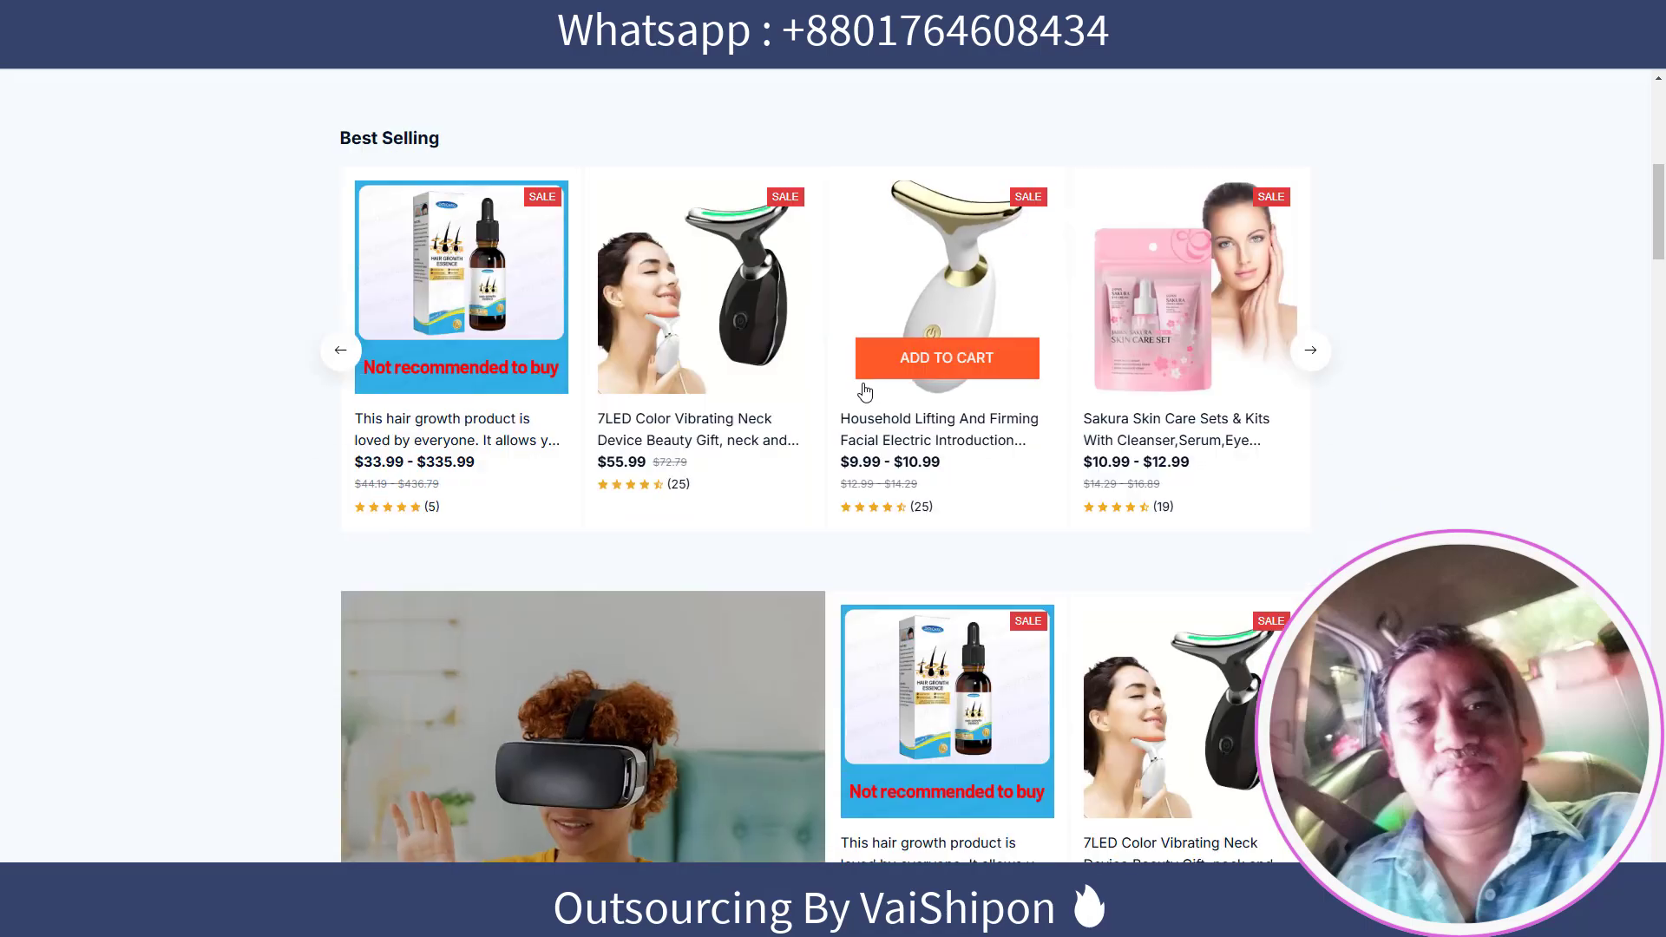
scroll(855, 385, "up", 8)
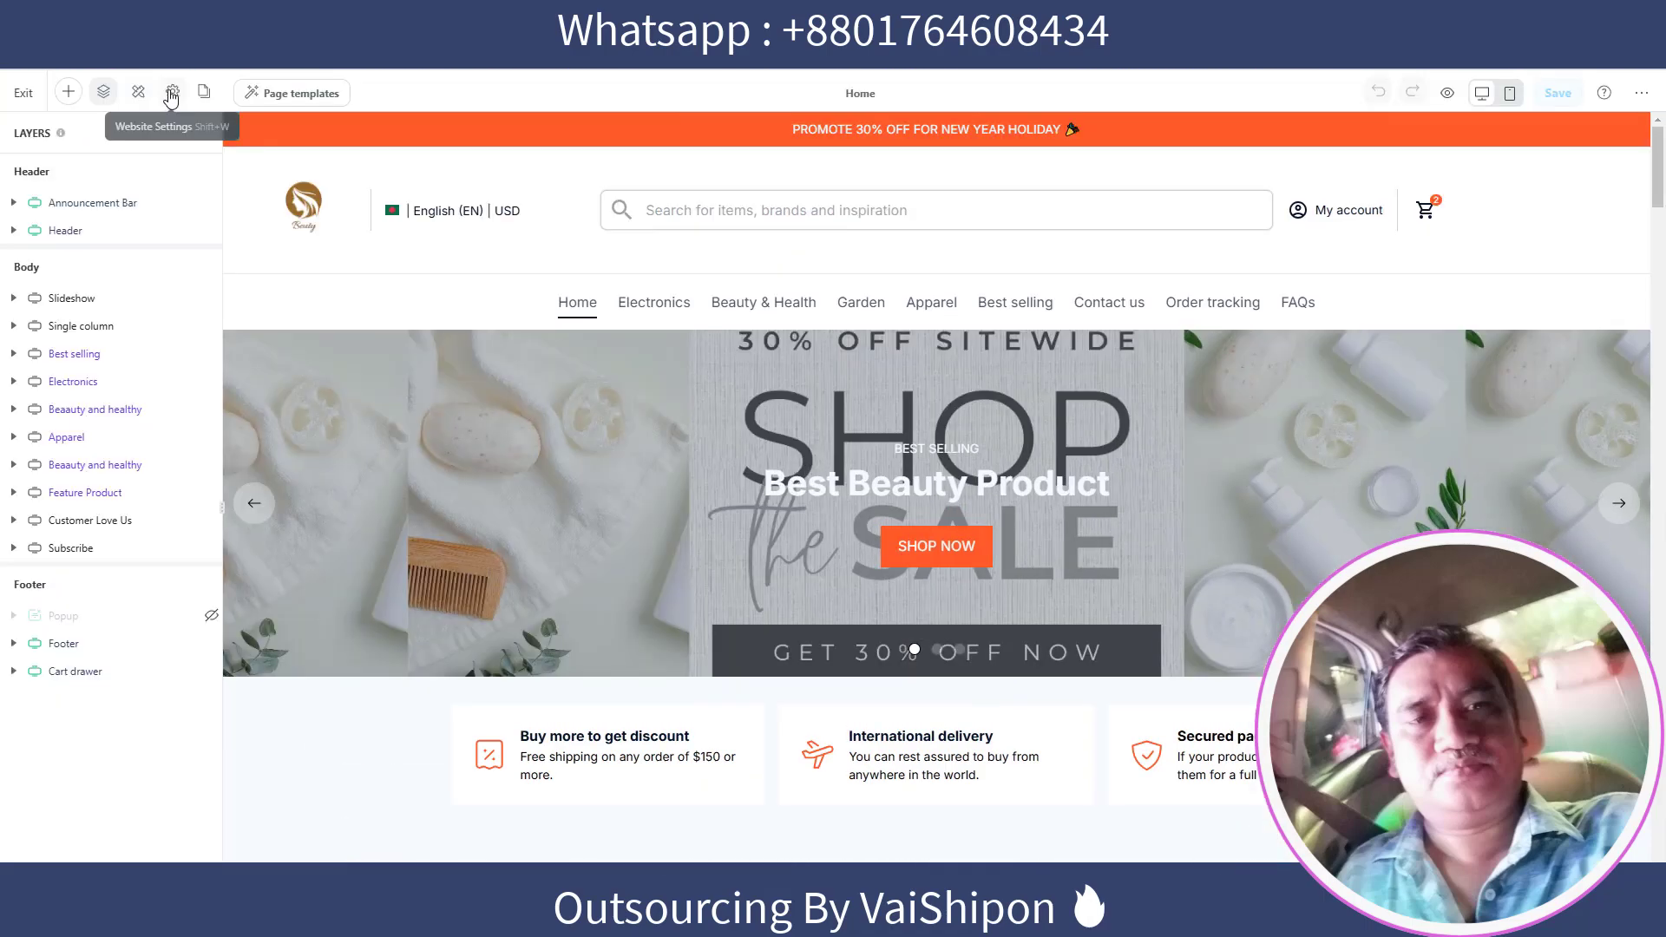
Examine the General website settings, including the logo, favicon, meta description, keywords, title and store password fields
left_click(171, 94)
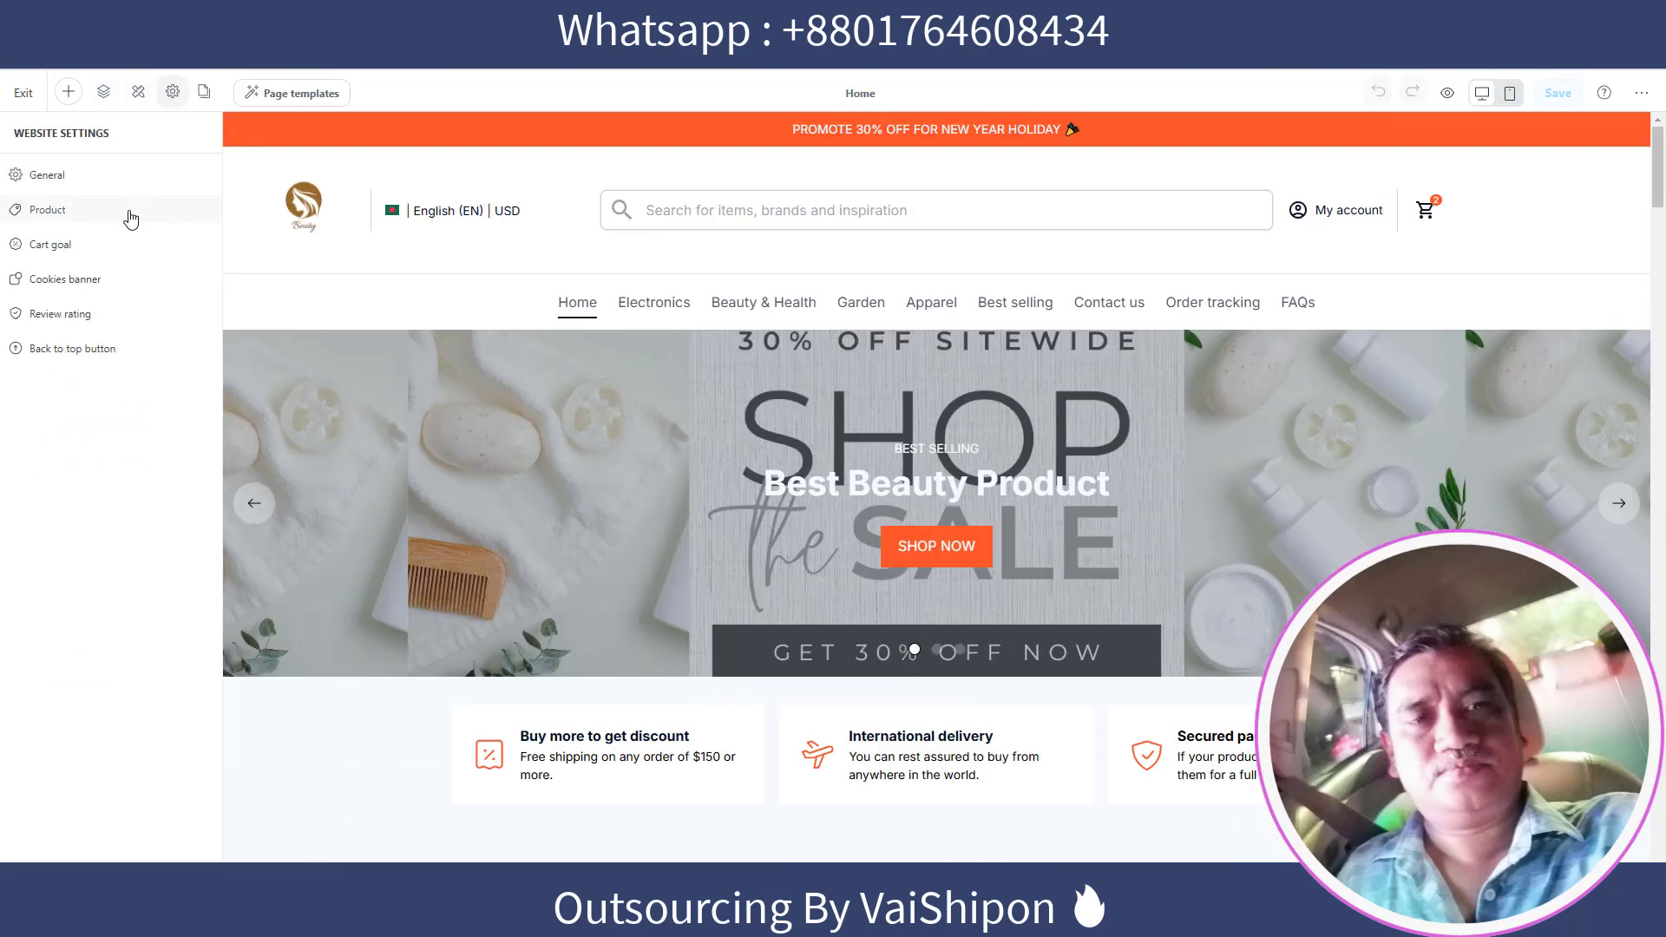
left_click(50, 180)
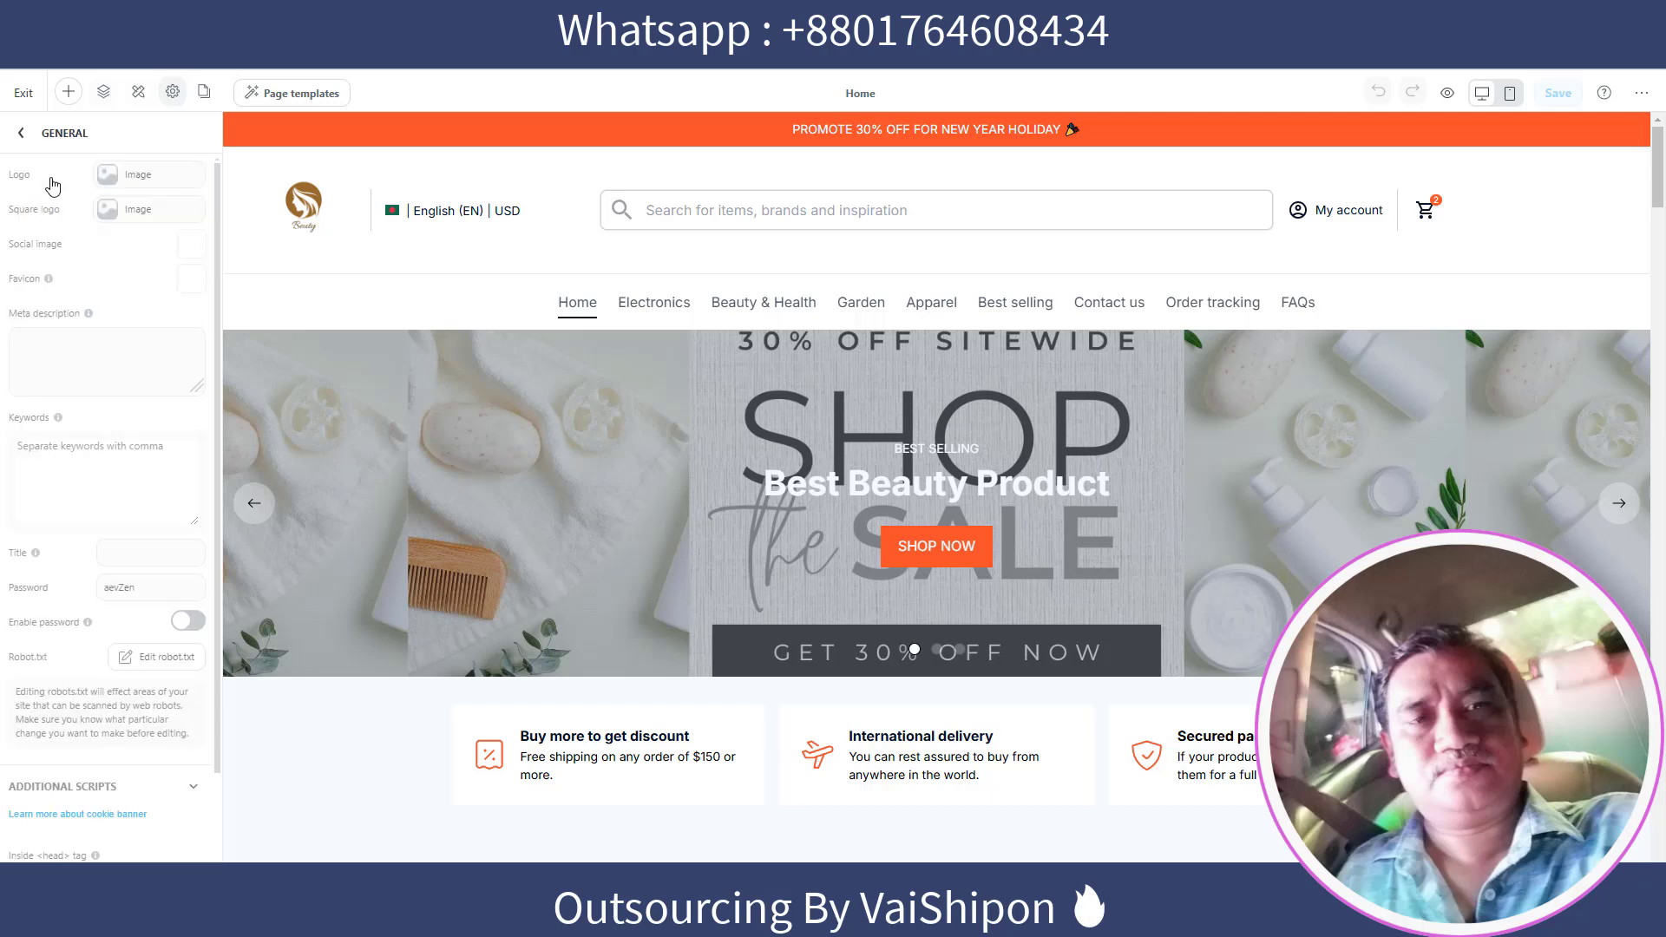
scroll(54, 286, "down", 2)
scroll(100, 452, "up", 1)
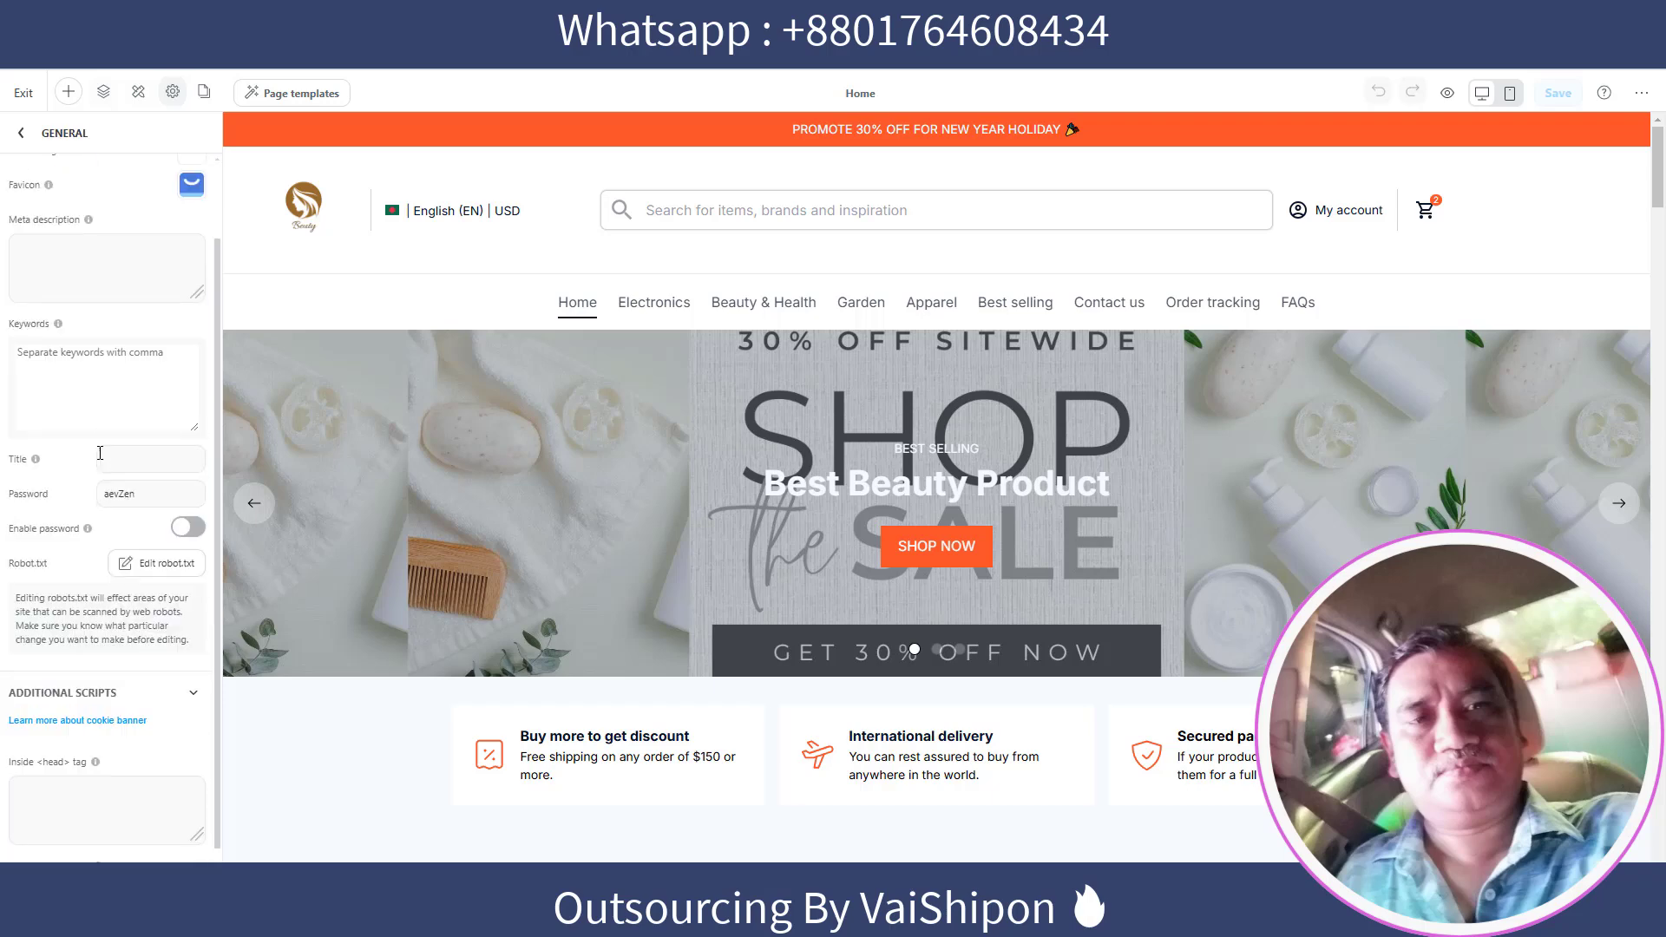
scroll(100, 452, "up", 1)
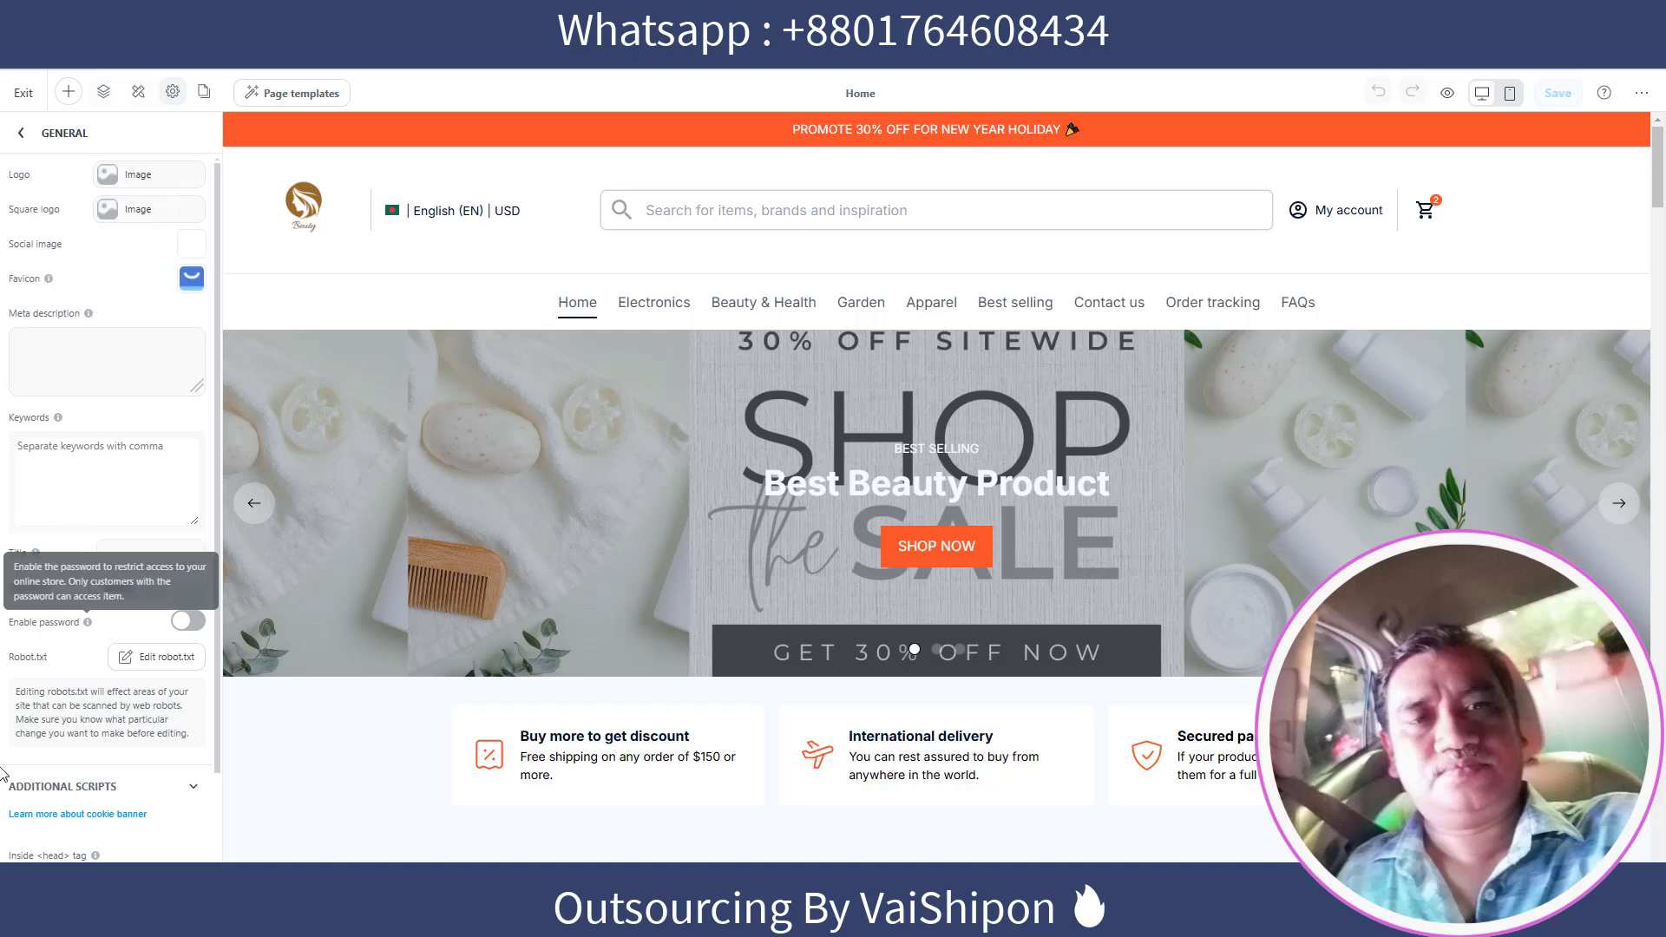
left_click(141, 591)
double_click(125, 590)
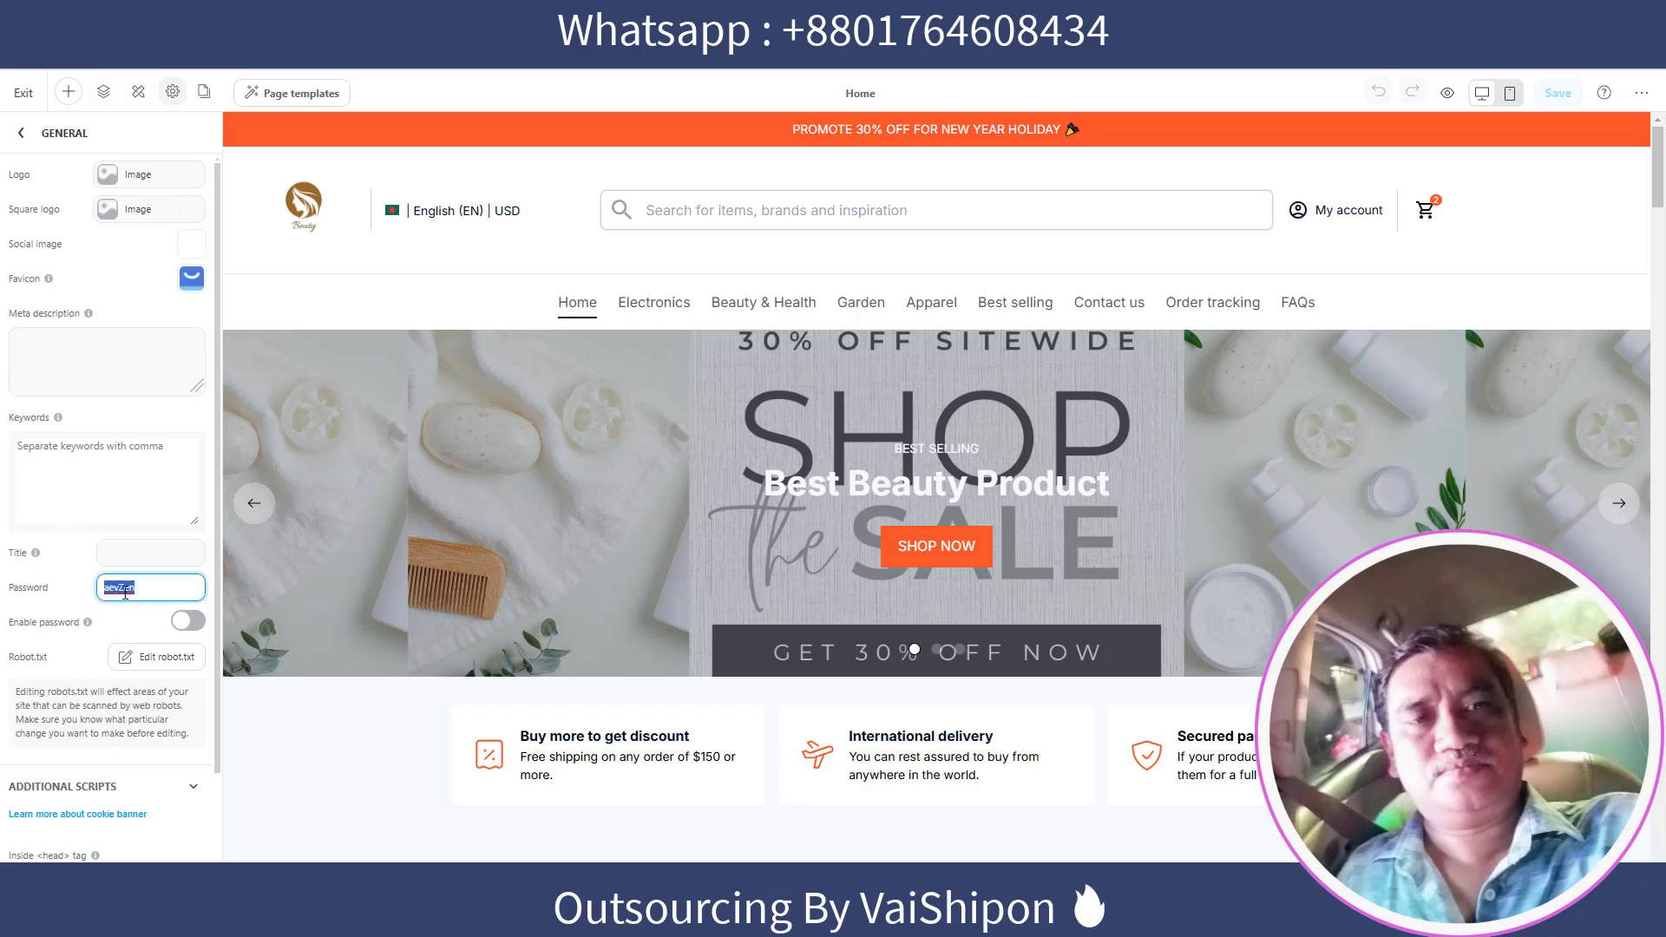
left_click(160, 588)
Look through the Product website settings and the template's list of website, e-commerce, blog and member pages
left_click(44, 356)
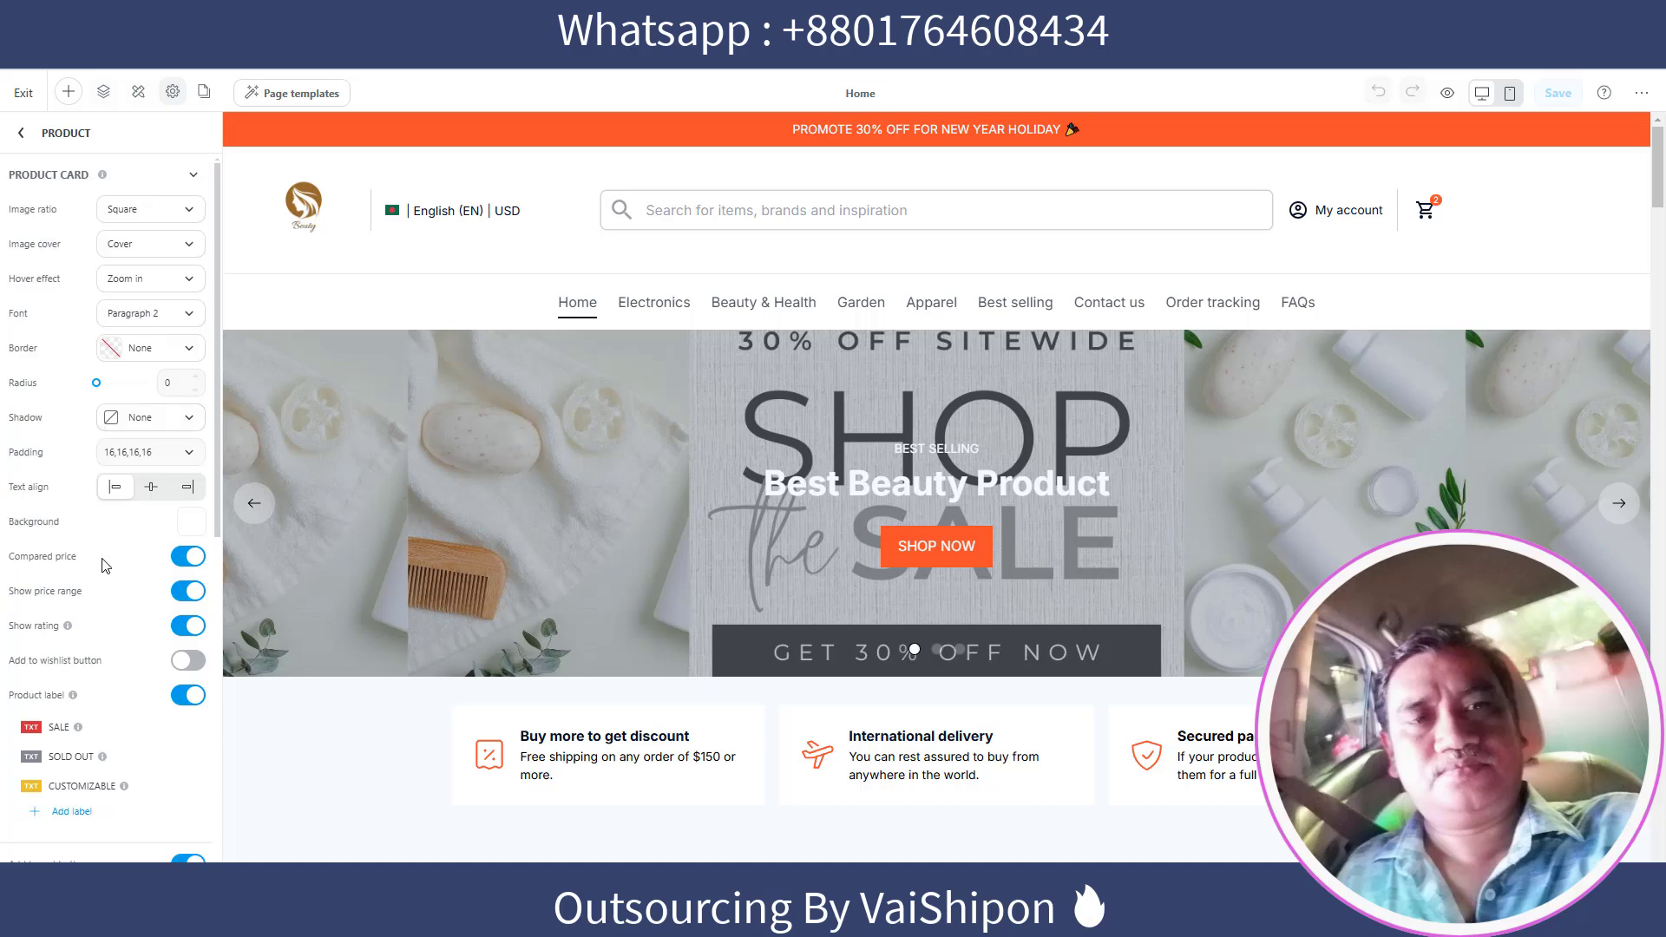
scroll(113, 556, "down", 10)
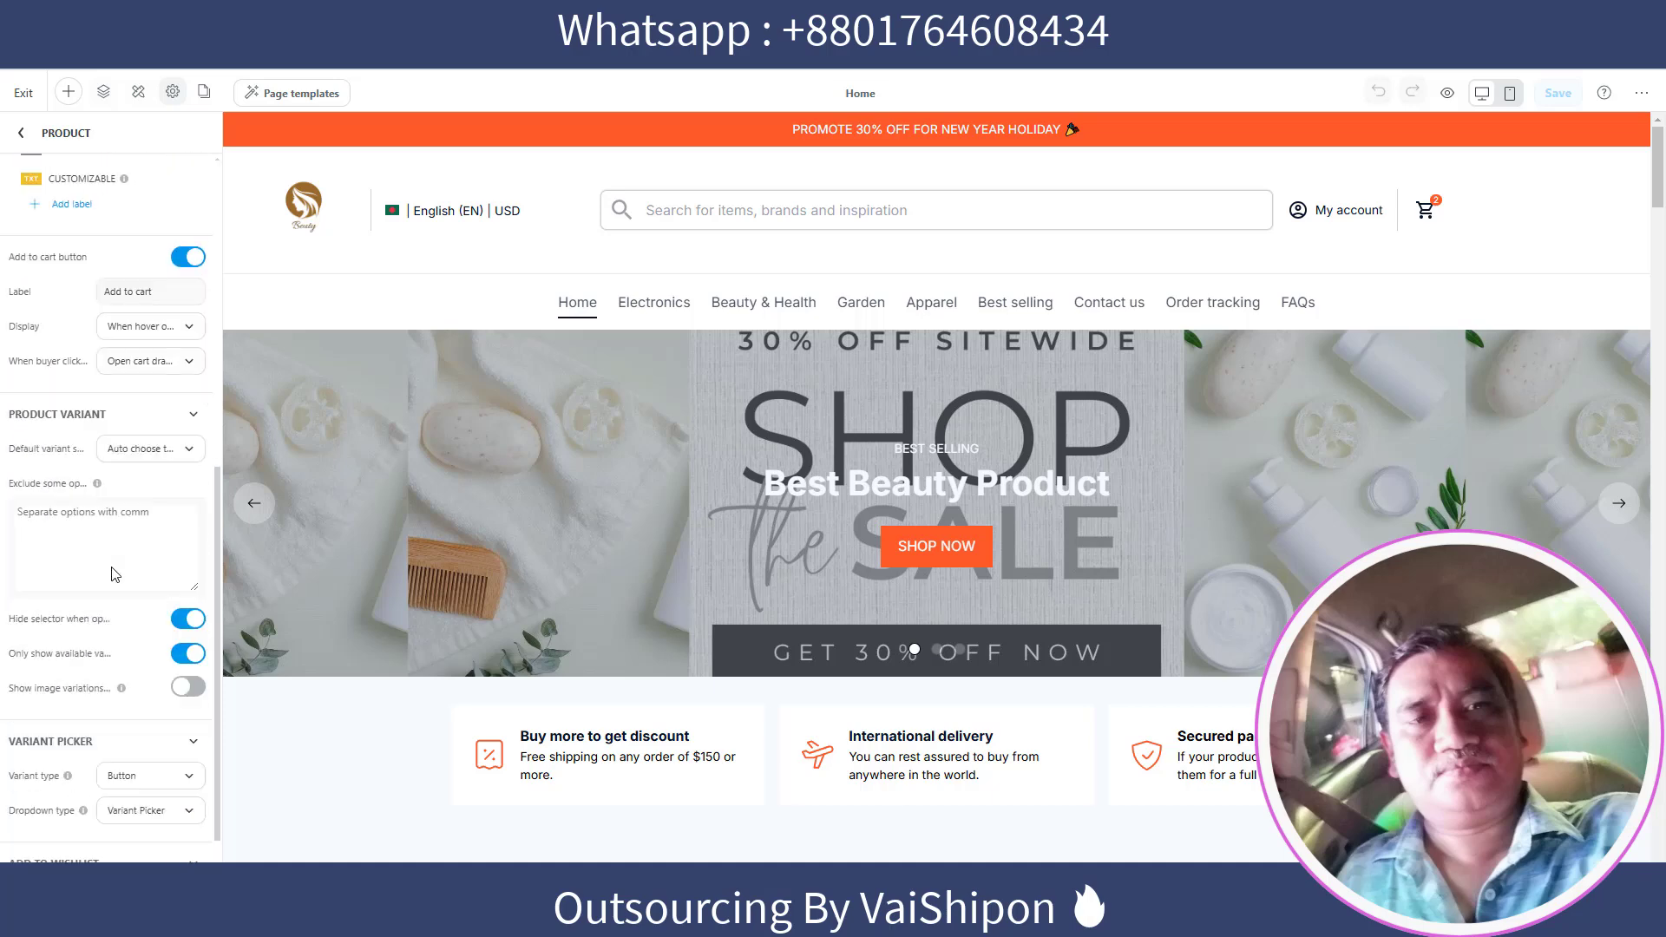
left_click(204, 91)
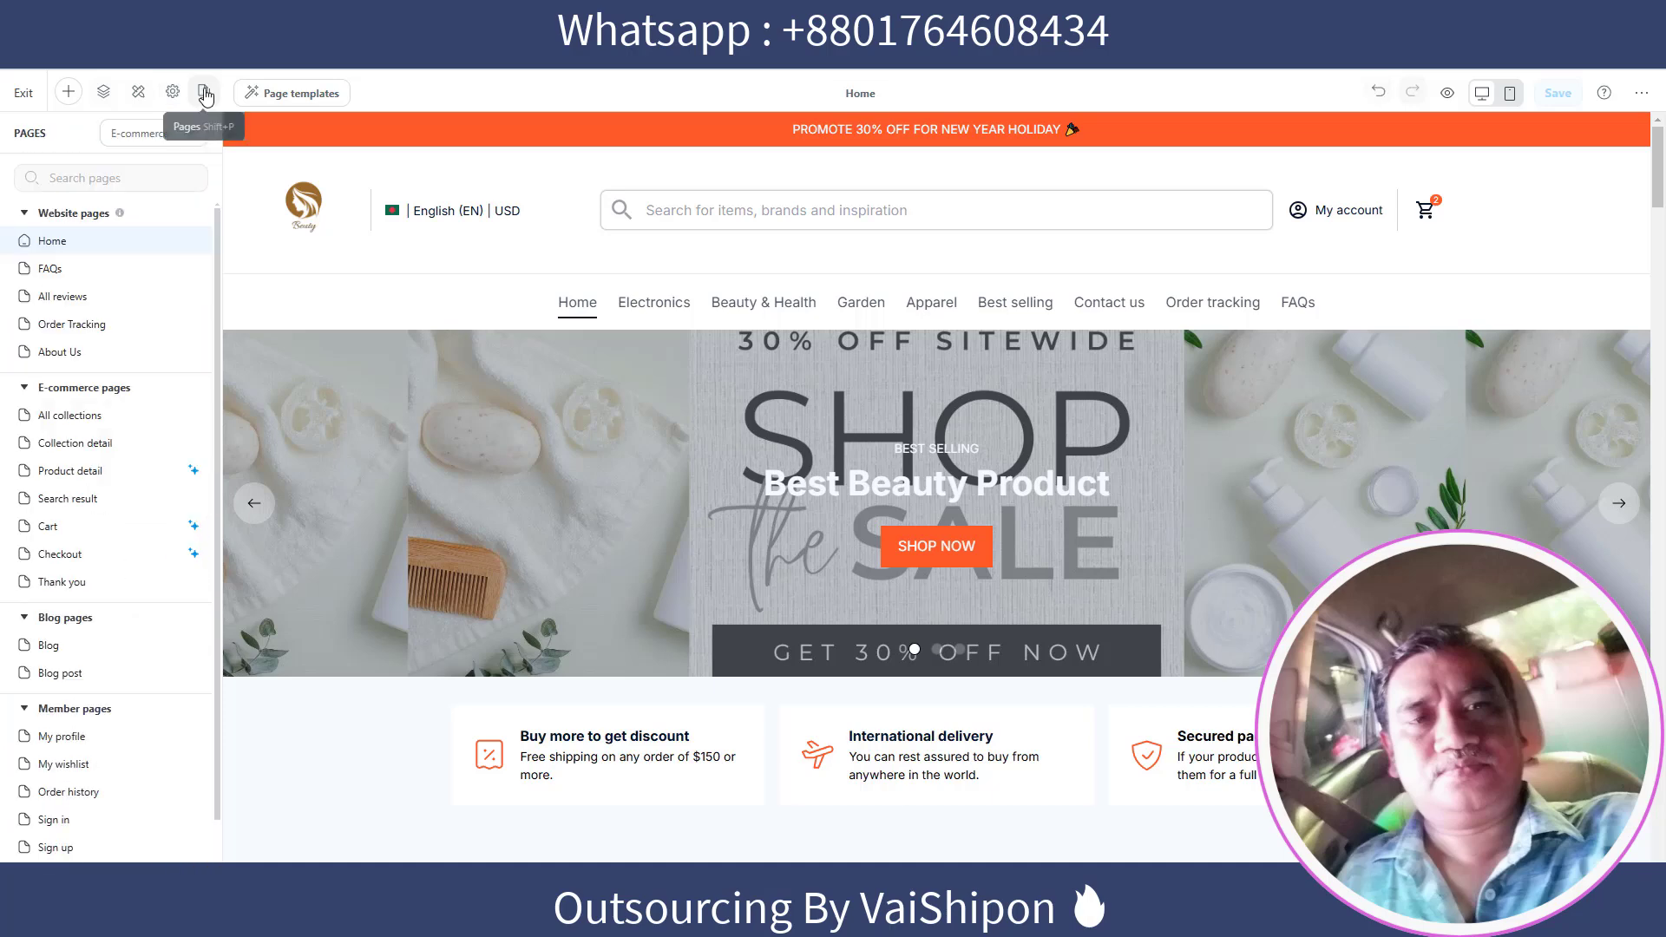
scroll(112, 439, "down", 1)
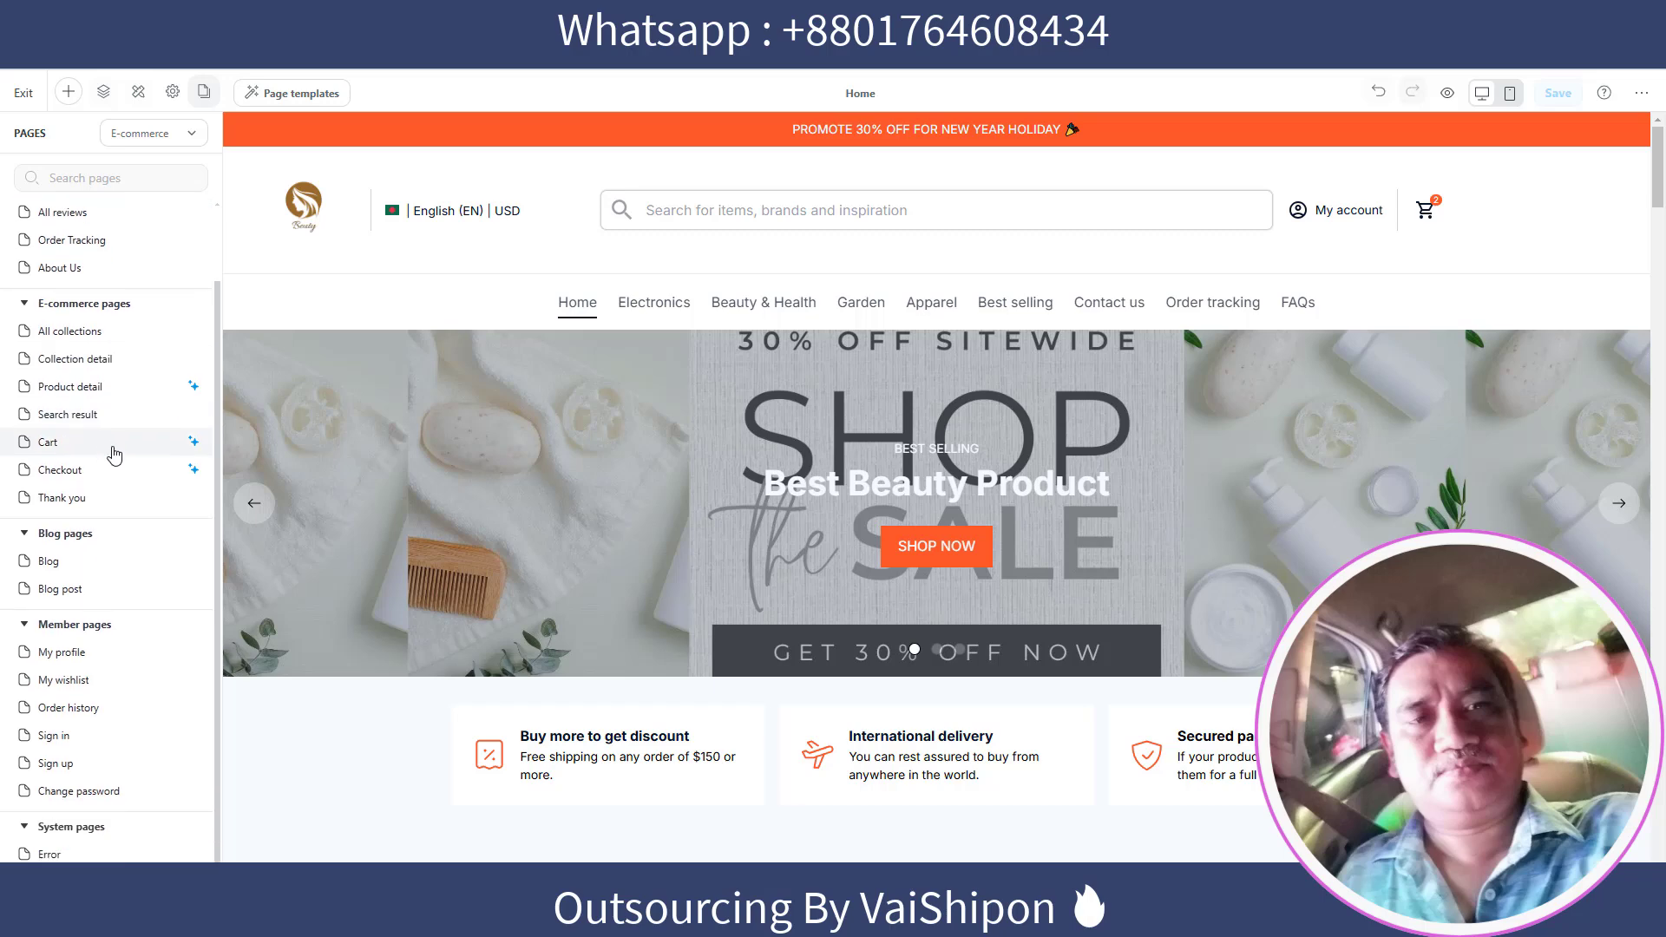
scroll(69, 347, "up", 1)
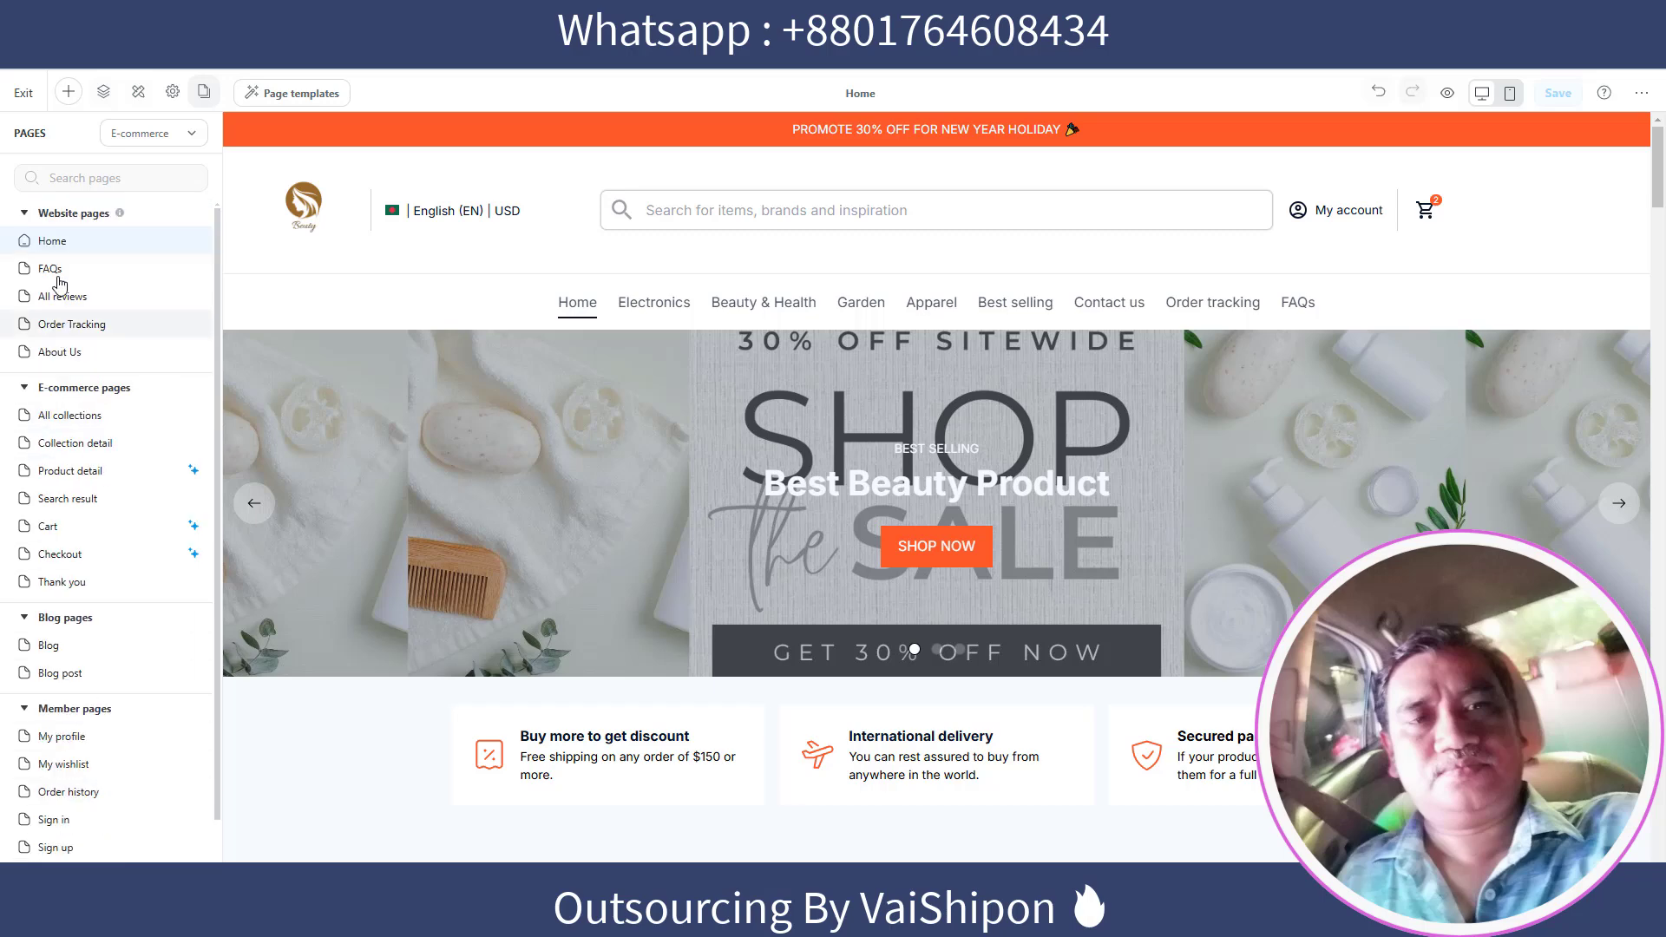
Open the website's Colors styling settings and browse the palettes in the color library
left_click(138, 96)
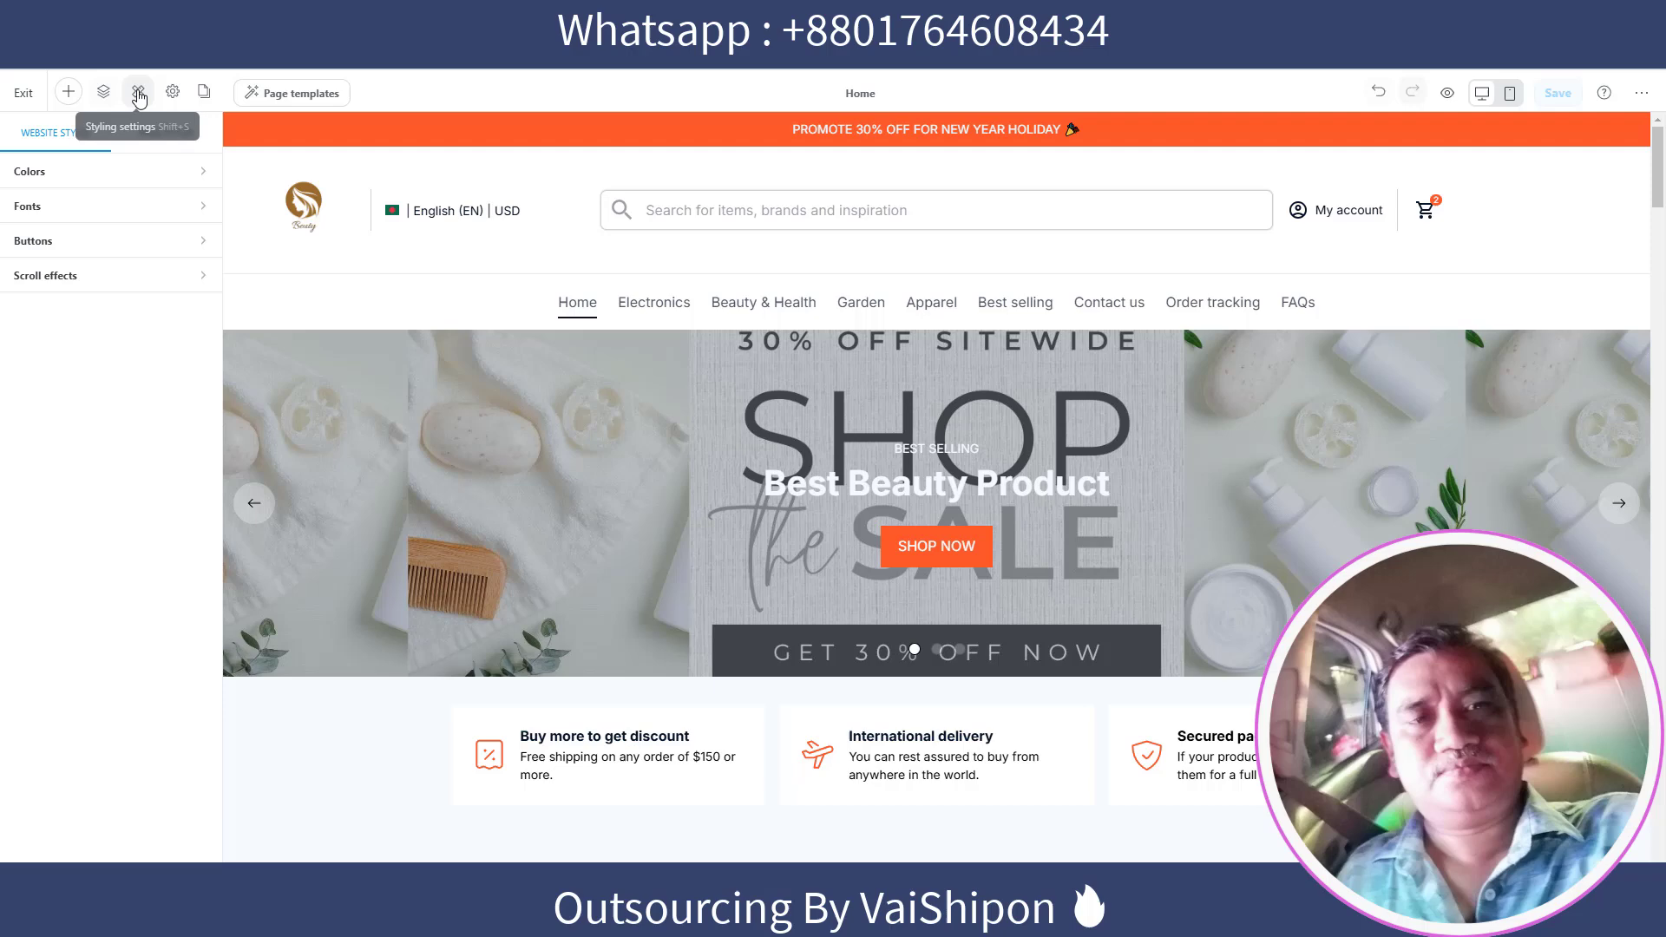
left_click(85, 179)
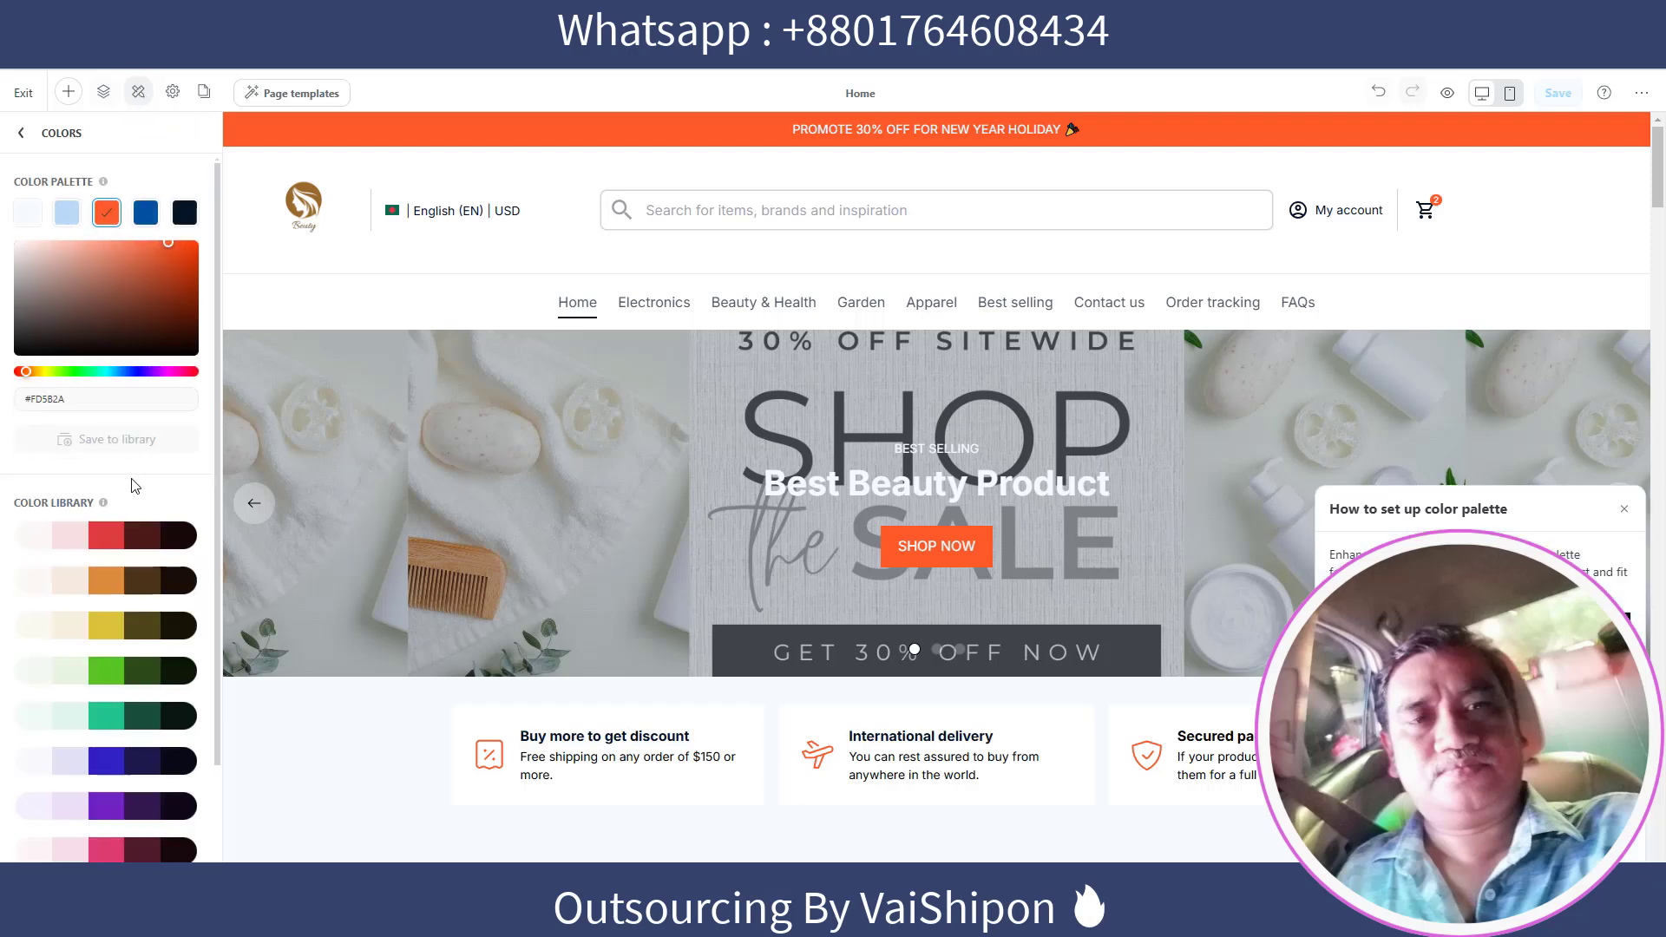
scroll(145, 442, "down", 6)
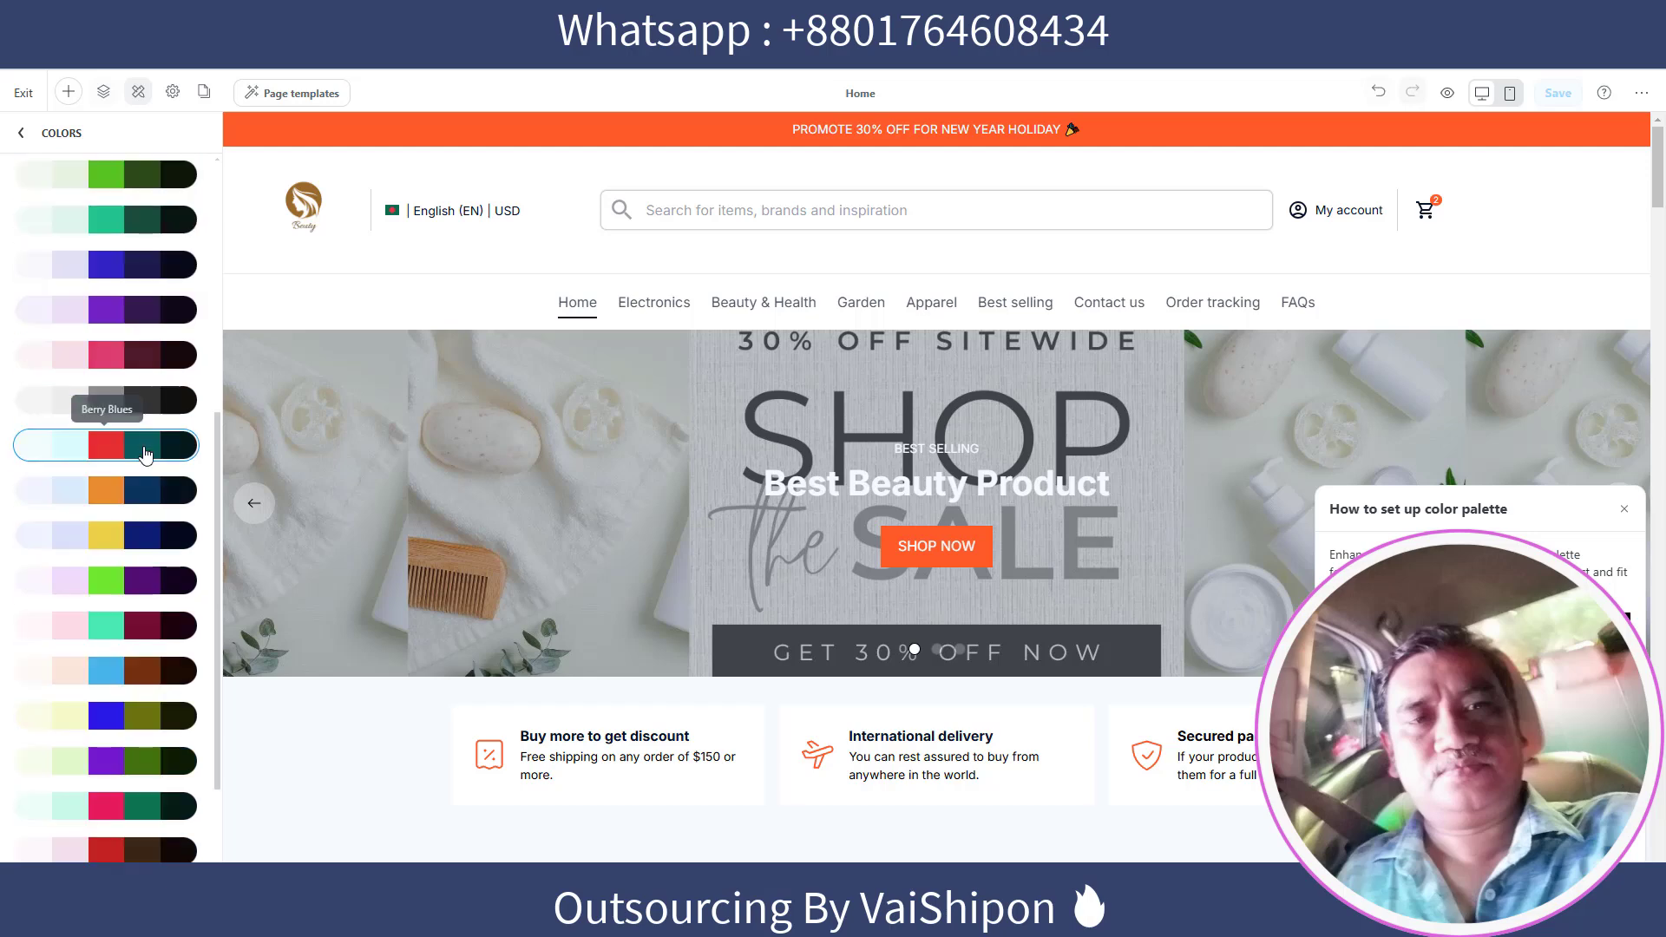
scroll(148, 447, "up", 6)
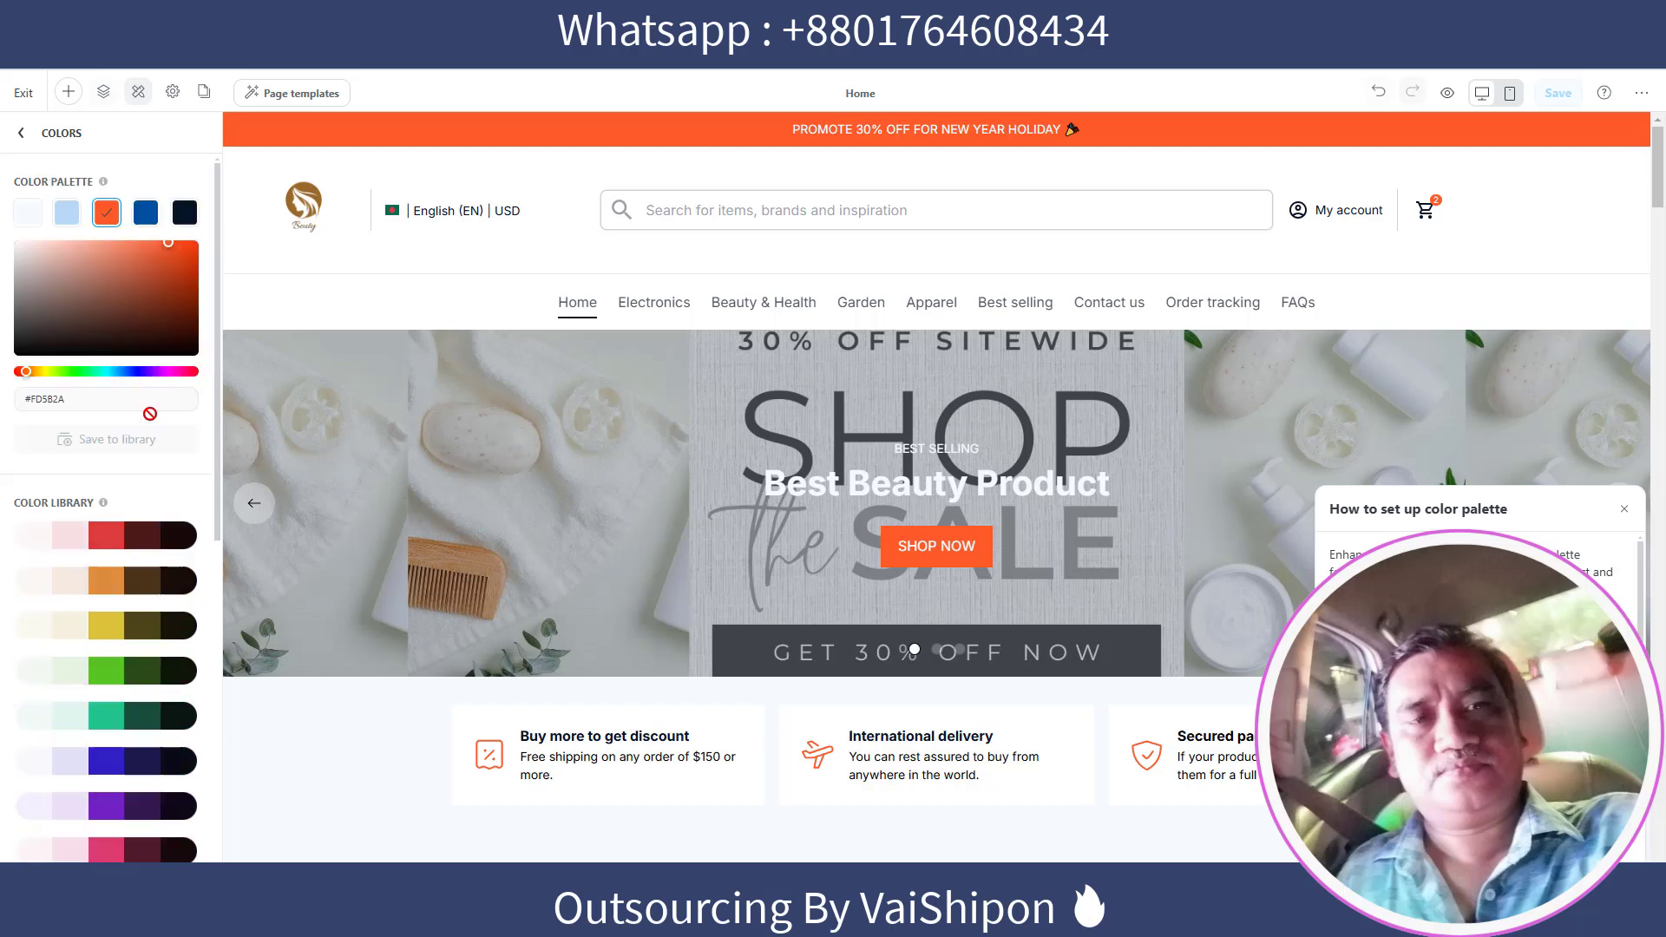
Try the Secret Romance and Citrus Monochrome color palettes on the home page
left_click(105, 540)
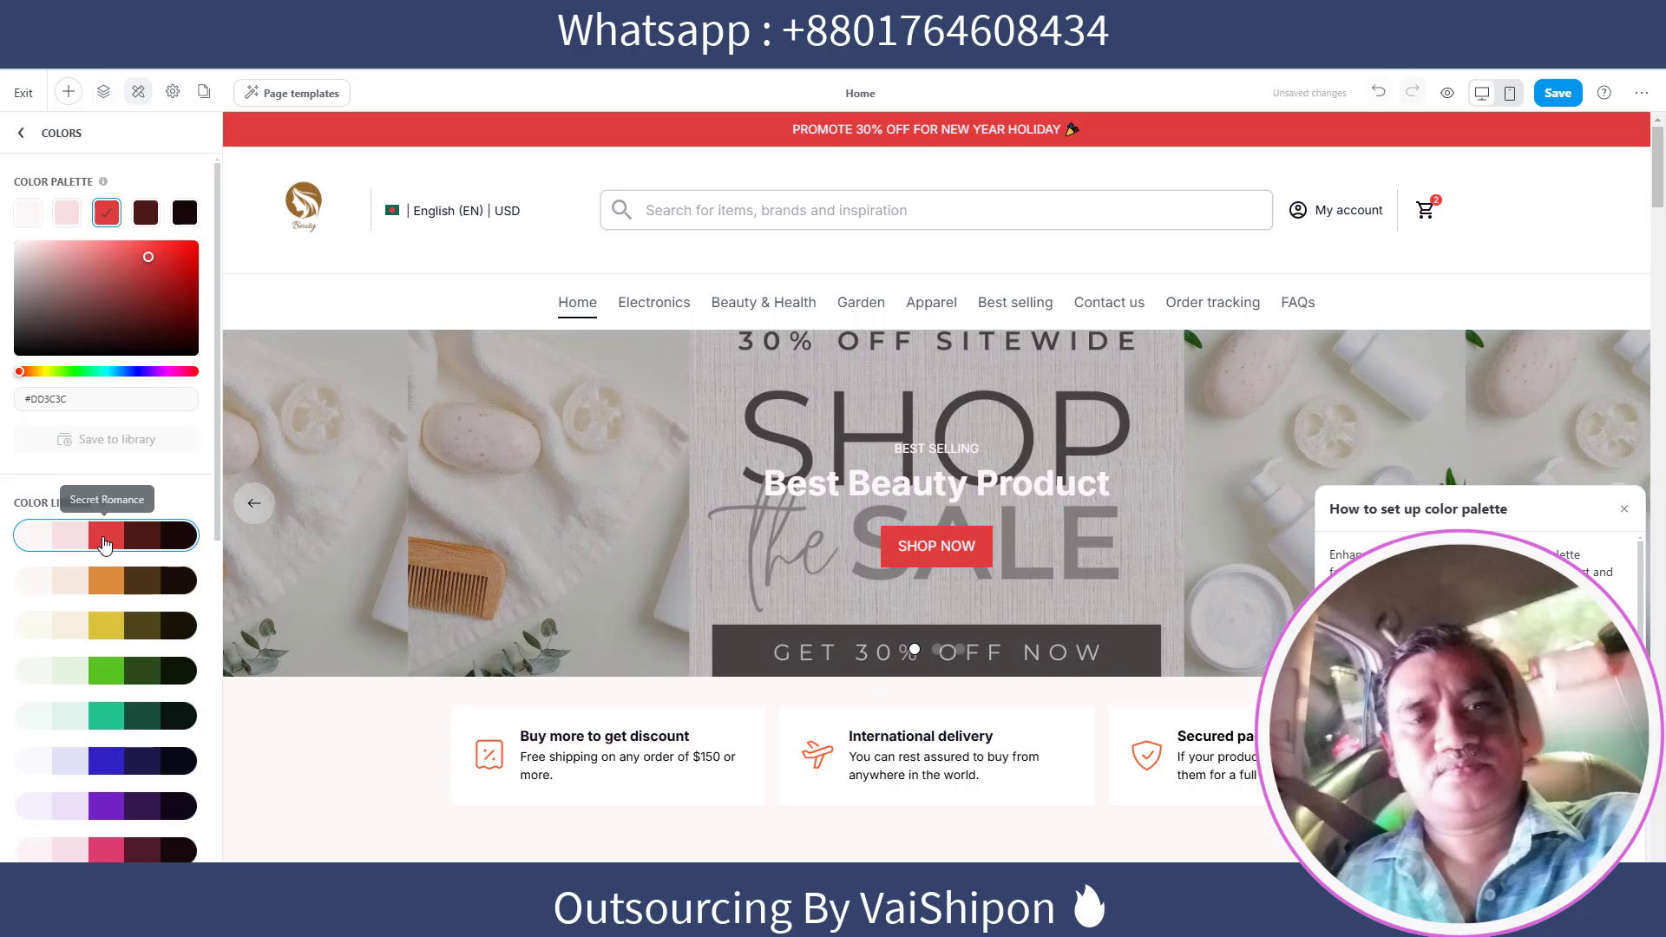
left_click(90, 591)
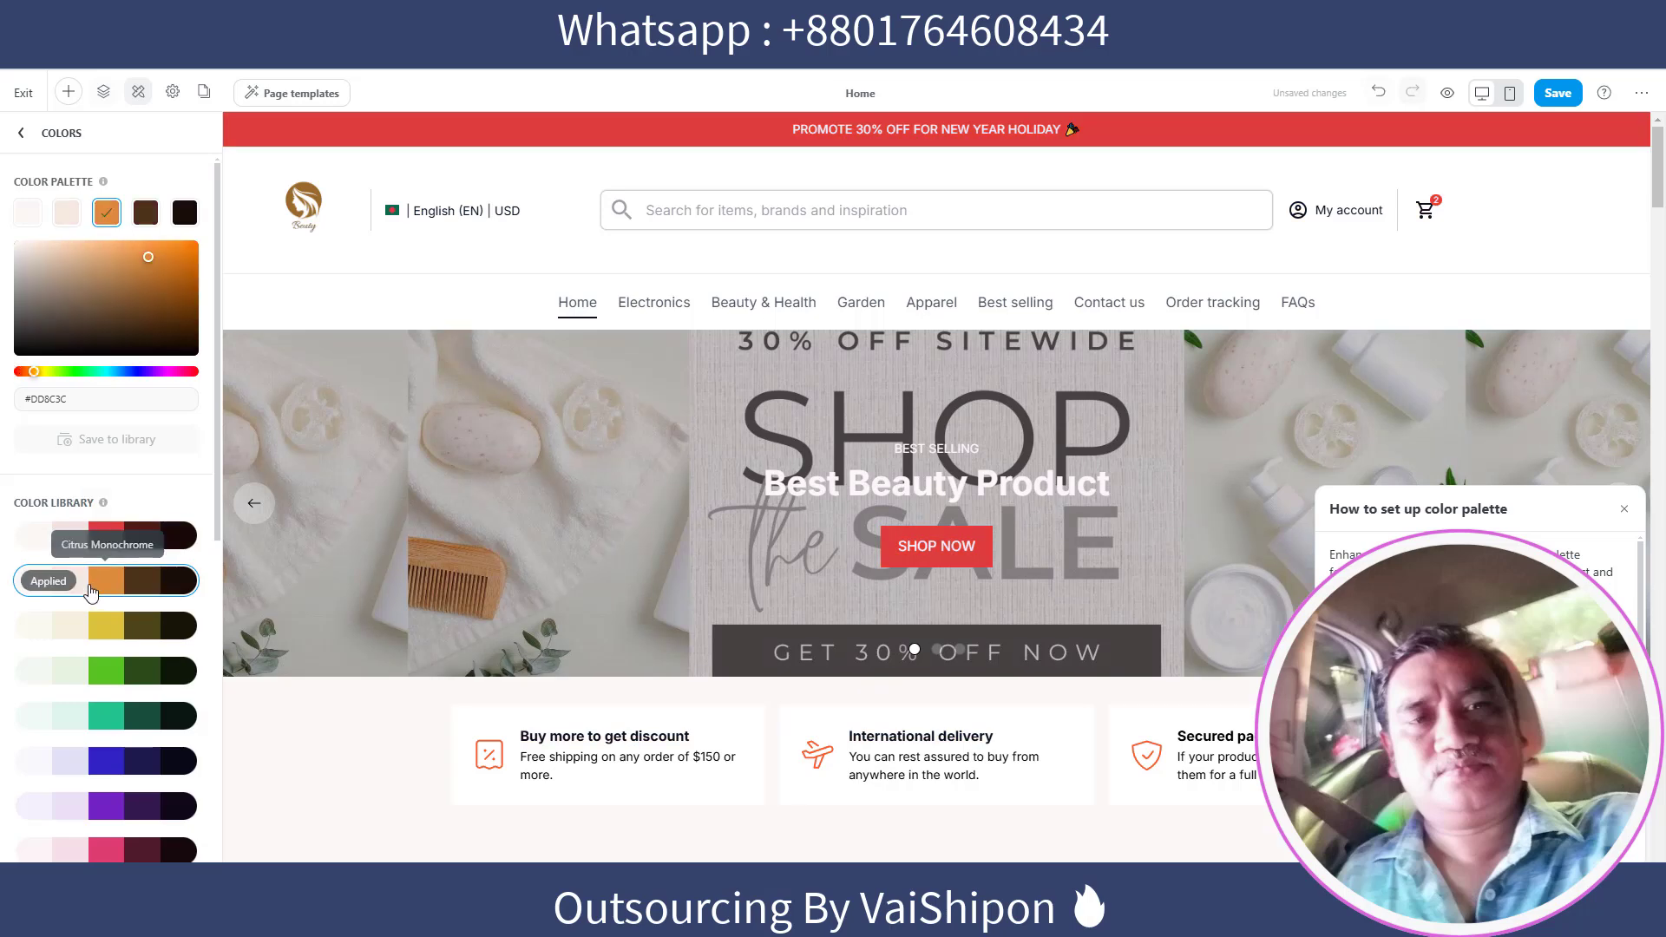
scroll(930, 467, "down", 10)
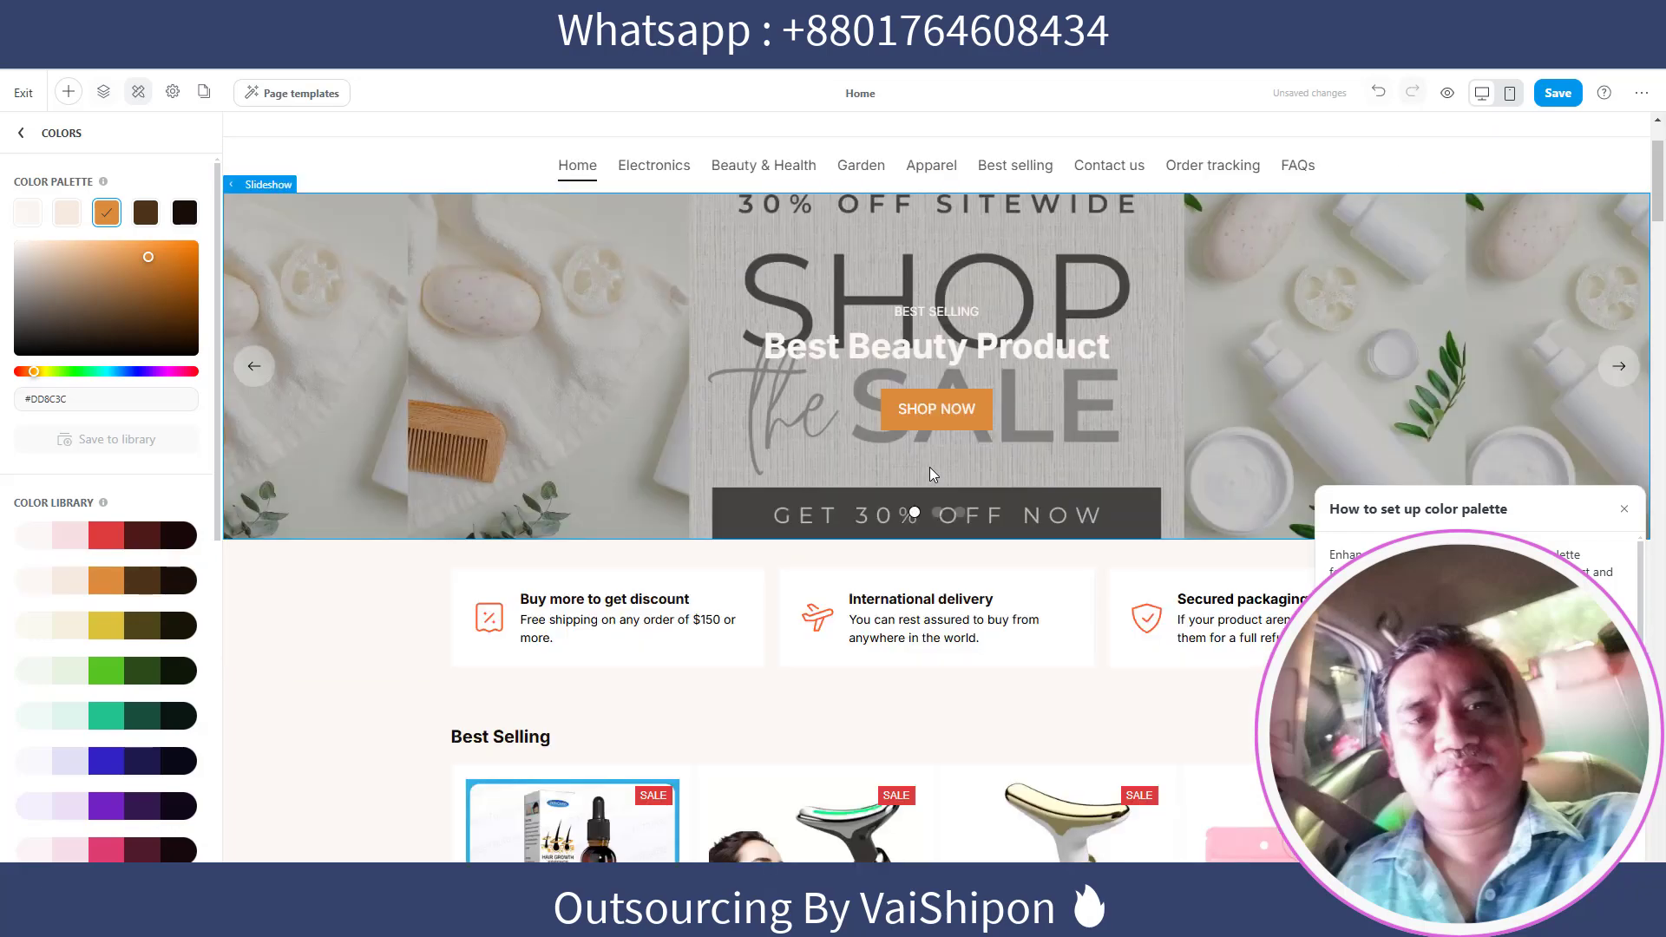
scroll(911, 489, "up", 10)
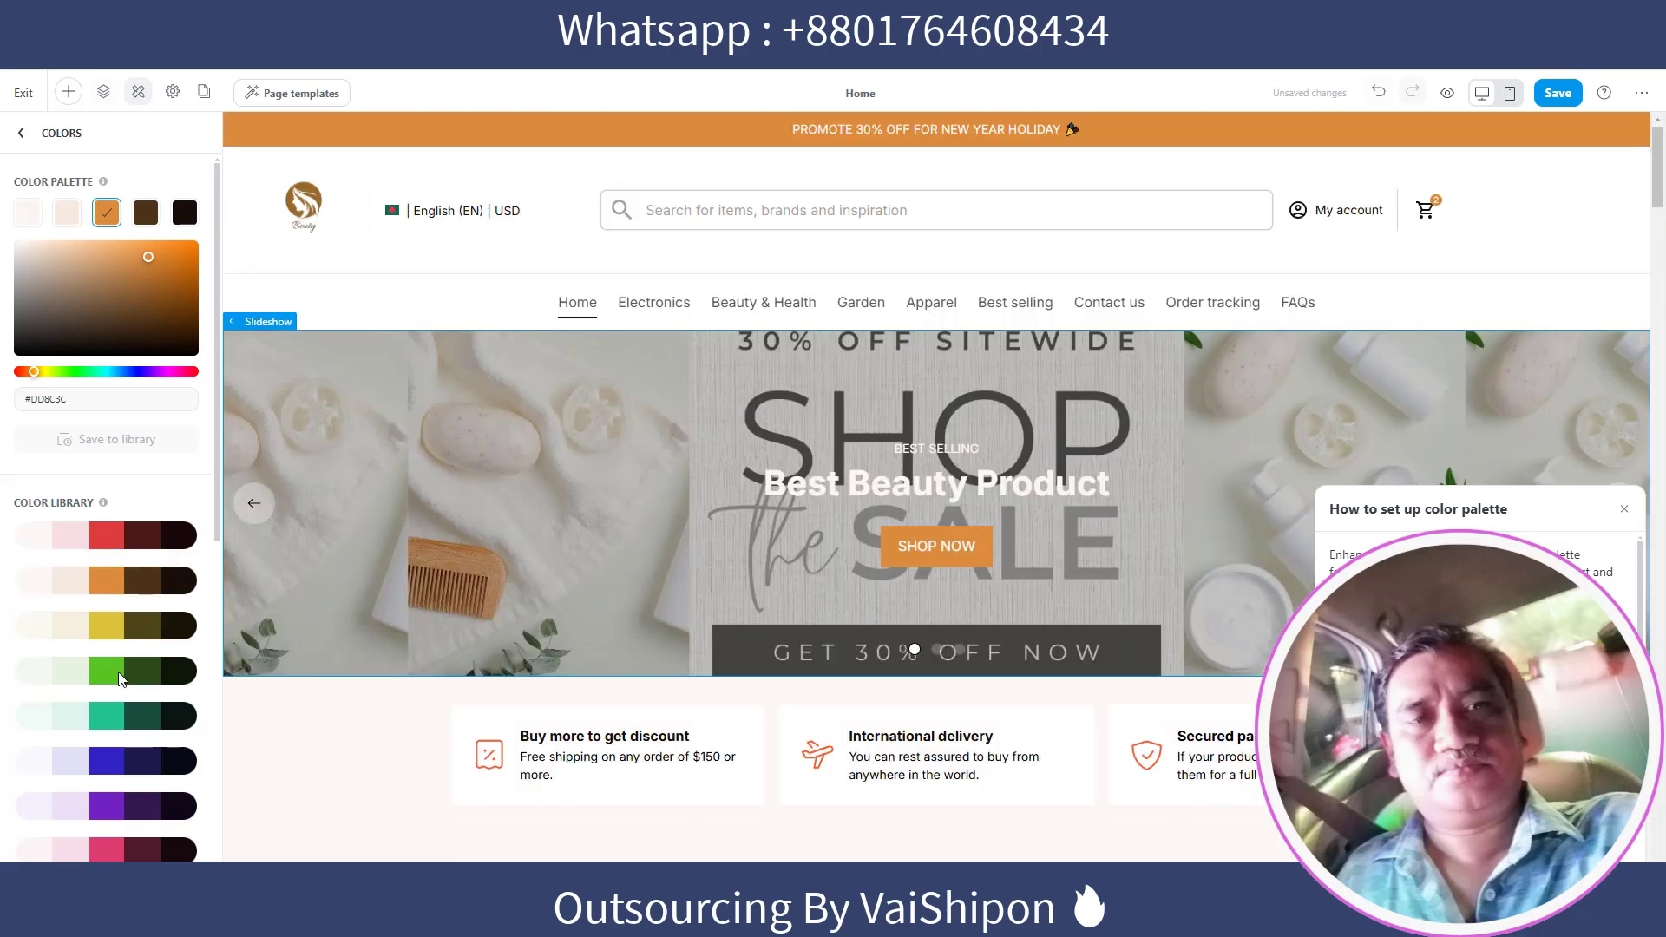
Apply the Healthy Leaves color palette, check it on the home page, save the design and exit the editor
left_click(119, 681)
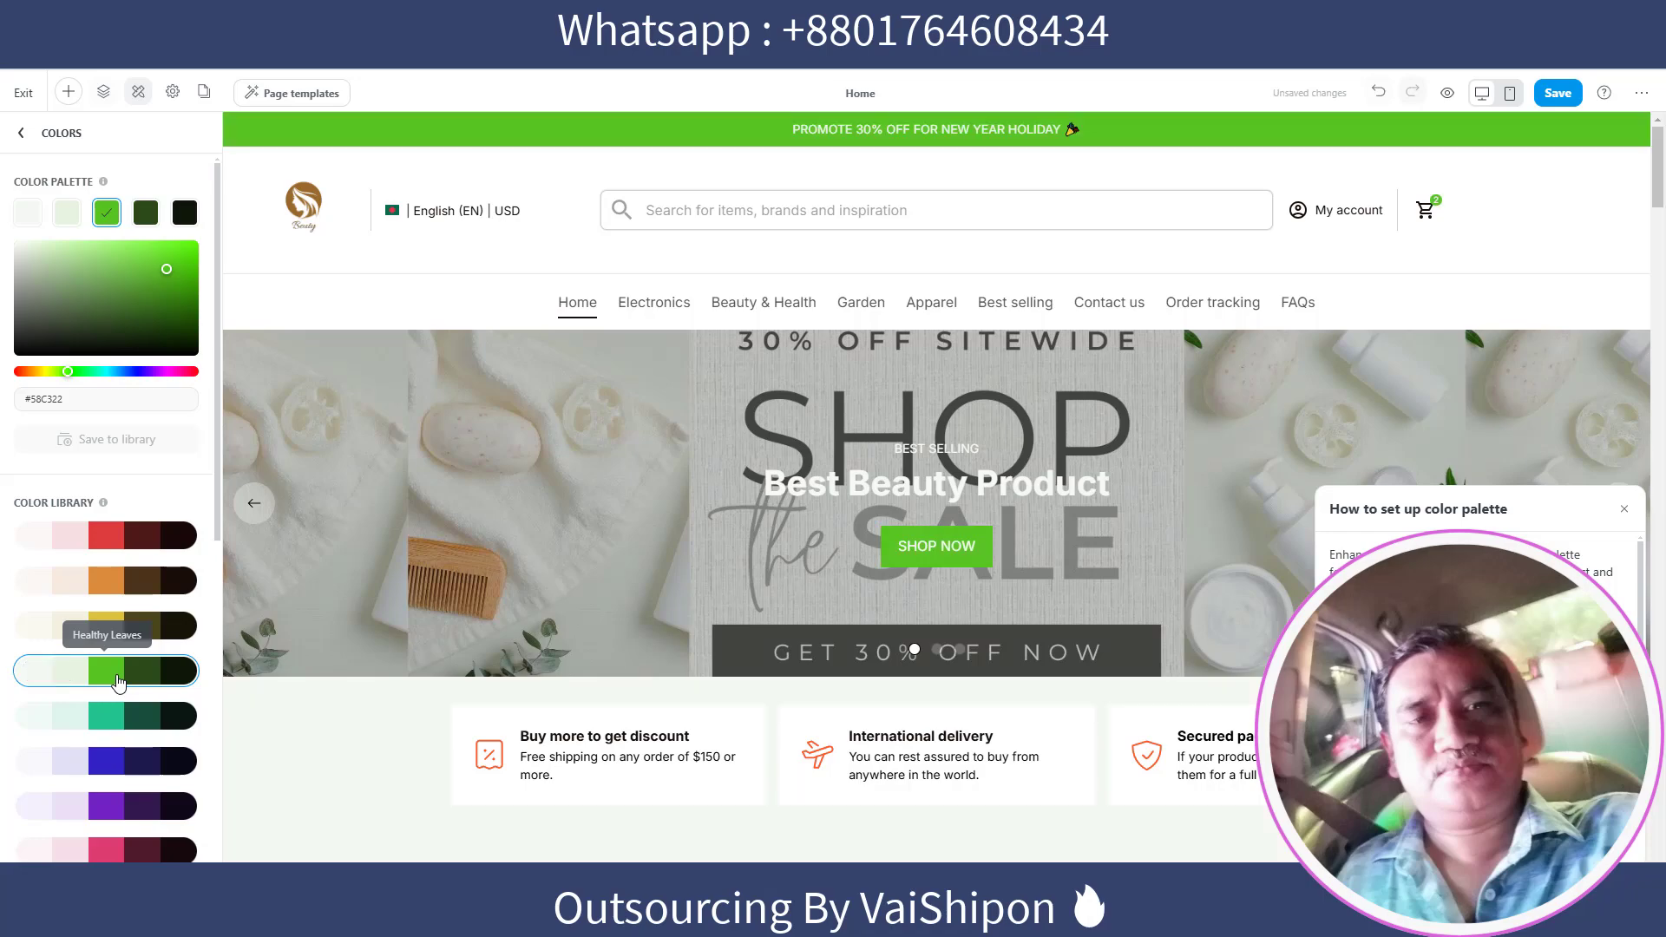
scroll(983, 501, "down", 10)
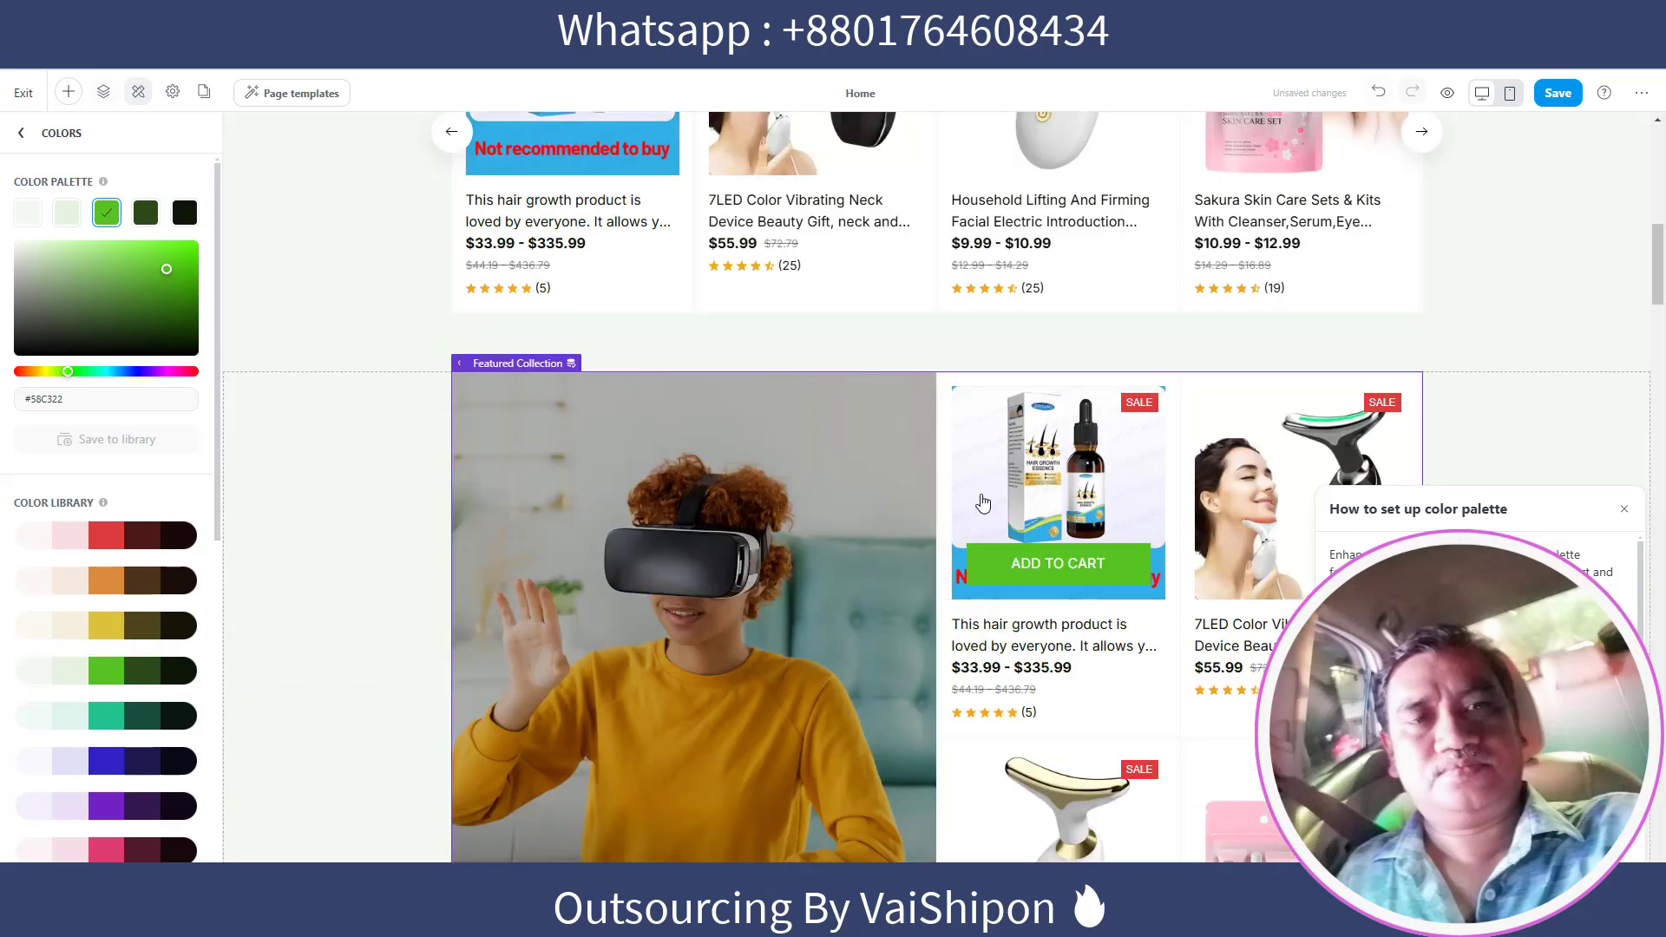
scroll(983, 502, "up", 10)
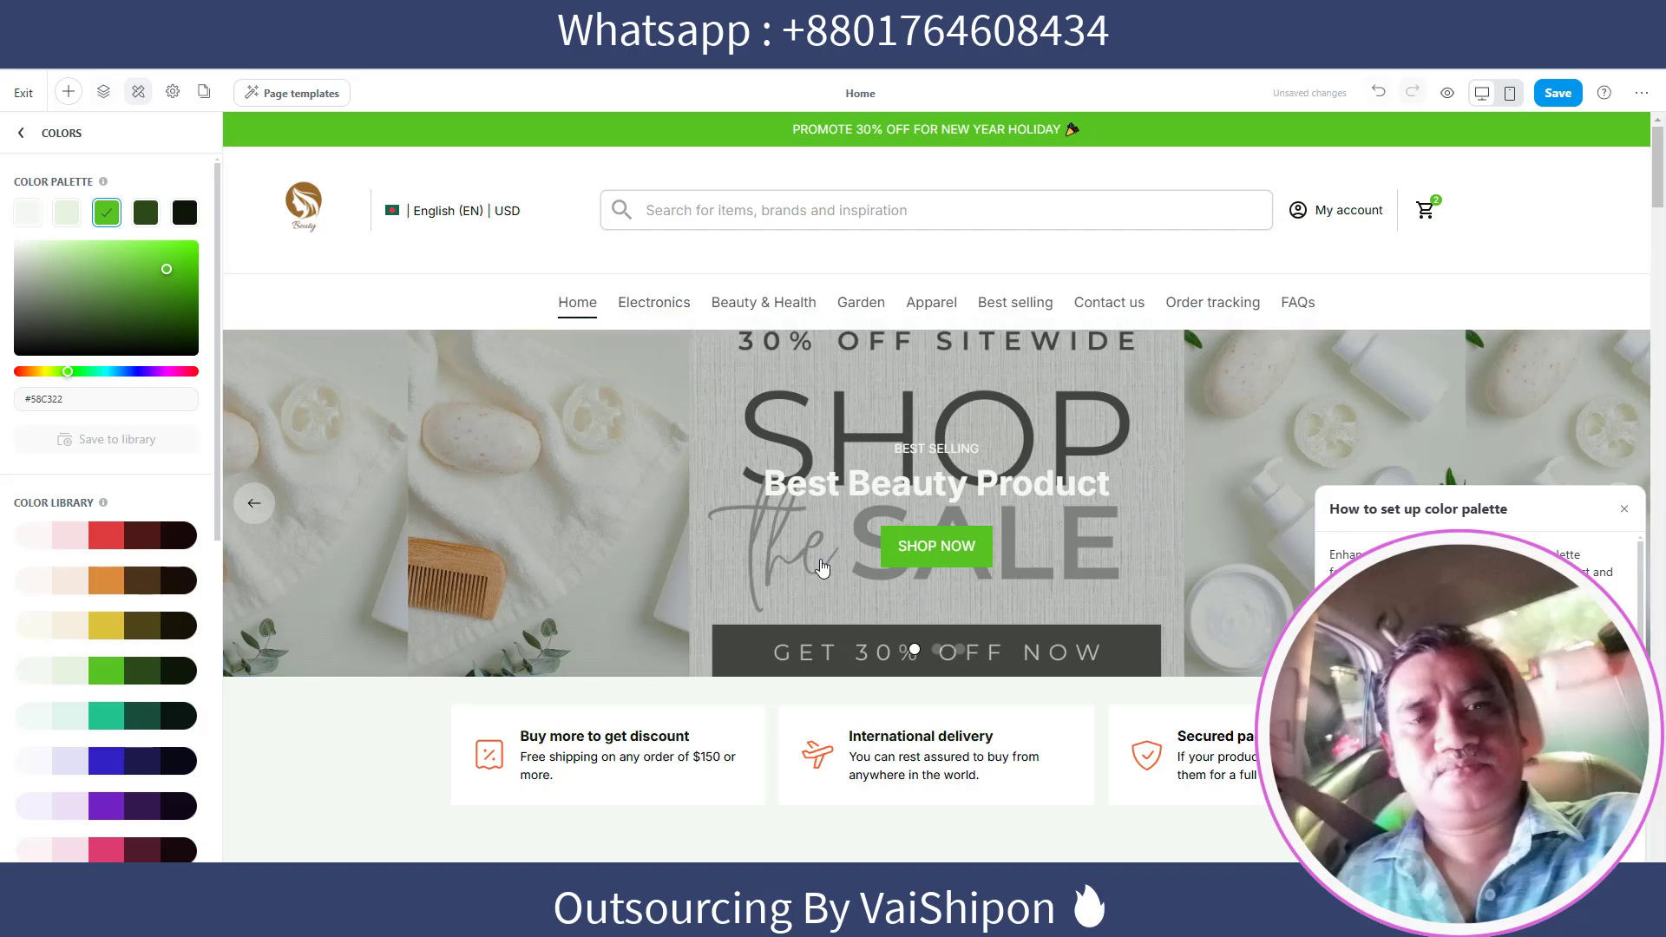
left_click(1558, 92)
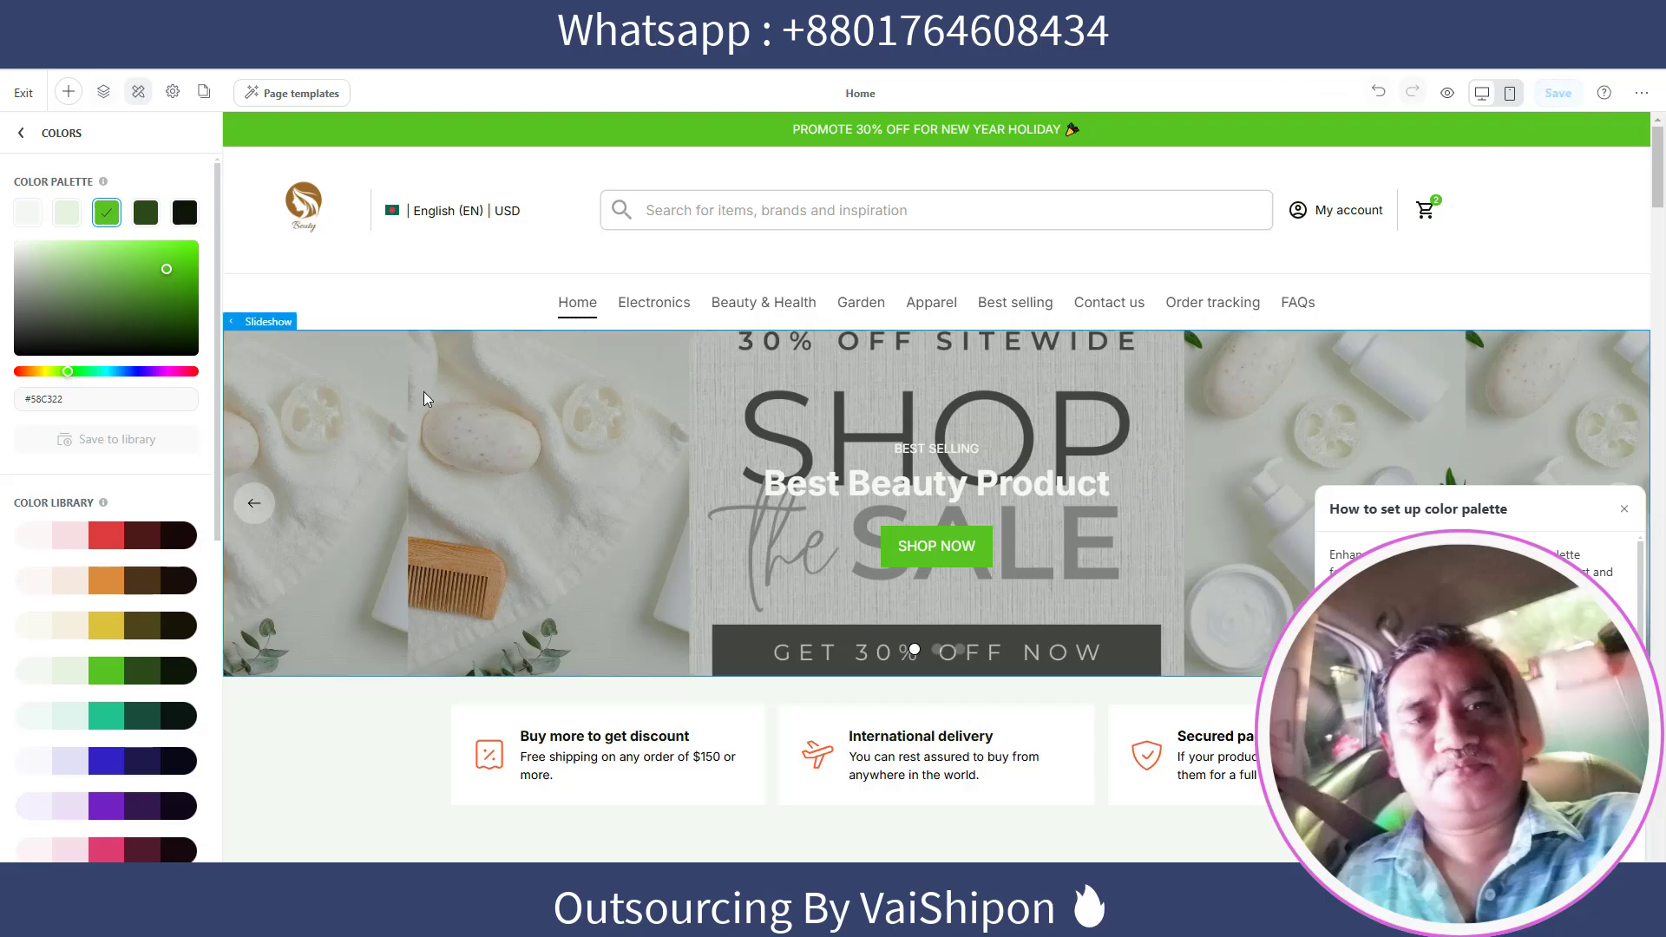
left_click(25, 95)
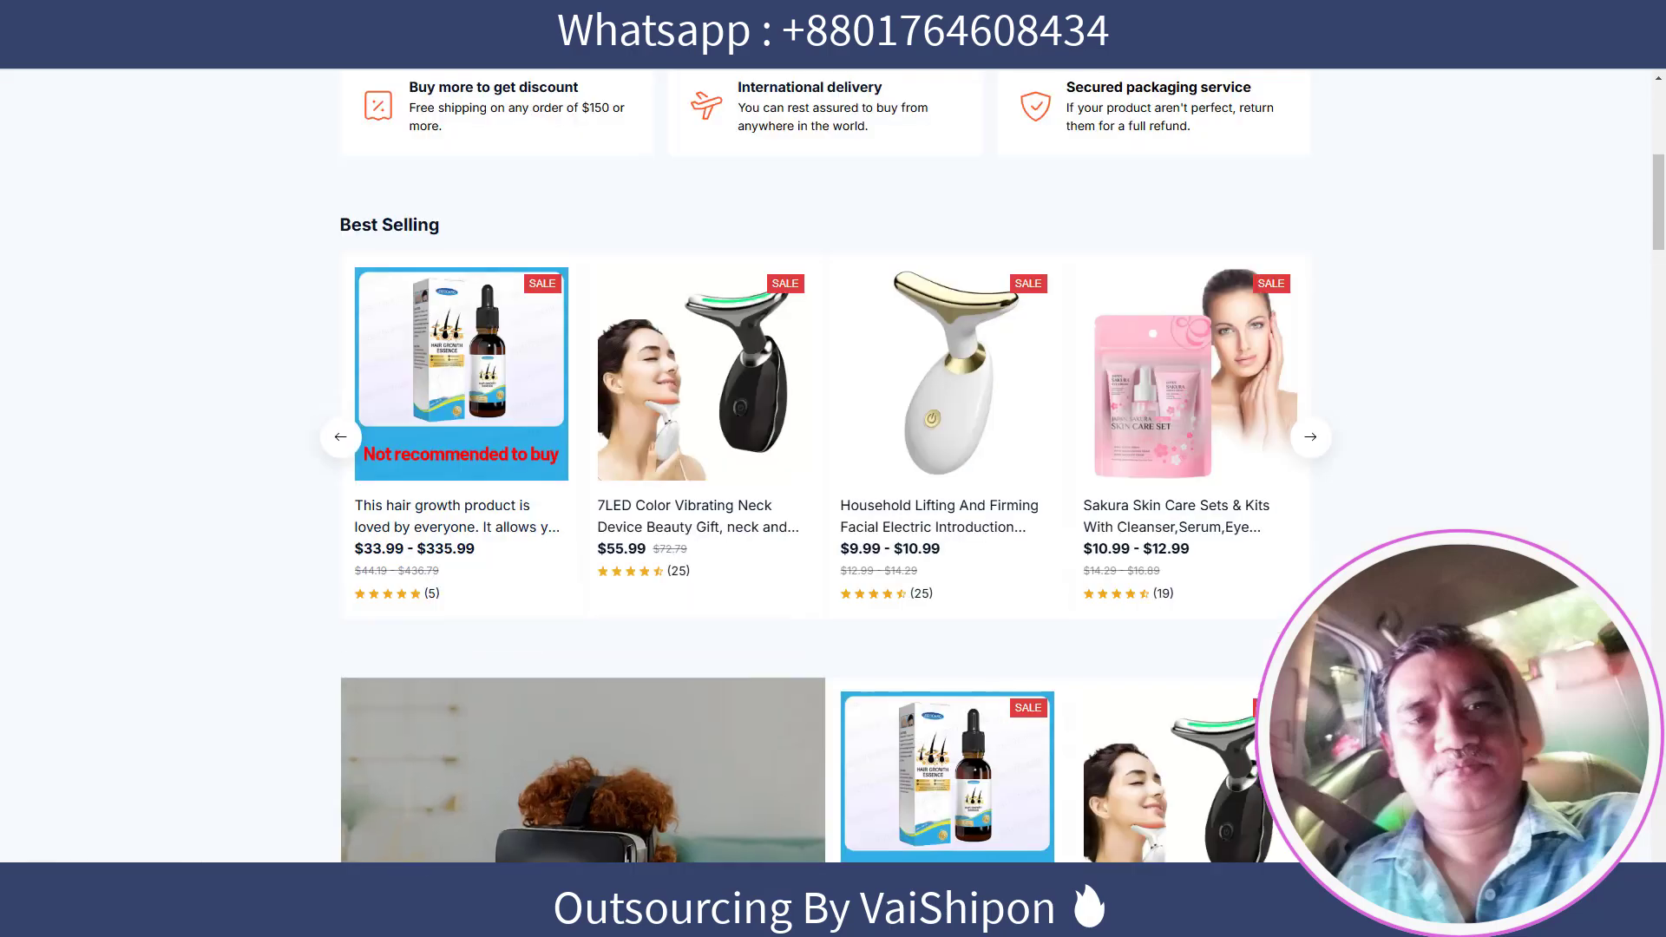
Check the new color palette on the live storefront's header, slideshow and Best Selling section
scroll(833, 468, "up", 7)
scroll(927, 441, "down", 3)
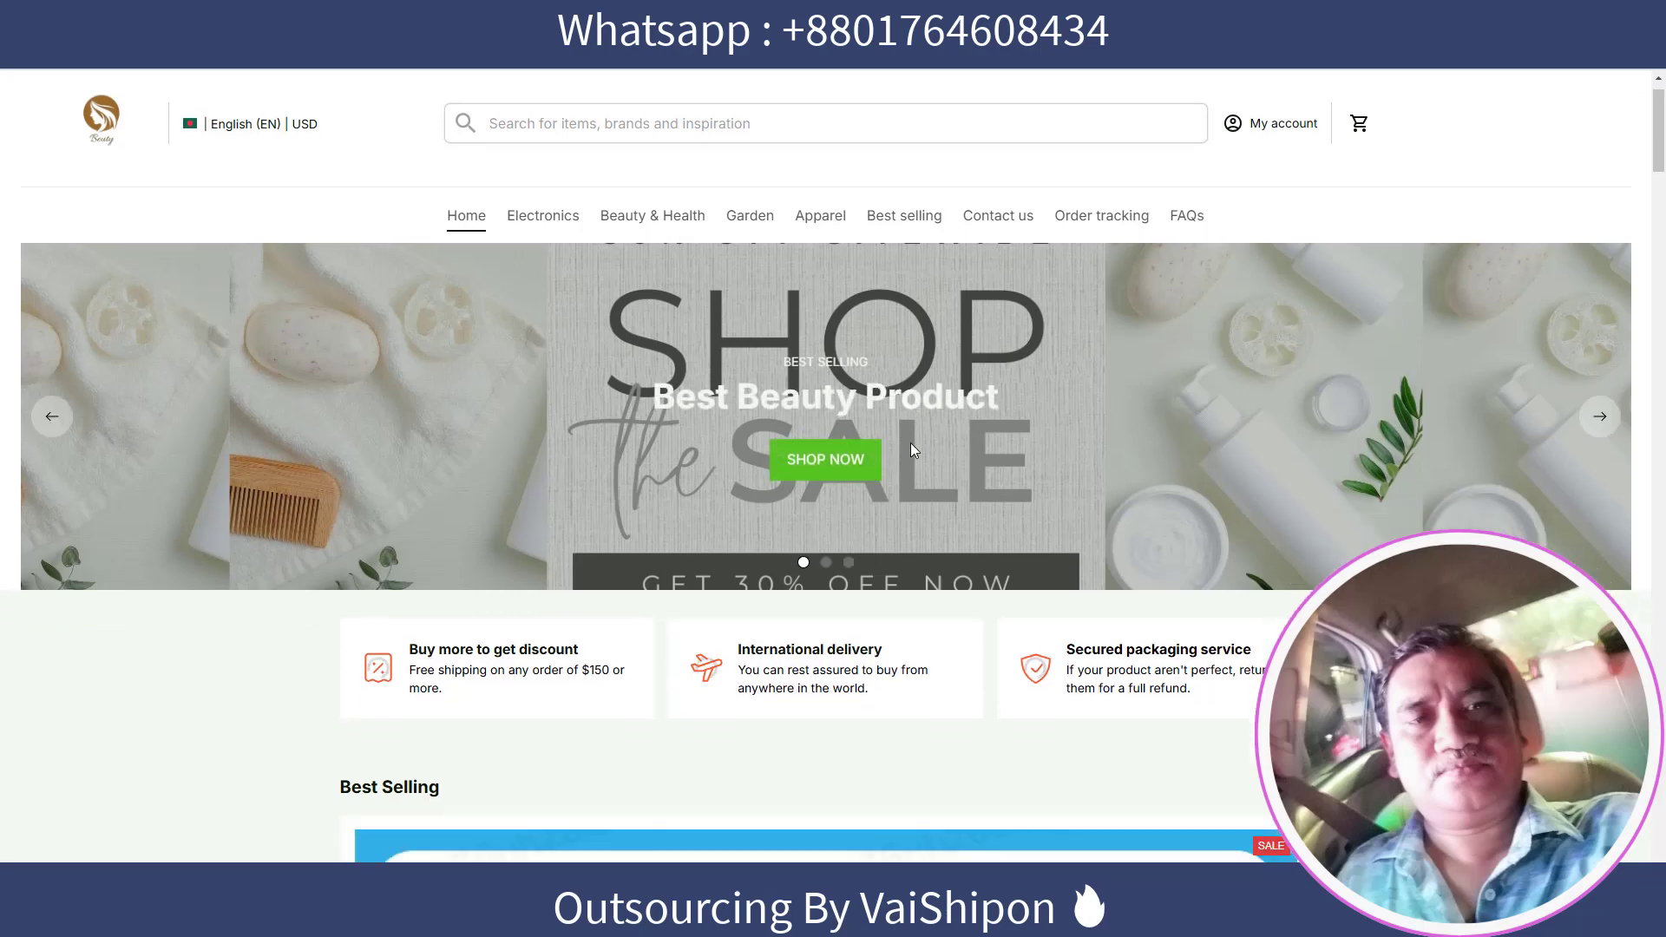
scroll(913, 433, "up", 3)
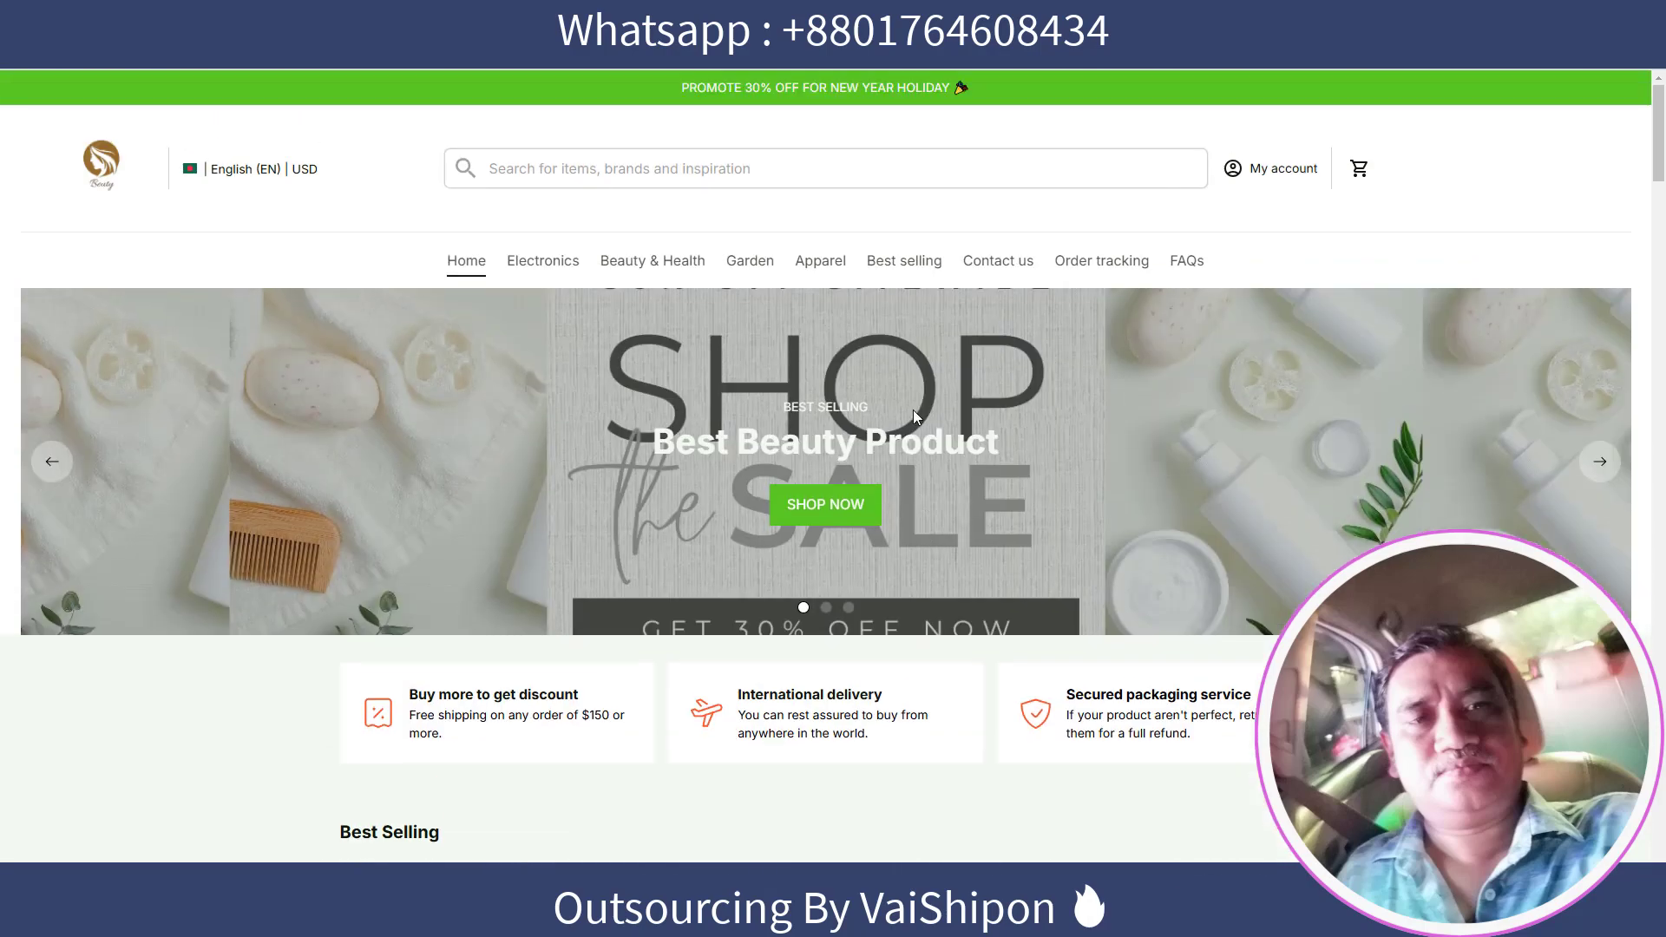
scroll(912, 417, "down", 6)
scroll(910, 434, "up", 5)
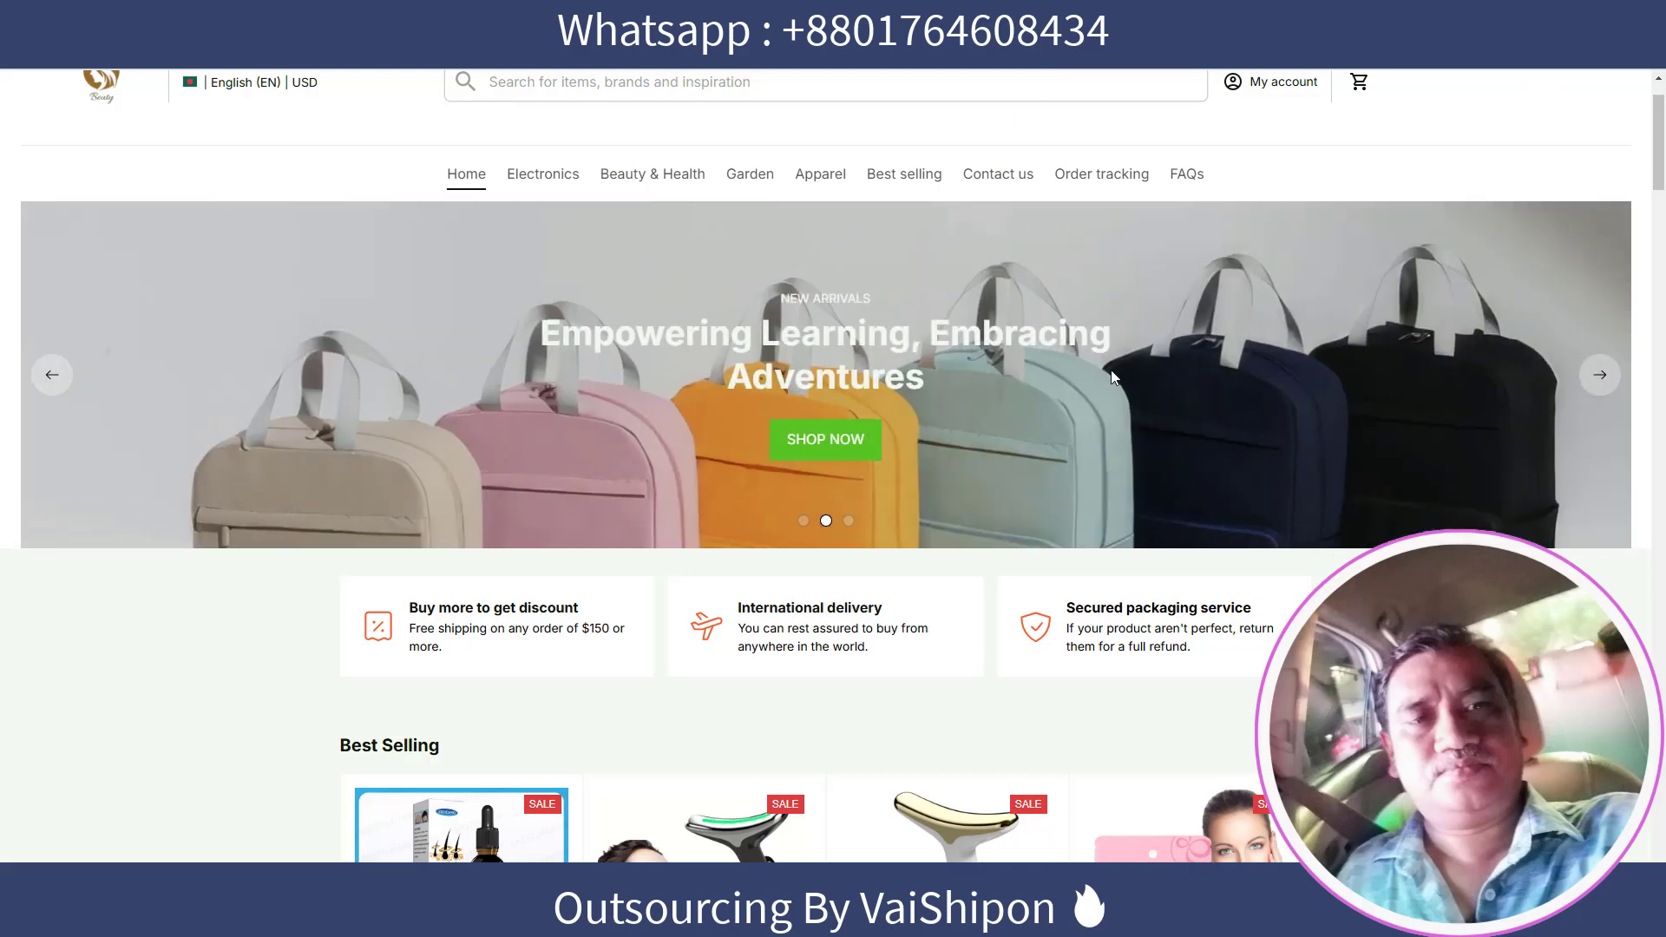
Inspect the storefront in the browser's mobile device view, look through its products and slideshow, and return to desktop view
right_click(1376, 131)
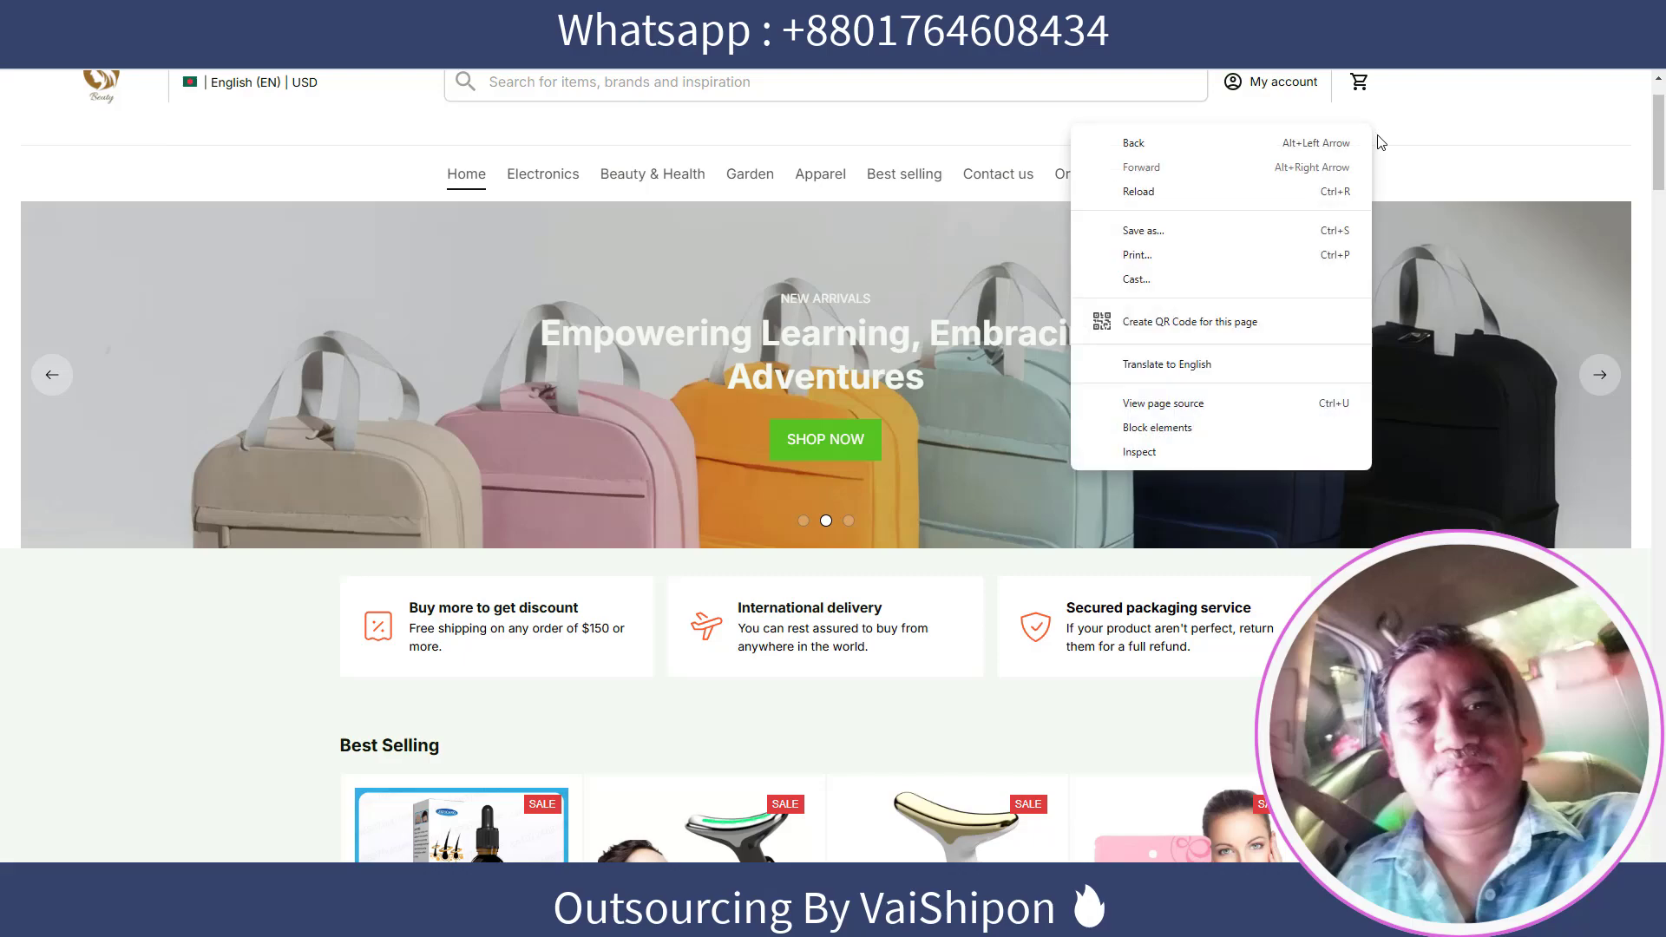
left_click(1066, 472)
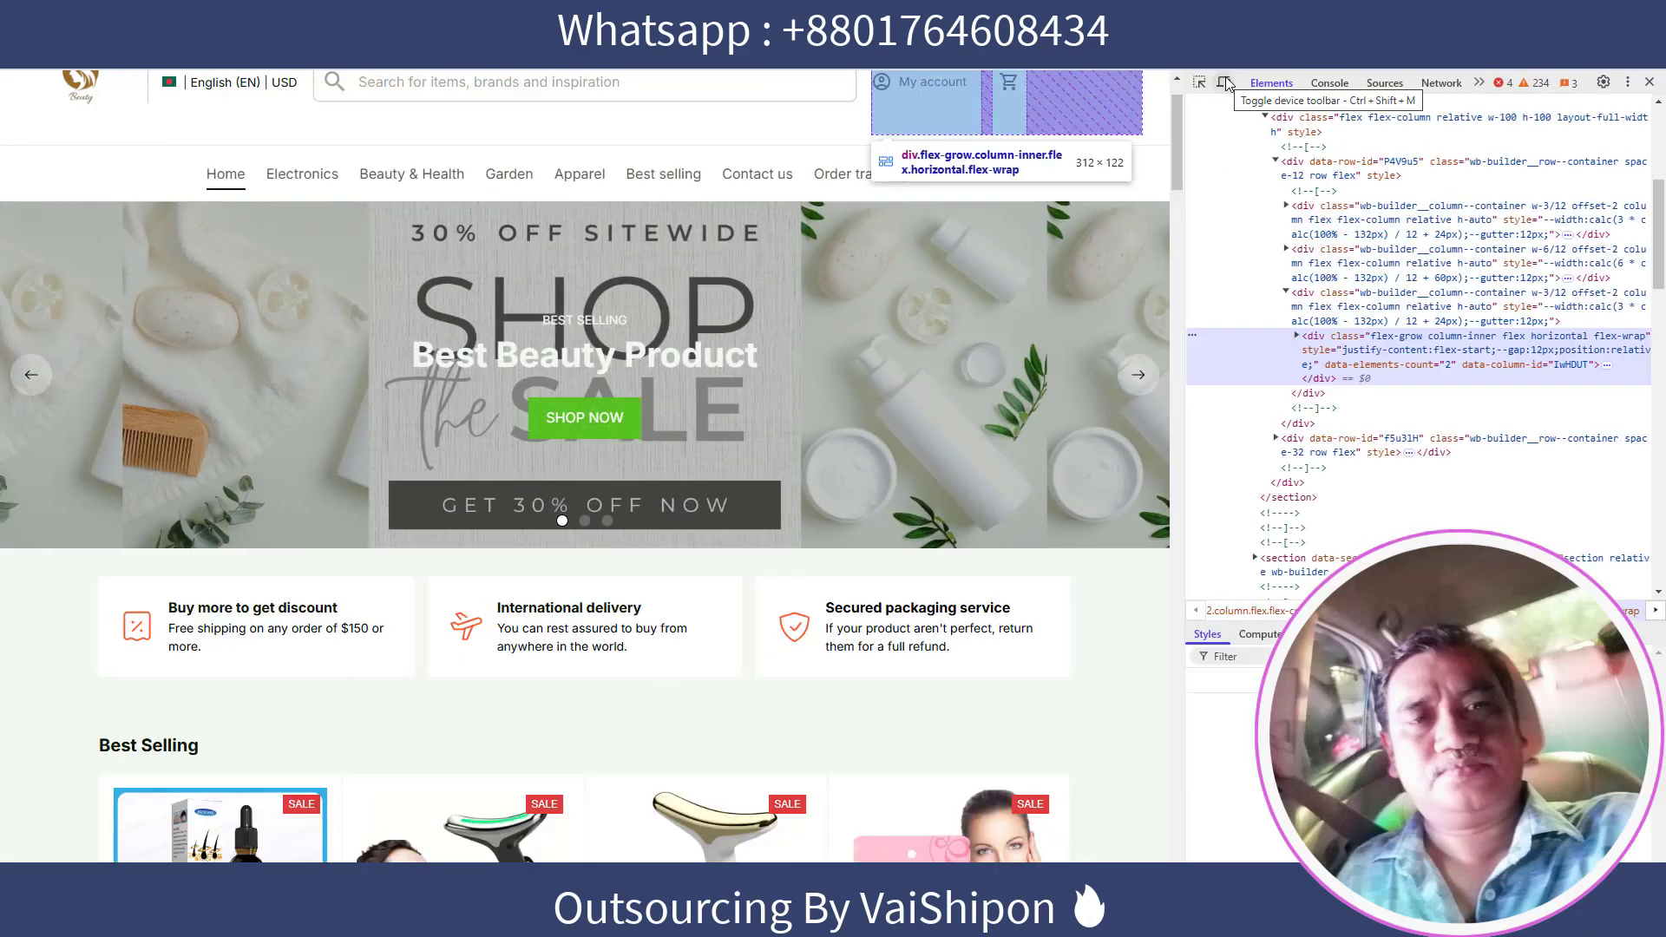
left_click(1224, 82)
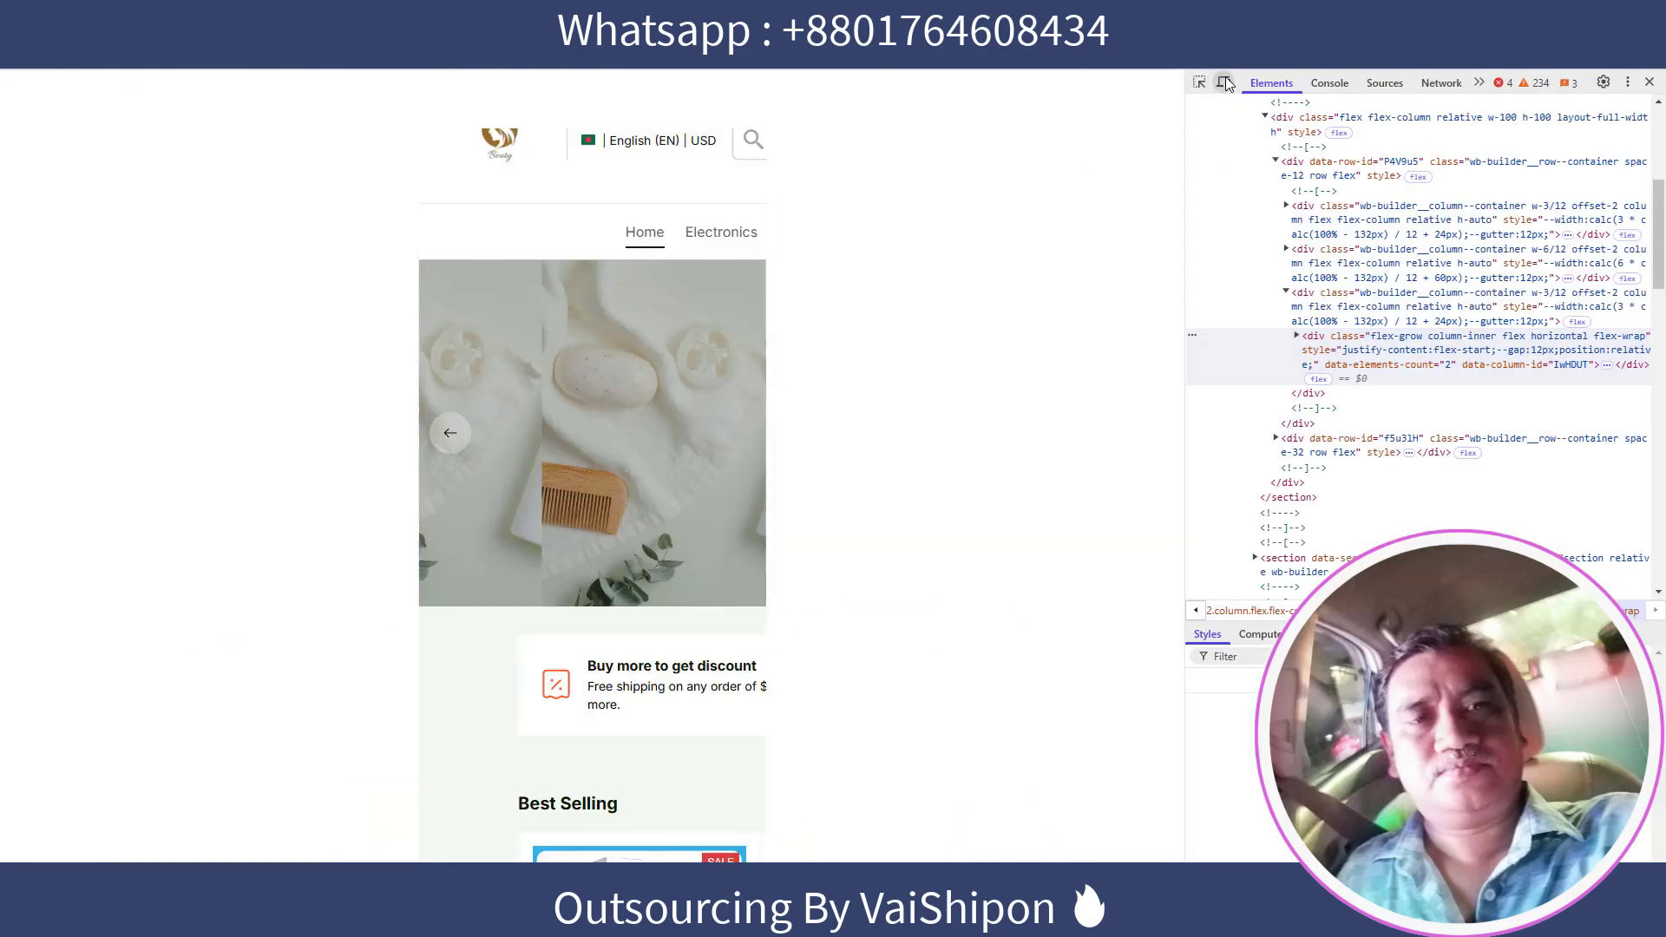
scroll(647, 469, "down", 4)
scroll(647, 469, "down", 6)
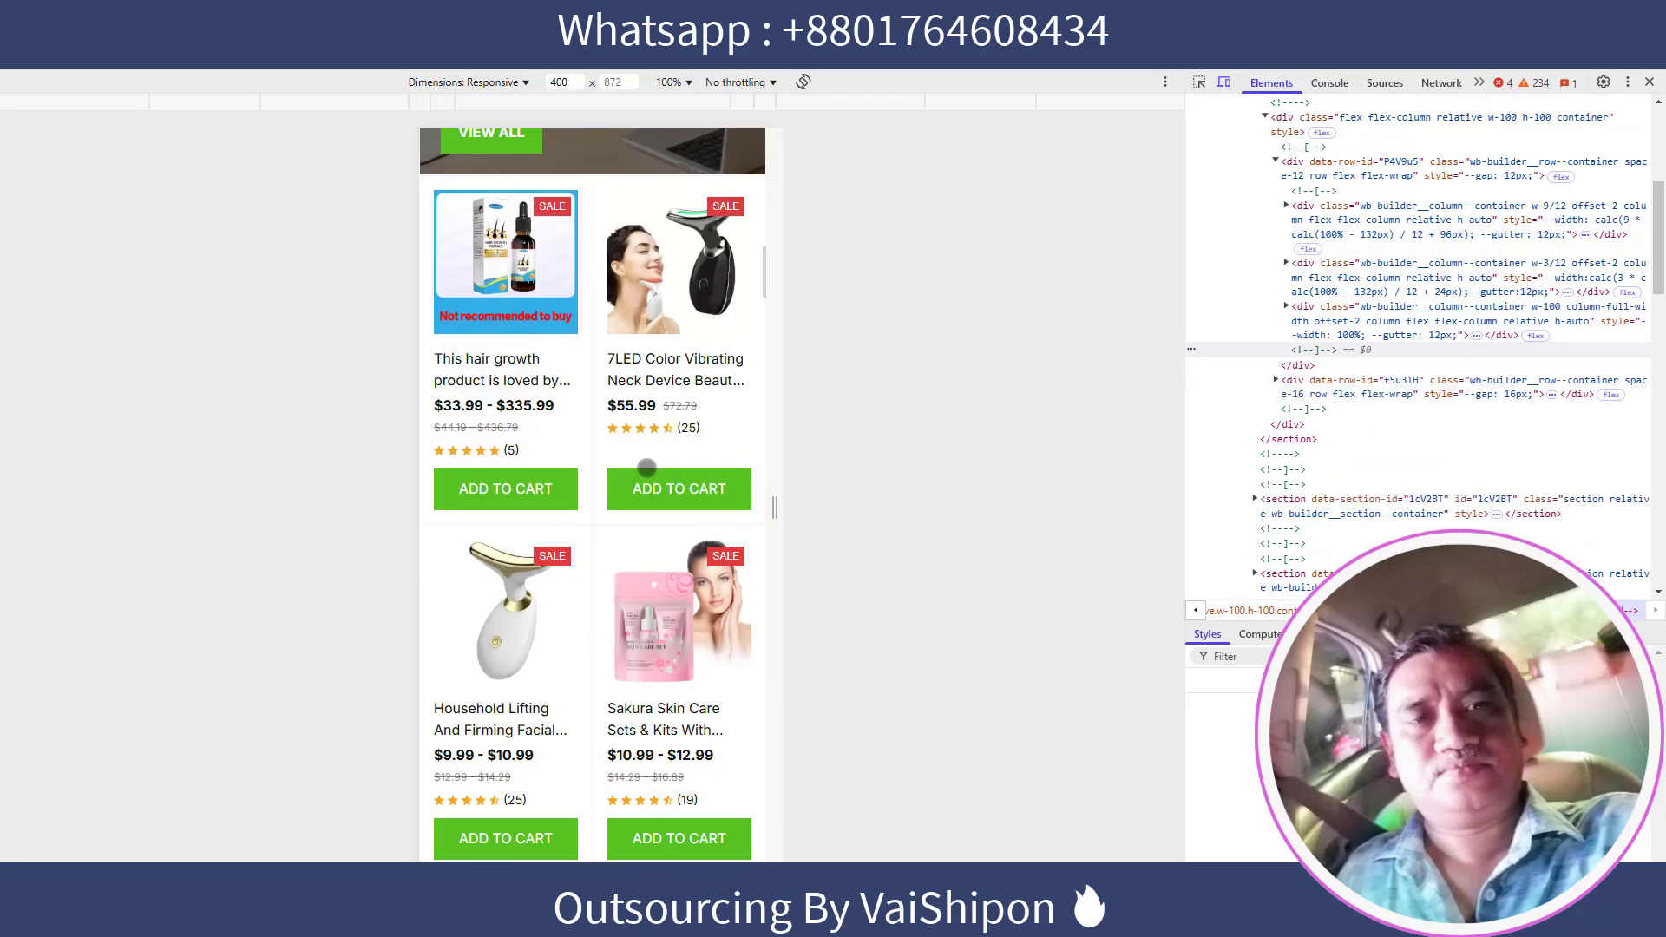
scroll(646, 469, "up", 9)
scroll(647, 468, "up", 10)
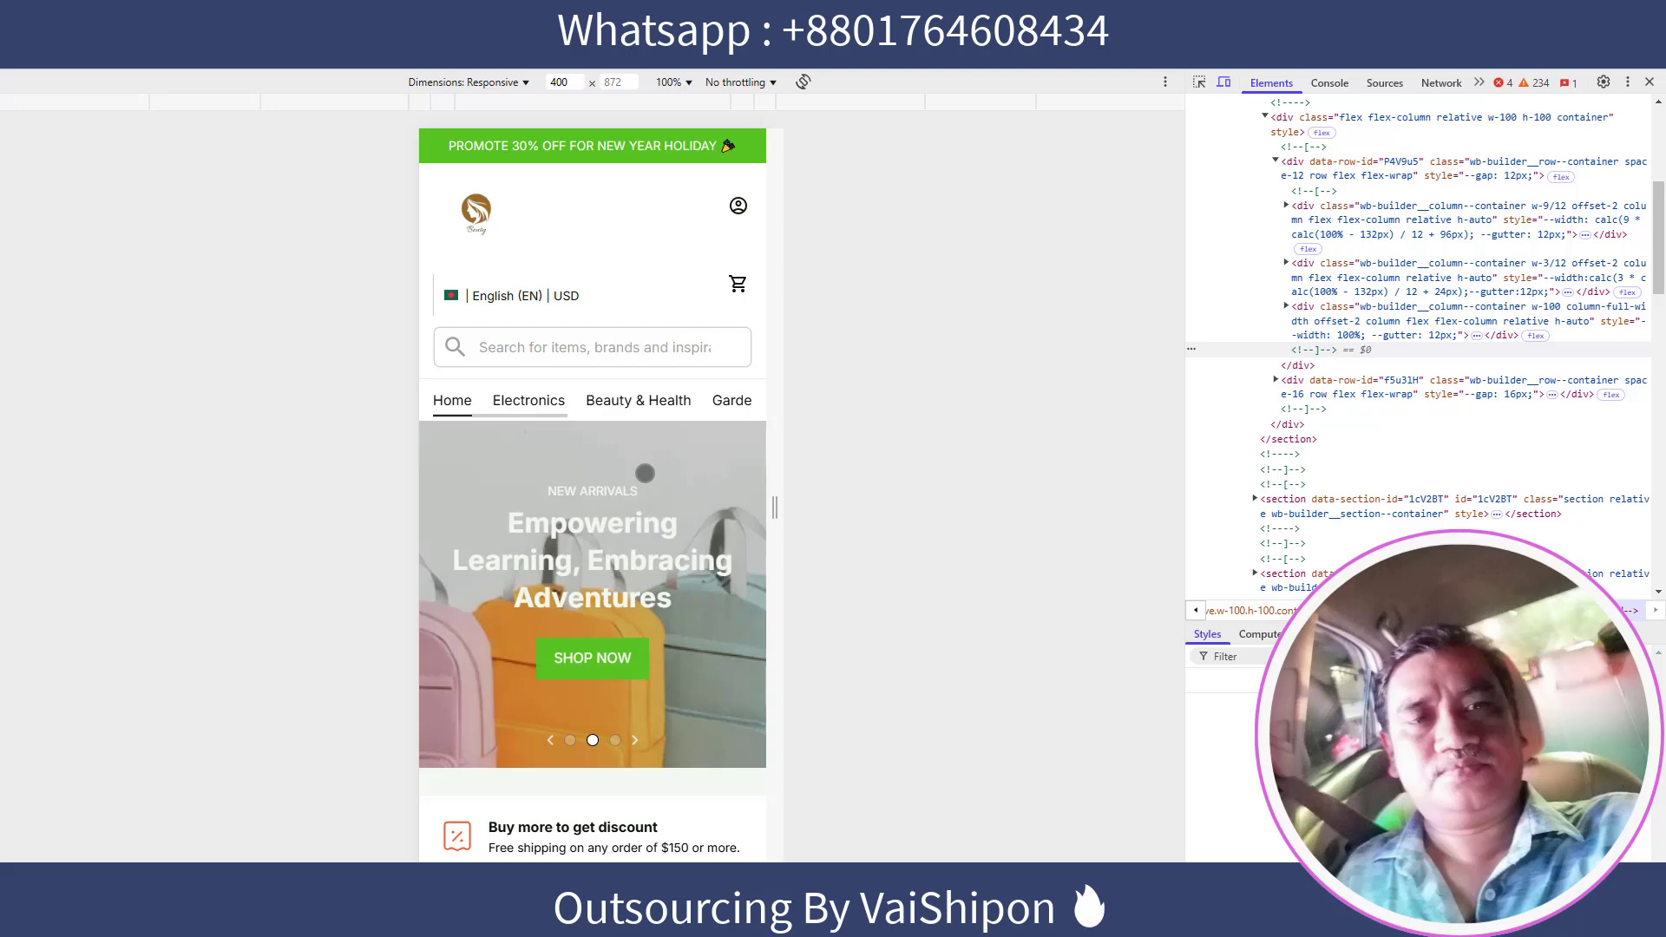
scroll(647, 469, "down", 4)
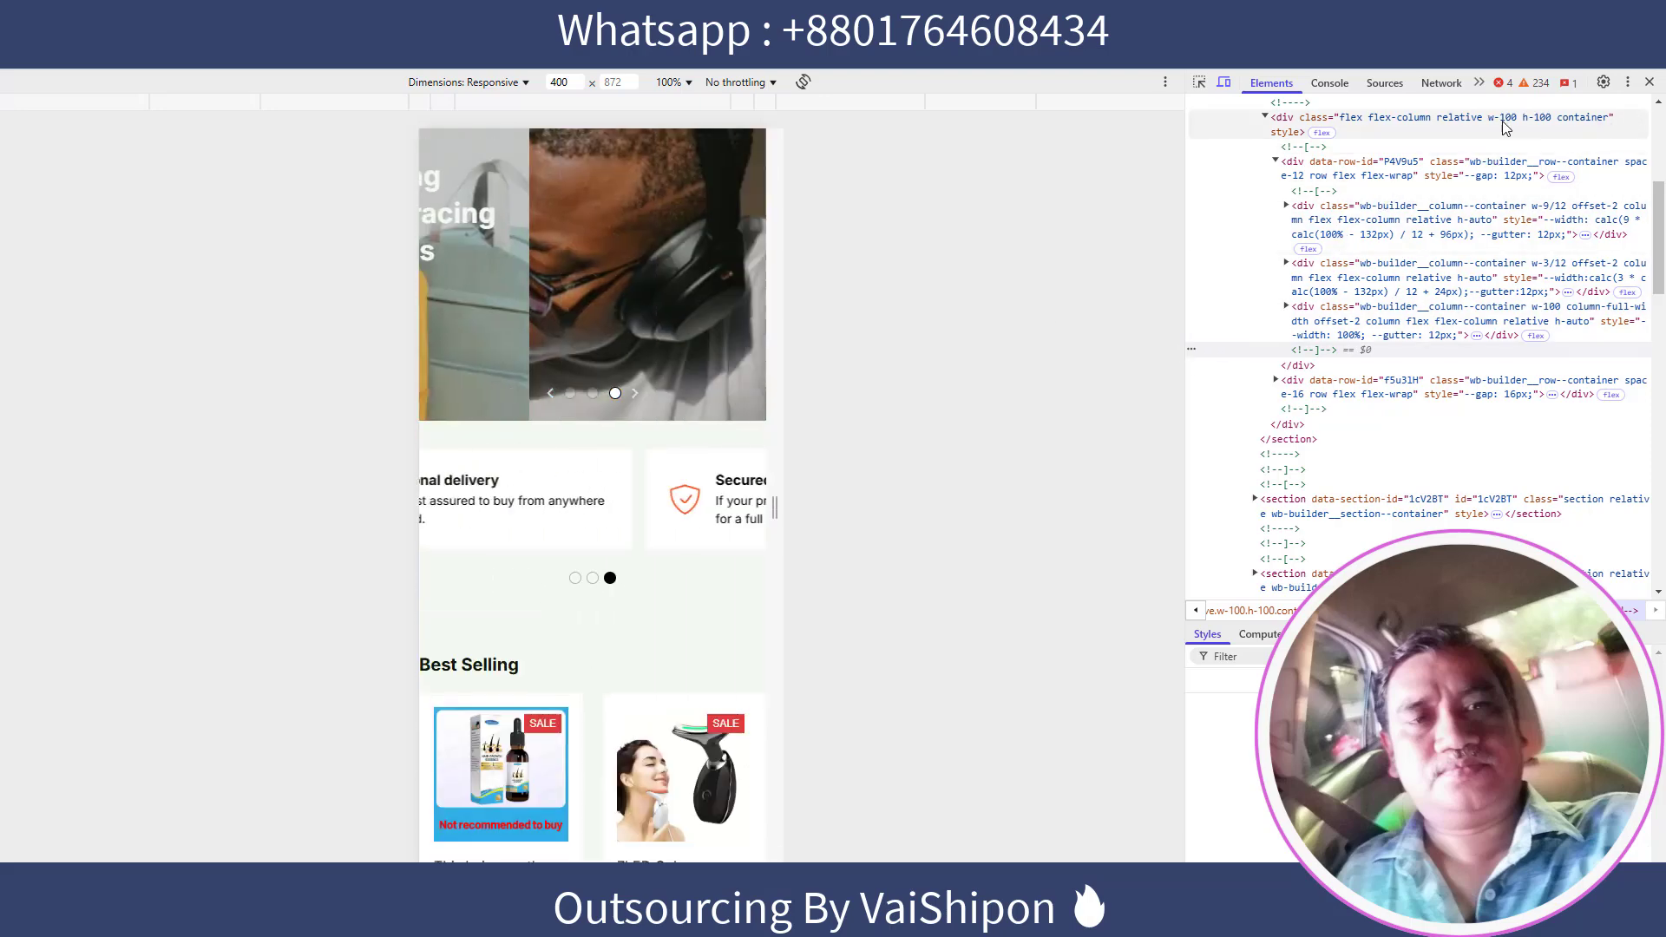
left_click(1649, 81)
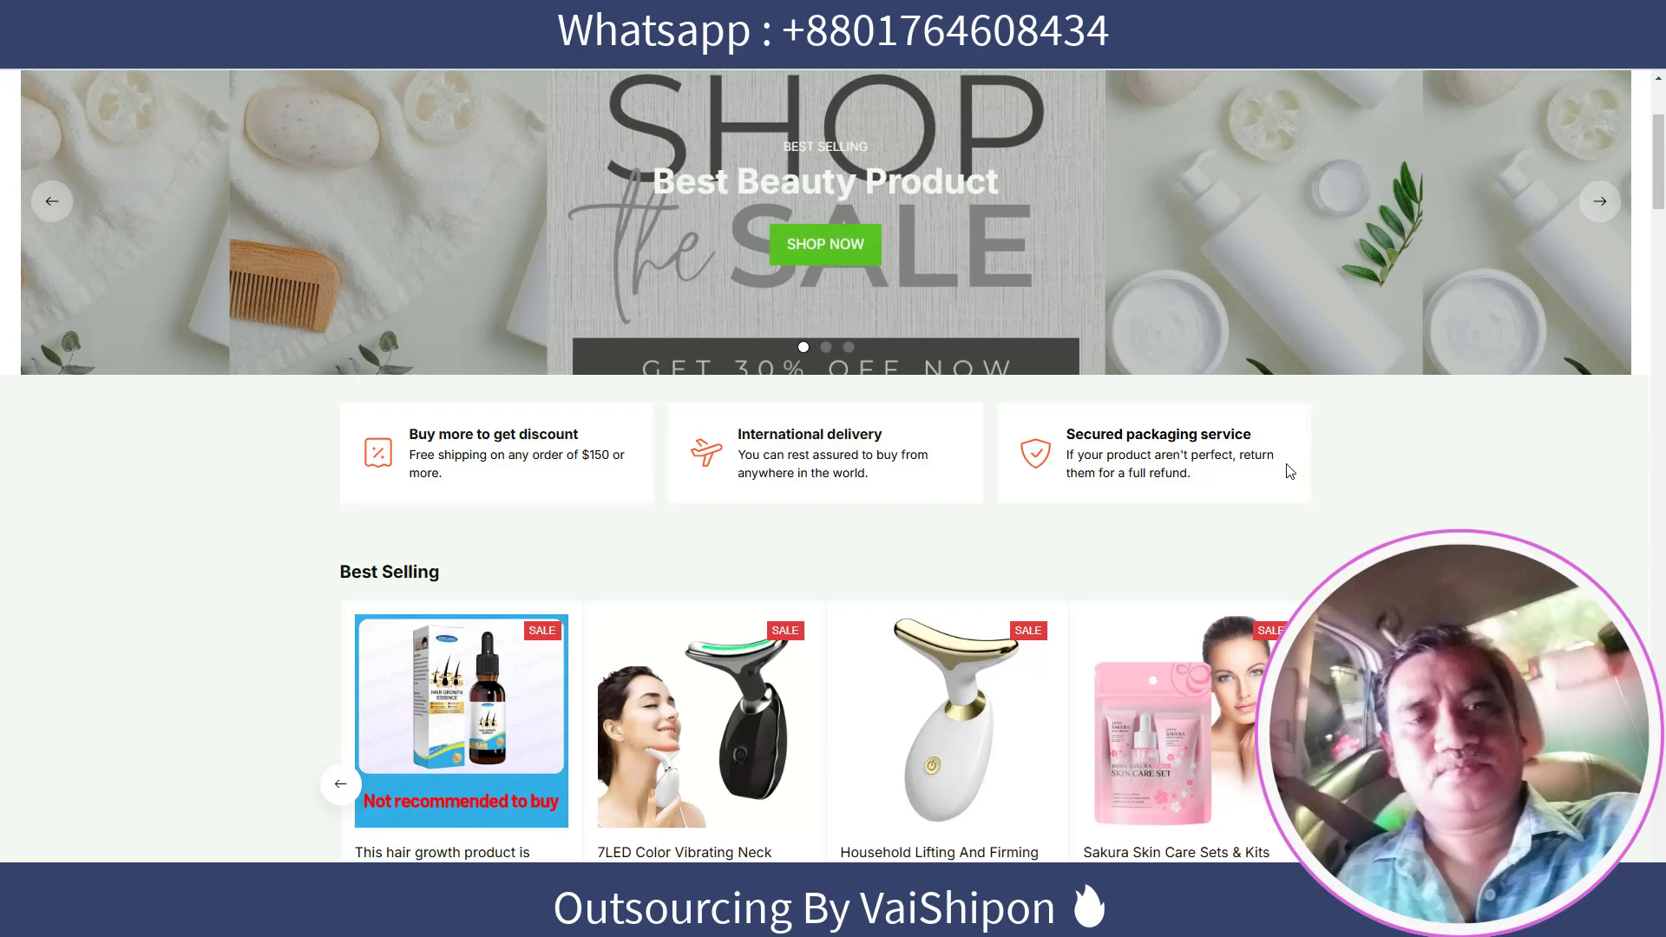
Open the 7LED Color Vibrating Neck Device product page and check its stock counter, payment options and Buy More Save More! offer
scroll(1290, 471, "down", 2)
scroll(1290, 471, "up", 1)
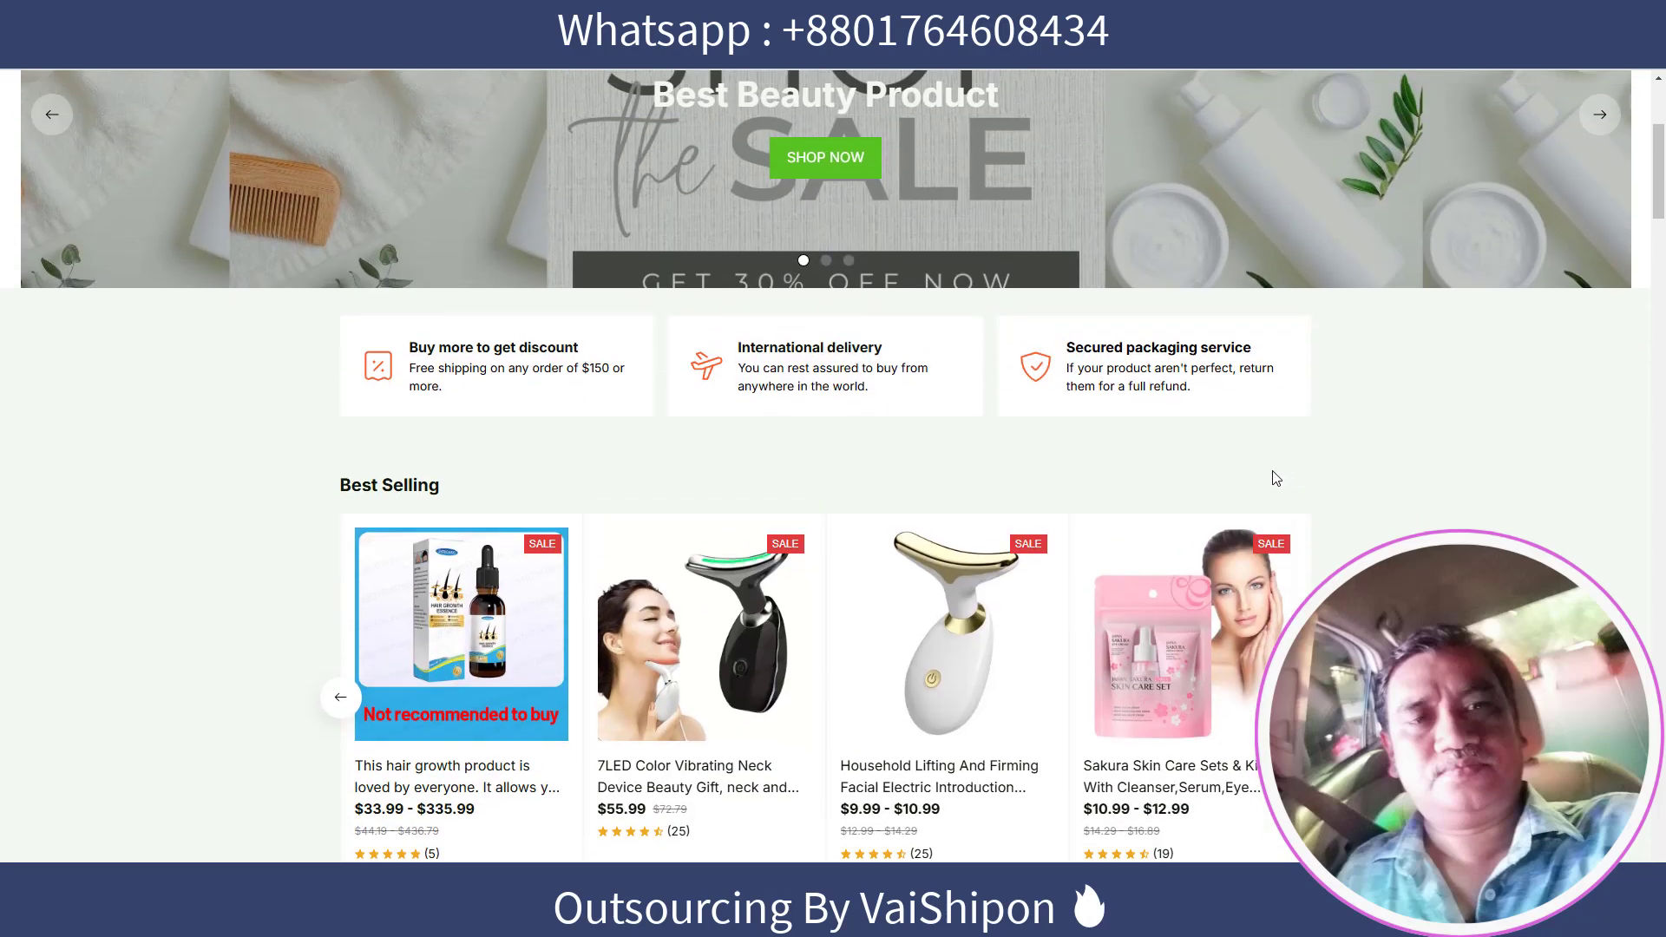
scroll(1275, 478, "down", 1)
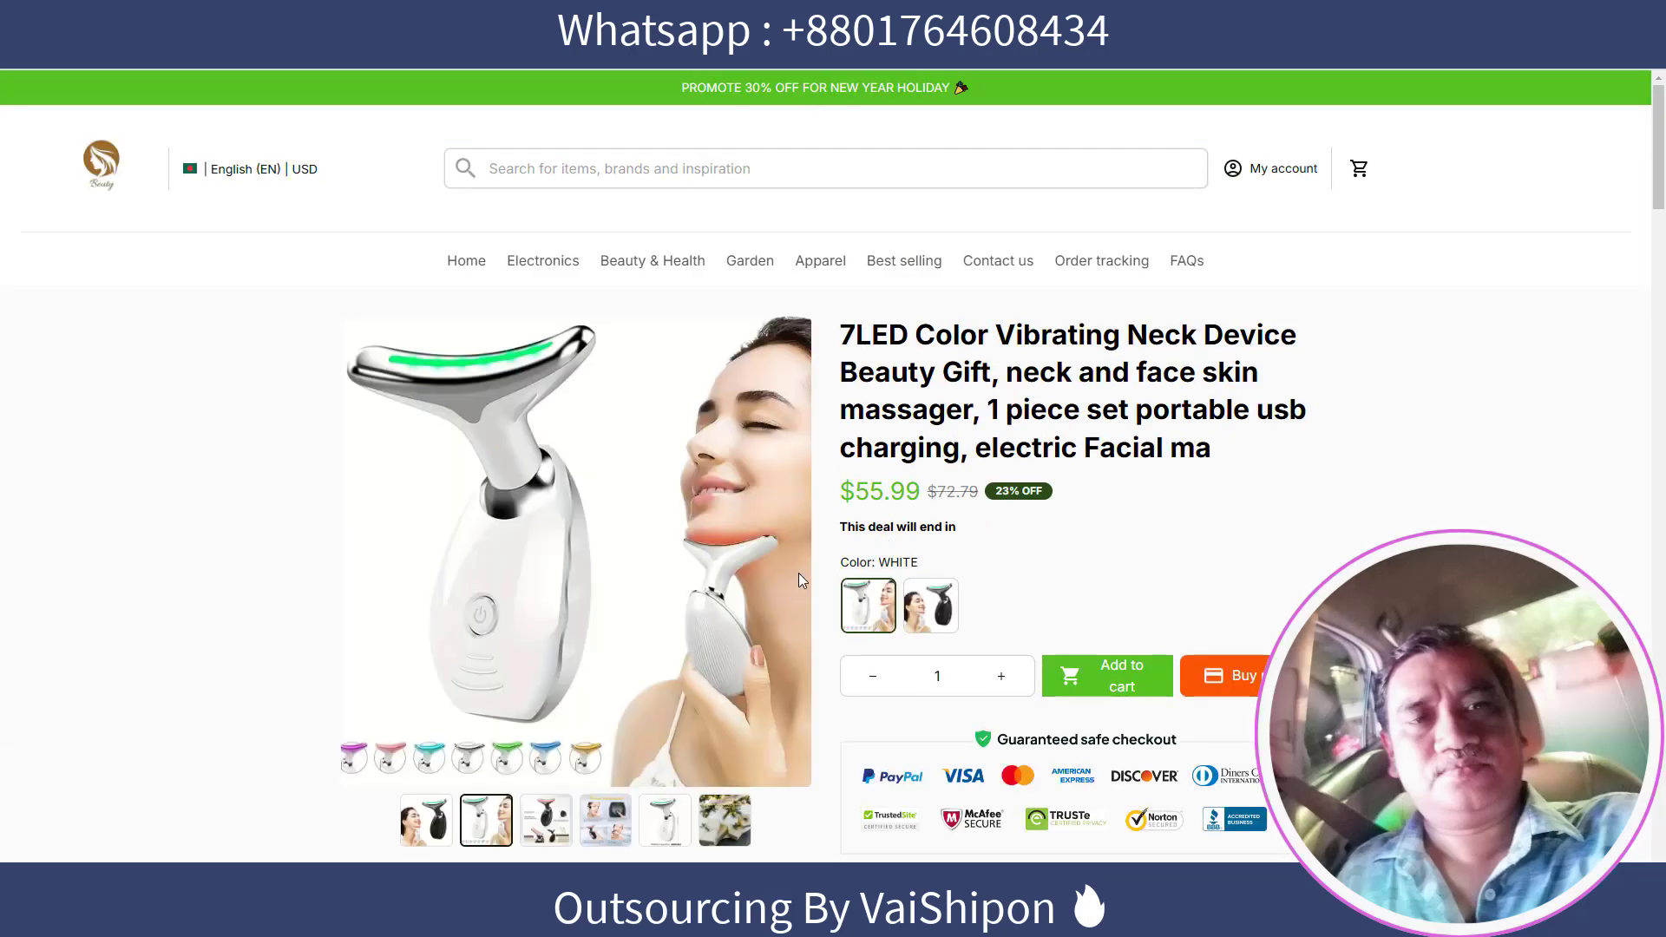
scroll(895, 551, "down", 7)
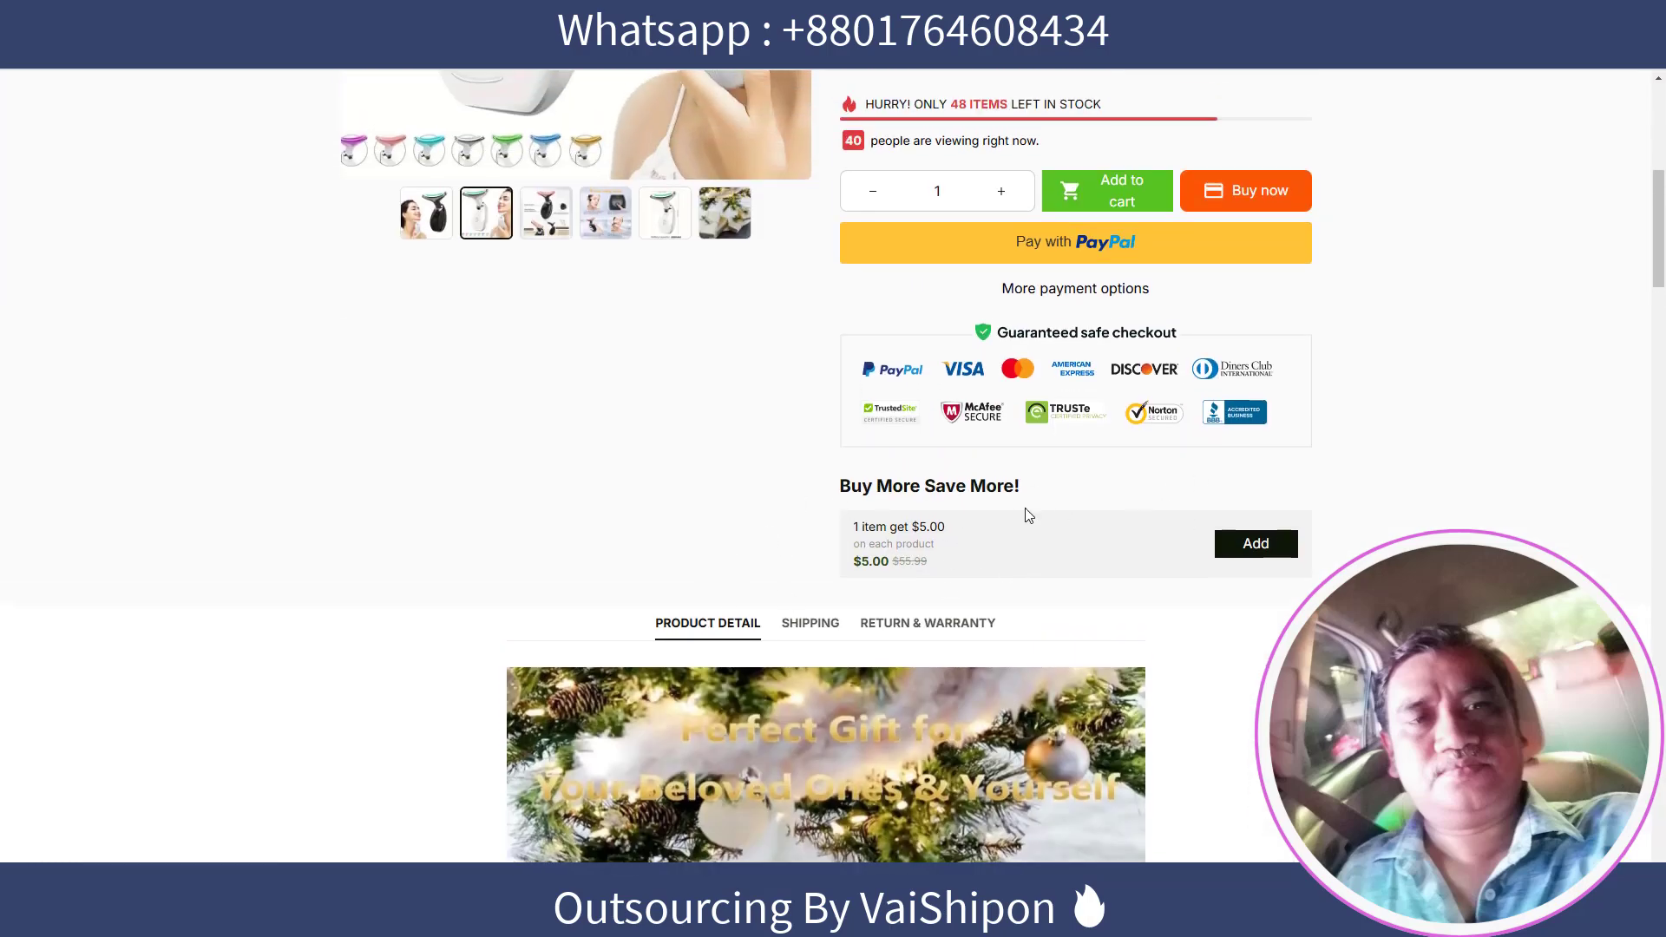
scroll(1033, 547, "up", 4)
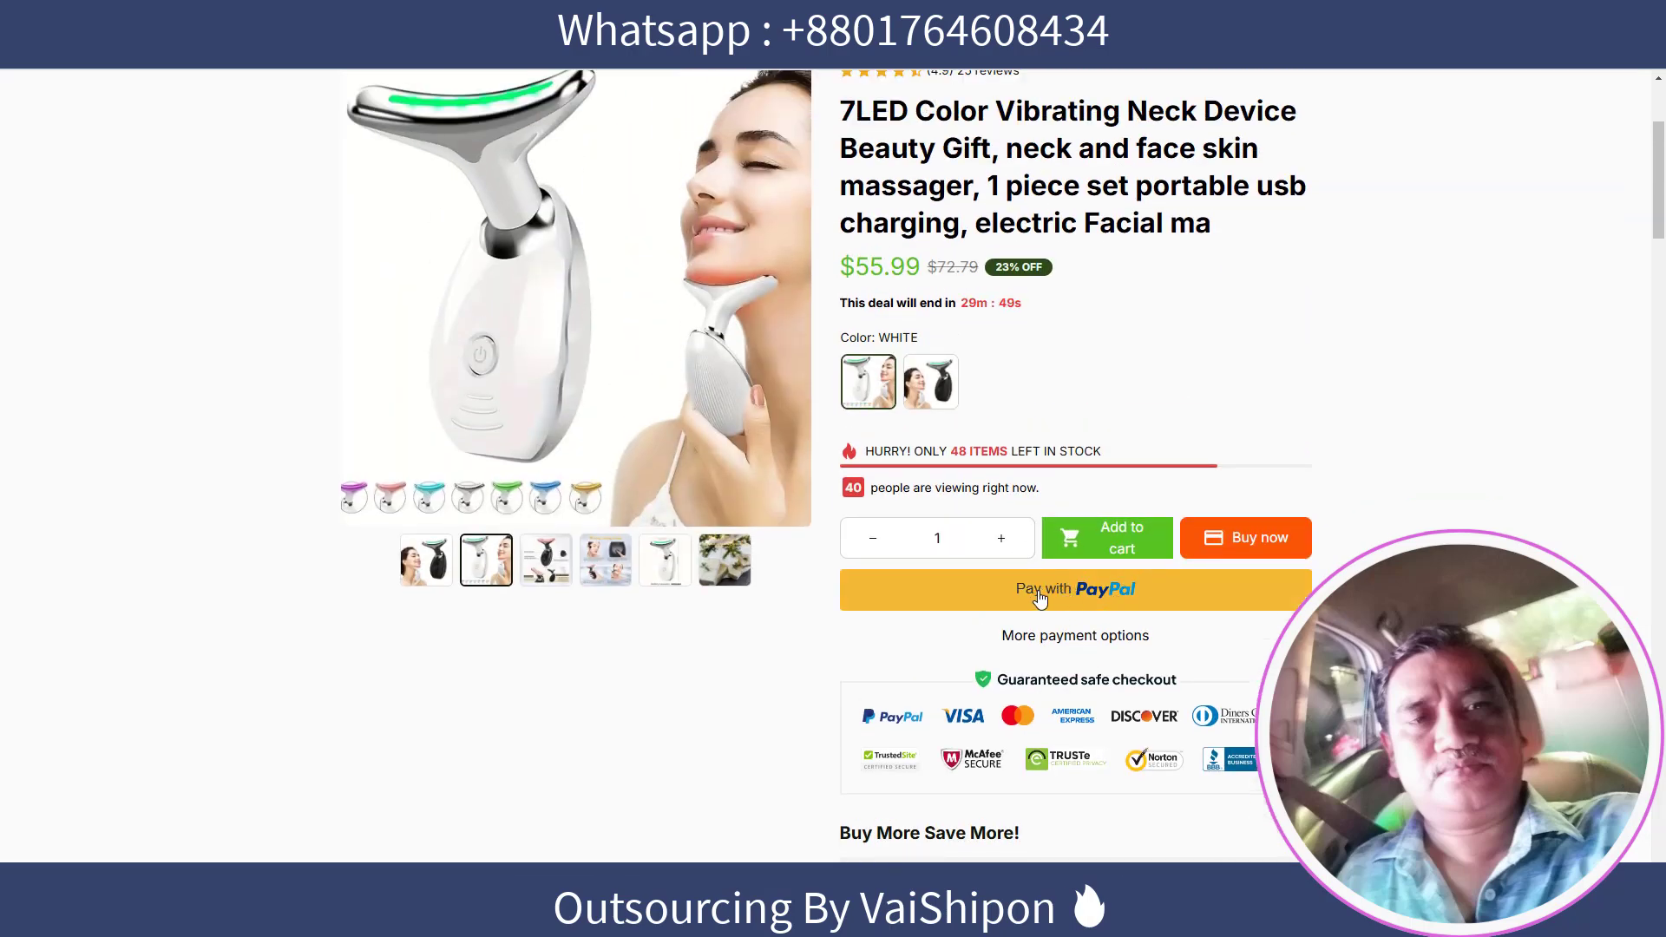
Set the white neck device's quantity to 4 and proceed to buy it directly
triple_click(1001, 539)
left_click(867, 544)
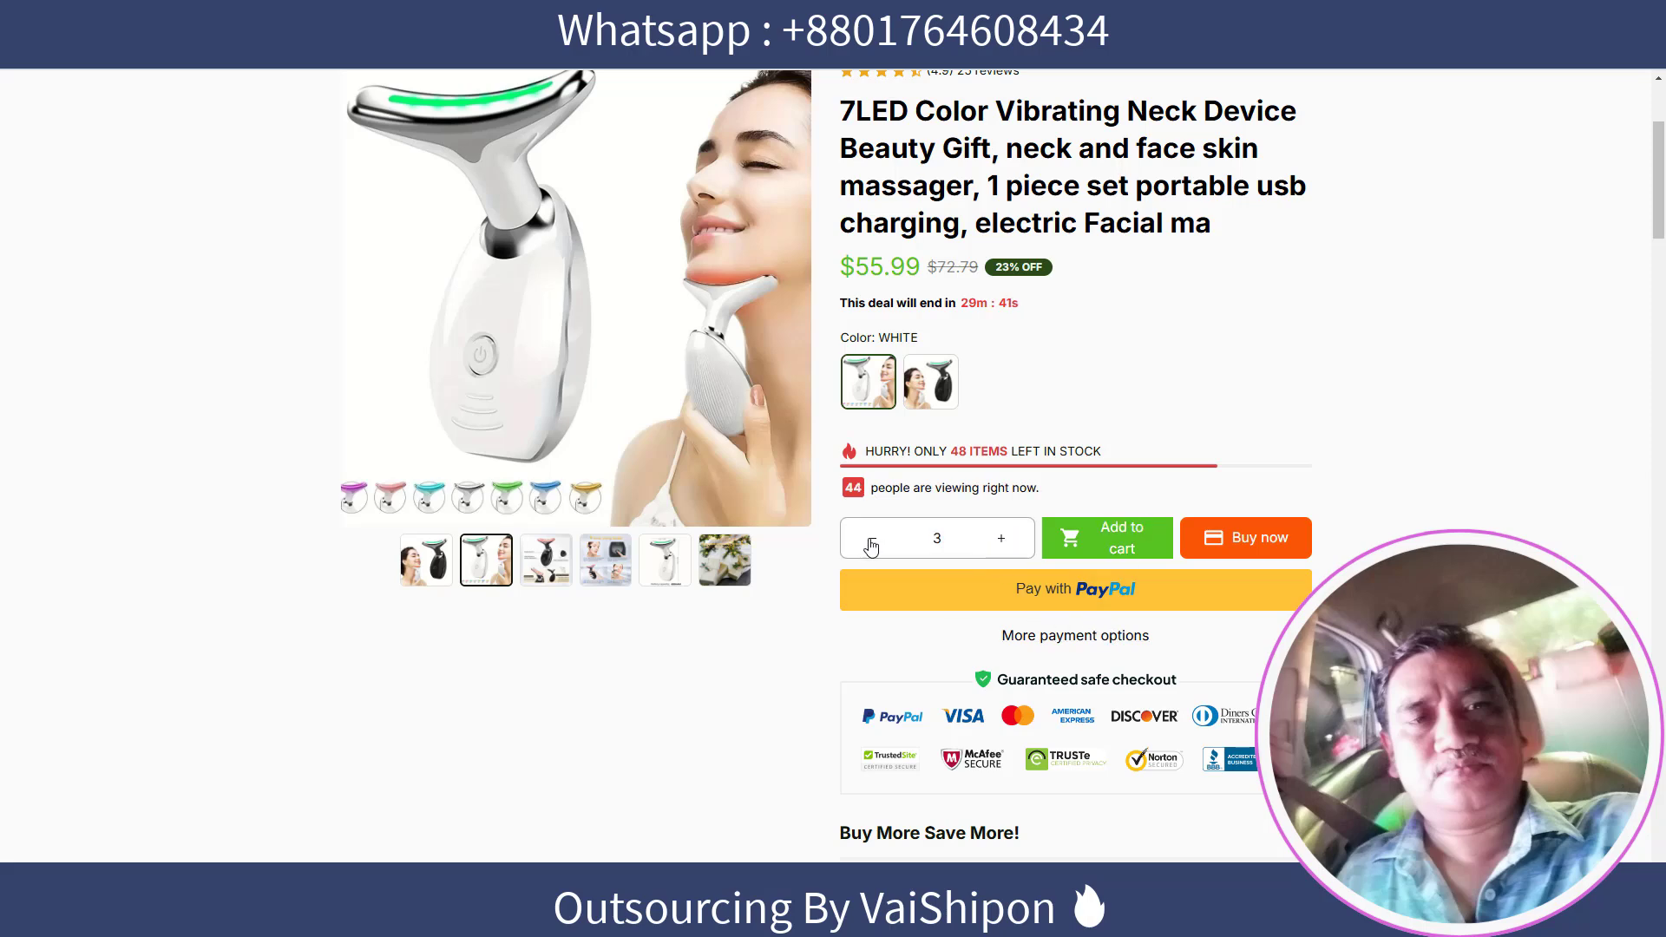
left_click(1002, 540)
left_click(1002, 540)
left_click(1003, 540)
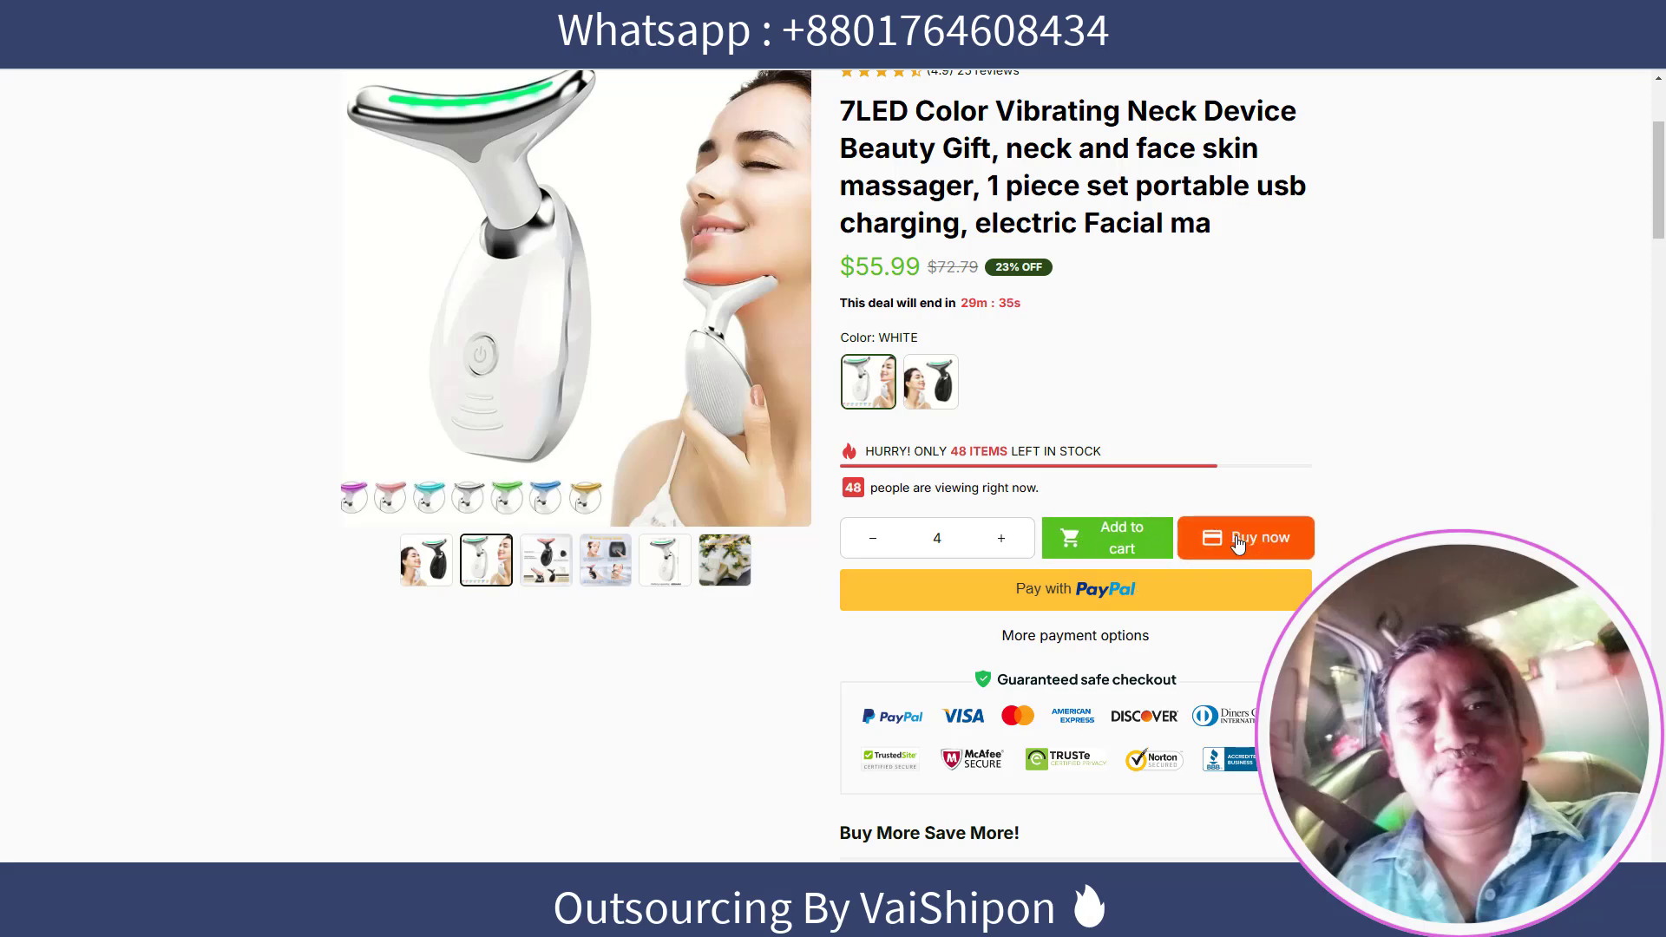
left_click(1239, 542)
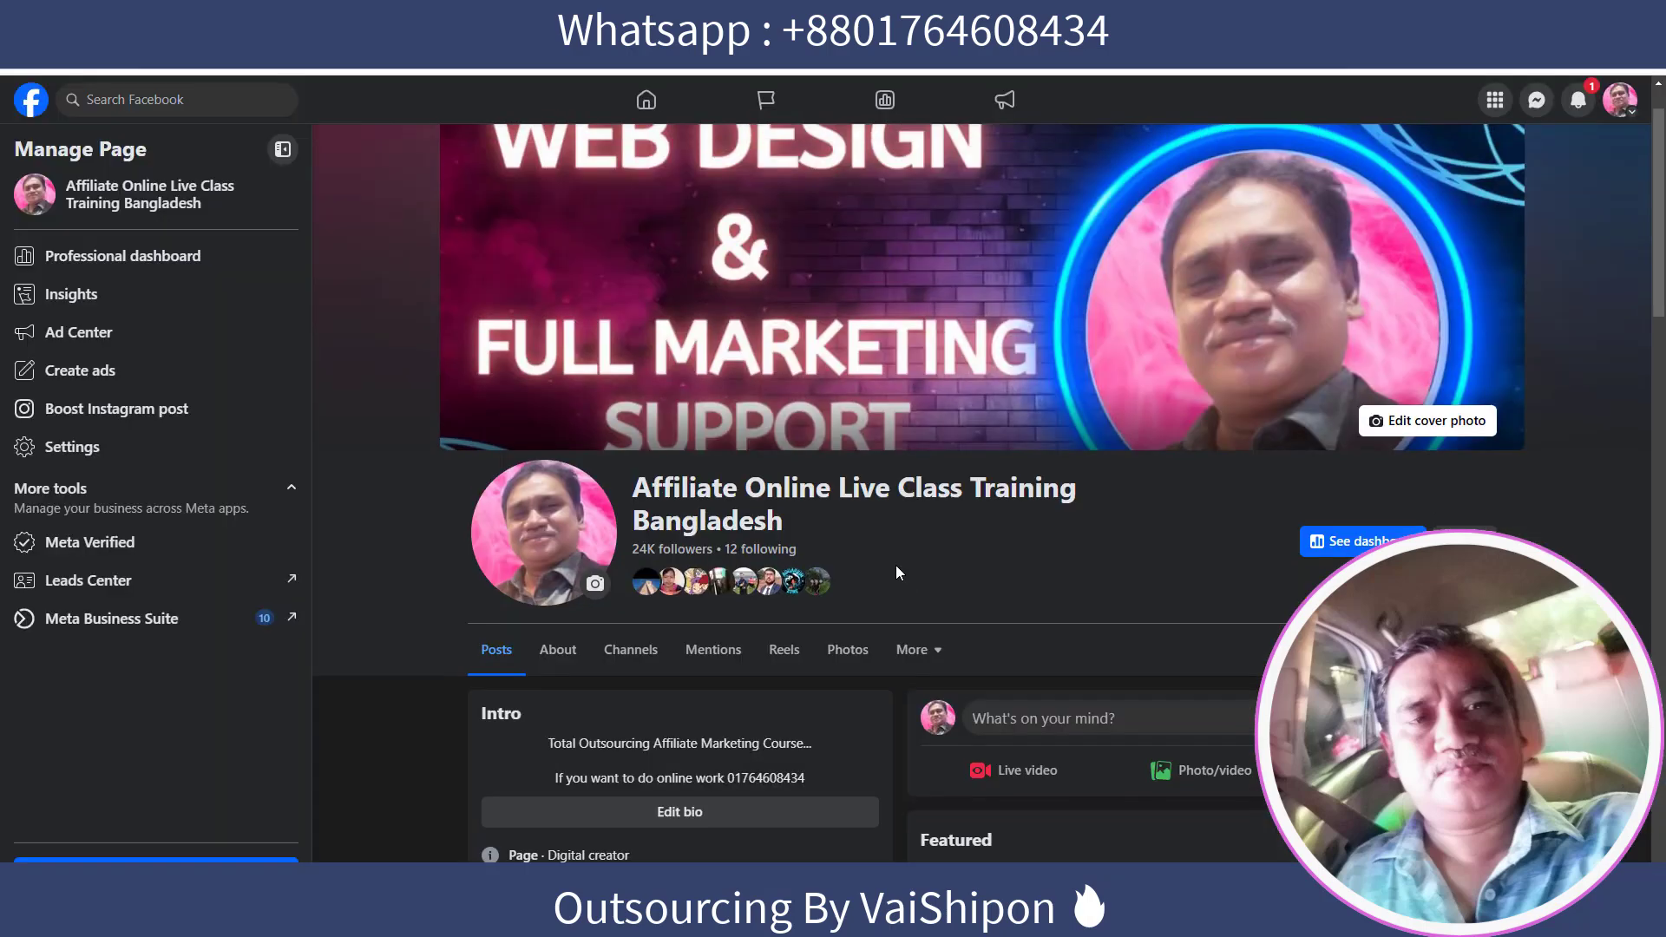
scroll(899, 564, "up", 1)
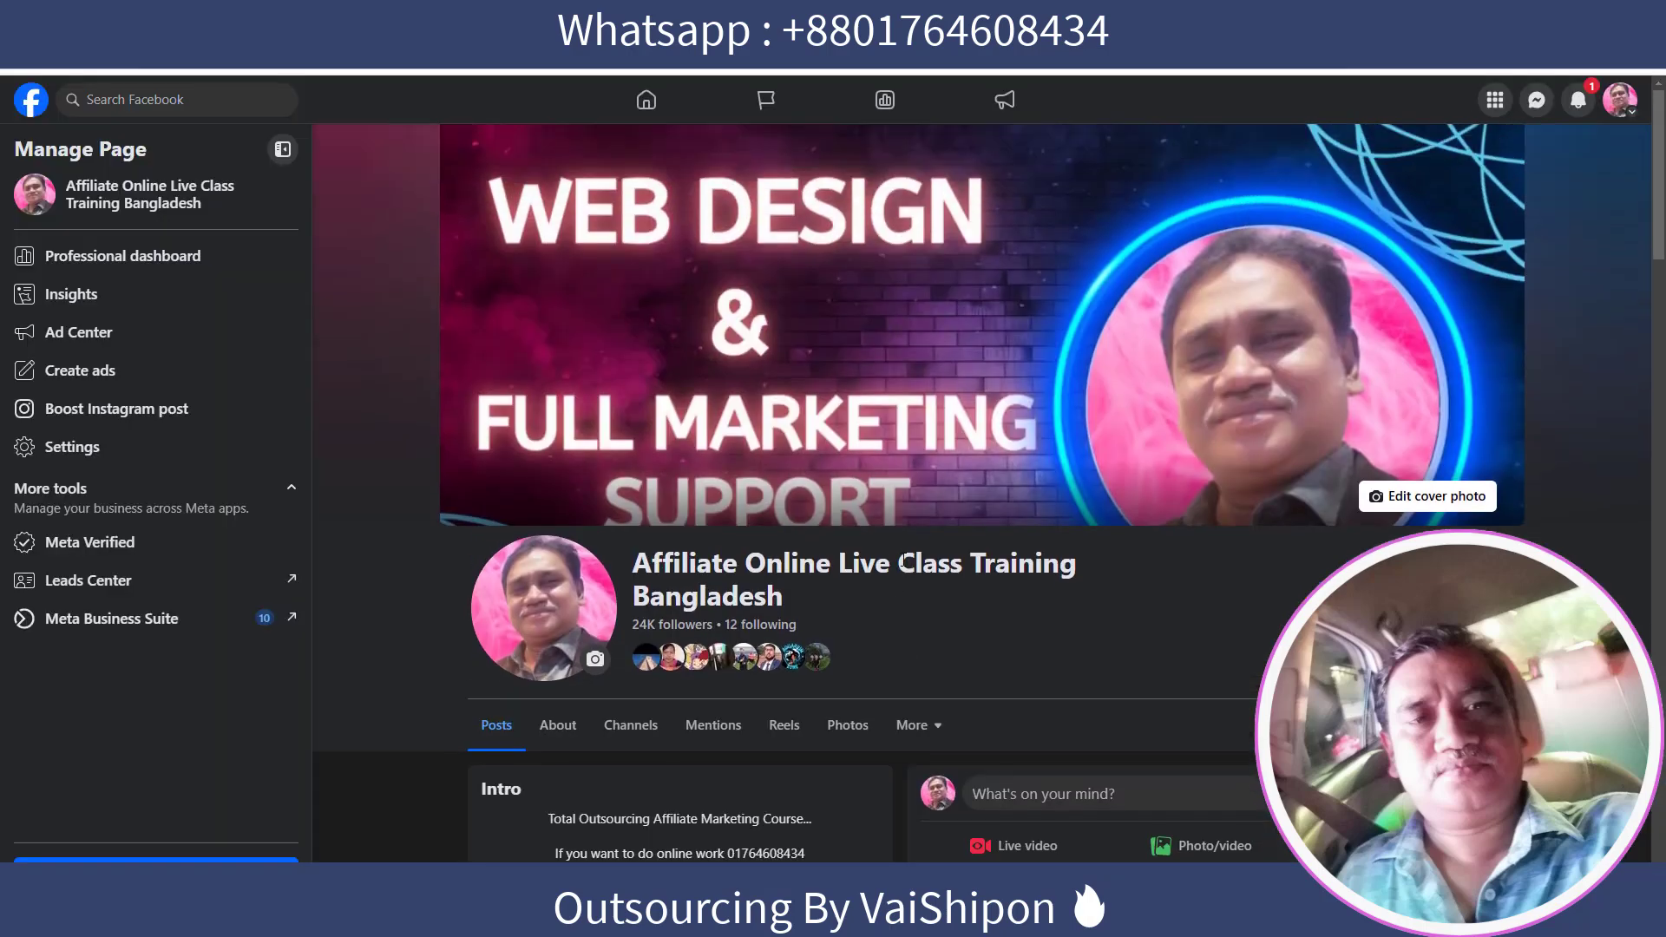